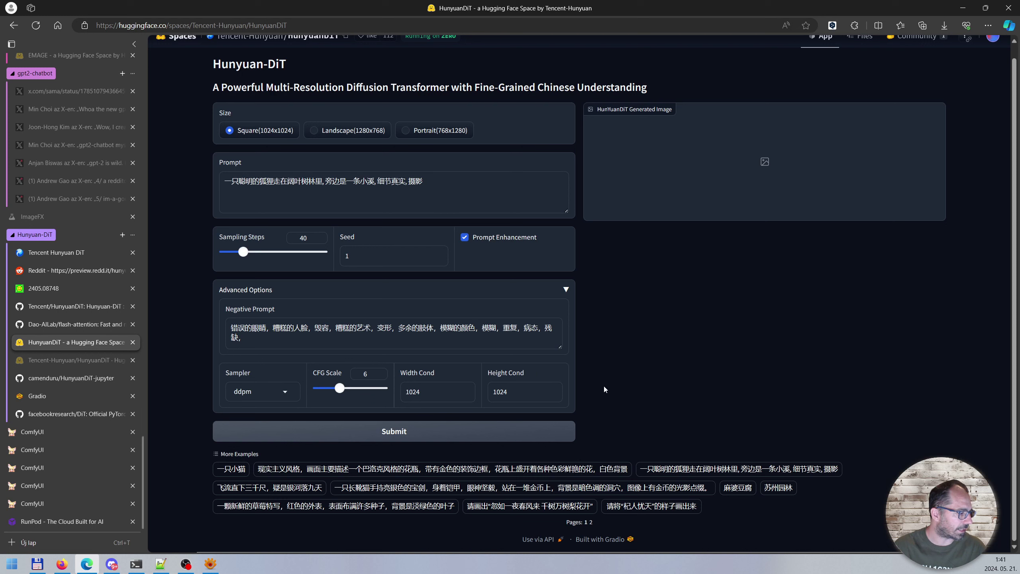
# Step: Generate the square 1024x1024 fox image from the current Chinese prompt with 40 sampling steps and prompt enhancement
pyautogui.click(396, 432)
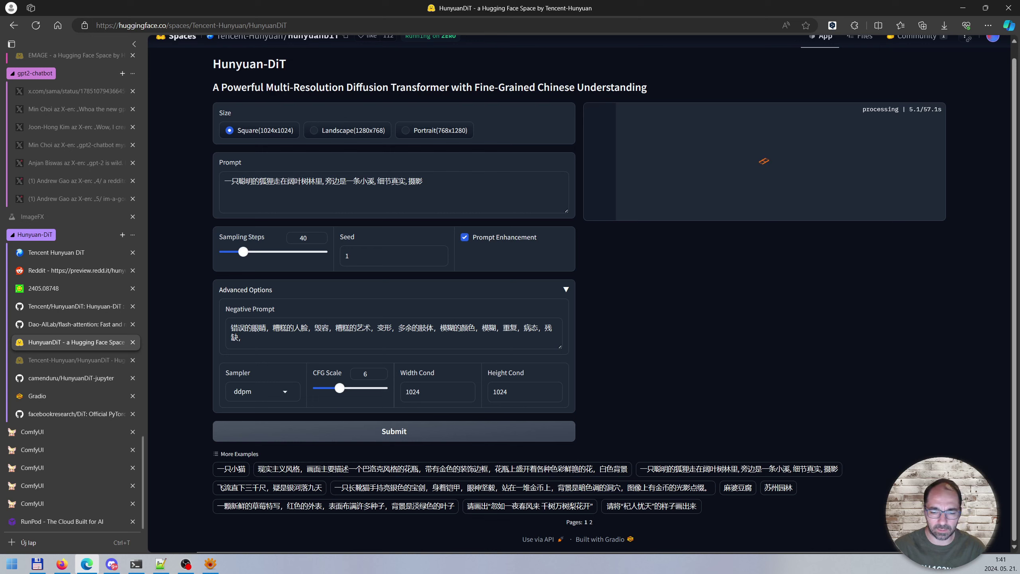
# Step: Switch to XnView MP and compare the reference stoic lion picture with the 40-step ddpm cfg6 lion image
pyautogui.hotkey('alt', 'Tab')
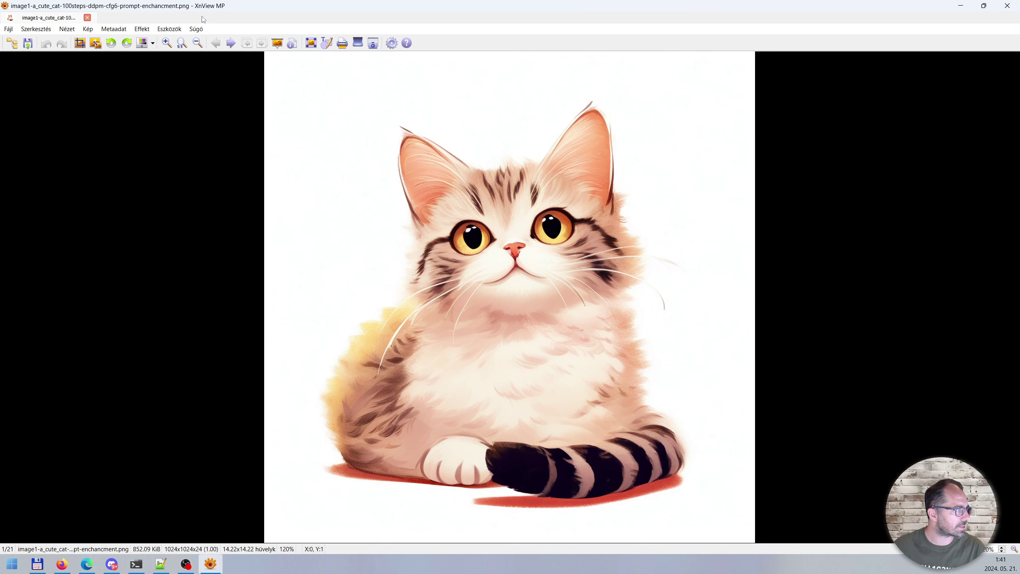
pyautogui.scroll(-1, 168, 186)
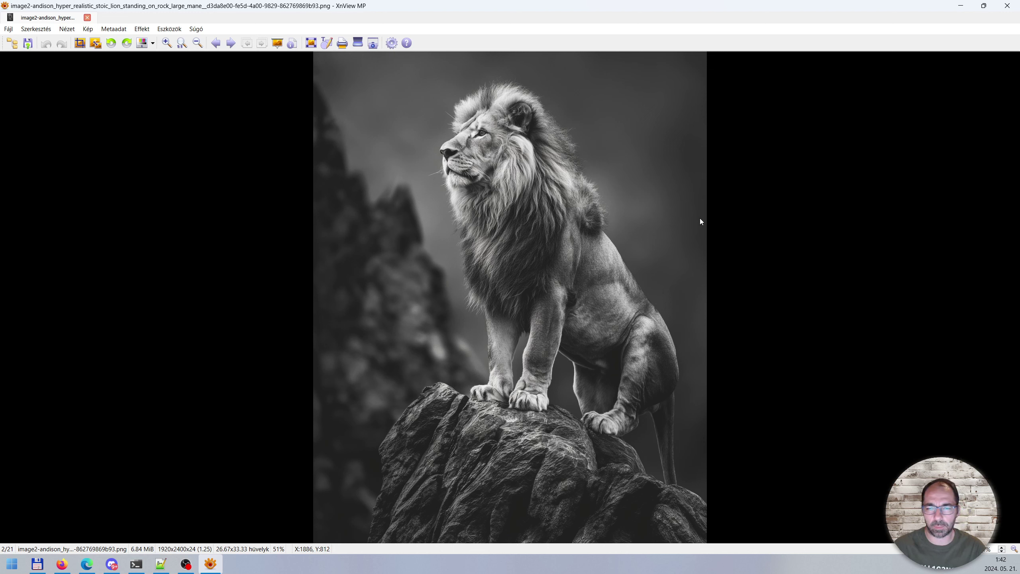
pyautogui.hotkey('alt', 'Tab')
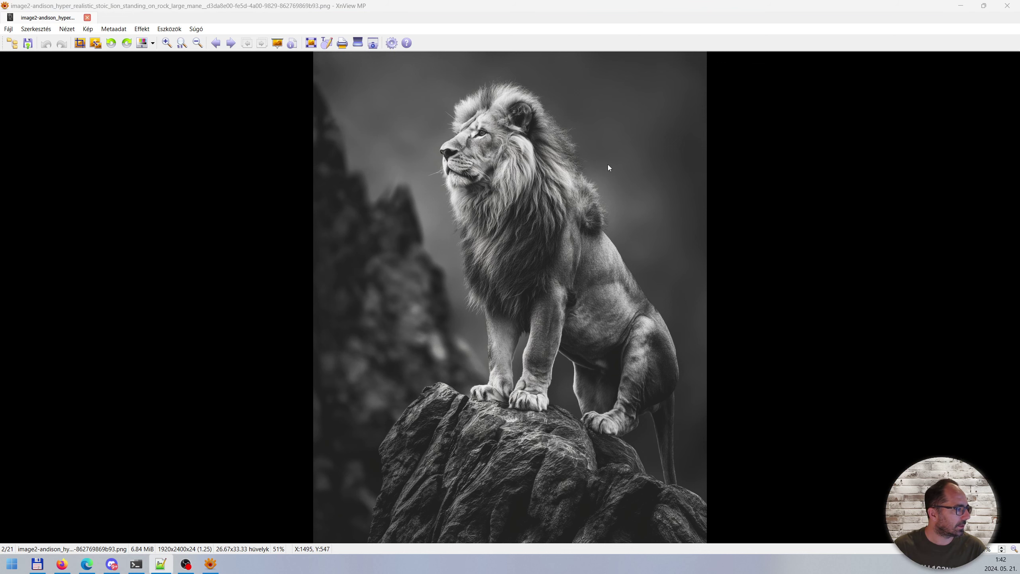
pyautogui.scroll(-1, 709, 162)
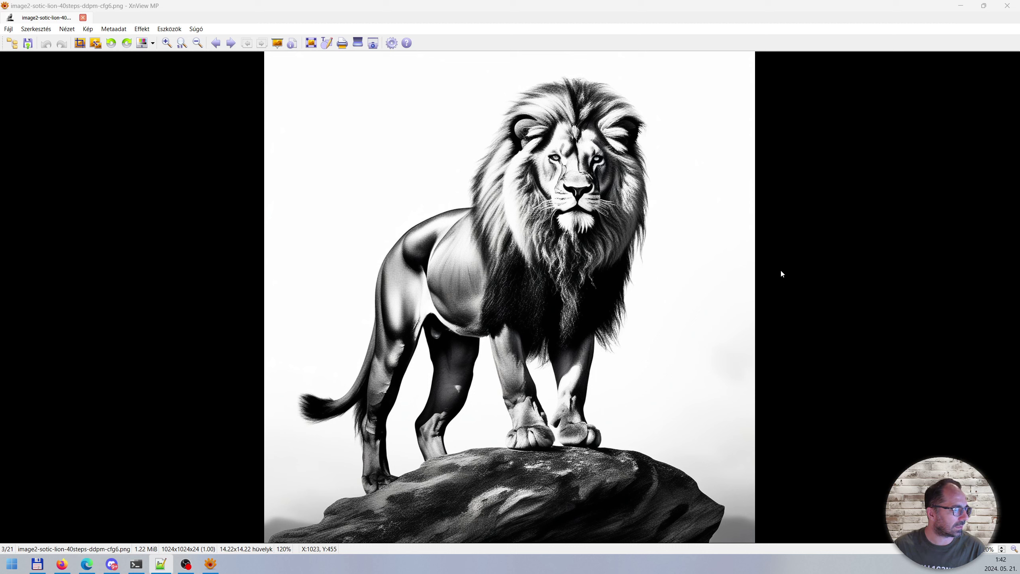
pyautogui.scroll(1, 716, 300)
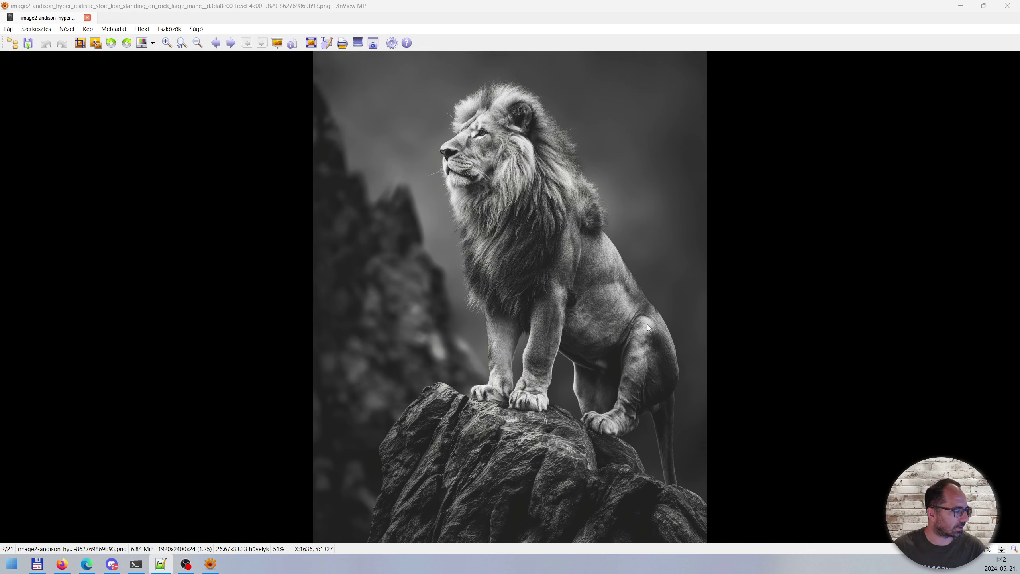
pyautogui.scroll(-1, 699, 307)
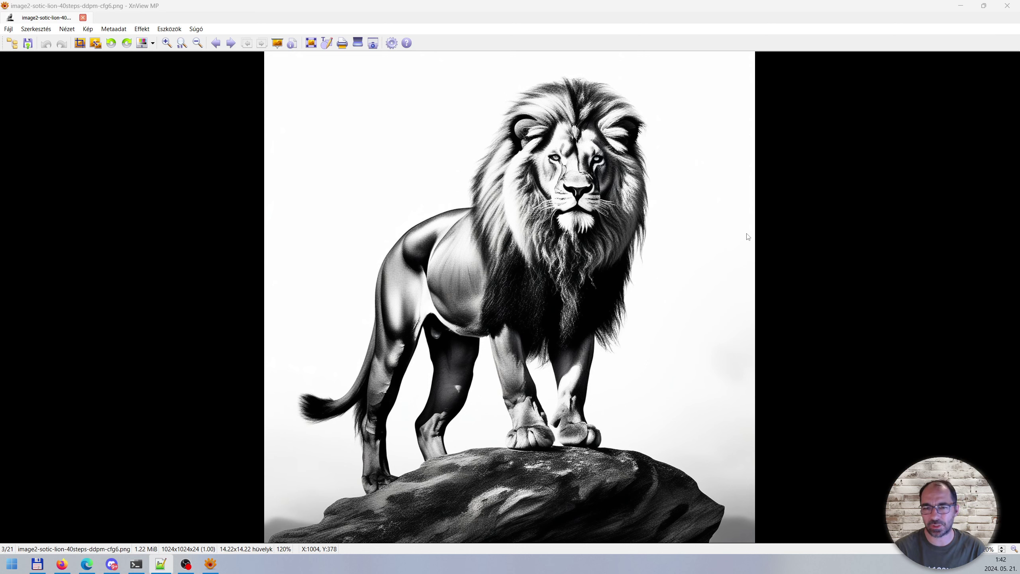
pyautogui.scroll(1, 714, 229)
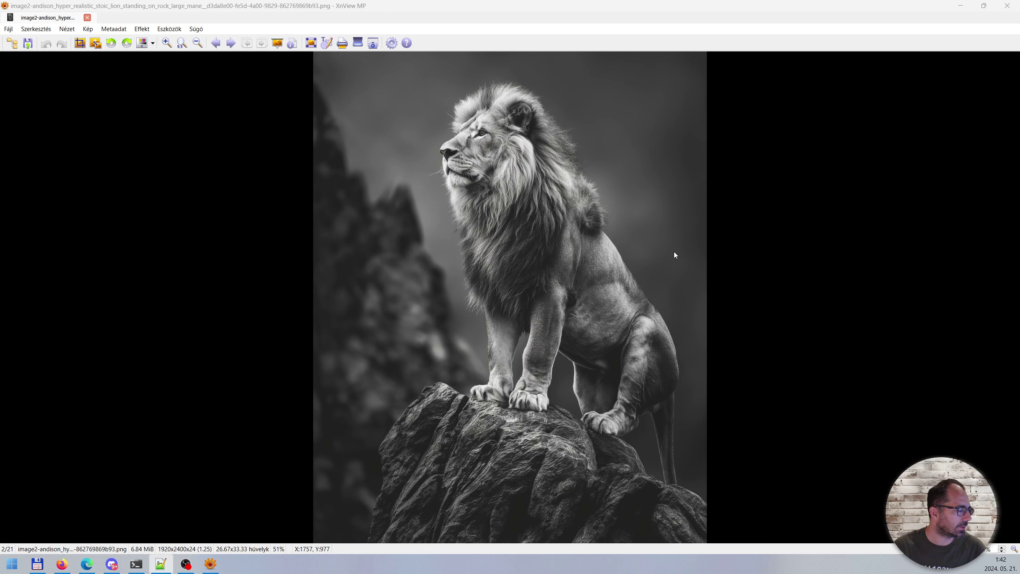
pyautogui.scroll(-1, 675, 255)
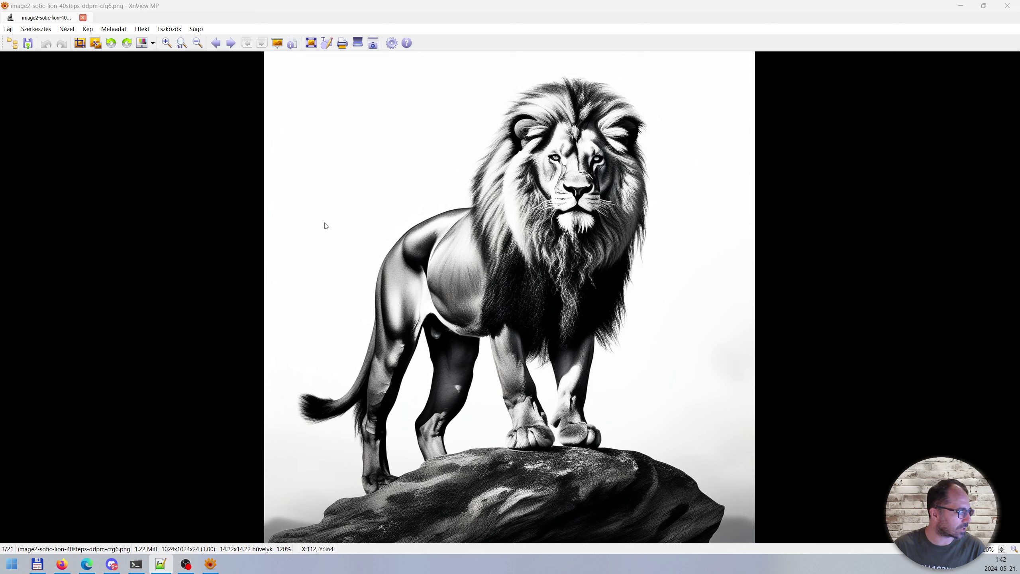
# Step: Switch to the browser and open the ComfyUI workflow with the lion image grid, viewing all its model groups
pyautogui.click(87, 564)
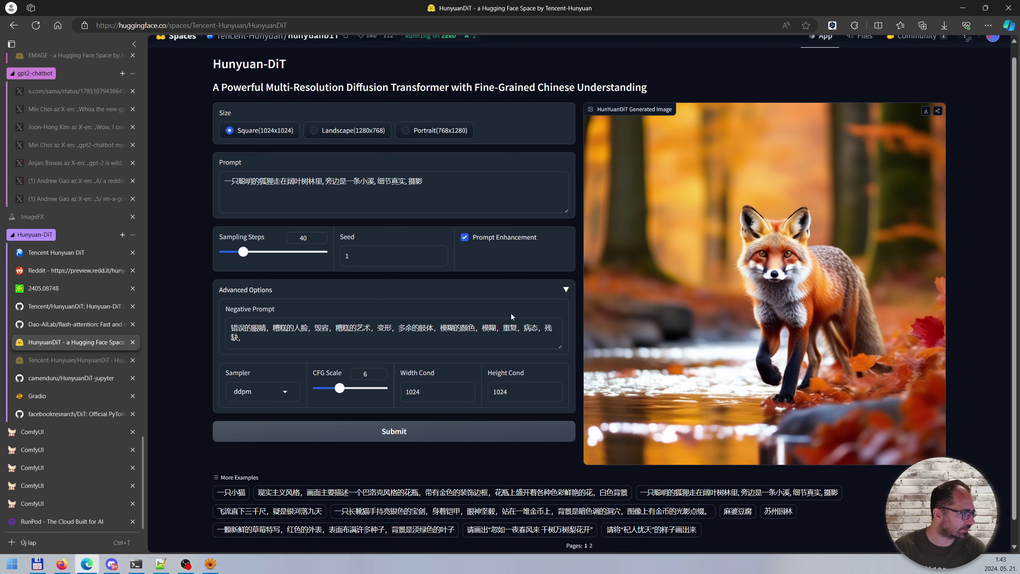
pyautogui.click(51, 446)
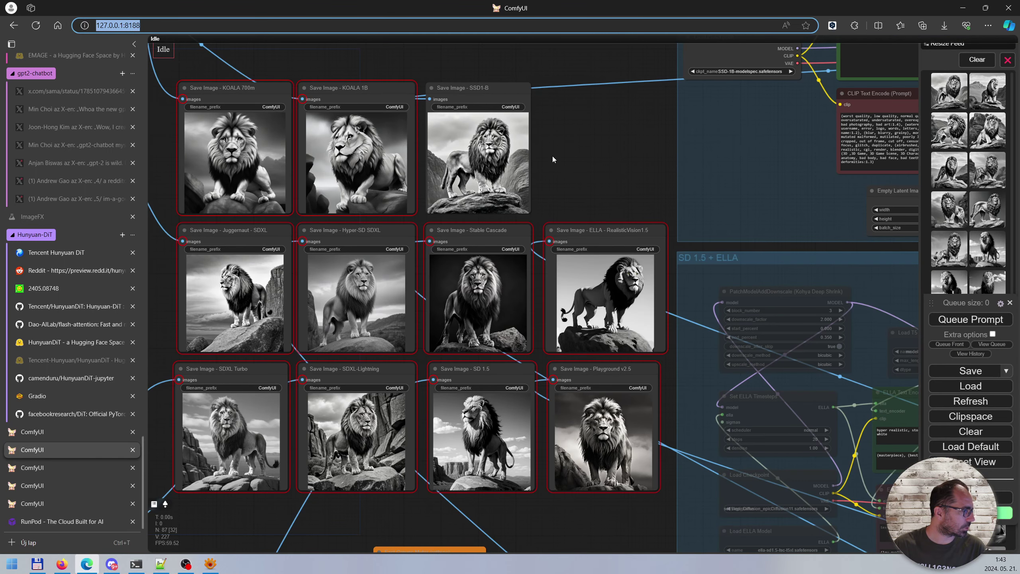
pyautogui.scroll(-10, 585, 167)
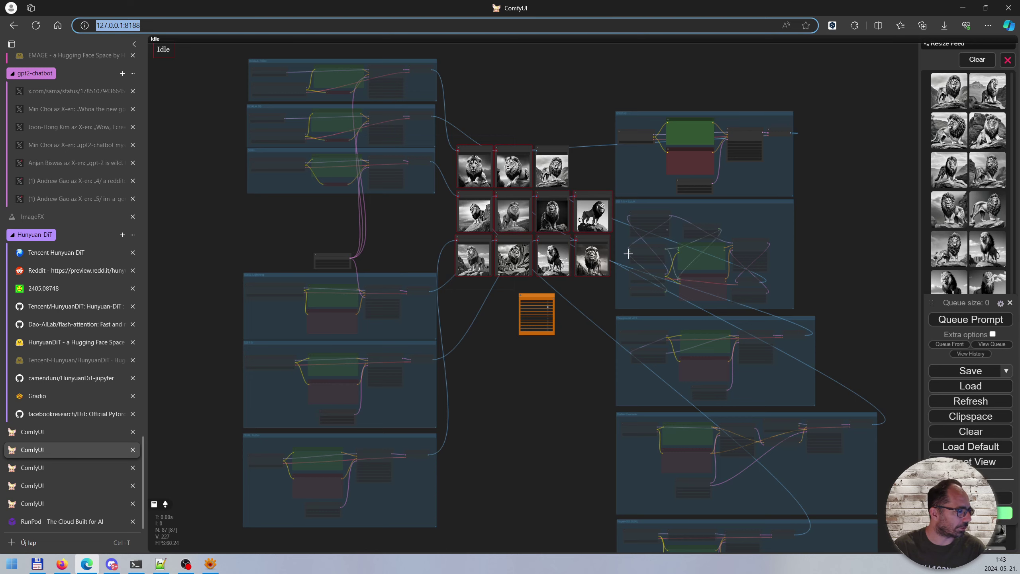
pyautogui.scroll(-3, 603, 274)
pyautogui.moveTo(555, 391); pyautogui.dragTo(520, 370)
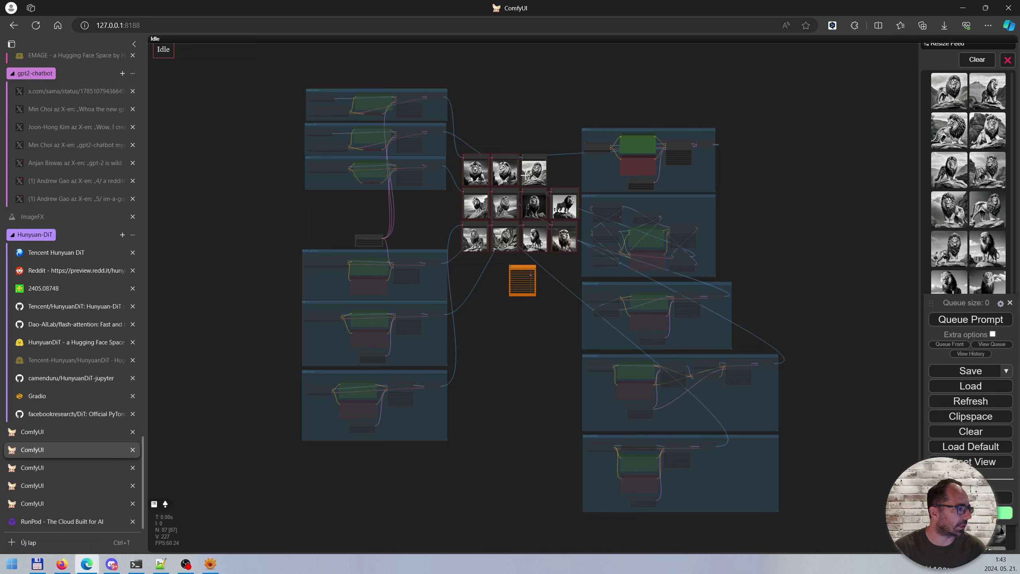
# Step: Examine the loader, prompt and KSampler settings of the KOALA 700m and KOALA 1B groups
pyautogui.scroll(8, 477, 113)
pyautogui.moveTo(473, 109); pyautogui.dragTo(700, 214)
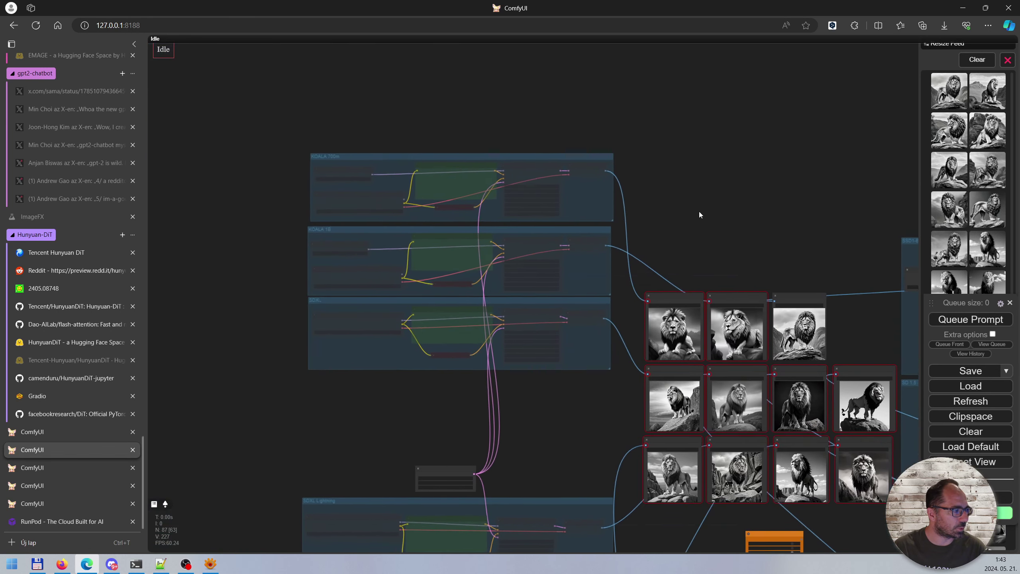
pyautogui.scroll(4, 512, 244)
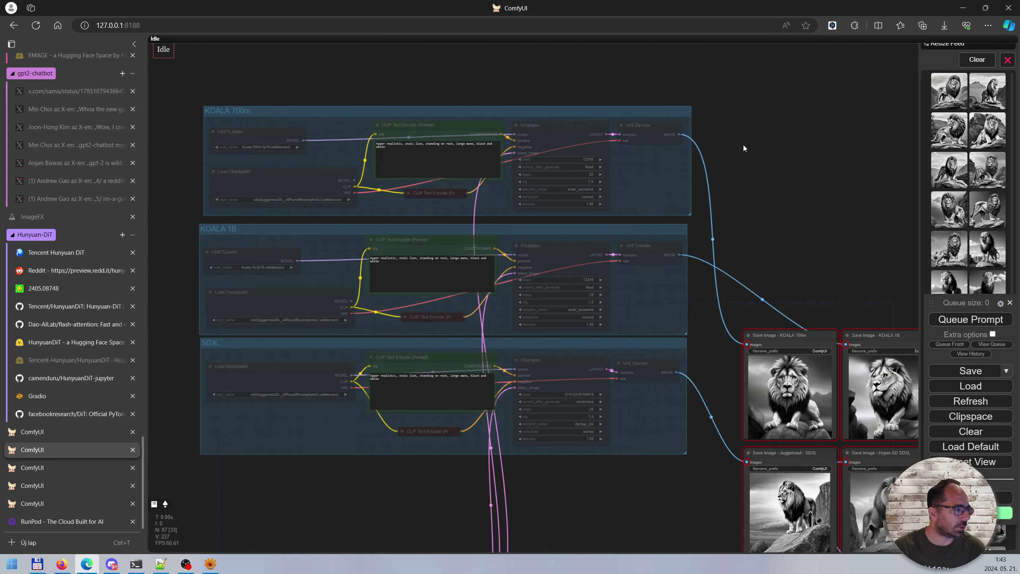
pyautogui.scroll(-2, 770, 200)
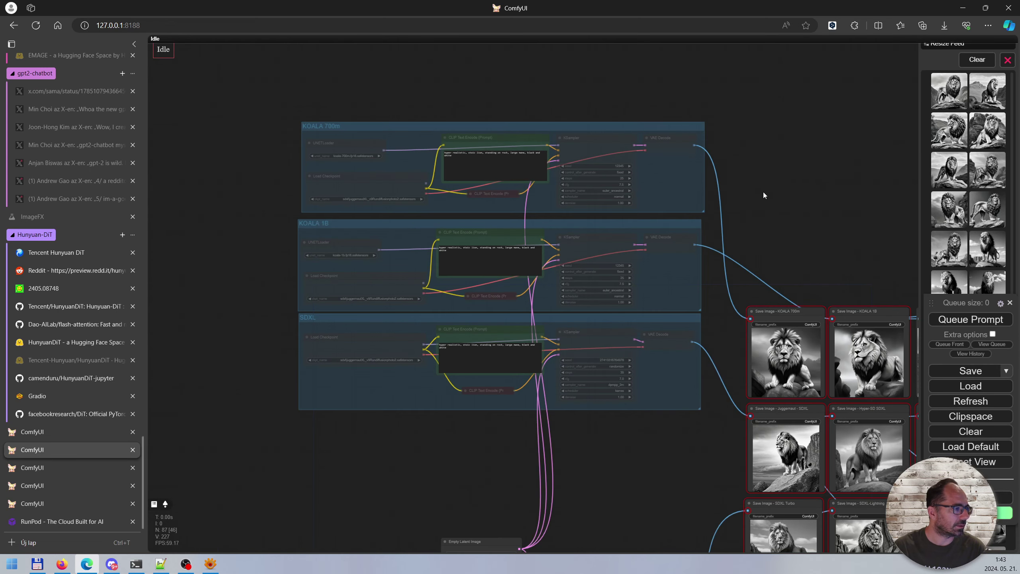
pyautogui.scroll(3, 759, 185)
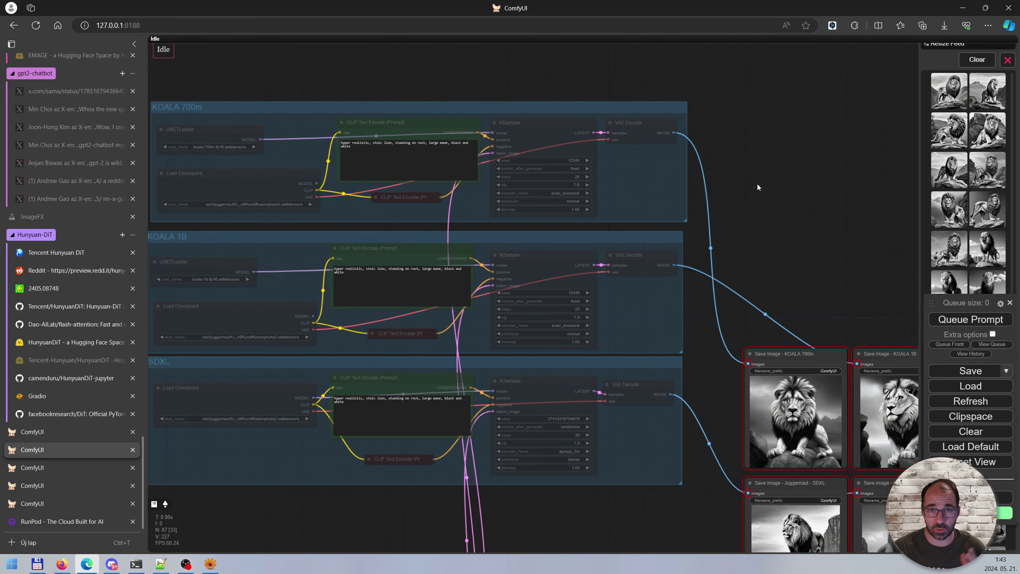
pyautogui.scroll(-2, 748, 225)
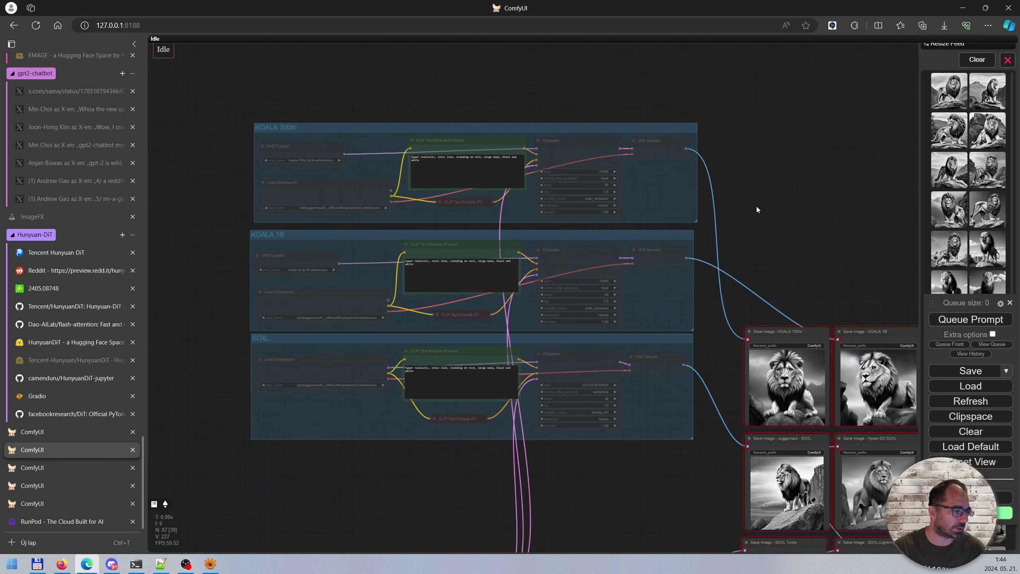
pyautogui.moveTo(758, 210); pyautogui.dragTo(840, 217)
pyautogui.scroll(3, 561, 203)
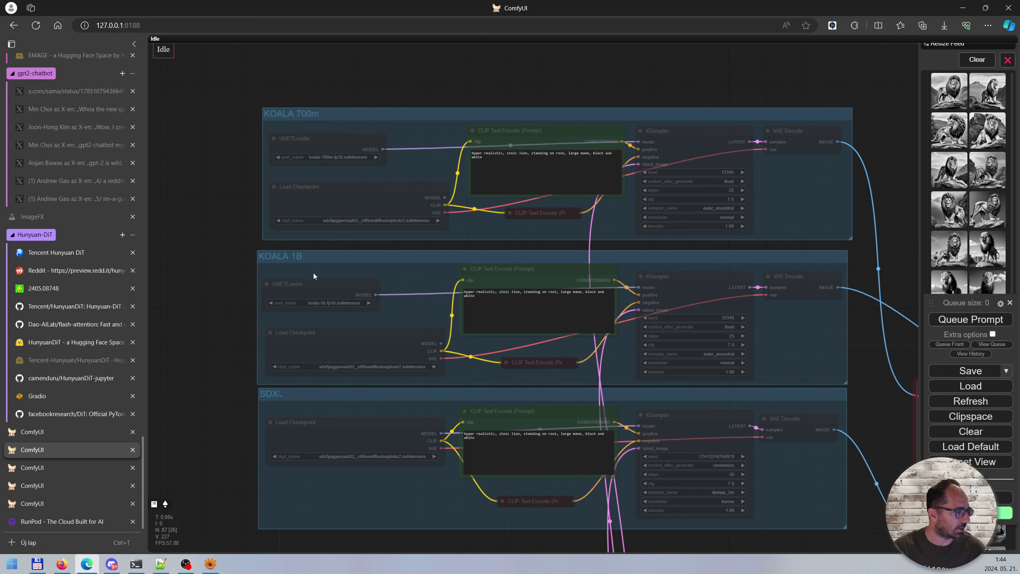
pyautogui.scroll(2, 572, 276)
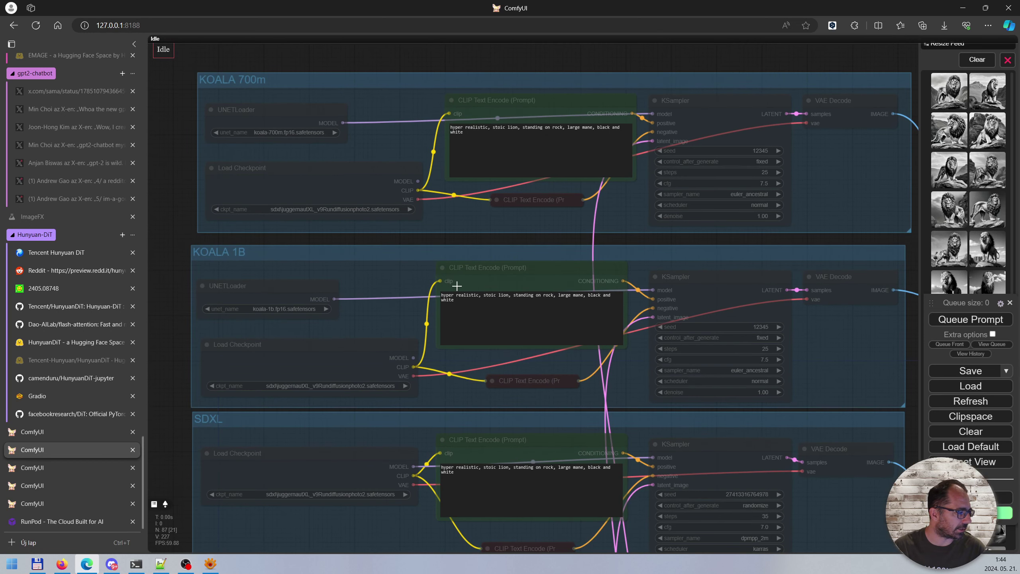
pyautogui.scroll(-3, 668, 169)
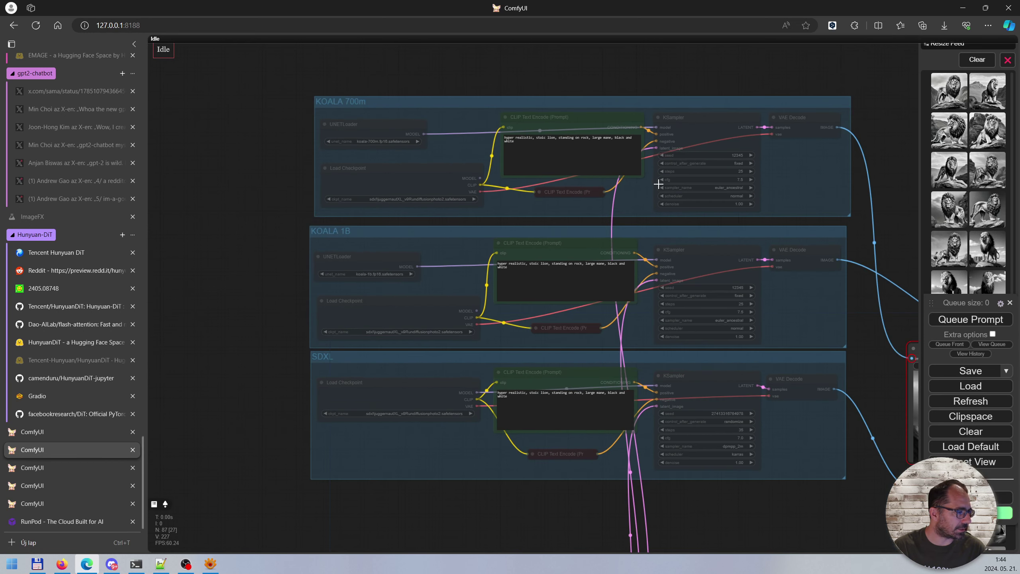
# Step: Inspect the SDXL group's settings, expanding its collapsed negative prompt node to read it and collapsing it again
pyautogui.moveTo(230, 358); pyautogui.dragTo(167, 230)
pyautogui.scroll(2, 283, 201)
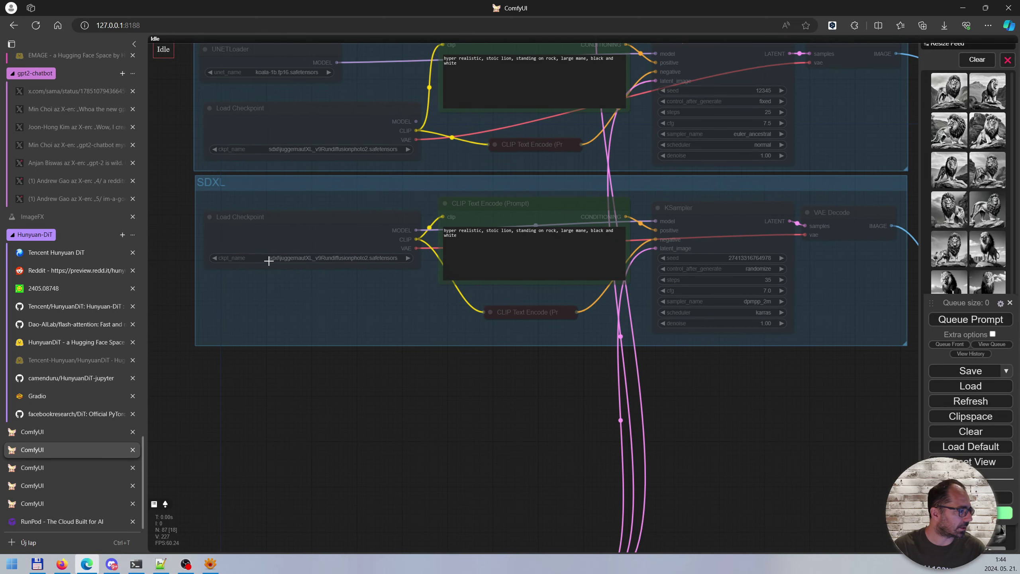
pyautogui.click(490, 312)
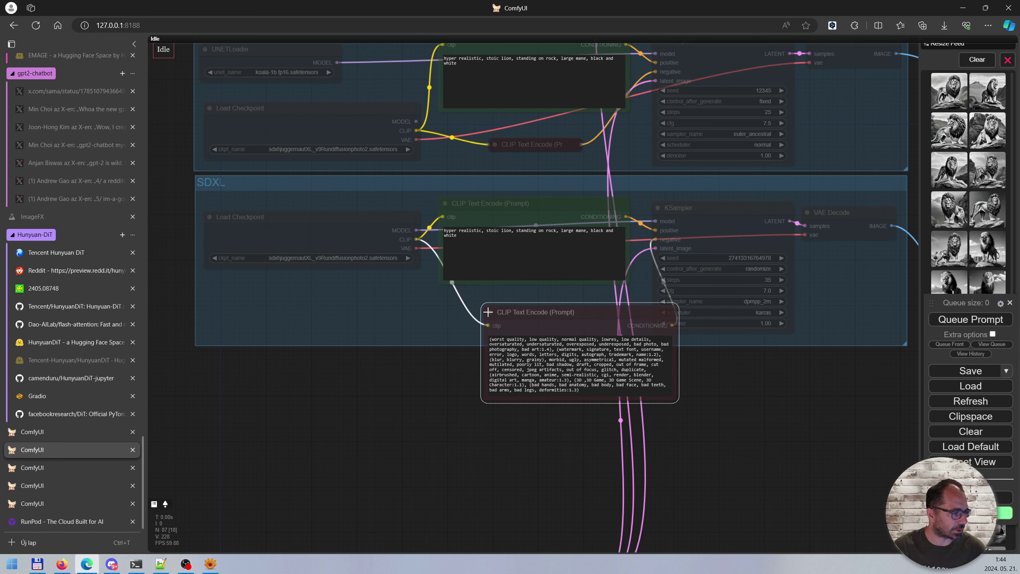
pyautogui.click(489, 312)
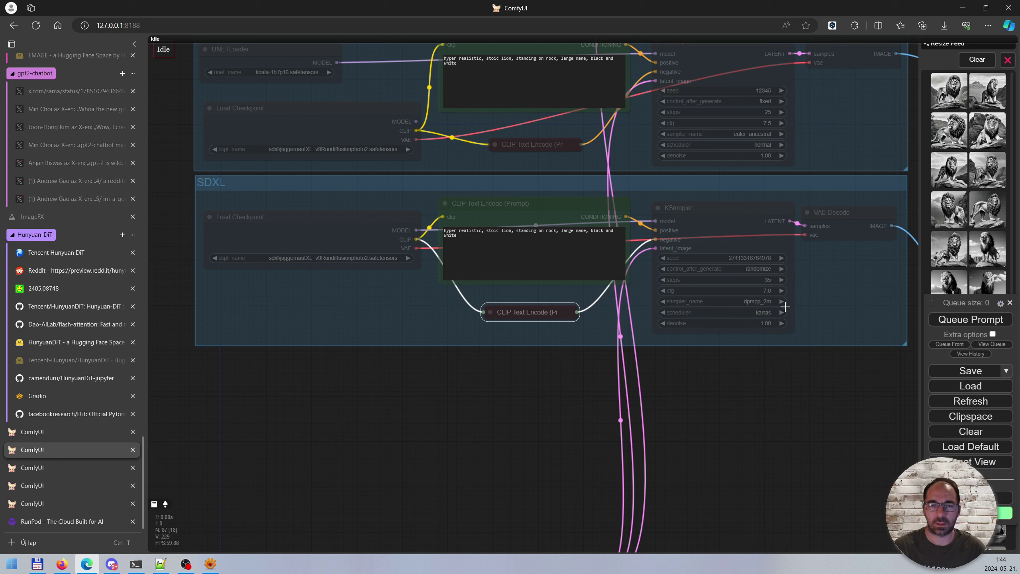
# Step: Examine the checkpoint, prompts, latent size and KSampler settings of the SDXL Lightning and SD 1.5 groups
pyautogui.moveTo(507, 436); pyautogui.dragTo(494, 194)
pyautogui.moveTo(354, 348); pyautogui.dragTo(376, 169)
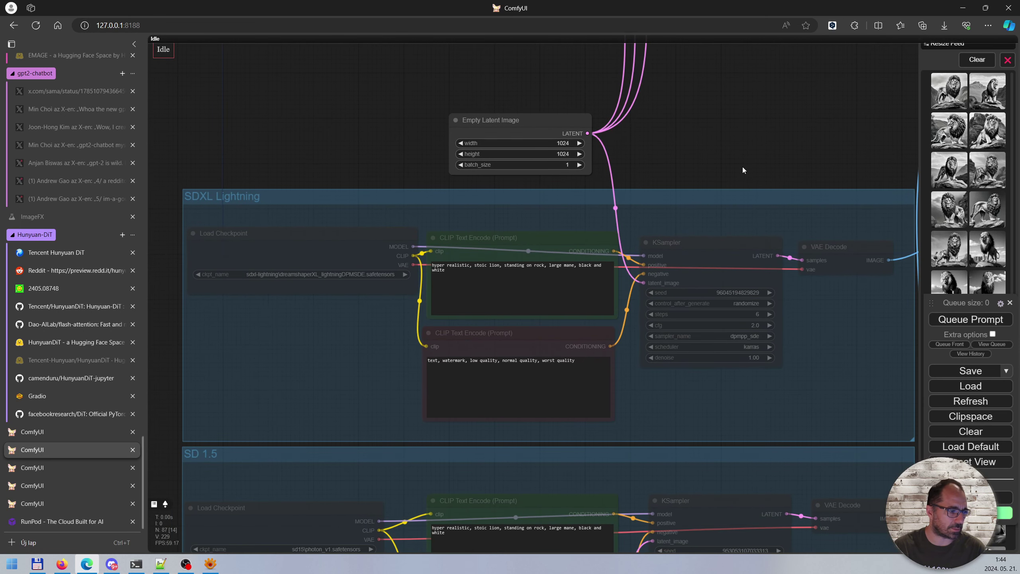
pyautogui.moveTo(748, 169); pyautogui.dragTo(730, 96)
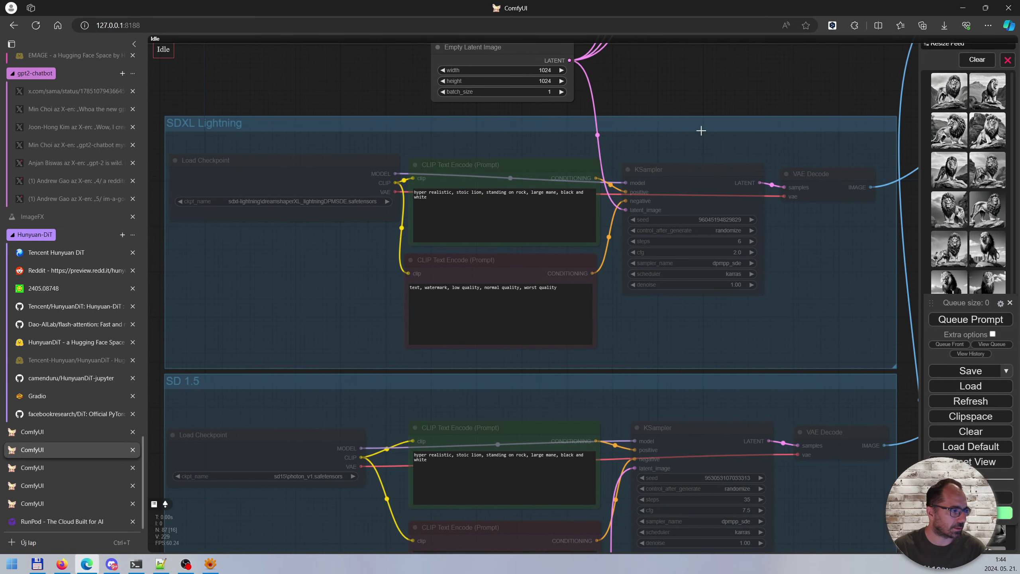
pyautogui.scroll(-2, 577, 255)
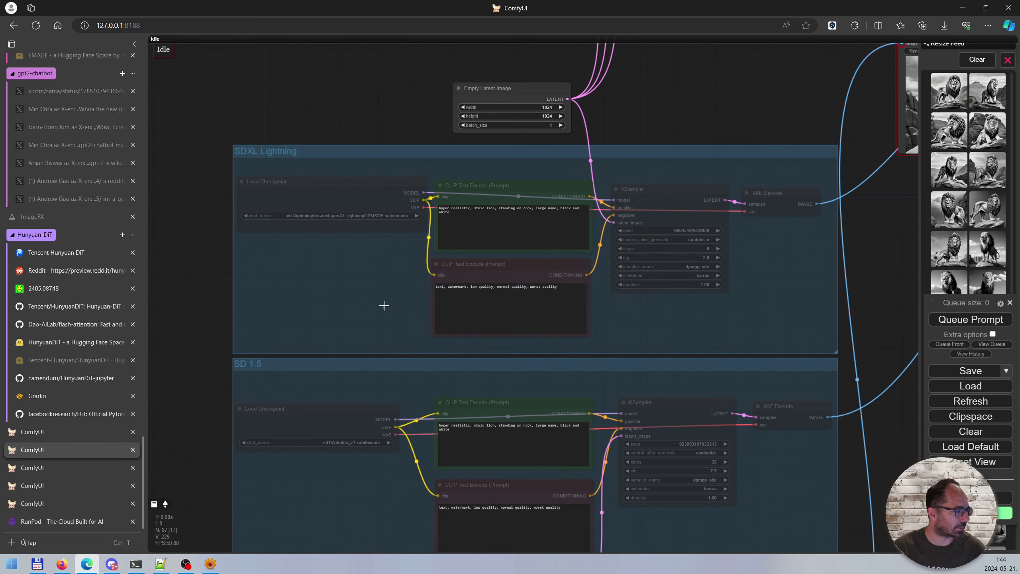
pyautogui.moveTo(202, 422); pyautogui.dragTo(182, 232)
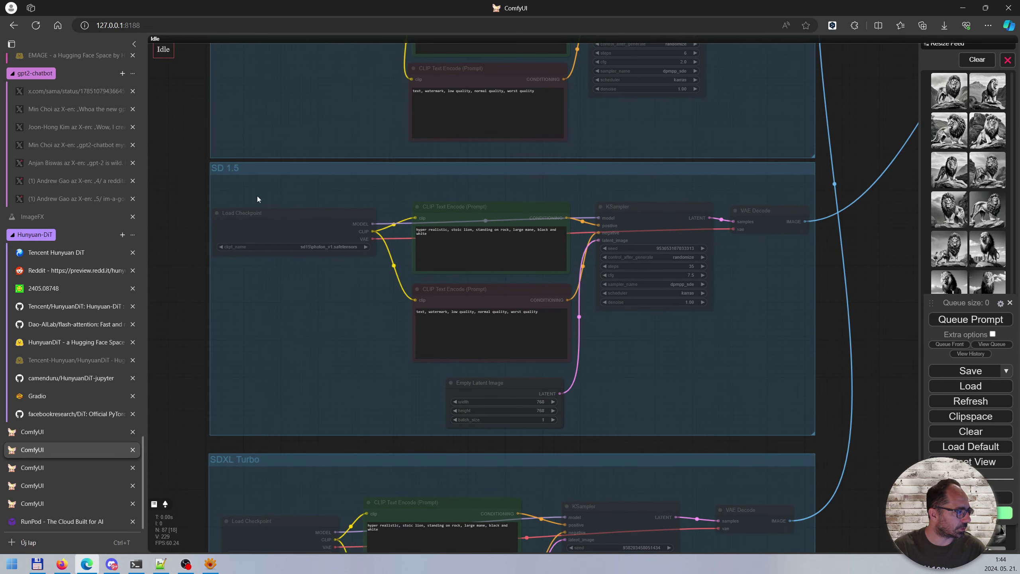
pyautogui.scroll(1, 246, 183)
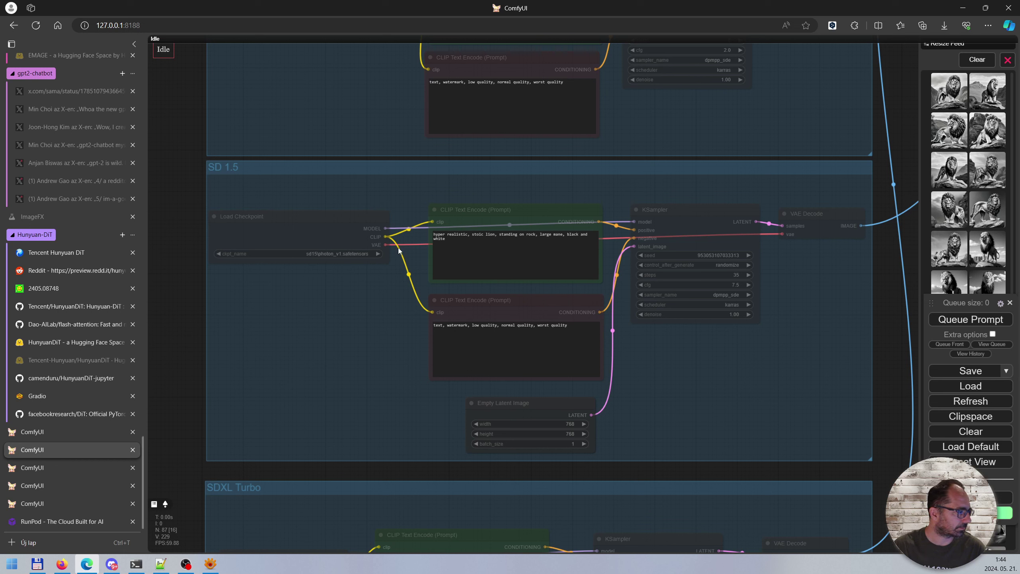
pyautogui.scroll(2, 658, 382)
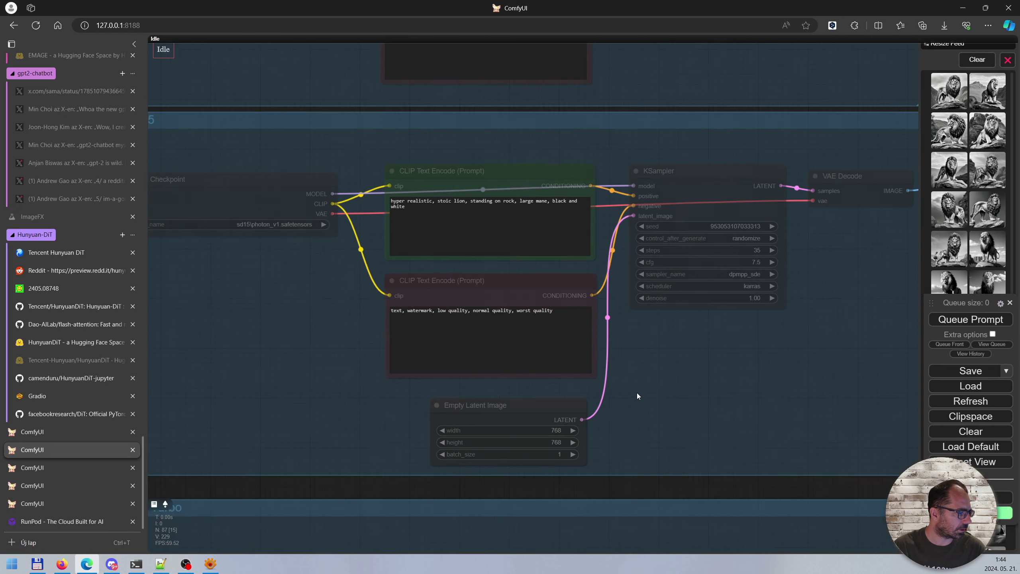
pyautogui.scroll(-2, 773, 322)
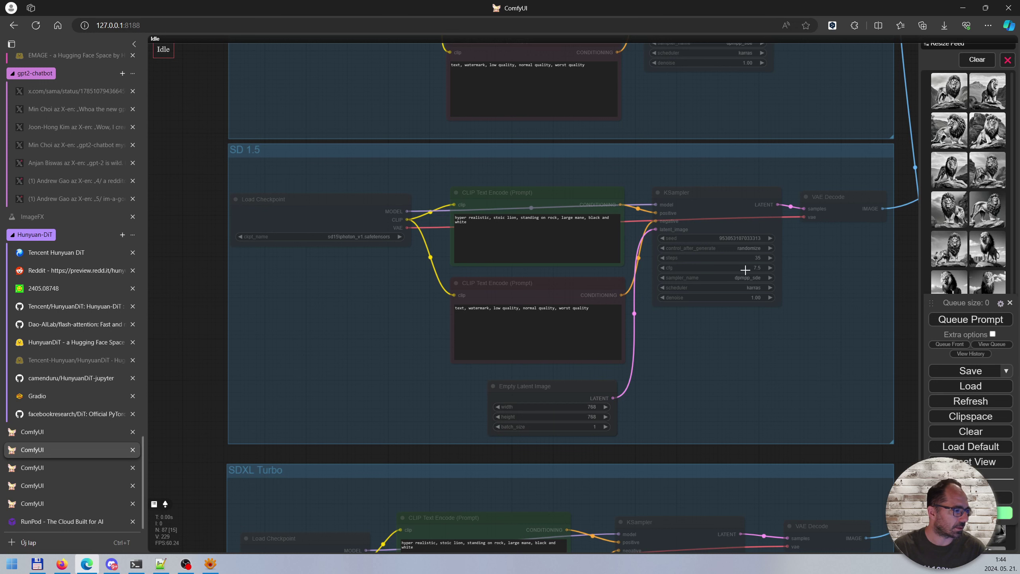
# Step: Examine the SDXL Turbo group's checkpoint, prompts and KSampler settings, and return to the overview of the workflow
pyautogui.moveTo(183, 403); pyautogui.dragTo(182, 148)
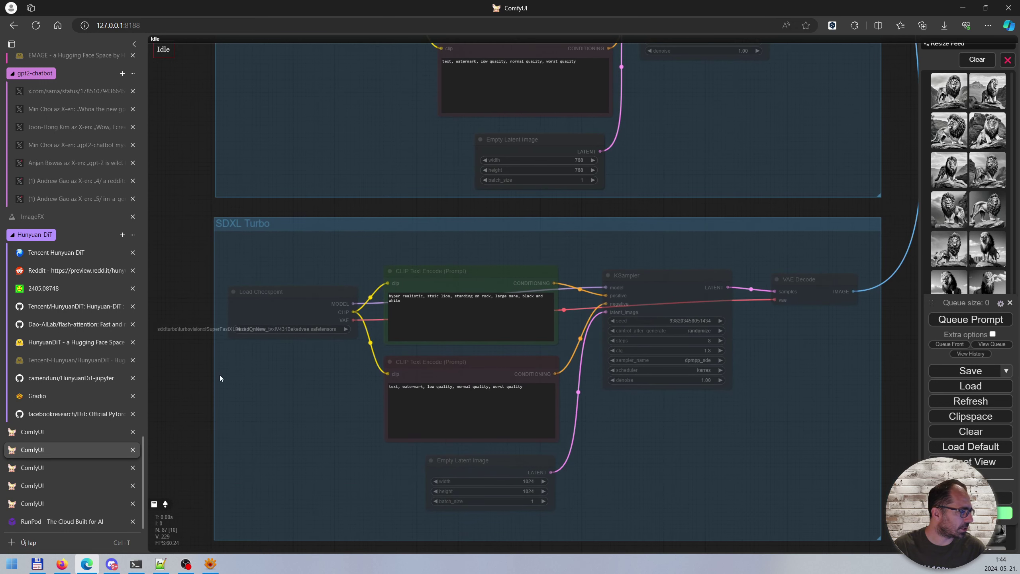
pyautogui.moveTo(183, 418); pyautogui.dragTo(183, 357)
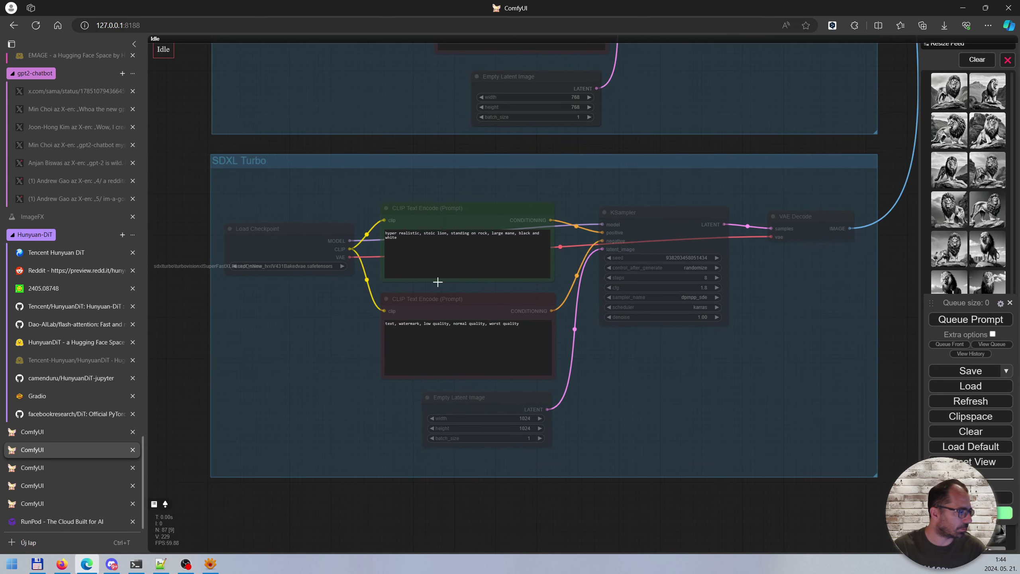
pyautogui.scroll(-3, 778, 321)
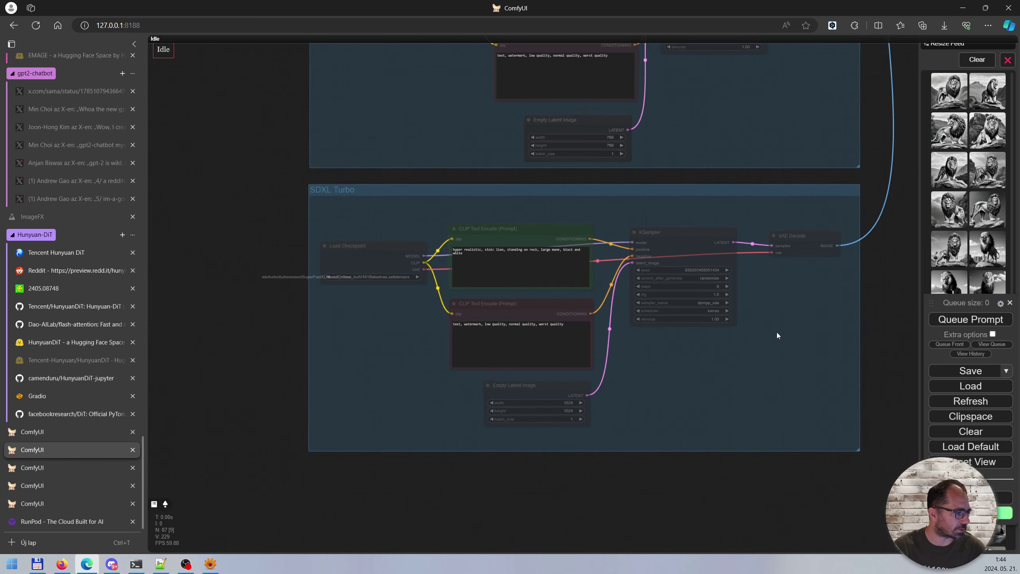
pyautogui.moveTo(897, 298); pyautogui.dragTo(428, 438)
pyautogui.scroll(-5, 704, 399)
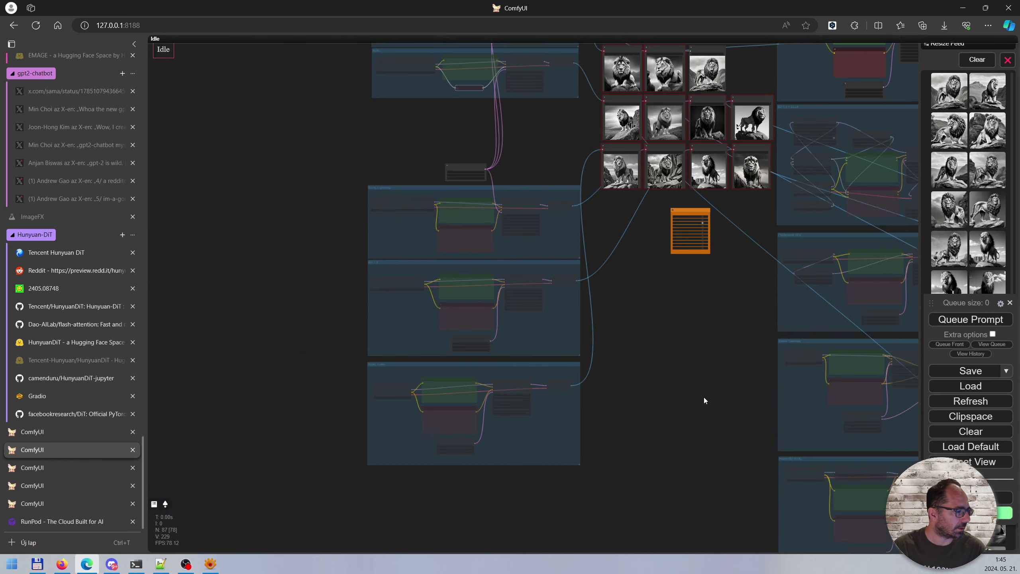
# Step: Examine the checkpoints, prompts, latent sizes and KSampler settings of the Hyper-SD SDXL and Stable Cascade groups
pyautogui.moveTo(704, 406); pyautogui.dragTo(397, 303)
pyautogui.scroll(5, 601, 412)
pyautogui.scroll(6, 601, 411)
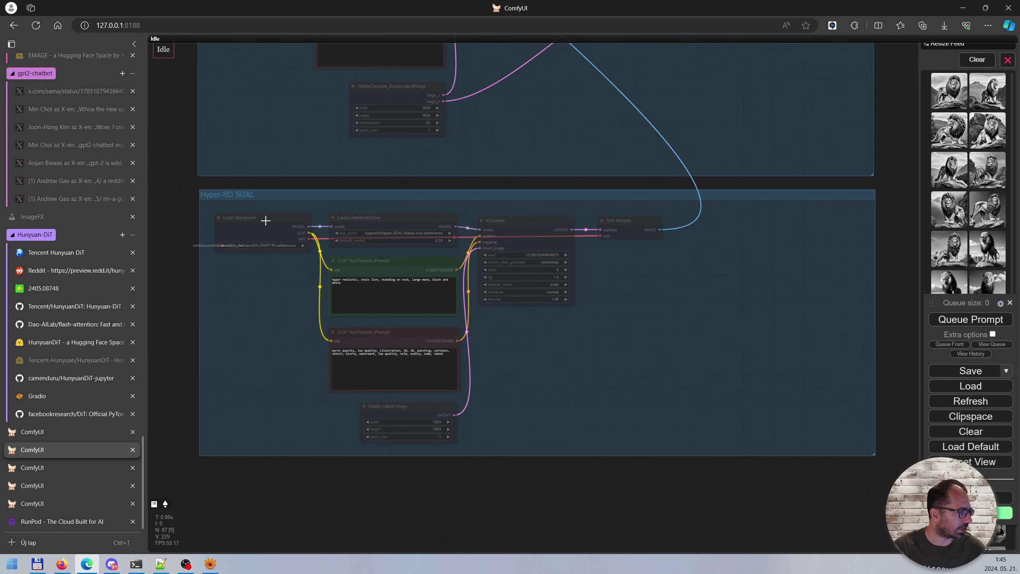
pyautogui.scroll(-3, 267, 201)
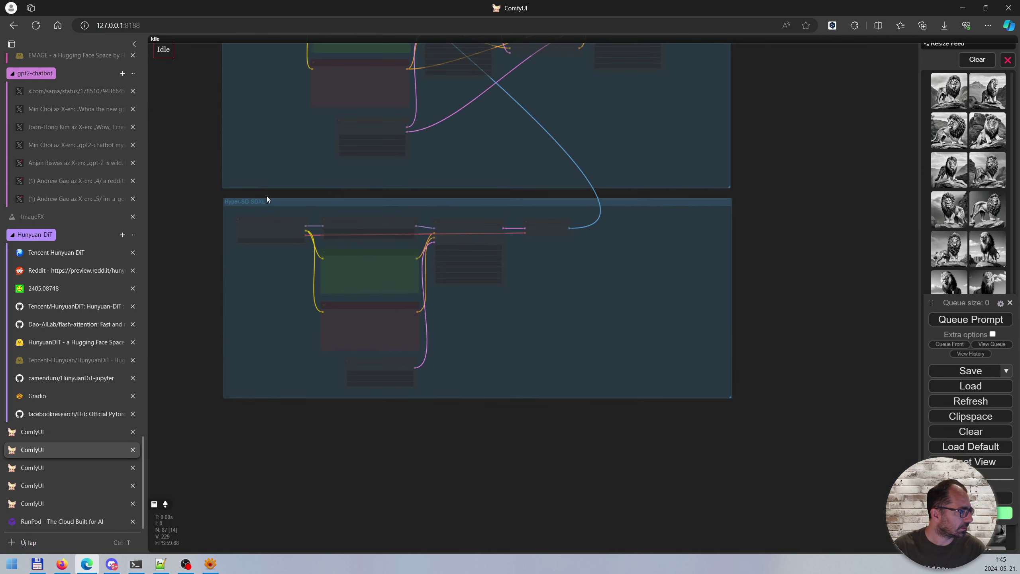
pyautogui.scroll(-2, 196, 134)
pyautogui.moveTo(196, 134); pyautogui.dragTo(122, 305)
pyautogui.scroll(6, 248, 382)
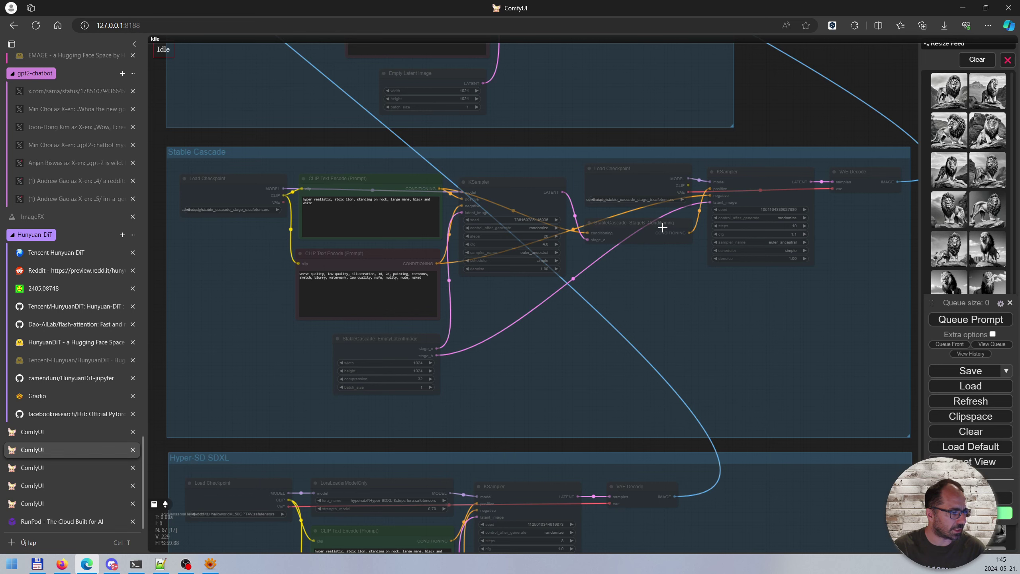
pyautogui.scroll(3, 543, 242)
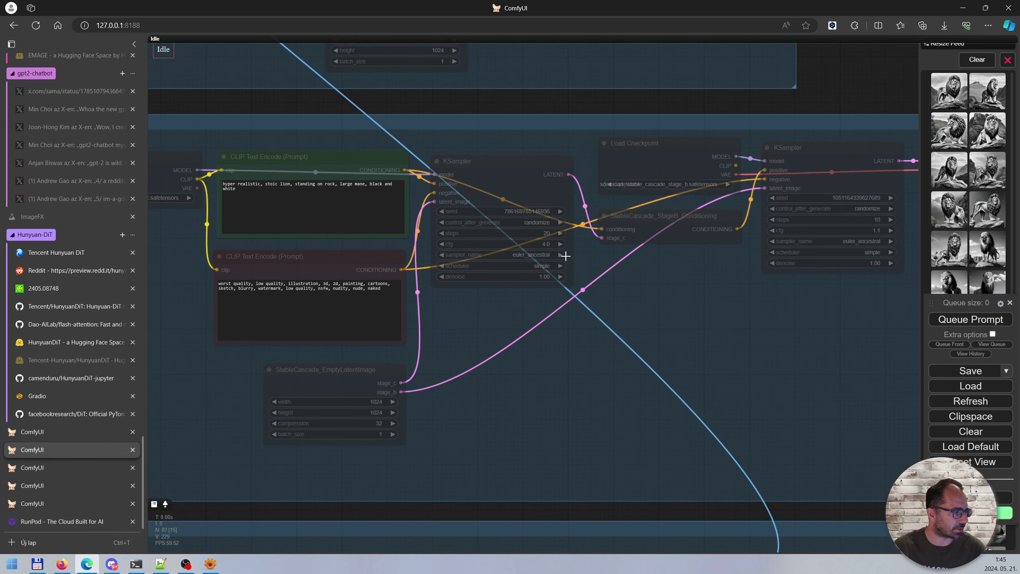
# Step: Examine the Playground v2.5 group's checkpoint, model sampling, prompts and KSampler settings
pyautogui.scroll(-6, 839, 252)
pyautogui.moveTo(866, 150); pyautogui.dragTo(739, 341)
pyautogui.scroll(5, 582, 321)
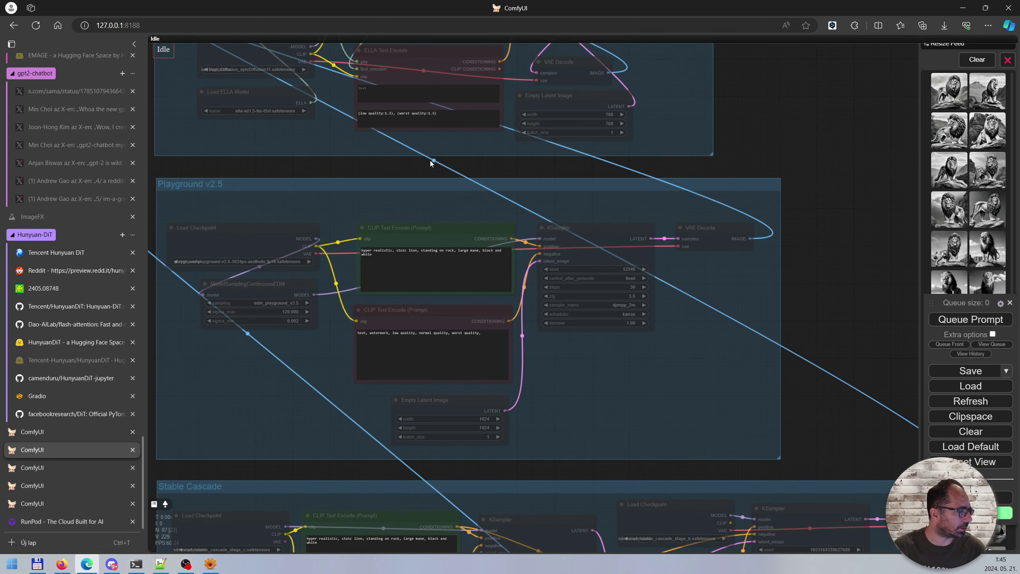
pyautogui.moveTo(586, 263); pyautogui.dragTo(627, 258)
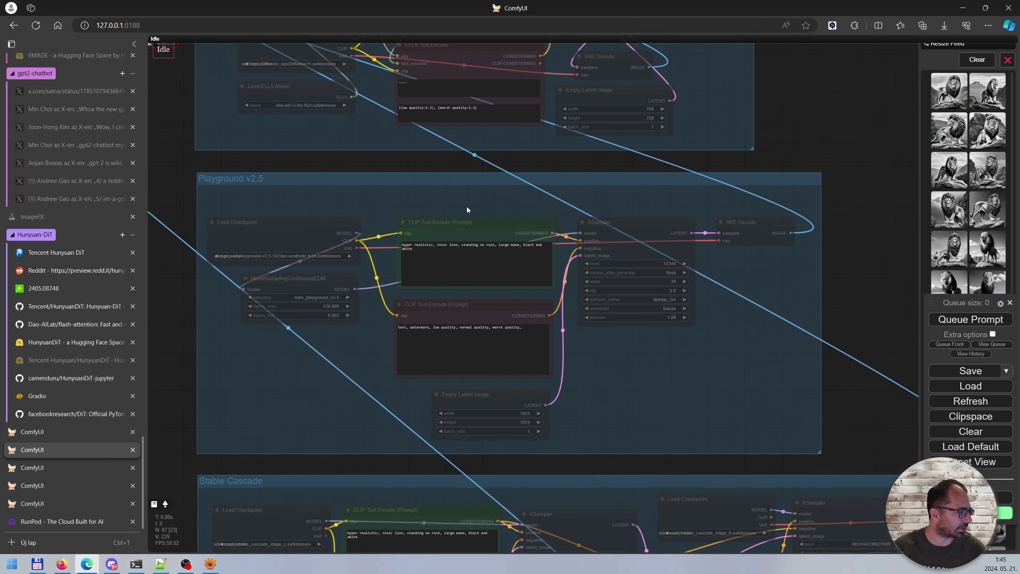
pyautogui.scroll(-3, 741, 190)
# Step: Examine the SD 1.5 + ELLA group's Deep Shrink, ELLA loader, text encoder and KSampler settings
pyautogui.moveTo(798, 82); pyautogui.dragTo(816, 348)
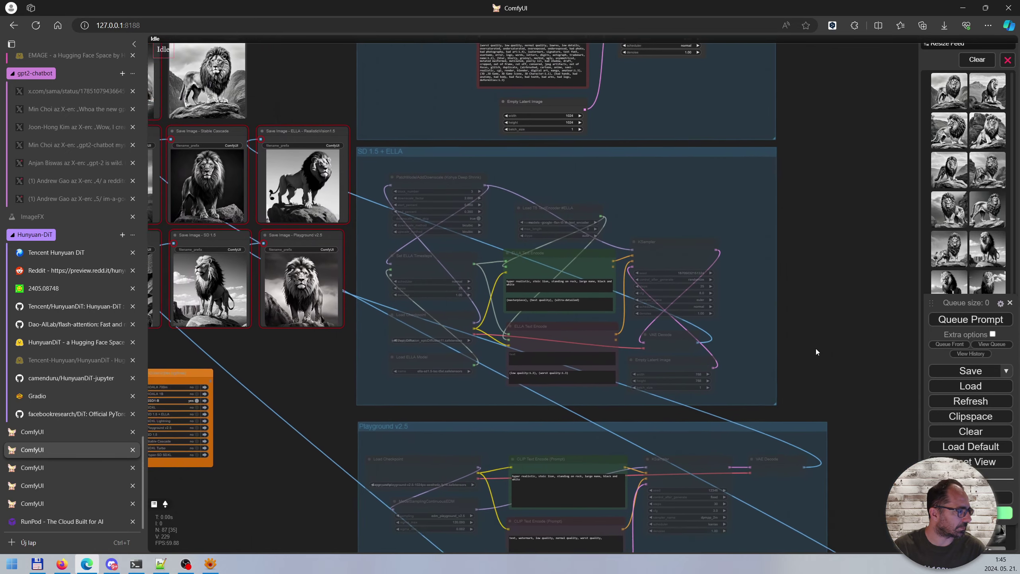
pyautogui.scroll(2, 785, 332)
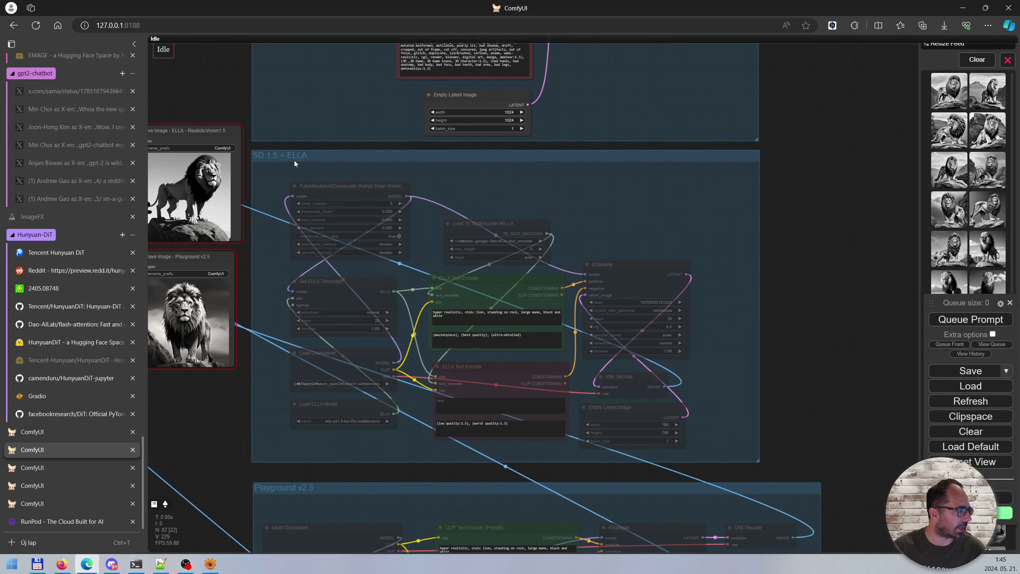
pyautogui.scroll(2, 303, 171)
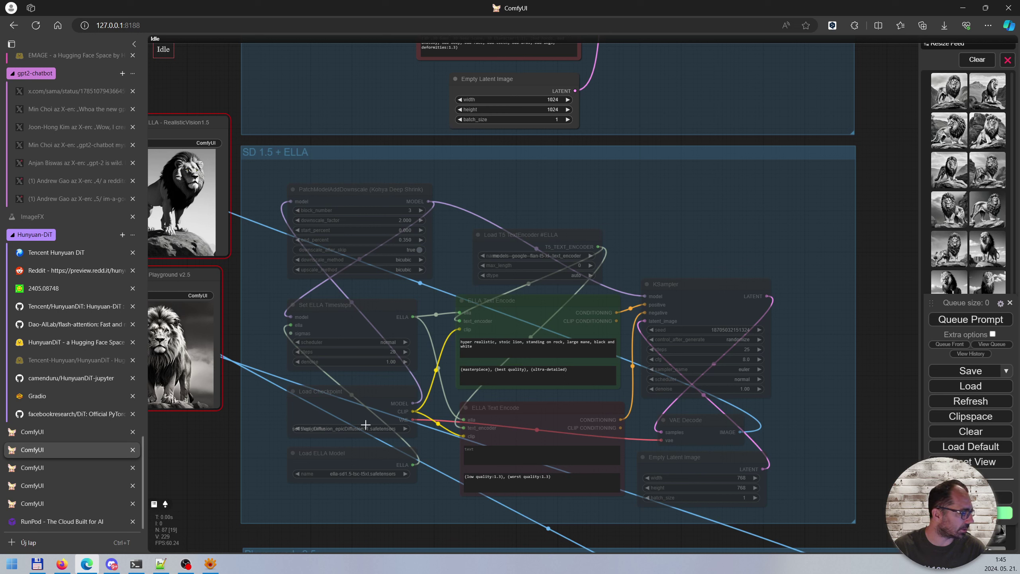
pyautogui.scroll(2, 343, 427)
pyautogui.scroll(-2, 392, 427)
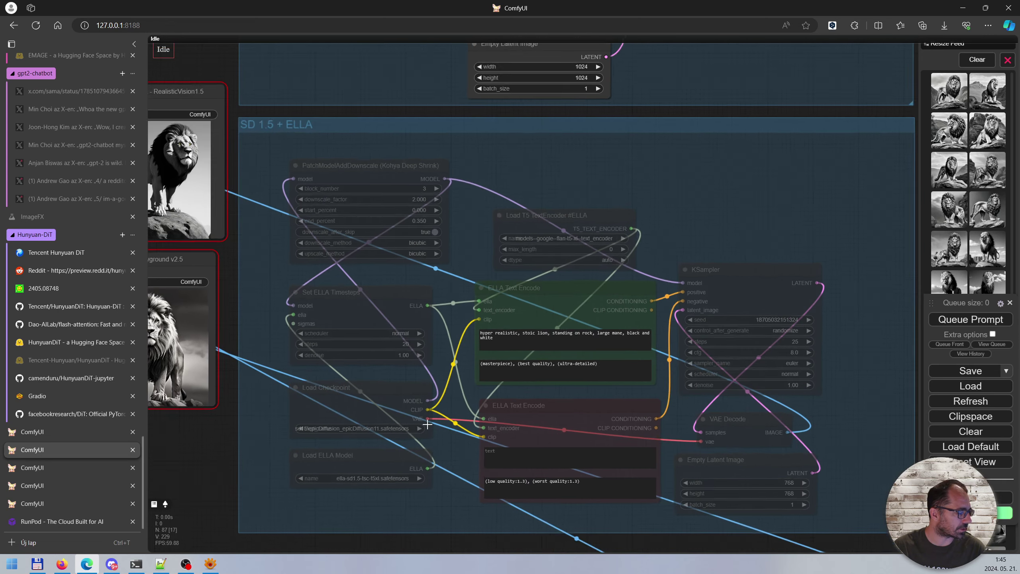
pyautogui.scroll(-2, 401, 384)
# Step: Examine the SSD1-B group's checkpoint, prompts, latent size and KSampler settings
pyautogui.moveTo(309, 112); pyautogui.dragTo(291, 337)
pyautogui.scroll(3, 530, 297)
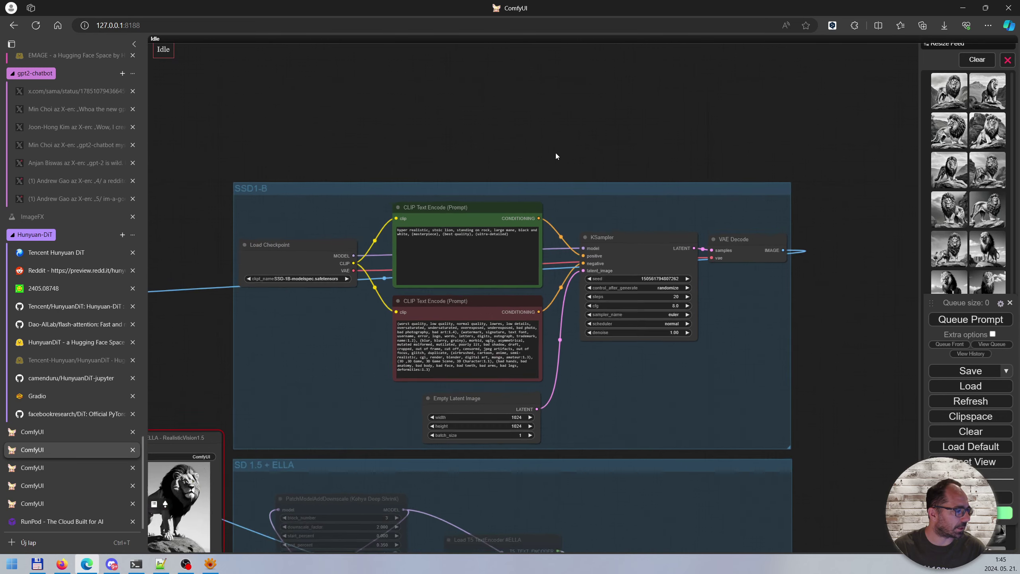
pyautogui.moveTo(496, 152); pyautogui.dragTo(542, 64)
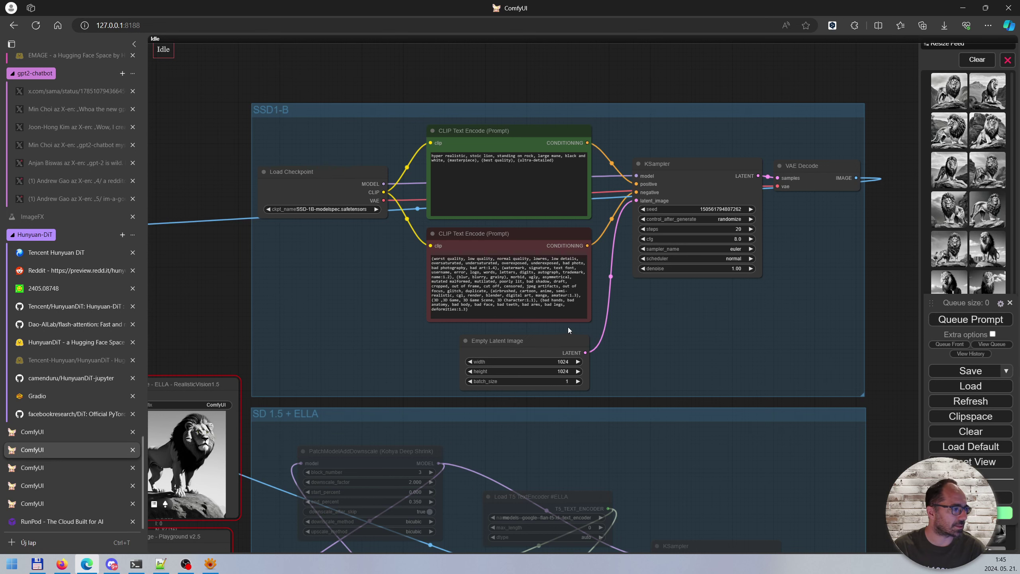
# Step: Inspect the enabled and disabled model groups in the Fast Groups Muter node
pyautogui.scroll(-6, 434, 320)
pyautogui.moveTo(297, 306); pyautogui.dragTo(597, 201)
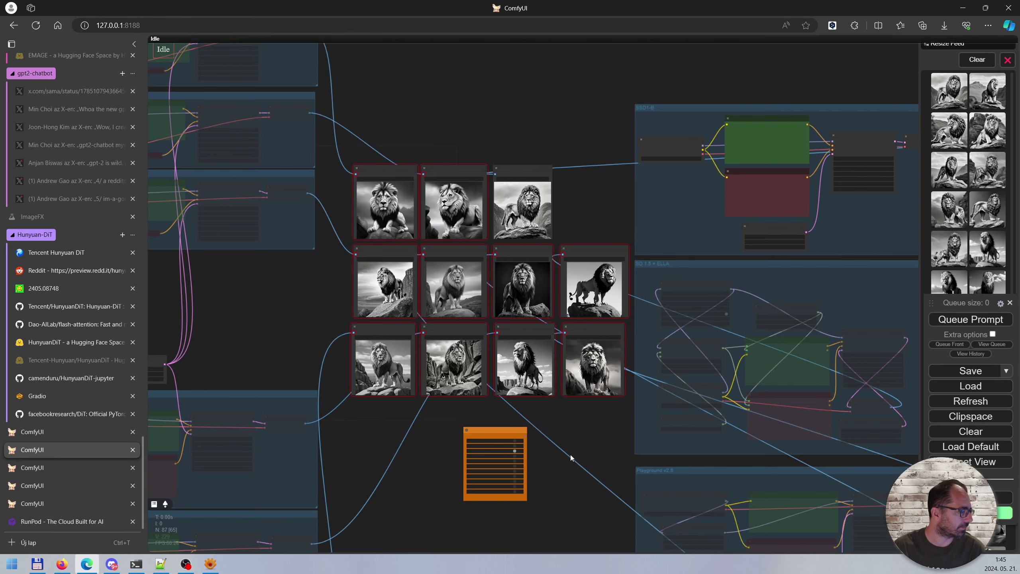
pyautogui.scroll(10, 534, 495)
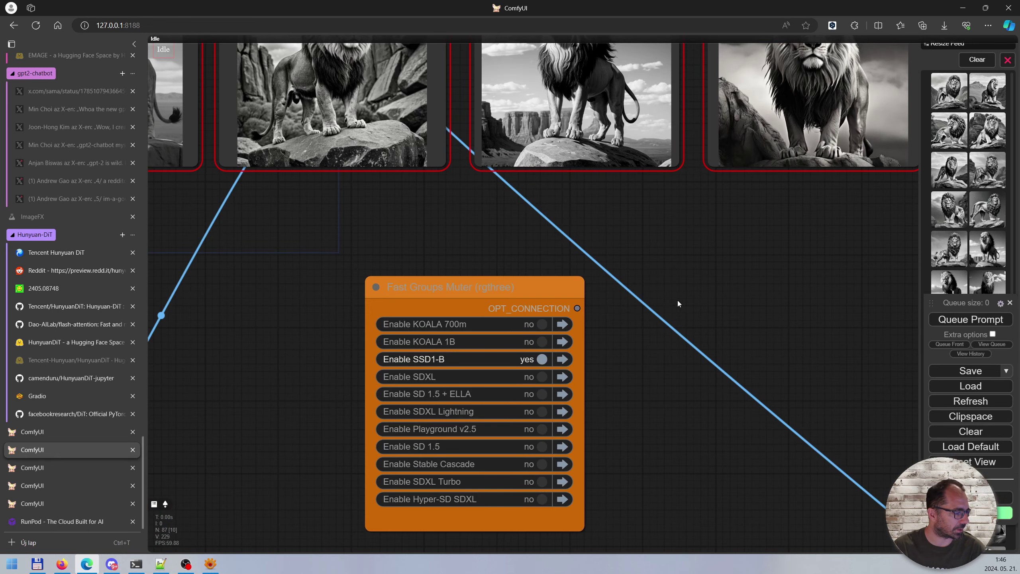
# Step: Compare the lion images in the grid of Save Image nodes from the different models
pyautogui.scroll(-6, 678, 303)
pyautogui.moveTo(717, 296); pyautogui.dragTo(642, 515)
pyautogui.scroll(5, 599, 391)
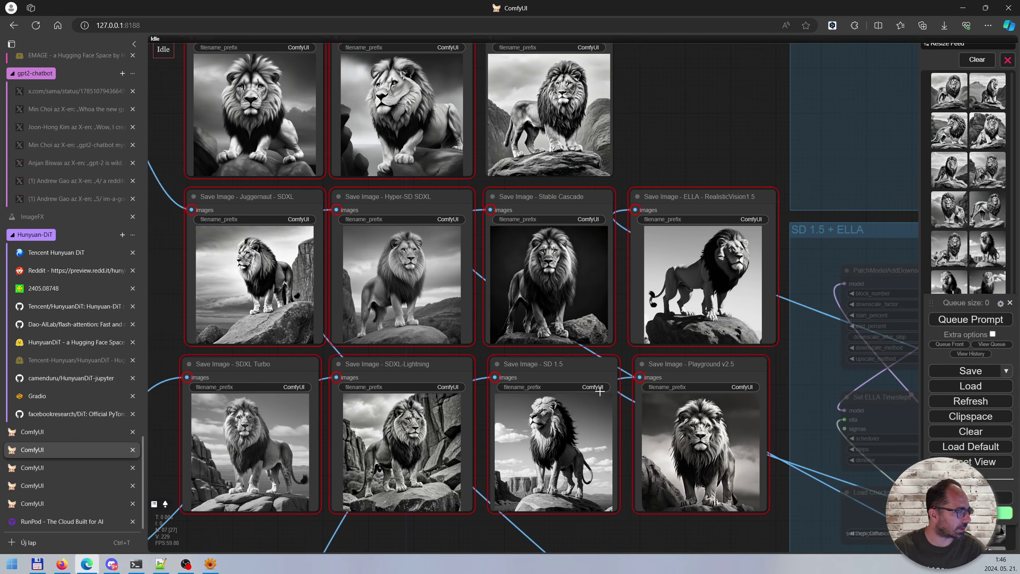
pyautogui.scroll(2, 679, 130)
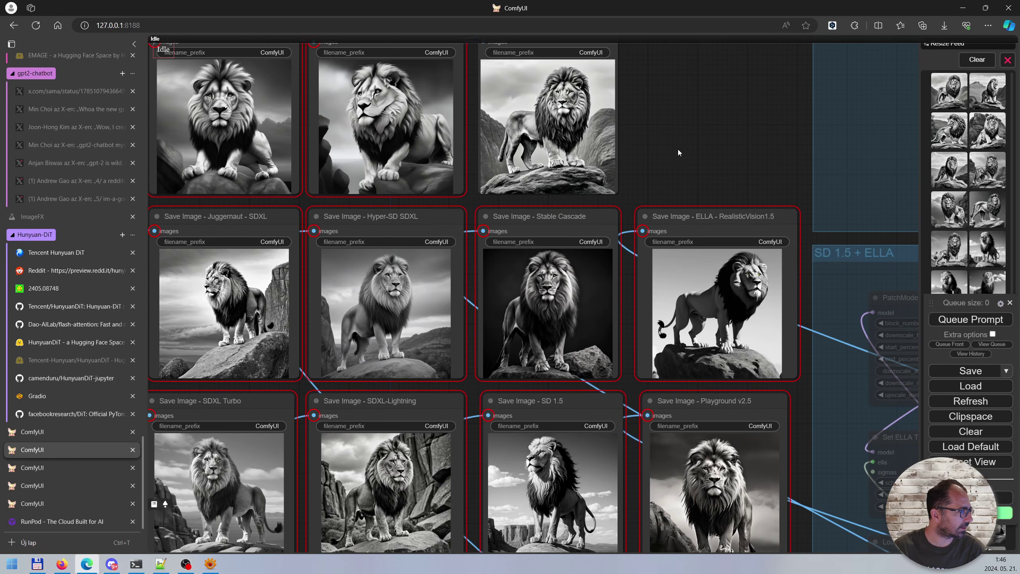
pyautogui.moveTo(677, 152); pyautogui.dragTo(696, 144)
pyautogui.scroll(-1, 695, 141)
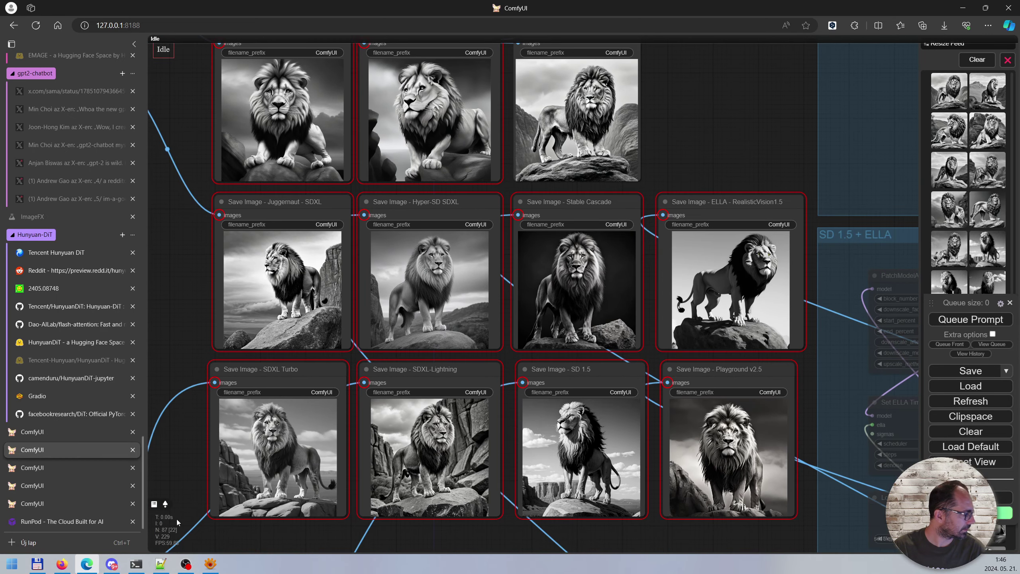
# Step: Switch to XnView MP with image2-sotic-lion-40steps-ddpm-cfg6.png and snap its window to the right half of the screen, over the ComfyUI browser
pyautogui.hotkey('alt', 'Tab')
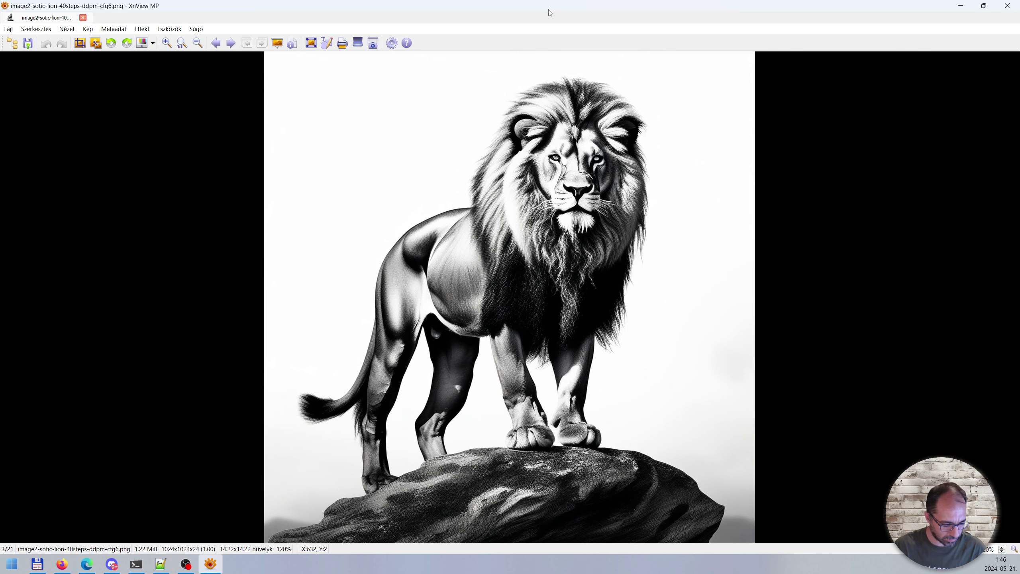
pyautogui.press('super+Right')
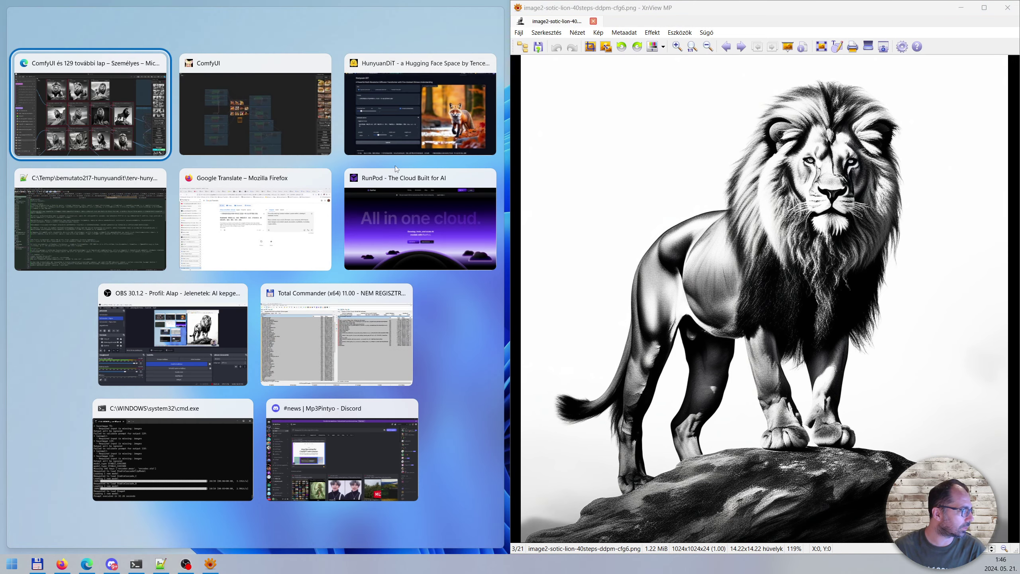
pyautogui.click(86, 564)
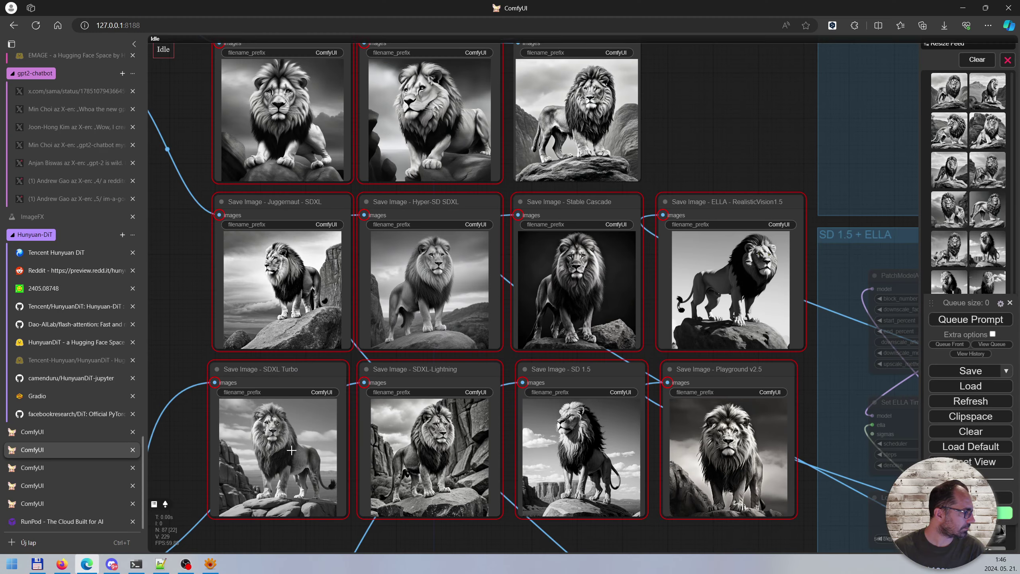
pyautogui.click(210, 564)
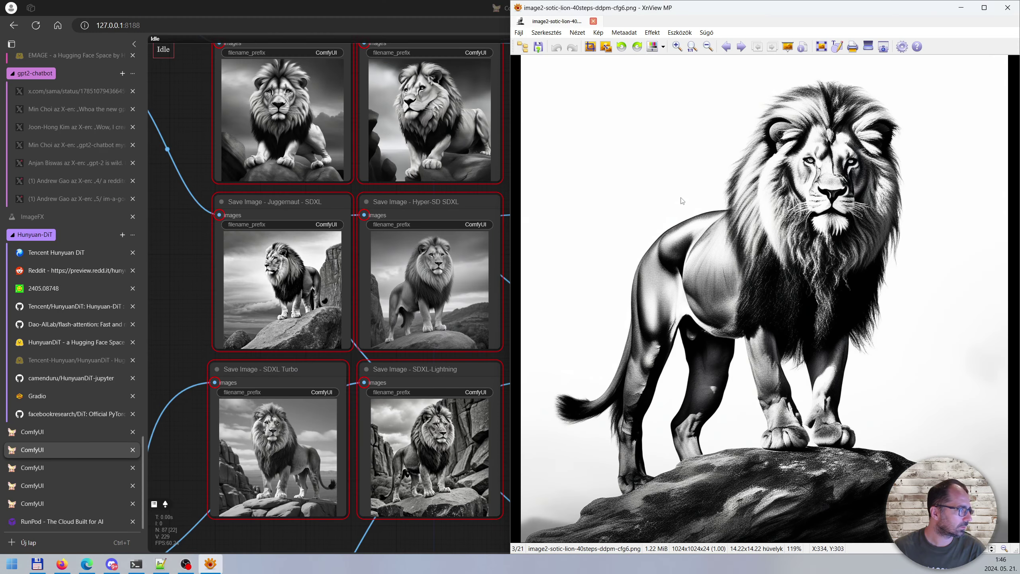
pyautogui.click(577, 33)
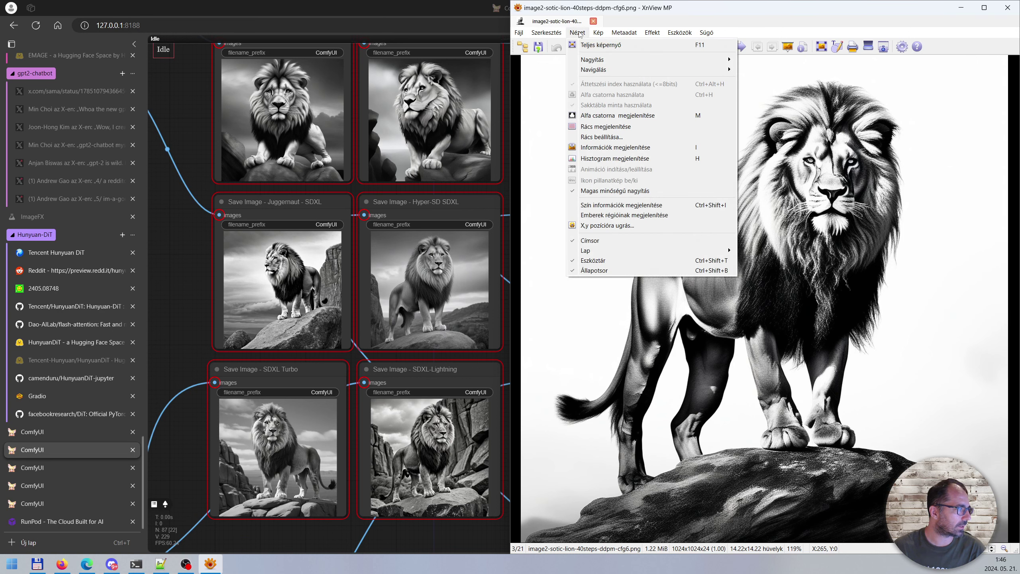
pyautogui.moveTo(674, 35)
pyautogui.moveTo(636, 36)
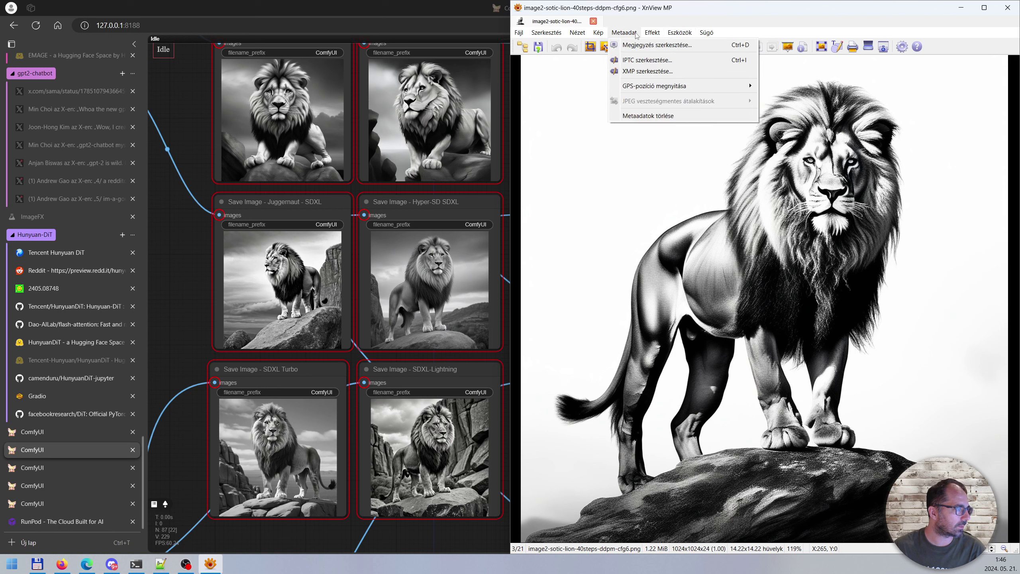
# Step: Snap the ComfyUI browser window to the left half of the screen, beside the XnView MP image
pyautogui.hotkey('alt', 'Tab')
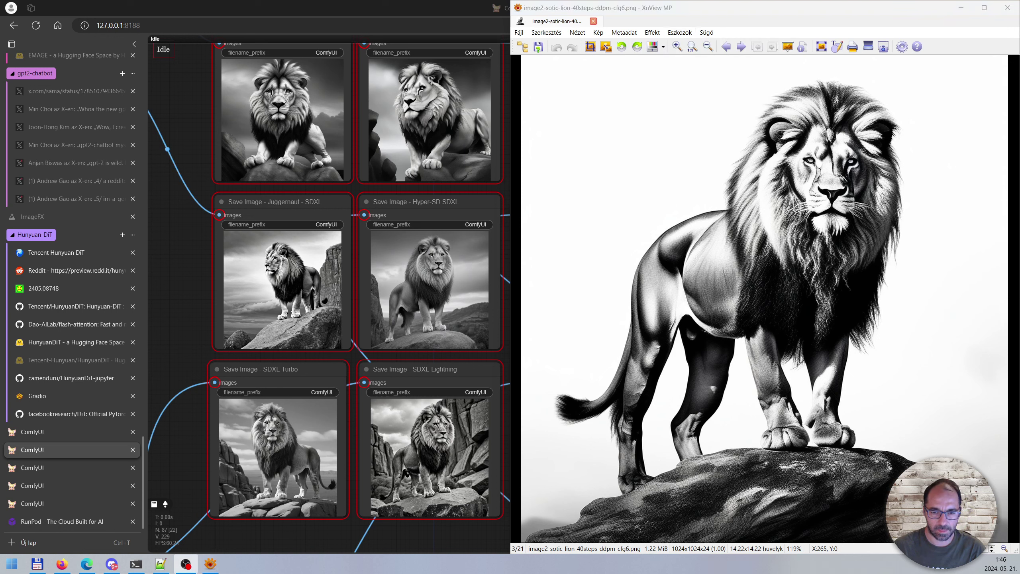
pyautogui.press('super+Left')
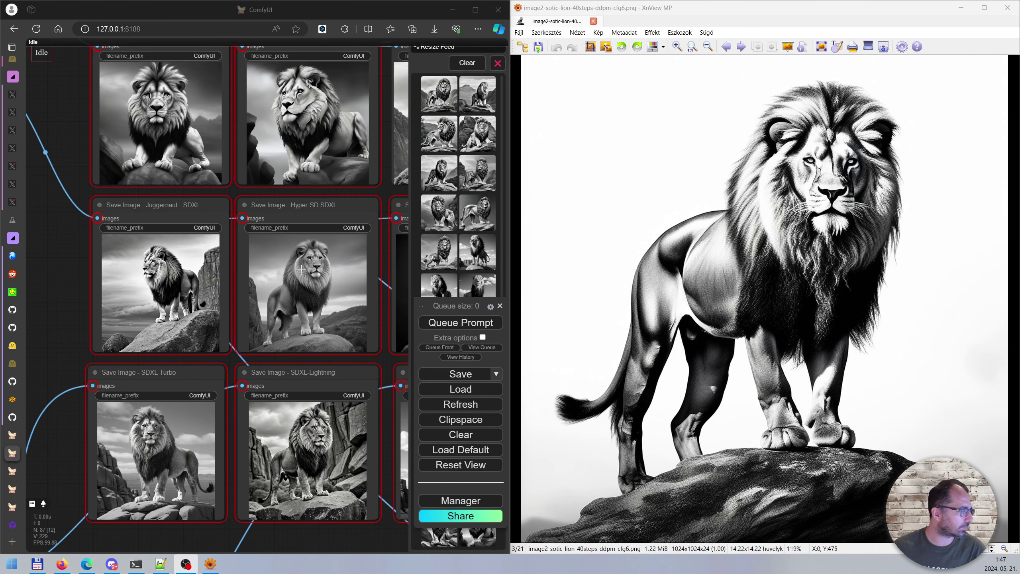
# Step: Compare the KOALA 700m and KOALA 1B lion images with the Hunyuan-DiT lion shown alongside
pyautogui.moveTo(62, 342); pyautogui.dragTo(55, 310)
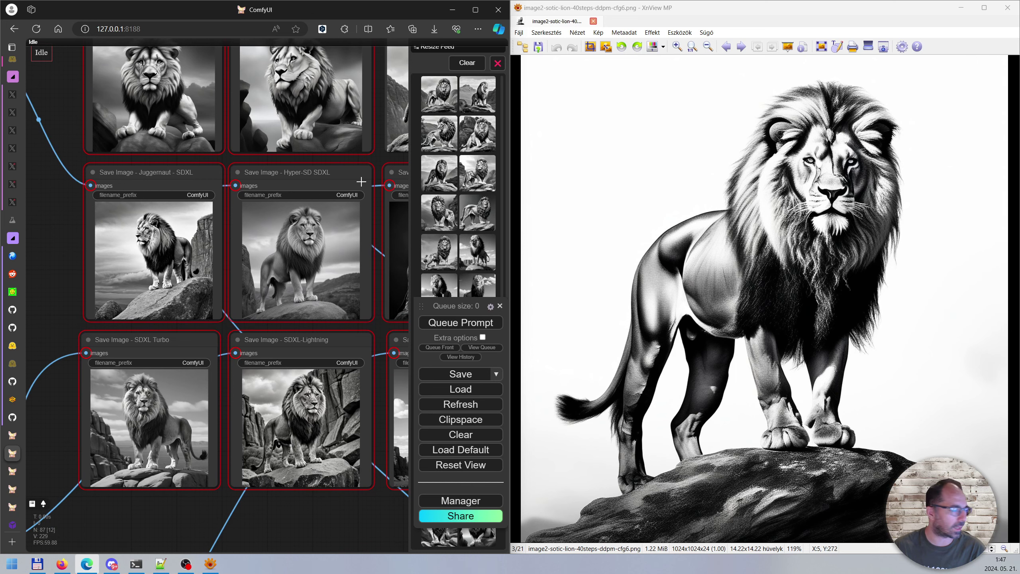
pyautogui.moveTo(69, 216); pyautogui.dragTo(65, 402)
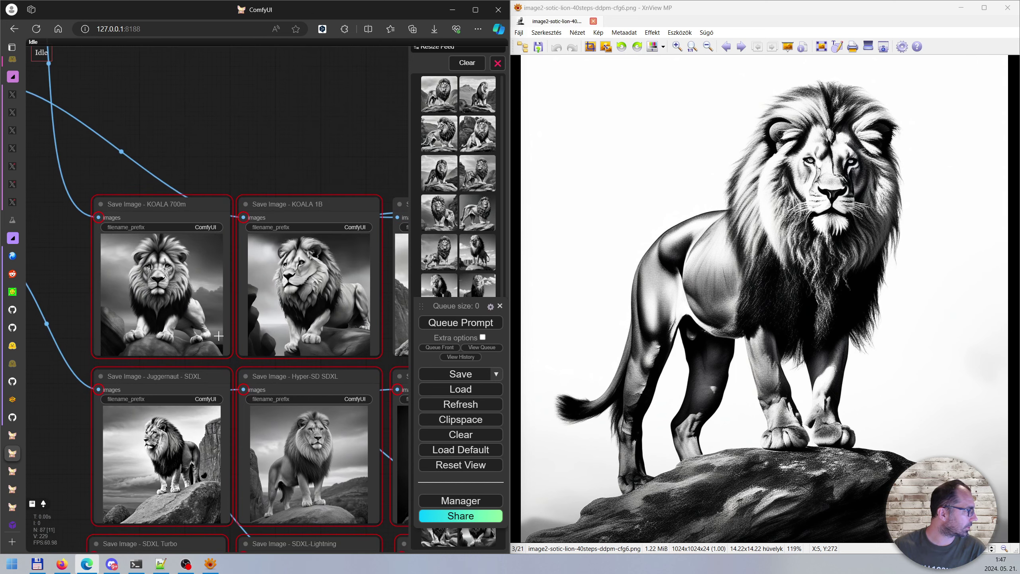
pyautogui.scroll(5, 249, 342)
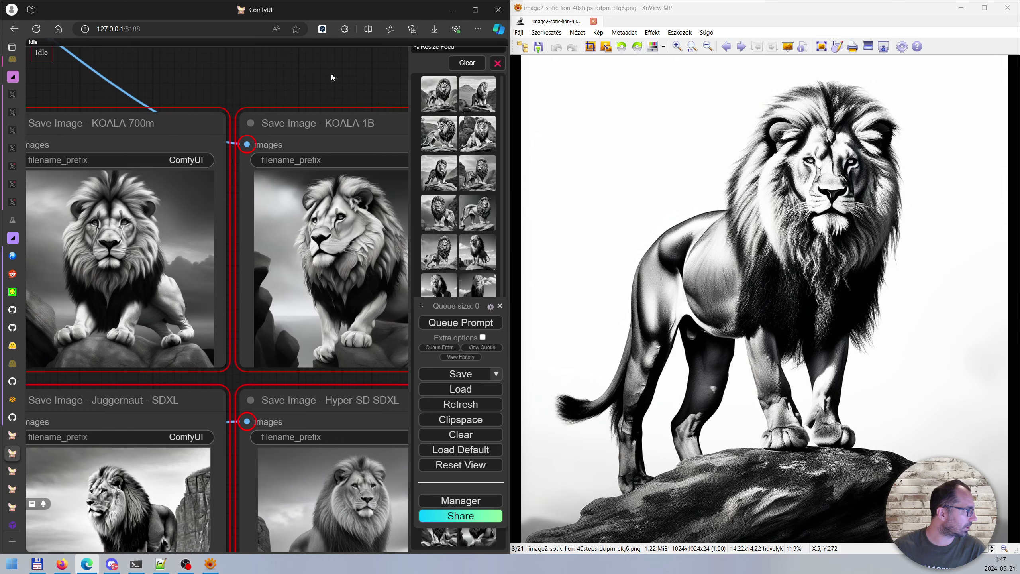
pyautogui.moveTo(332, 74); pyautogui.dragTo(352, 58)
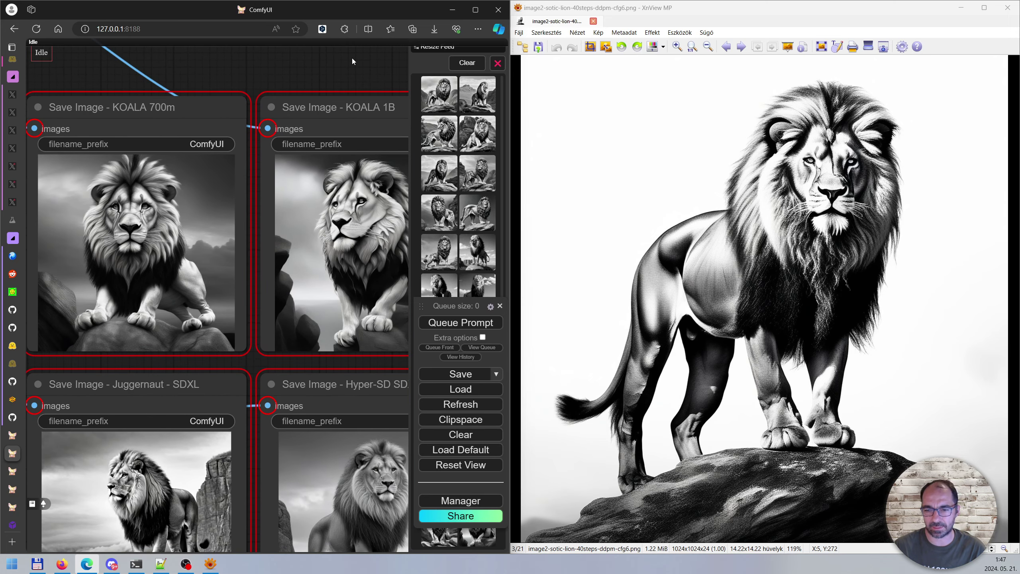
pyautogui.scroll(-3, 36, 414)
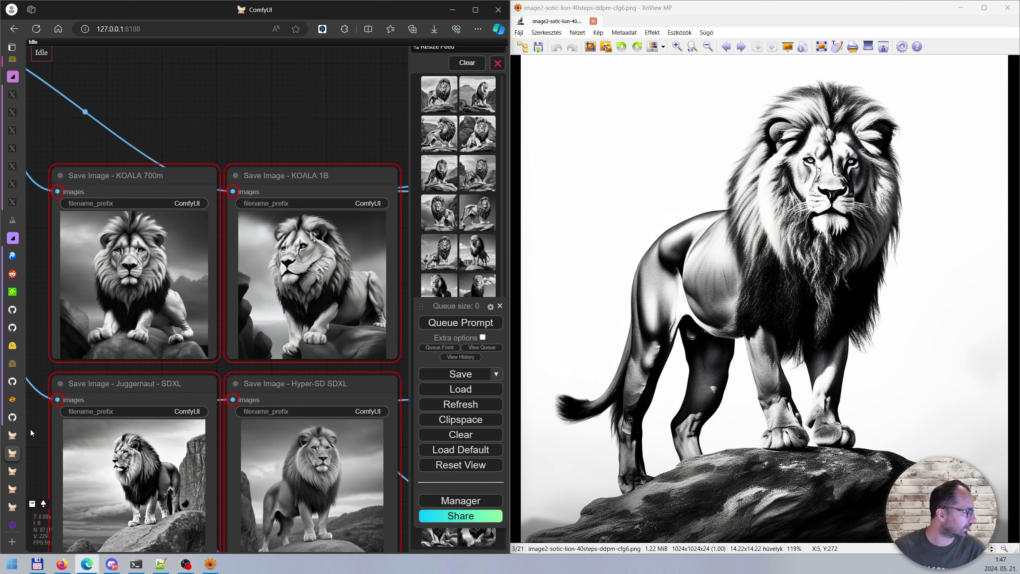
# Step: Examine the Juggernaut - SDXL lion image up close against the Hunyuan-DiT lion
pyautogui.moveTo(46, 398); pyautogui.dragTo(61, 295)
pyautogui.scroll(4, 78, 296)
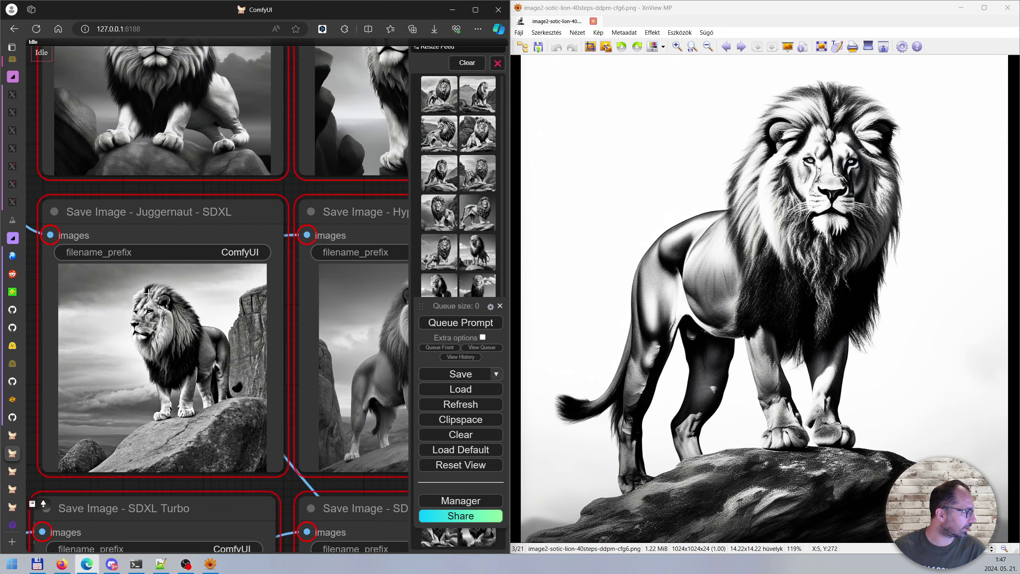
pyautogui.scroll(3, 157, 358)
pyautogui.scroll(2, 192, 393)
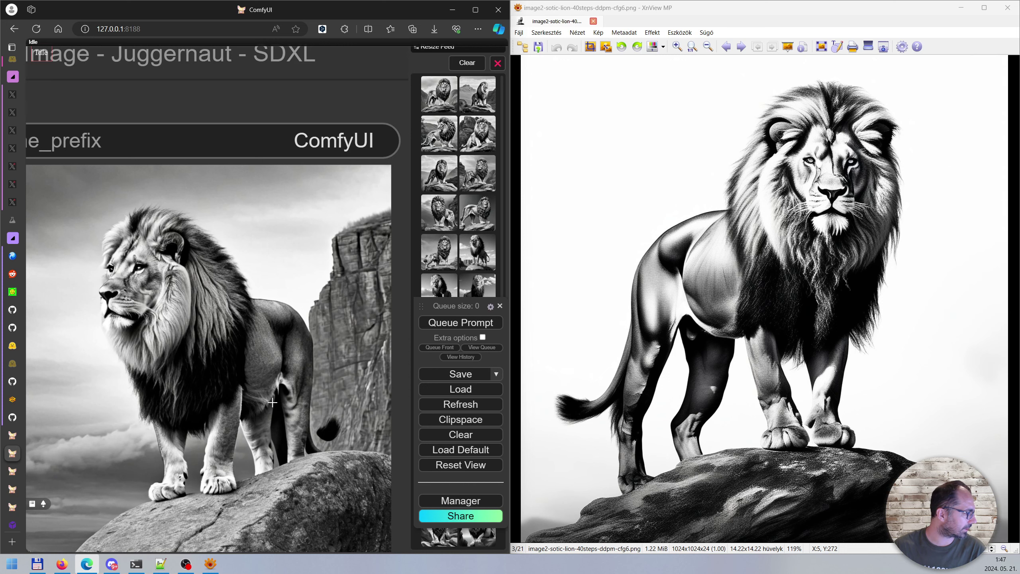
pyautogui.scroll(1, 189, 396)
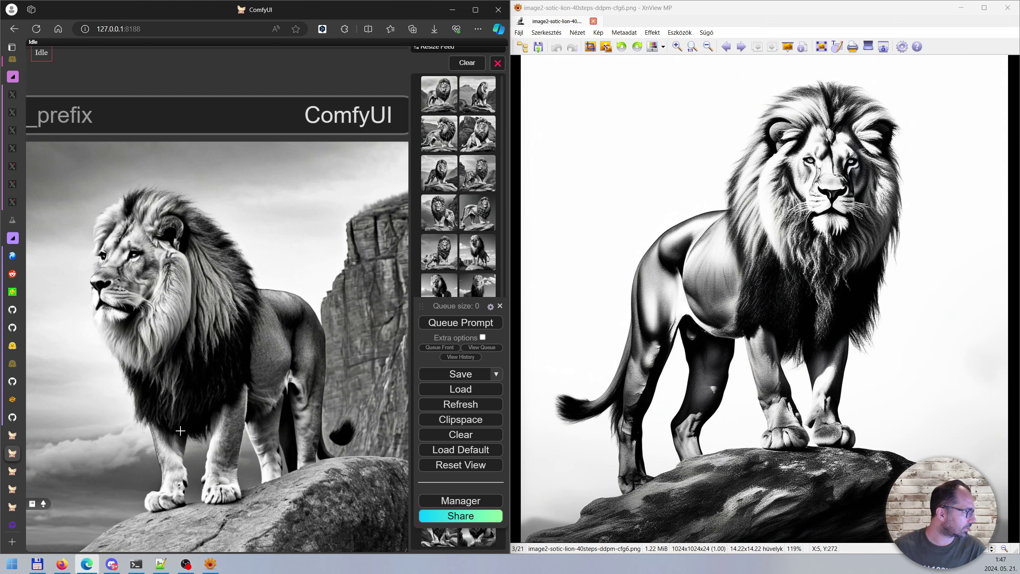
pyautogui.scroll(1, 177, 428)
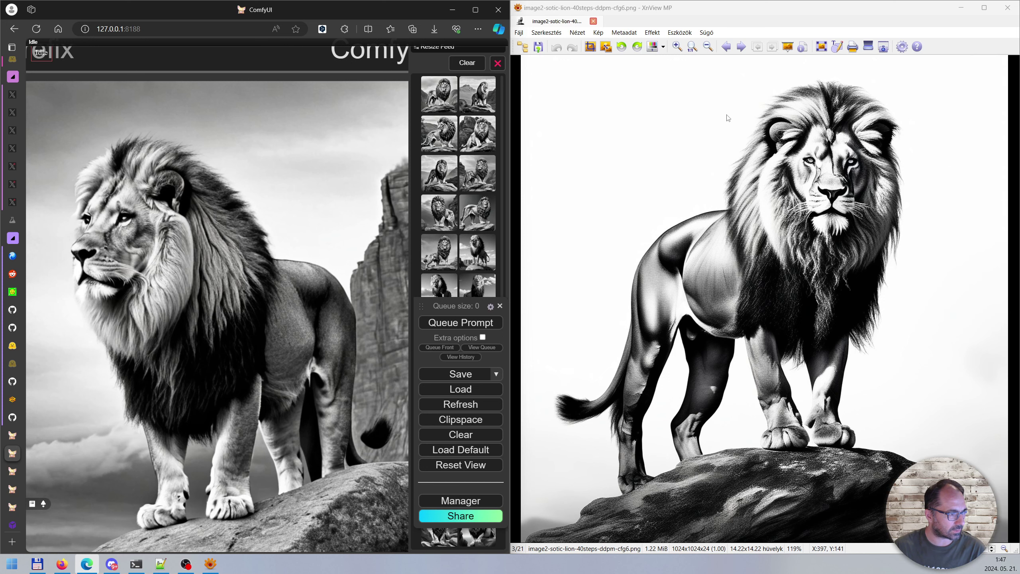
pyautogui.scroll(-3, 100, 250)
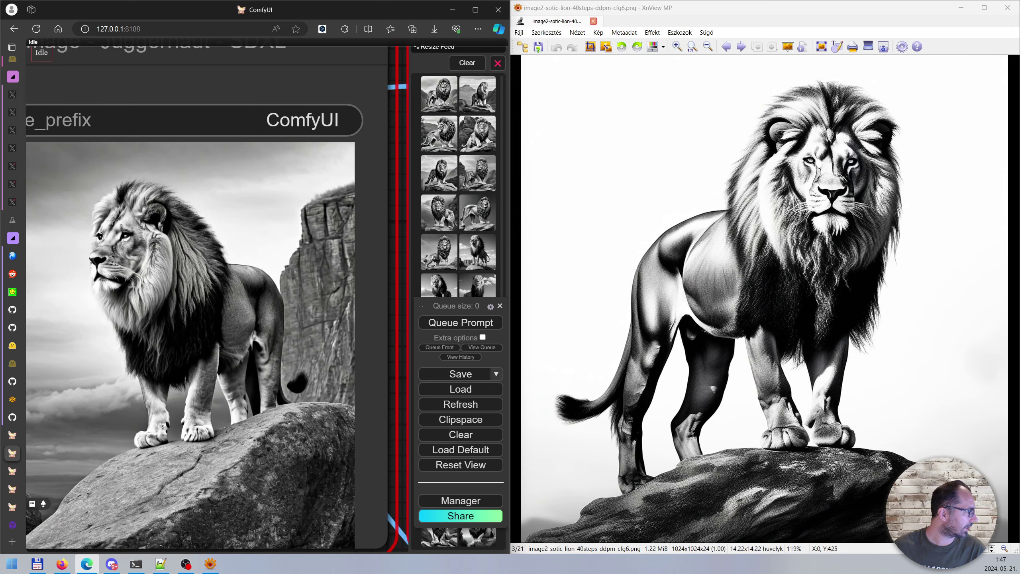
# Step: Compare the Juggernaut - SDXL and Hyper-SD SDXL lion images up close with the Hunyuan-DiT lion
pyautogui.scroll(5, 333, 183)
pyautogui.scroll(-5, 245, 317)
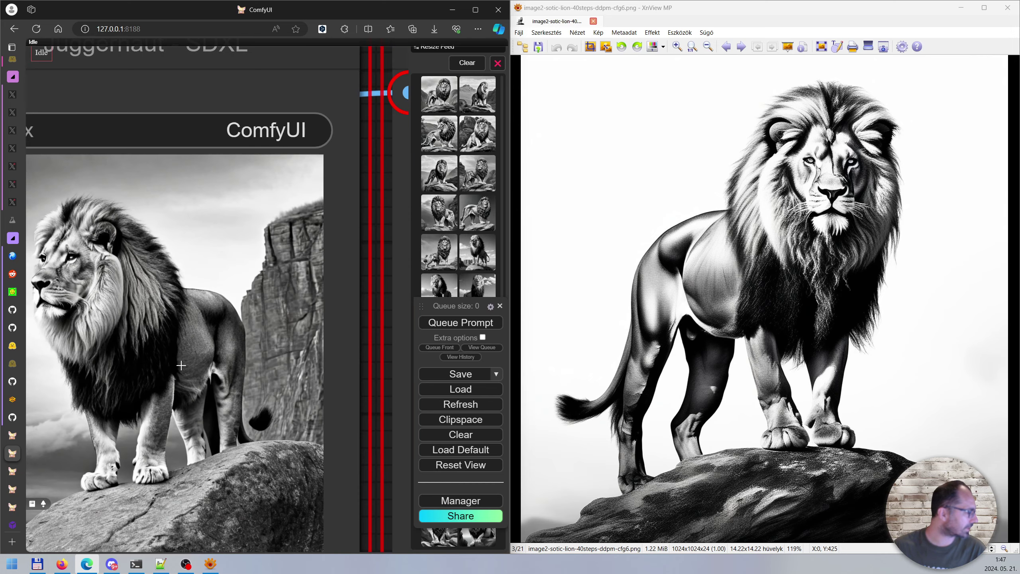
pyautogui.scroll(4, 130, 444)
pyautogui.scroll(-2, 130, 444)
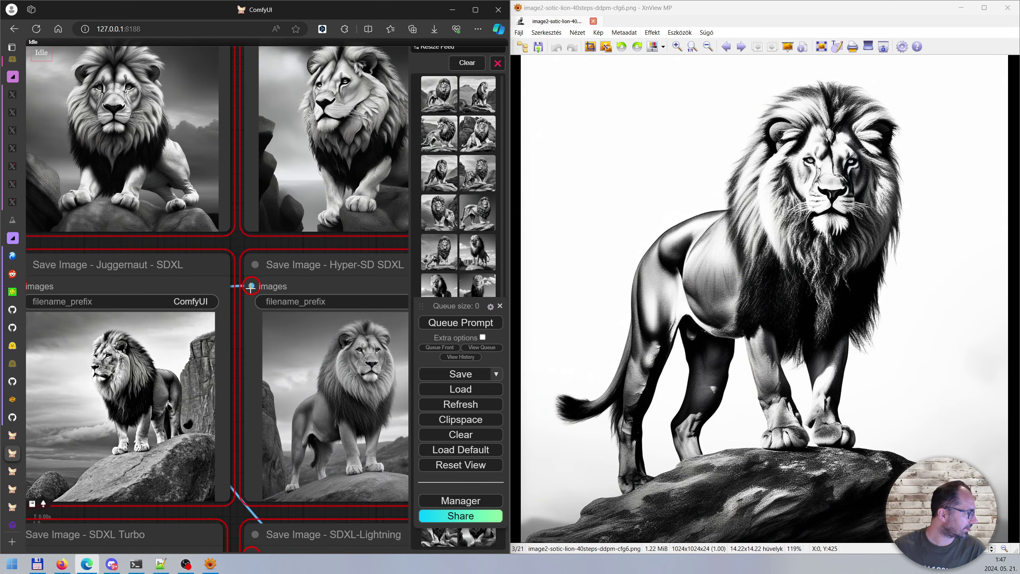
pyautogui.scroll(-2, 251, 289)
pyautogui.scroll(2, 389, 381)
pyautogui.scroll(8, 389, 381)
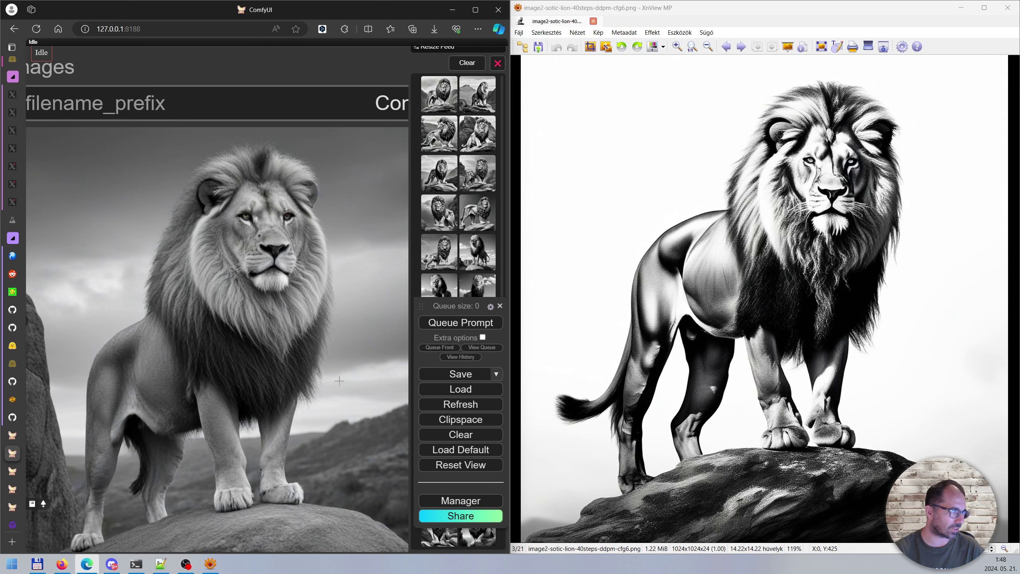
pyautogui.scroll(-2, 340, 381)
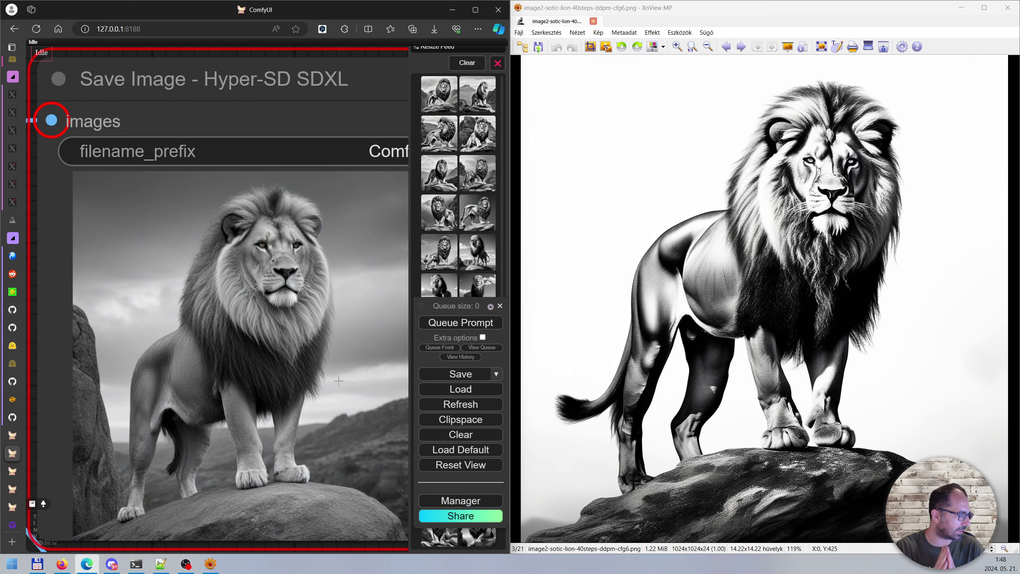
pyautogui.scroll(4, 305, 380)
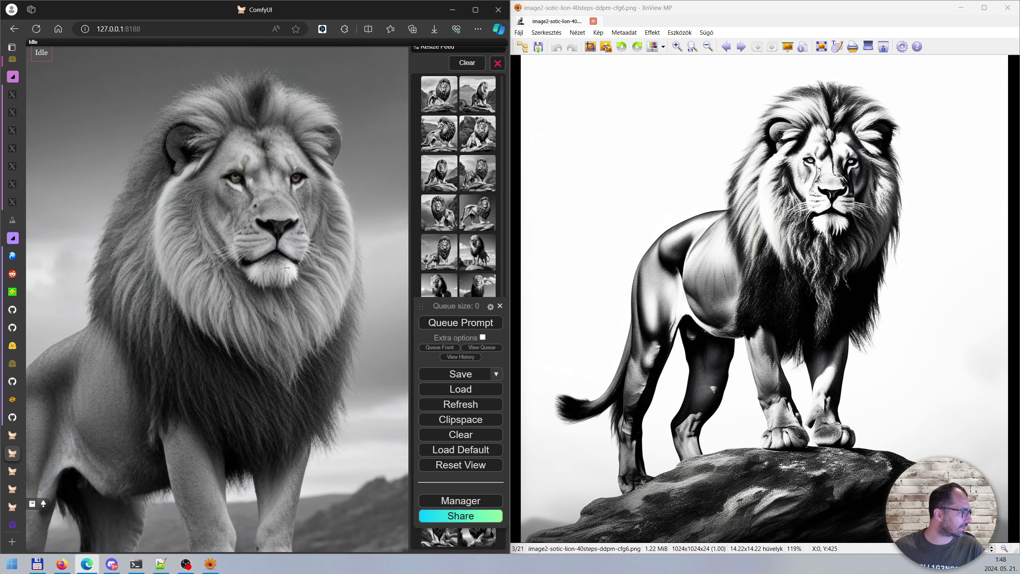
pyautogui.scroll(-3, 256, 261)
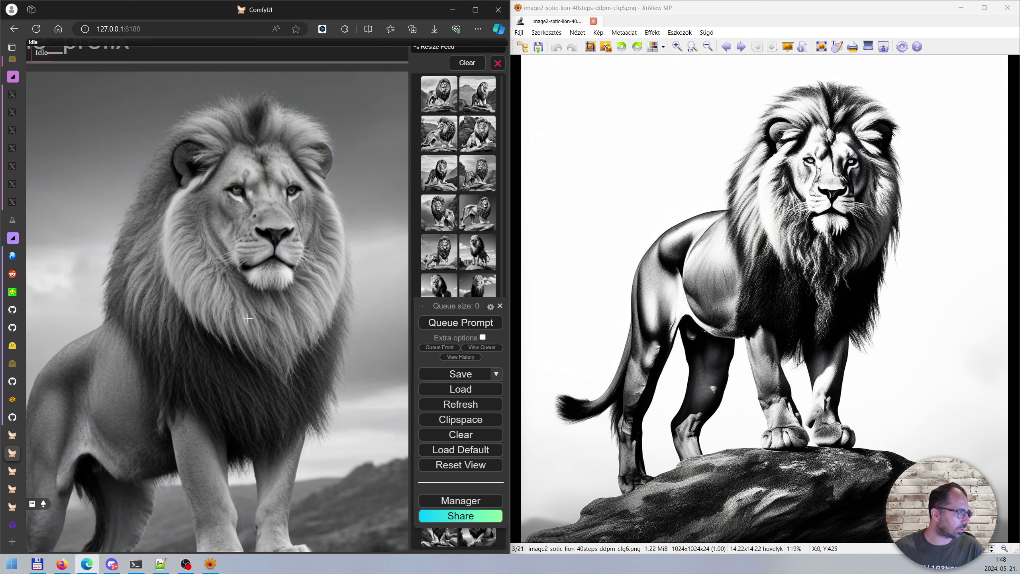
pyautogui.scroll(-4, 221, 357)
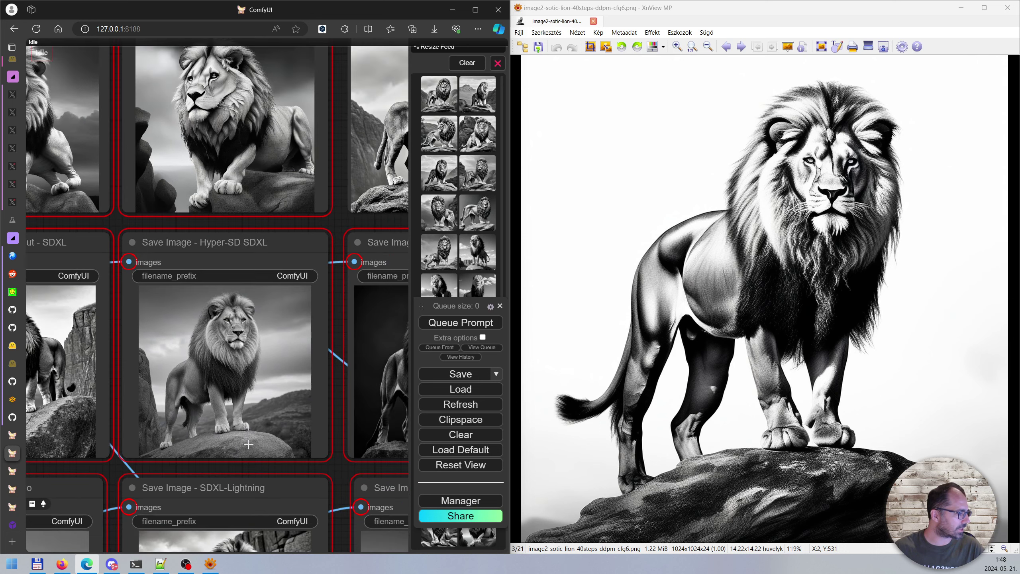
# Step: Examine the SDXL Turbo lion image up close, including the face and mane, against the Hunyuan-DiT lion
pyautogui.moveTo(115, 481); pyautogui.dragTo(354, 207)
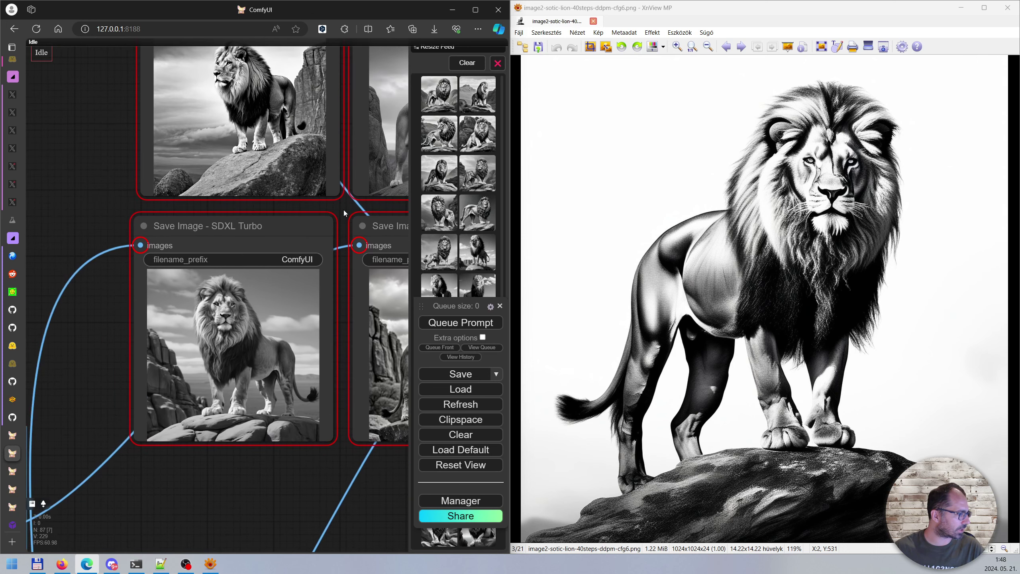
pyautogui.scroll(2, 215, 378)
pyautogui.scroll(2, 216, 379)
pyautogui.scroll(2, 348, 340)
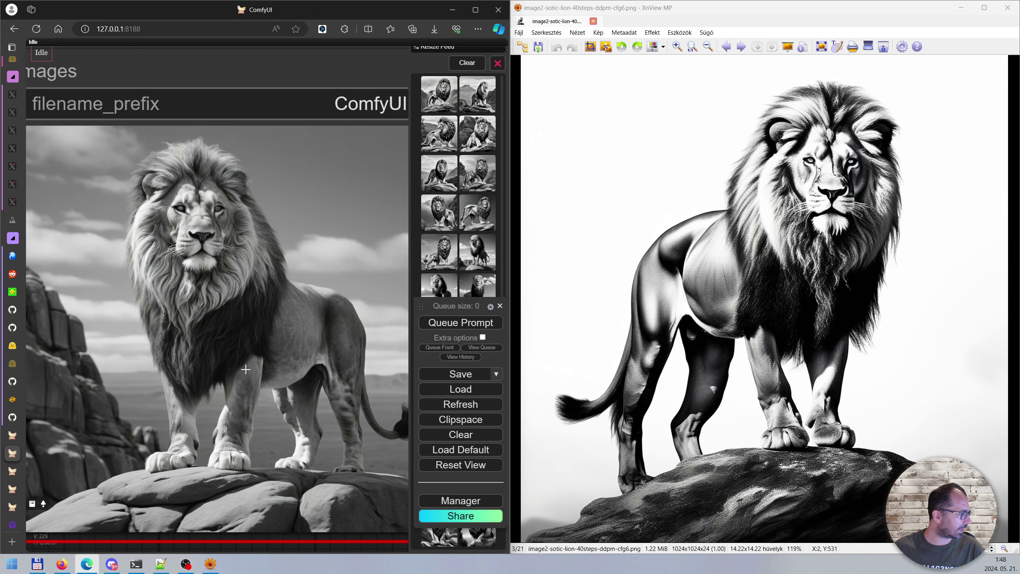
pyautogui.scroll(3, 243, 309)
pyautogui.scroll(3, 222, 225)
pyautogui.scroll(3, 194, 193)
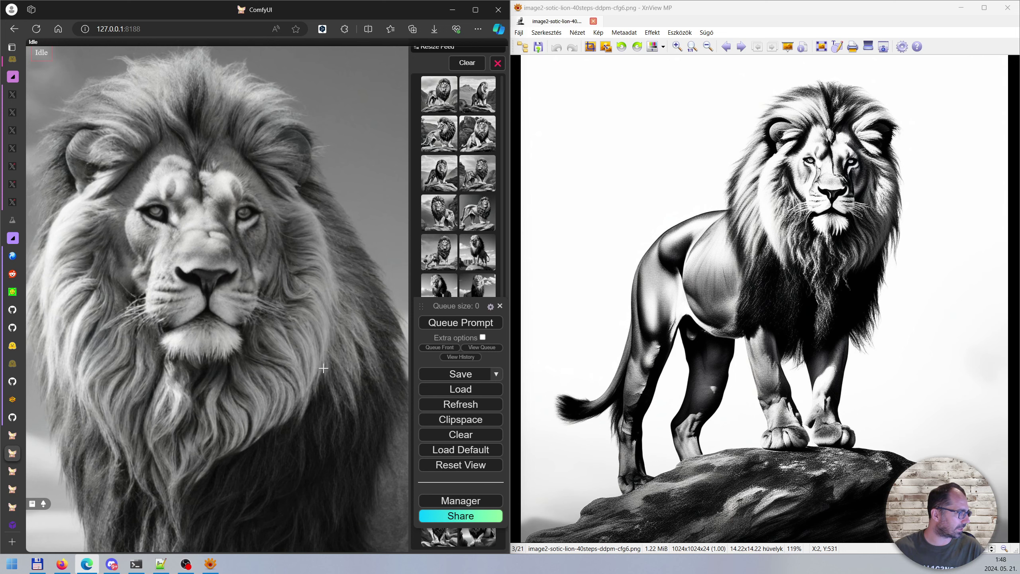
pyautogui.scroll(-5, 324, 368)
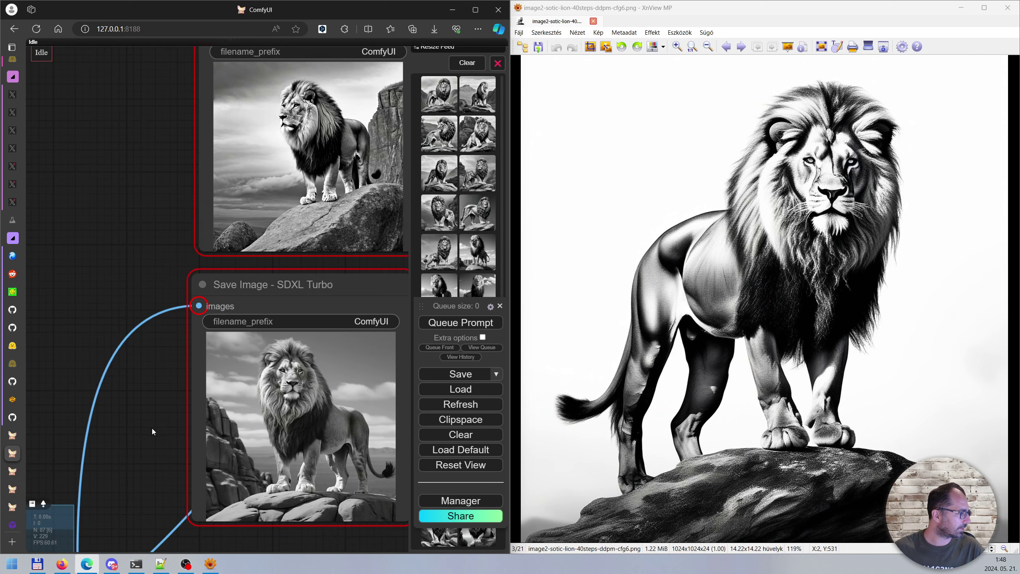
# Step: Examine the SDXL-Lightning lion image up close against the Hunyuan-DiT lion
pyautogui.moveTo(151, 428); pyautogui.dragTo(15, 349)
pyautogui.moveTo(172, 521); pyautogui.dragTo(203, 522)
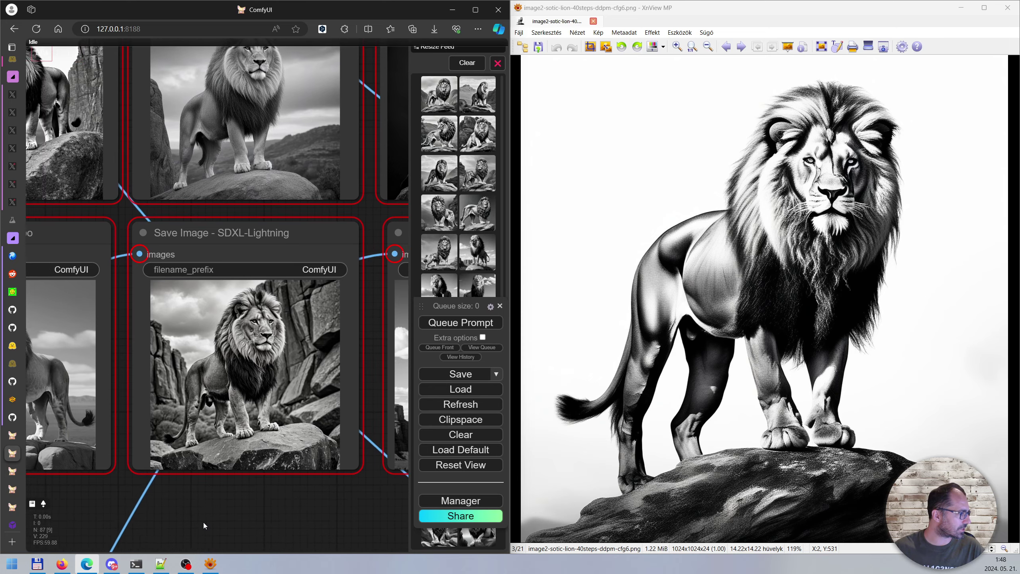
pyautogui.scroll(5, 202, 385)
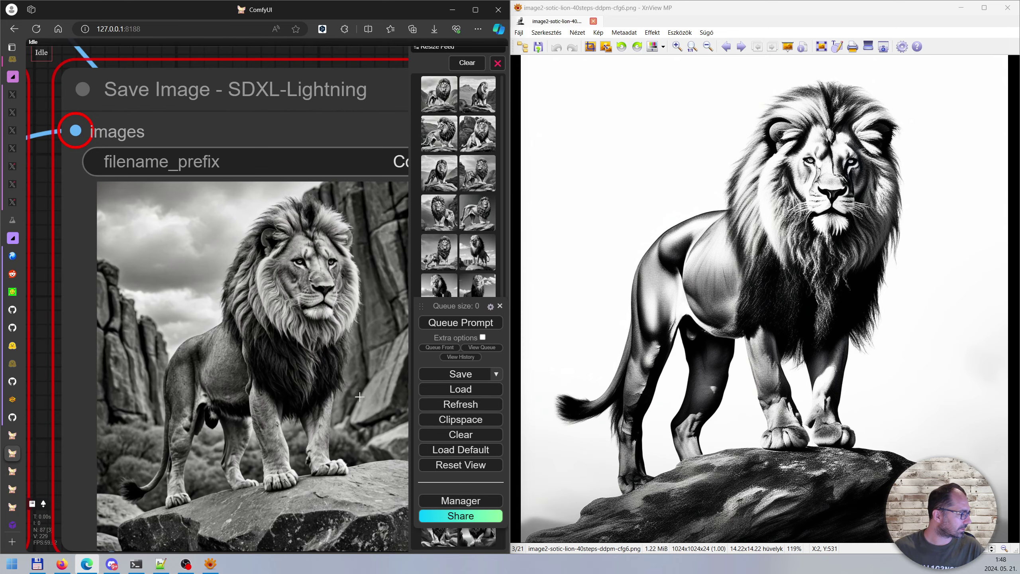
pyautogui.scroll(3, 344, 288)
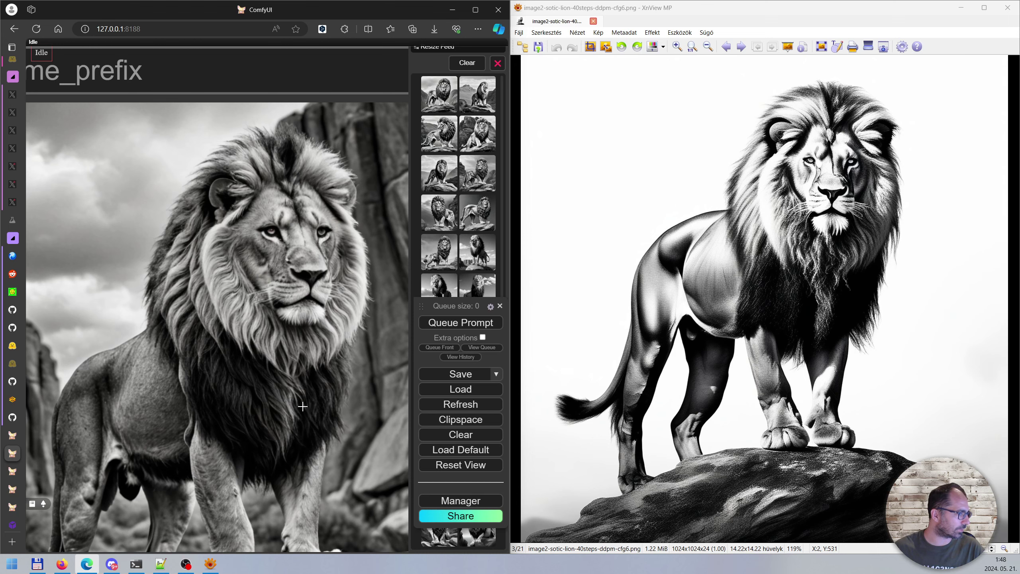
pyautogui.scroll(-8, 302, 406)
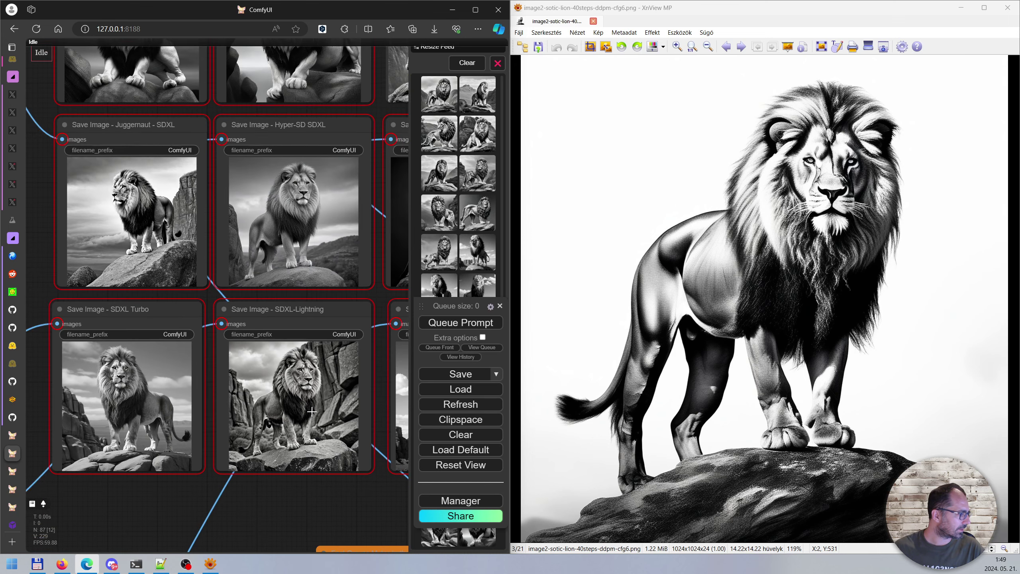
# Step: Examine the SD 1.5 lion image up close against the Hunyuan-DiT lion
pyautogui.moveTo(373, 498); pyautogui.dragTo(142, 499)
pyautogui.scroll(2, 241, 404)
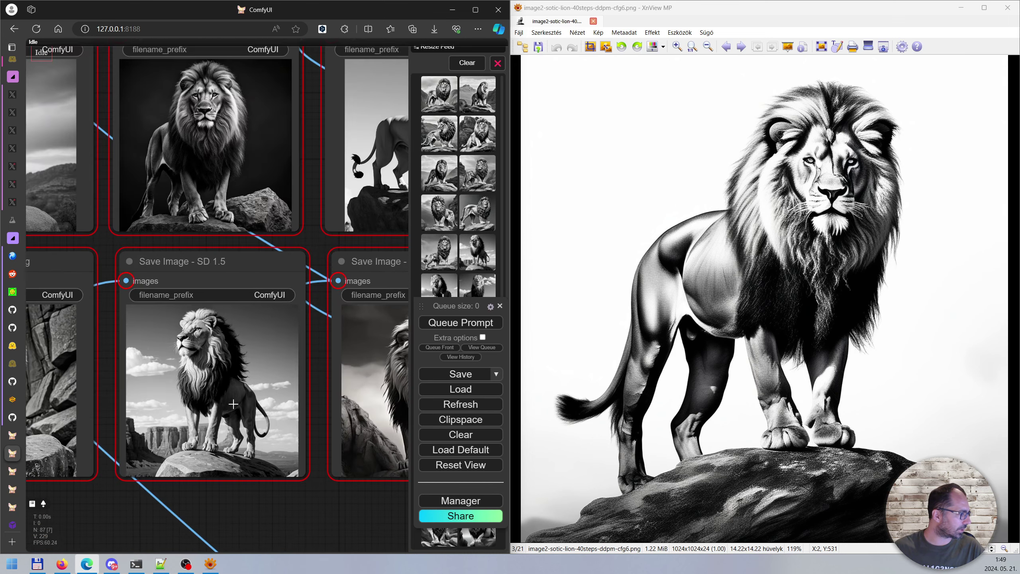
pyautogui.scroll(6, 241, 403)
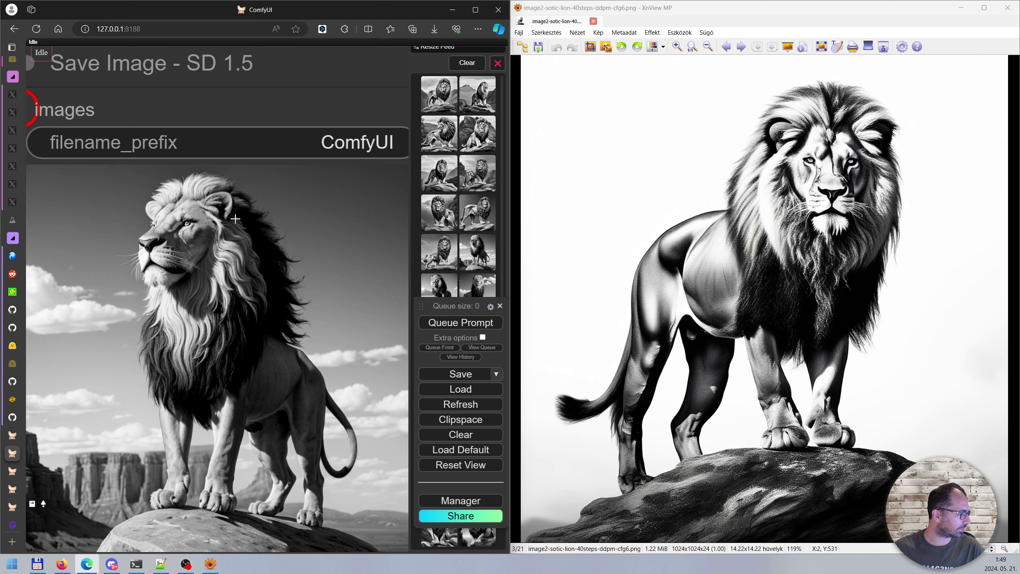
pyautogui.scroll(-1, 265, 286)
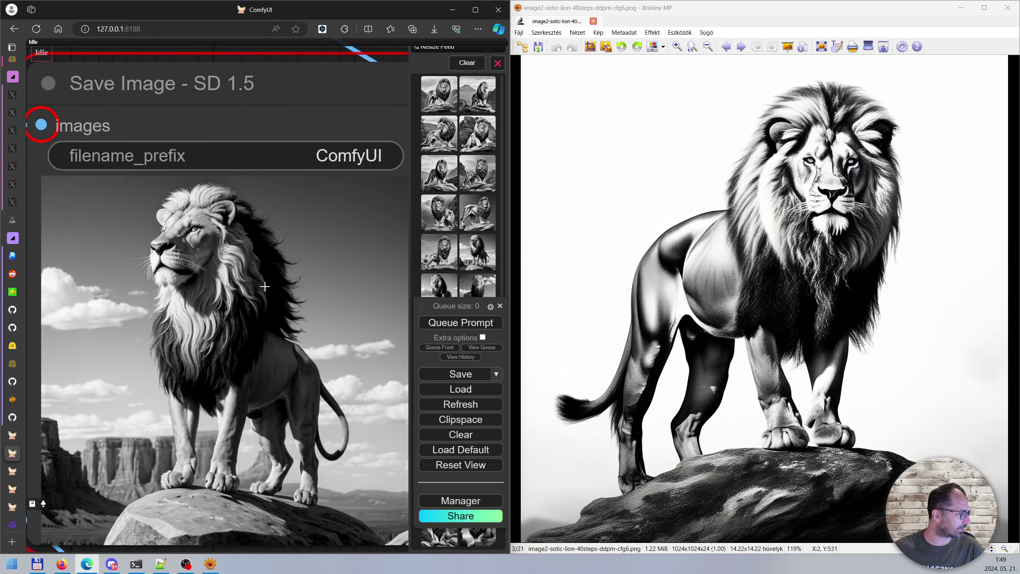
pyautogui.scroll(-3, 265, 286)
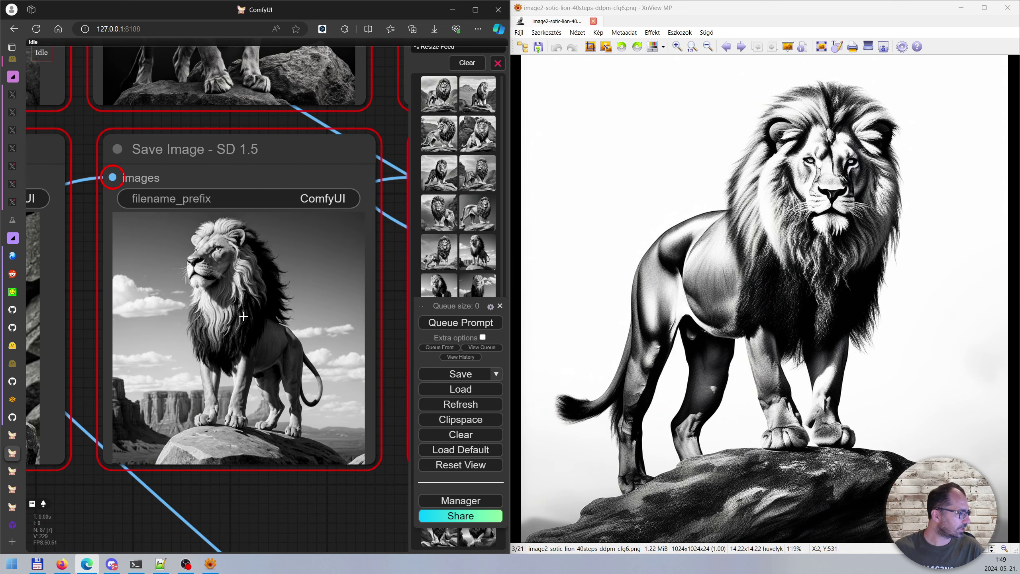
pyautogui.scroll(-1, 304, 484)
pyautogui.scroll(-2, 304, 483)
# Step: Examine the Playground v2.5 lion image up close against the Hunyuan-DiT lion
pyautogui.moveTo(363, 515); pyautogui.dragTo(211, 511)
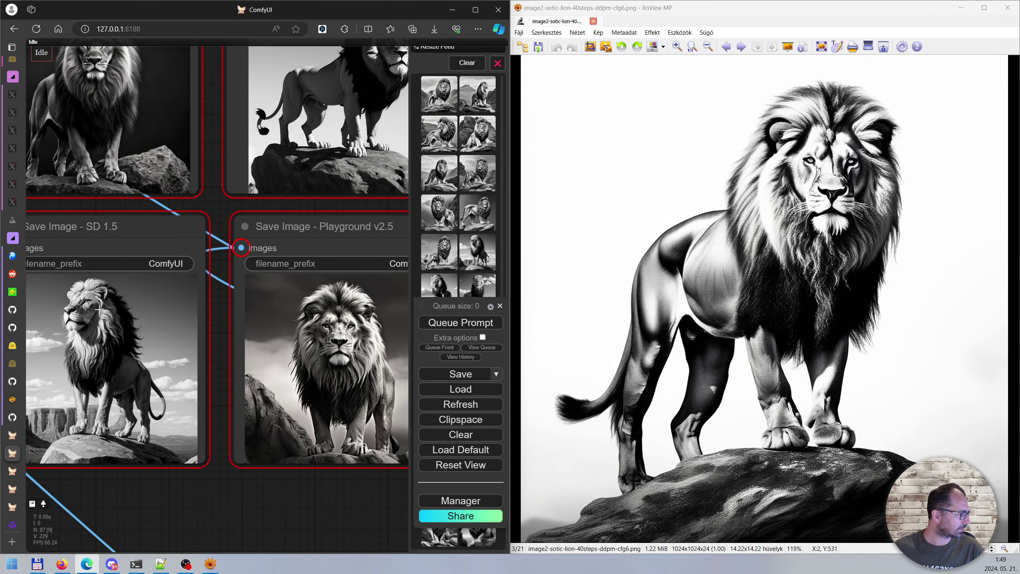
pyautogui.moveTo(359, 396); pyautogui.dragTo(266, 401)
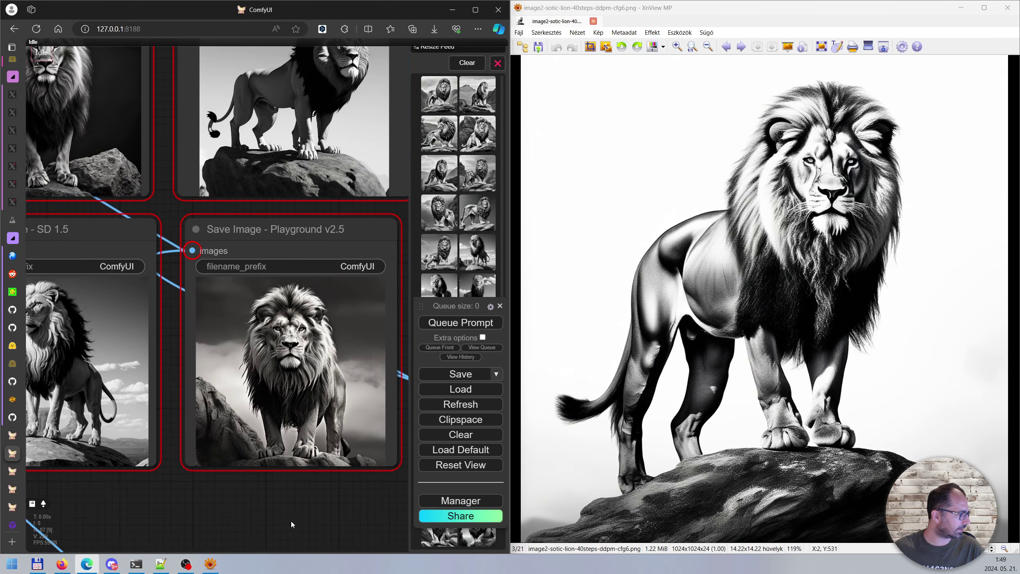
pyautogui.scroll(4, 266, 401)
pyautogui.scroll(2, 266, 401)
pyautogui.scroll(1, 273, 446)
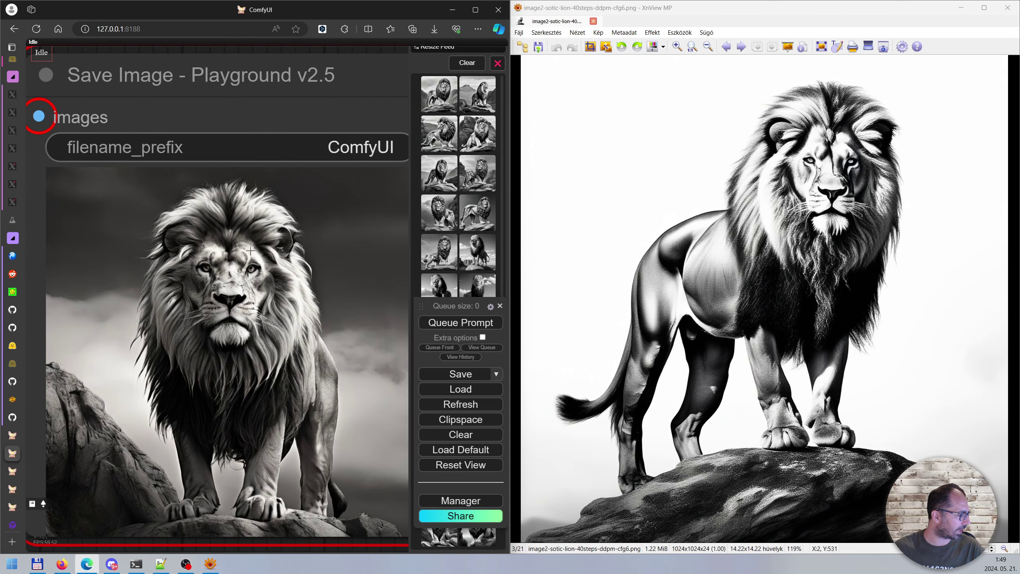
pyautogui.scroll(-8, 299, 328)
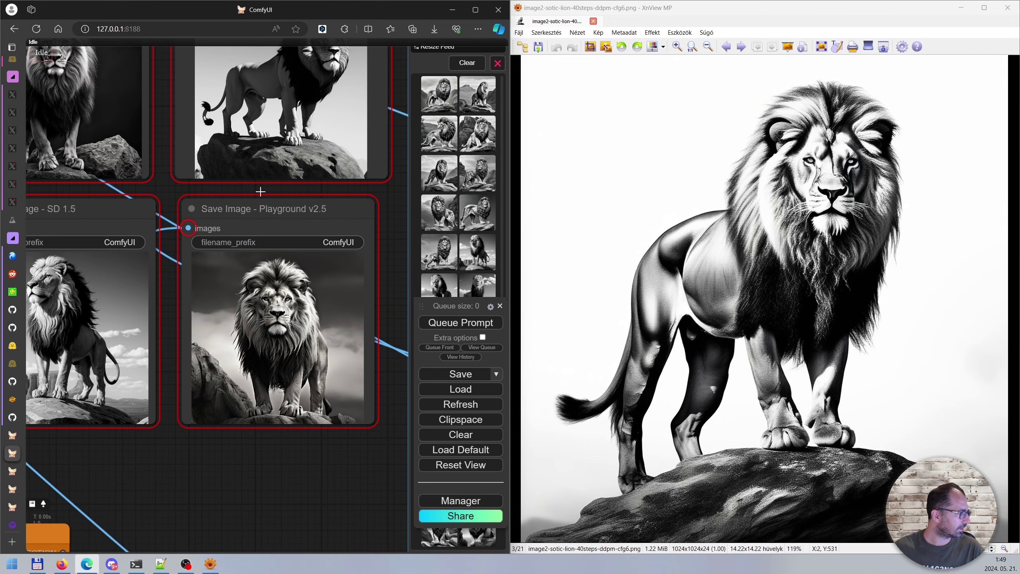
# Step: Examine the ELLA - RealisticVision1.5 lion image up close against the Hunyuan-DiT lion
pyautogui.moveTo(169, 168); pyautogui.dragTo(191, 439)
pyautogui.scroll(5, 369, 440)
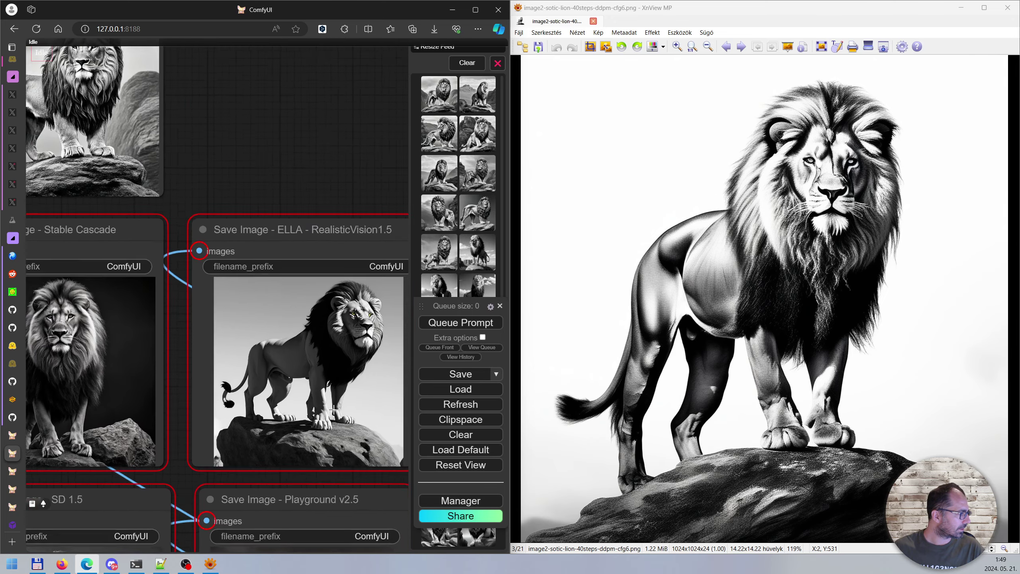
pyautogui.moveTo(369, 440); pyautogui.dragTo(347, 408)
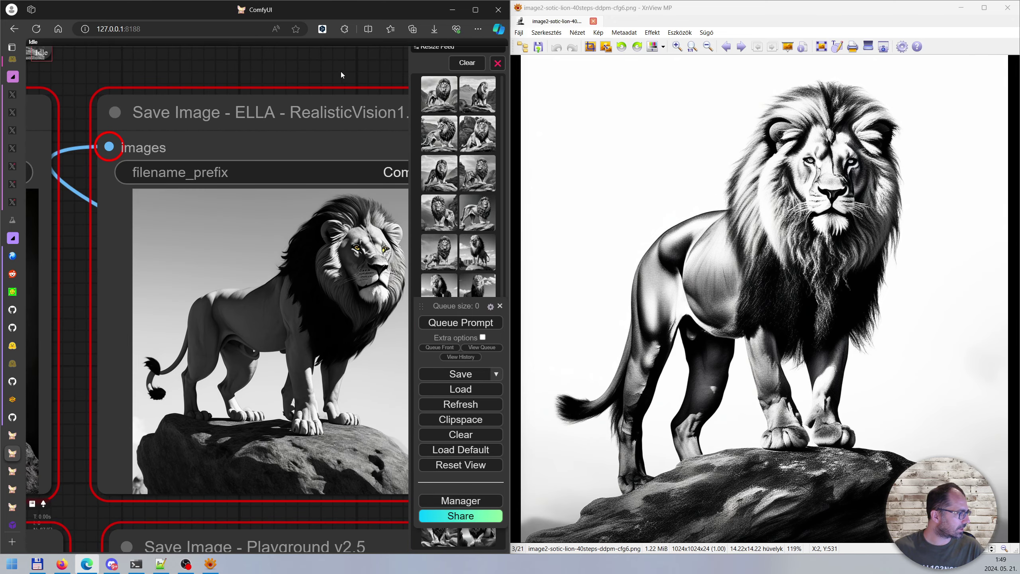
pyautogui.moveTo(351, 96); pyautogui.dragTo(266, 102)
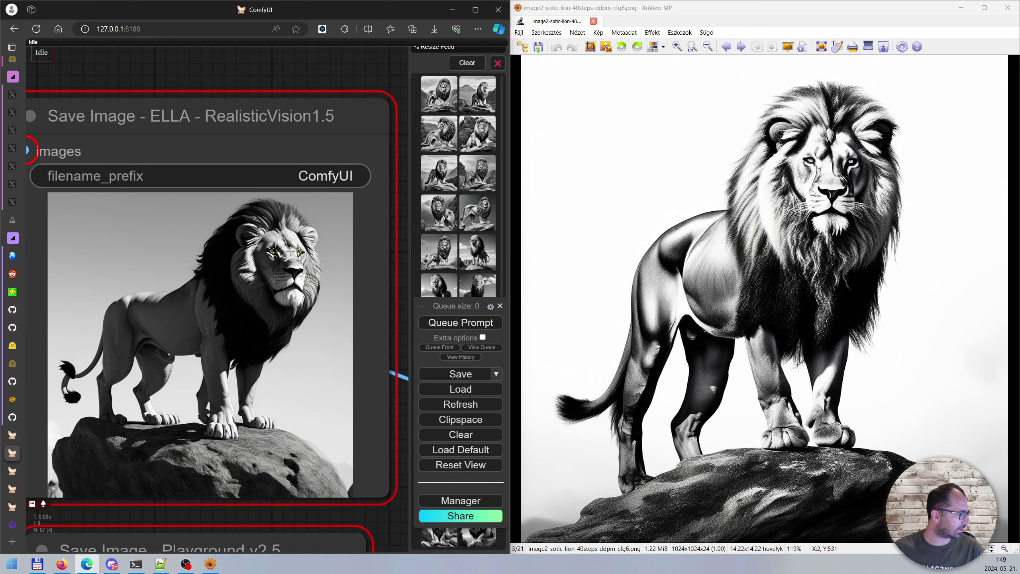
pyautogui.scroll(-2, 203, 326)
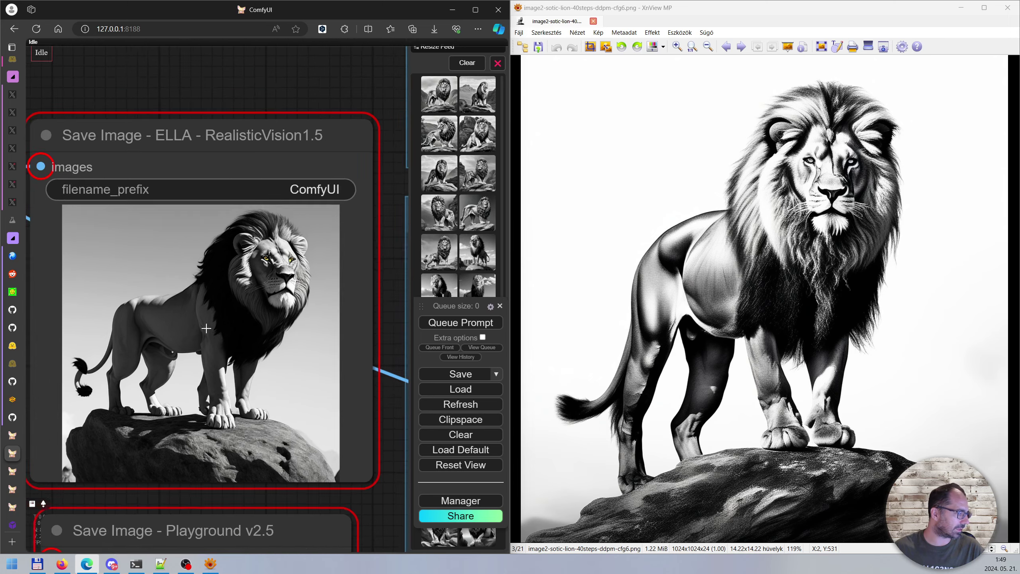
pyautogui.scroll(-3, 172, 299)
# Step: Examine the SSD1-B lion image up close against the Hunyuan-DiT lion
pyautogui.moveTo(144, 128); pyautogui.dragTo(330, 199)
pyautogui.scroll(5, 329, 198)
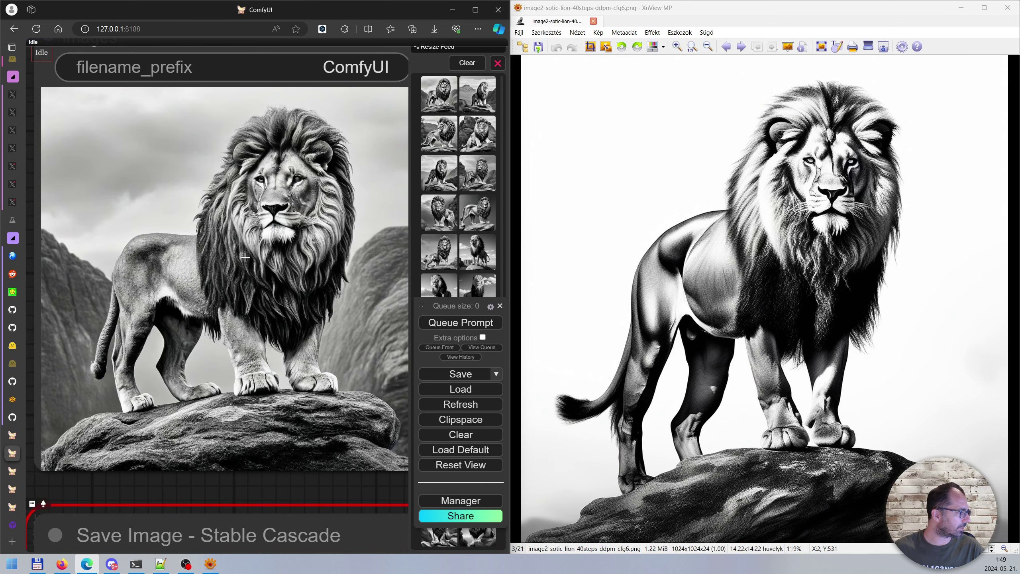
pyautogui.scroll(2, 246, 257)
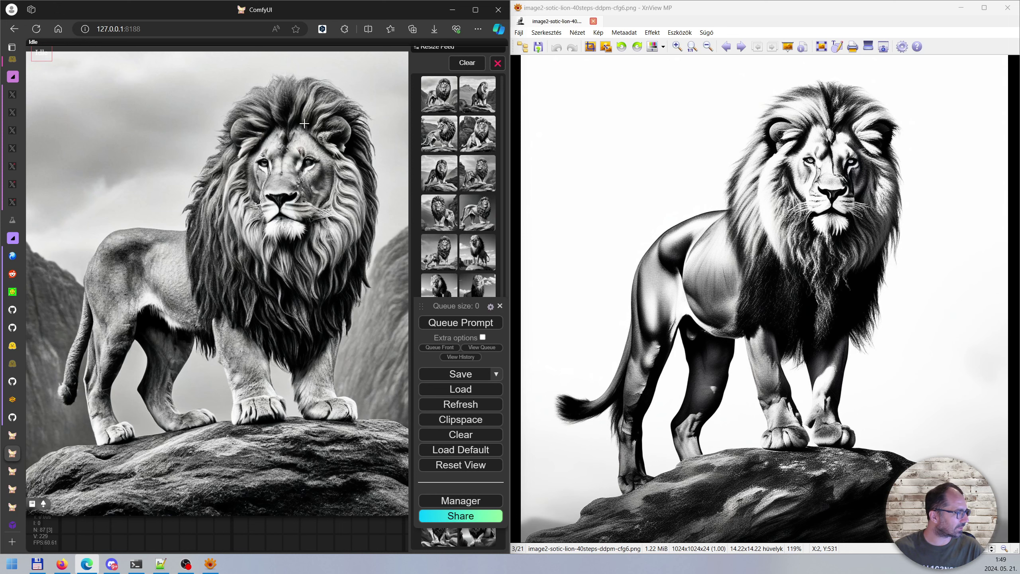
pyautogui.click(258, 285)
pyautogui.scroll(-8, 287, 335)
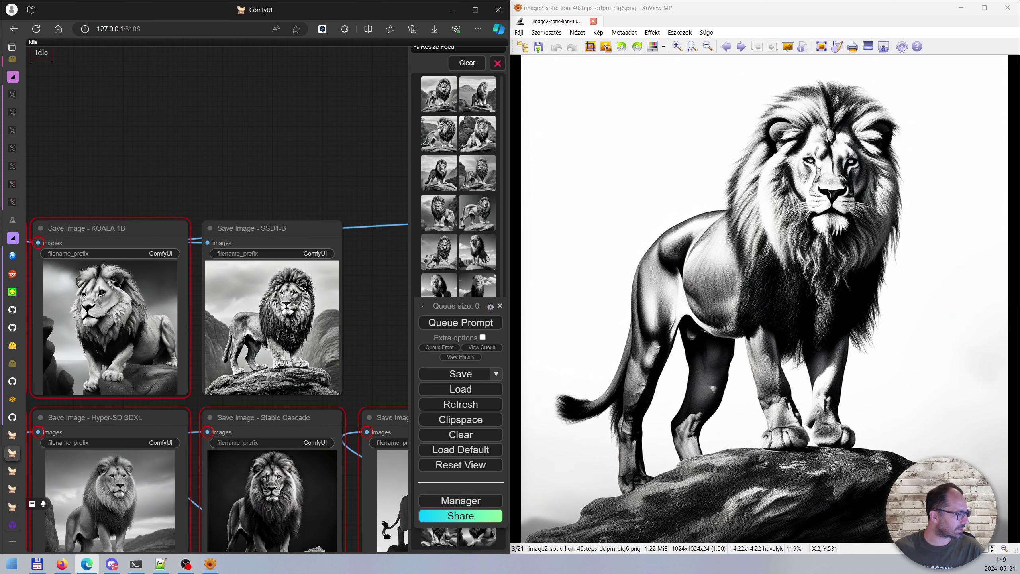
# Step: Examine the Stable Cascade lion image up close against the Hunyuan-DiT lion
pyautogui.moveTo(381, 386); pyautogui.dragTo(373, 209)
pyautogui.scroll(5, 326, 354)
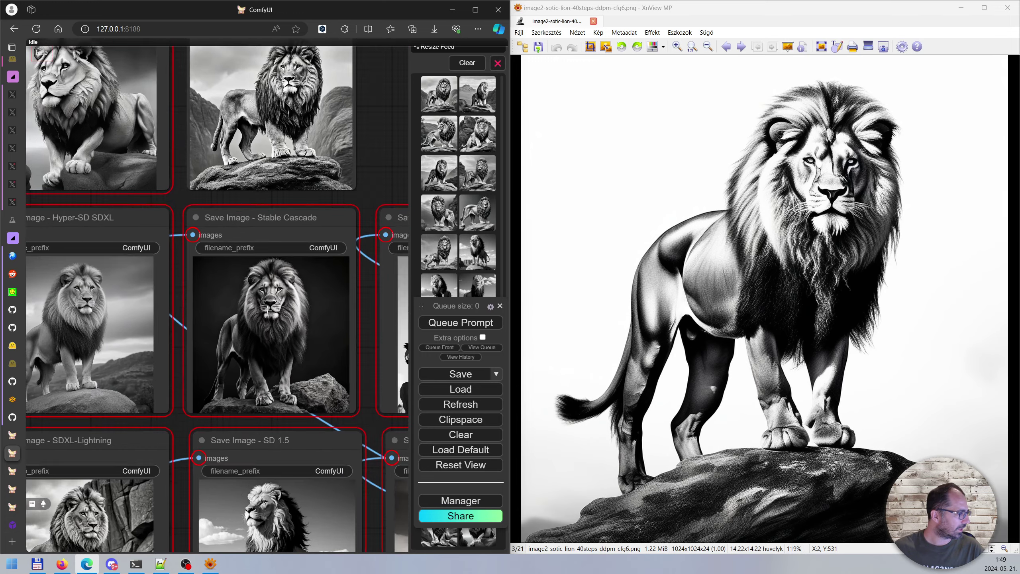
pyautogui.scroll(1, 267, 408)
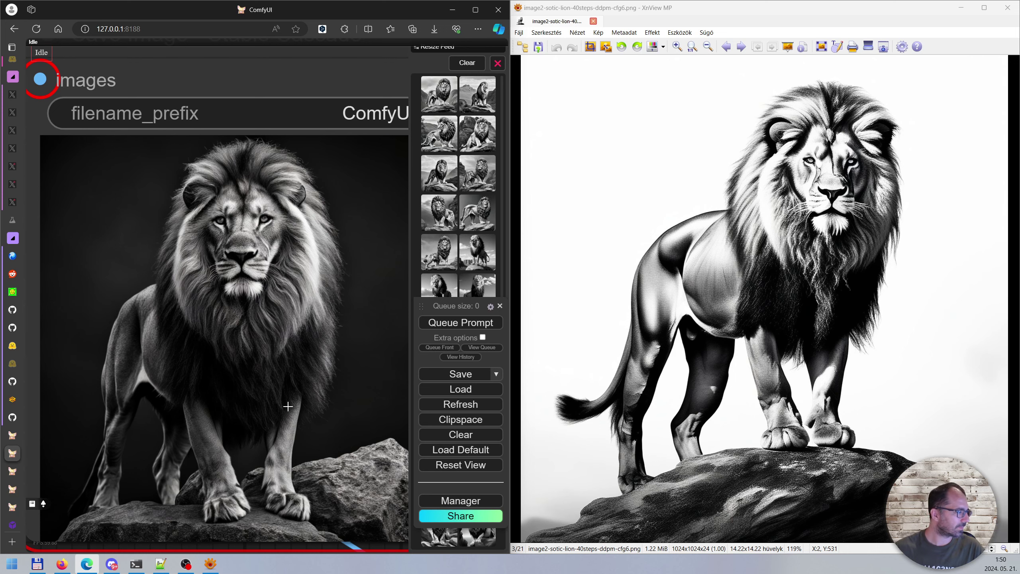
pyautogui.scroll(-15, 288, 406)
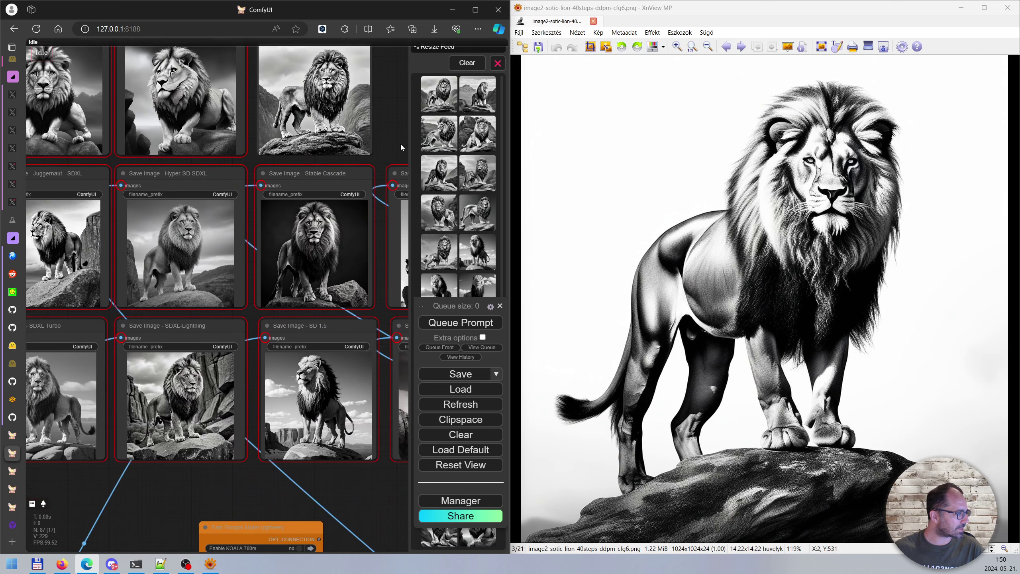
# Step: Survey the grid of lion images from all the models together beside the Hunyuan-DiT lion
pyautogui.moveTo(201, 493); pyautogui.dragTo(239, 513)
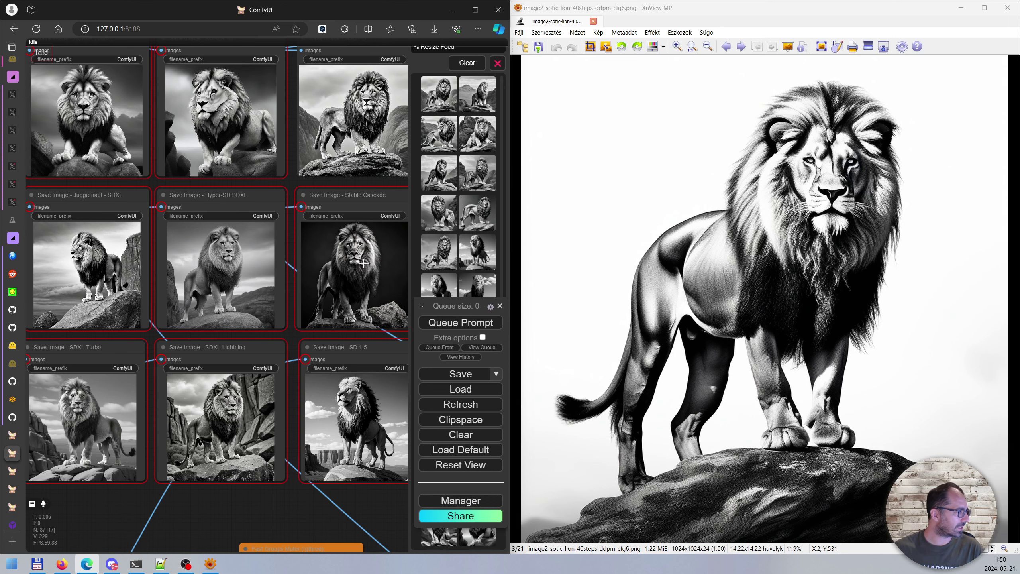
pyautogui.moveTo(287, 519); pyautogui.dragTo(141, 517)
pyautogui.scroll(-2, 319, 457)
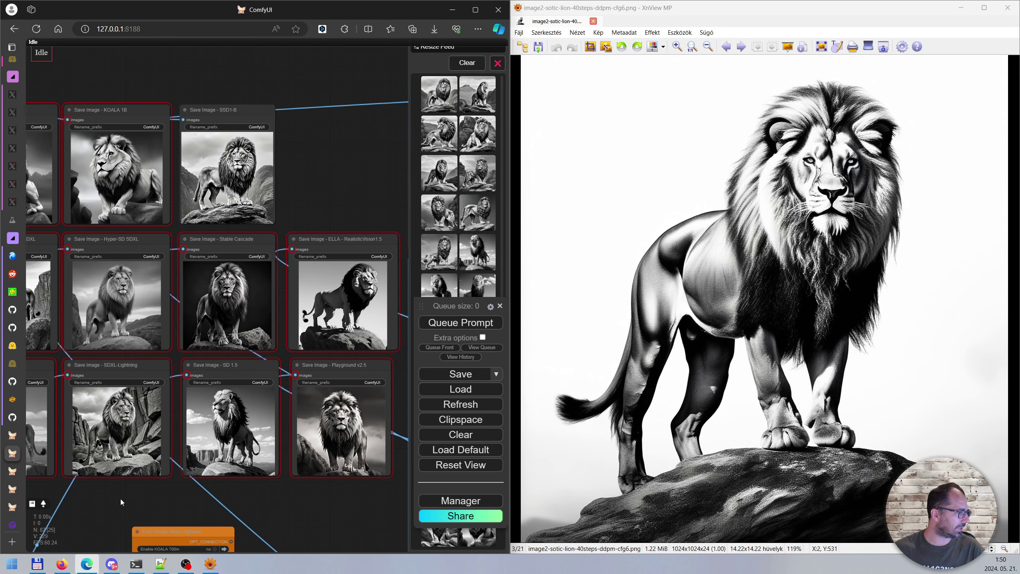
# Step: Compare the reference stoic lion image with the Hunyuan-DiT lion, keeping the grid of the other models' lions in view
pyautogui.moveTo(120, 499); pyautogui.dragTo(186, 499)
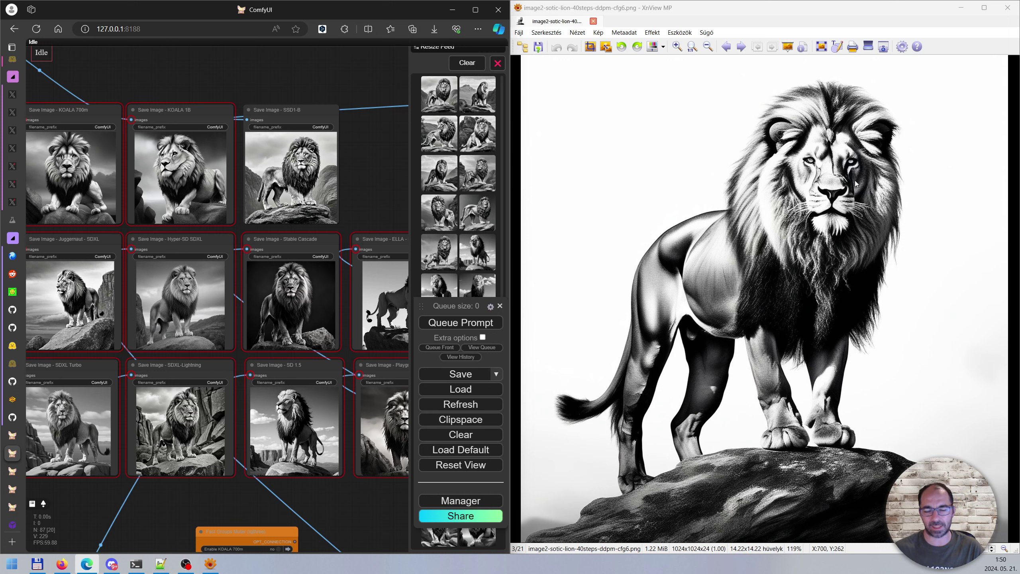
pyautogui.click(836, 165)
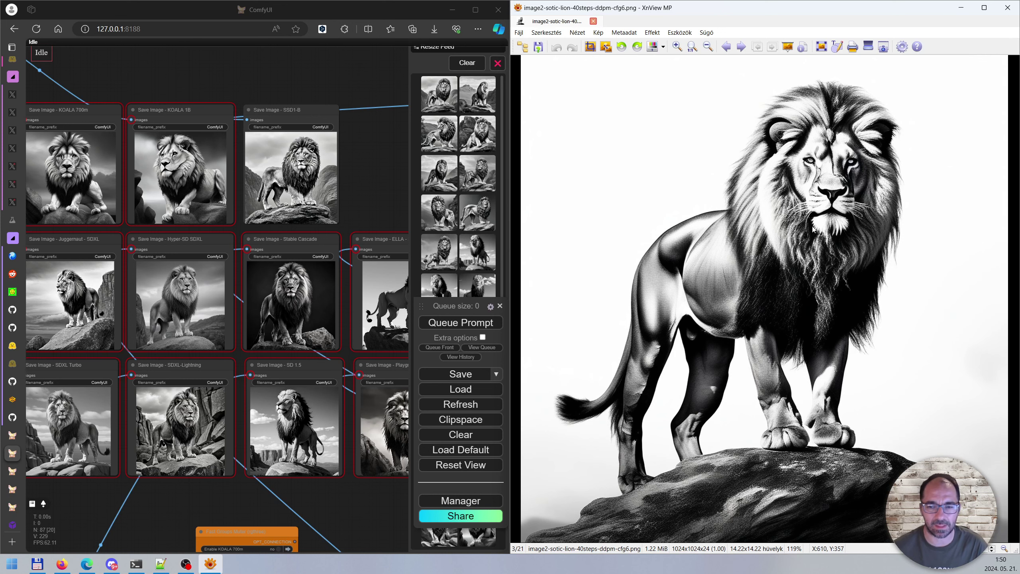
pyautogui.scroll(1, 814, 229)
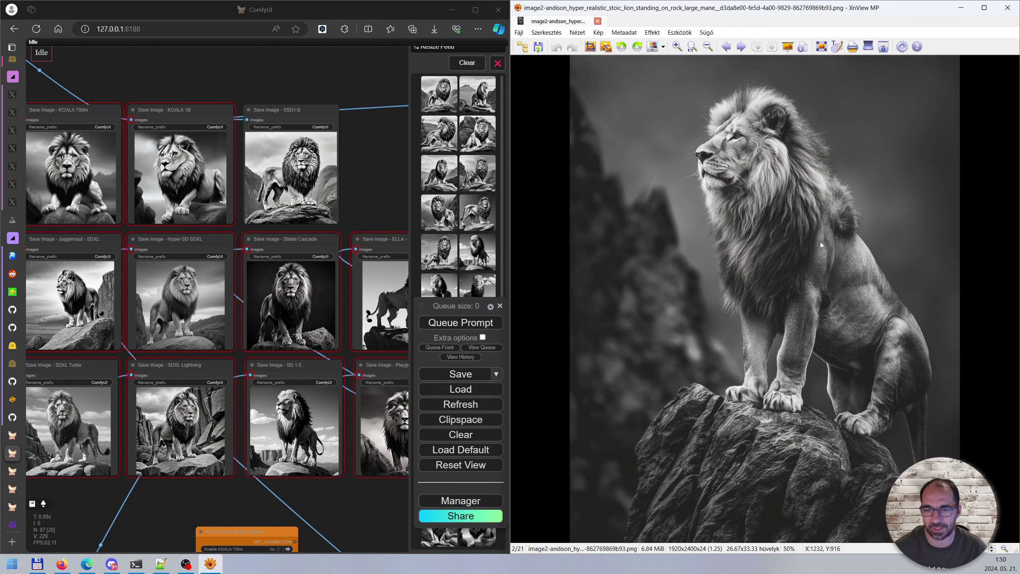
pyautogui.scroll(-1, 821, 241)
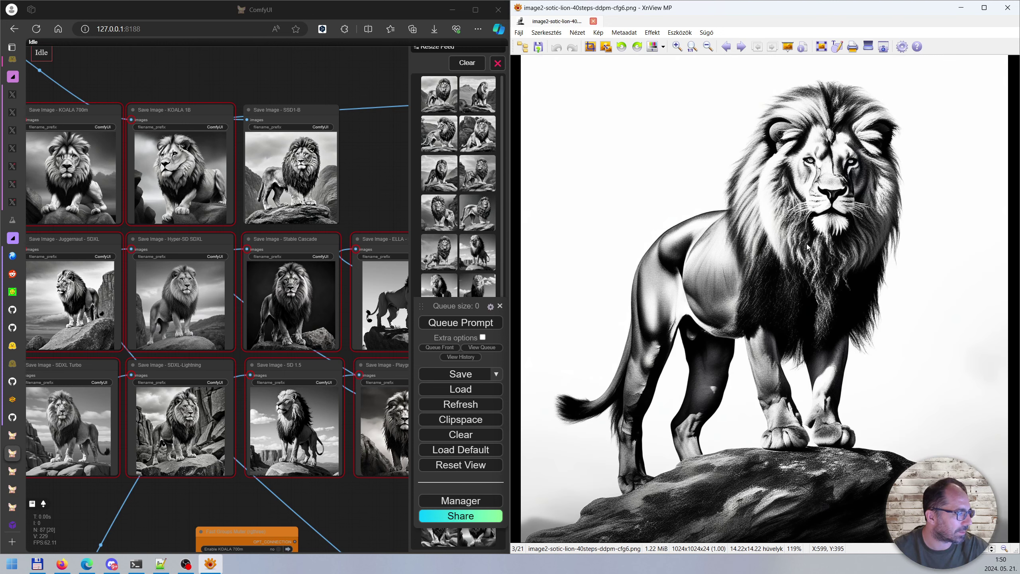
pyautogui.click(211, 496)
pyautogui.moveTo(211, 496); pyautogui.dragTo(203, 482)
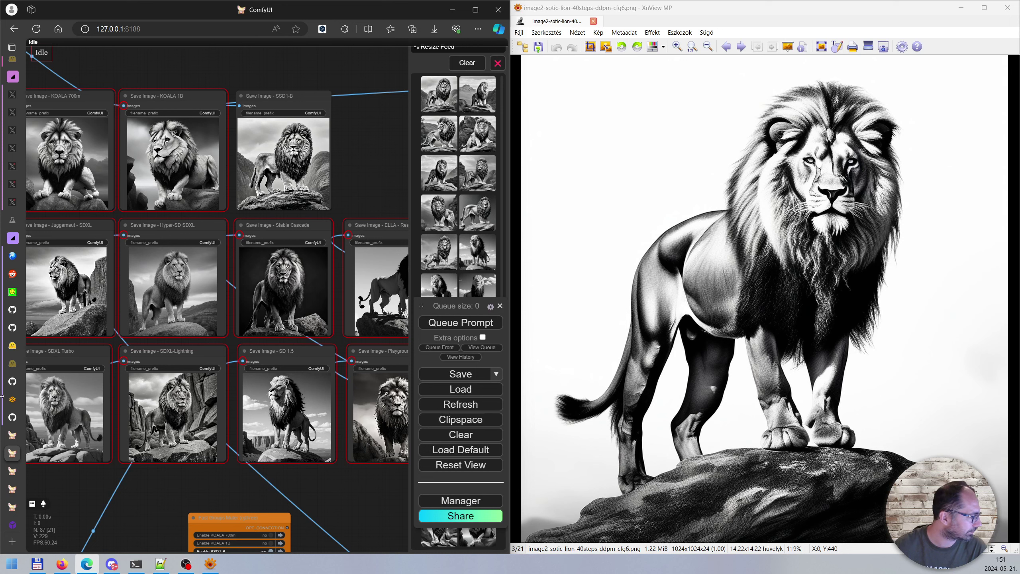
pyautogui.moveTo(13, 439)
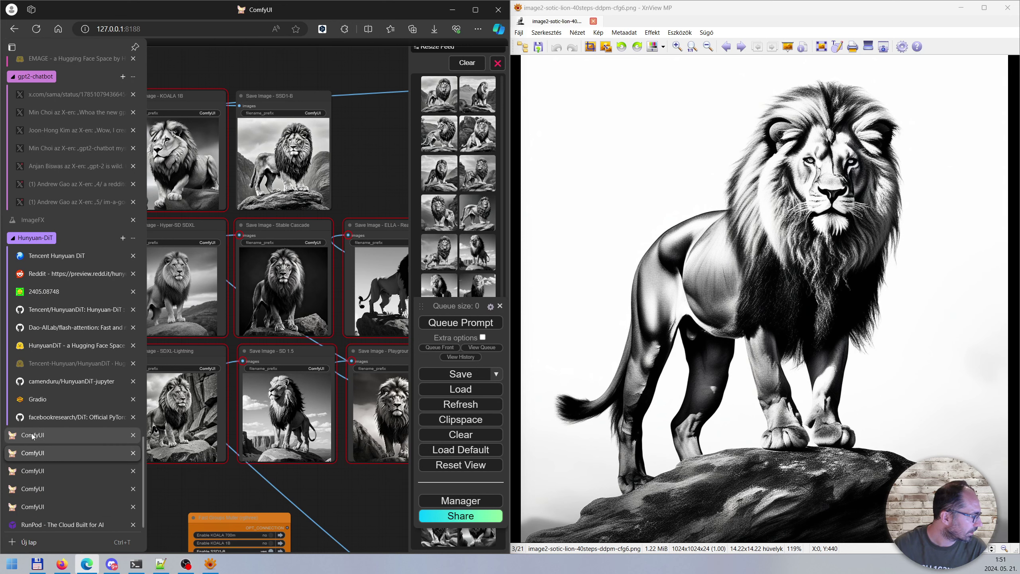
# Step: Compare the 40-step DDPM CFG 6 Hunyuan-DiT lion with its prompt-enhancement version by flipping between the two images
pyautogui.click(661, 370)
pyautogui.scroll(-1, 661, 370)
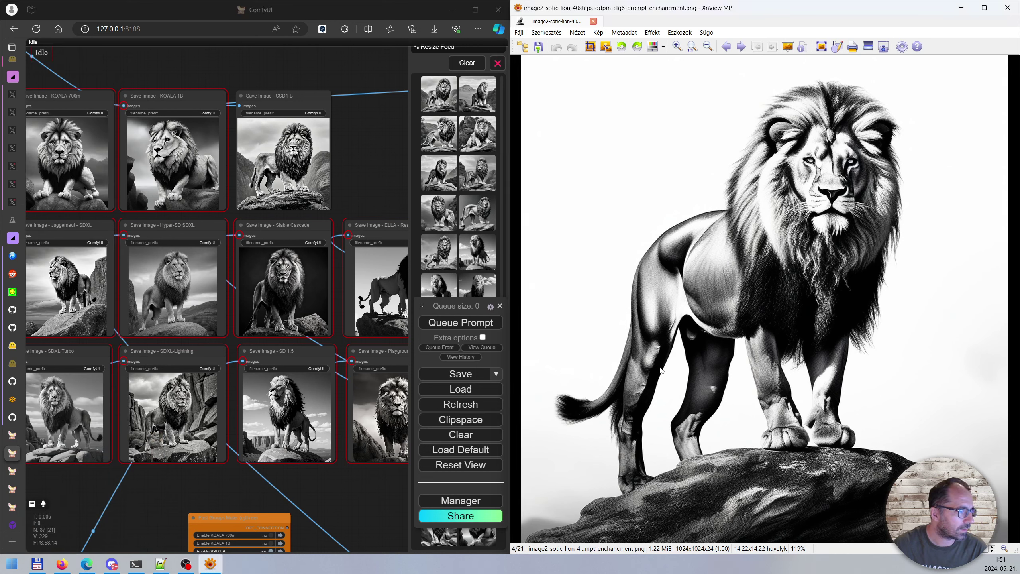
pyautogui.scroll(-1, 721, 338)
pyautogui.scroll(1, 768, 338)
pyautogui.scroll(1, 767, 340)
pyautogui.scroll(1, 794, 342)
pyautogui.scroll(-1, 787, 362)
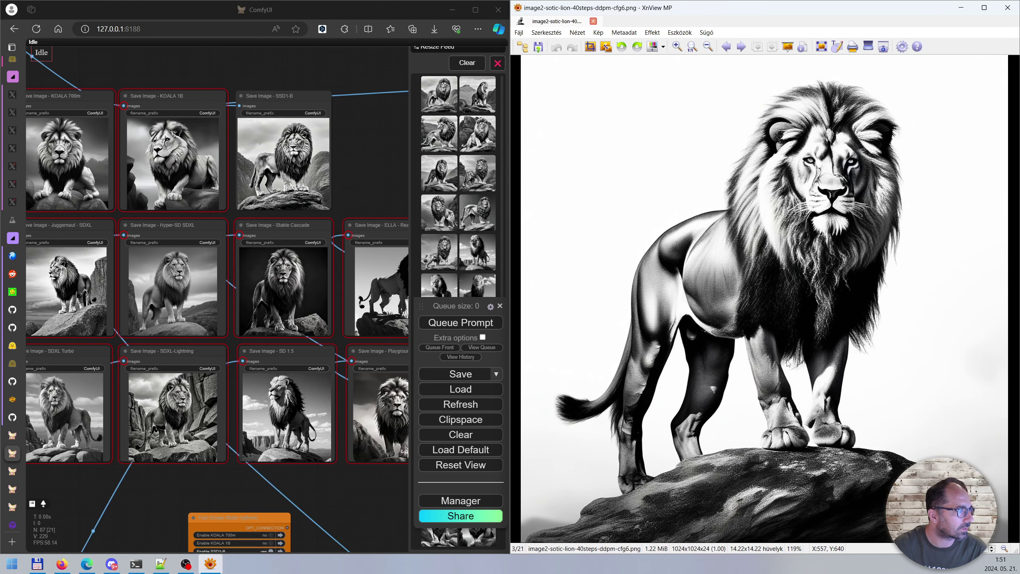
pyautogui.scroll(-1, 785, 357)
pyautogui.scroll(1, 780, 348)
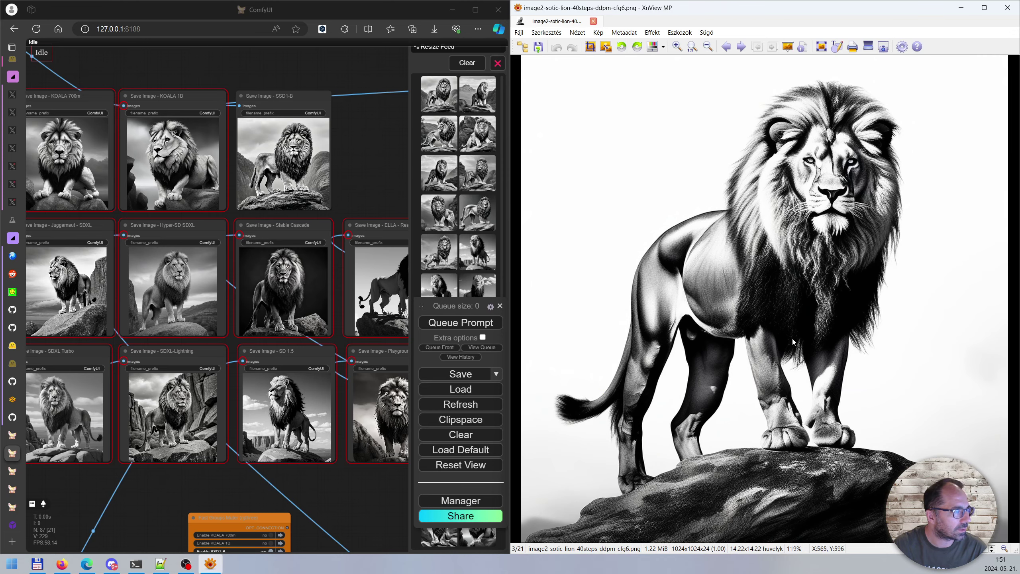
pyautogui.scroll(-1, 795, 341)
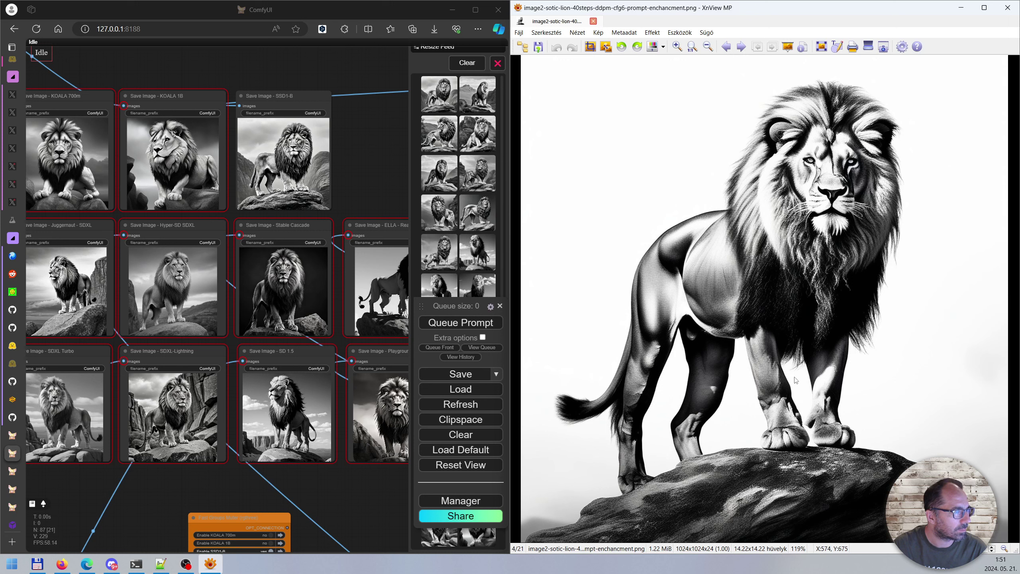
pyautogui.scroll(1, 796, 378)
pyautogui.scroll(-1, 803, 357)
pyautogui.scroll(1, 803, 356)
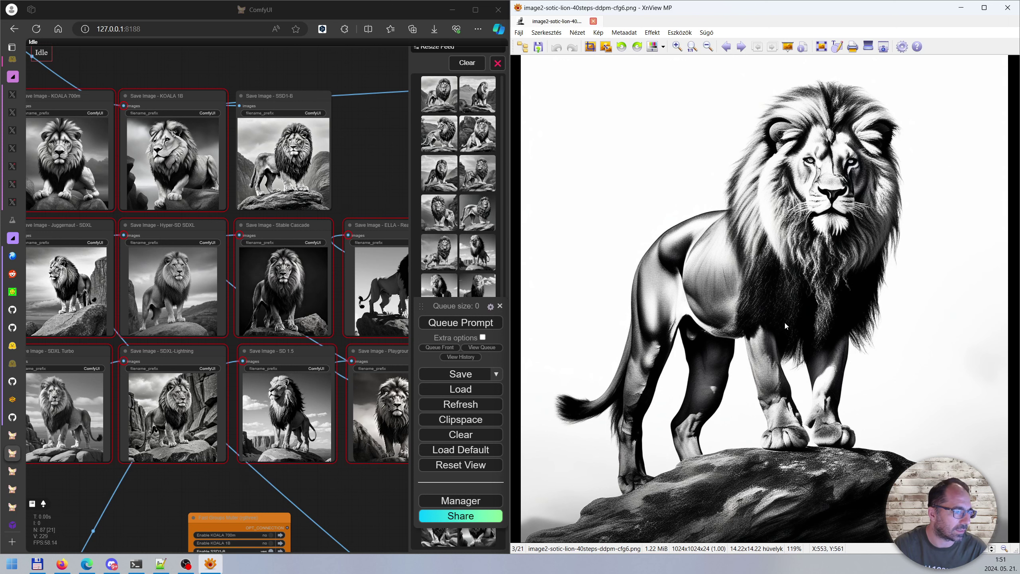
pyautogui.scroll(-1, 812, 270)
# Step: View the reference futuristic racing car image and the 40-step DDPM Hunyuan-DiT car
pyautogui.scroll(-1, 794, 293)
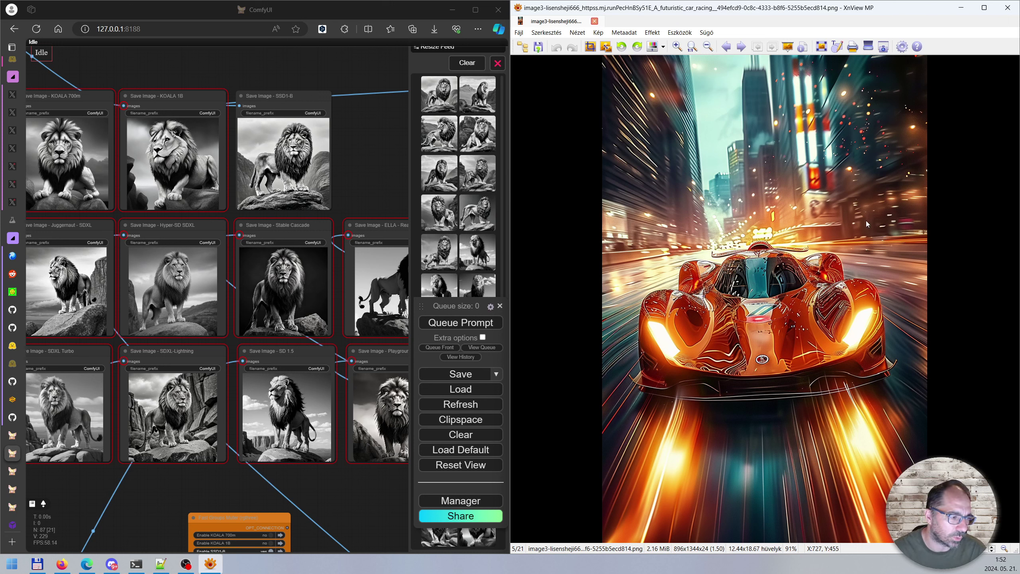
pyautogui.scroll(-1, 866, 221)
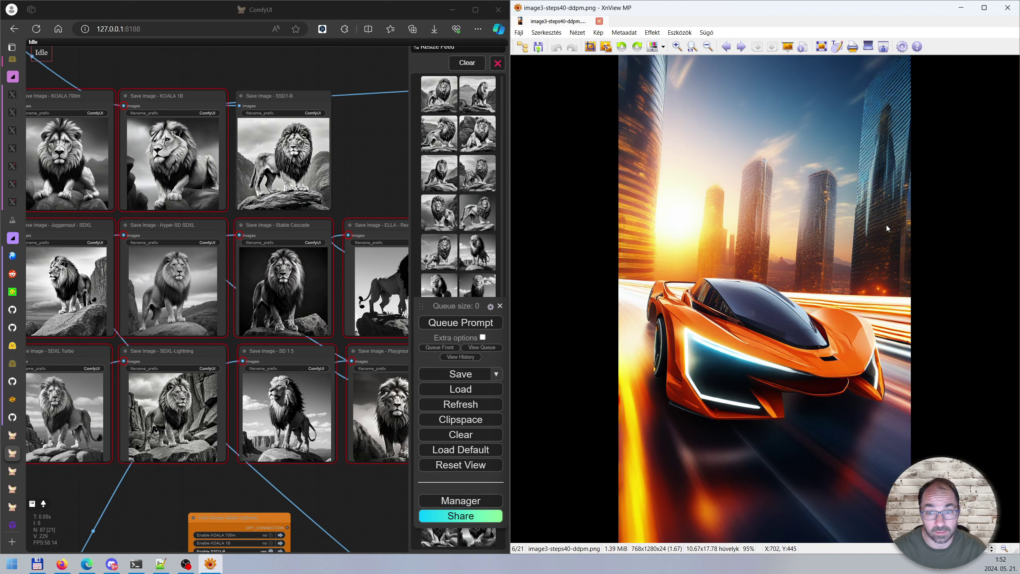
pyautogui.hotkey('alt', 'Tab')
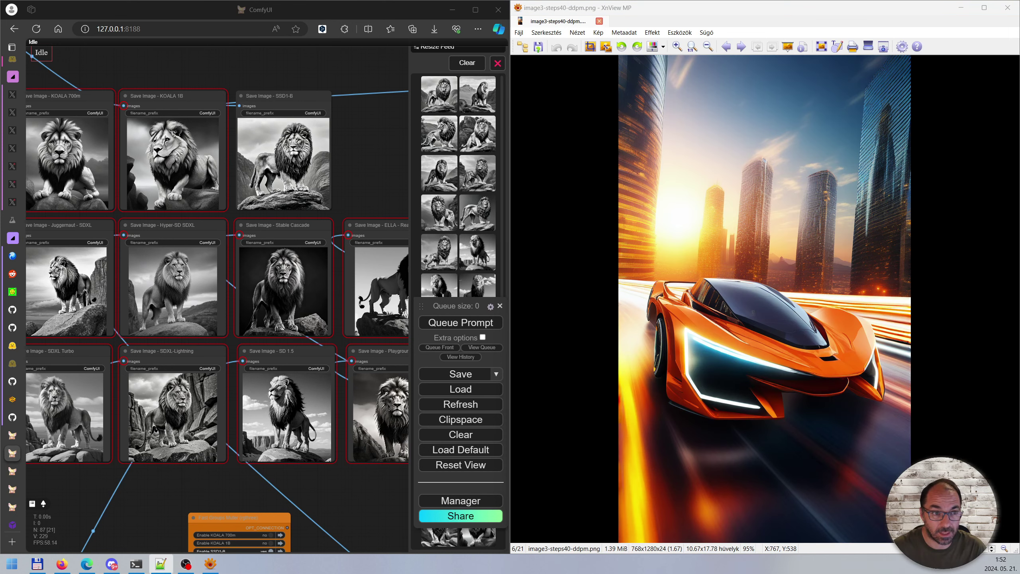
pyautogui.click(952, 256)
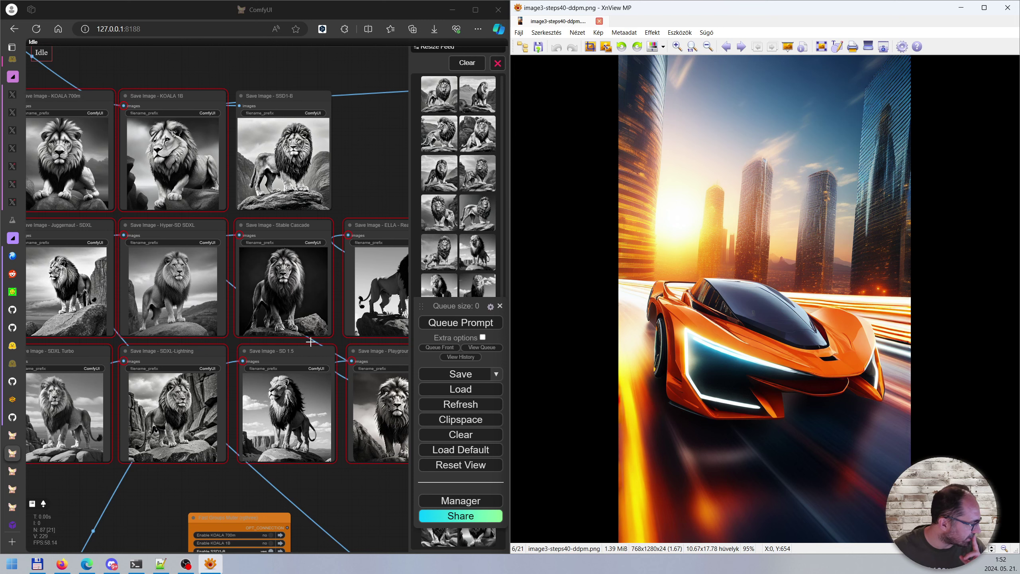
# Step: Open the Hunyuan-DiT paper 2405.08748 and examine Table 1, which compares it with other state-of-the-art models
pyautogui.moveTo(17, 429)
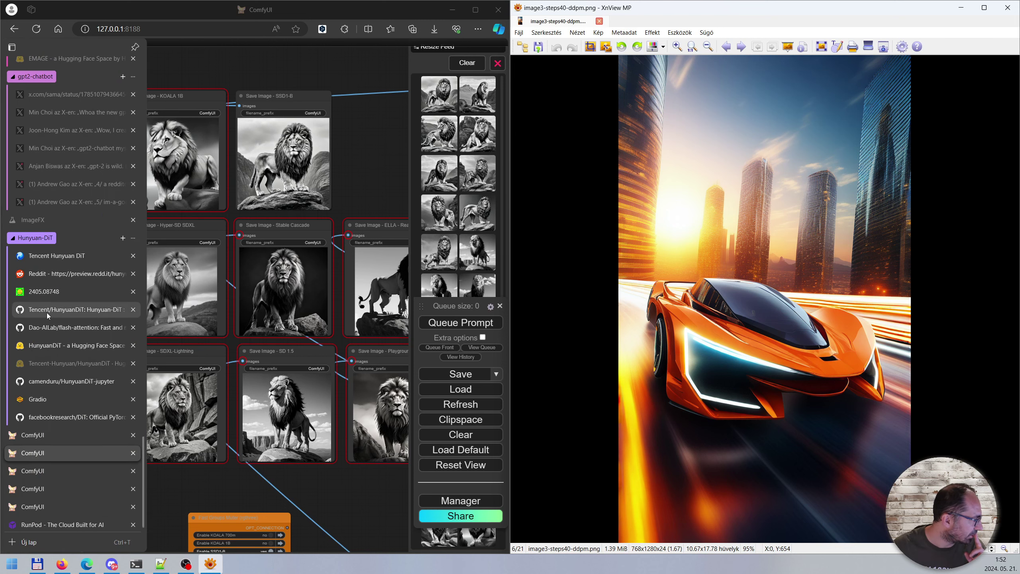
pyautogui.click(43, 291)
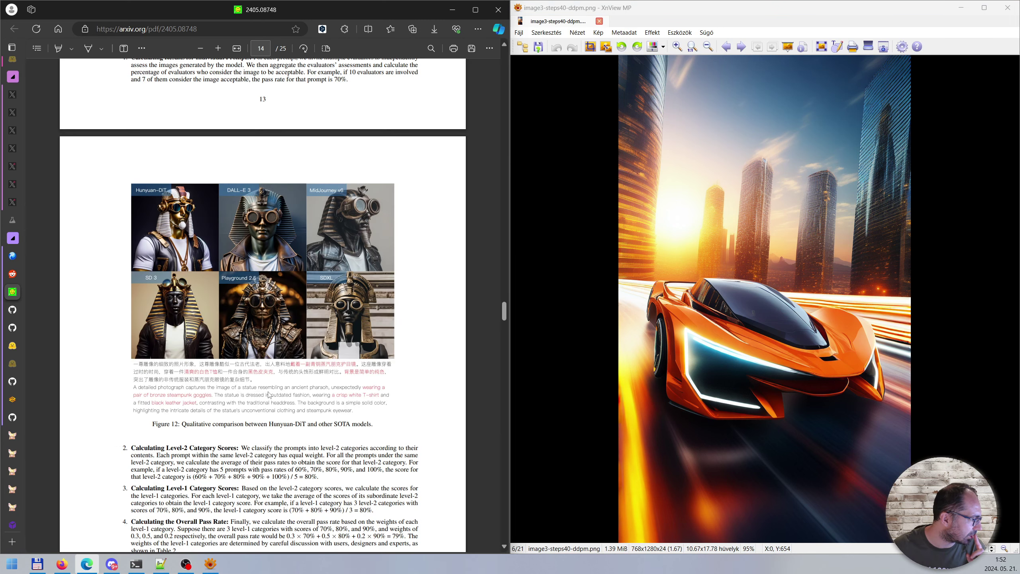
pyautogui.scroll(-10, 251, 418)
pyautogui.scroll(-2, 251, 419)
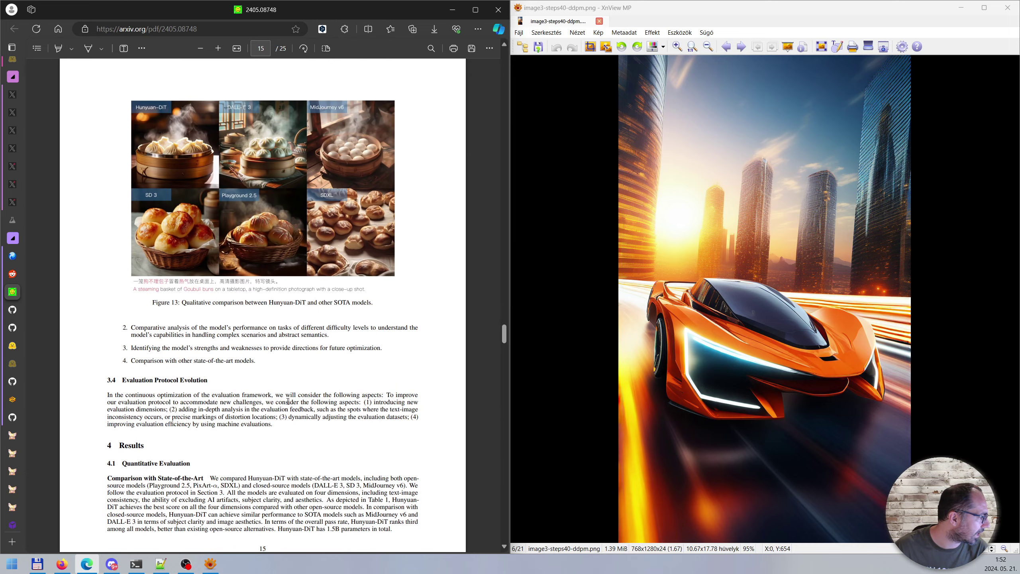
pyautogui.scroll(-13, 289, 400)
pyautogui.scroll(5, 228, 433)
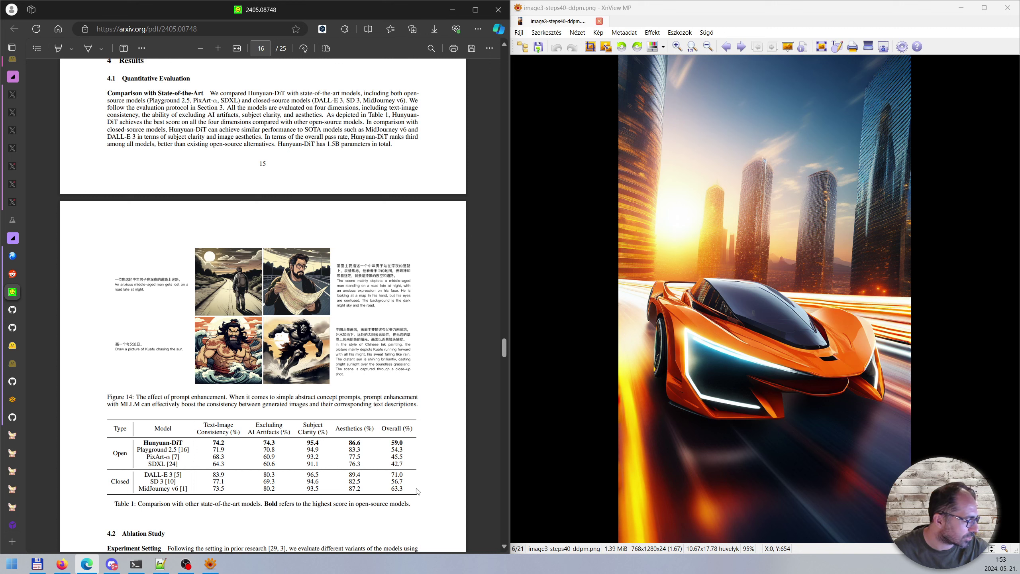
# Step: Examine the paper's qualitative comparisons of Hunyuan-DiT with other models in Figures 13, 12 and 11
pyautogui.click(731, 377)
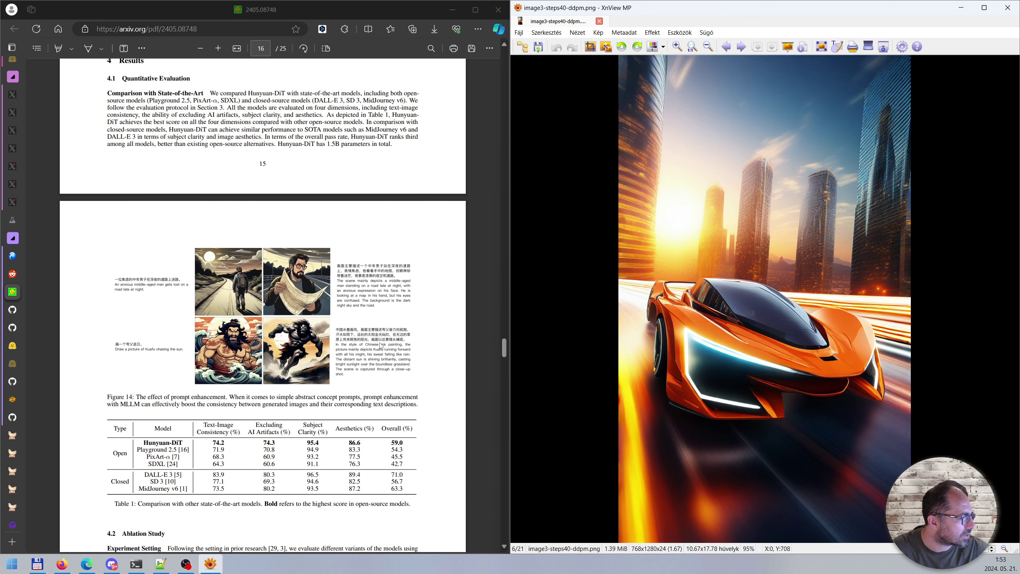
pyautogui.scroll(1, 830, 343)
pyautogui.scroll(-1, 830, 342)
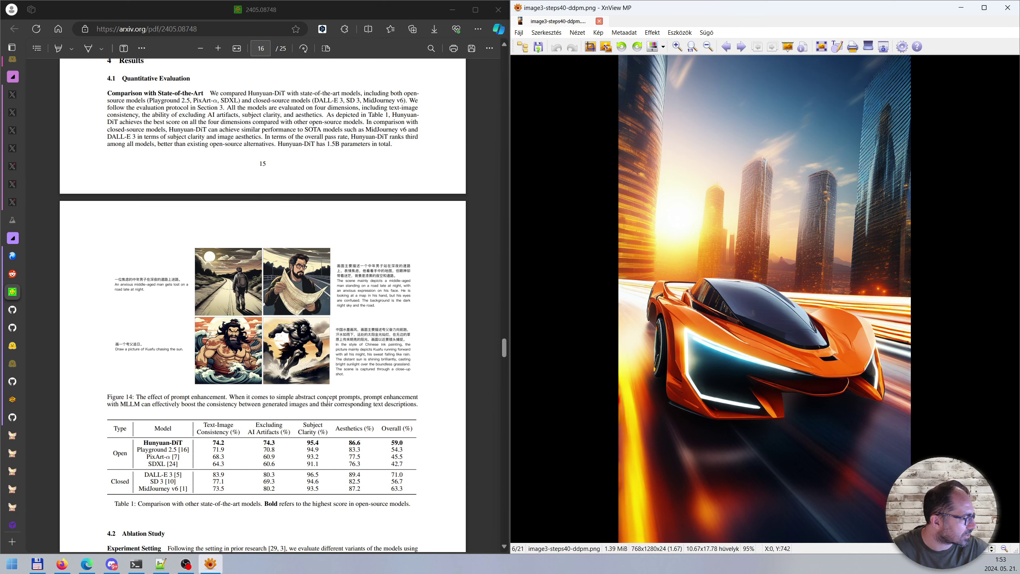
pyautogui.scroll(12, 327, 400)
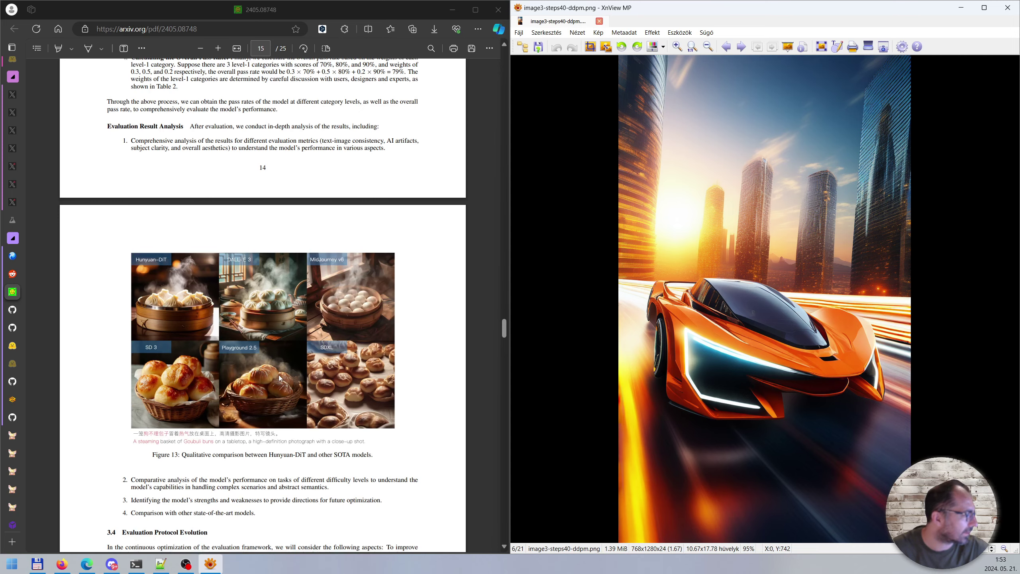
pyautogui.scroll(-2, 269, 342)
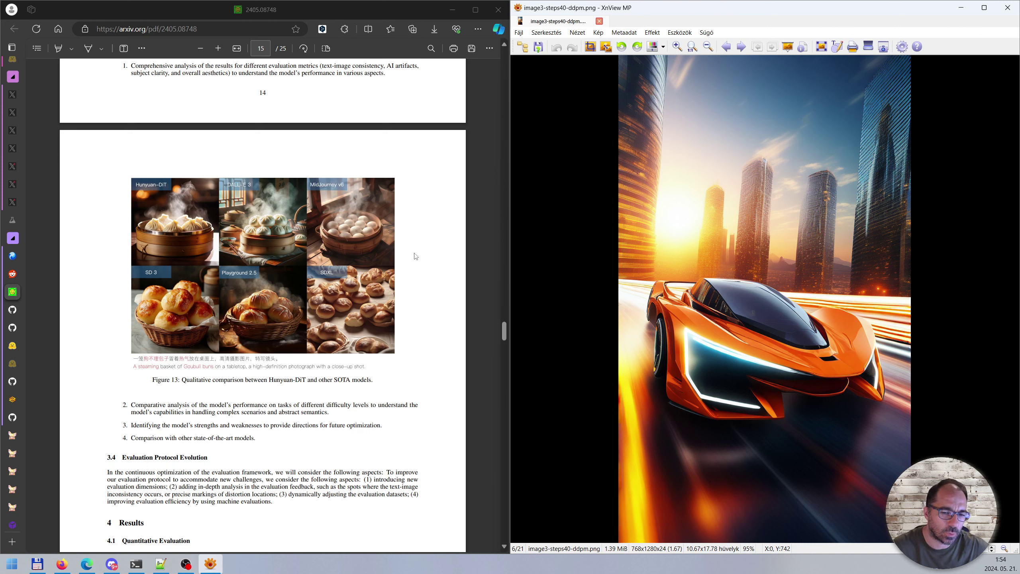
pyautogui.scroll(10, 324, 298)
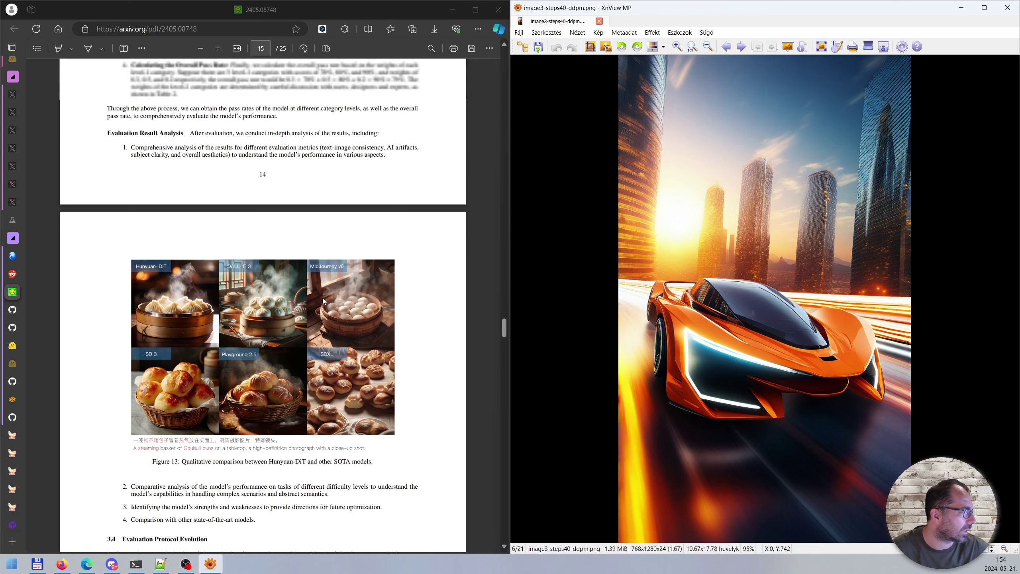
pyautogui.scroll(5, 297, 352)
pyautogui.scroll(-3, 294, 370)
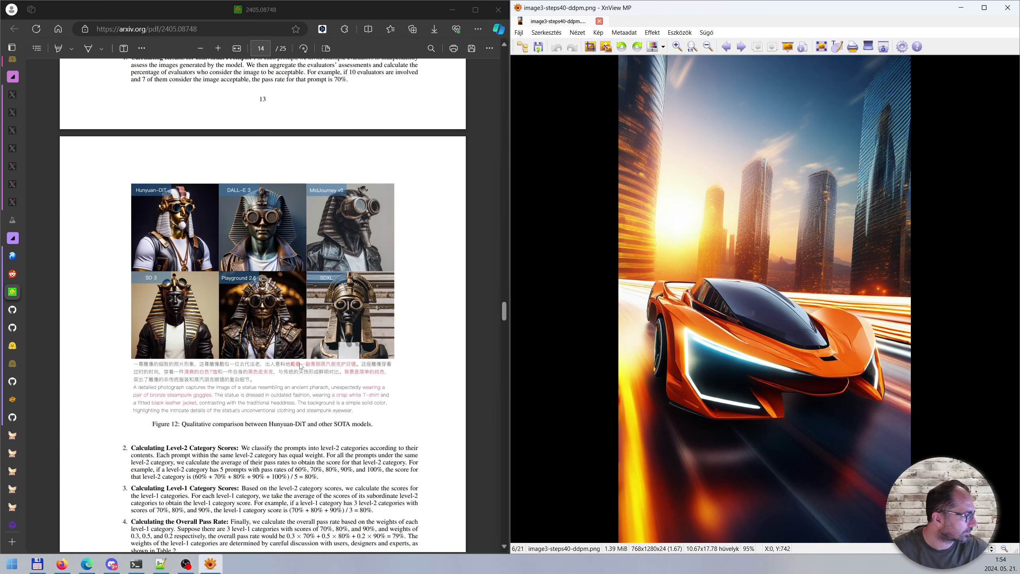
pyautogui.scroll(10, 288, 386)
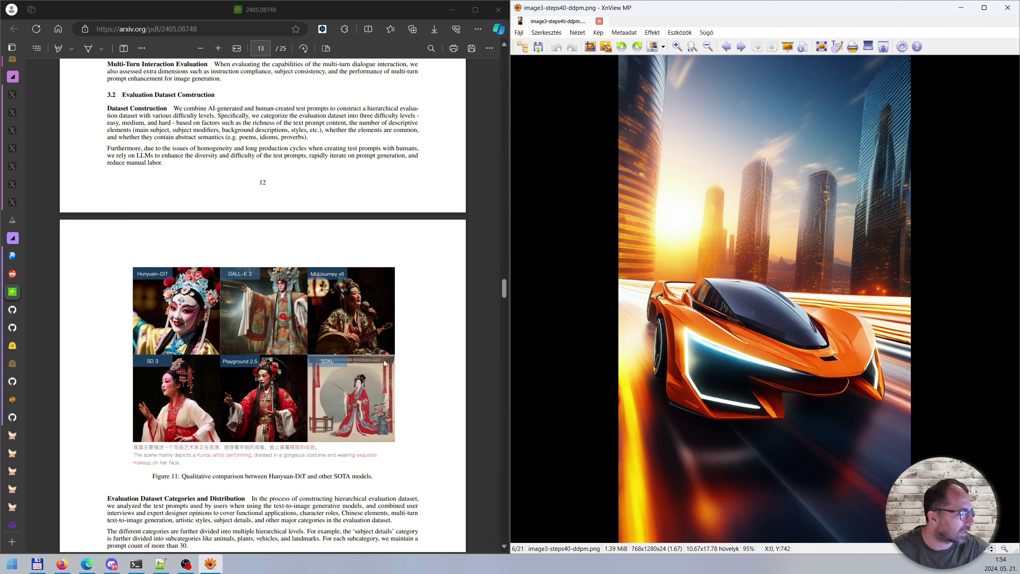
# Step: Bring up the ComfyUI workflow holding the other models' futuristic car images beside the 40-step DDPM Hunyuan-DiT car
pyautogui.click(7, 460)
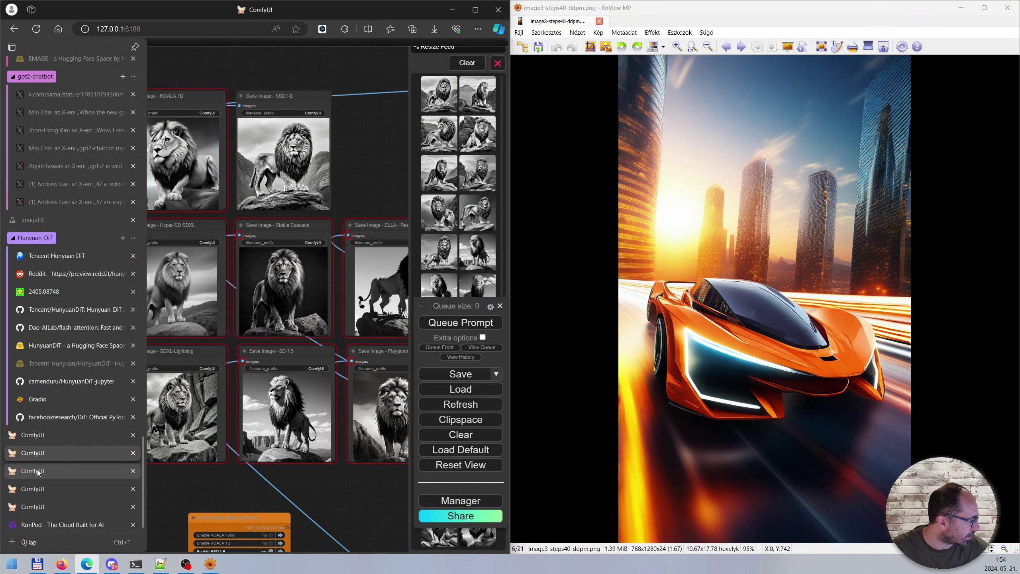
pyautogui.click(46, 472)
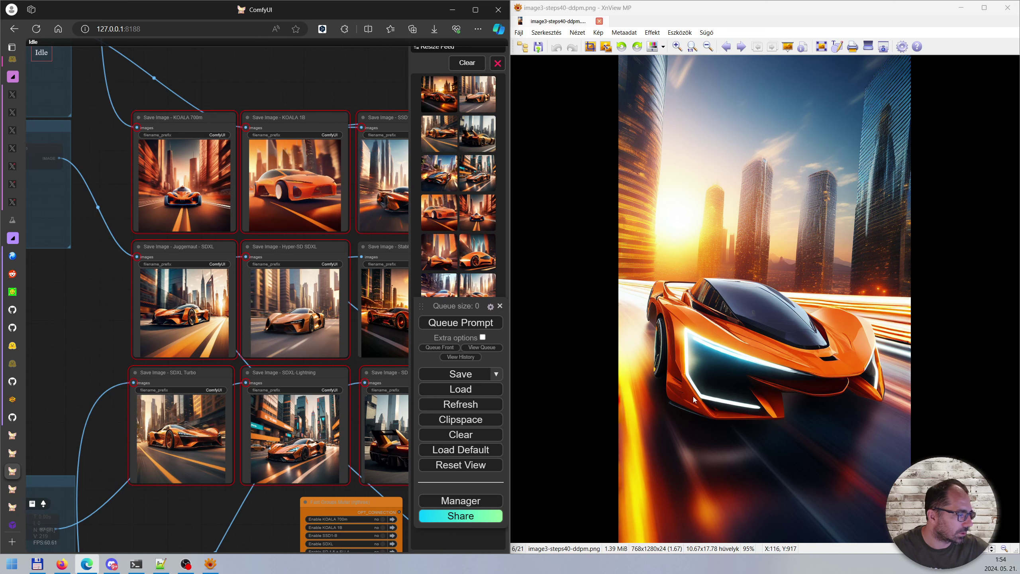
pyautogui.click(841, 258)
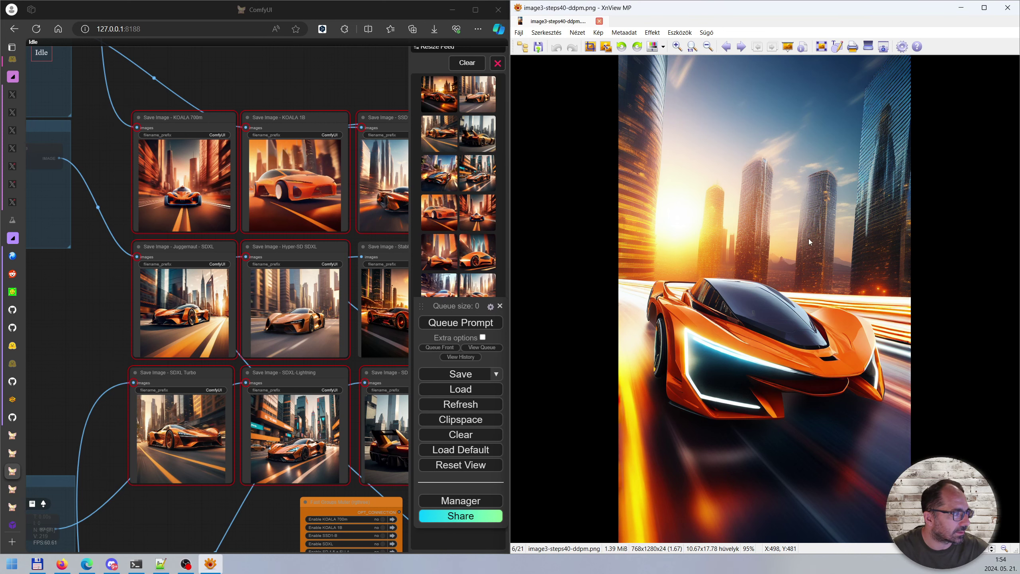
pyautogui.scroll(-1, 808, 238)
pyautogui.scroll(1, 800, 254)
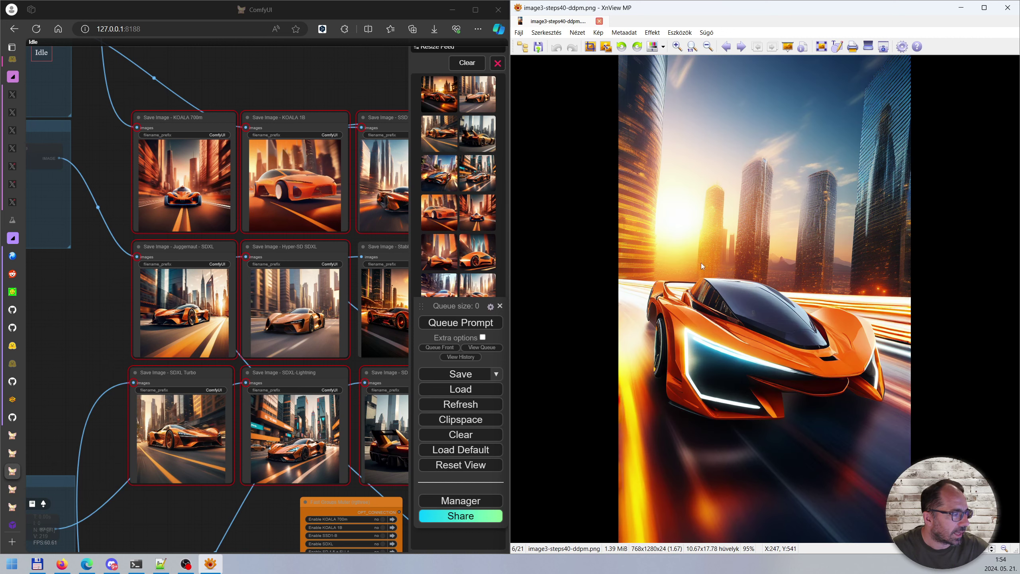
# Step: Compare the 100-step Hunyuan-DiT car images made with the DDIM, DDPM and DPMMS samplers, ending on the DDPM one
pyautogui.scroll(-1, 810, 262)
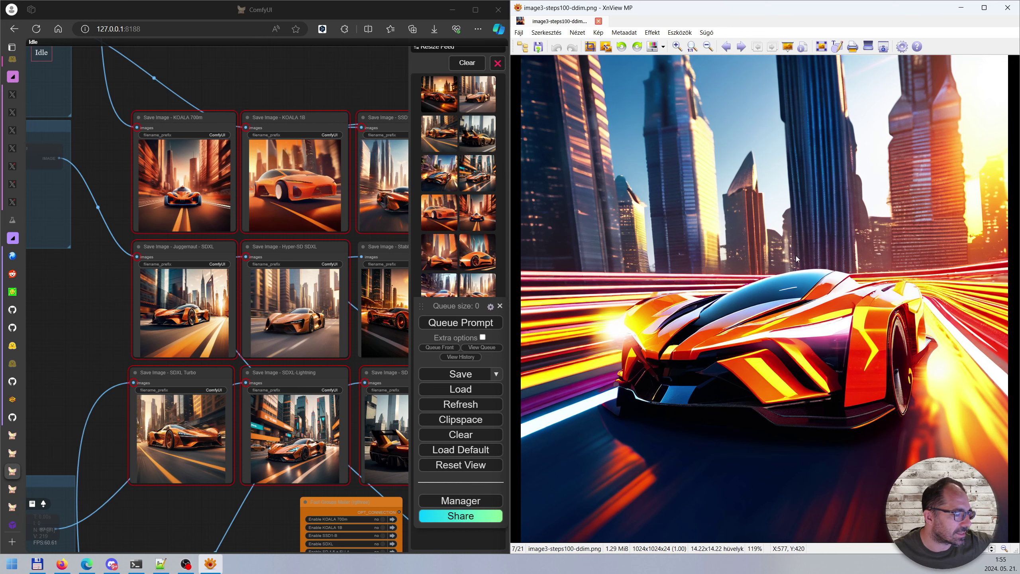
pyautogui.scroll(-1, 799, 253)
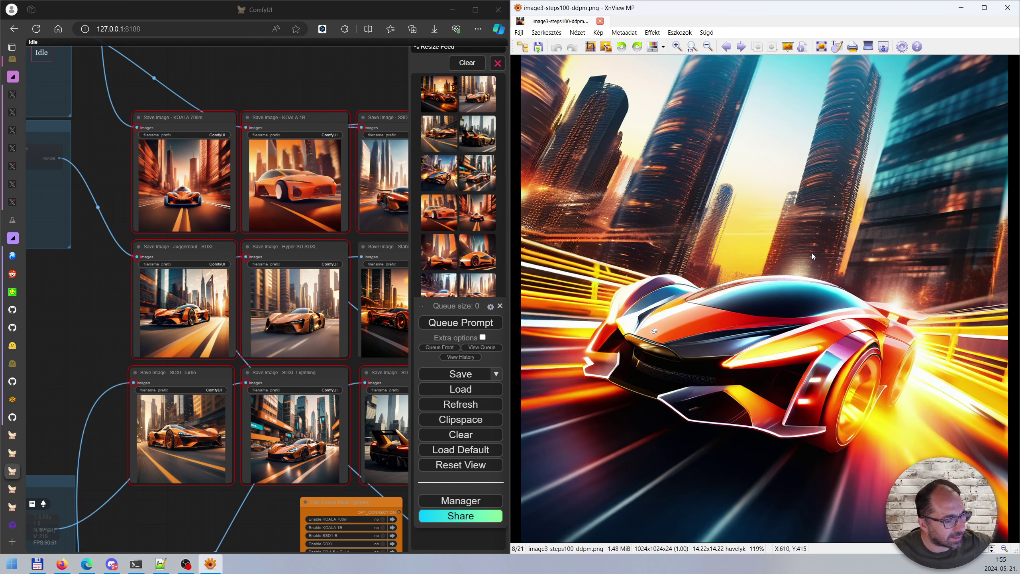
pyautogui.scroll(1, 811, 256)
pyautogui.scroll(-1, 812, 256)
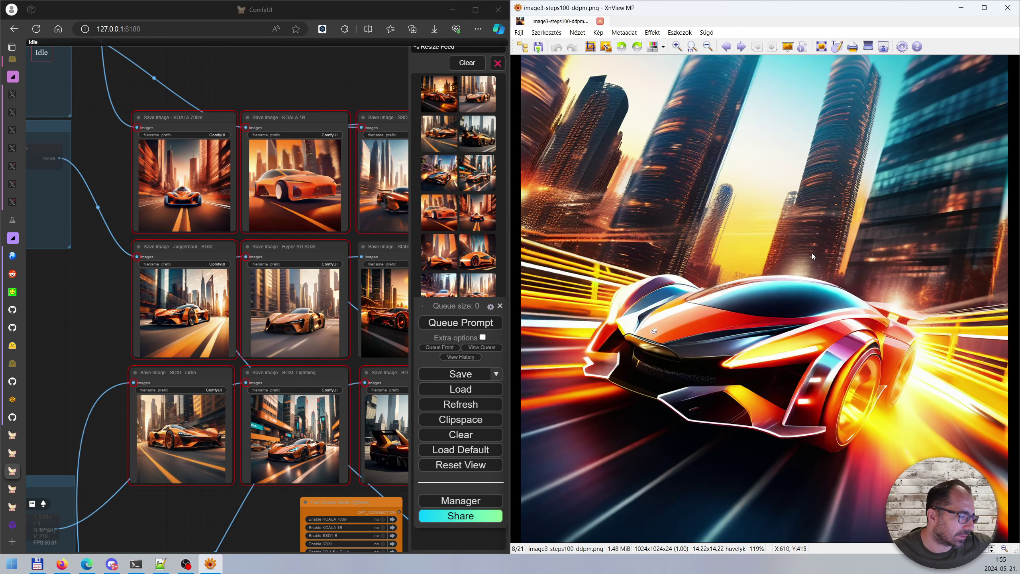
pyautogui.scroll(1, 847, 280)
pyautogui.scroll(-2, 842, 279)
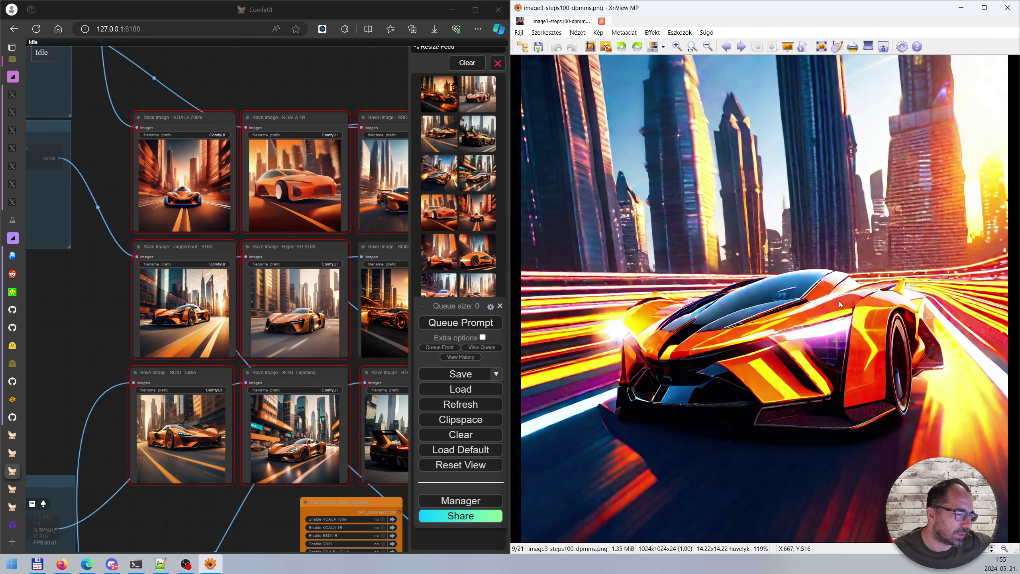
pyautogui.scroll(1, 839, 302)
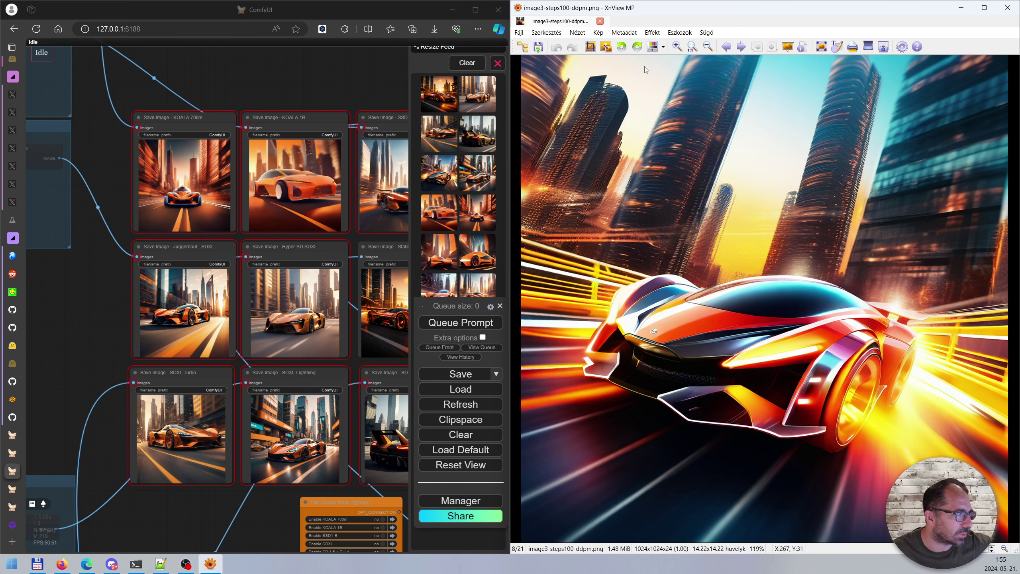
# Step: Review the 100-step DDIM car and the 40-step DDPM lion again, ending on the 100-step DDPM car image
pyautogui.scroll(2, 802, 310)
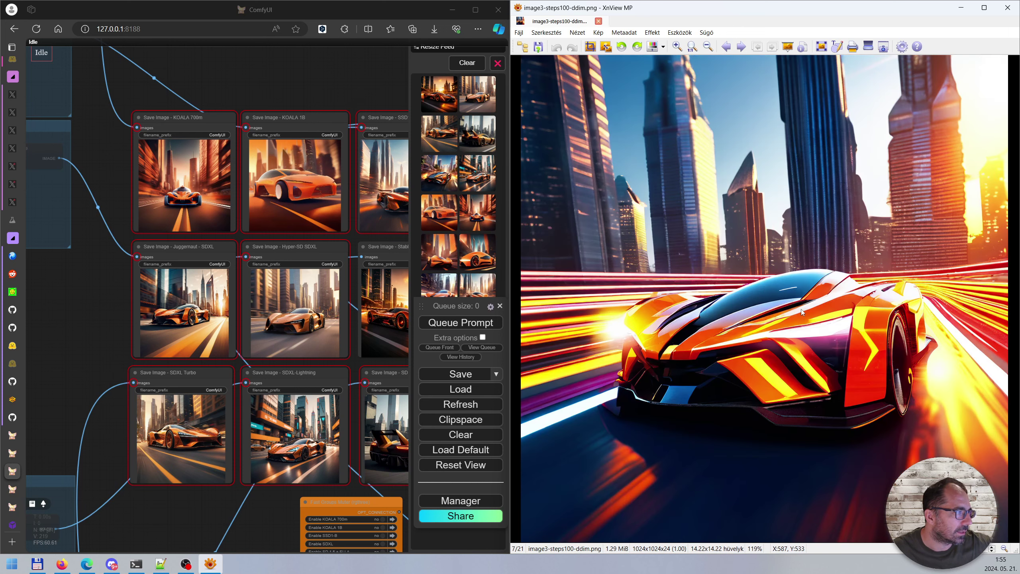
pyautogui.scroll(2, 800, 310)
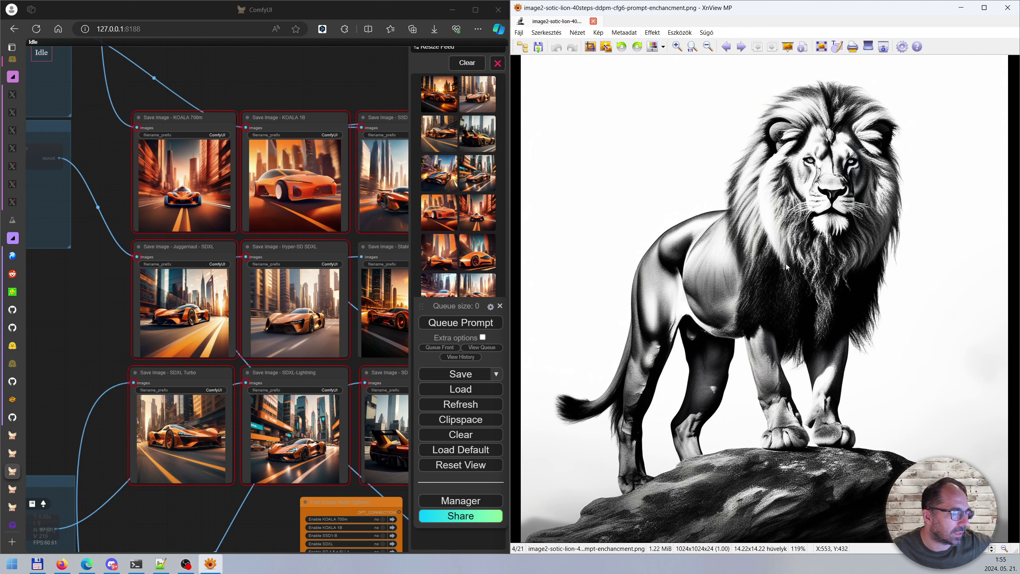
pyautogui.scroll(-1, 804, 301)
pyautogui.scroll(-3, 805, 301)
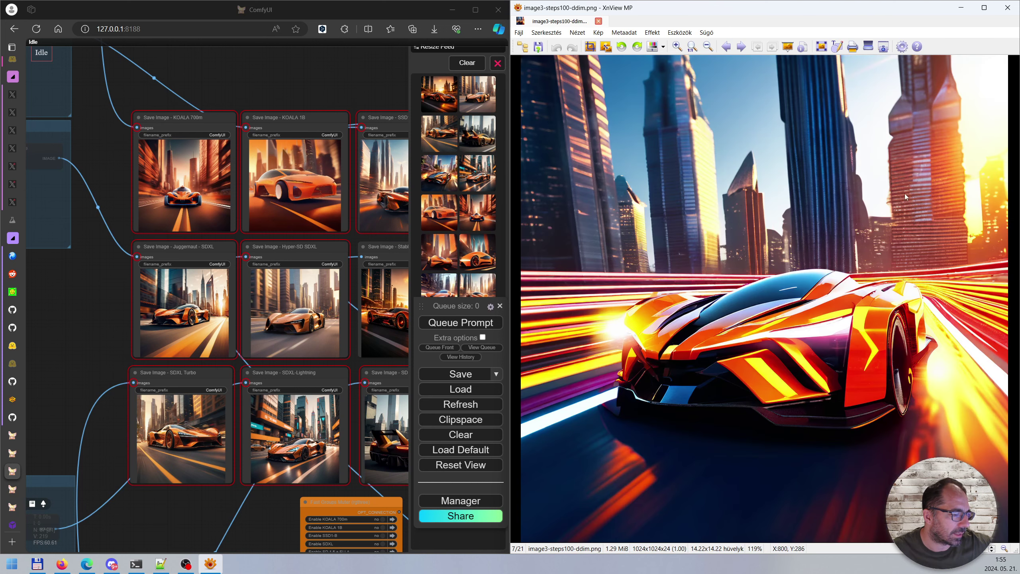
pyautogui.scroll(-2, 880, 269)
pyautogui.scroll(2, 858, 291)
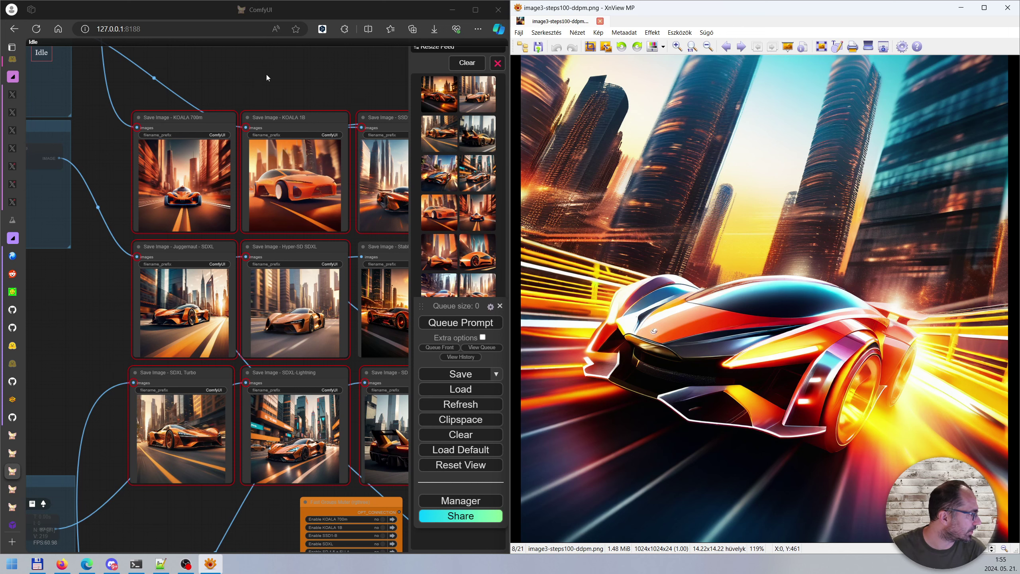
# Step: Examine the KOALA 700m and KOALA 1B car images up close beside the 100-step DDPM Hunyuan-DiT car
pyautogui.moveTo(266, 75); pyautogui.dragTo(282, 210)
pyautogui.scroll(13, 202, 268)
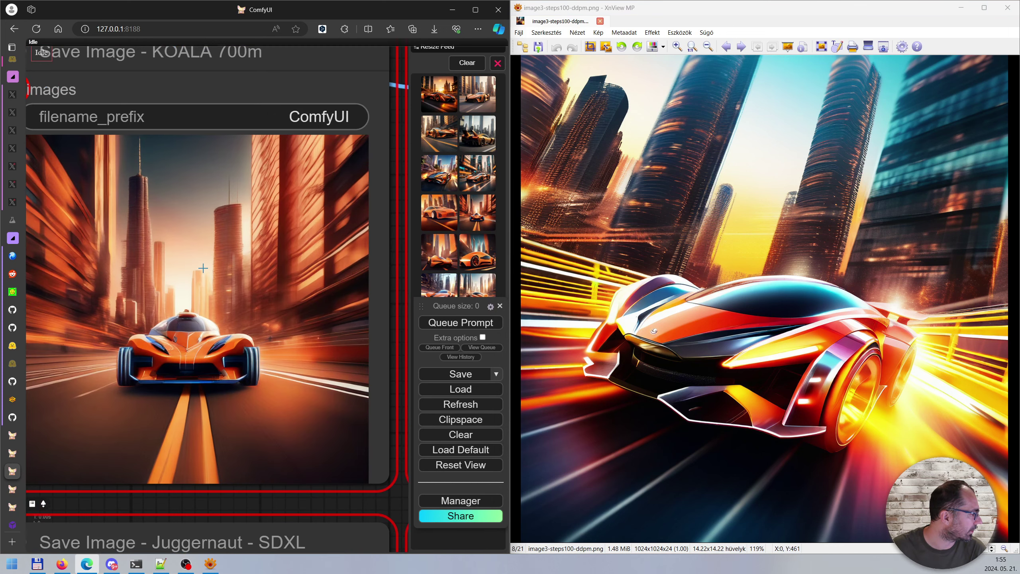
pyautogui.scroll(3, 203, 269)
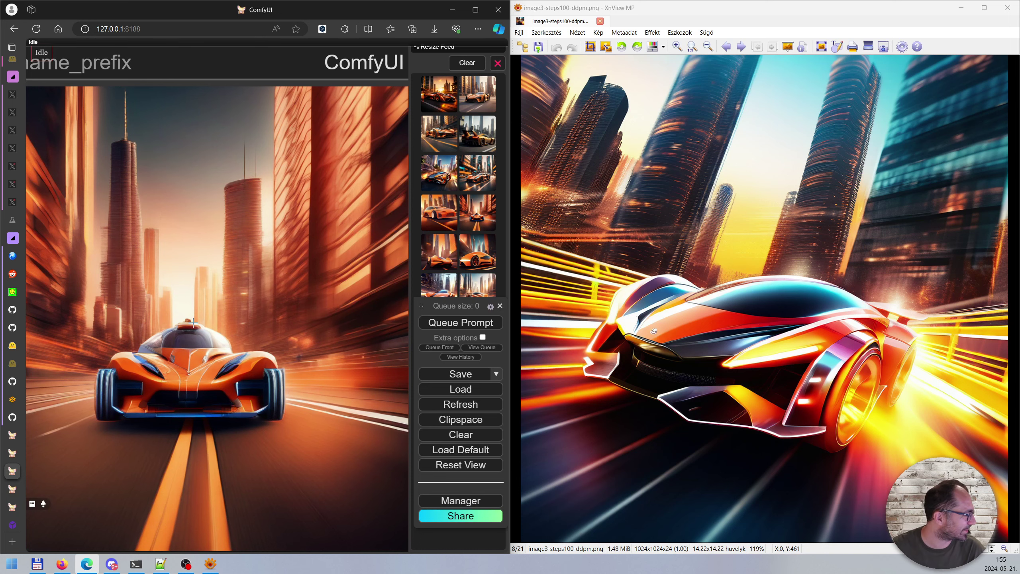
pyautogui.scroll(-10, 193, 323)
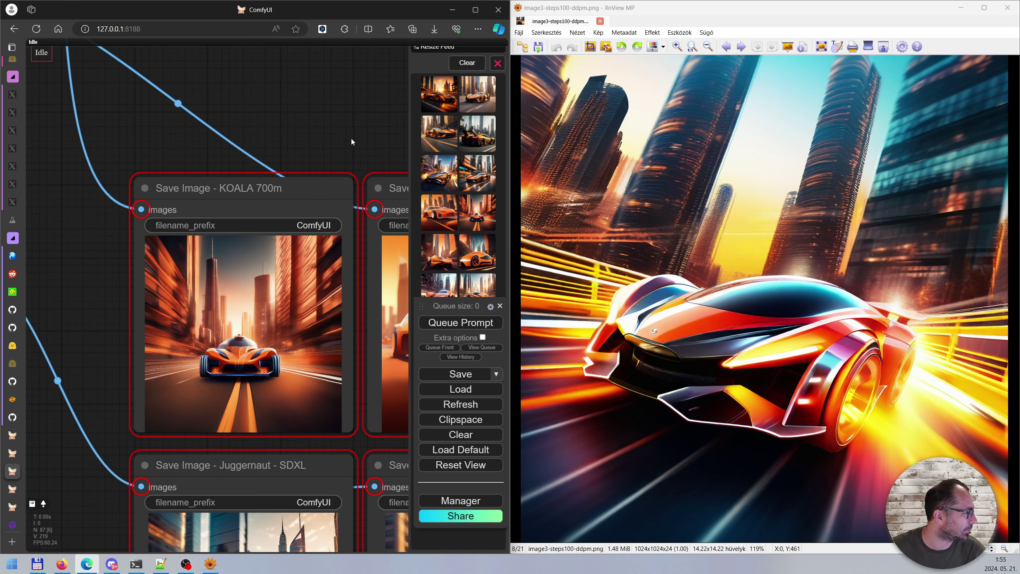
pyautogui.scroll(3, 351, 139)
pyautogui.moveTo(351, 139); pyautogui.dragTo(138, 94)
pyautogui.scroll(5, 225, 282)
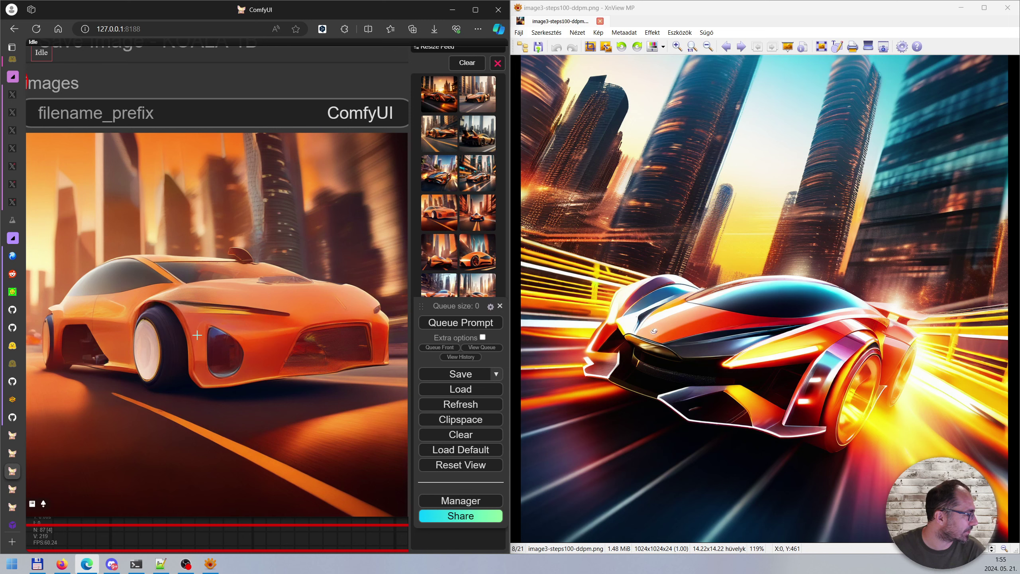
# Step: Examine the SSD1-B car image up close beside the 100-step DDPM Hunyuan-DiT car
pyautogui.scroll(-5, 196, 337)
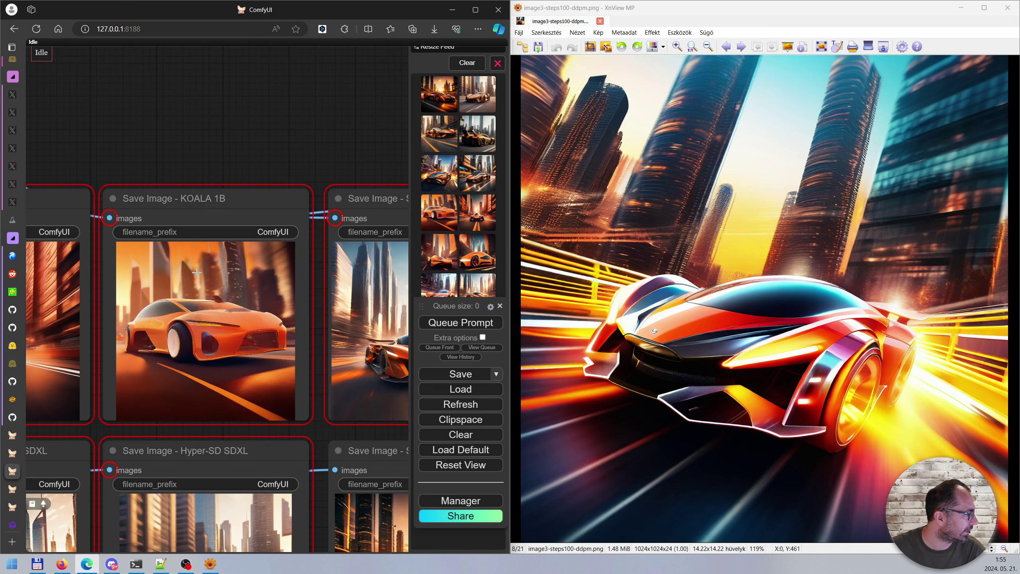
pyautogui.moveTo(171, 137); pyautogui.dragTo(37, 126)
pyautogui.moveTo(334, 95); pyautogui.dragTo(261, 141)
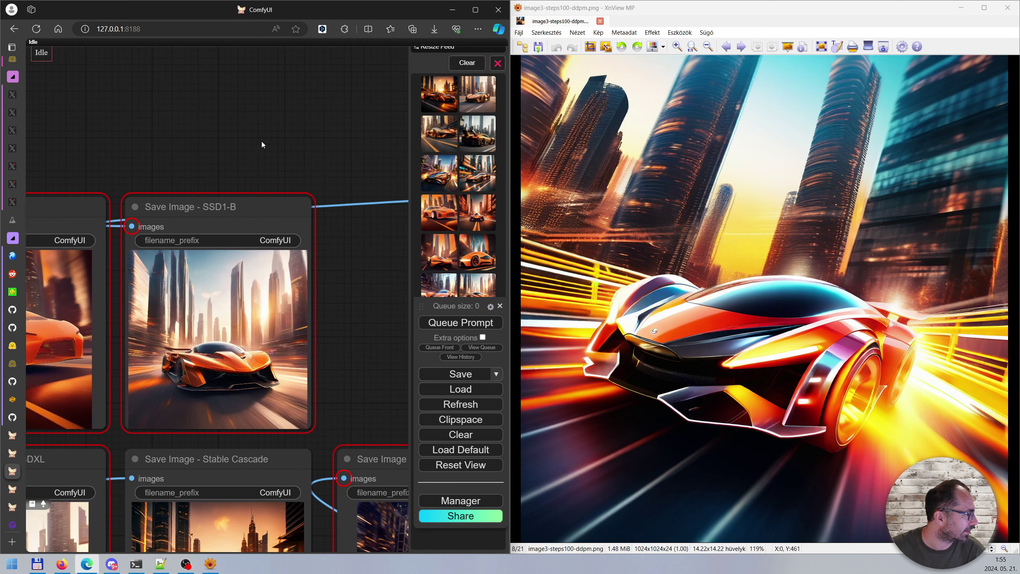
pyautogui.scroll(3, 200, 329)
pyautogui.scroll(1, 199, 330)
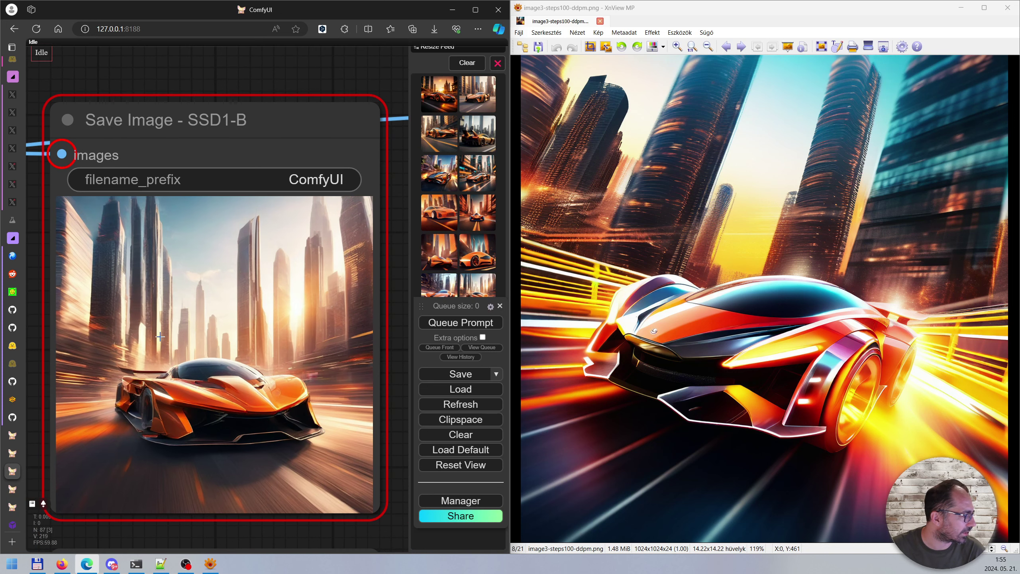
pyautogui.scroll(1, 161, 340)
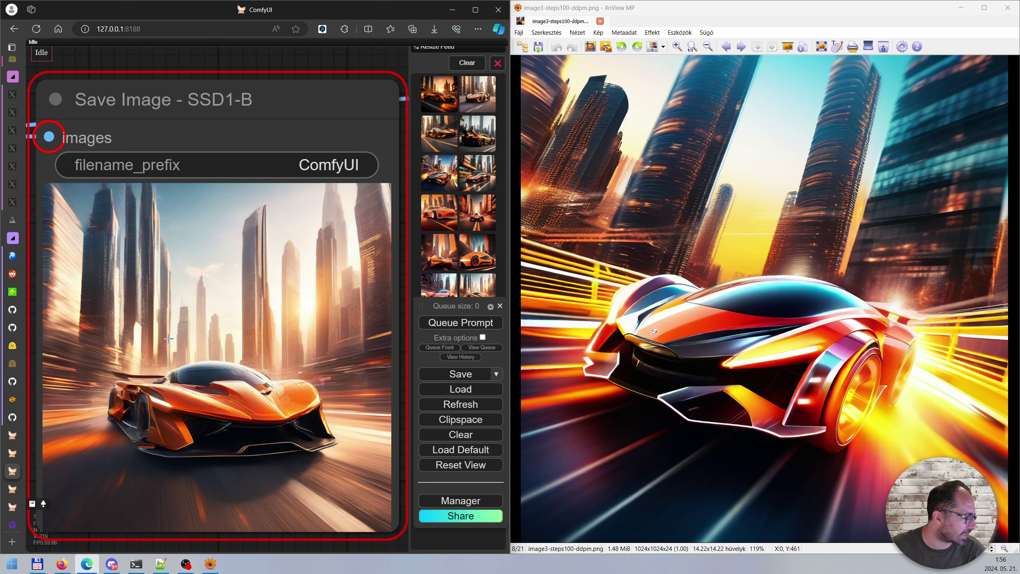
pyautogui.scroll(1, 169, 340)
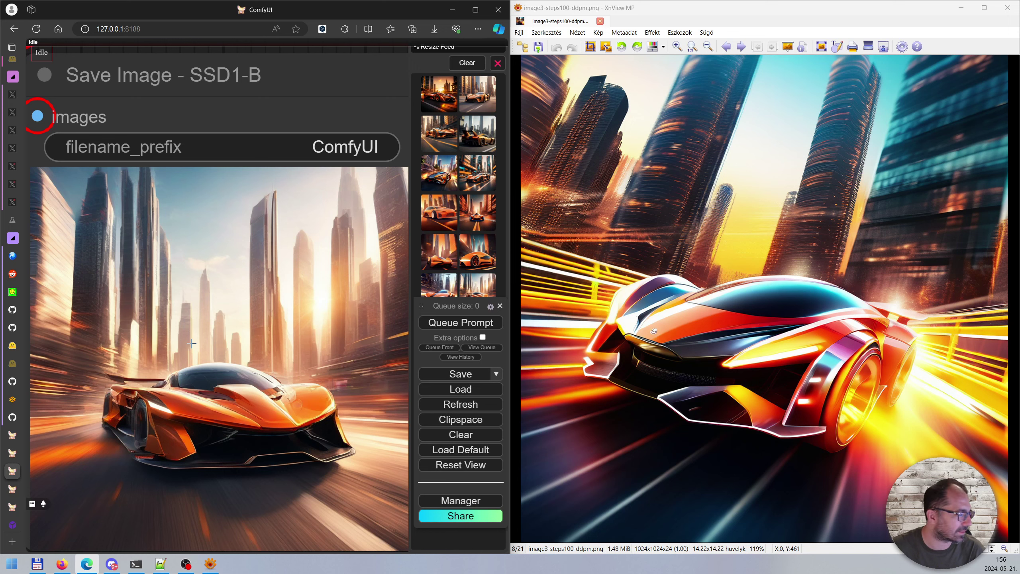
# Step: Inspect the Juggernaut SDXL car image, including its car and skyscraper details, against the Hunyuan-DiT car
pyautogui.scroll(-6, 193, 343)
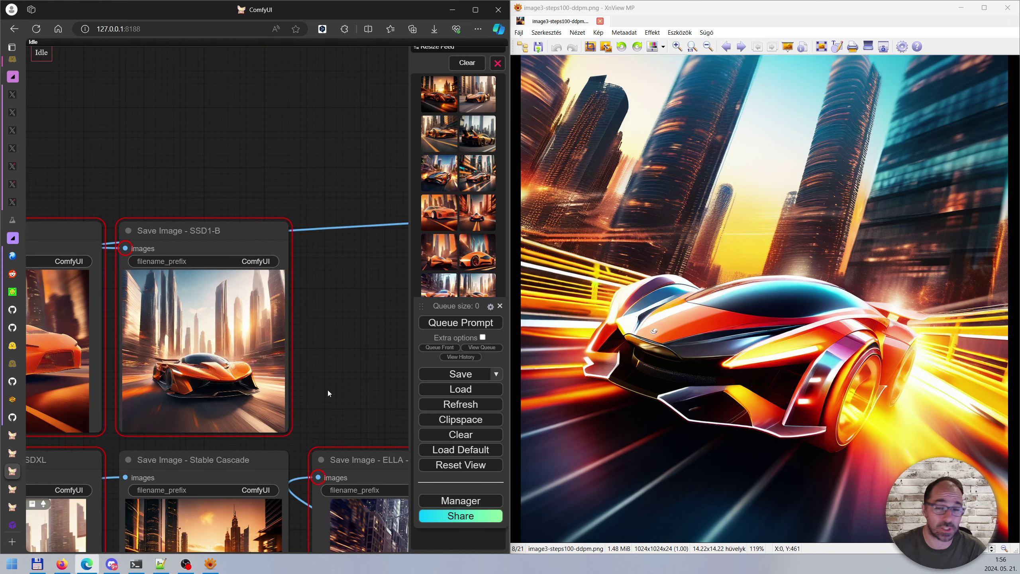
pyautogui.scroll(-5, 315, 393)
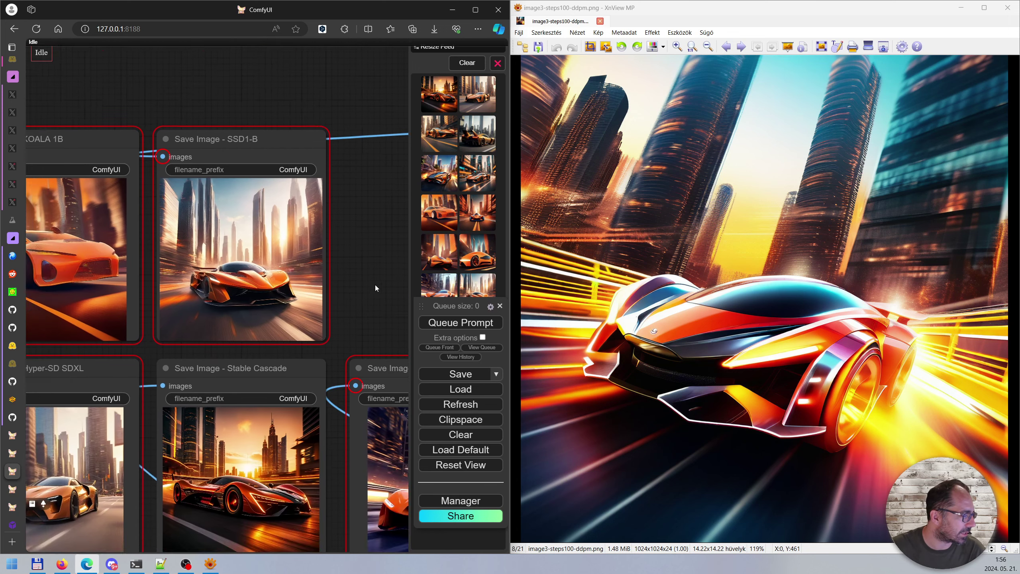
pyautogui.moveTo(264, 321); pyautogui.dragTo(417, 184)
pyautogui.moveTo(107, 491); pyautogui.dragTo(159, 511)
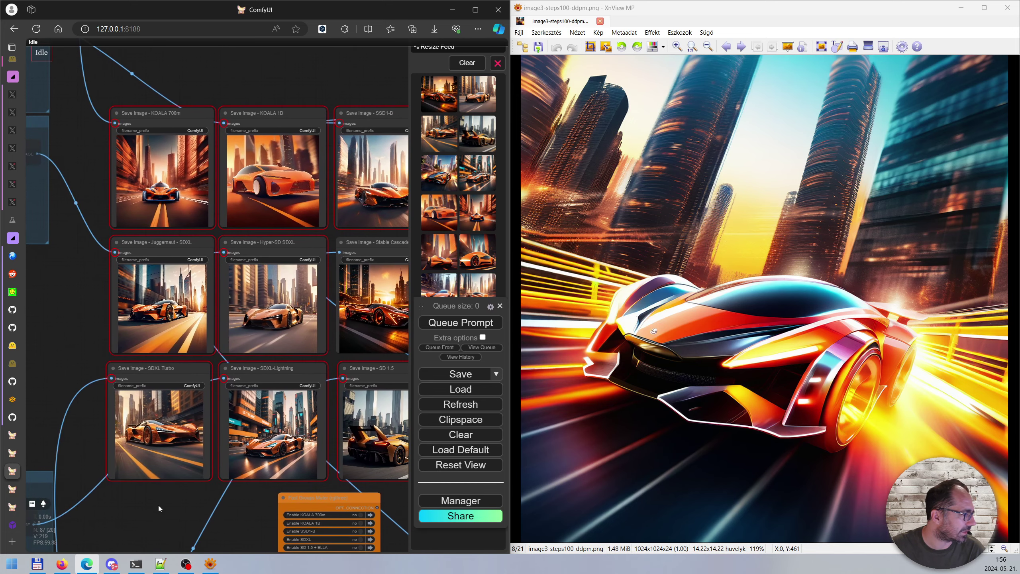
pyautogui.scroll(8, 93, 290)
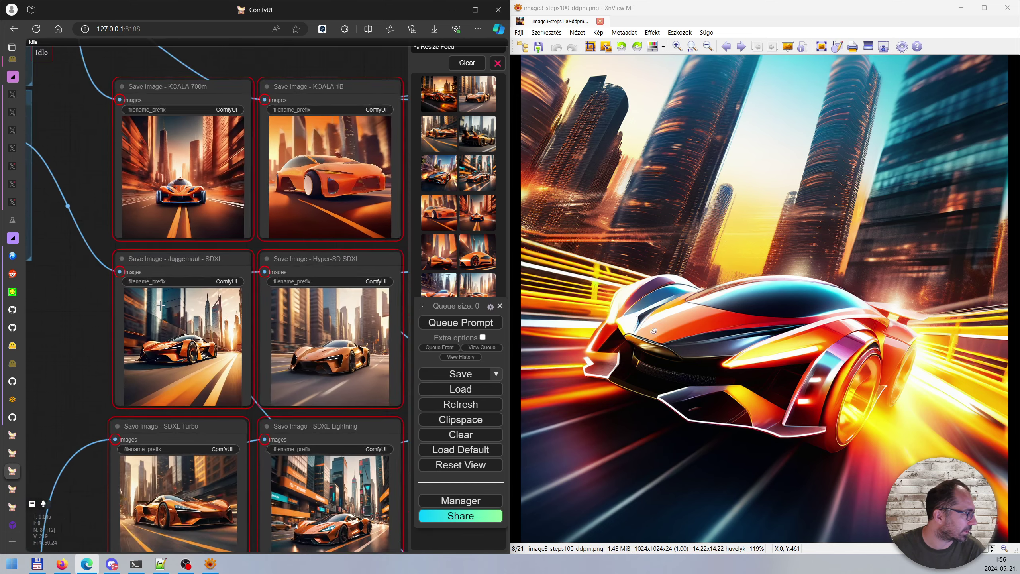
pyautogui.scroll(6, 193, 288)
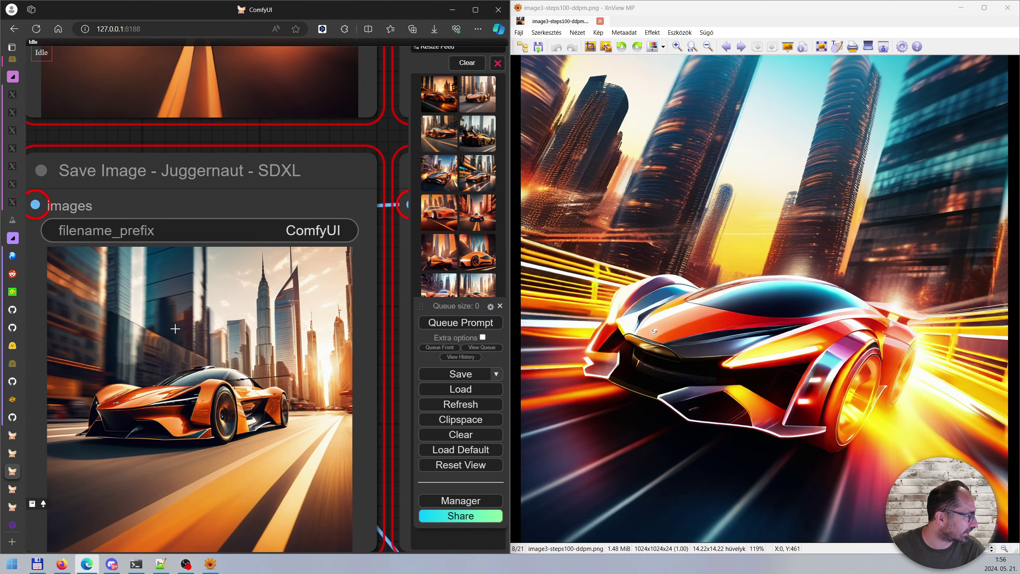
pyautogui.scroll(-4, 176, 330)
pyautogui.scroll(7, 181, 362)
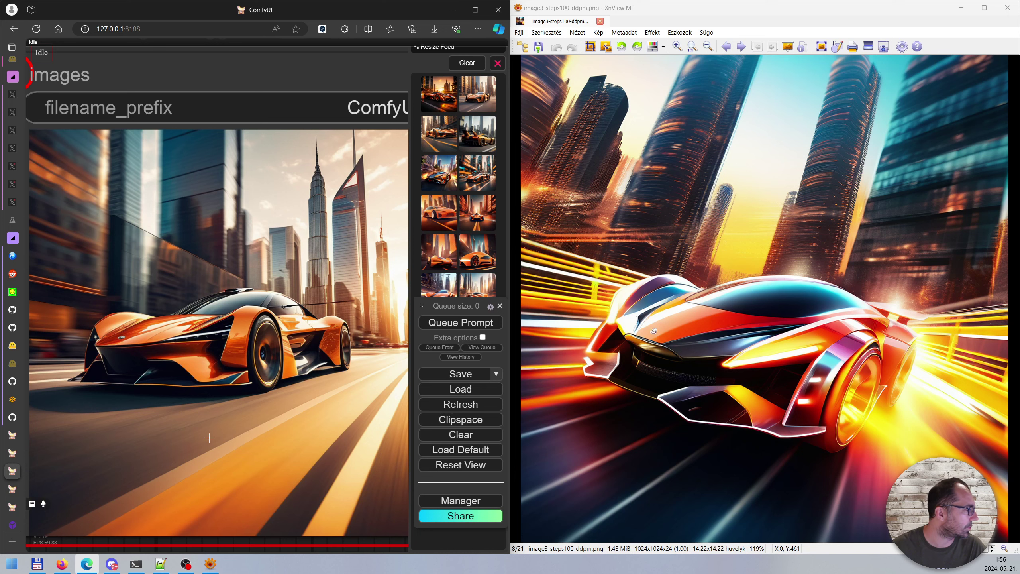
pyautogui.scroll(5, 327, 237)
pyautogui.scroll(2, 330, 278)
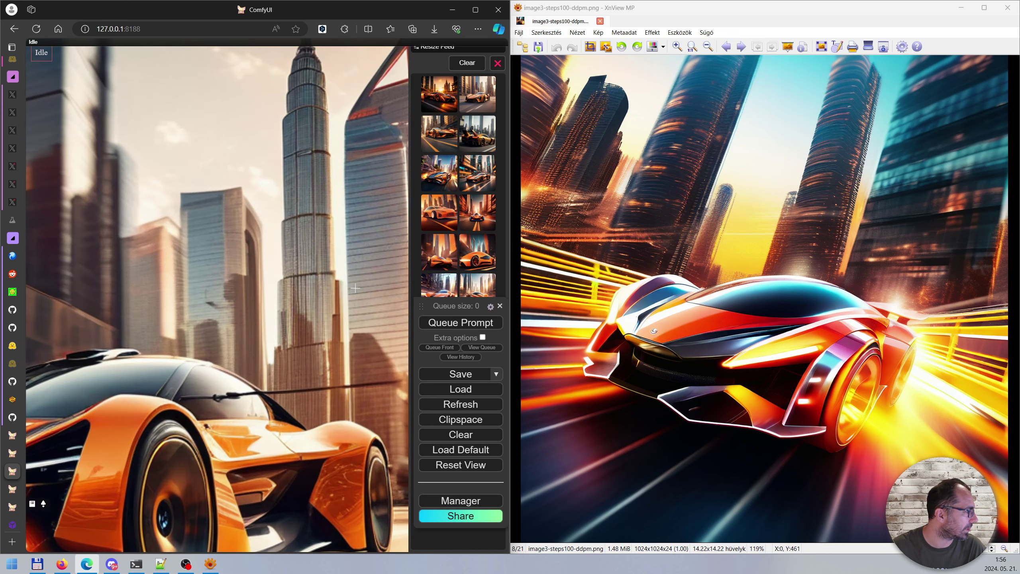
pyautogui.scroll(-6, 355, 288)
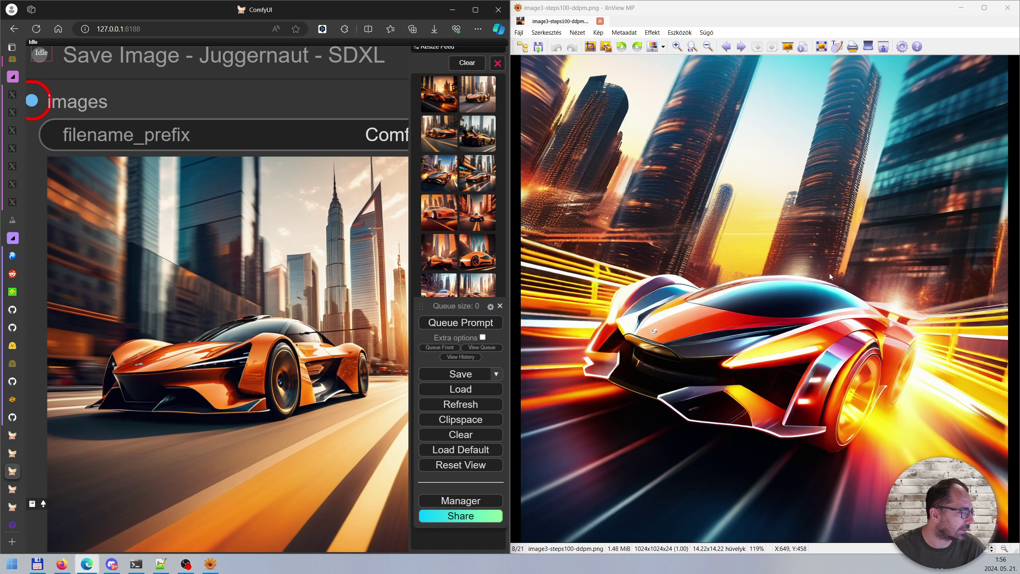
pyautogui.scroll(-2, 342, 390)
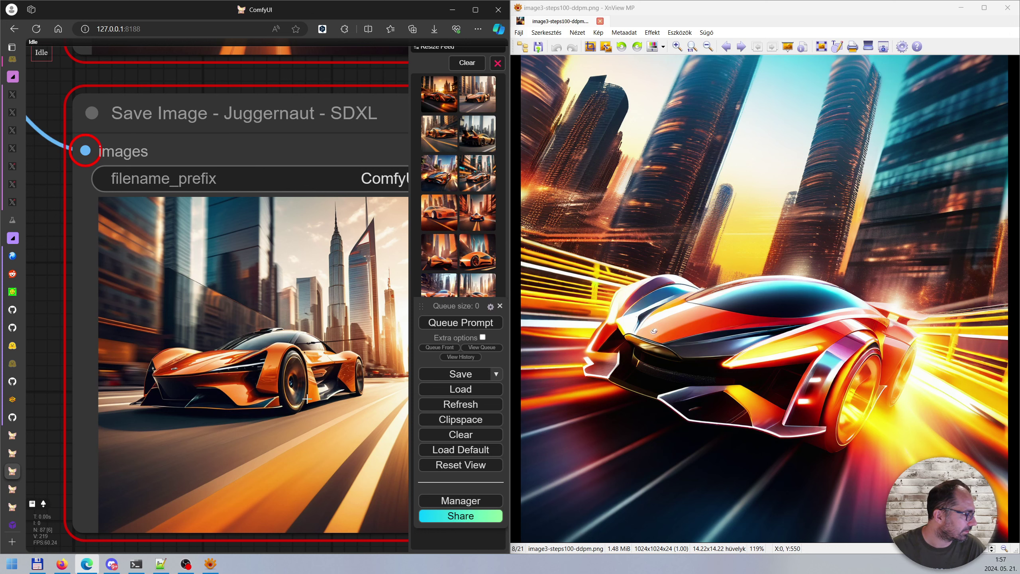
# Step: Inspect the SDXL Turbo car image up close for comparison with the Hunyuan-DiT car
pyautogui.scroll(-5, 309, 399)
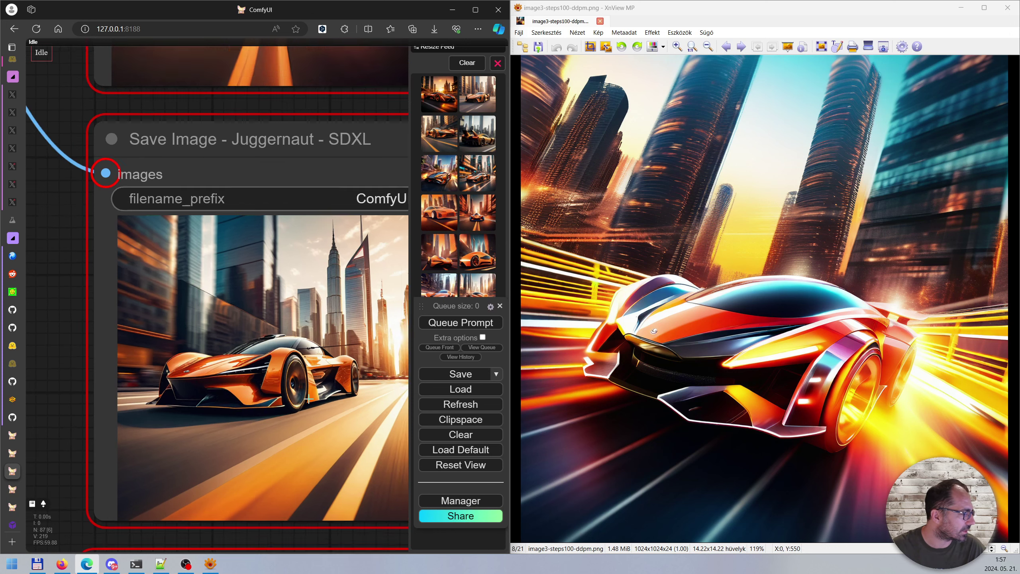
pyautogui.moveTo(134, 402); pyautogui.dragTo(107, 275)
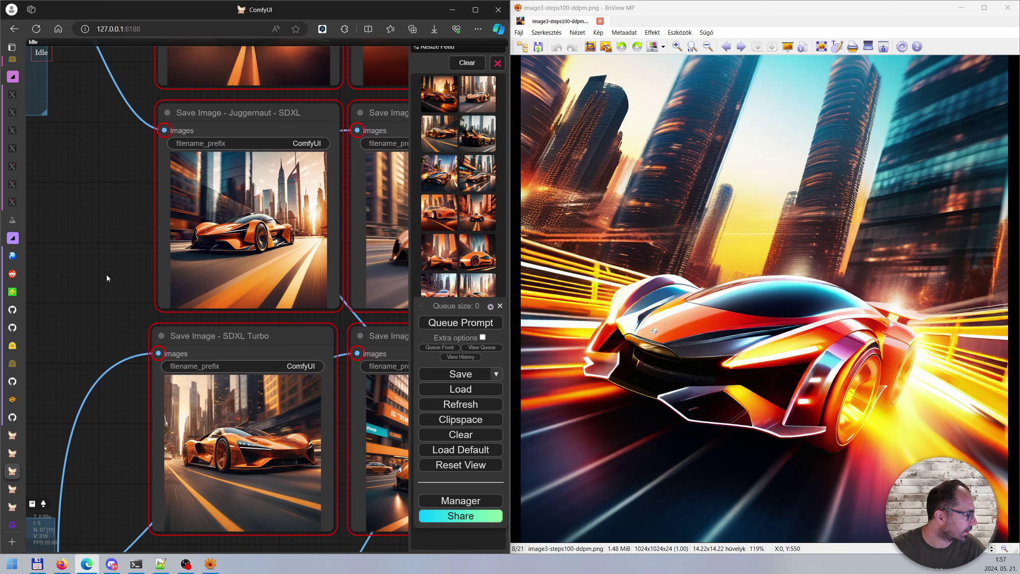
pyautogui.scroll(5, 206, 396)
pyautogui.scroll(2, 206, 396)
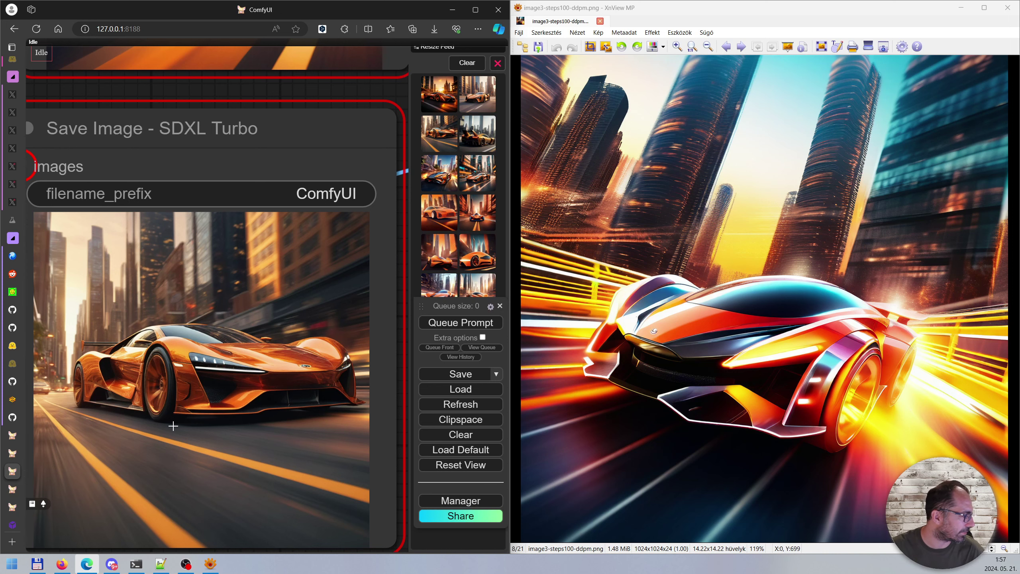
pyautogui.scroll(-3, 167, 418)
pyautogui.scroll(5, 180, 385)
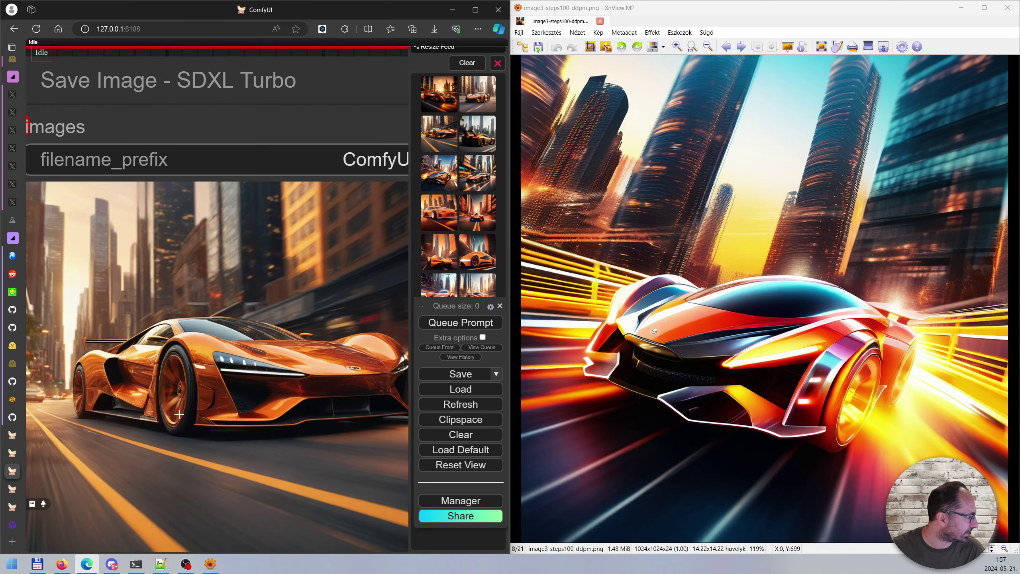
pyautogui.scroll(-3, 354, 378)
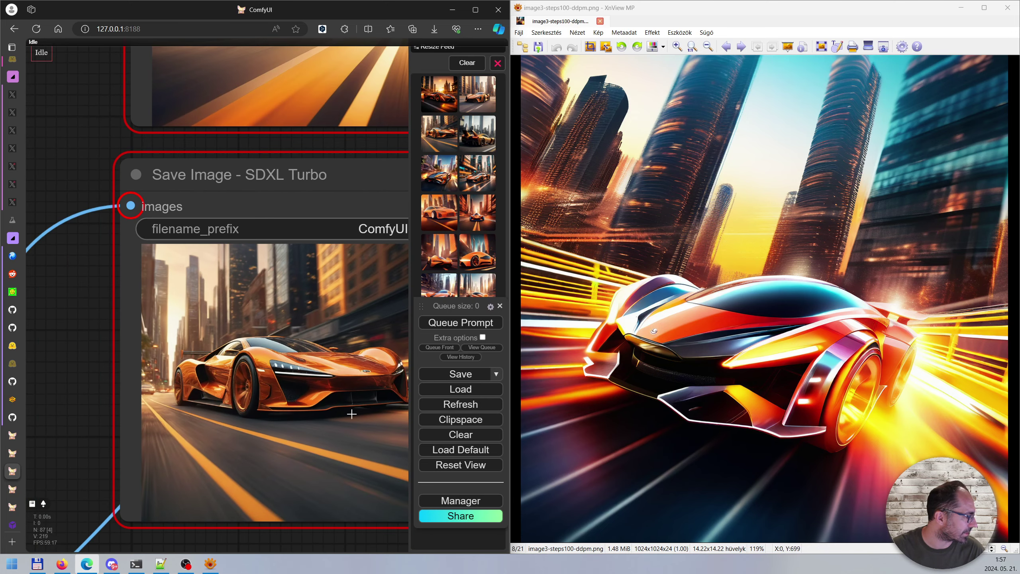
pyautogui.moveTo(348, 545); pyautogui.dragTo(291, 547)
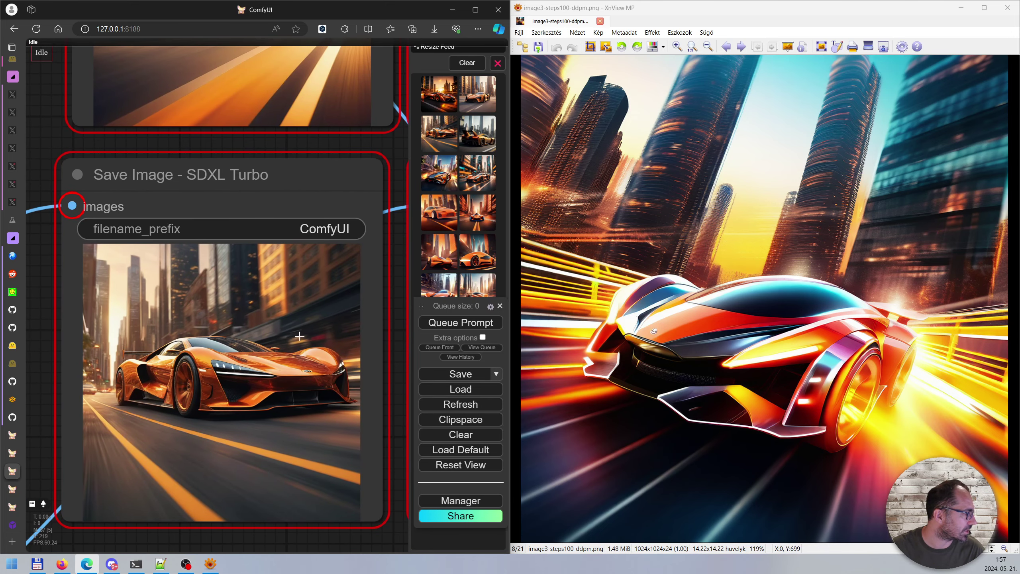
# Step: Inspect the SDXL-Lightning image's car, building signs and street details beside the Hunyuan-DiT car
pyautogui.scroll(-4, 320, 475)
pyautogui.moveTo(320, 475); pyautogui.dragTo(138, 515)
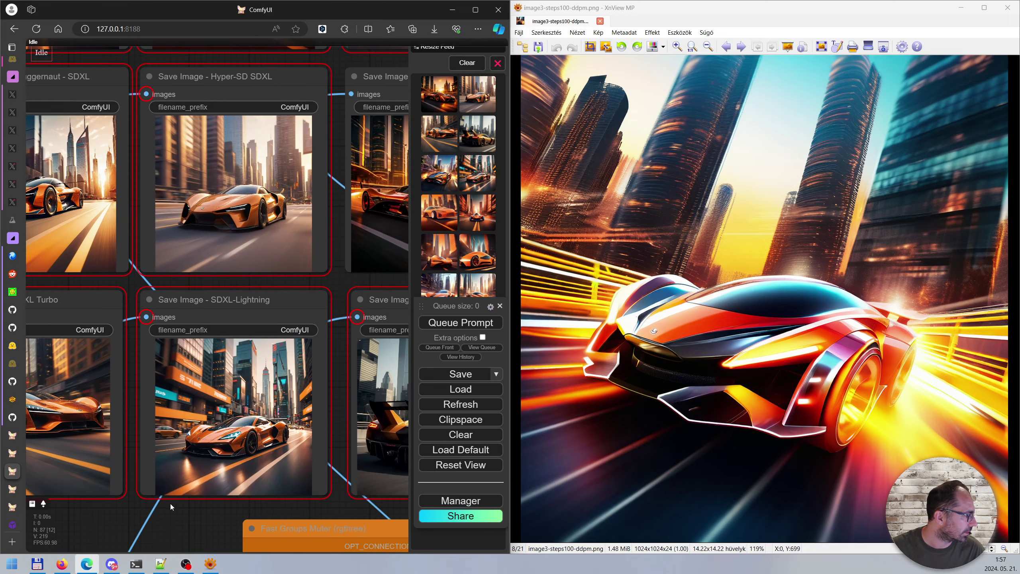
pyautogui.scroll(5, 215, 464)
pyautogui.scroll(1, 224, 461)
pyautogui.scroll(-1, 334, 421)
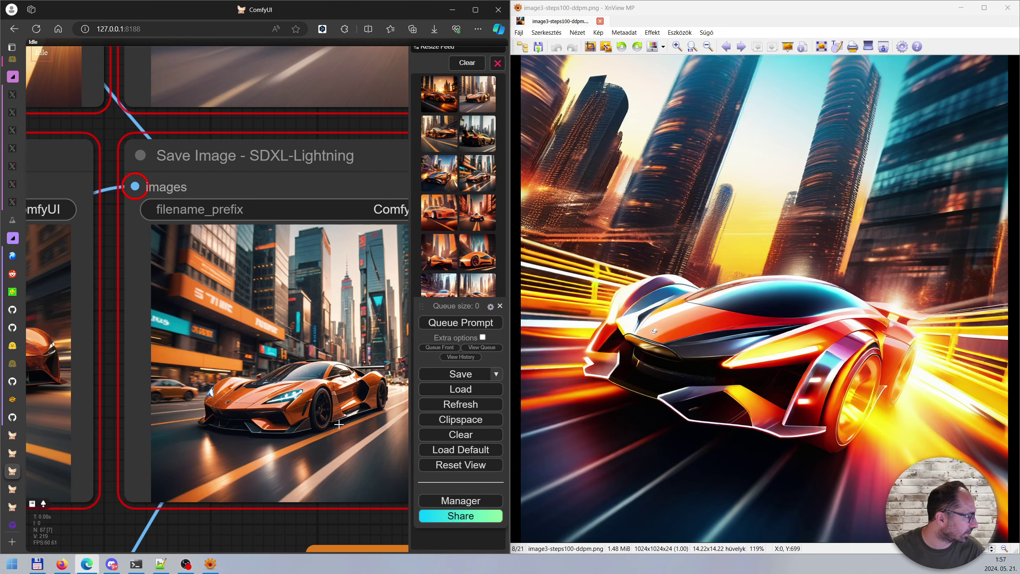
pyautogui.moveTo(279, 530); pyautogui.dragTo(239, 539)
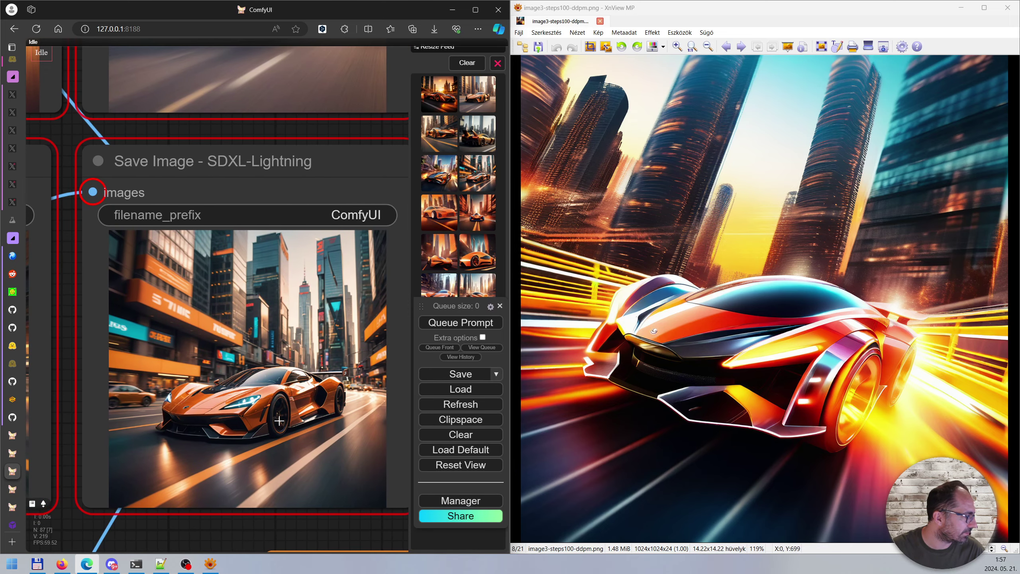
pyautogui.scroll(10, 245, 440)
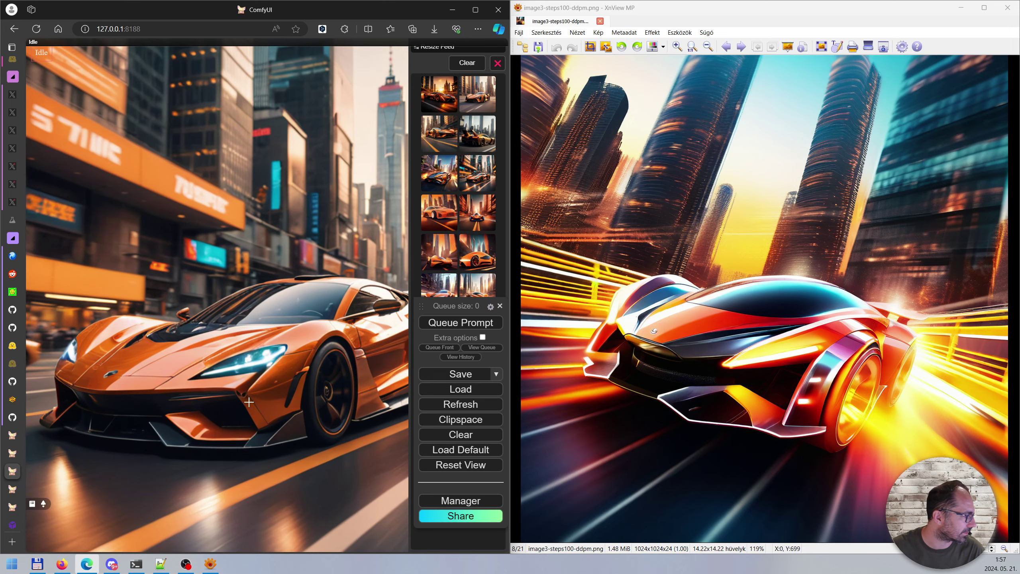
pyautogui.scroll(-2, 248, 402)
pyautogui.scroll(-1, 249, 402)
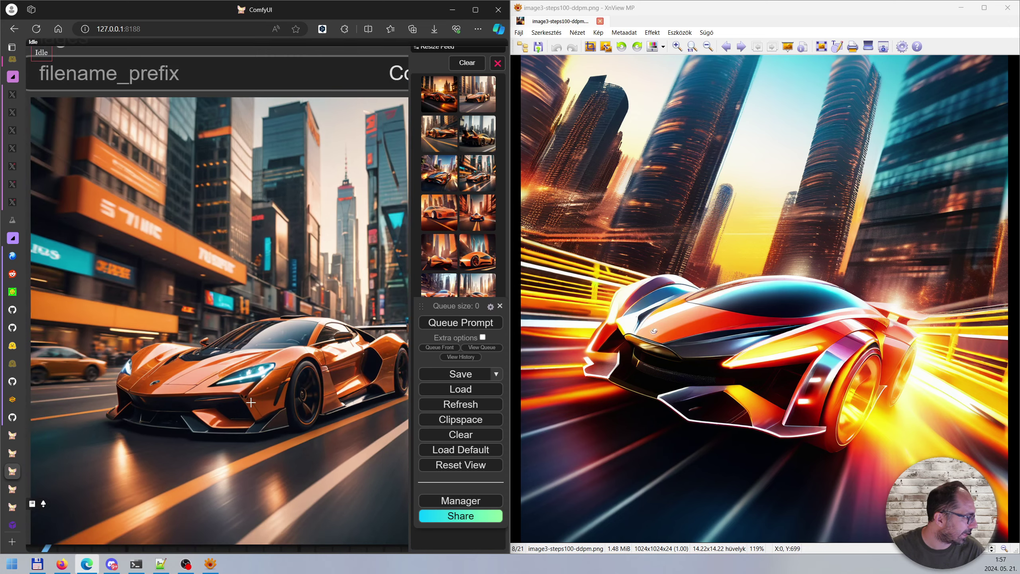
pyautogui.scroll(5, 251, 402)
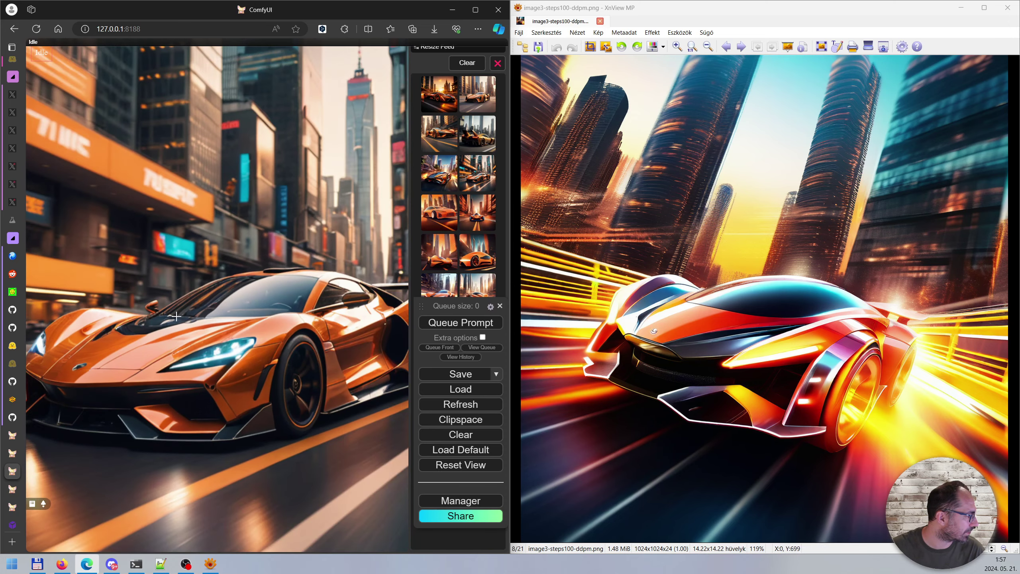
pyautogui.scroll(-4, 350, 384)
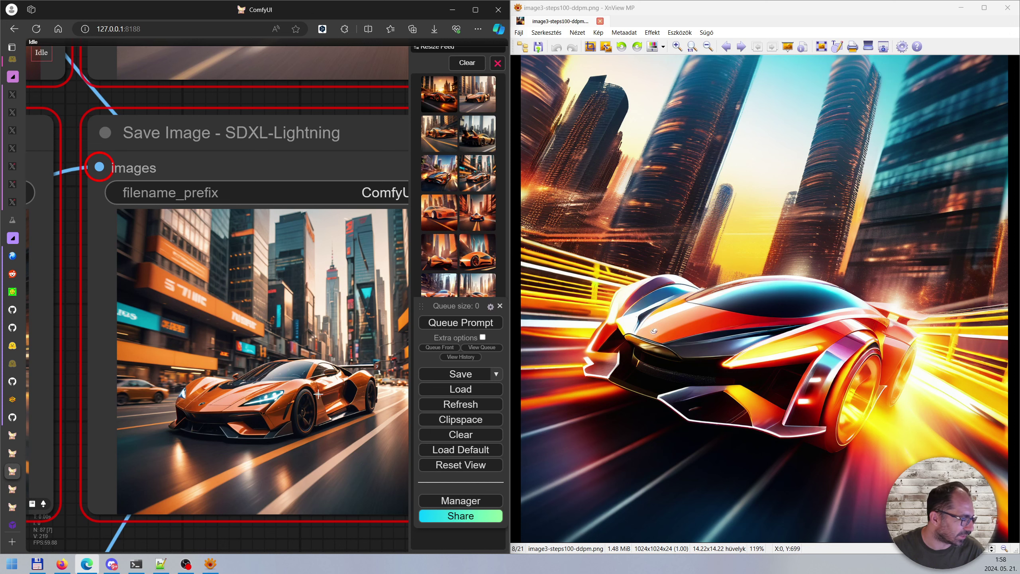
# Step: View the SDXL Turbo and SDXL-Lightning car images together beside the Hunyuan-DiT car
pyautogui.scroll(-2, 309, 402)
pyautogui.scroll(-2, 289, 402)
pyautogui.moveTo(121, 519); pyautogui.dragTo(268, 496)
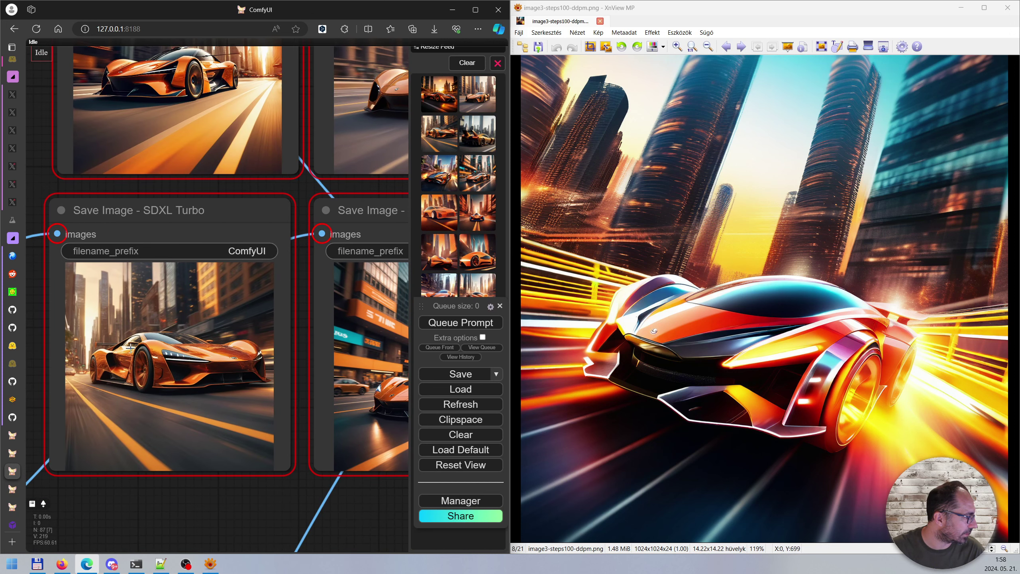
pyautogui.moveTo(385, 529); pyautogui.dragTo(218, 535)
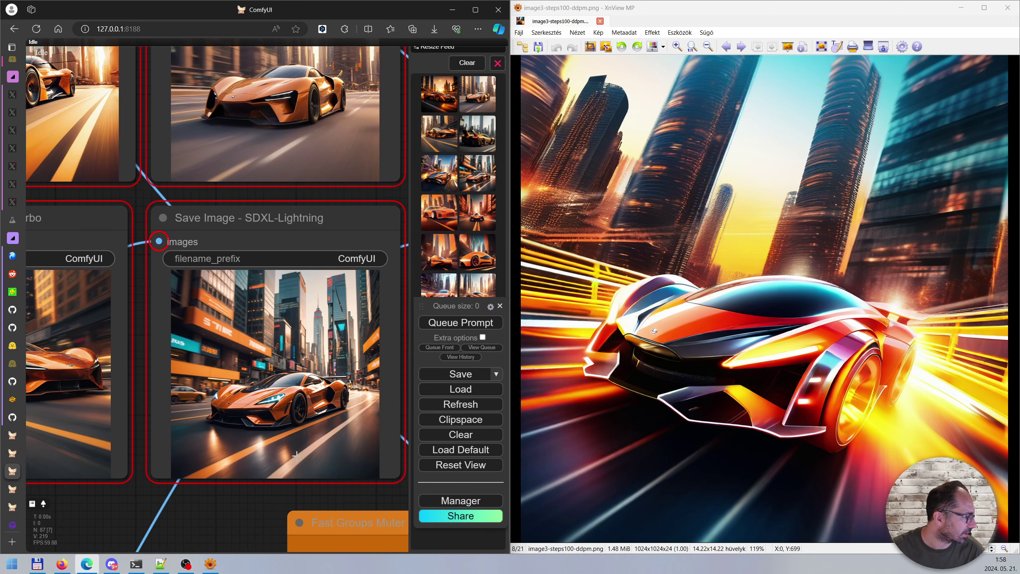
pyautogui.scroll(2, 301, 426)
pyautogui.scroll(-5, 307, 353)
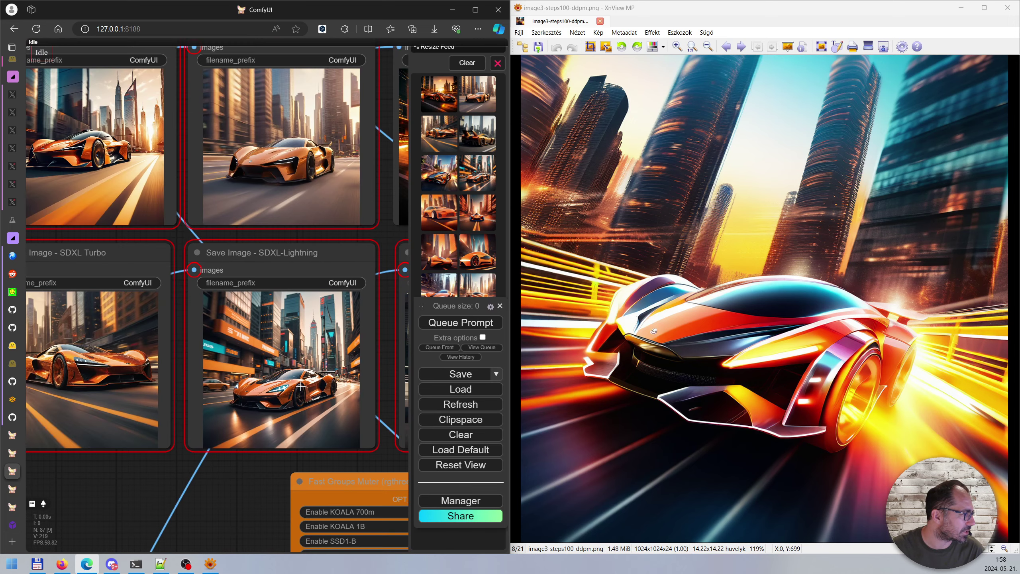
# Step: Inspect the Hyper-SD SDXL car image up close against the Hunyuan-DiT car
pyautogui.scroll(3, 257, 245)
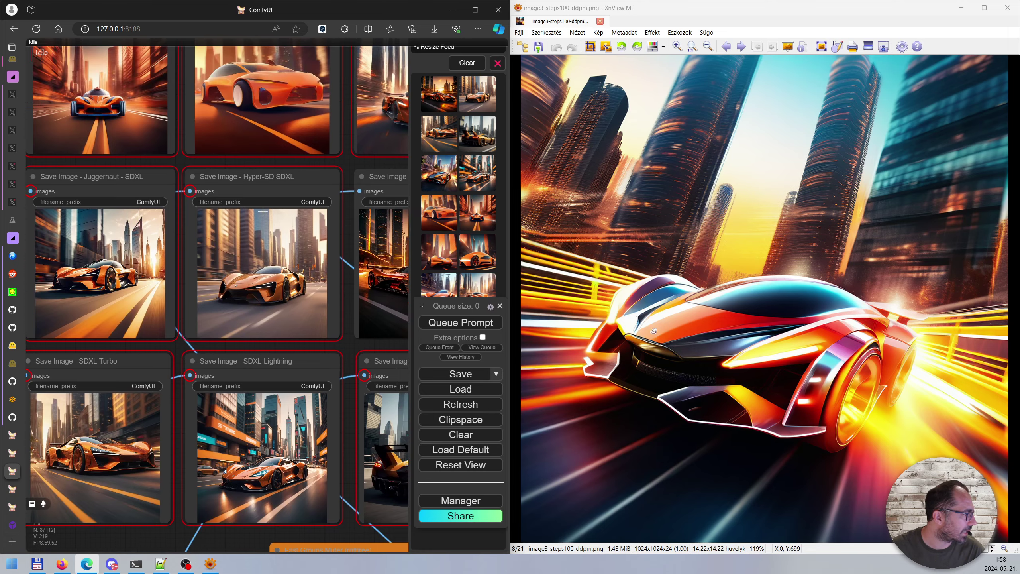
pyautogui.scroll(3, 257, 245)
pyautogui.scroll(2, 354, 300)
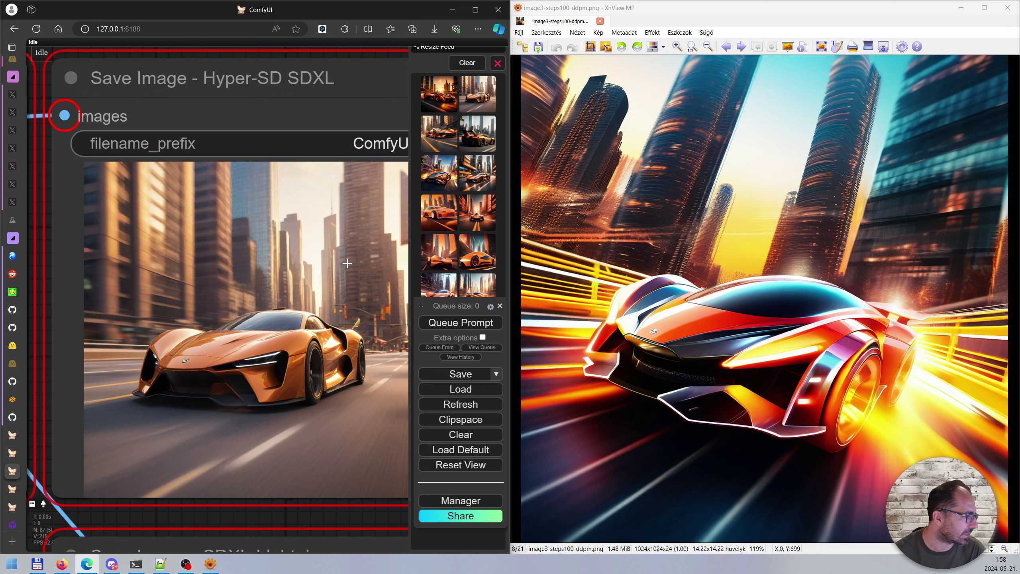
pyautogui.scroll(-5, 357, 291)
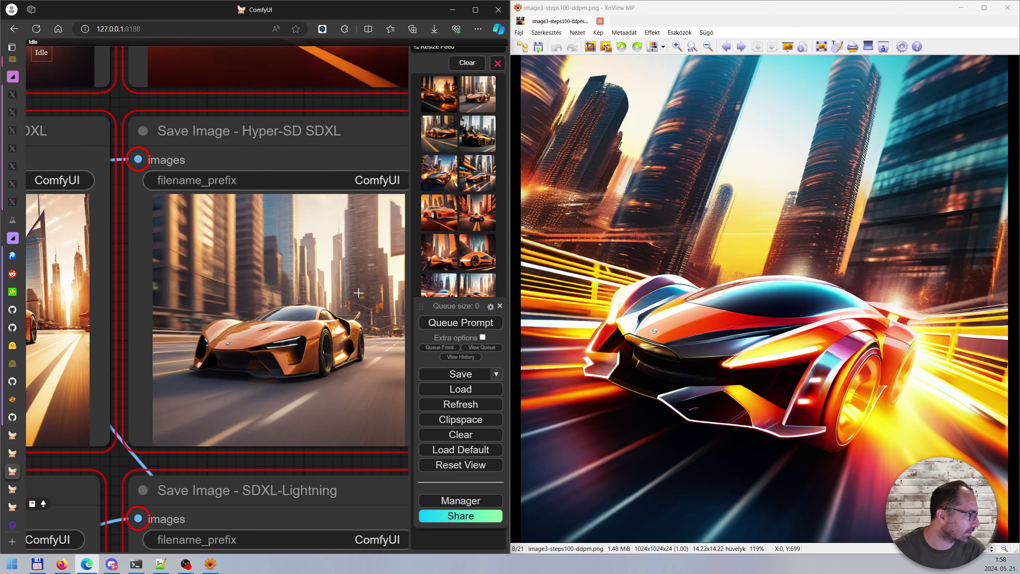
# Step: Inspect the SD 1.5 car image, including its rear wing and skyline, beside the Hunyuan-DiT car
pyautogui.scroll(-6, 349, 289)
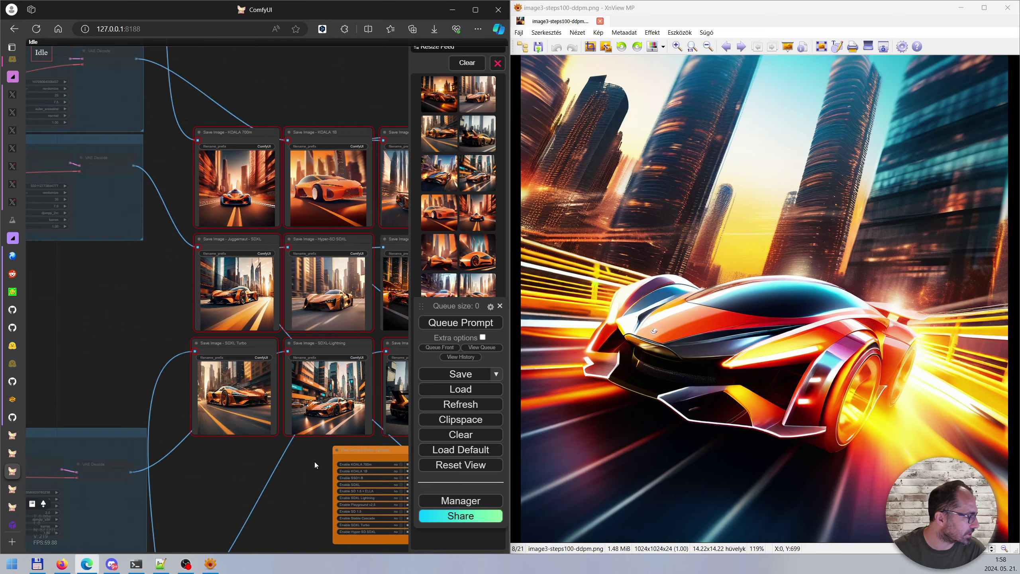
pyautogui.scroll(10, 291, 465)
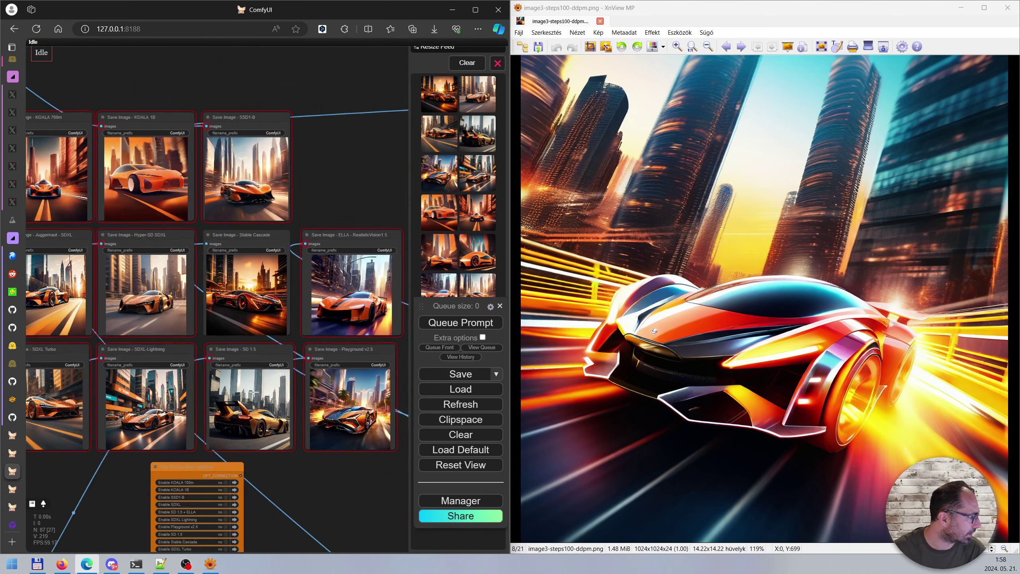
pyautogui.scroll(1, 291, 465)
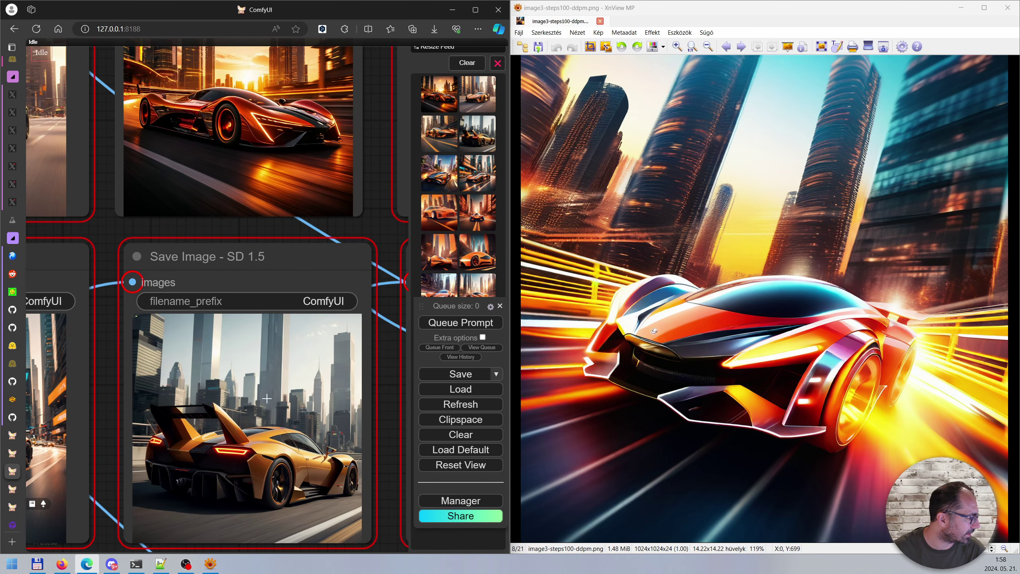
pyautogui.scroll(3, 269, 463)
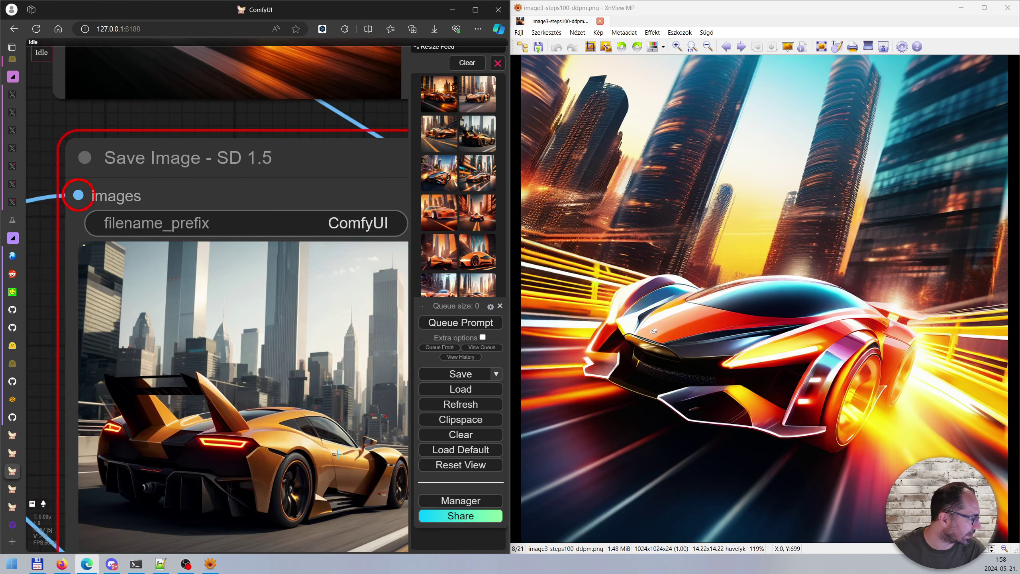
pyautogui.scroll(-7, 316, 364)
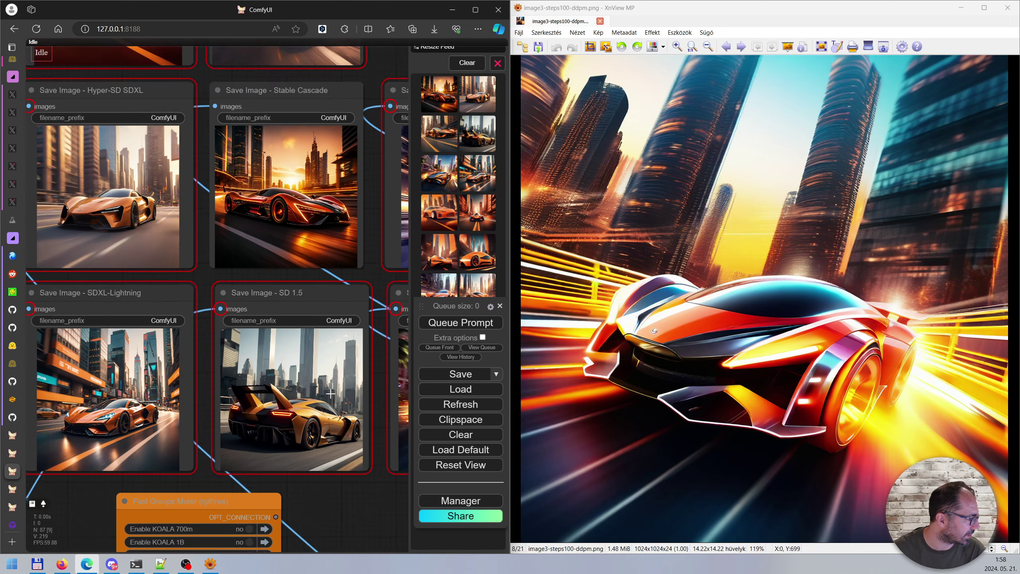
# Step: Inspect the Playground v2.5 car image up close for comparison with the 100-step DDPM Hunyuan-DiT car
pyautogui.moveTo(374, 489); pyautogui.dragTo(175, 485)
pyautogui.scroll(5, 220, 411)
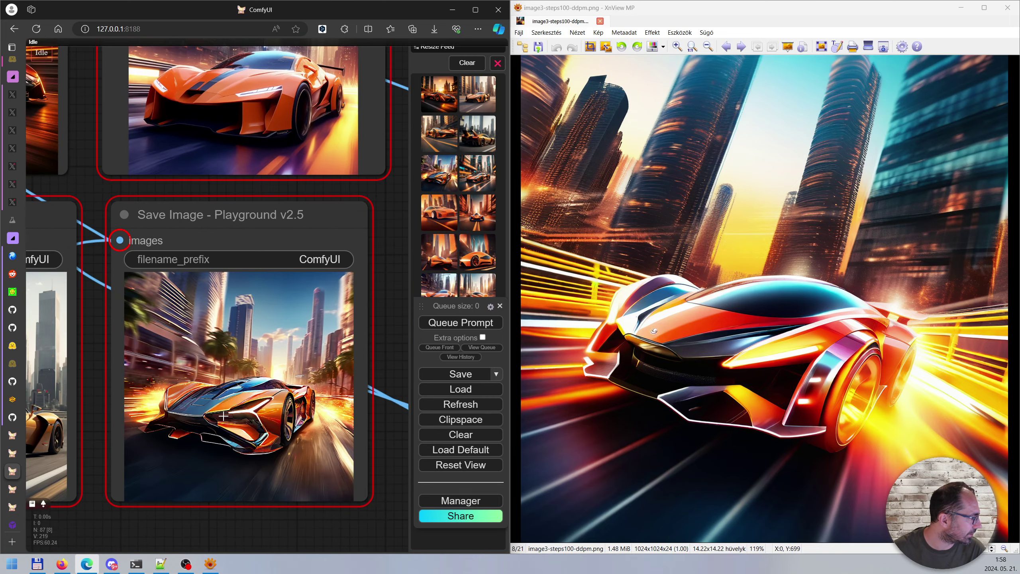
pyautogui.scroll(1, 220, 411)
pyautogui.scroll(2, 221, 406)
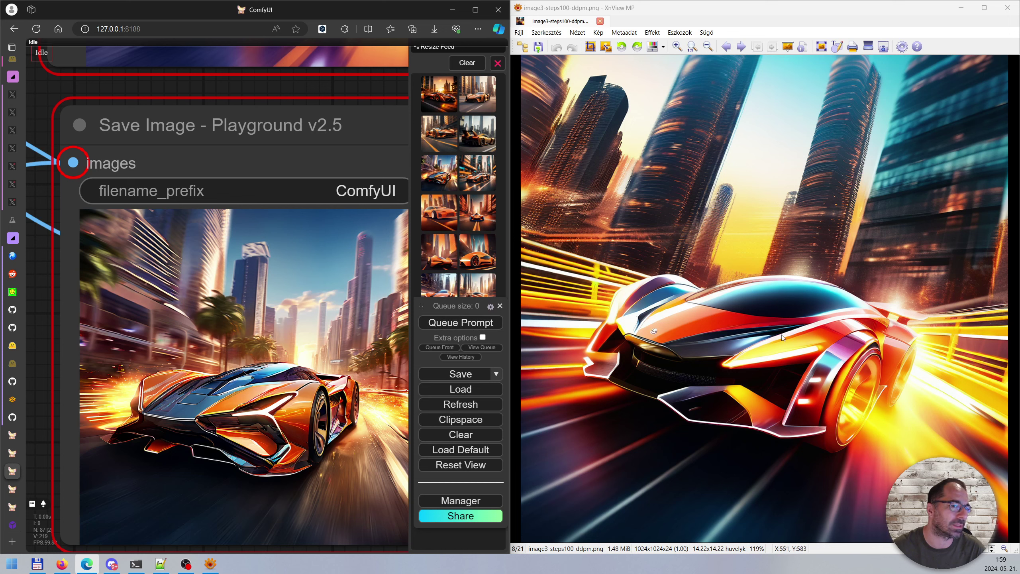
pyautogui.scroll(-1, 722, 312)
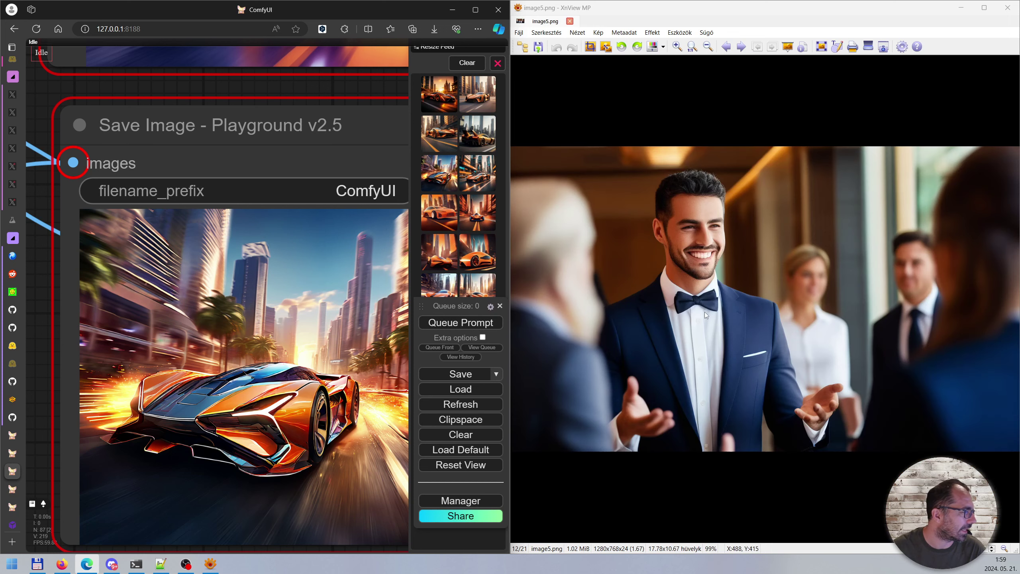
pyautogui.scroll(1, 705, 312)
pyautogui.scroll(-7, 222, 208)
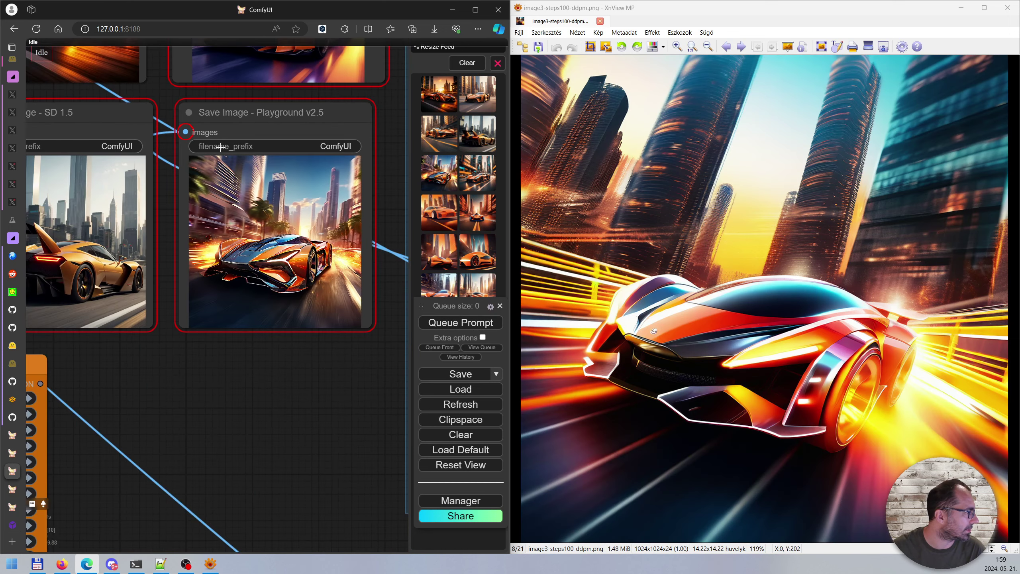
# Step: Inspect the ELLA - RealisticVision1.5 car image up close beside the Hunyuan-DiT car
pyautogui.moveTo(197, 189); pyautogui.dragTo(217, 344)
pyautogui.scroll(2, 255, 309)
pyautogui.scroll(4, 256, 310)
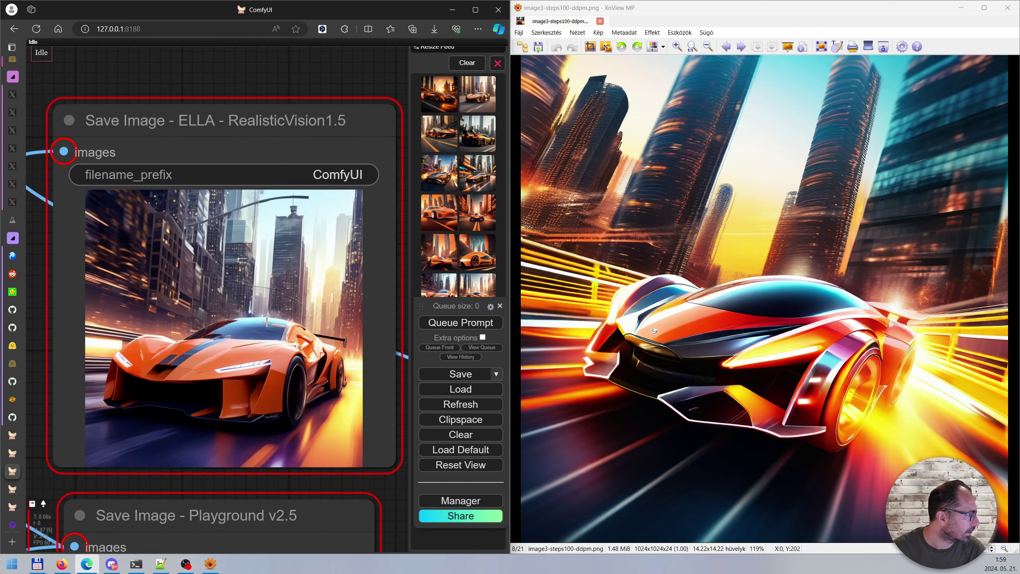
pyautogui.scroll(-5, 276, 323)
pyautogui.scroll(7, 275, 322)
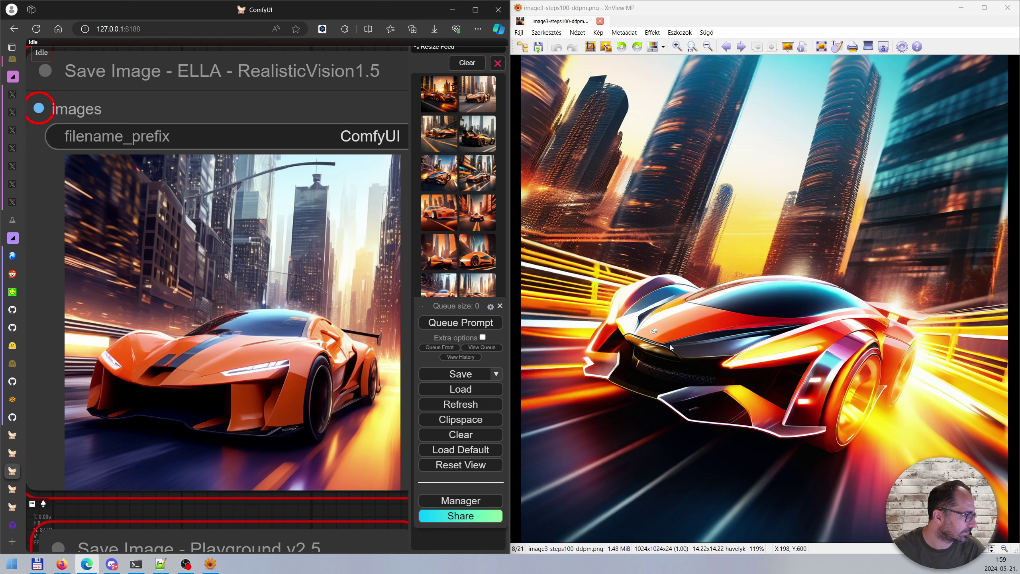
pyautogui.scroll(-1, 290, 348)
pyautogui.scroll(-5, 289, 348)
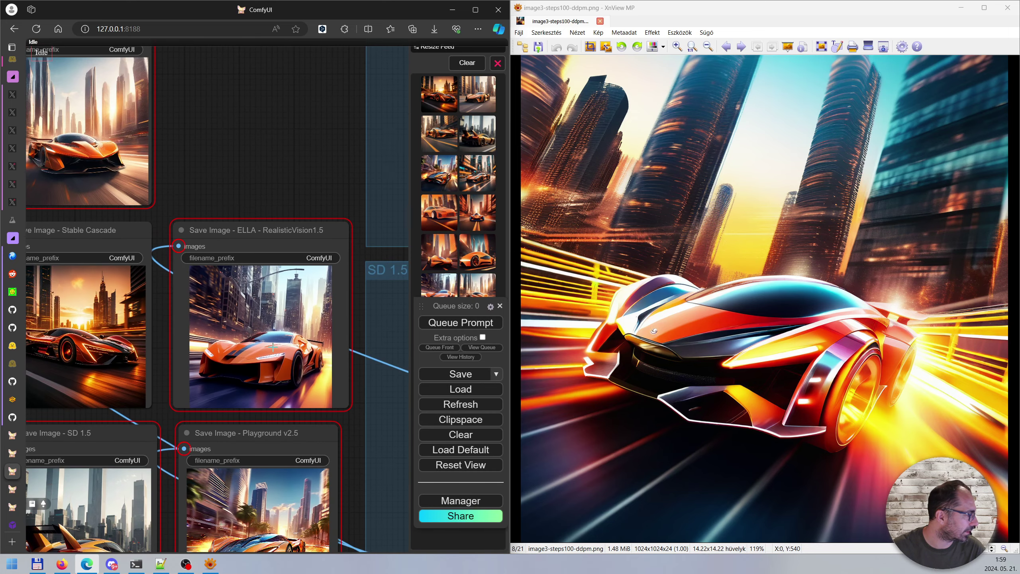
# Step: Examine the Stable Cascade car image's bodywork, wheels and sunset skyline against the Hunyuan-DiT car
pyautogui.moveTo(241, 150); pyautogui.dragTo(367, 144)
pyautogui.scroll(9, 227, 339)
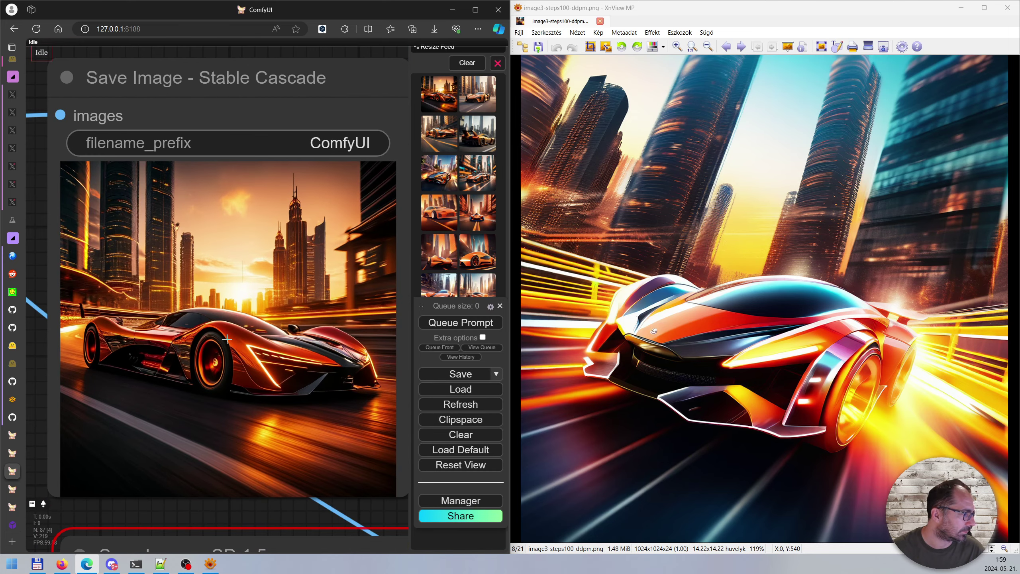
pyautogui.scroll(-10, 227, 339)
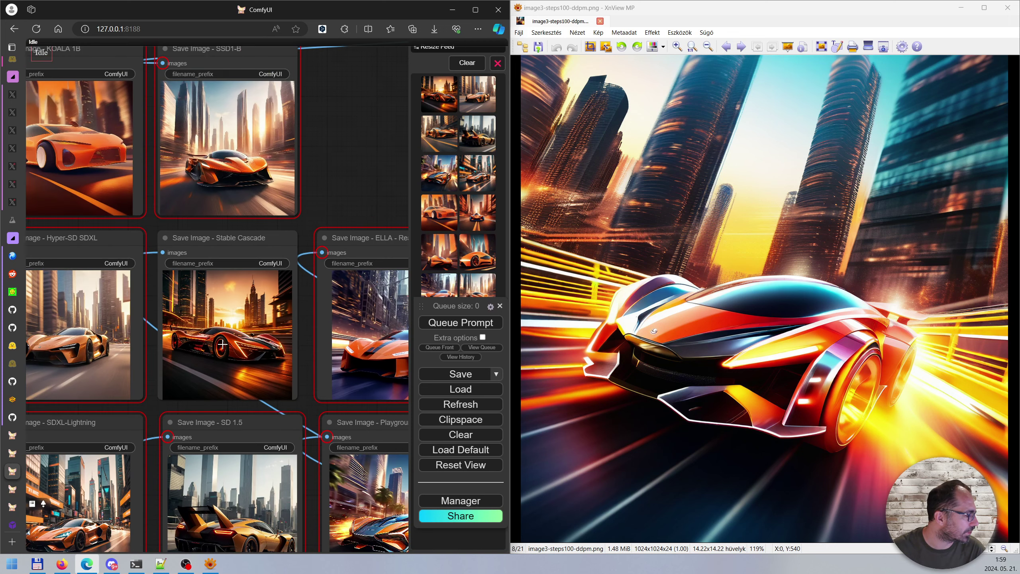
# Step: Review the grid of car images from all the models beside the Hunyuan-DiT car
pyautogui.moveTo(267, 542); pyautogui.dragTo(252, 497)
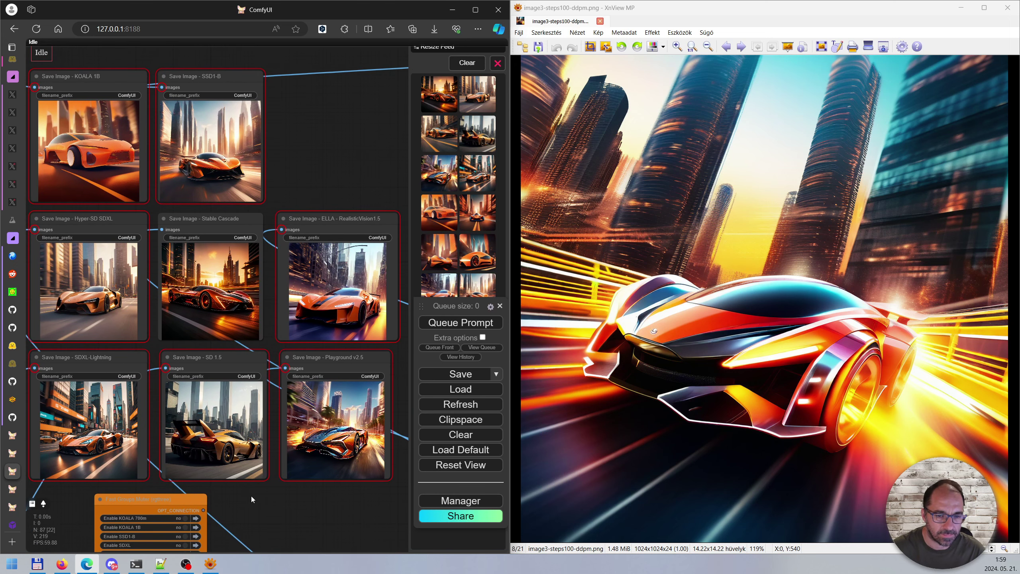
pyautogui.moveTo(252, 496)
pyautogui.mouseDown()
pyautogui.moveTo(280, 499)
pyautogui.moveTo(250, 501)
pyautogui.mouseUp()
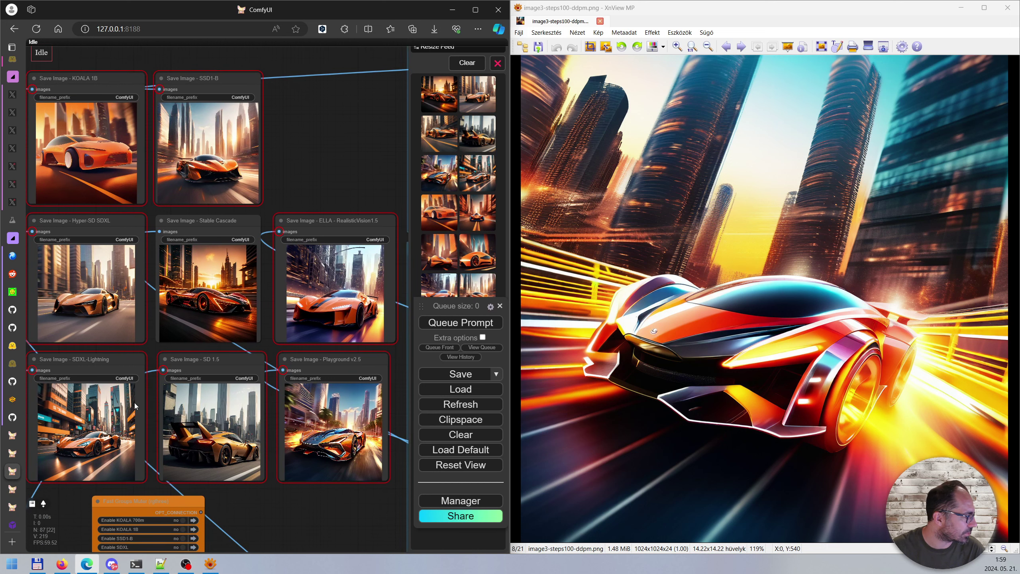
pyautogui.moveTo(89, 519); pyautogui.dragTo(189, 444)
pyautogui.moveTo(248, 435); pyautogui.dragTo(264, 333)
# Step: Look again at the Playground v2.5 car among the neighbouring model results
pyautogui.scroll(3, 363, 534)
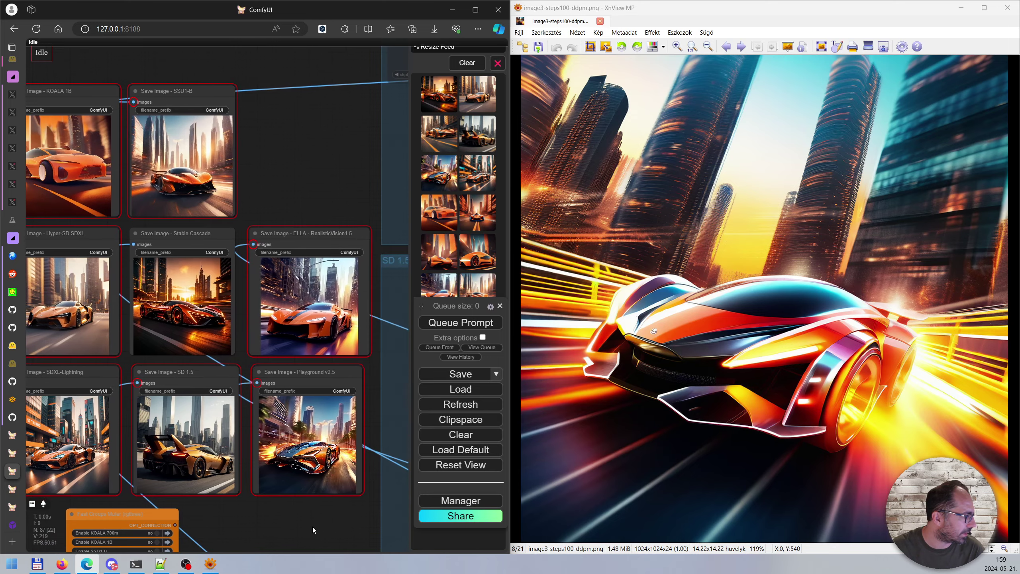
pyautogui.scroll(4, 332, 455)
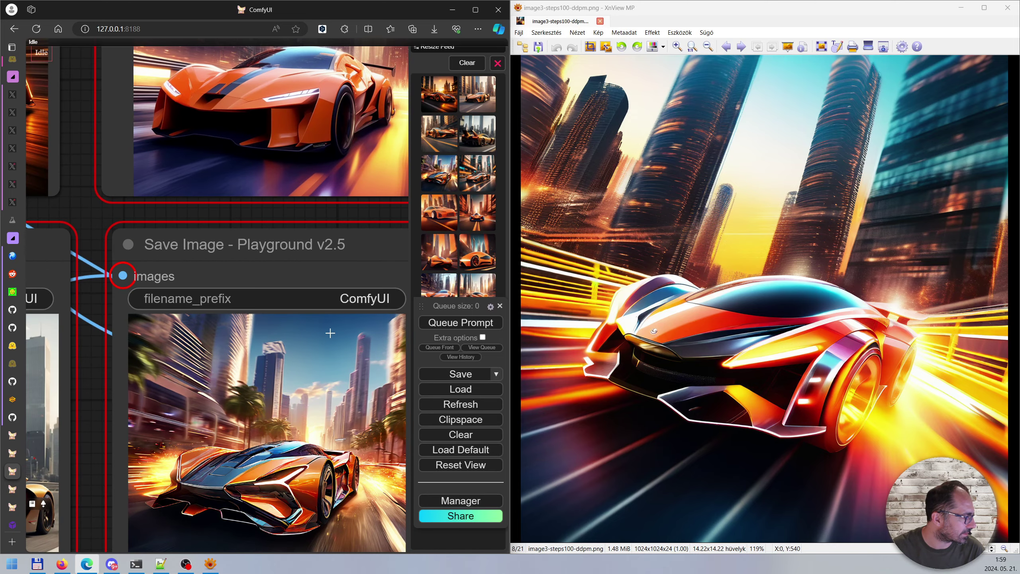
pyautogui.scroll(-5, 311, 349)
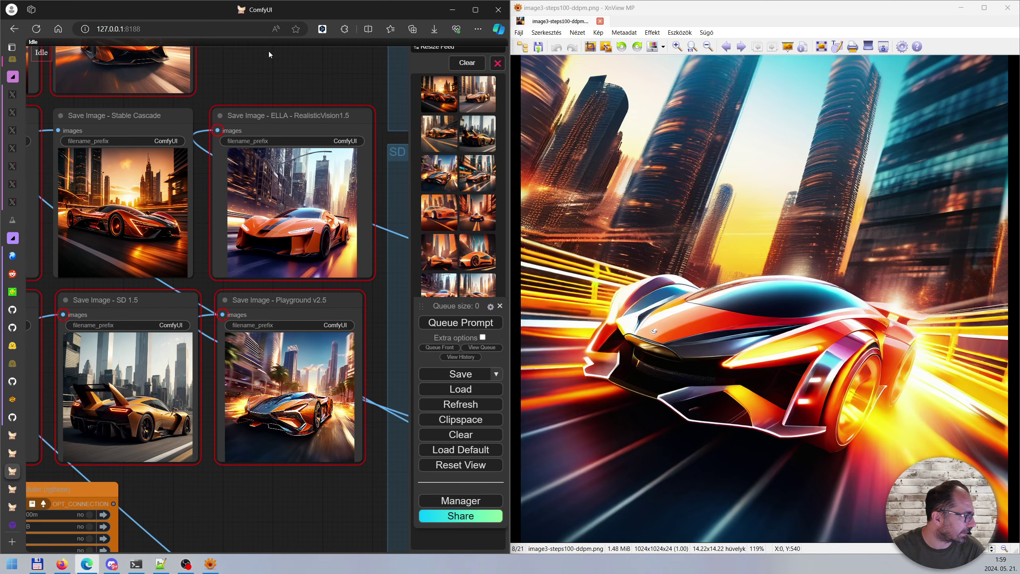
# Step: Return to a close view of the Stable Cascade car and compare it with the Hunyuan-DiT car
pyautogui.moveTo(287, 74); pyautogui.dragTo(318, 106)
pyautogui.scroll(8, 196, 284)
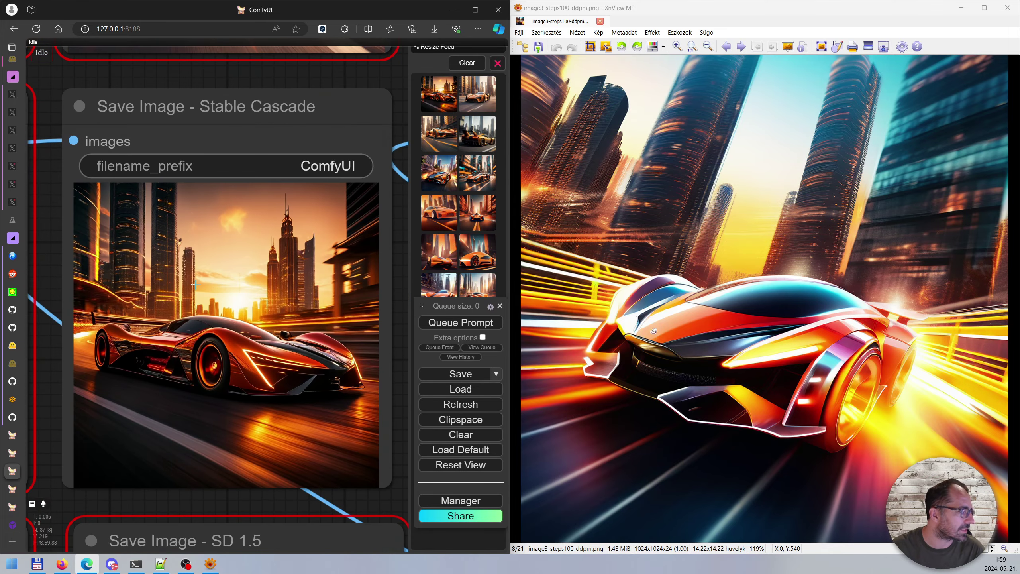
pyautogui.scroll(1, 197, 284)
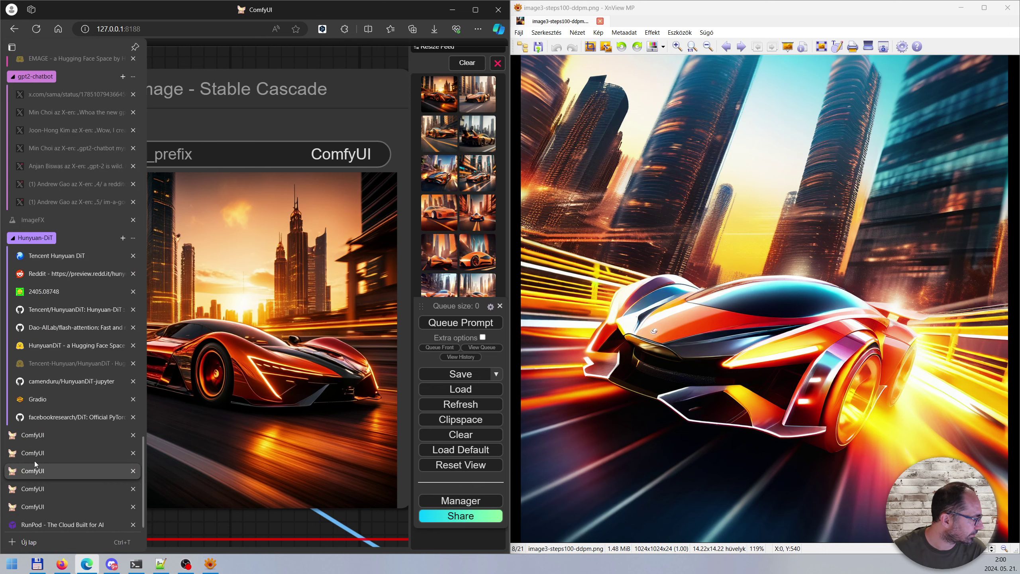
pyautogui.click(36, 435)
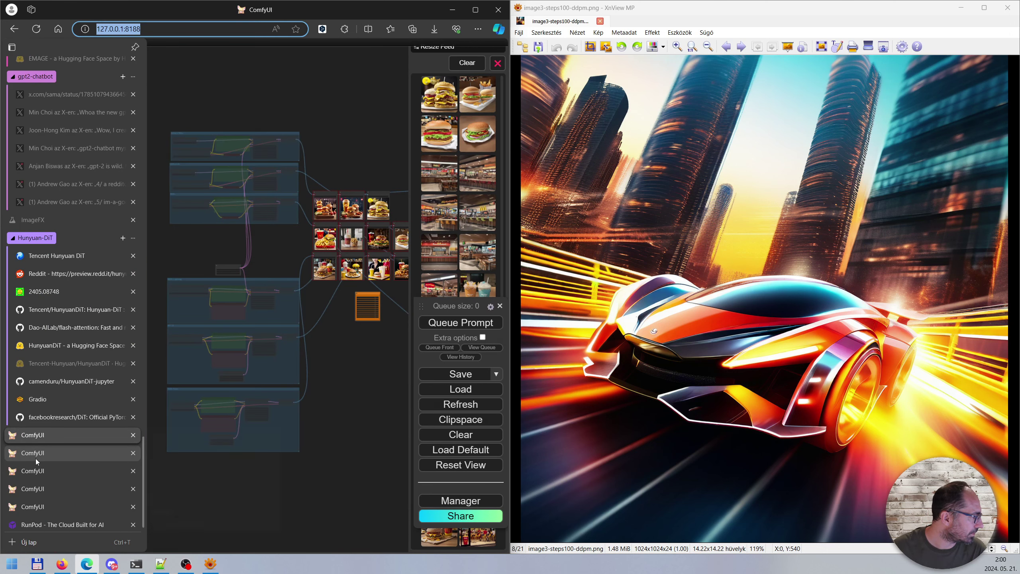
pyautogui.moveTo(37, 462)
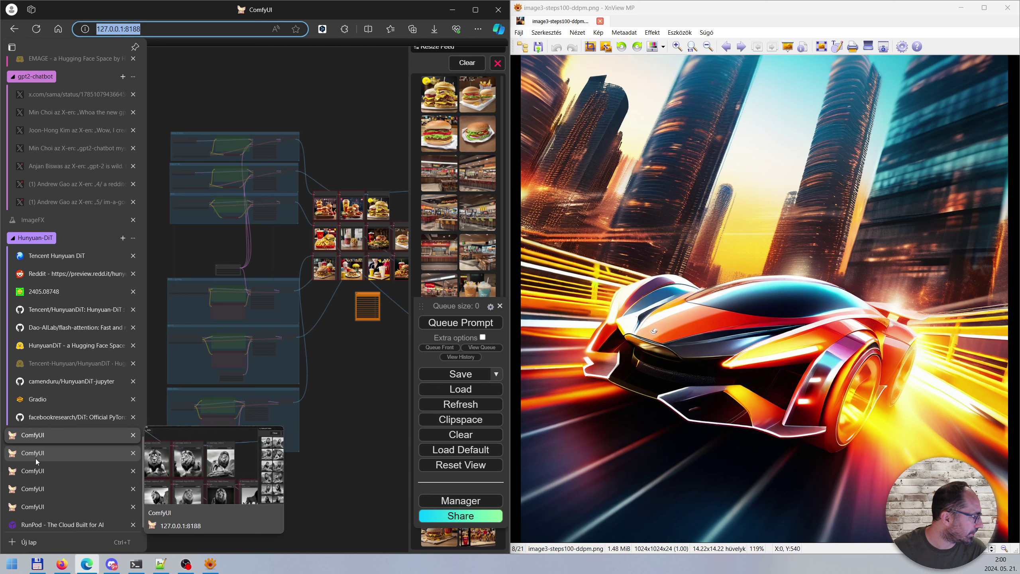
pyautogui.click(48, 478)
# Step: View the 100-step DPMMS Hunyuan-DiT car beside the Stable Cascade car and advance the viewer to image4-steps50.png
pyautogui.scroll(-1, 897, 241)
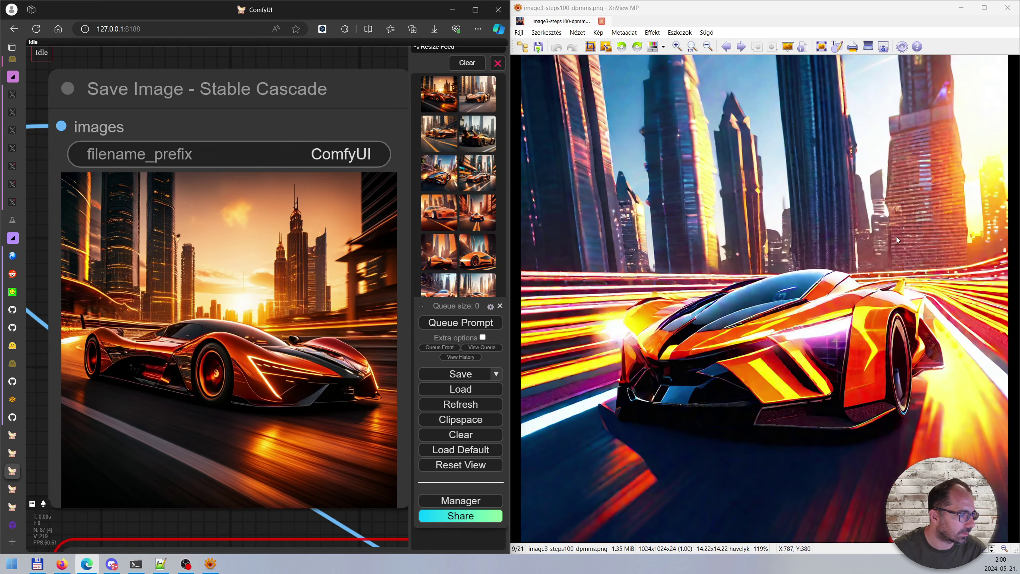
pyautogui.scroll(-1, 819, 261)
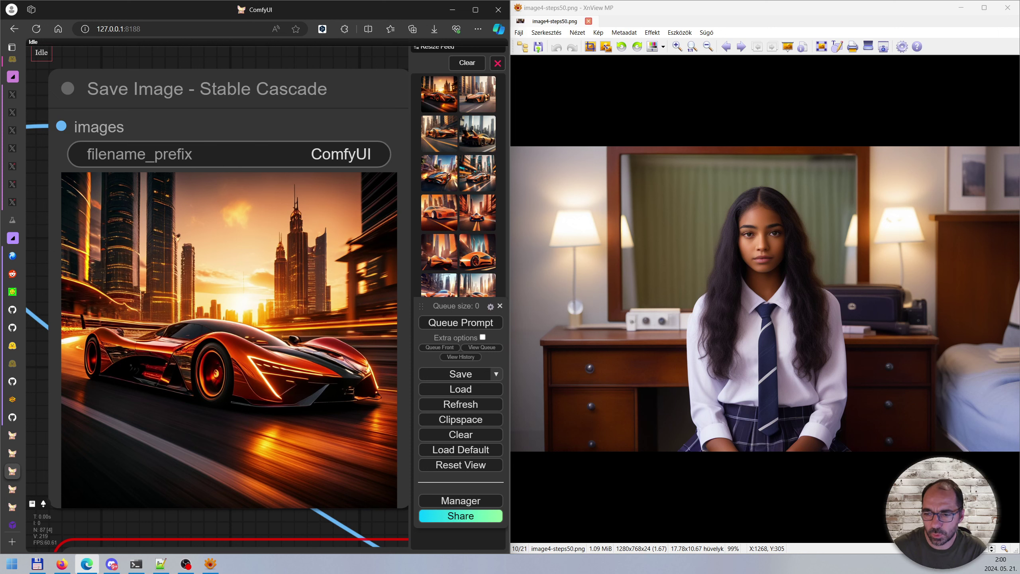
# Step: Examine the face, hair and school uniform of the seated student in image4-steps50.png up close
pyautogui.click(828, 236)
pyautogui.click(851, 247)
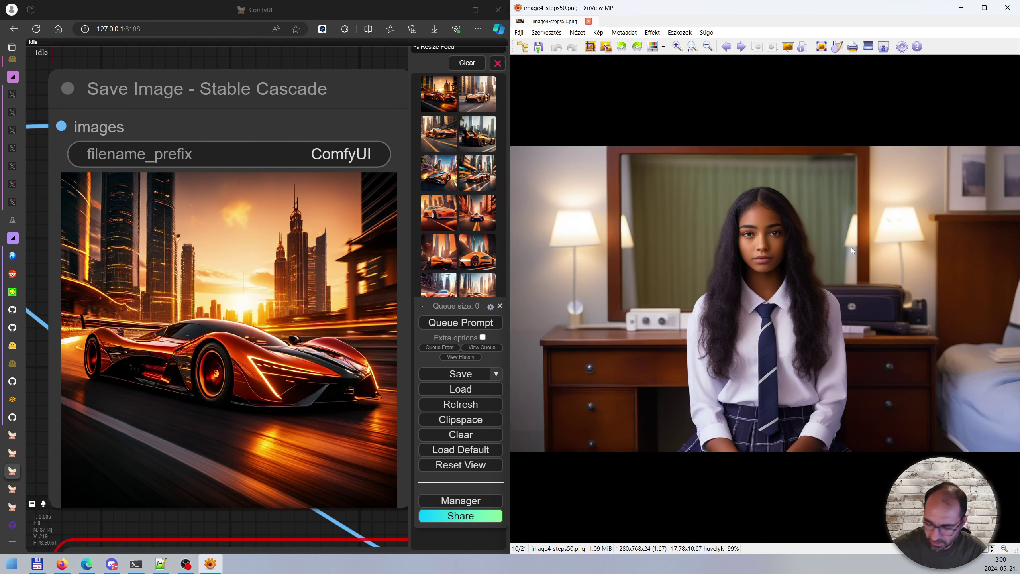
pyautogui.scroll(5, 852, 247)
pyautogui.scroll(-2, 851, 245)
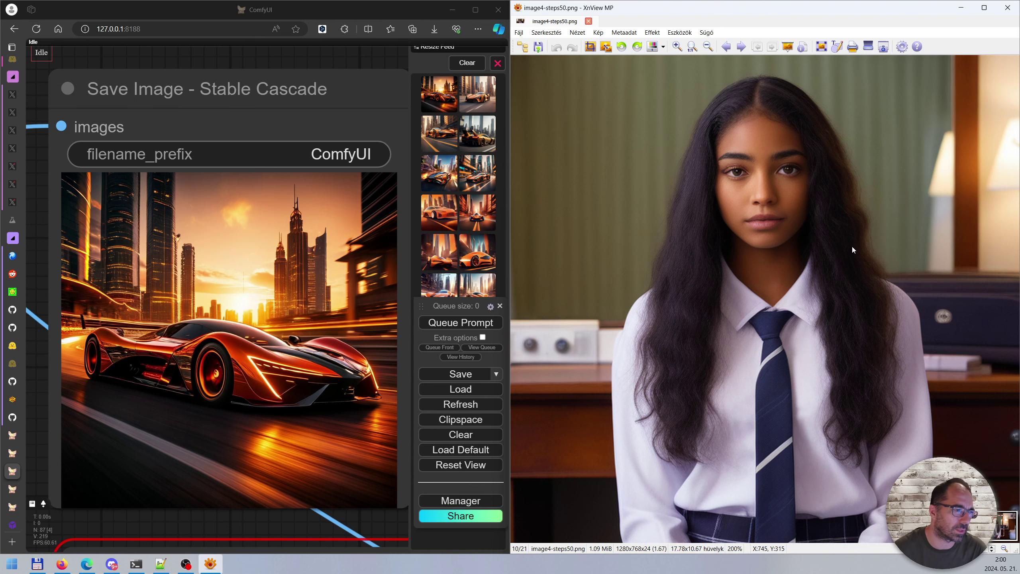
# Step: Display the next image4 picture, a schoolgirl seated in a decorated room, for comparison with image4-steps50.png
pyautogui.press('pageup')
pyautogui.press('pagedown')
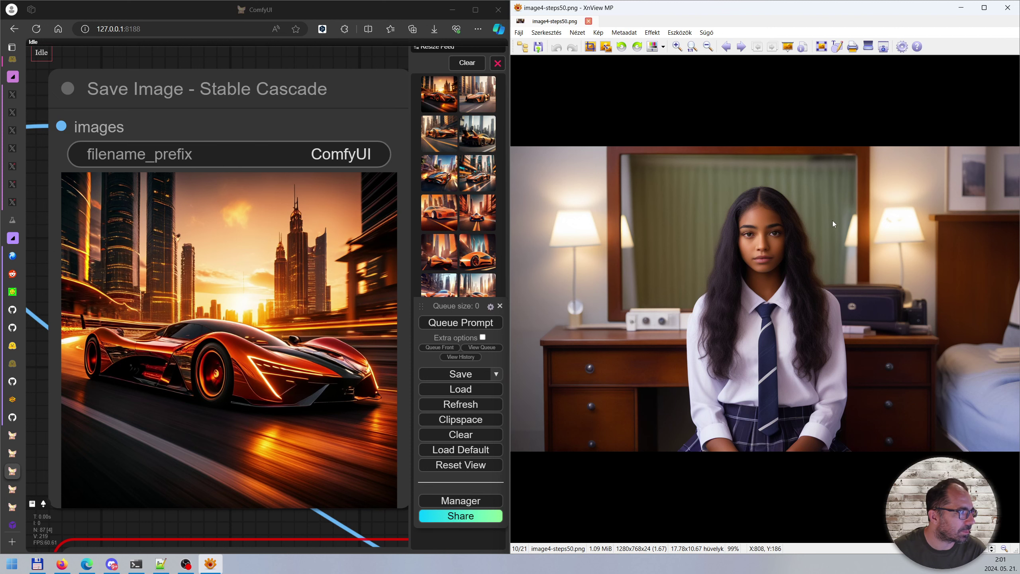
pyautogui.press('pagedown')
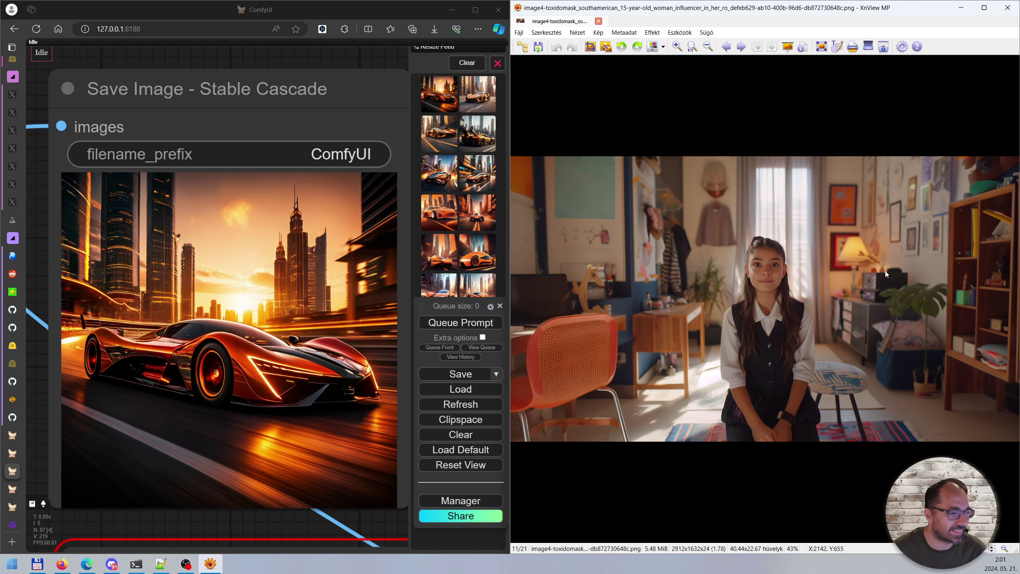
# Step: Compare the two image4 schoolgirl pictures by flipping between them, and switch to the browser
pyautogui.press('pageup')
pyautogui.press('pagedown')
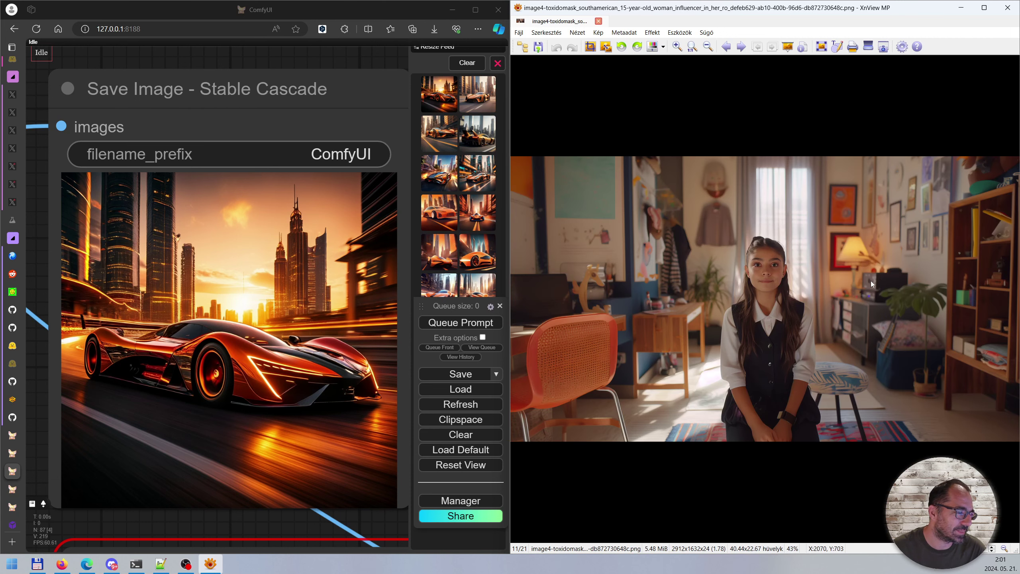
pyautogui.click(265, 422)
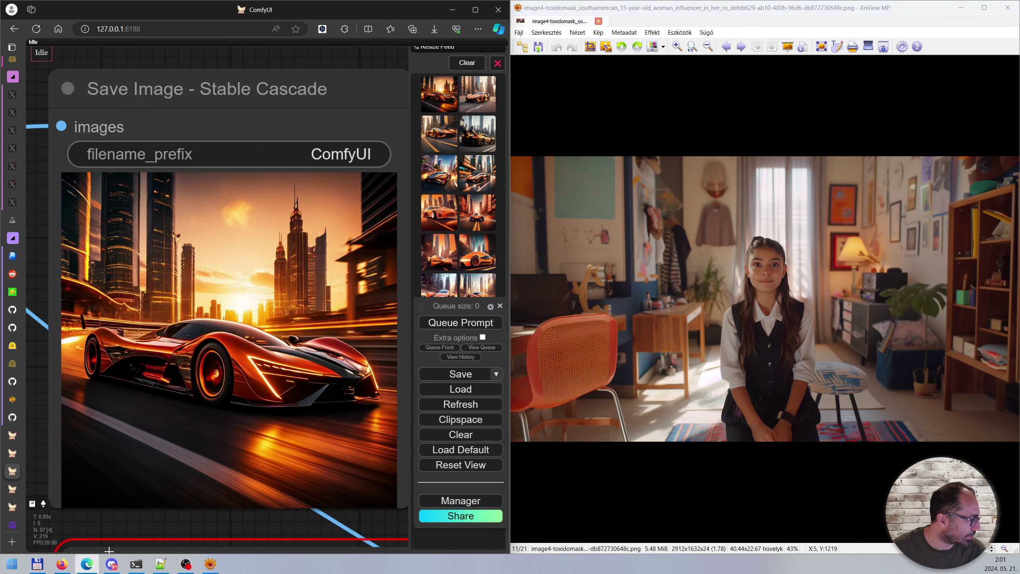
pyautogui.moveTo(16, 389)
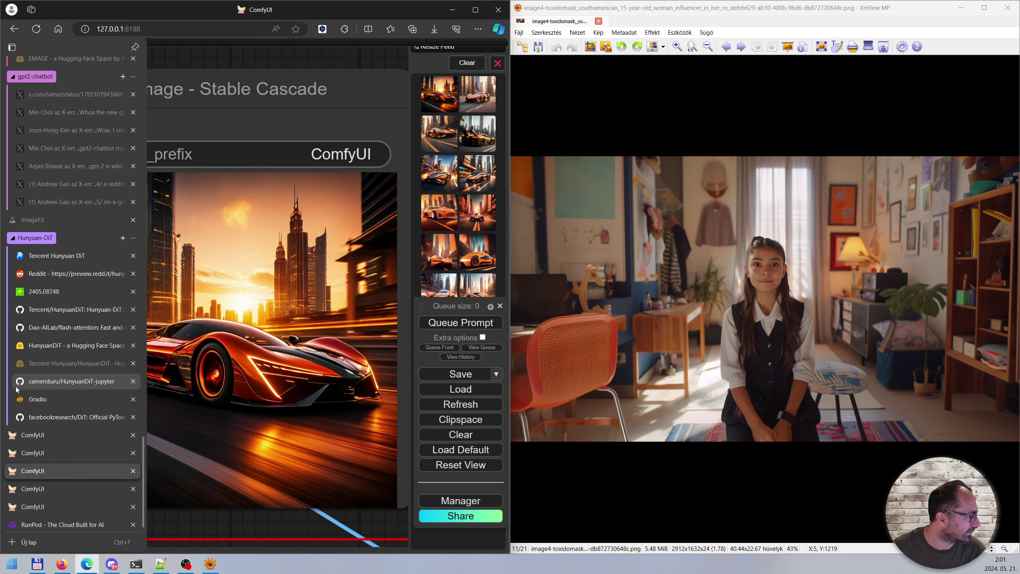
# Step: Open the arXiv paper 2405.08748 and review the metric headings of the model comparison in Table 1 on page 16
pyautogui.click(50, 309)
pyautogui.click(53, 294)
pyautogui.scroll(-20, 370, 336)
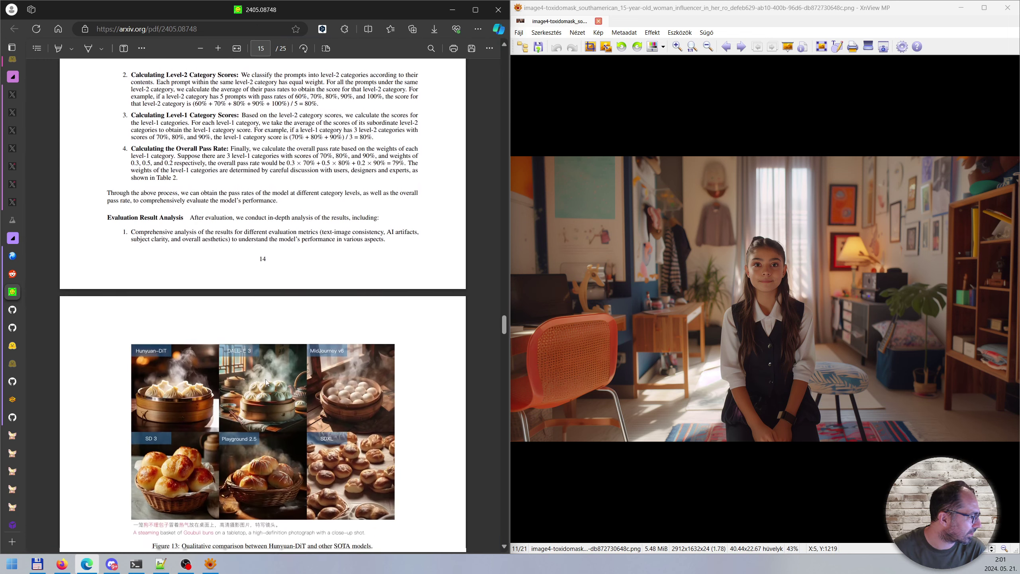
pyautogui.scroll(-10, 255, 377)
pyautogui.scroll(4, 261, 383)
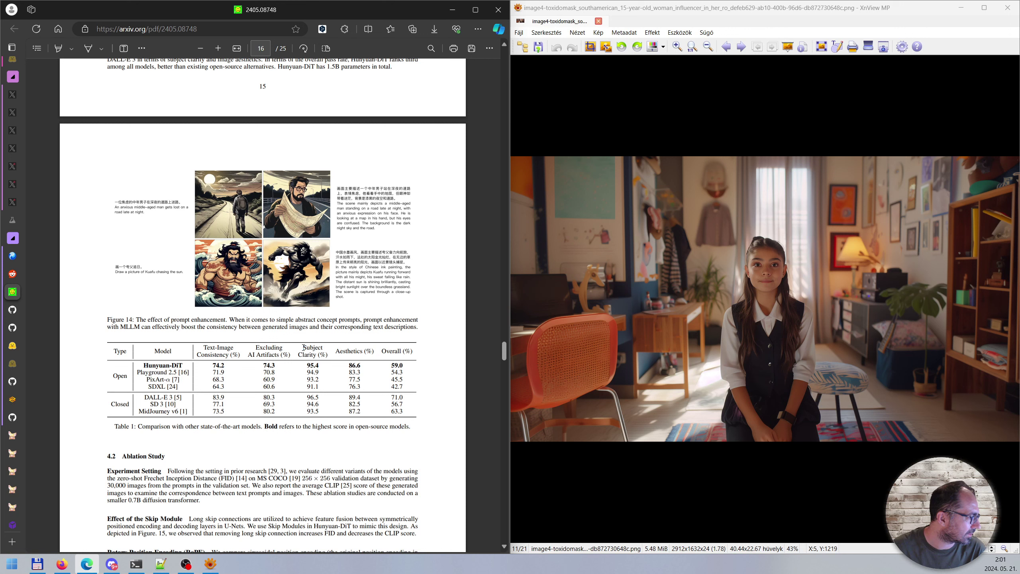
pyautogui.tripleClick(304, 347)
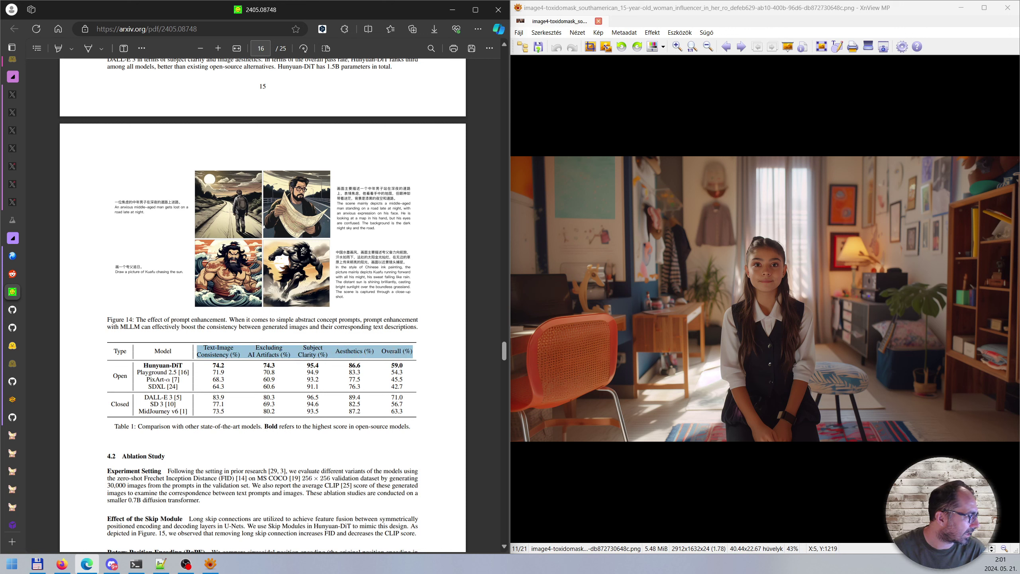
pyautogui.hotkey('alt', 'Tab')
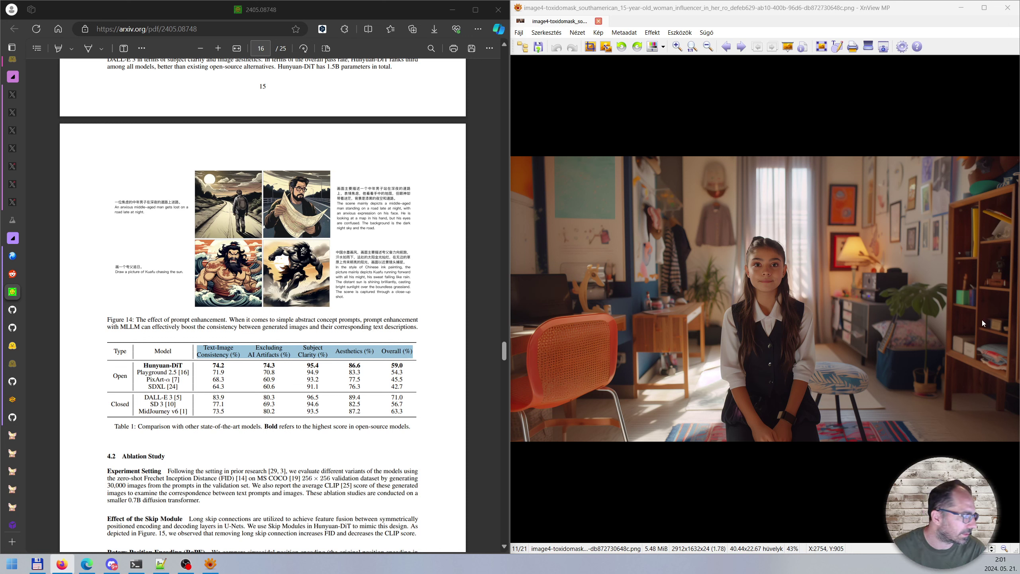
pyautogui.click(404, 356)
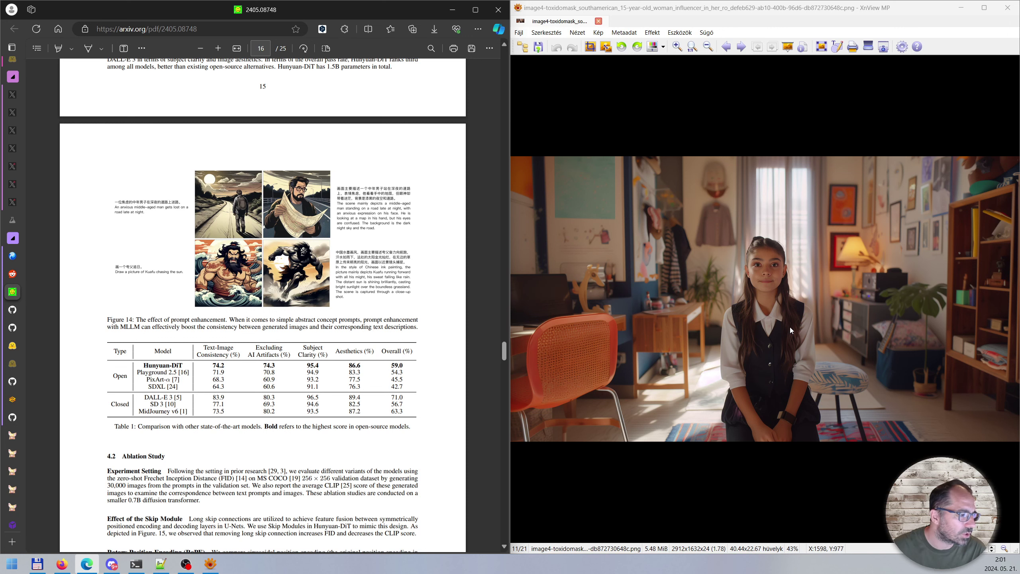
# Step: In XnView MP, examine the schoolgirl in the decorated room up close and return to image4-steps50.png
pyautogui.scroll(1, 790, 328)
pyautogui.scroll(-1, 834, 323)
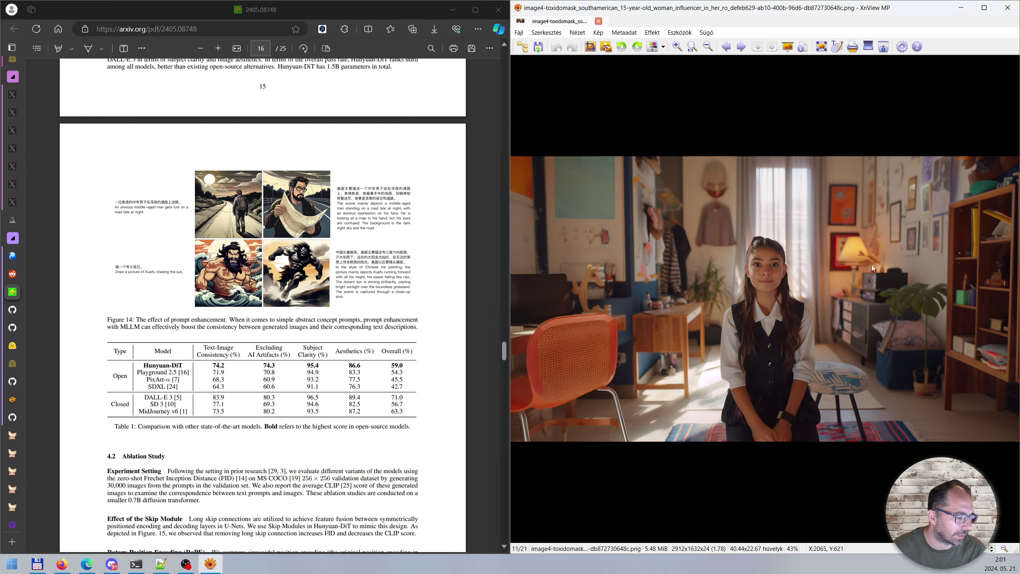
pyautogui.hotkey('ctrl', '0')
pyautogui.press('+')
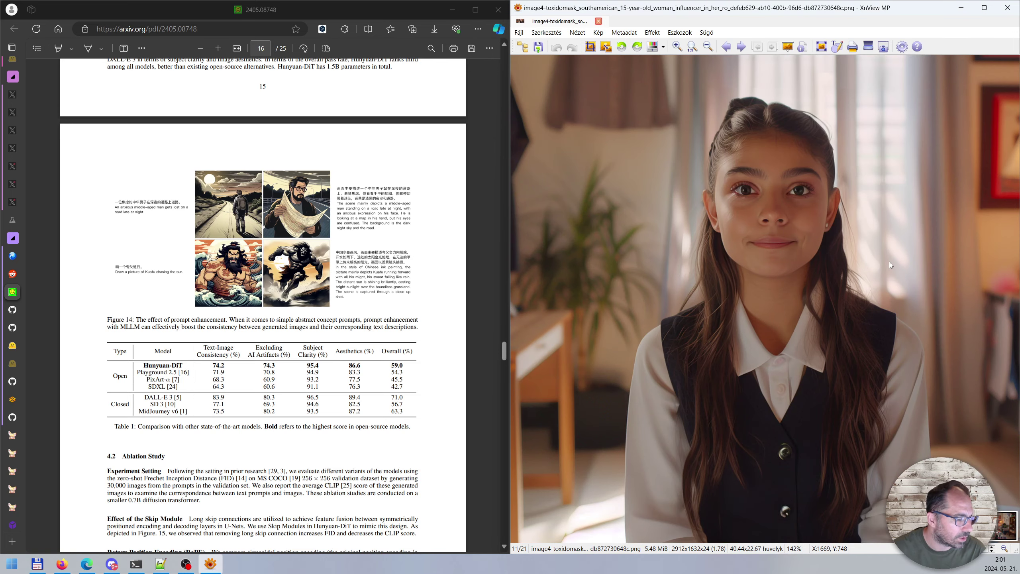
pyautogui.scroll(3, 890, 261)
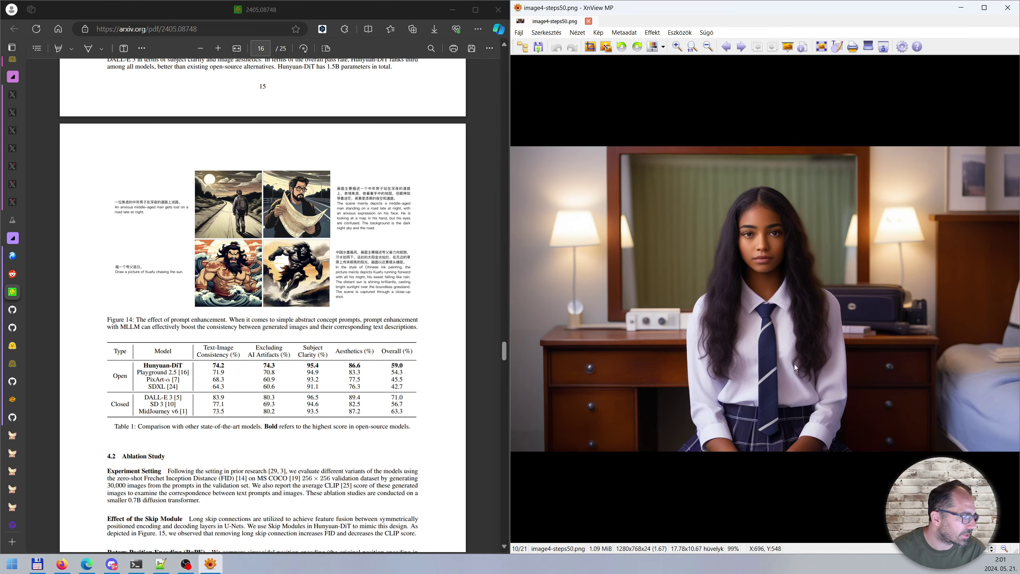
# Step: Zoom into image4-steps50.png and examine the desk drawers, the objects on the desk and the student's face
pyautogui.press('+')
pyautogui.press('+')
pyautogui.press('+')
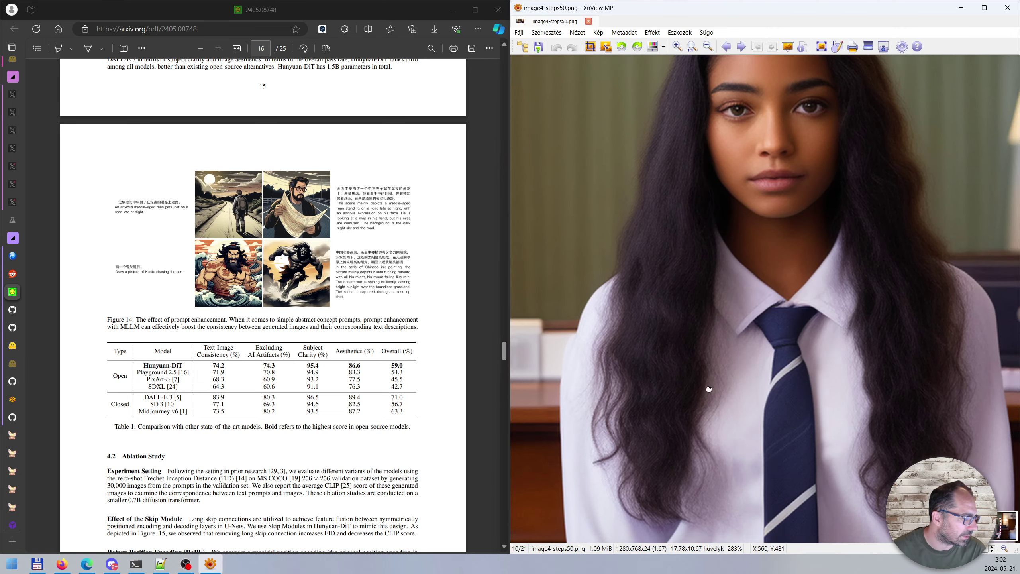
pyautogui.moveTo(710, 389); pyautogui.dragTo(719, 252)
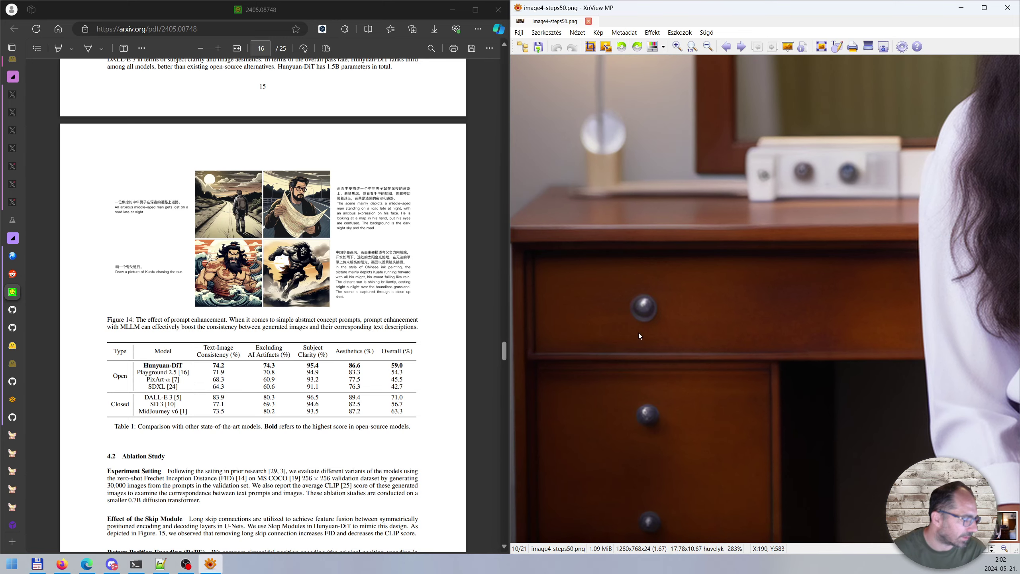
pyautogui.moveTo(600, 190); pyautogui.dragTo(607, 450)
pyautogui.moveTo(640, 188); pyautogui.dragTo(429, 363)
pyautogui.moveTo(692, 278); pyautogui.dragTo(637, 266)
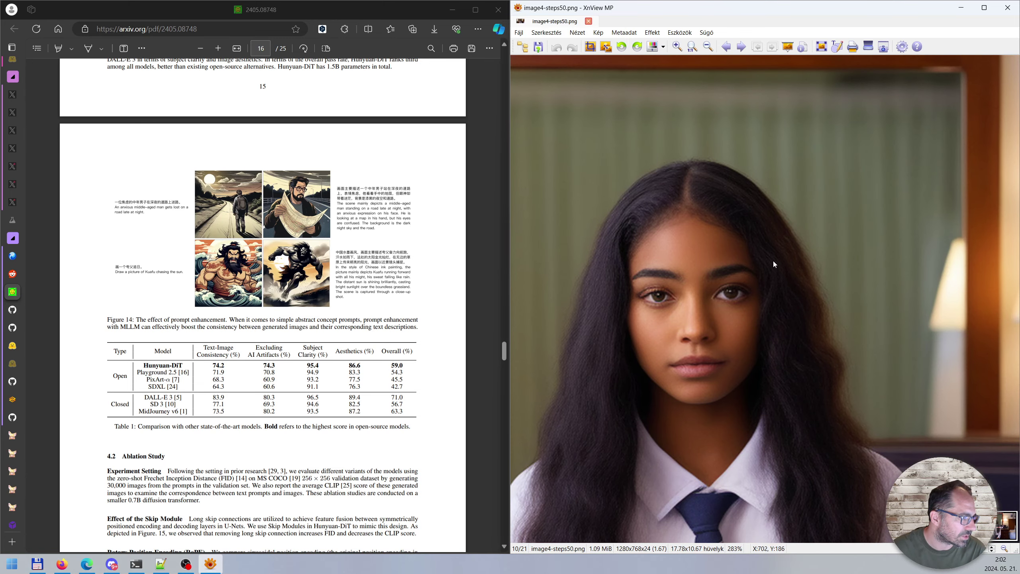
# Step: Examine the student's hair, the lamp and the dark case on the desk in image4-steps50.png, and restore the full view
pyautogui.moveTo(614, 436); pyautogui.dragTo(627, 257)
pyautogui.moveTo(884, 281); pyautogui.dragTo(643, 282)
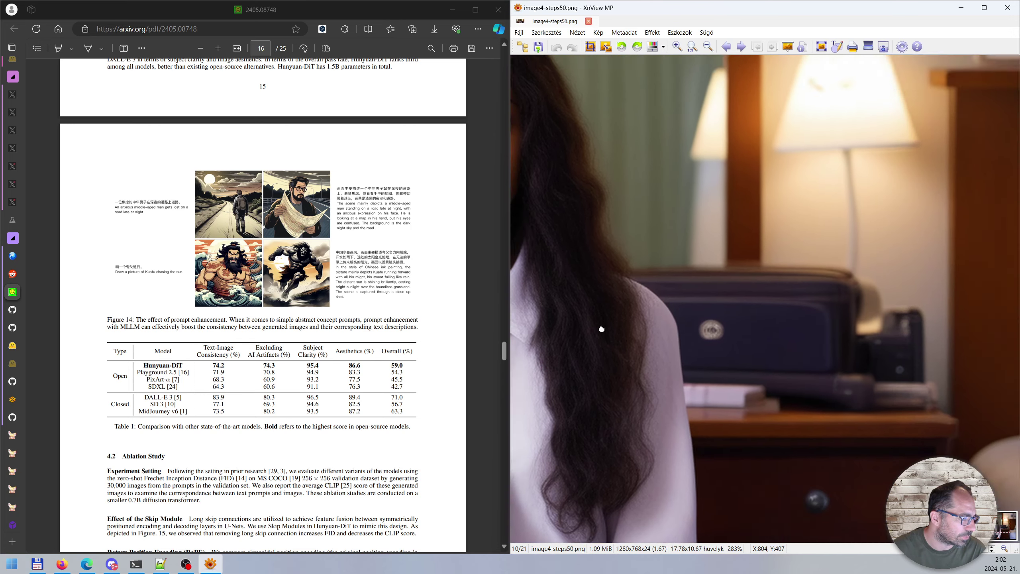
pyautogui.moveTo(824, 301); pyautogui.dragTo(700, 300)
pyautogui.press('/')
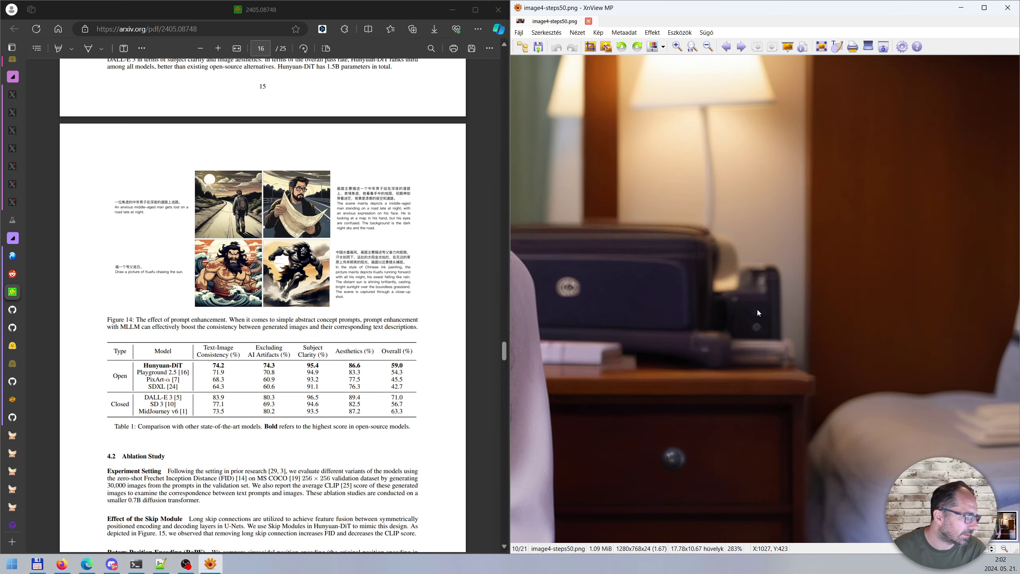
pyautogui.scroll(-1, 757, 309)
pyautogui.scroll(1, 760, 318)
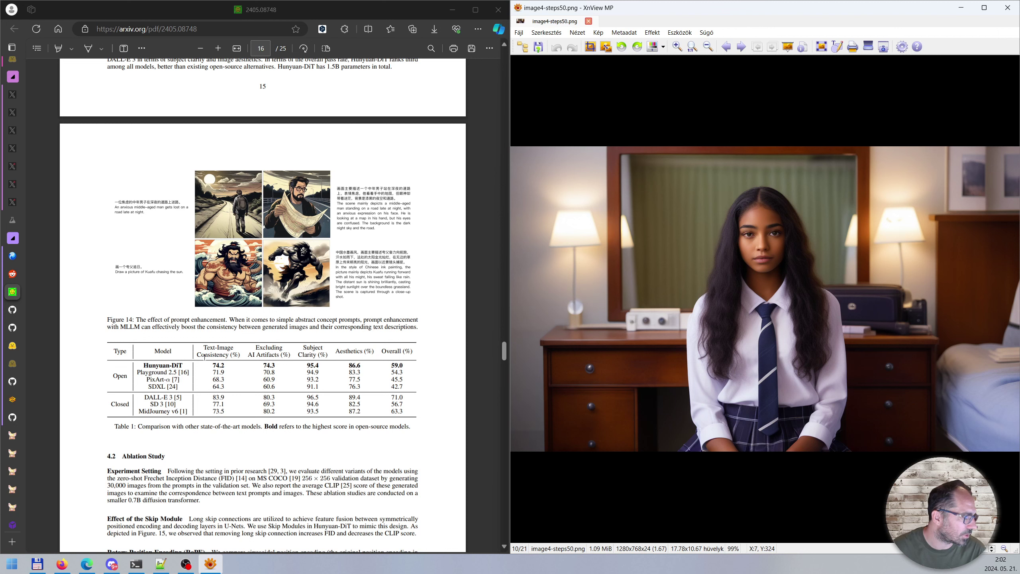
# Step: Review the closed-model rows of Table 1 in the paper against the image4-steps50.png portrait
pyautogui.moveTo(111, 406); pyautogui.dragTo(225, 400)
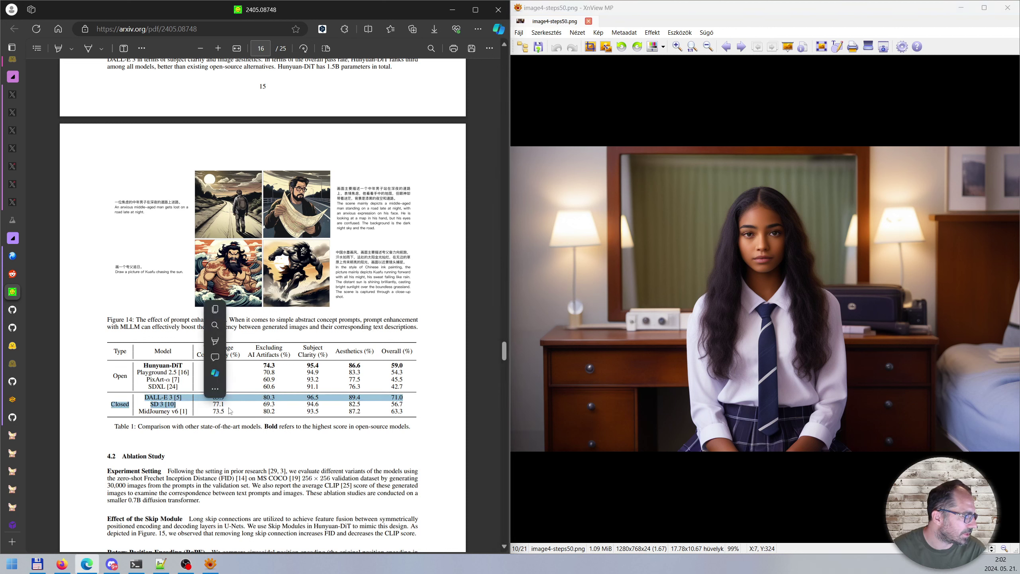
pyautogui.click(253, 405)
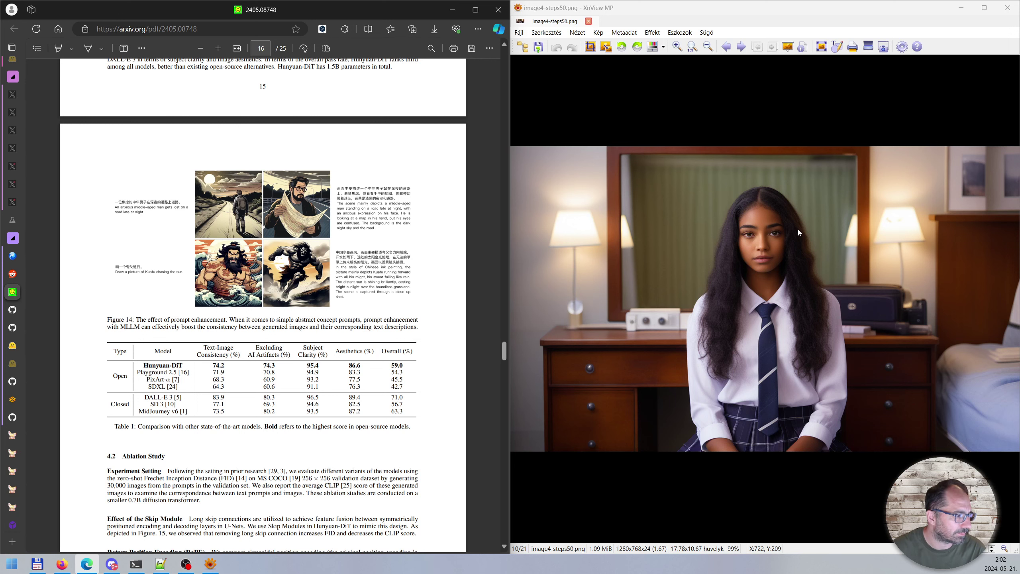
pyautogui.scroll(-1, 778, 251)
pyautogui.scroll(1, 777, 282)
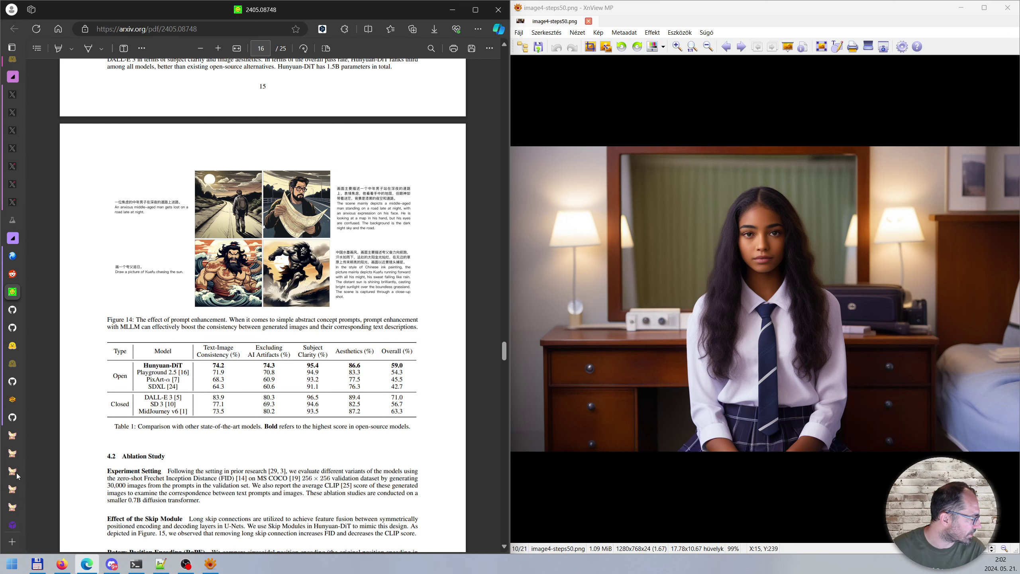
# Step: Return to the ComfyUI workflow with the Stable Cascade car result and maximise the browser window
pyautogui.moveTo(14, 472)
pyautogui.click(45, 488)
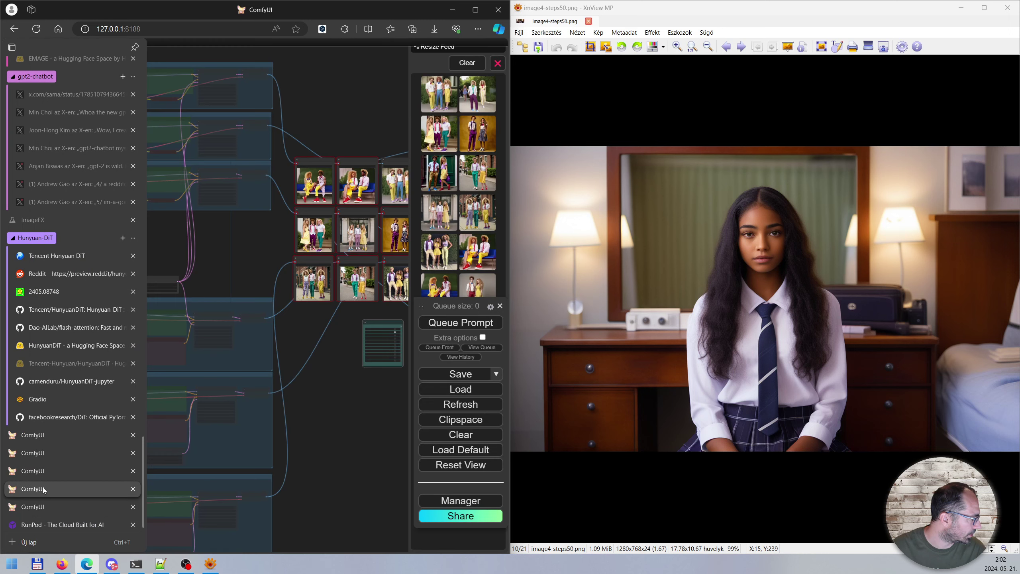
pyautogui.click(41, 472)
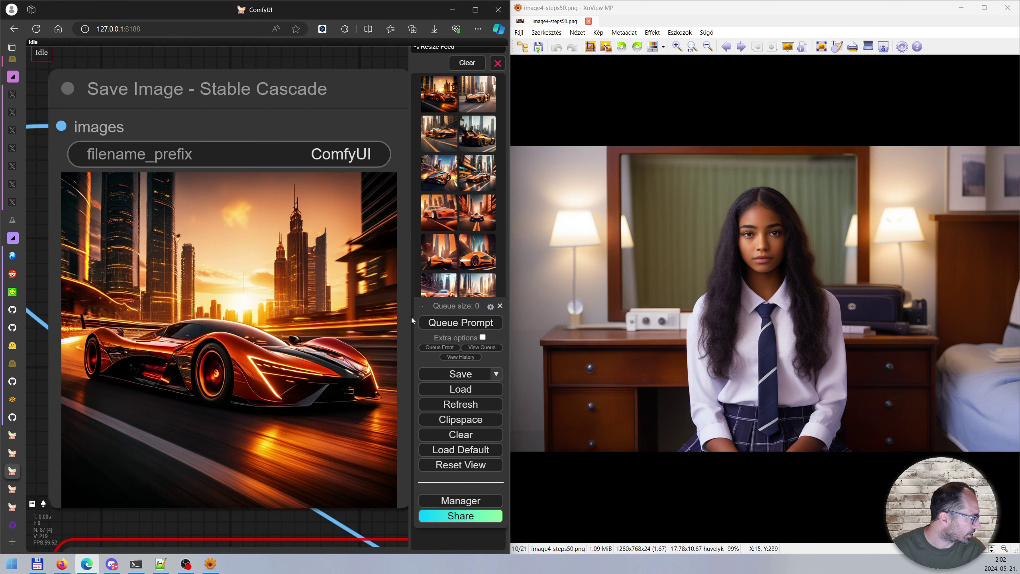
pyautogui.click(475, 9)
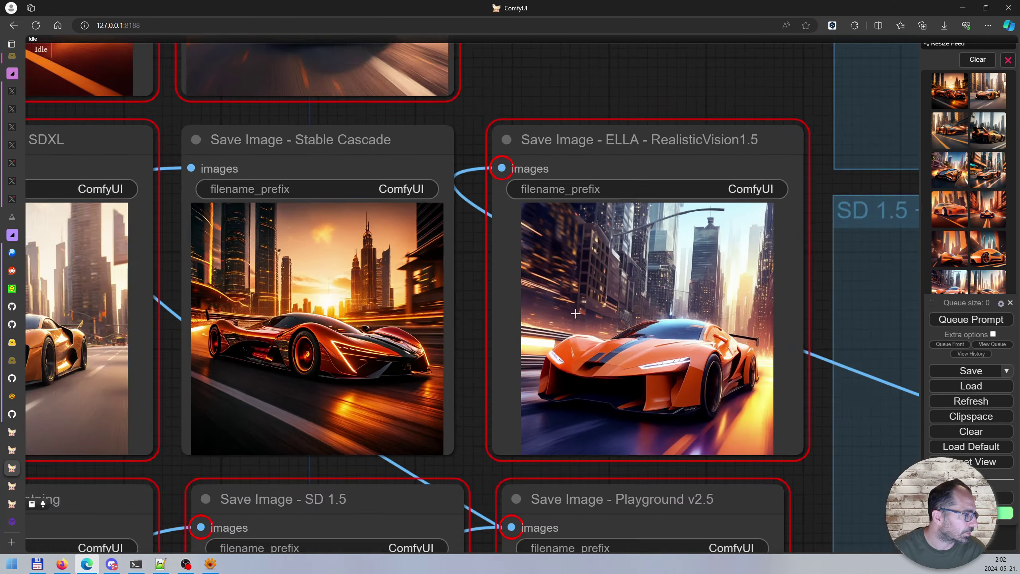
# Step: Enable only the SD 1.5 group in the Fast Groups Muter, queue the prompt, and view all the car results together
pyautogui.scroll(-15, 582, 301)
pyautogui.moveTo(590, 222); pyautogui.dragTo(586, 188)
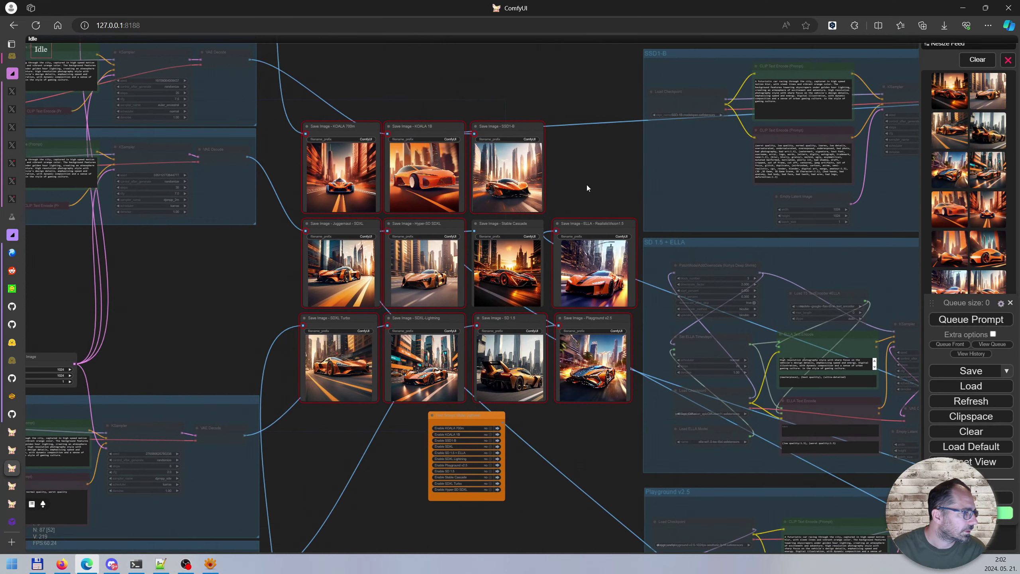
pyautogui.scroll(-6, 588, 448)
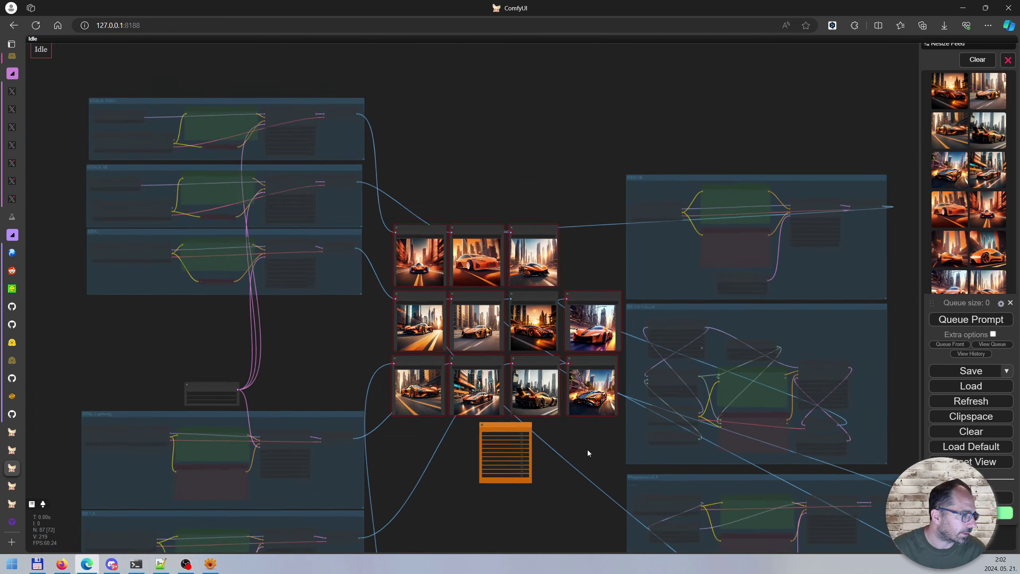
pyautogui.moveTo(577, 506); pyautogui.dragTo(507, 420)
pyautogui.scroll(8, 507, 417)
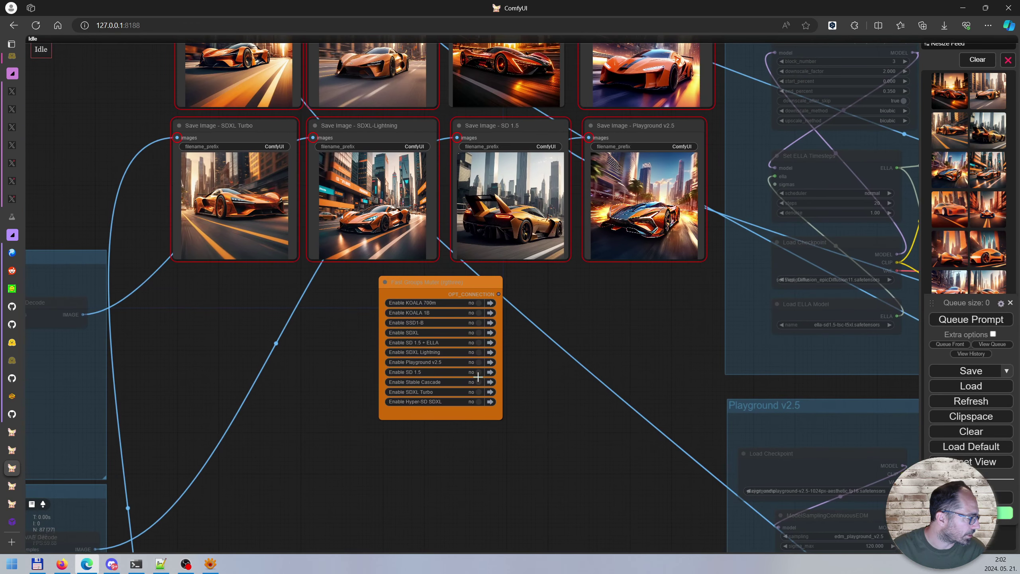
pyautogui.click(477, 374)
pyautogui.click(972, 319)
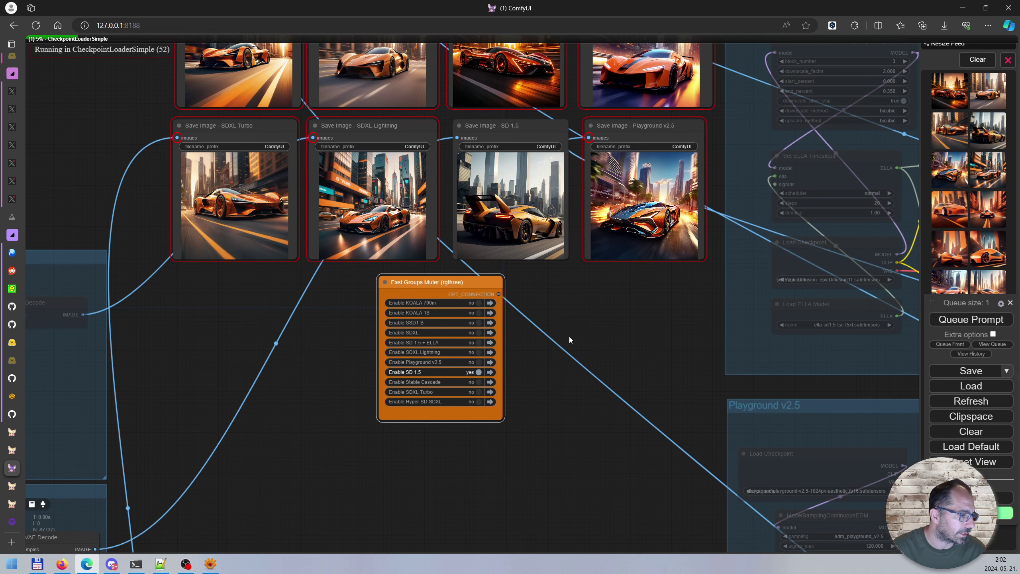
pyautogui.scroll(-2, 611, 322)
pyautogui.scroll(-2, 611, 323)
pyautogui.moveTo(641, 335); pyautogui.dragTo(651, 420)
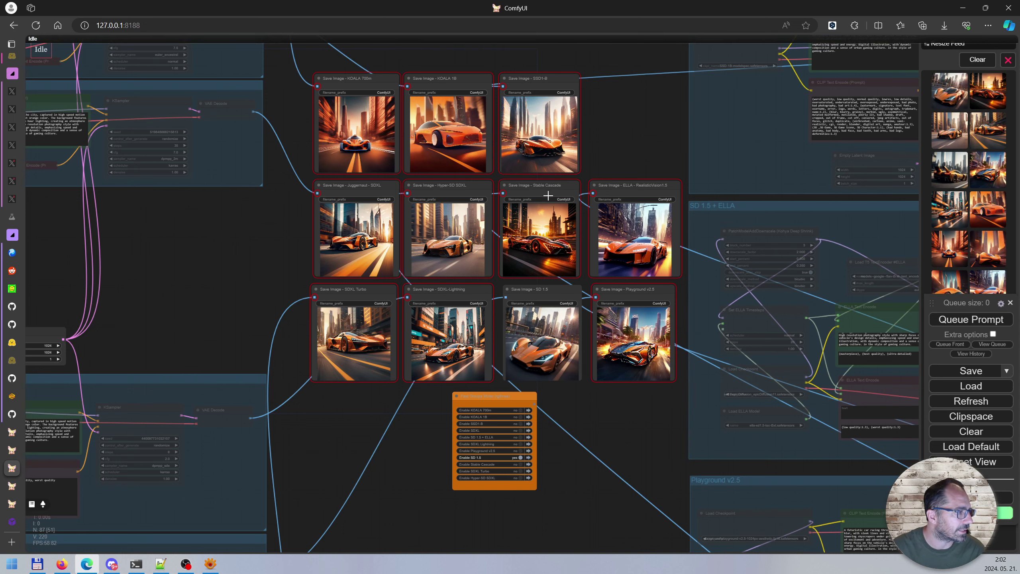
# Step: Open another ComfyUI session at 127.0.0.1:8188 in a new browser tab
pyautogui.hotkey('ctrl', 'l')
pyautogui.hotkey('ctrl', 'c')
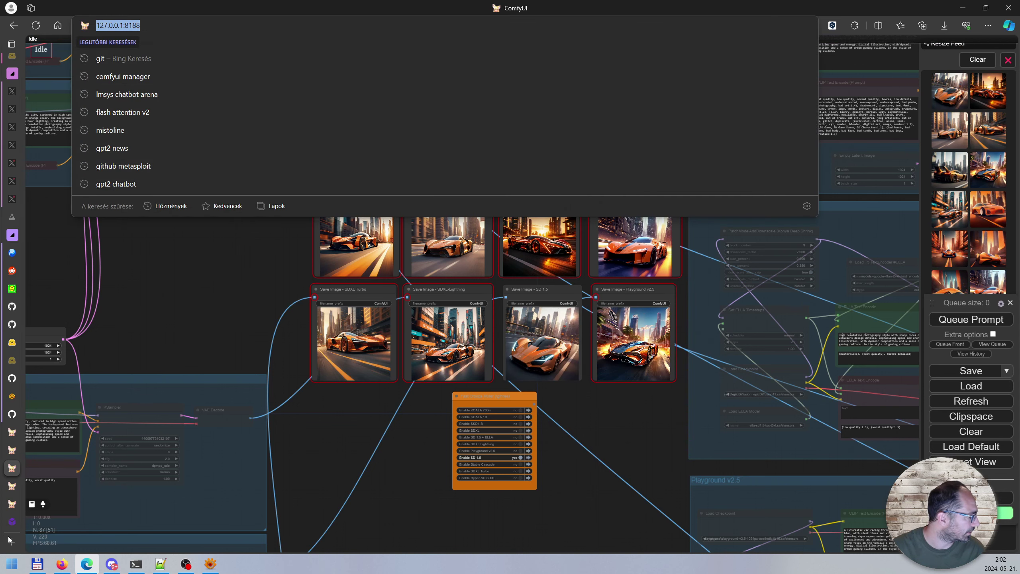
pyautogui.click(11, 540)
pyautogui.hotkey('ctrl', 'v')
pyautogui.press('Return')
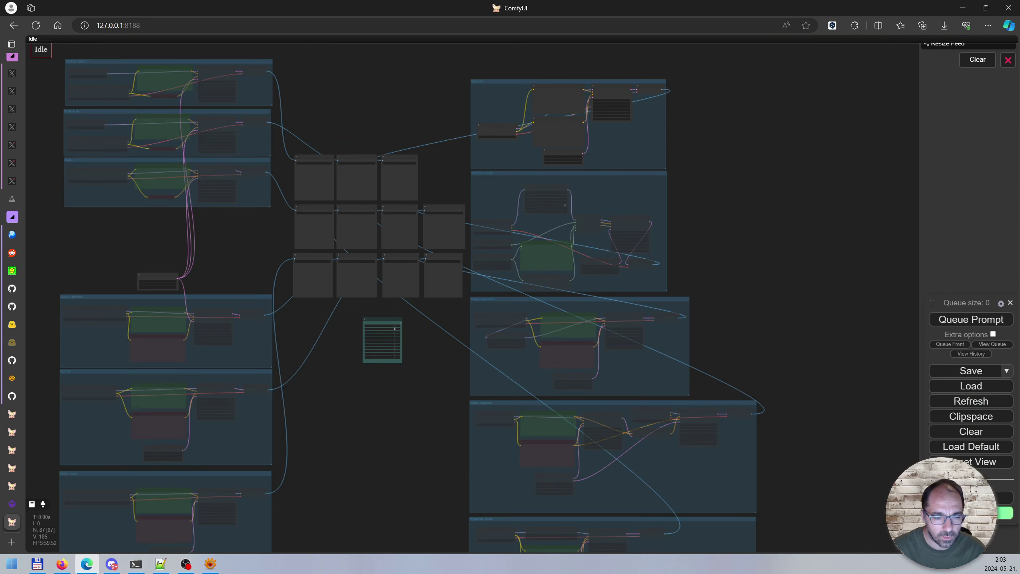
# Step: Replace the SDXL Turbo group's positive prompt with the southamerican 15-year-old influencer prompt: in her room, in front of the camera, at a dressing table, school uniform
pyautogui.hotkey('alt', 'Tab')
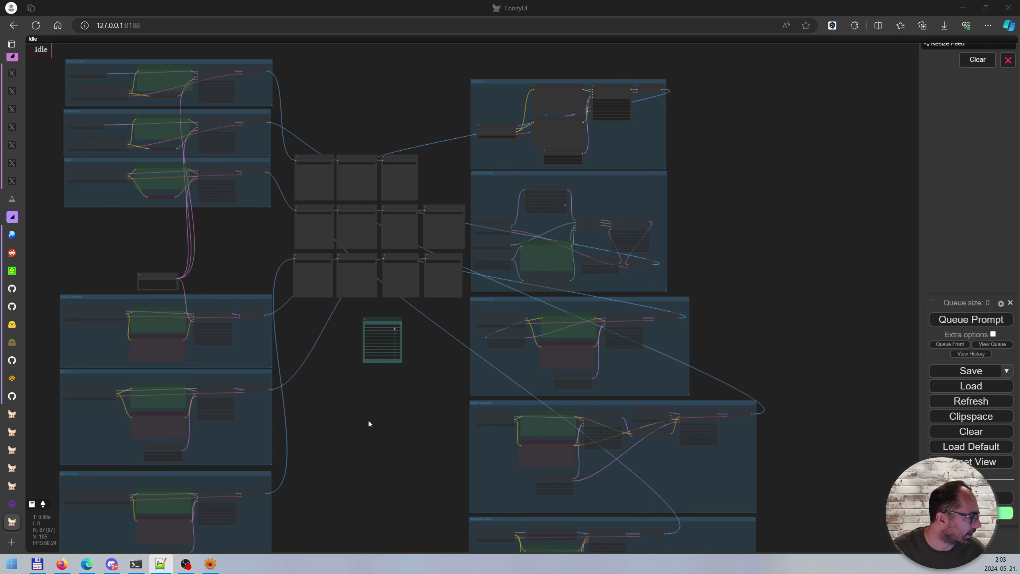
pyautogui.moveTo(368, 422); pyautogui.dragTo(553, 425)
pyautogui.scroll(10, 543, 350)
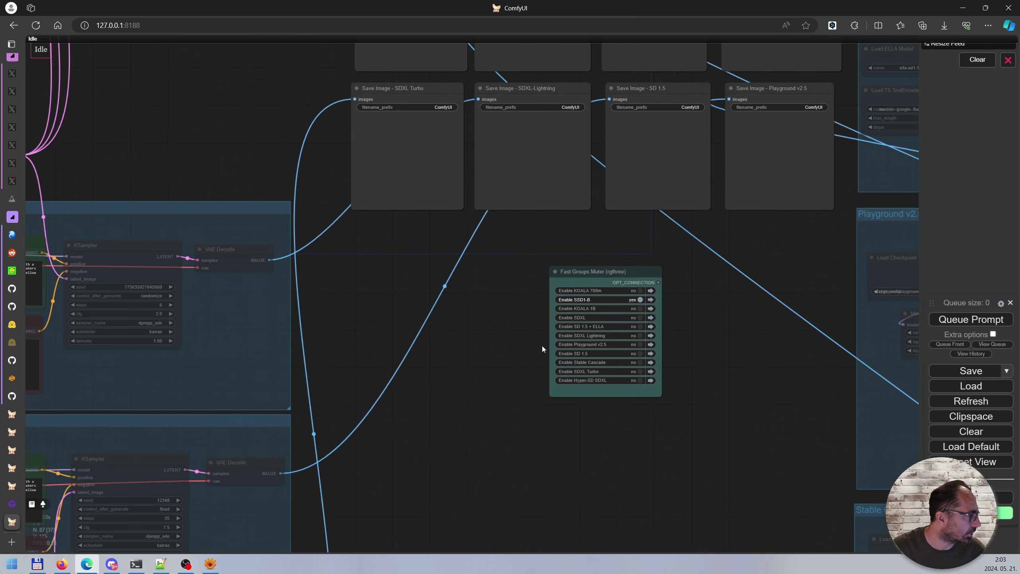
pyautogui.click(650, 353)
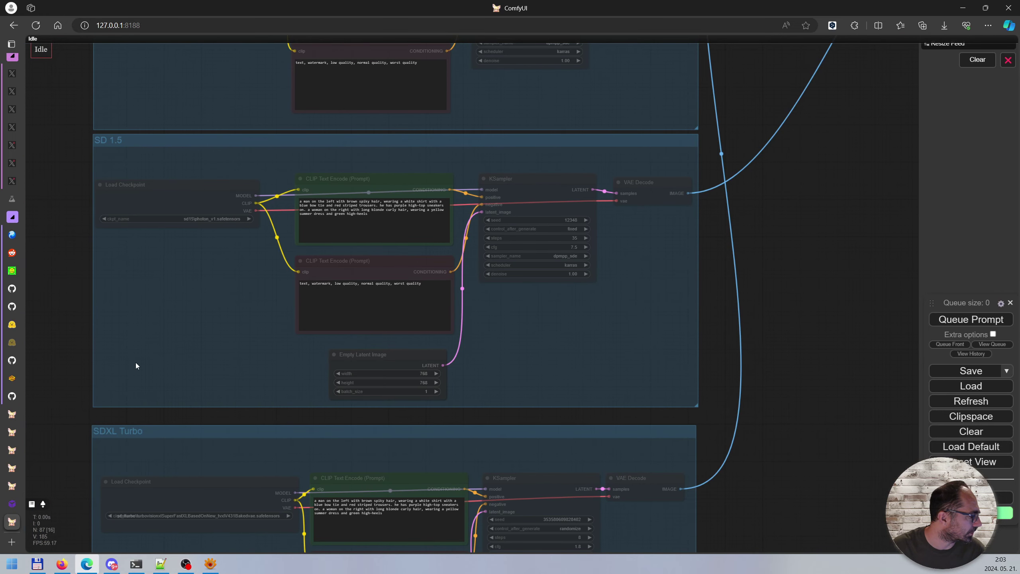
pyautogui.moveTo(78, 346); pyautogui.dragTo(111, 141)
pyautogui.click(381, 302)
pyautogui.hotkey('ctrl', 'a')
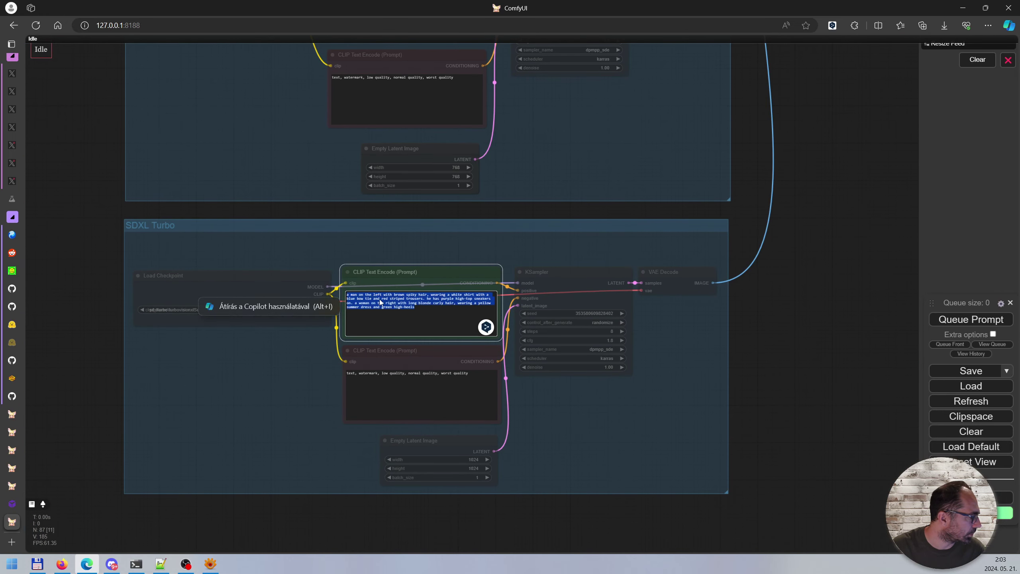
pyautogui.write('southamerican 15-year-old woman influencer, in her room, in front of the camera, sitting in front of a dressing table wearing a school uniform 4k')
pyautogui.press('1')
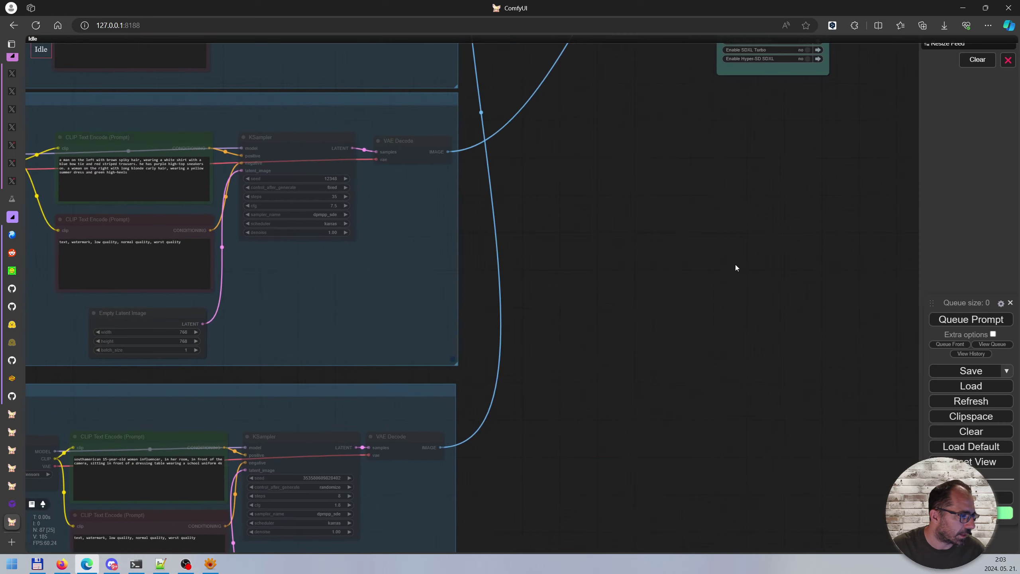
# Step: Enable only the SDXL Turbo group in the Fast Groups Muter and queue the prompt
pyautogui.click(692, 147)
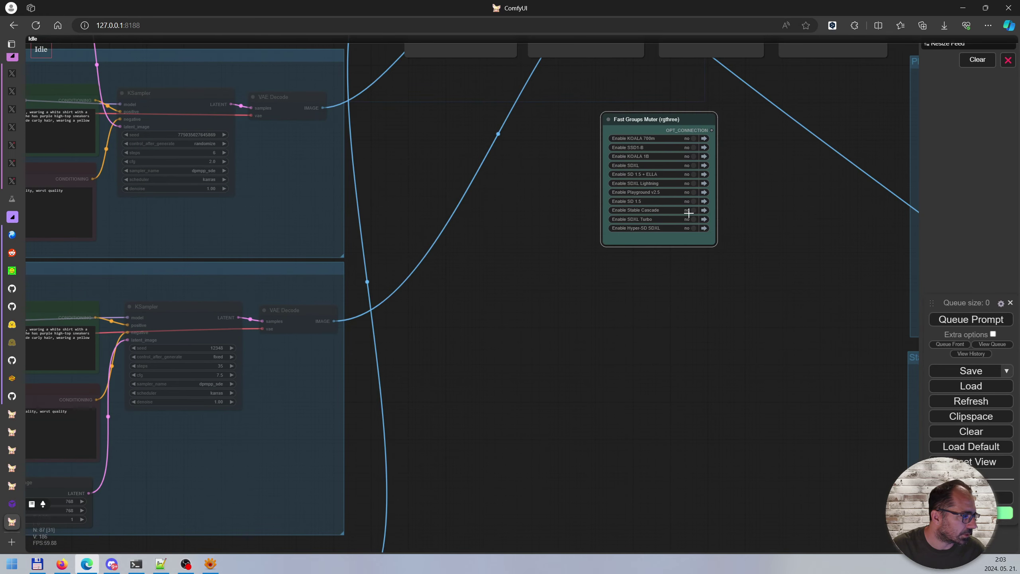
pyautogui.click(693, 220)
pyautogui.click(951, 321)
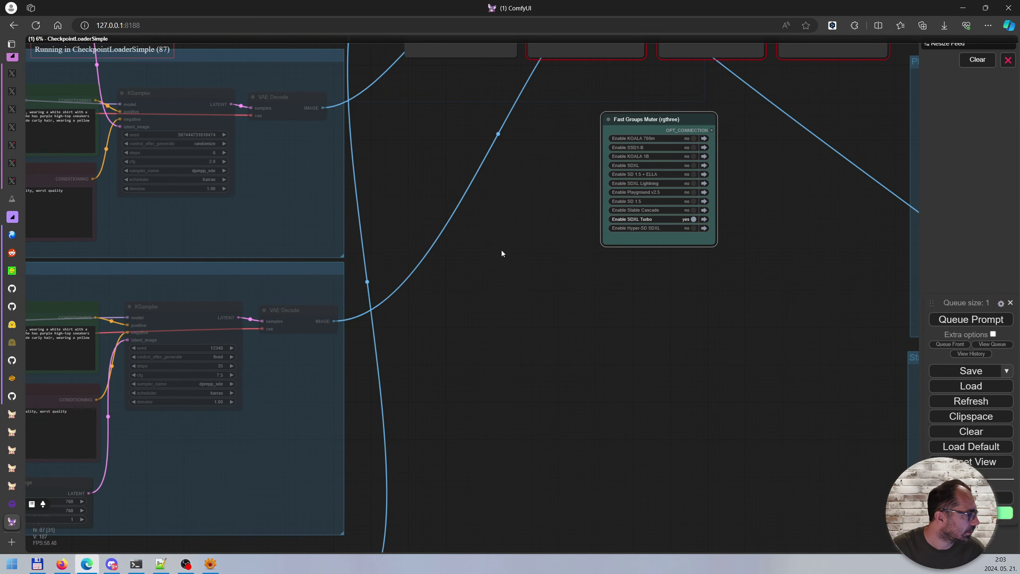
# Step: Replace the SDXL Lightning group's positive prompt with the copied southamerican influencer portrait prompt set at a dressing table
pyautogui.scroll(-3, 502, 251)
pyautogui.moveTo(501, 251); pyautogui.dragTo(309, 244)
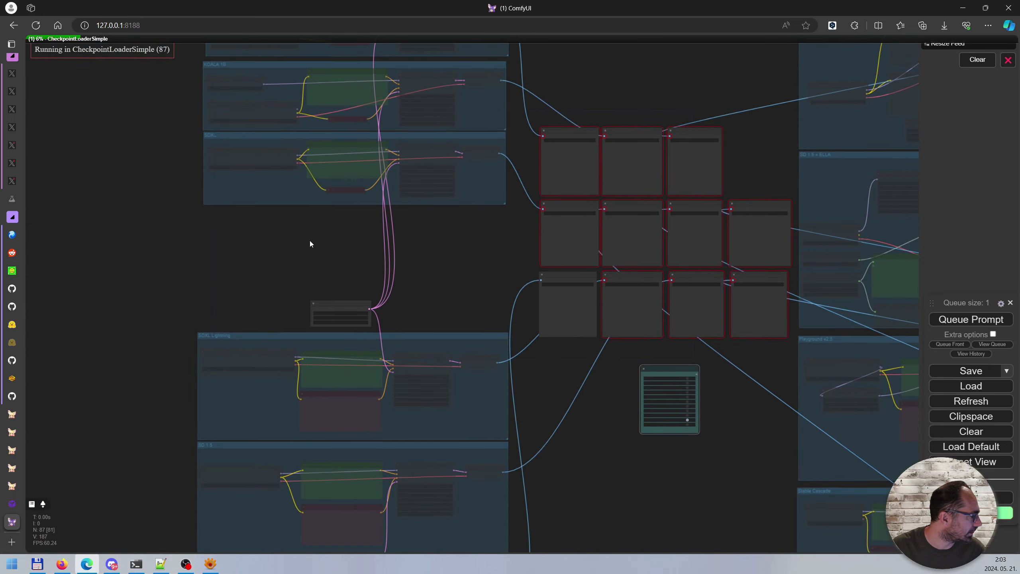
pyautogui.scroll(3, 309, 244)
pyautogui.click(318, 352)
pyautogui.hotkey('ctrl', 'a')
pyautogui.write('southamerican 15-year-old woman influencer, in her room, in front of the camera, sitting in front of a dressing table wearing a school uniform 4k')
# Step: Replace the positive prompts of the Stable Cascade and Playground v2.5 groups with the same influencer portrait prompt
pyautogui.moveTo(750, 469); pyautogui.dragTo(338, 395)
pyautogui.click(570, 385)
pyautogui.hotkey('ctrl', 'a')
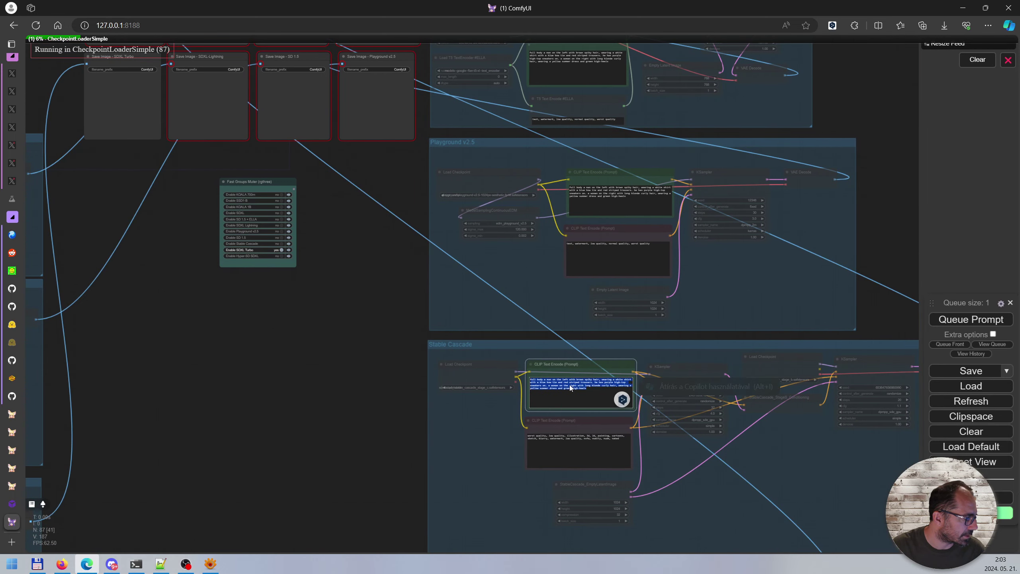
pyautogui.hotkey('ctrl', 'v')
pyautogui.click(600, 193)
pyautogui.hotkey('ctrl', 'a')
pyautogui.write('southamerican 15-year-old woman influencer, in her room, in front of the camera, sitting in front of a dressing table wearing a school uniform 4k')
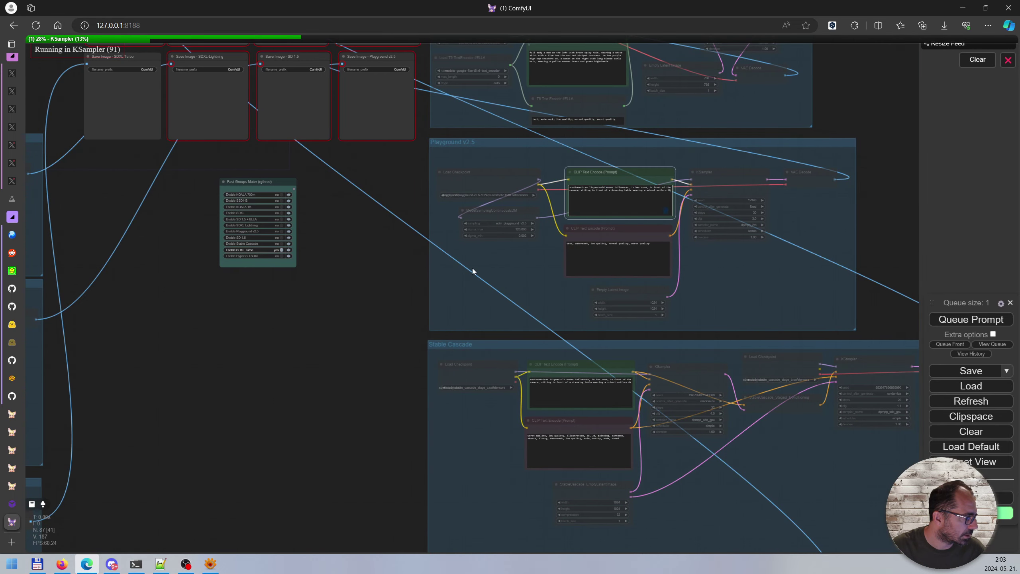
# Step: View the SDXL Turbo portrait result and disable the SDXL Turbo group in the Fast Groups Muter
pyautogui.moveTo(312, 355); pyautogui.dragTo(518, 495)
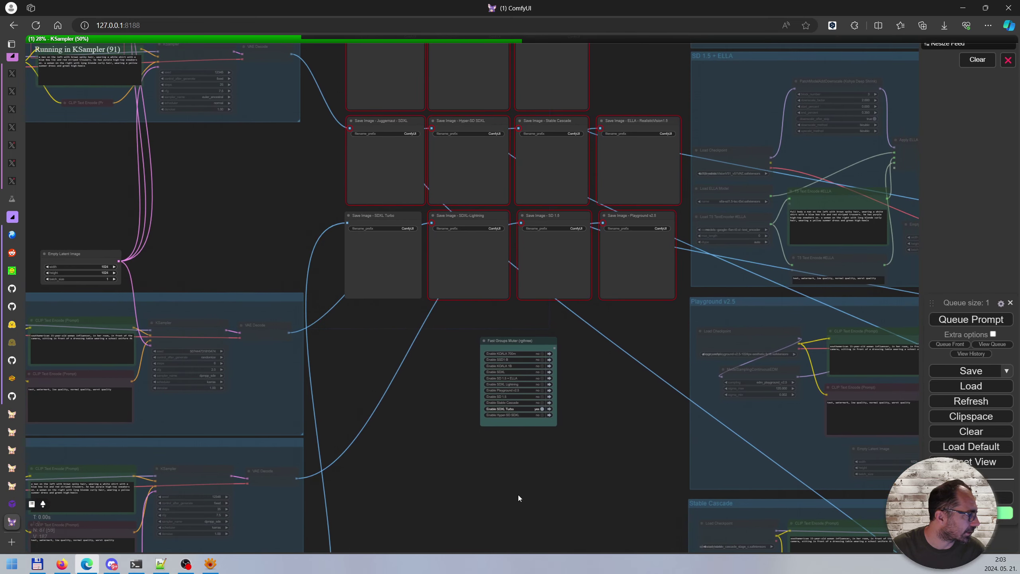
pyautogui.moveTo(599, 392); pyautogui.dragTo(587, 454)
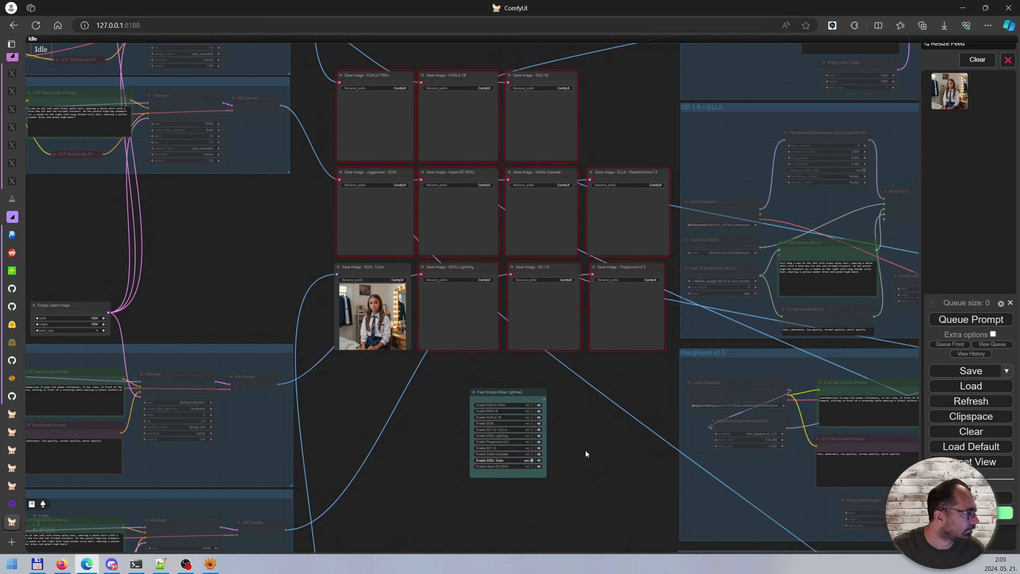
pyautogui.scroll(5, 558, 457)
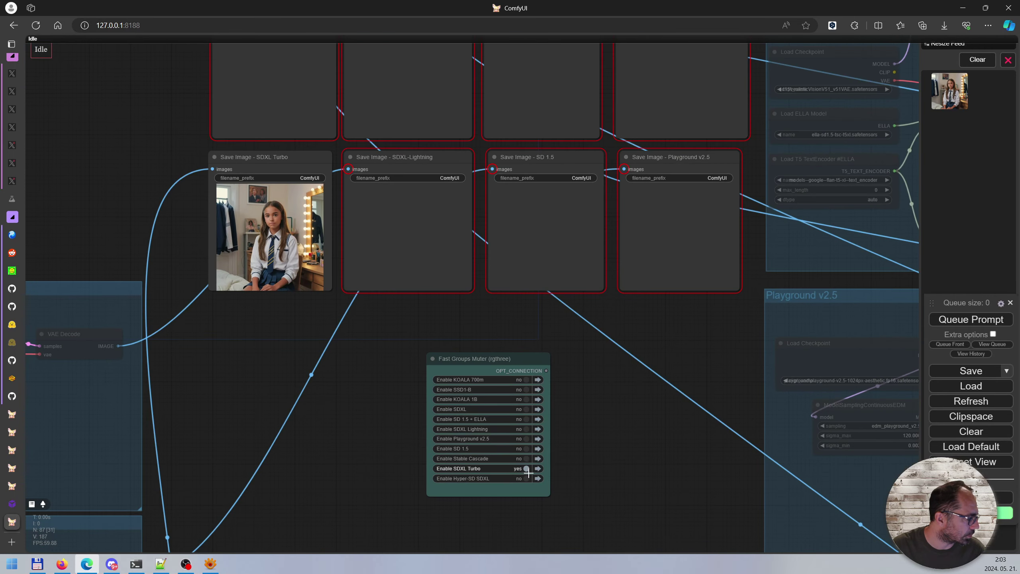
pyautogui.click(527, 468)
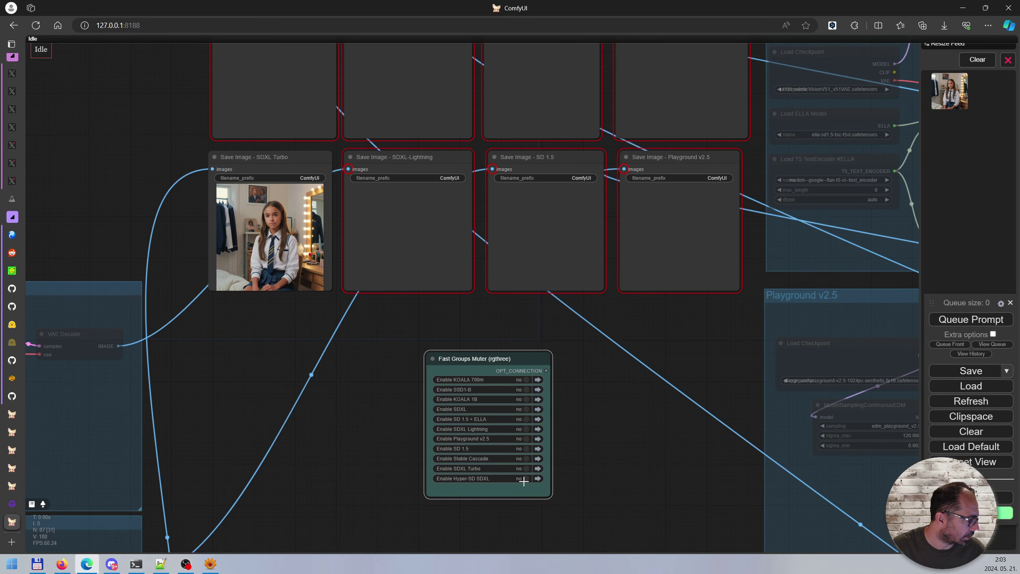
# Step: Replace the Hyper-SD SDXL group's positive prompt with the same southamerican influencer portrait prompt
pyautogui.moveTo(274, 379); pyautogui.dragTo(343, 143)
pyautogui.moveTo(408, 536); pyautogui.dragTo(414, 48)
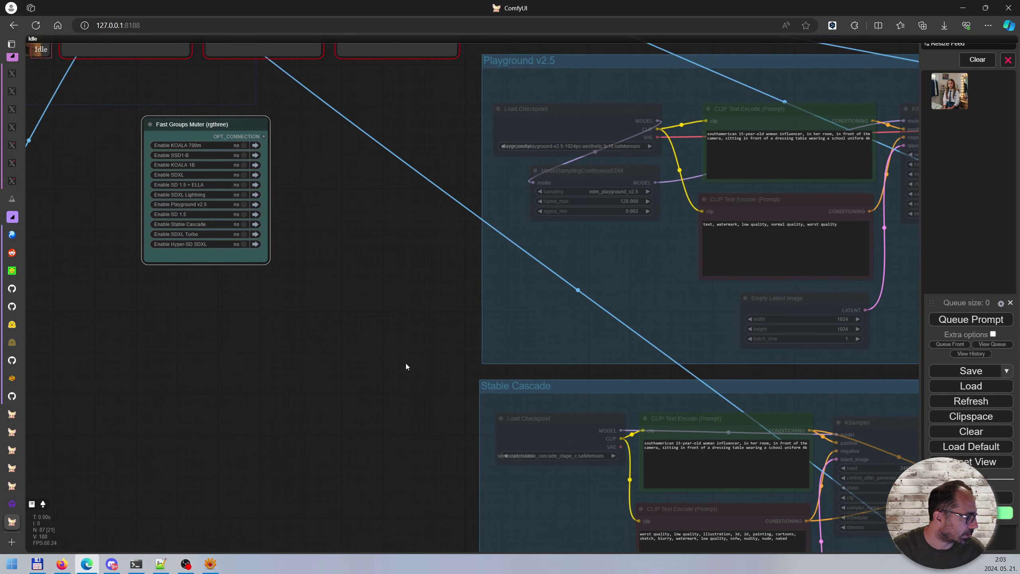
pyautogui.moveTo(406, 364); pyautogui.dragTo(393, 155)
pyautogui.moveTo(344, 347); pyautogui.dragTo(344, 235)
pyautogui.moveTo(401, 453); pyautogui.dragTo(362, 317)
pyautogui.moveTo(656, 367); pyautogui.dragTo(535, 287)
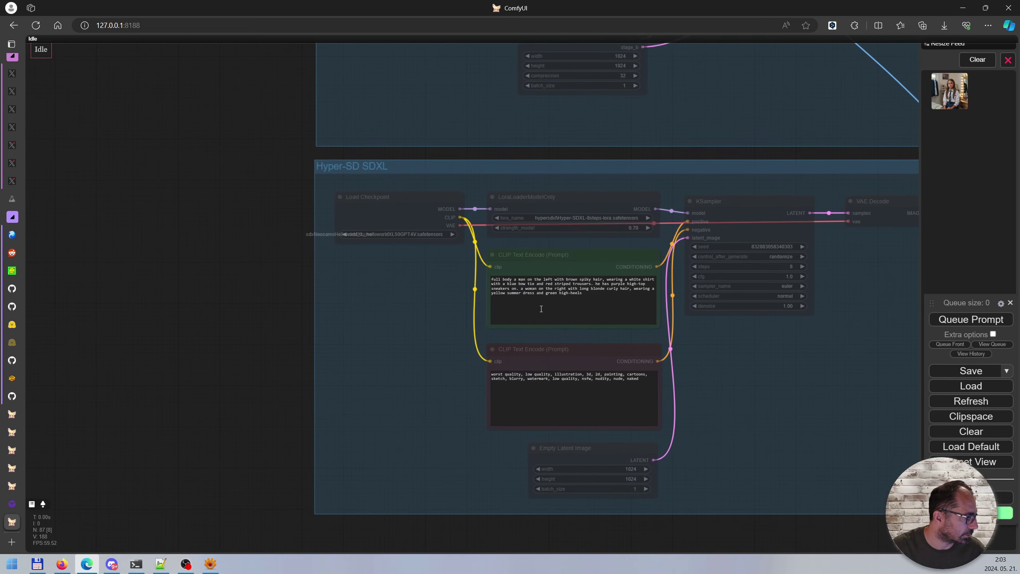
pyautogui.hotkey('ctrl', 'a')
pyautogui.write('southamerican 15-year-old woman influencer, in her room, in front of the camera, sitting in front of a dressing table wearing a school uniform 4k')
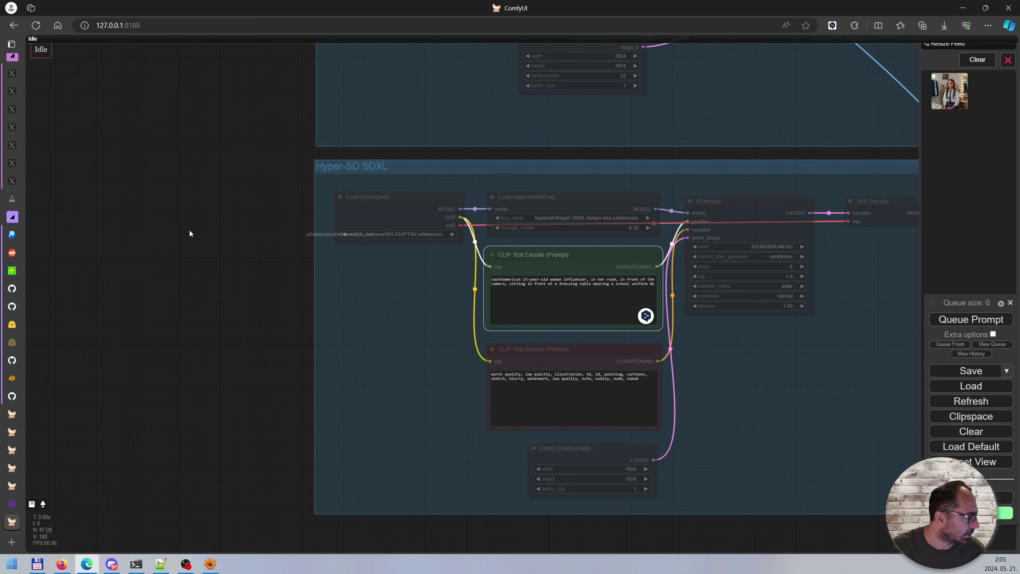
# Step: Enable only the Hyper-SD SDXL group in the Fast Groups Muter, queue the prompt, and bring all the Save Image nodes into view
pyautogui.moveTo(192, 230); pyautogui.dragTo(358, 476)
pyautogui.doubleClick(377, 410)
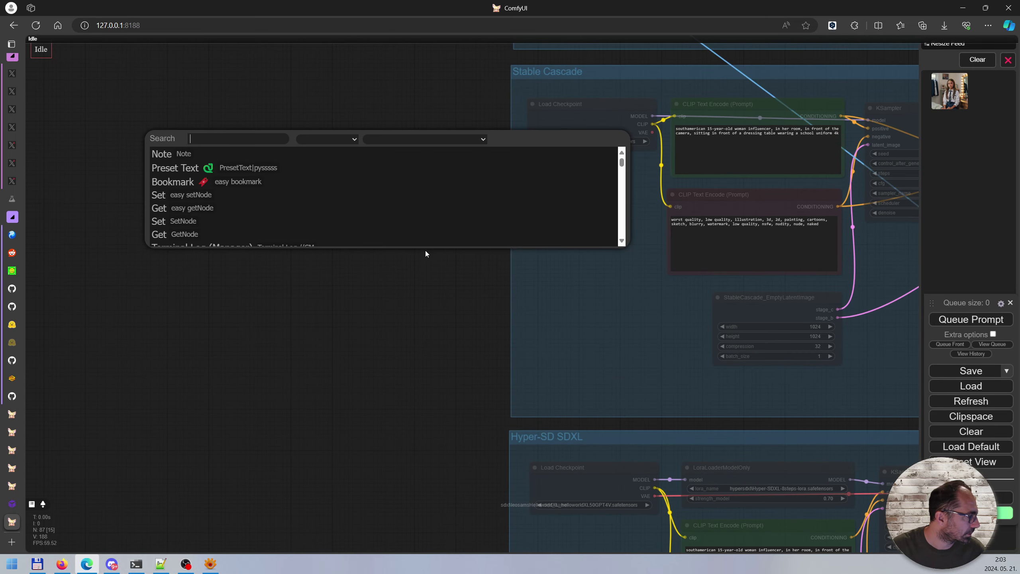
pyautogui.click(435, 81)
pyautogui.scroll(10, 376, 359)
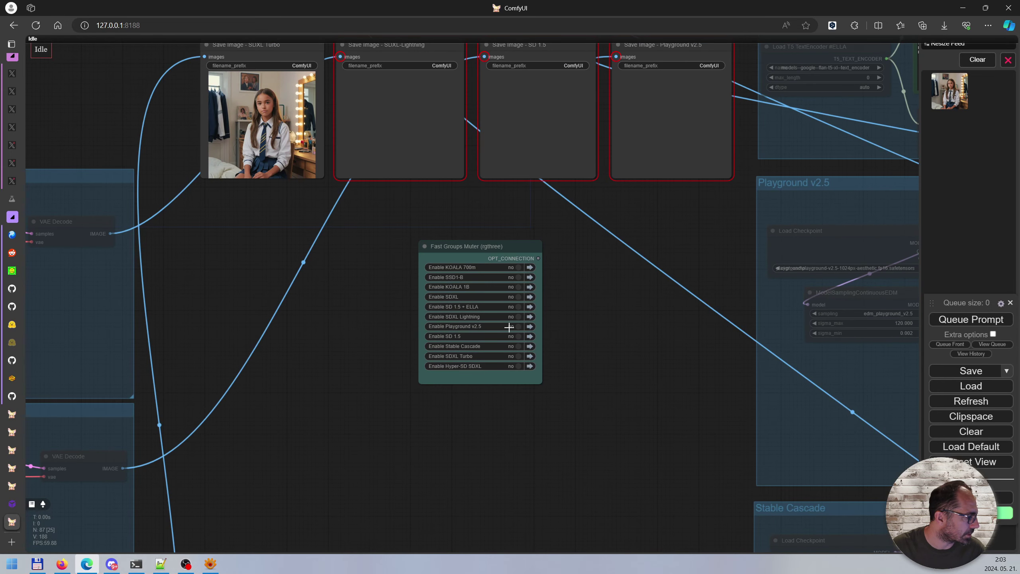
pyautogui.click(518, 366)
pyautogui.click(971, 320)
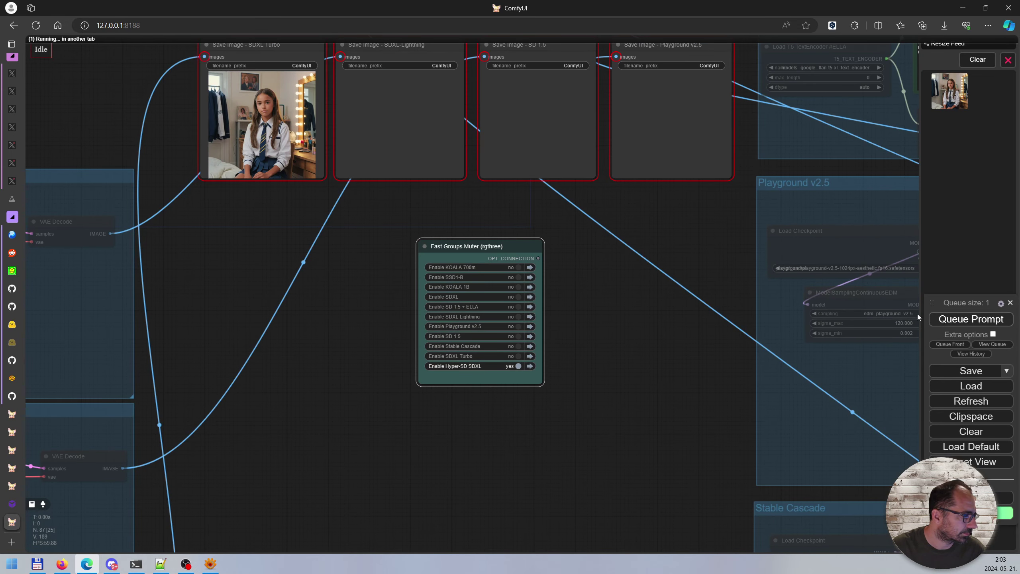
pyautogui.scroll(-3, 554, 466)
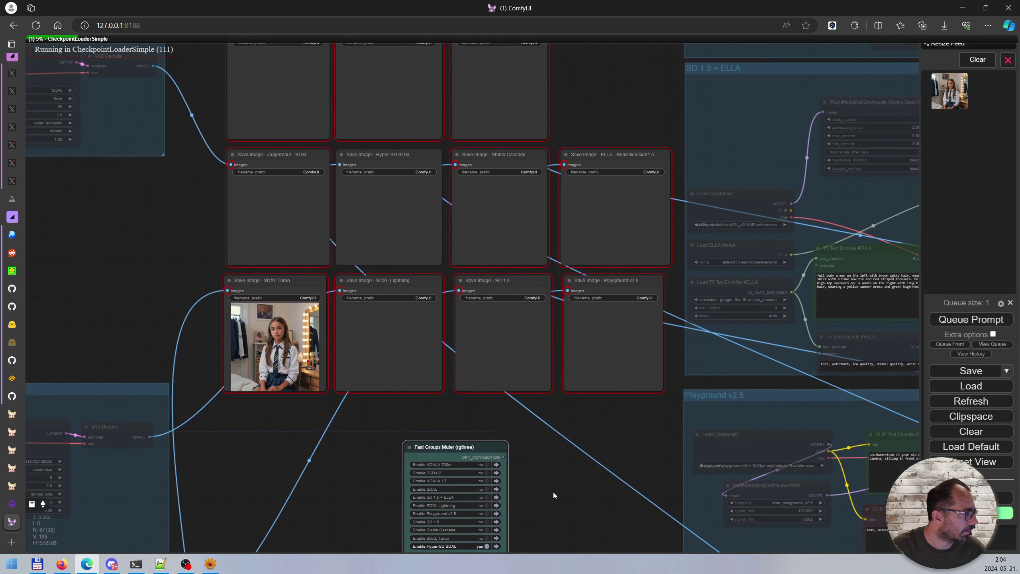
pyautogui.scroll(-1, 555, 489)
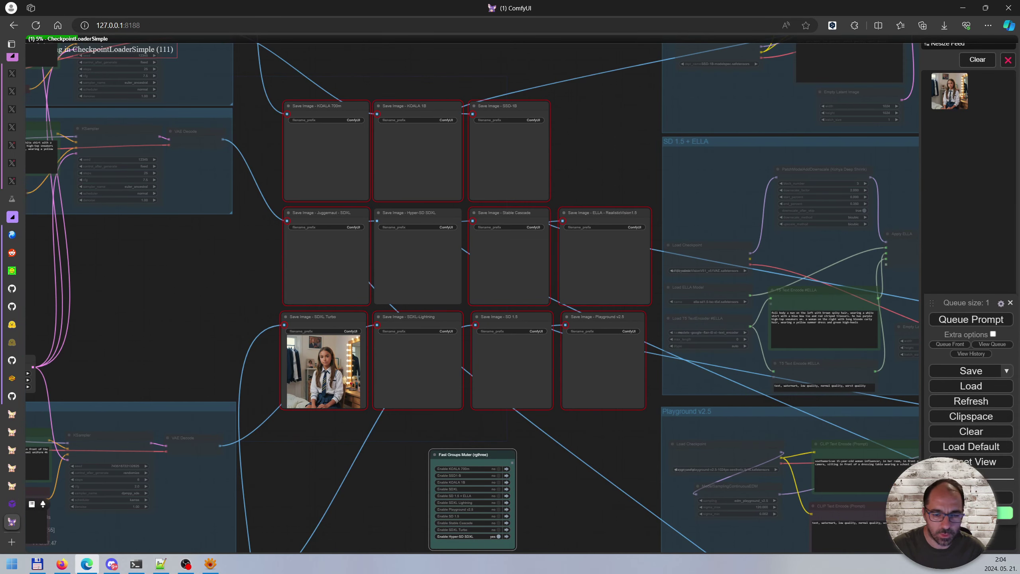
# Step: Restore the browser window to half size so the ComfyUI results sit beside image4-steps50.png in XnView MP
pyautogui.hotkey('alt', 'Tab')
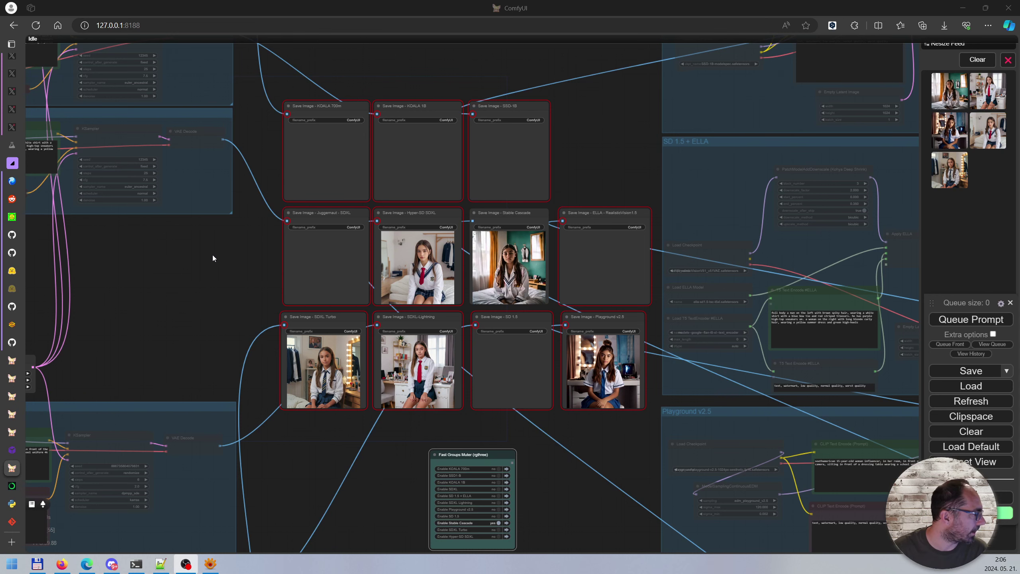
pyautogui.click(338, 8)
pyautogui.doubleClick(338, 8)
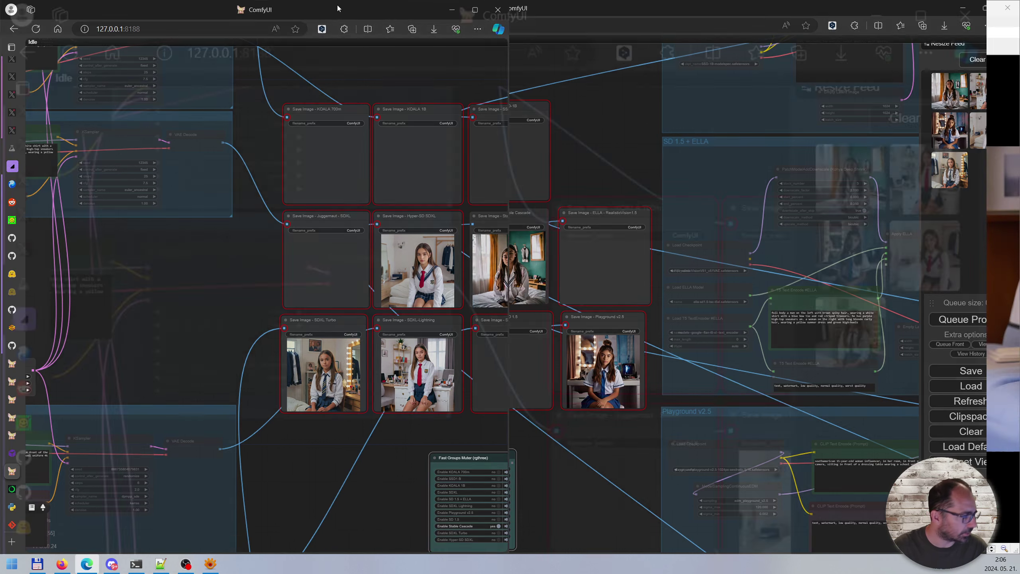
pyautogui.moveTo(346, 448); pyautogui.dragTo(231, 452)
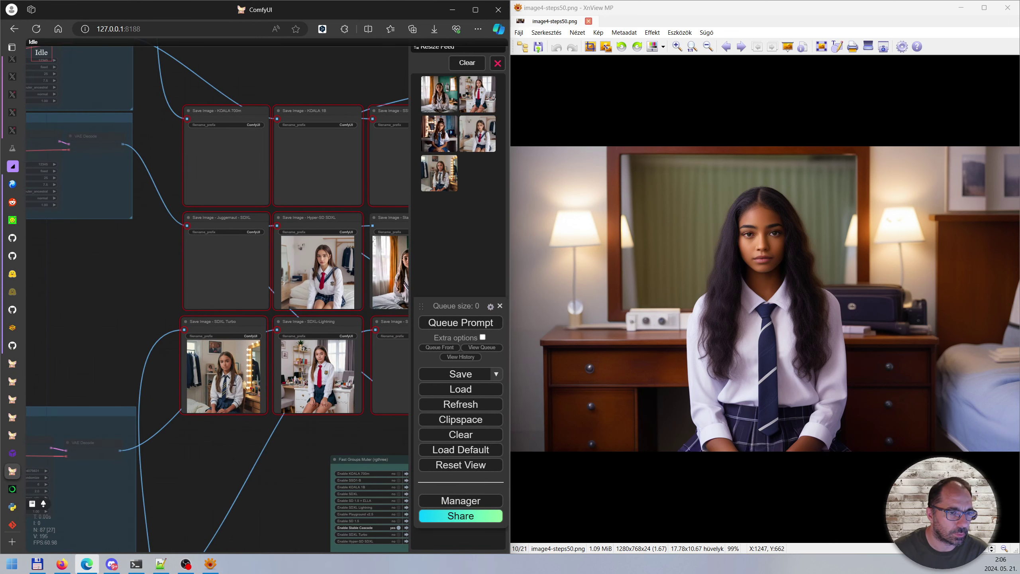
# Step: Examine the SDXL Turbo portrait up close and compare it with the Hunyuan-DiT image
pyautogui.scroll(12, 223, 367)
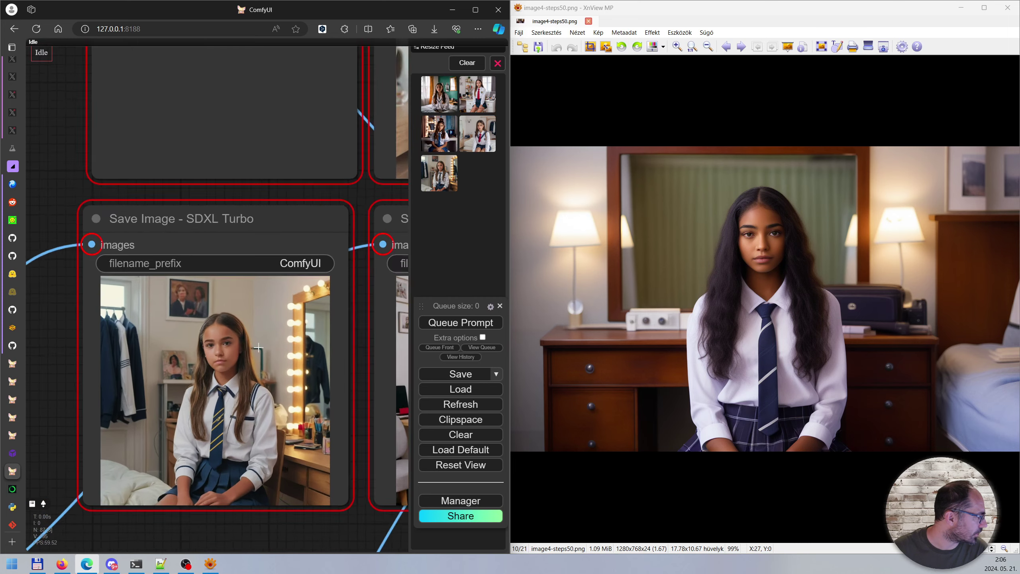
pyautogui.scroll(2, 241, 354)
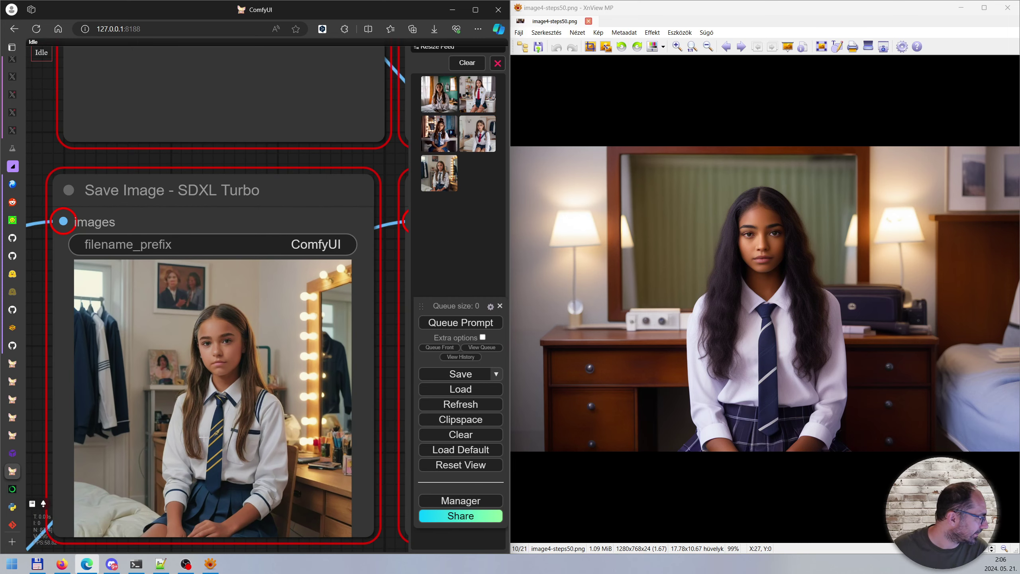
pyautogui.scroll(6, 204, 437)
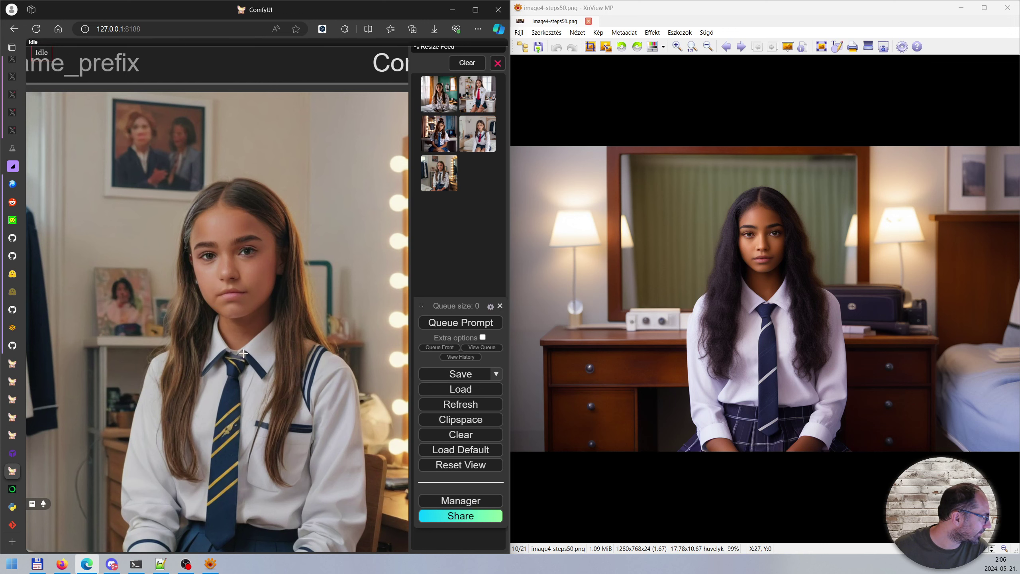
pyautogui.scroll(-8, 241, 393)
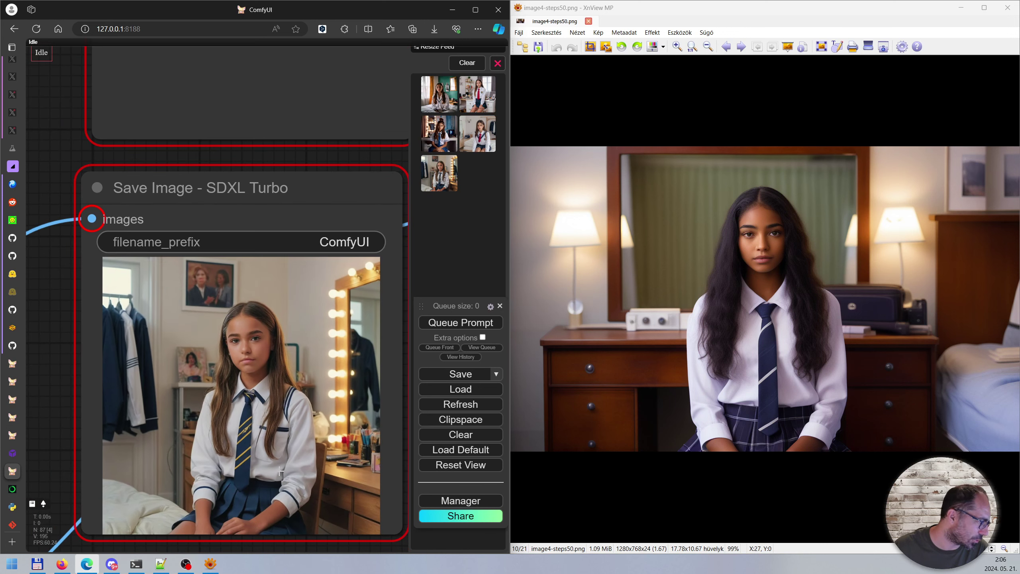
pyautogui.scroll(-1, 291, 471)
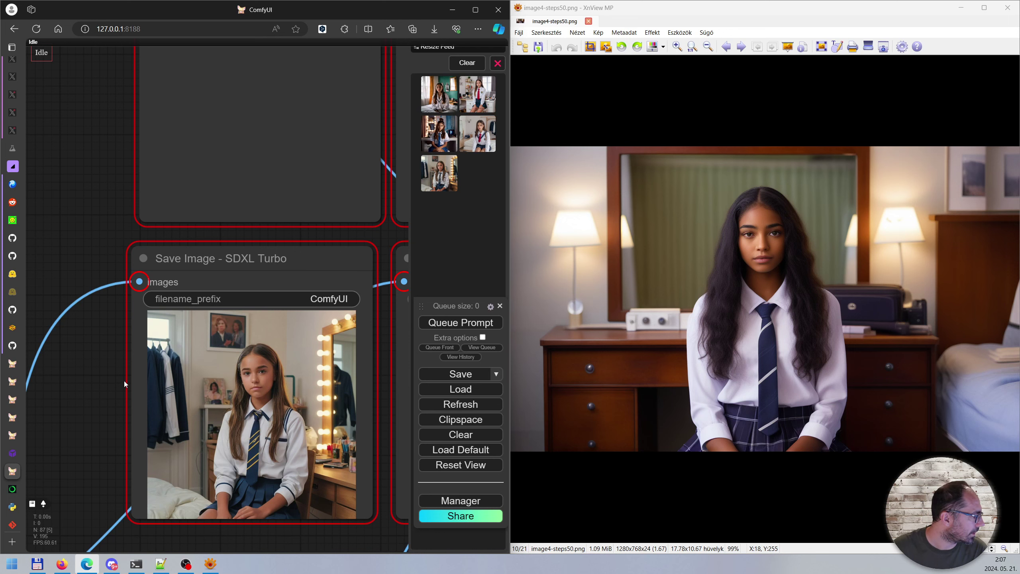
# Step: Examine the SDXL-Lightning portrait's face, hands and background against the Hunyuan-DiT image
pyautogui.scroll(-5, 124, 384)
pyautogui.scroll(4, 260, 512)
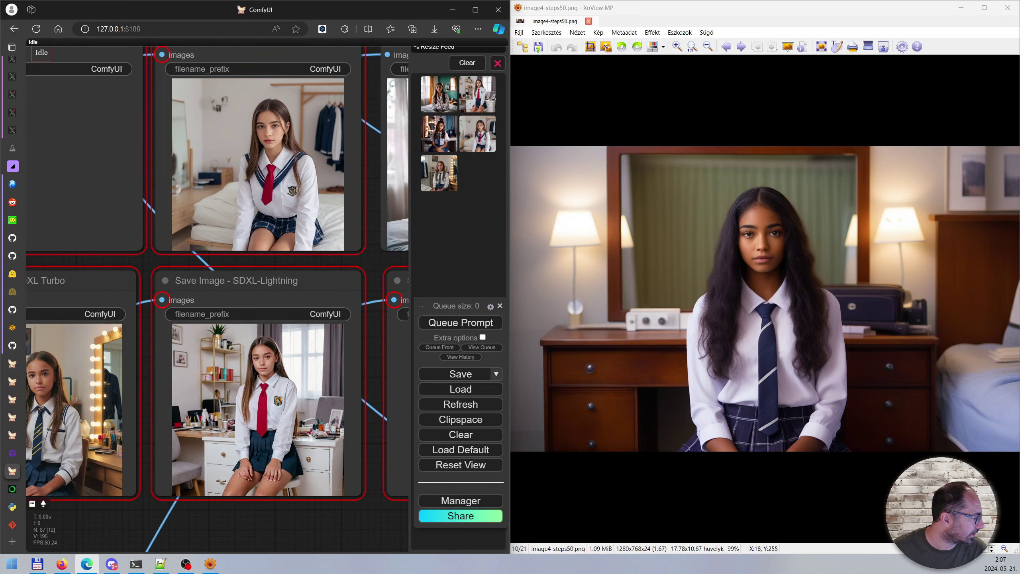
pyautogui.scroll(8, 292, 436)
pyautogui.scroll(-2, 268, 462)
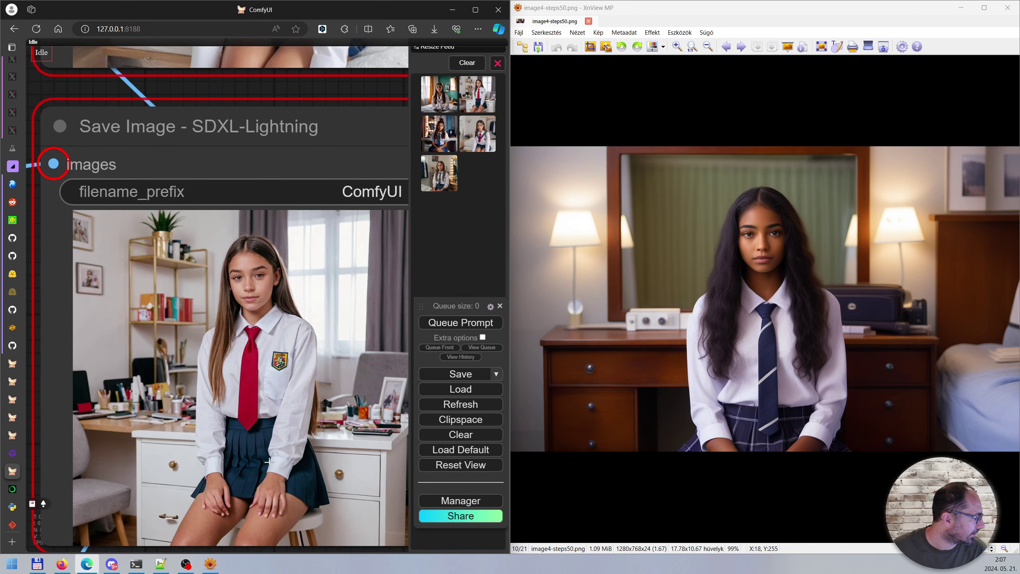
pyautogui.scroll(1, 267, 461)
pyautogui.scroll(1, 267, 462)
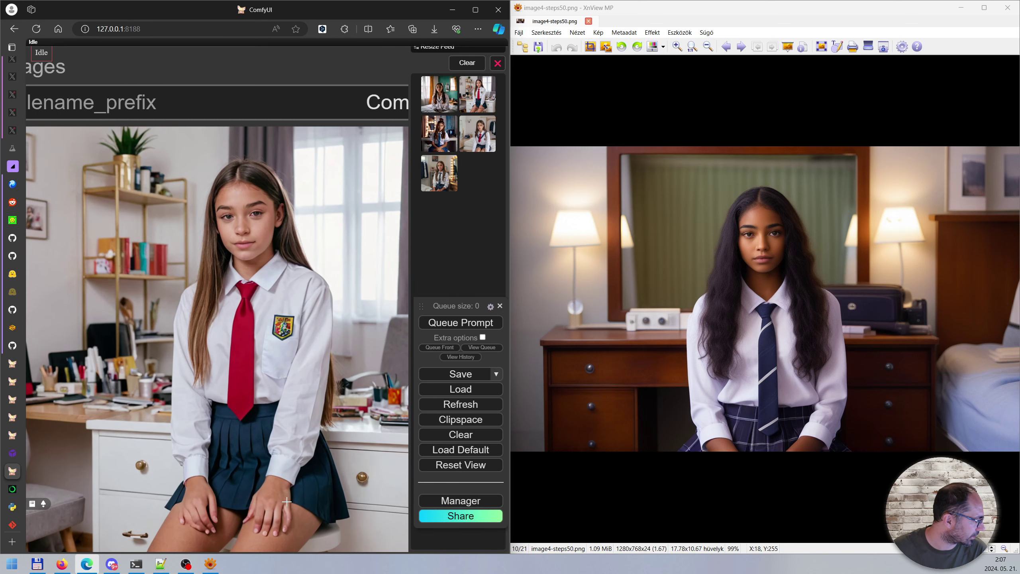
pyautogui.scroll(-5, 280, 511)
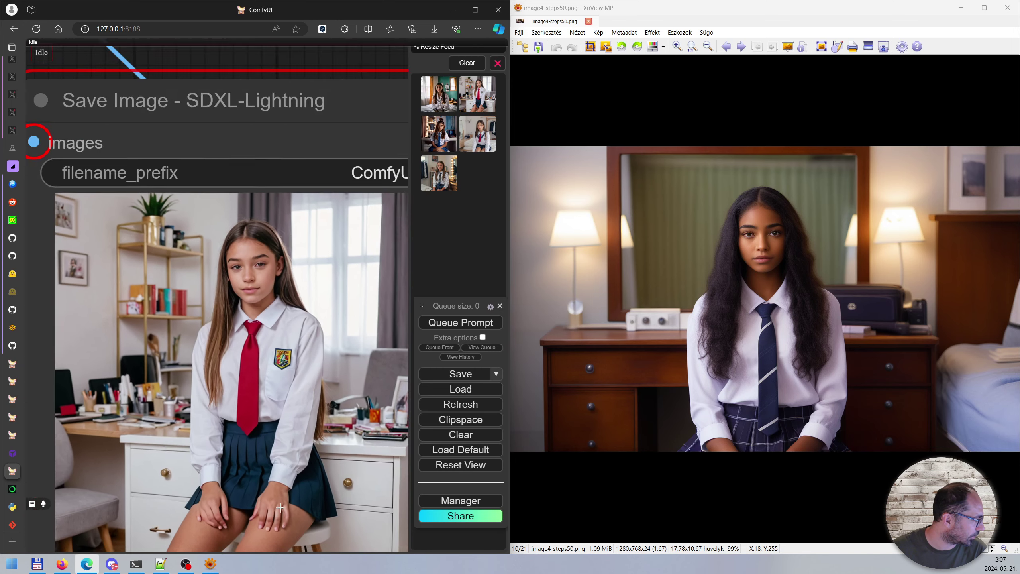
pyautogui.scroll(8, 247, 359)
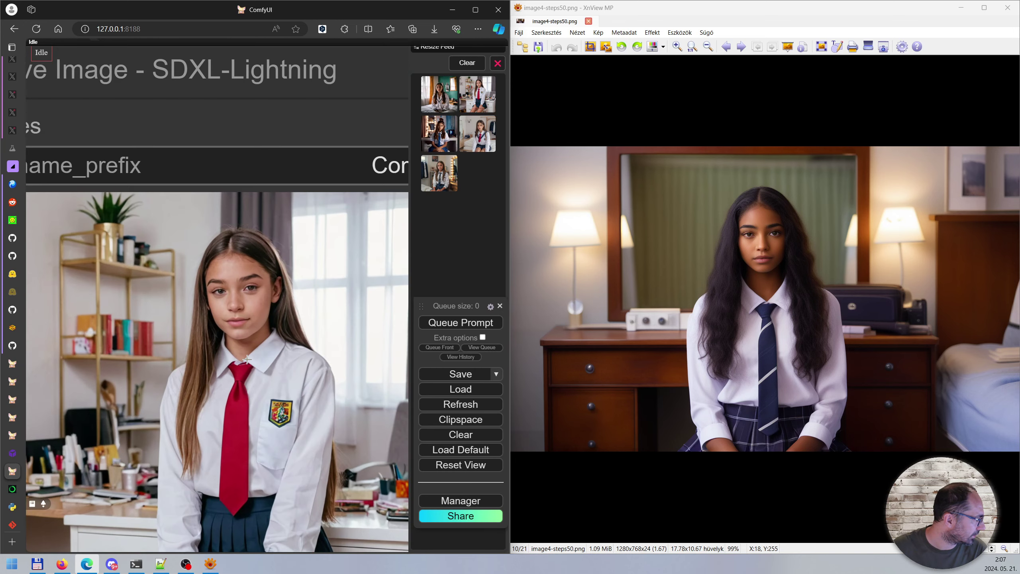
pyautogui.scroll(-6, 247, 359)
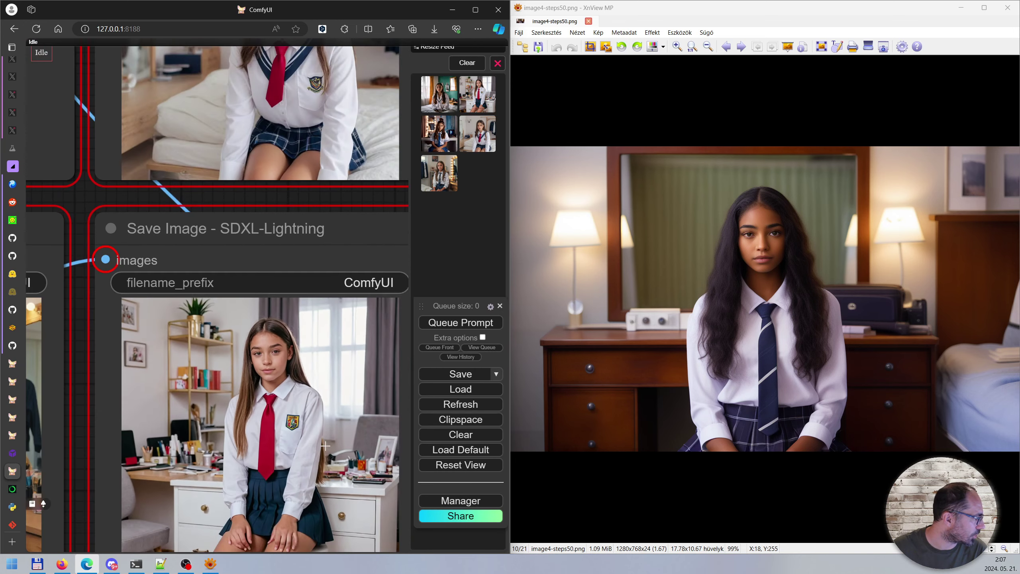
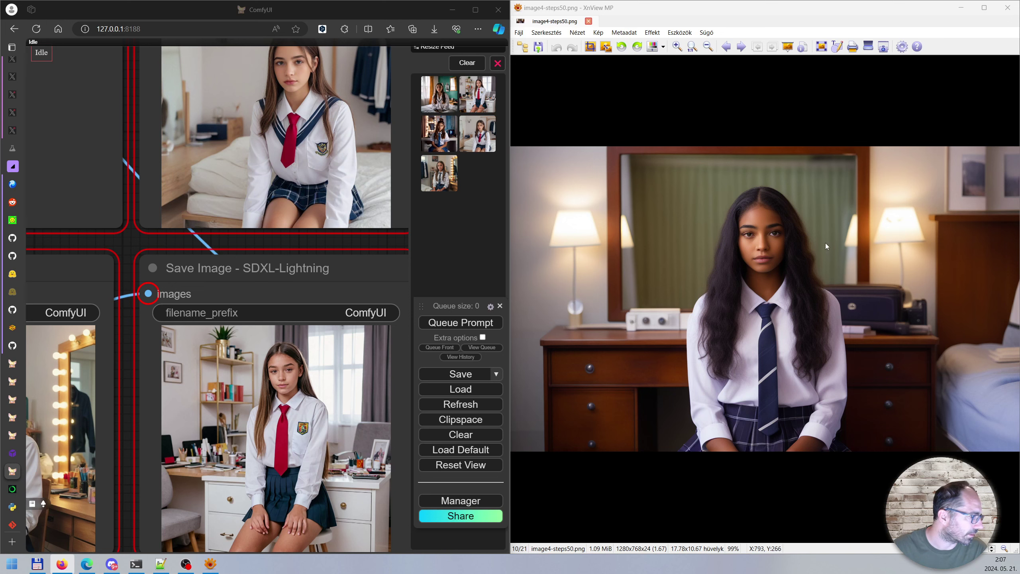
# Step: Examine the Hyper-SD SDXL portrait and compare its setting with the Hunyuan-DiT image
pyautogui.scroll(-5, 368, 247)
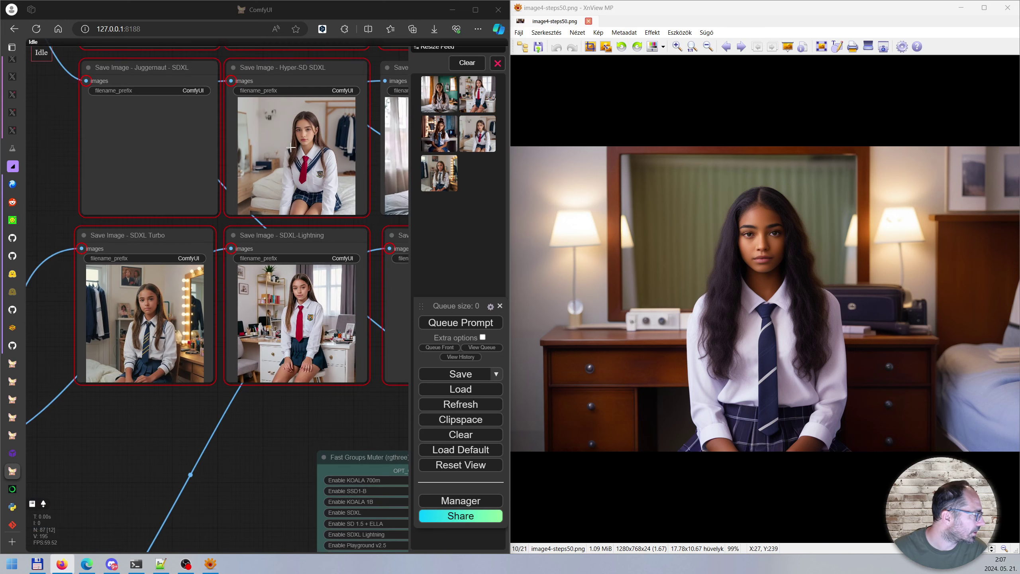
pyautogui.moveTo(276, 434); pyautogui.dragTo(276, 526)
pyautogui.scroll(5, 313, 230)
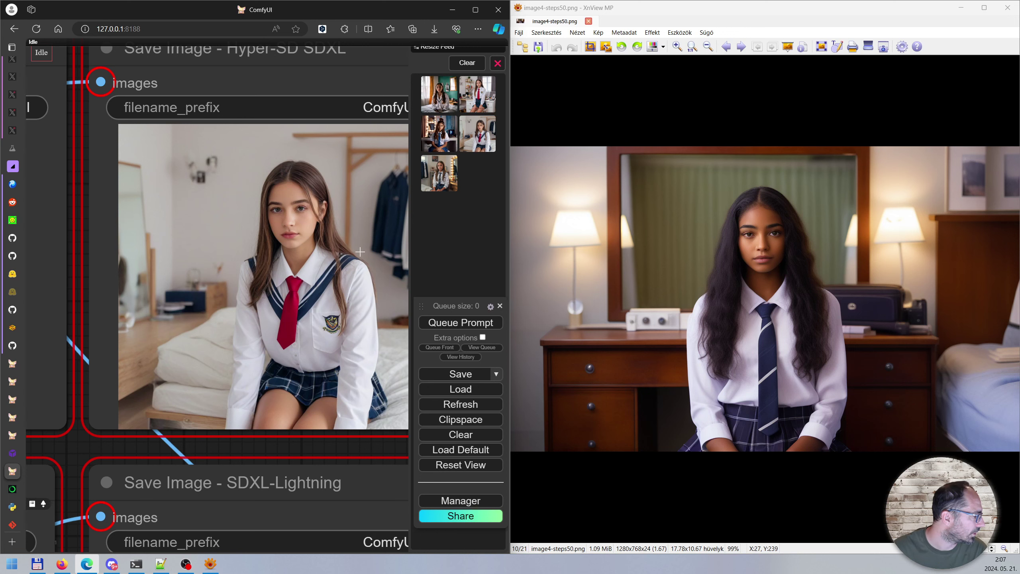
pyautogui.scroll(-7, 354, 277)
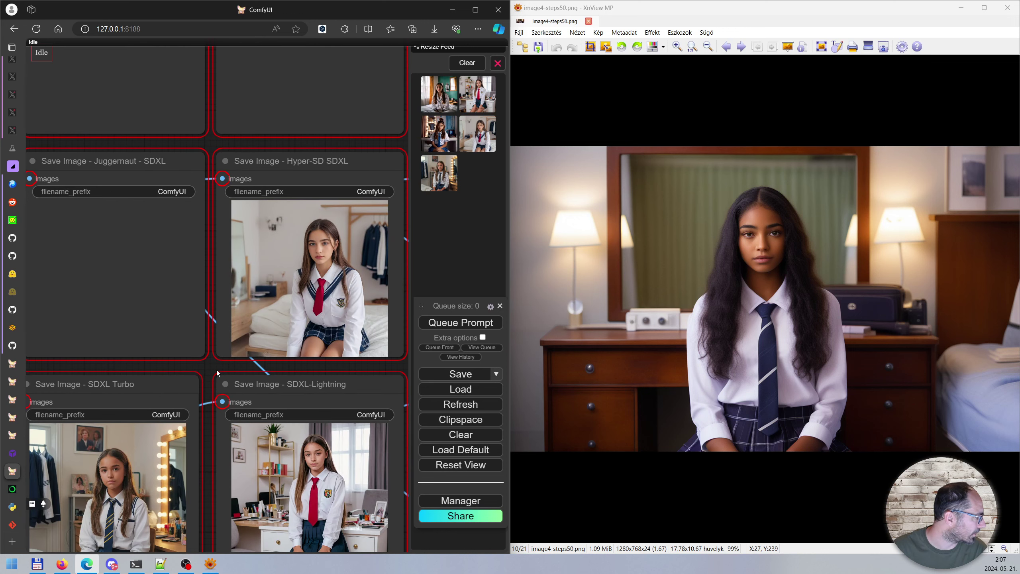
# Step: Examine the Hyper-SD SDXL portrait's face, uniform and clothes rack in close-up against the Hunyuan-DiT image
pyautogui.moveTo(209, 367); pyautogui.dragTo(107, 400)
pyautogui.scroll(6, 214, 276)
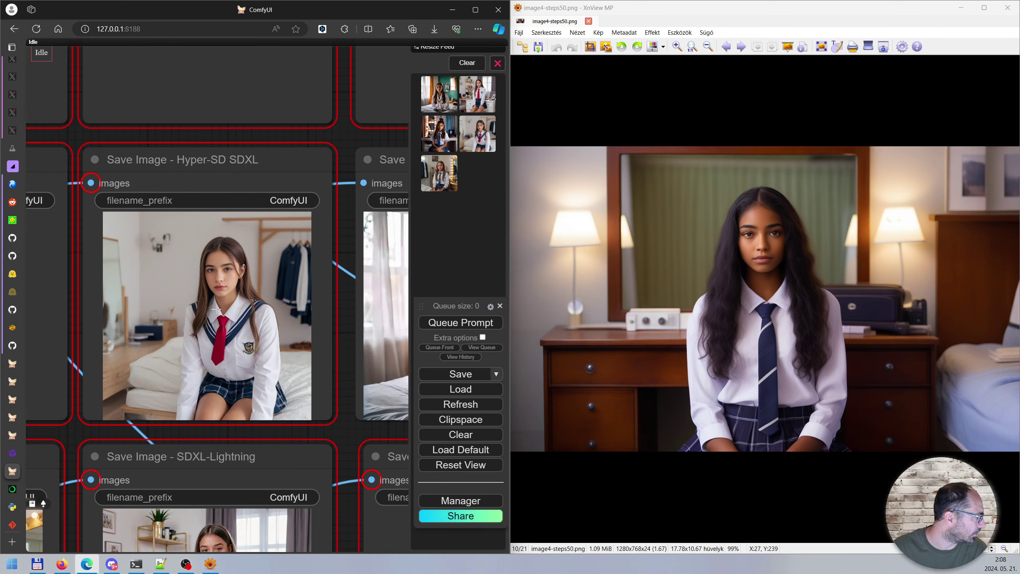
pyautogui.scroll(4, 214, 276)
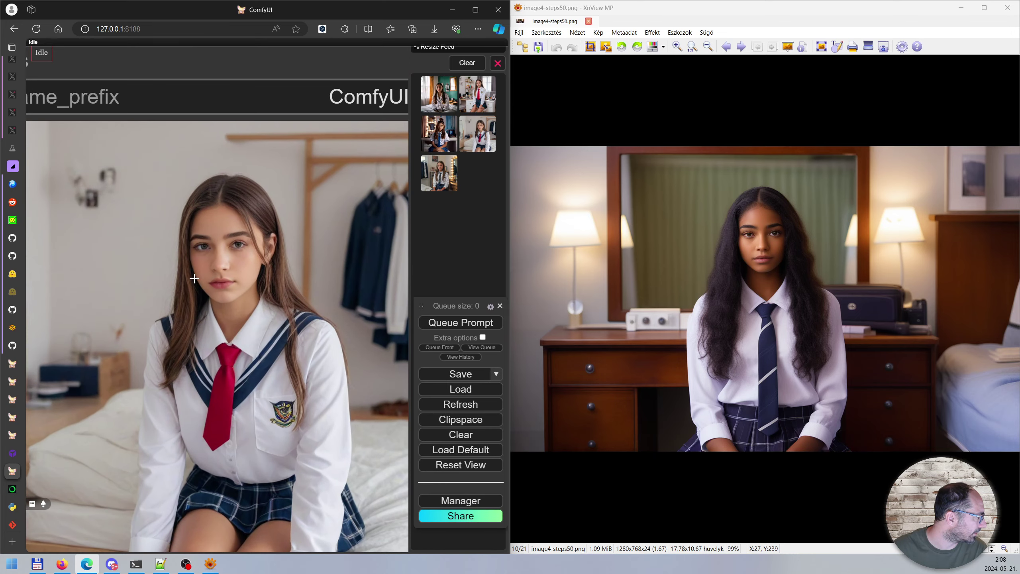
pyautogui.scroll(-1, 193, 295)
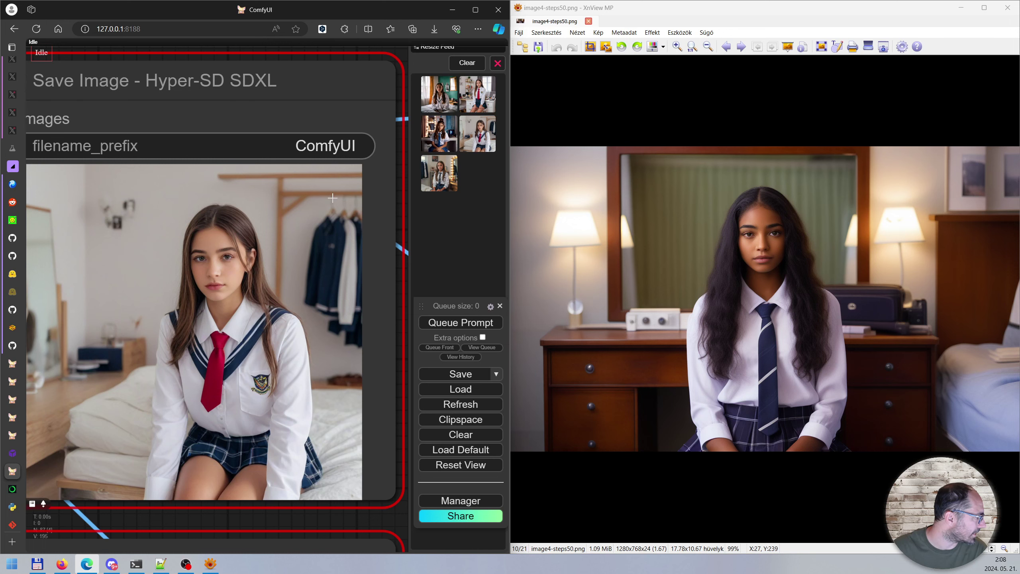
pyautogui.scroll(-5, 328, 339)
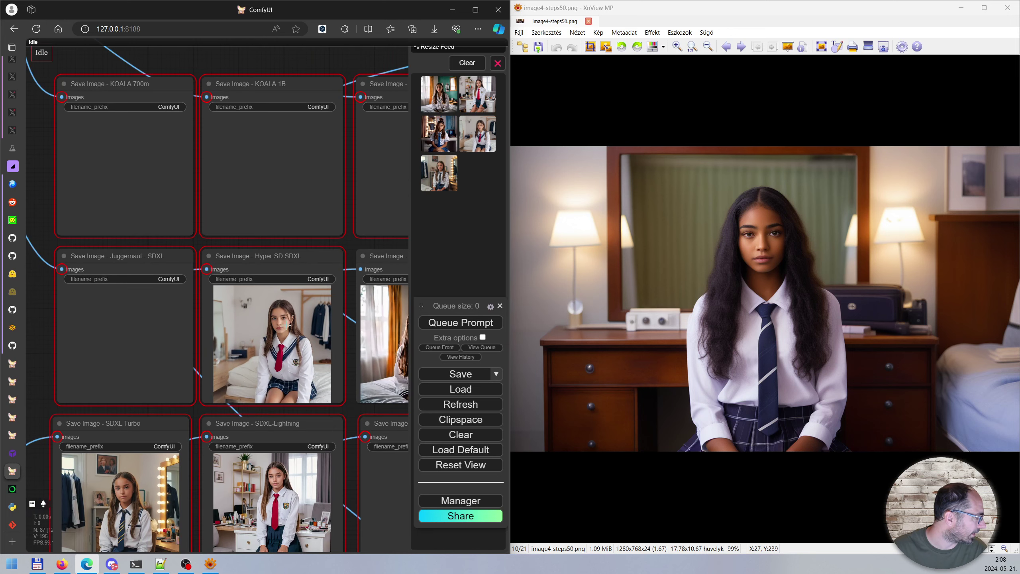
# Step: Compare the SDXL Turbo and SDXL-Lightning portraits with each other and with the Hunyuan-DiT image
pyautogui.moveTo(45, 391); pyautogui.dragTo(65, 273)
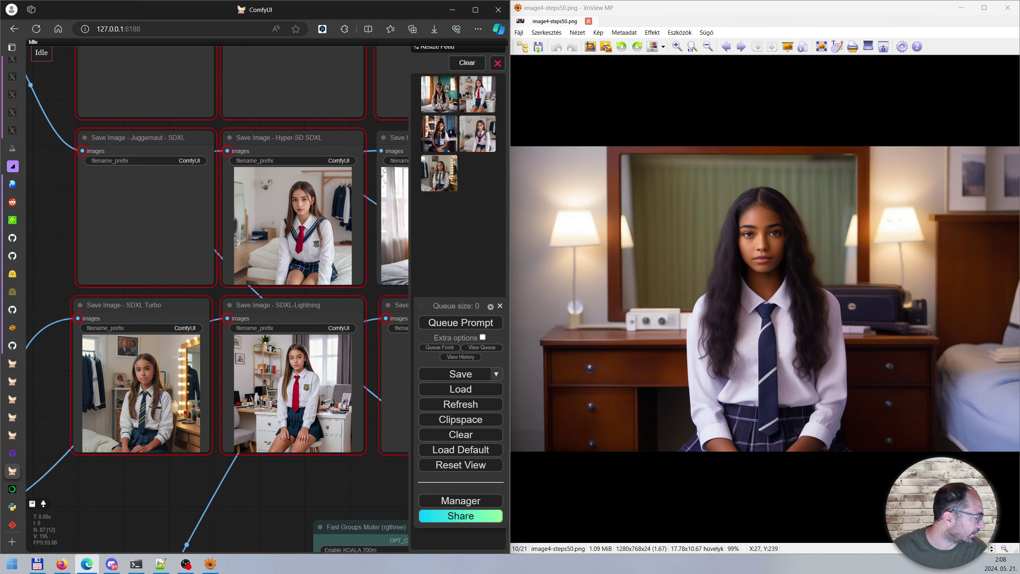
pyautogui.scroll(2, 107, 380)
pyautogui.scroll(2, 109, 378)
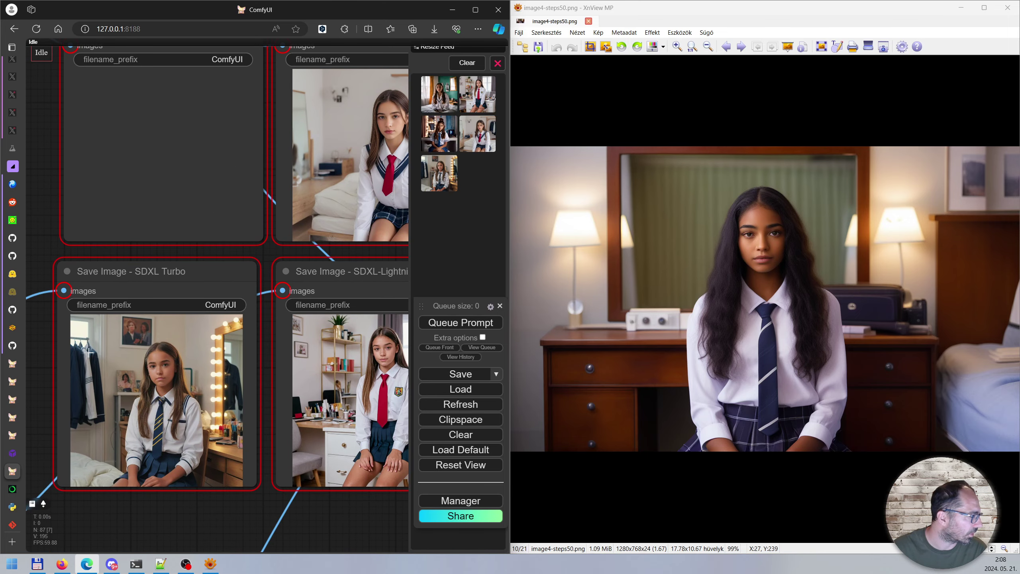
pyautogui.scroll(-3, 89, 353)
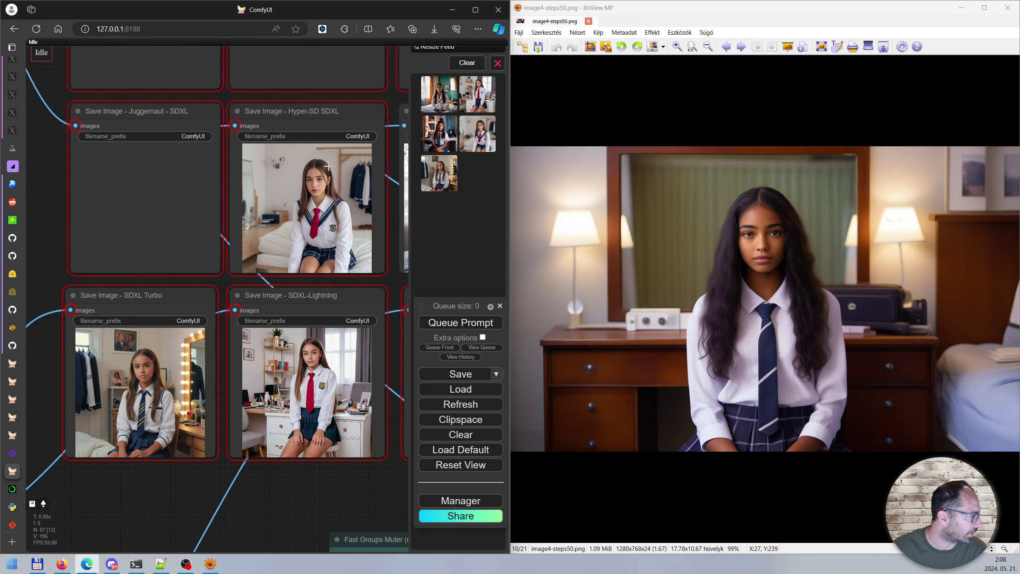
# Step: Examine the Stable Cascade portrait and its room background against the Hunyuan-DiT image
pyautogui.moveTo(381, 485); pyautogui.dragTo(201, 519)
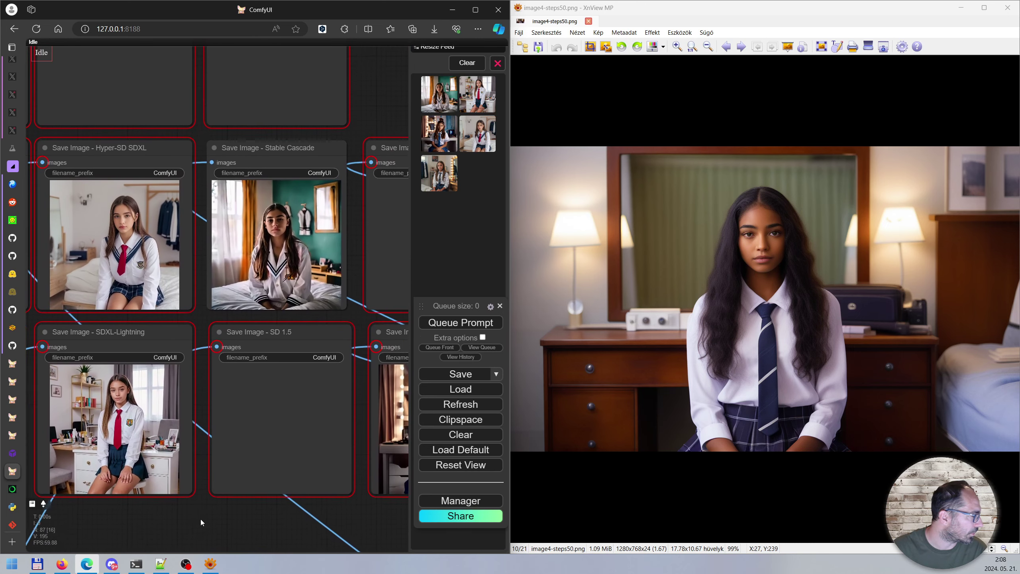
pyautogui.scroll(3, 293, 218)
pyautogui.scroll(5, 292, 218)
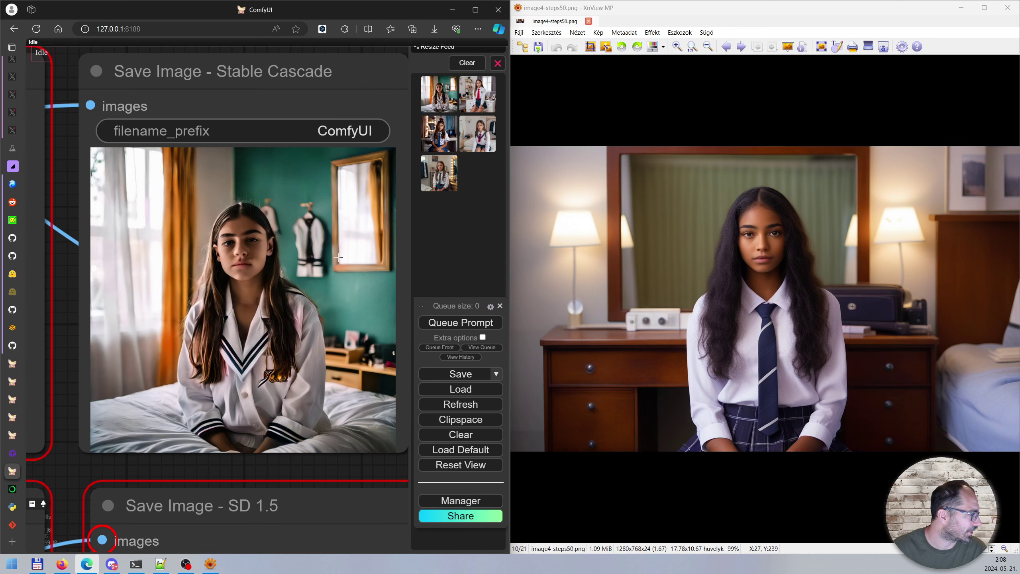
pyautogui.scroll(-5, 305, 295)
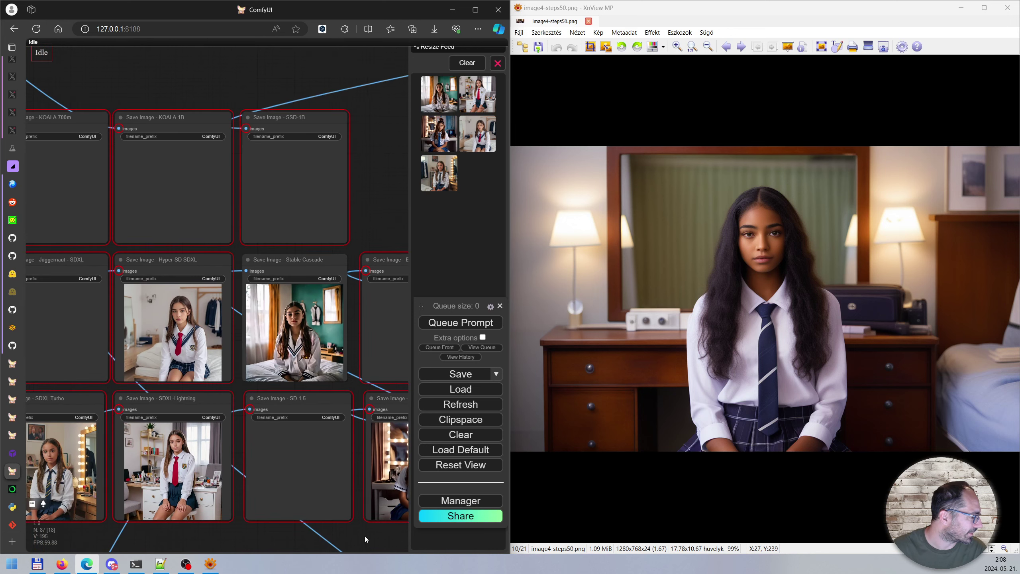
# Step: Examine the Playground v2.5 portrait's face, hands and background against the Hunyuan-DiT image
pyautogui.scroll(5, 372, 523)
pyautogui.scroll(3, 260, 442)
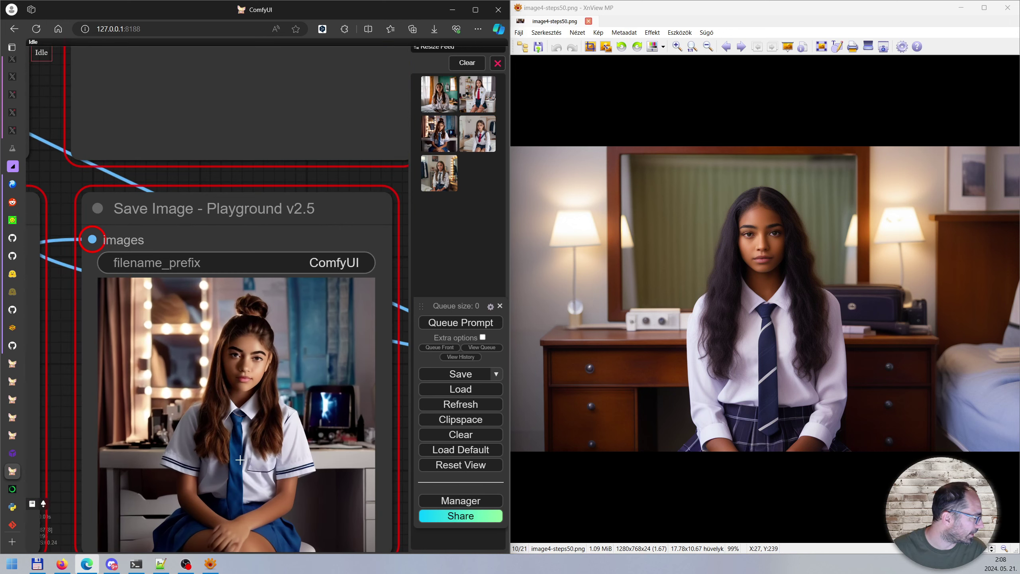
pyautogui.scroll(-2, 239, 460)
pyautogui.moveTo(374, 543); pyautogui.dragTo(403, 492)
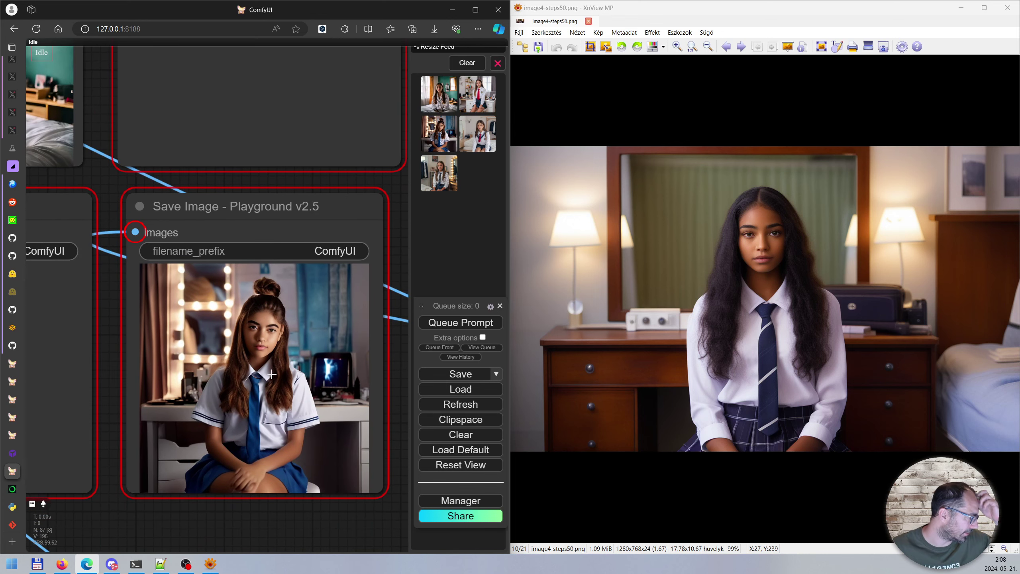
pyautogui.scroll(4, 256, 335)
pyautogui.scroll(2, 255, 334)
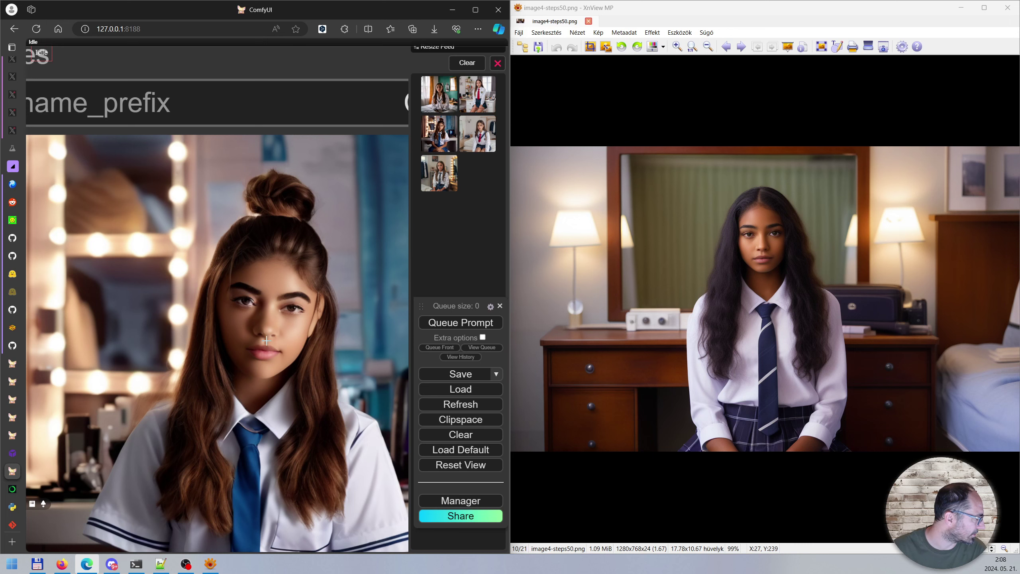
pyautogui.scroll(-6, 255, 327)
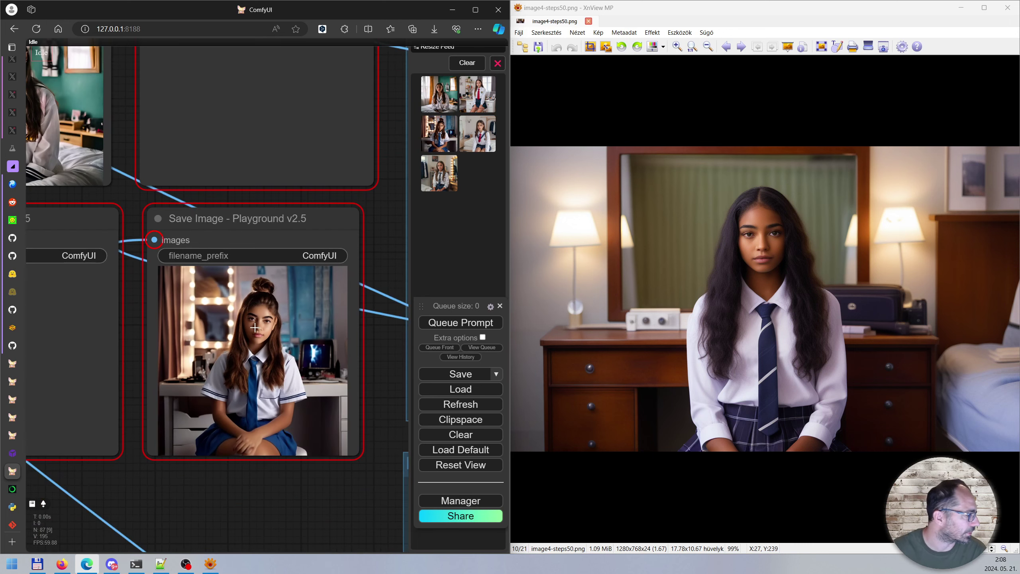
# Step: Replace the SDXL group's positive prompt with the portrait prompt describing a South American influencer in front of a dressing table
pyautogui.moveTo(204, 472); pyautogui.dragTo(395, 462)
pyautogui.moveTo(66, 479); pyautogui.dragTo(320, 489)
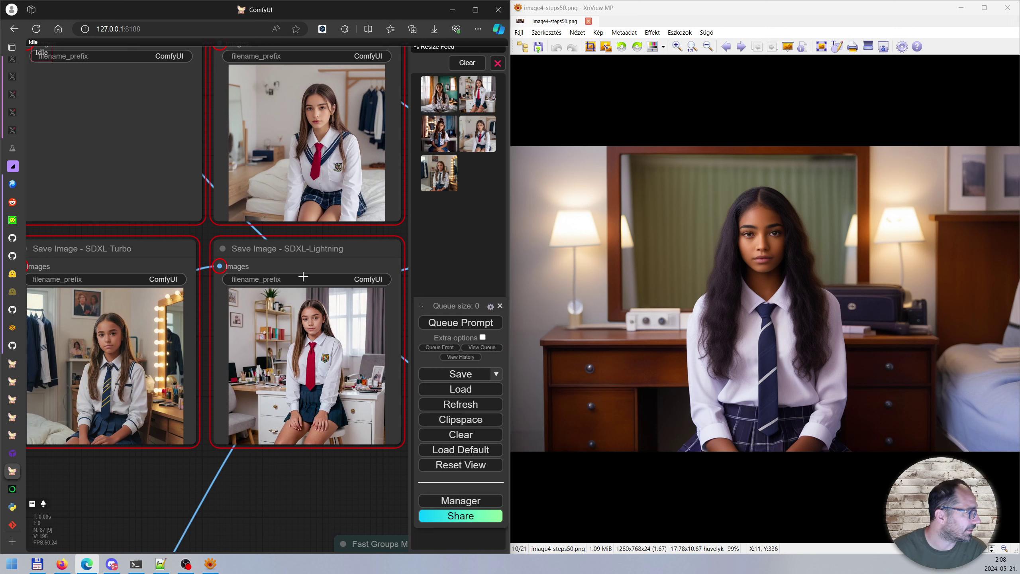
pyautogui.scroll(-5, 333, 421)
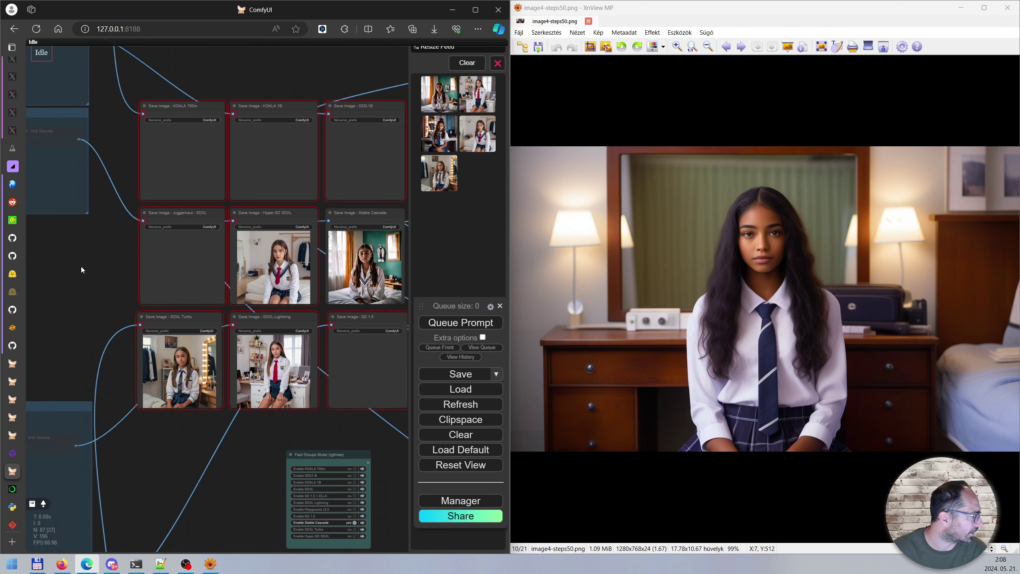
pyautogui.click(363, 469)
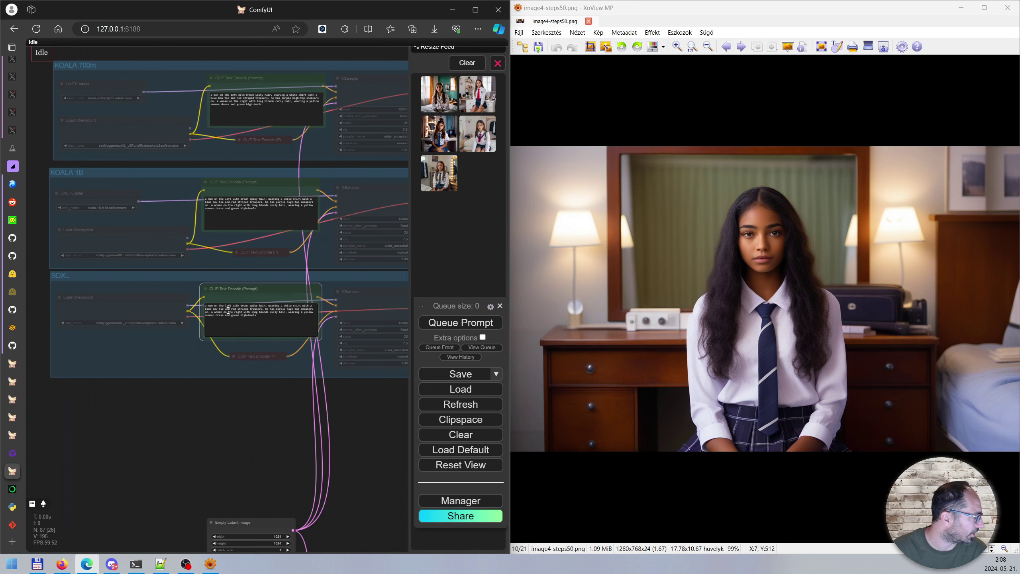
pyautogui.hotkey('ctrl', 'a')
pyautogui.write('southamerican 15-year-old woman influencer, in her room, in front of the camera, sitting in front of a dressing table wearing a school uniform 4k')
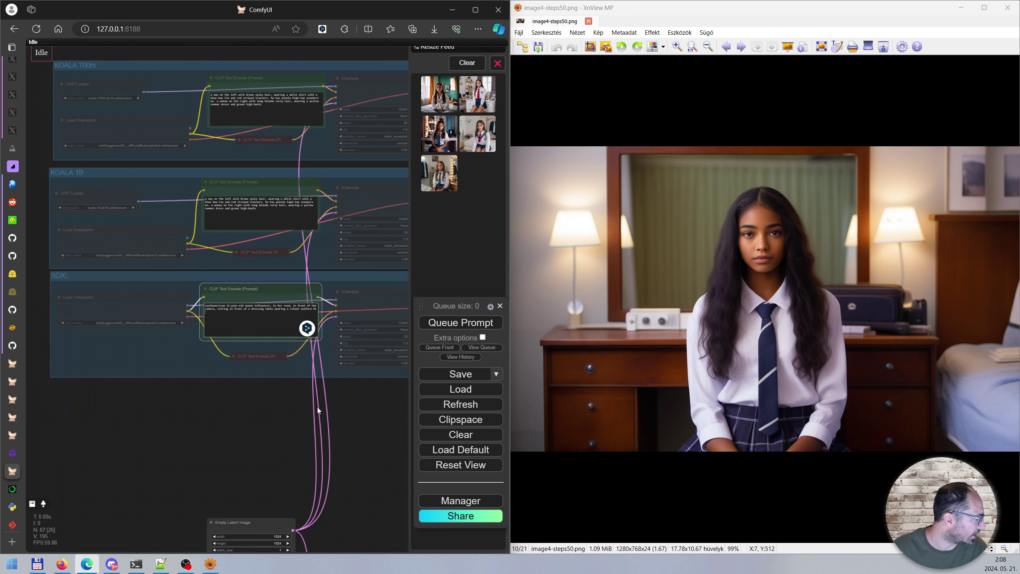
# Step: Disable Stable Cascade and enable SDXL in the Fast Groups Muter, and queue the generation
pyautogui.moveTo(386, 402); pyautogui.dragTo(123, 253)
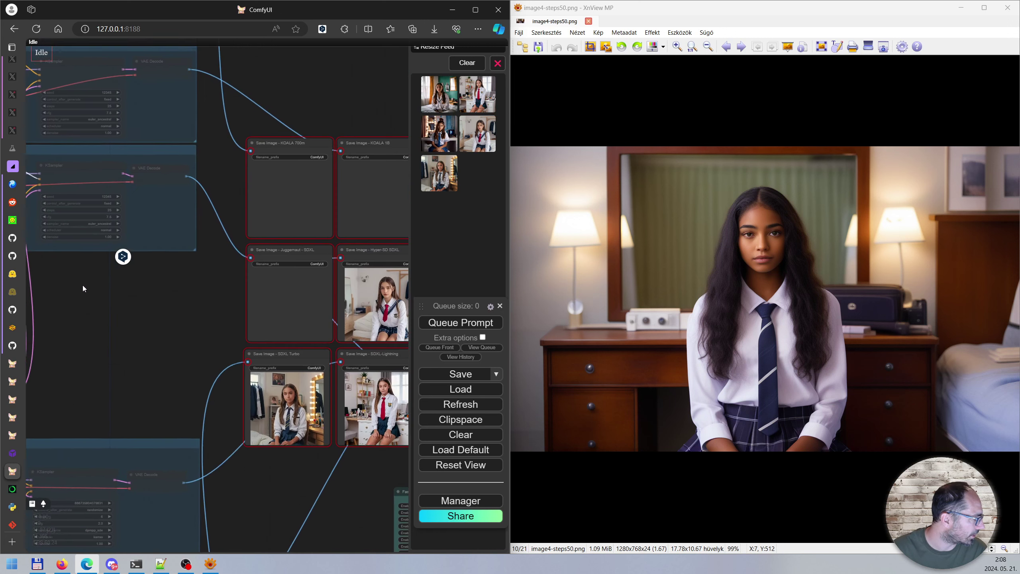
pyautogui.moveTo(289, 501); pyautogui.dragTo(187, 347)
pyautogui.scroll(3, 291, 363)
pyautogui.scroll(3, 291, 363)
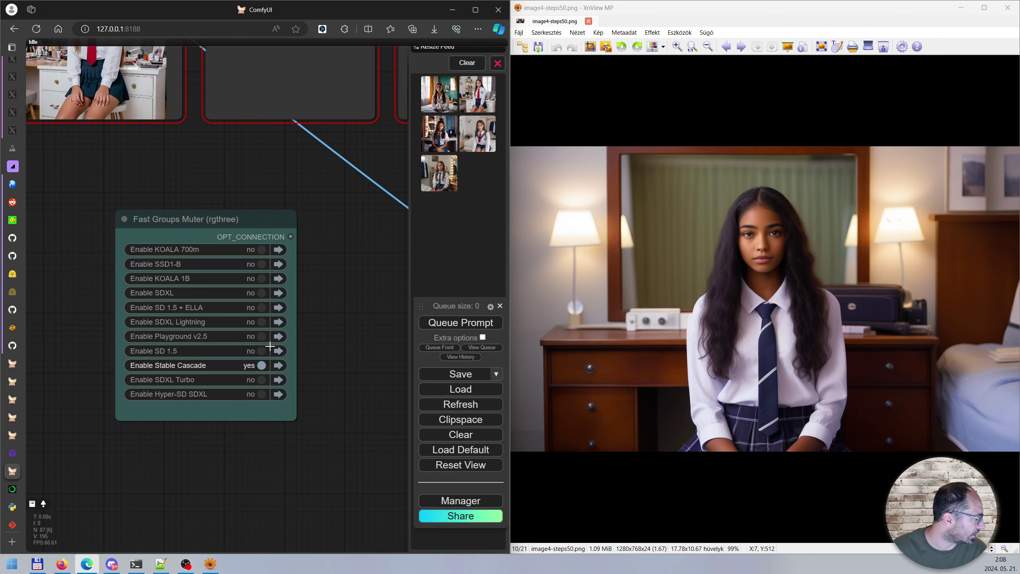
pyautogui.click(260, 369)
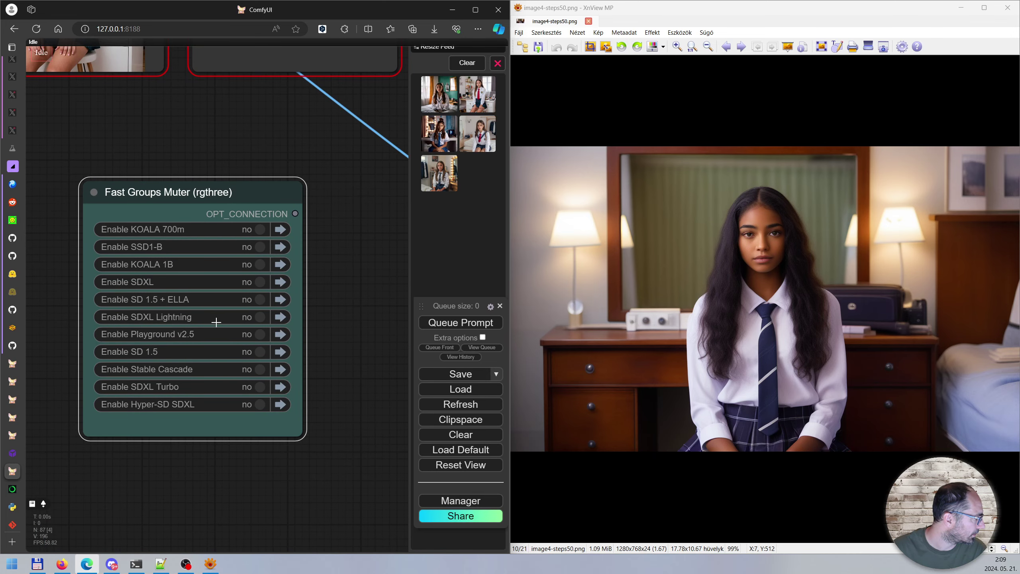
pyautogui.click(260, 282)
pyautogui.click(439, 329)
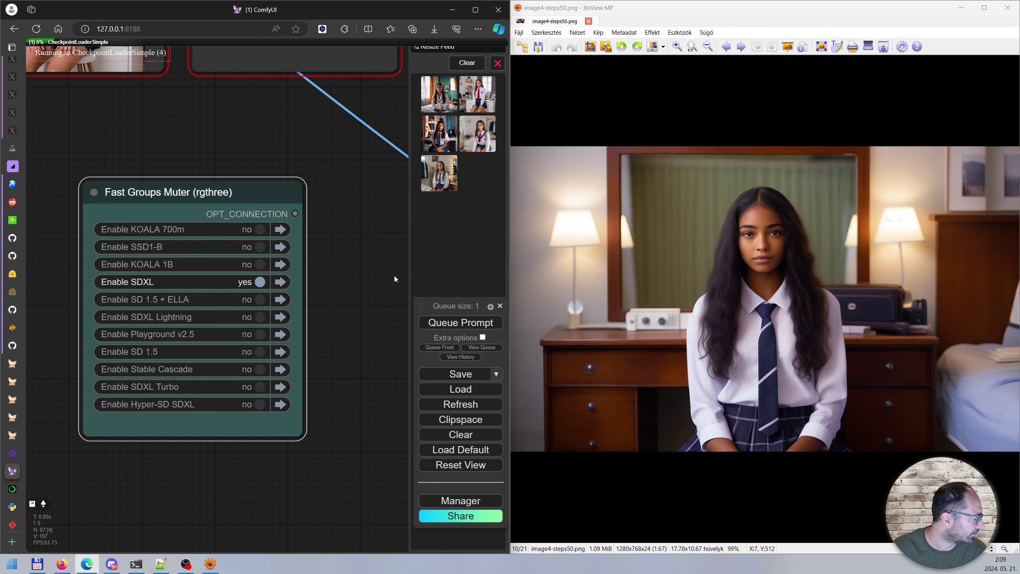
# Step: Bring the Juggernaut - SDXL save node into close view to watch for its result
pyautogui.scroll(-4, 263, 183)
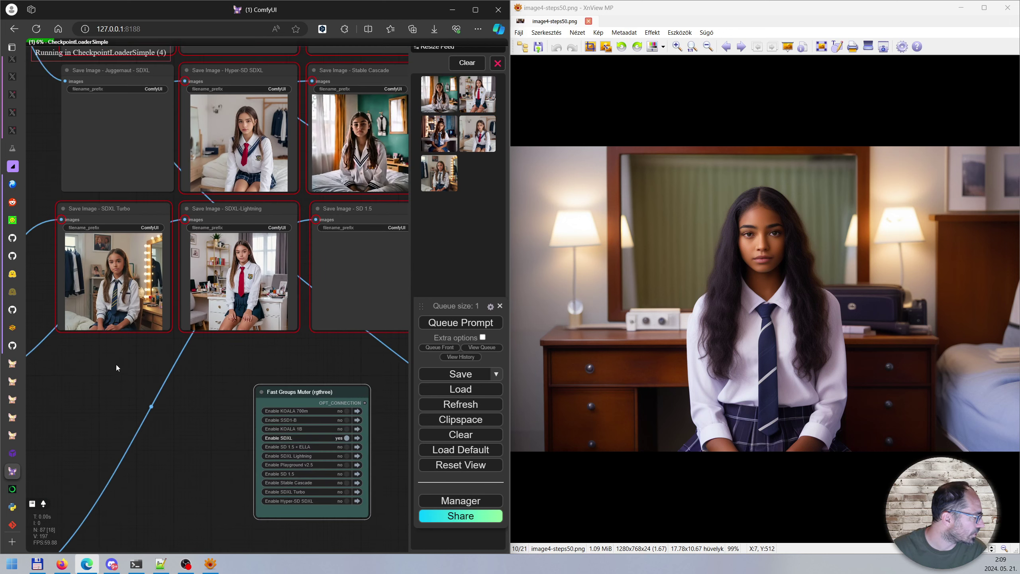
pyautogui.moveTo(117, 365); pyautogui.dragTo(181, 489)
pyautogui.scroll(5, 215, 205)
pyautogui.scroll(1, 214, 205)
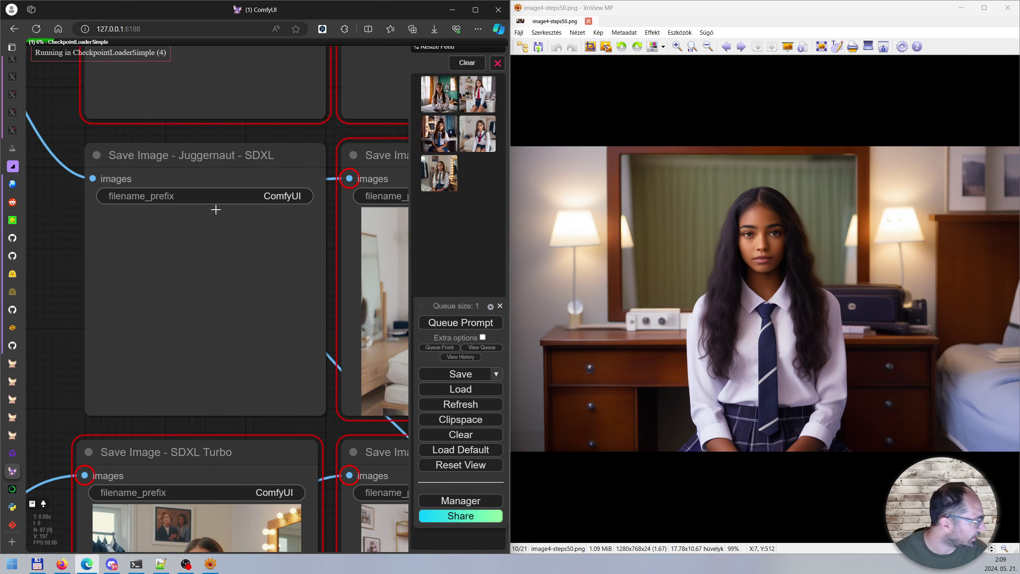
# Step: Open the arXiv paper 2405.08748 and read Table 1, which compares Hunyuan-DiT with other state-of-the-art models
pyautogui.moveTo(5, 417)
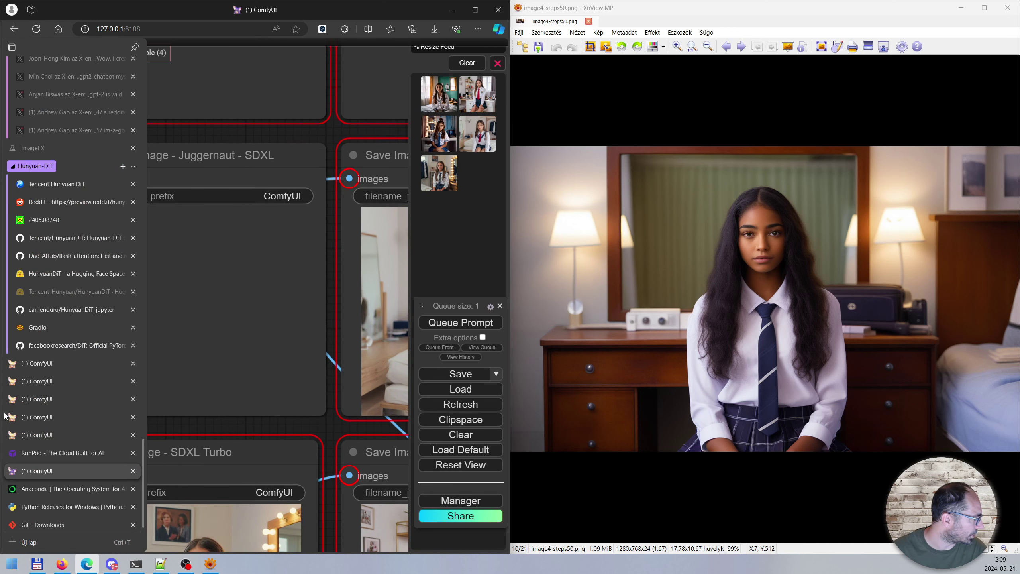
pyautogui.click(59, 224)
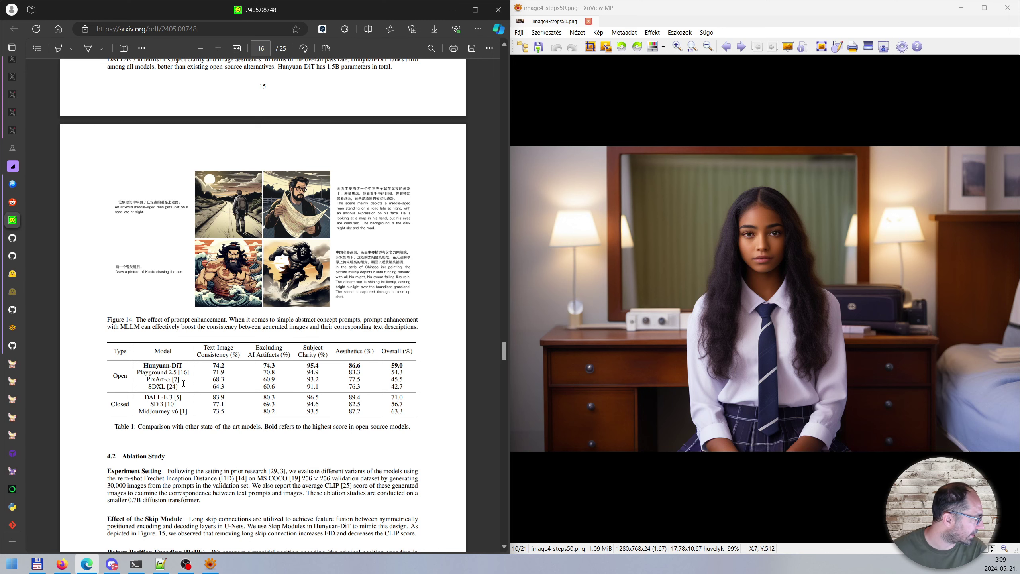
pyautogui.moveTo(504, 359)
pyautogui.mouseDown()
pyautogui.moveTo(501, 483)
pyautogui.moveTo(516, 348)
pyautogui.moveTo(523, 357)
pyautogui.mouseUp()
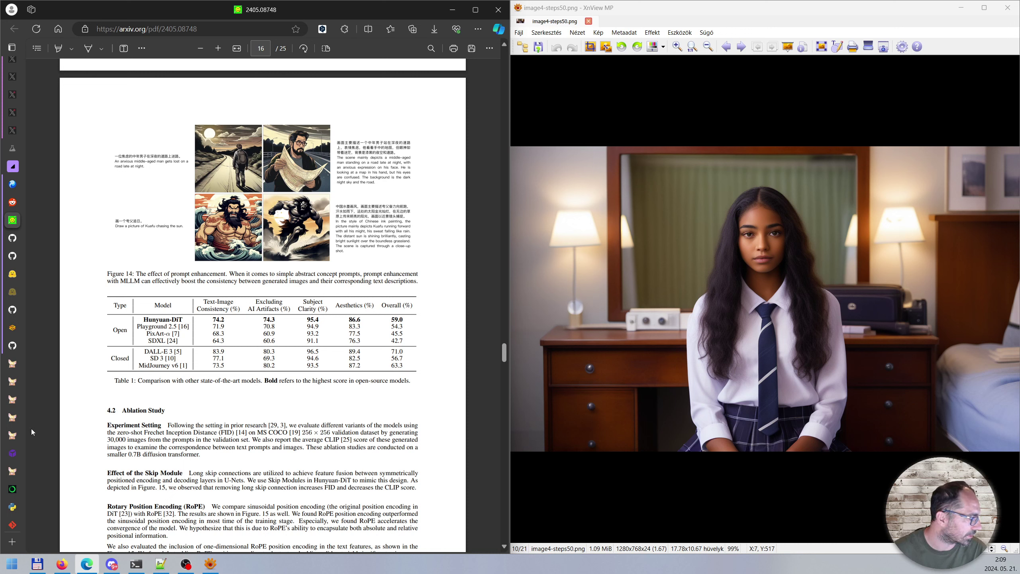
# Step: Return to the ComfyUI results and examine the Juggernaut - SDXL portrait against the Hunyuan-DiT image and the other models' portraits
pyautogui.moveTo(10, 433)
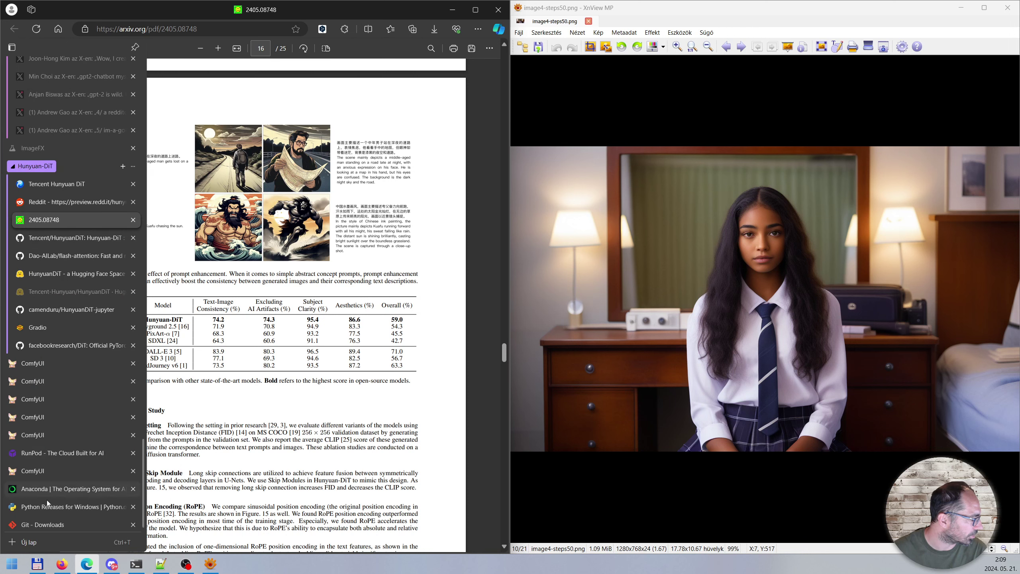
pyautogui.click(41, 475)
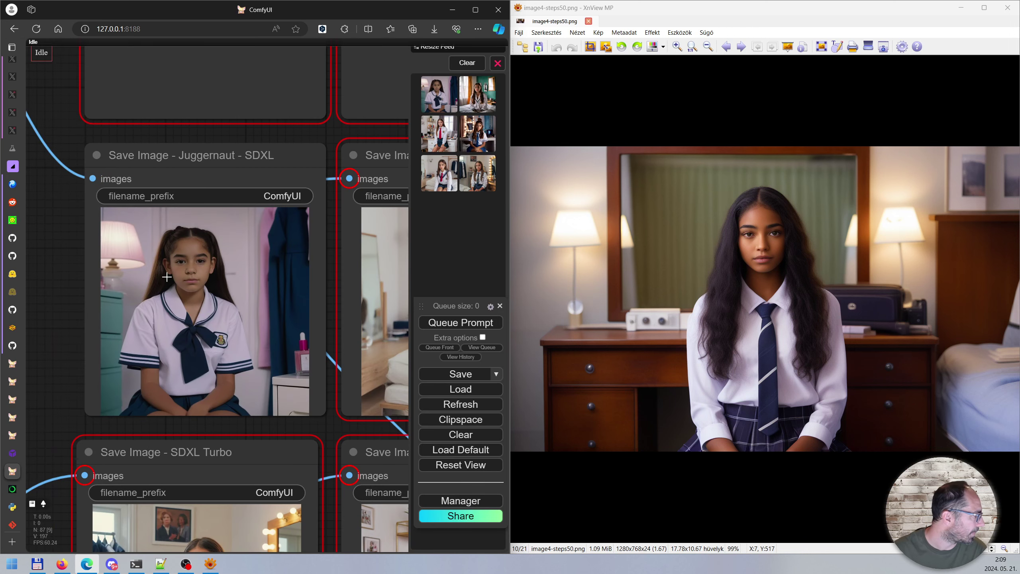
pyautogui.scroll(3, 164, 278)
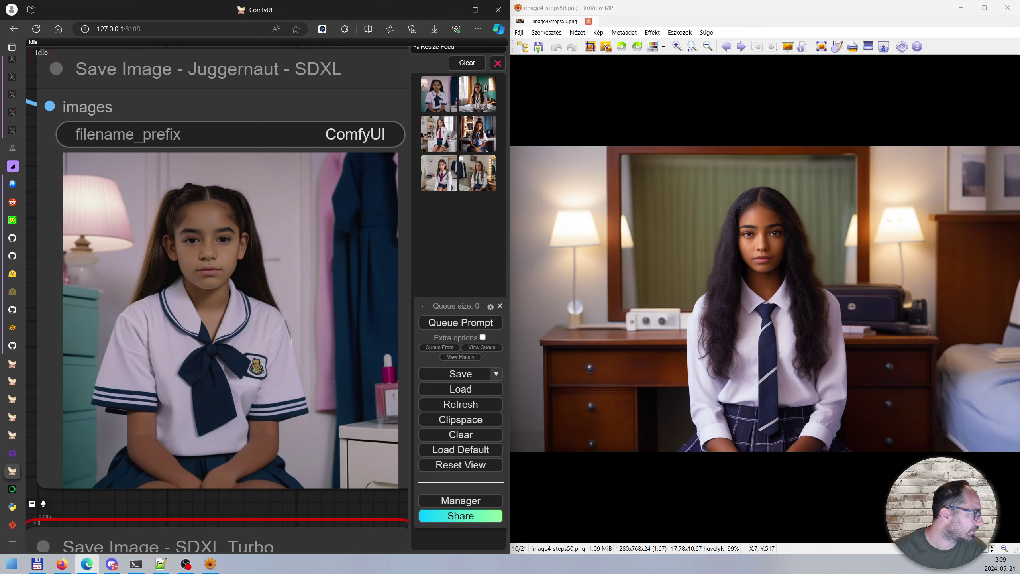
pyautogui.scroll(2, 293, 345)
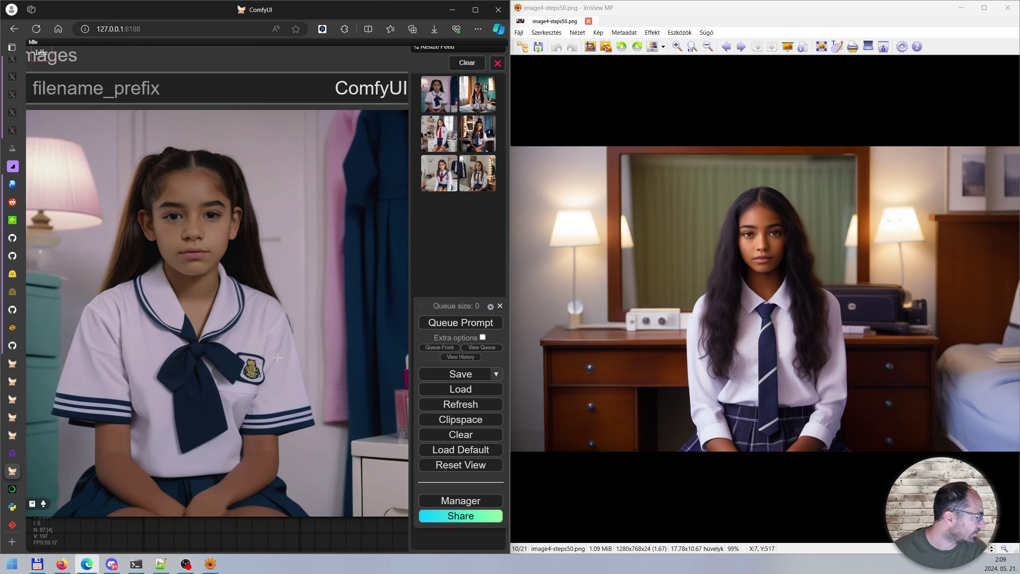
pyautogui.scroll(-2, 240, 395)
pyautogui.scroll(4, 227, 398)
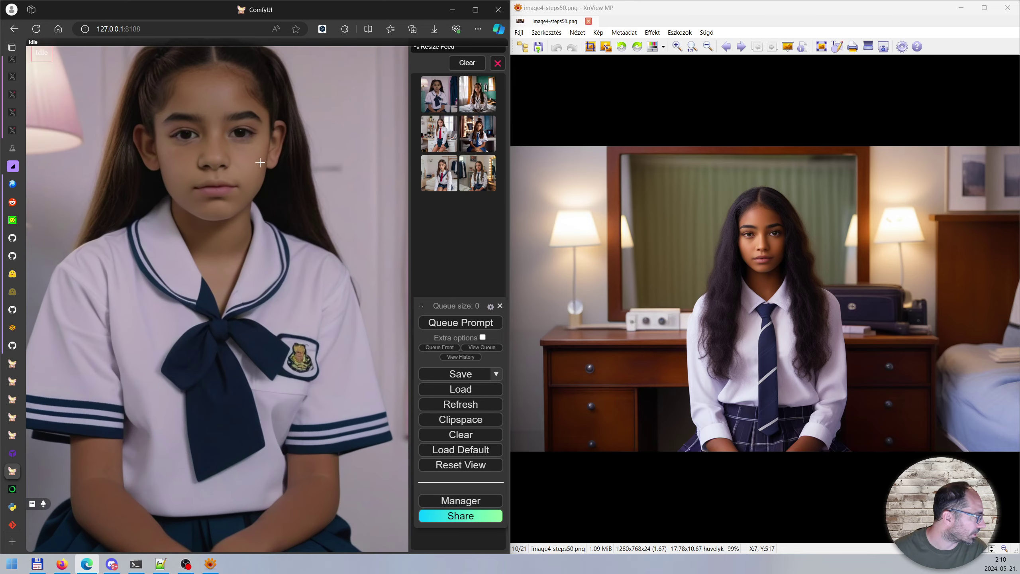
pyautogui.scroll(-2, 264, 351)
pyautogui.scroll(-1, 263, 351)
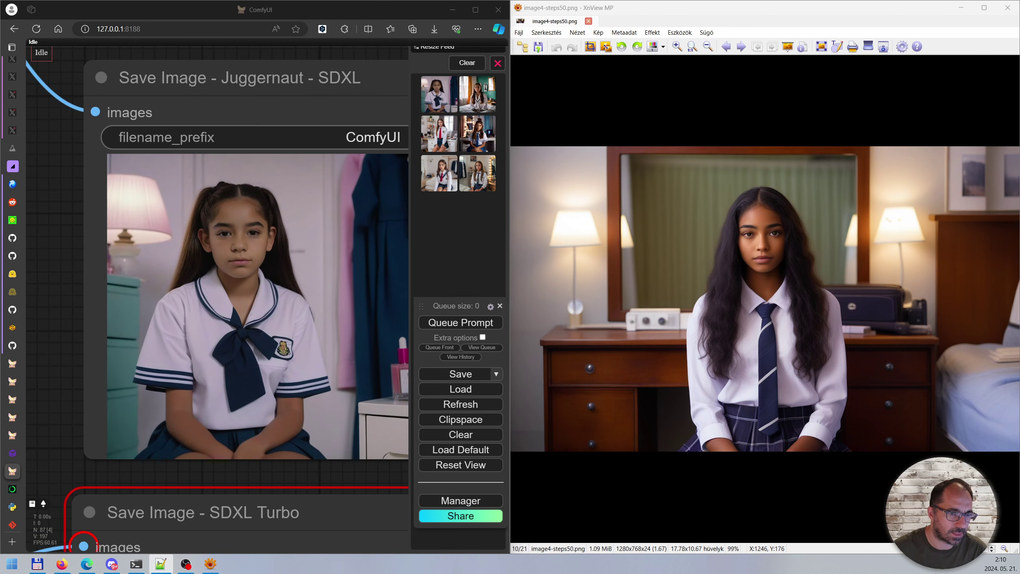
pyautogui.scroll(-4, 299, 426)
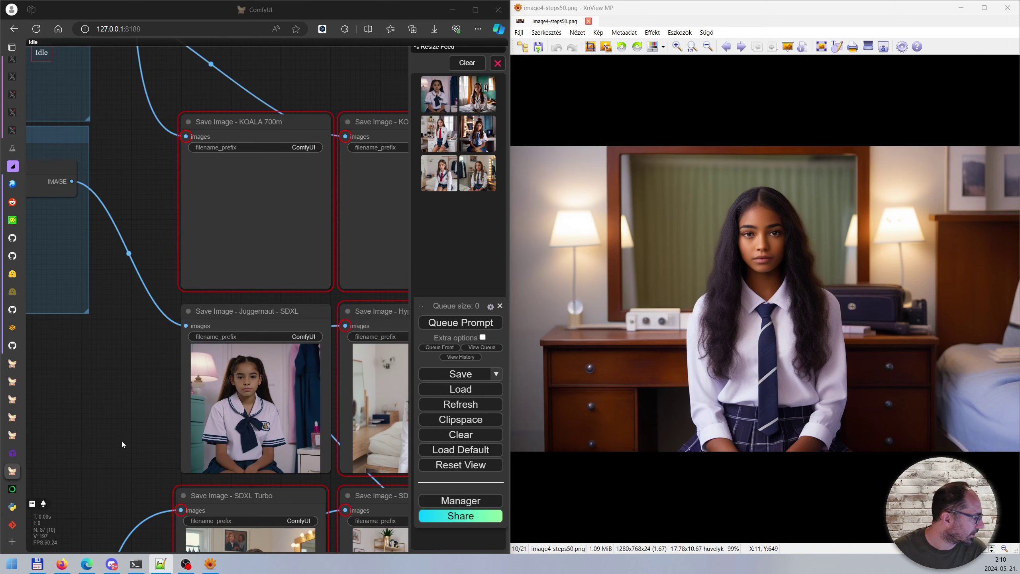
pyautogui.moveTo(262, 507); pyautogui.dragTo(191, 489)
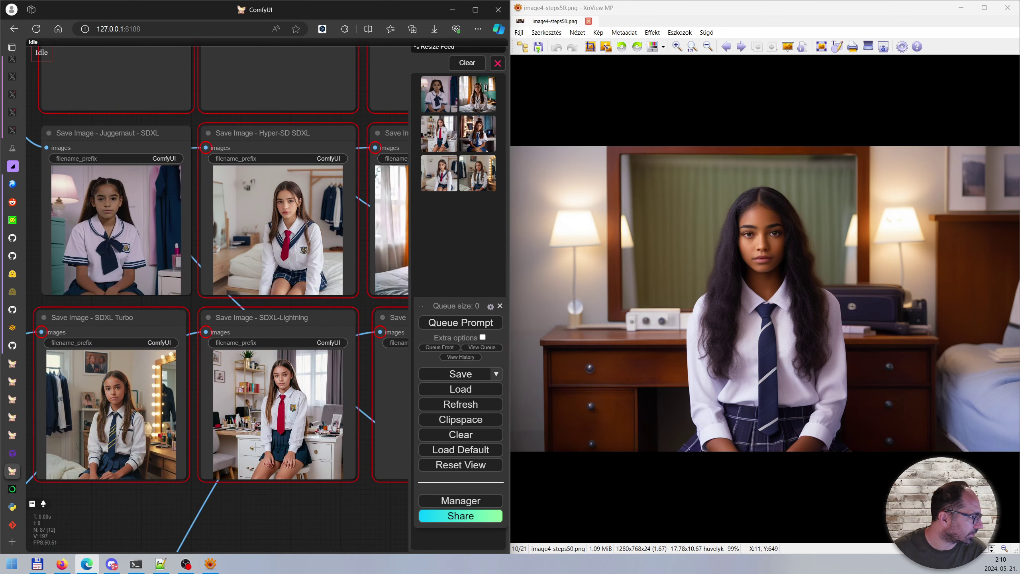
# Step: Compare the ComfyUI portraits and image4-steps50.png with the original reference image of the girl in her room
pyautogui.scroll(2, 171, 412)
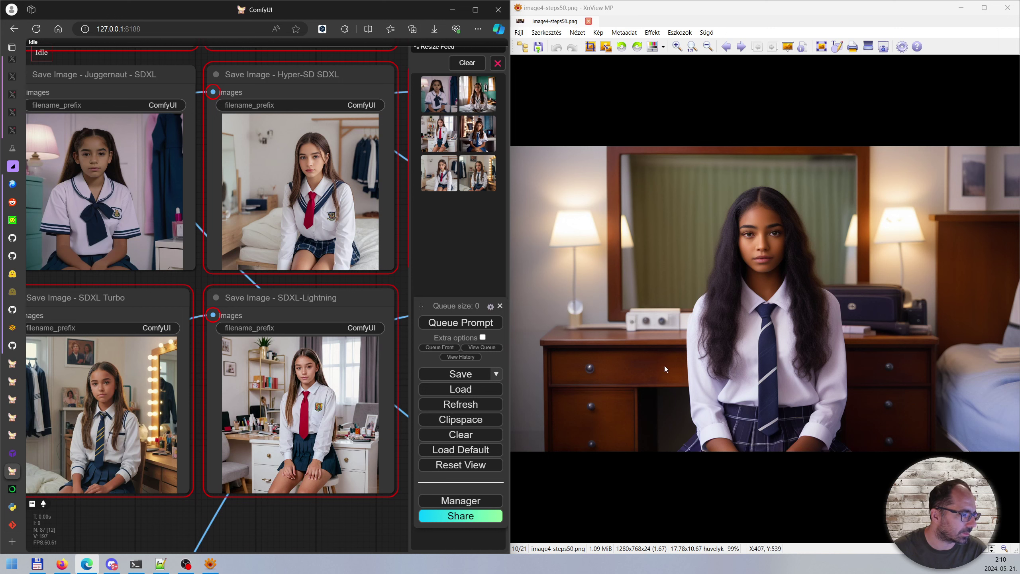
pyautogui.click(844, 262)
pyautogui.scroll(-1, 830, 279)
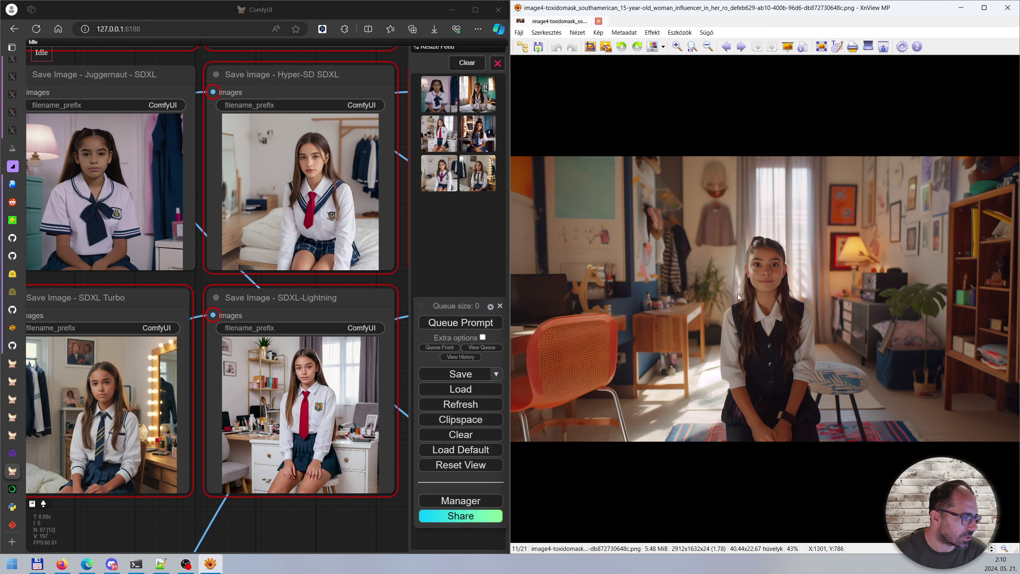
# Step: Examine image5.png and the close-up executive reference image, enlarging each face to compare skin and beard detail
pyautogui.scroll(-1, 822, 276)
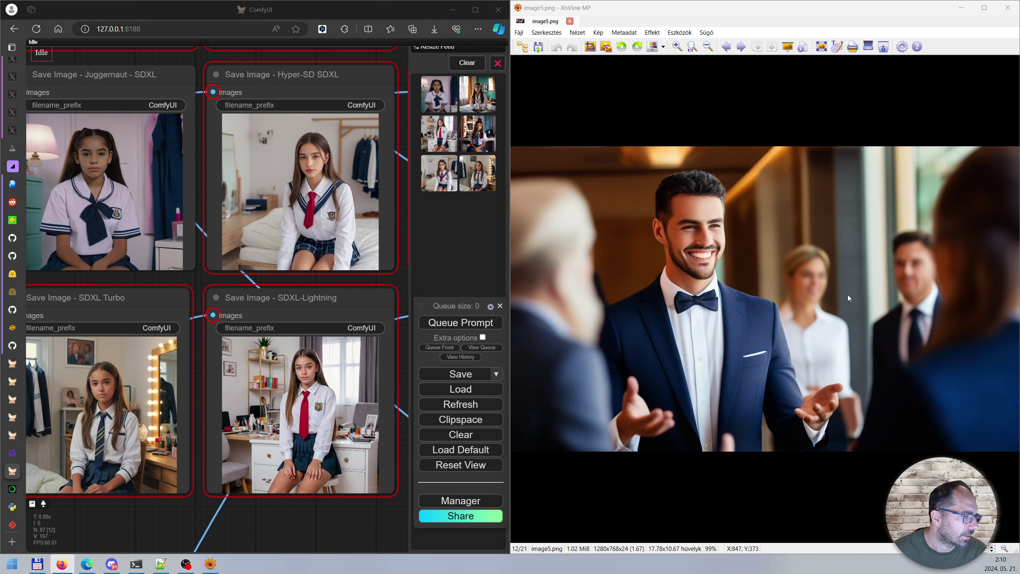
pyautogui.click(788, 291)
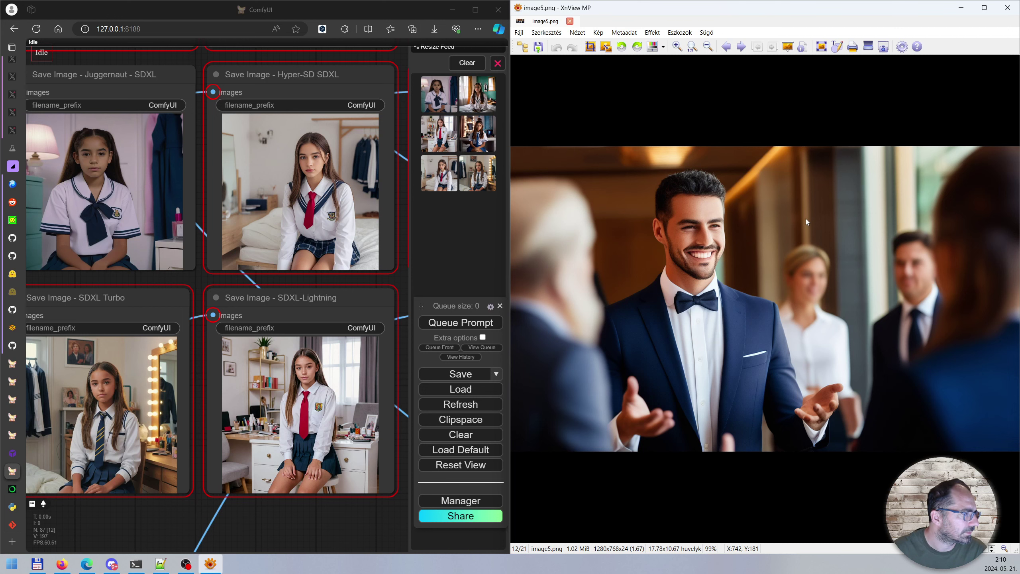
pyautogui.scroll(-1, 817, 219)
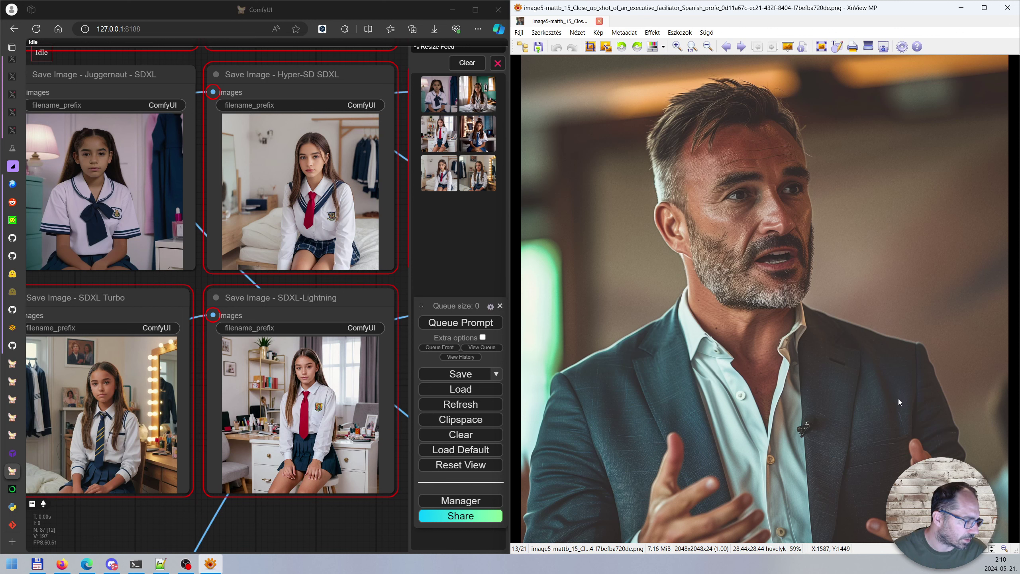
pyautogui.scroll(1, 829, 261)
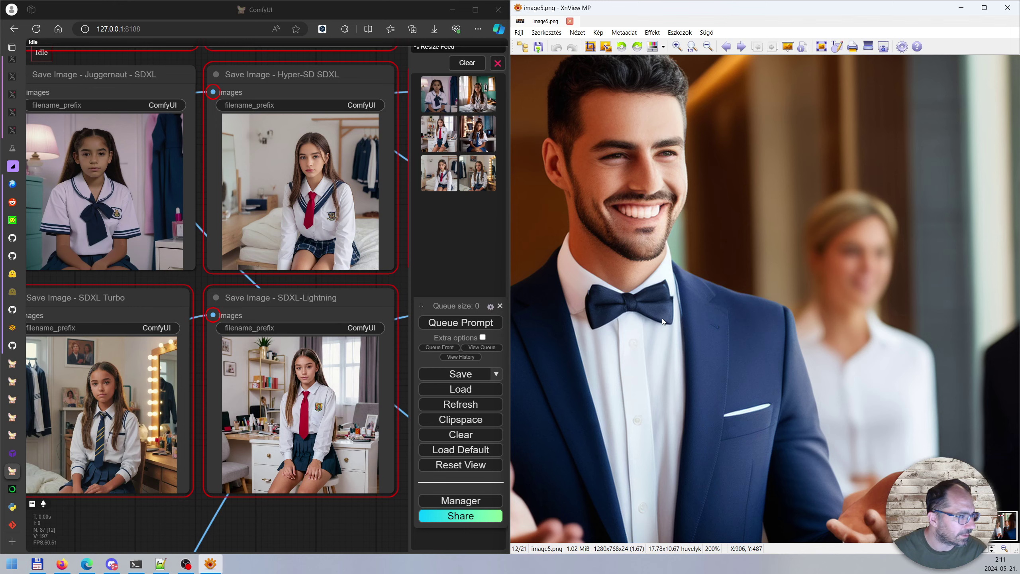
pyautogui.scroll(-1, 729, 278)
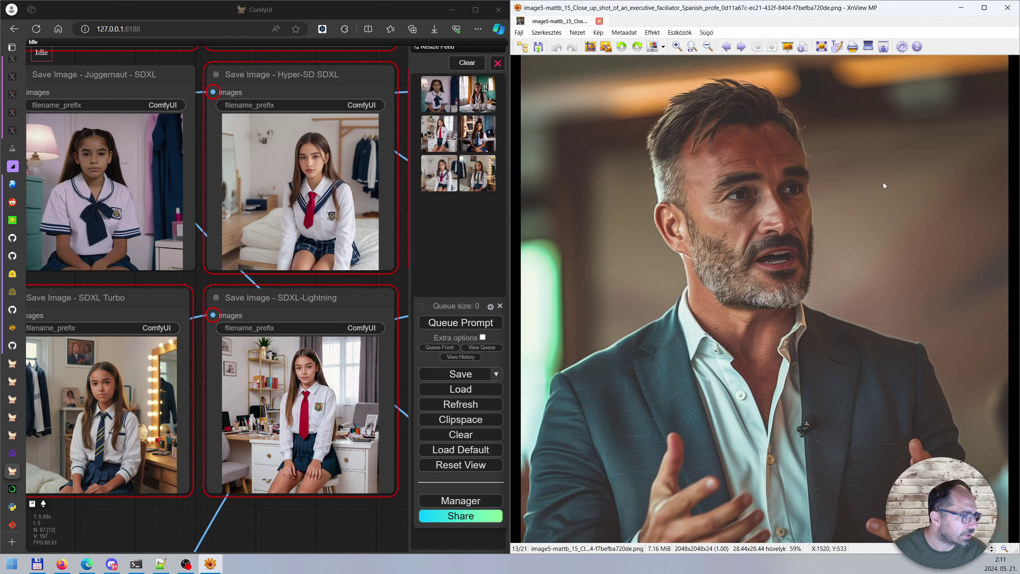
pyautogui.scroll(1, 883, 182)
pyautogui.moveTo(877, 155); pyautogui.dragTo(824, 415)
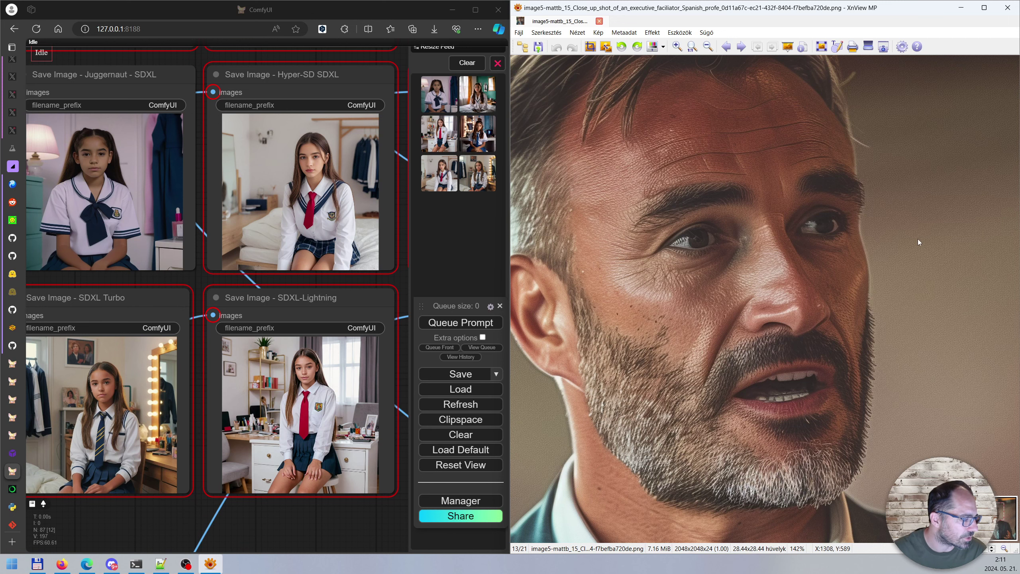
pyautogui.scroll(-4, 918, 241)
pyautogui.scroll(-1, 863, 257)
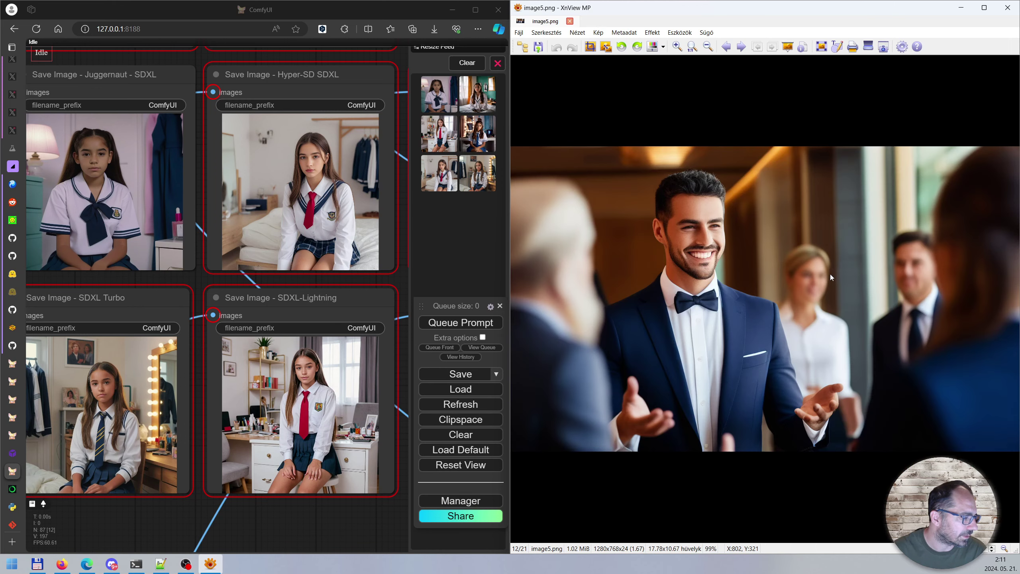
# Step: Alternate between image5.png and the full executive reference image to compare clothing, pose and composition
pyautogui.scroll(1, 812, 234)
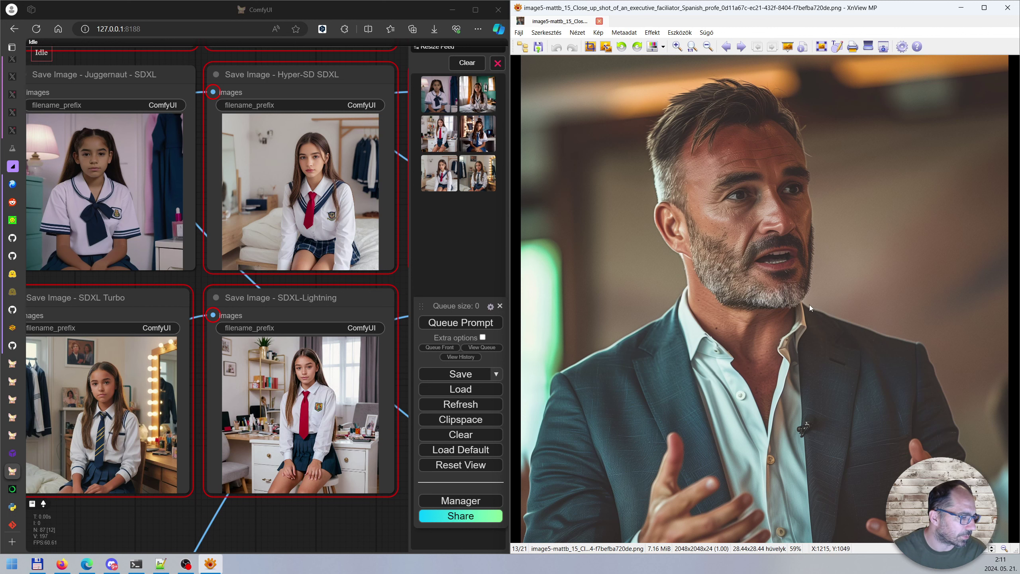
pyautogui.scroll(-1, 798, 299)
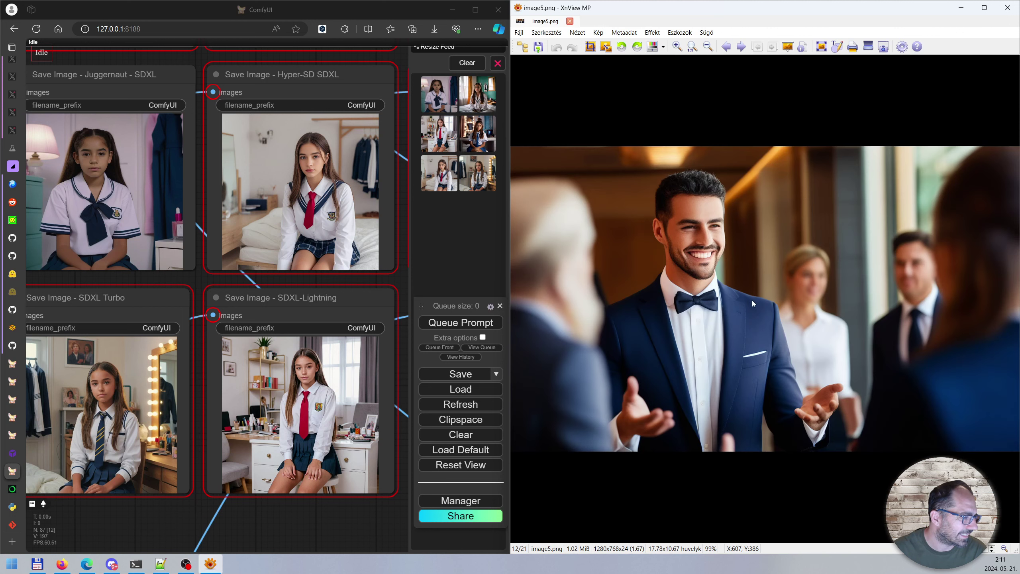
pyautogui.scroll(1, 752, 300)
pyautogui.scroll(-1, 721, 367)
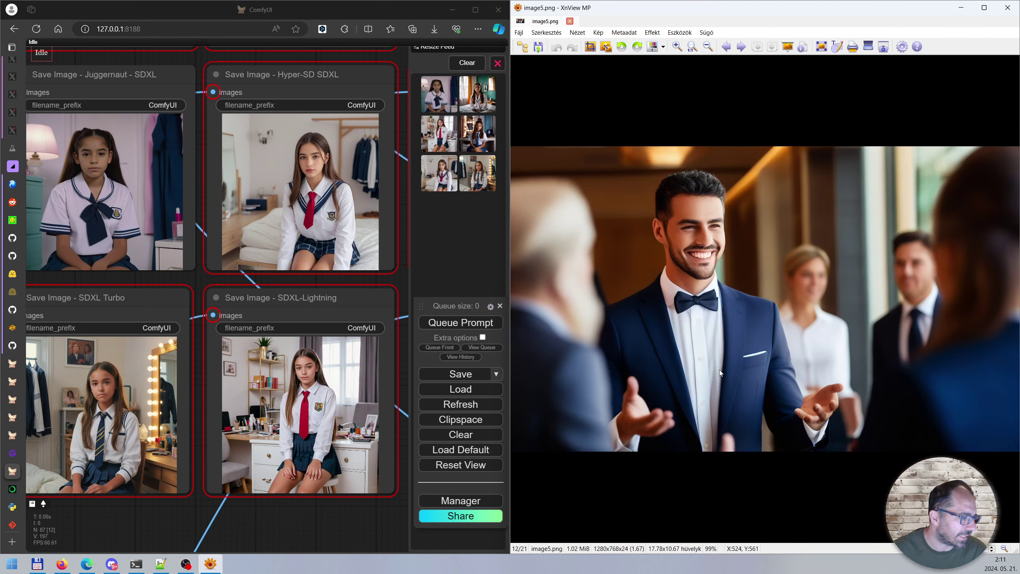
pyautogui.scroll(1, 754, 332)
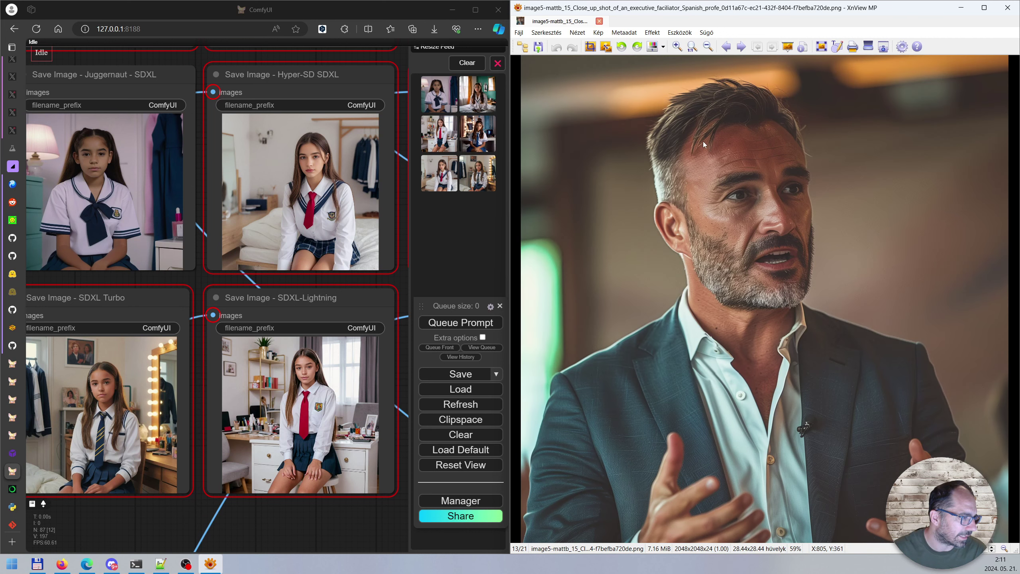
pyautogui.scroll(-1, 733, 349)
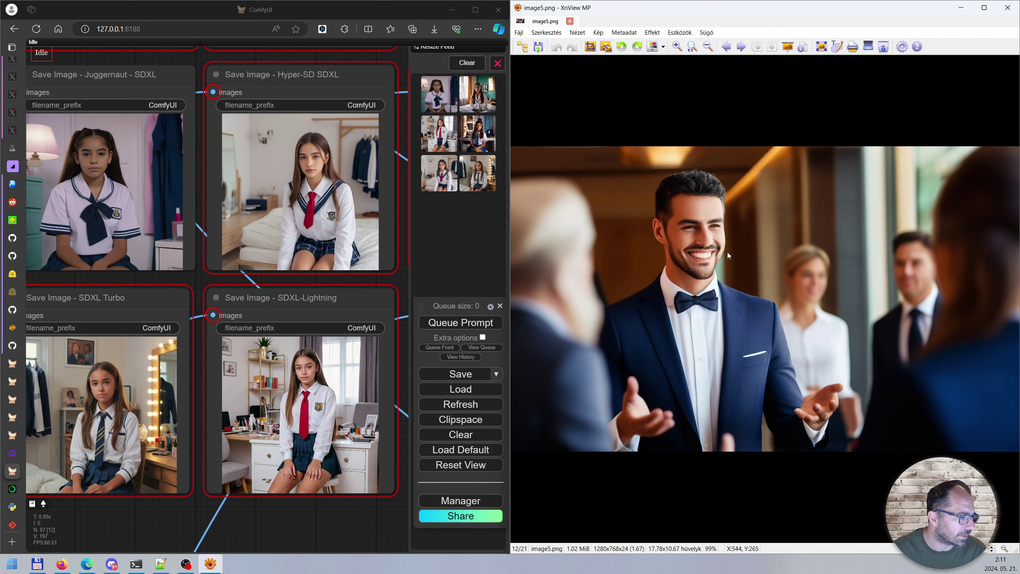
pyautogui.scroll(-1, 809, 296)
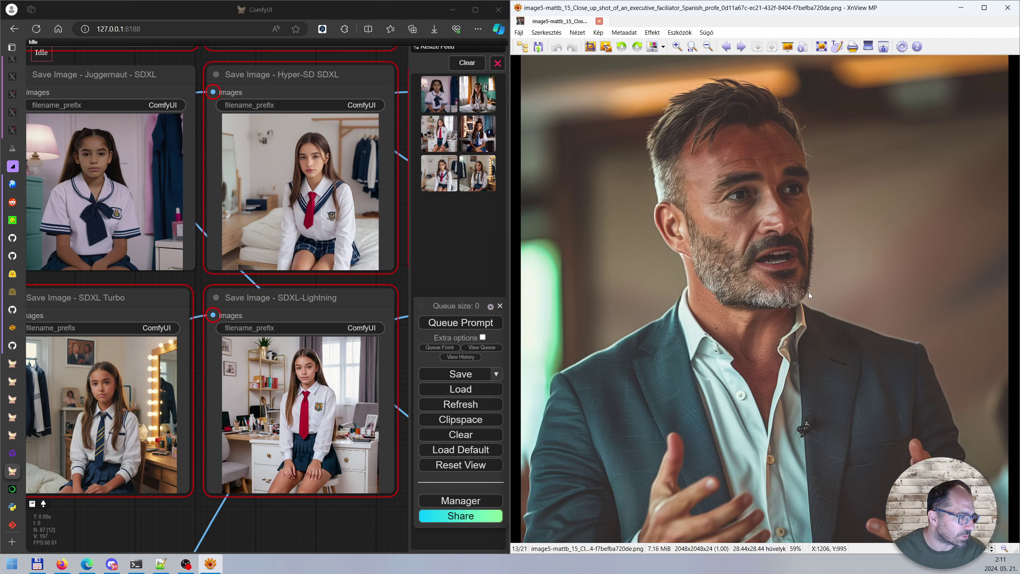
# Step: Compare the Hunyuan-DiT burger in image6.png with the square version in image6-1024x1024.png
pyautogui.scroll(-1, 808, 295)
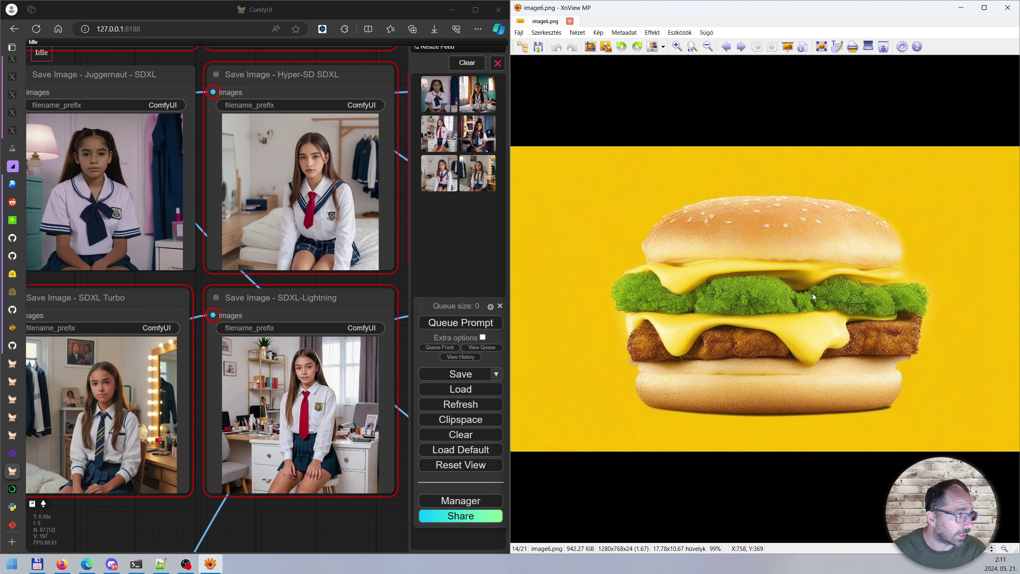
pyautogui.scroll(-1, 817, 296)
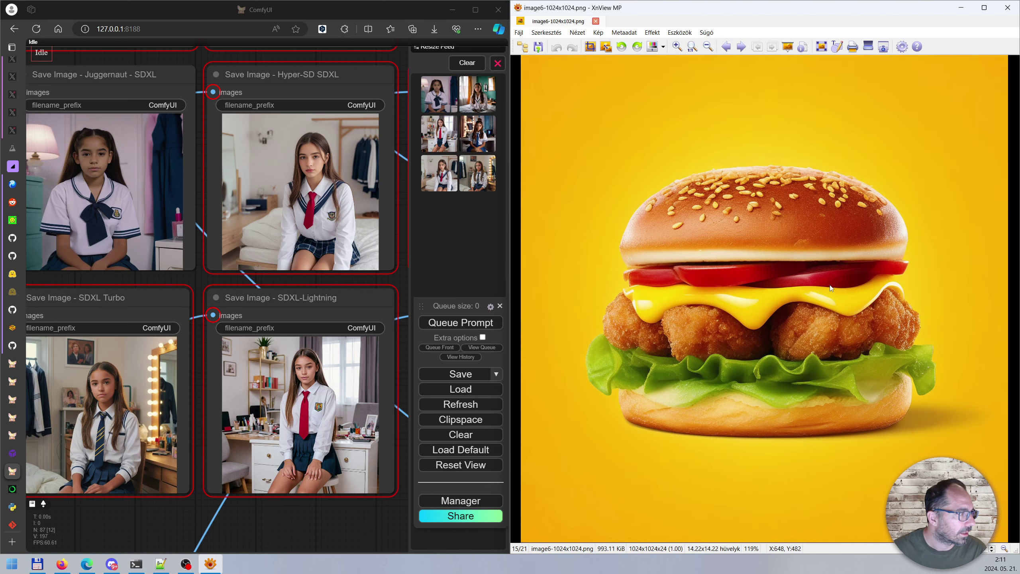
pyautogui.scroll(1, 831, 288)
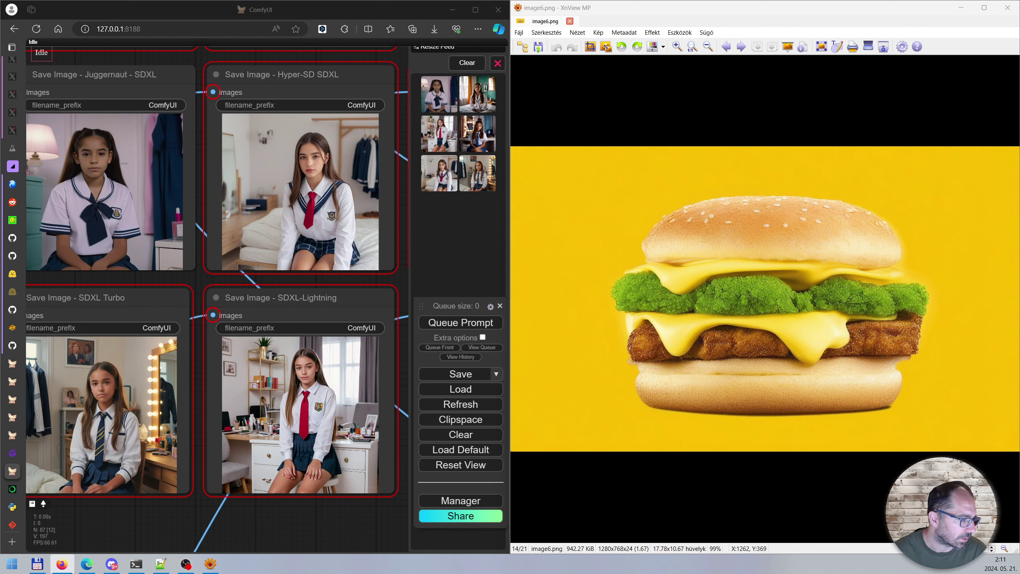
pyautogui.click(933, 327)
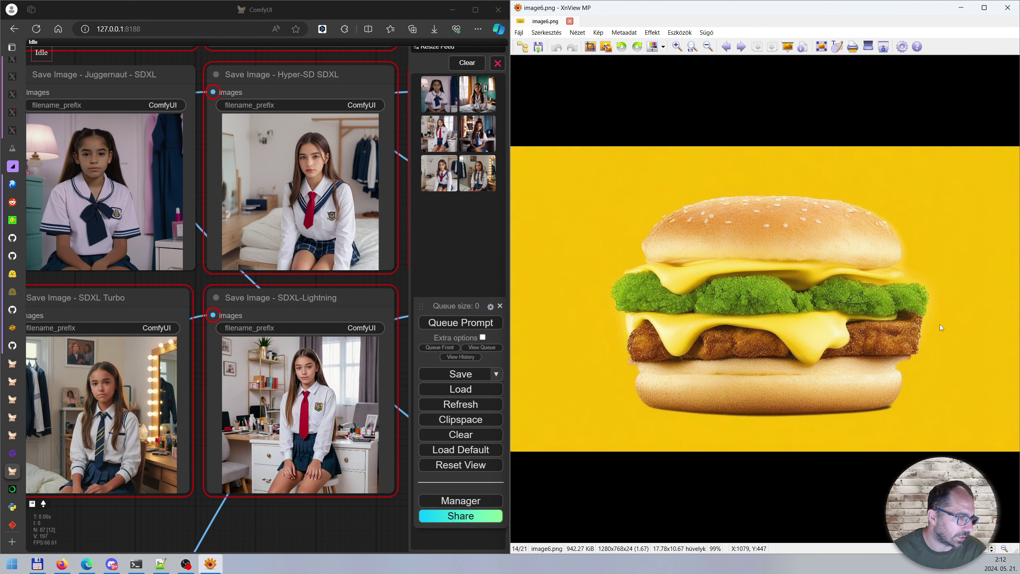
pyautogui.scroll(-1, 940, 324)
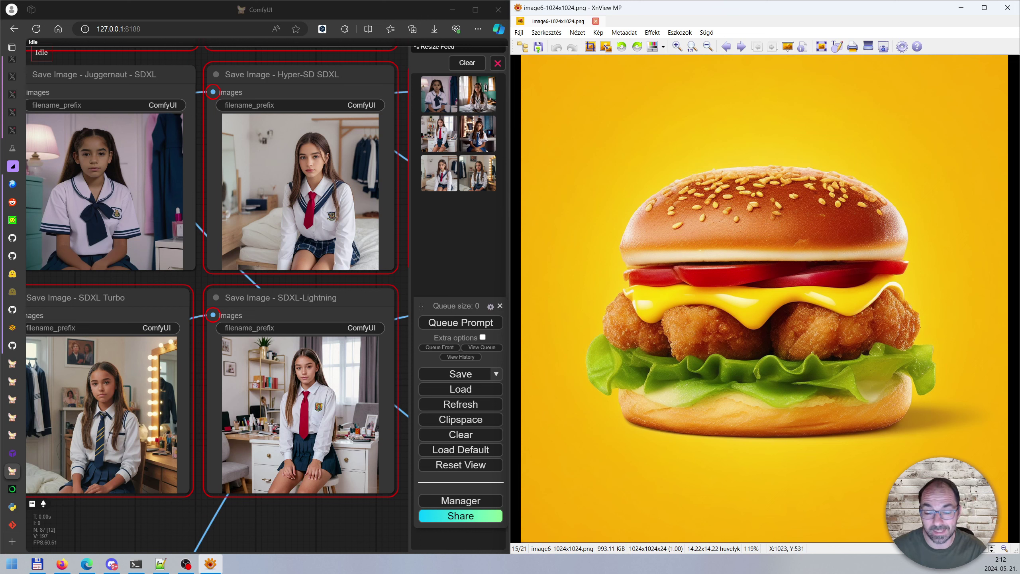
# Step: Alternate between image6-1024x1024.png and the McDonald's reference image to compare the burger results
pyautogui.hotkey('alt', 'Tab')
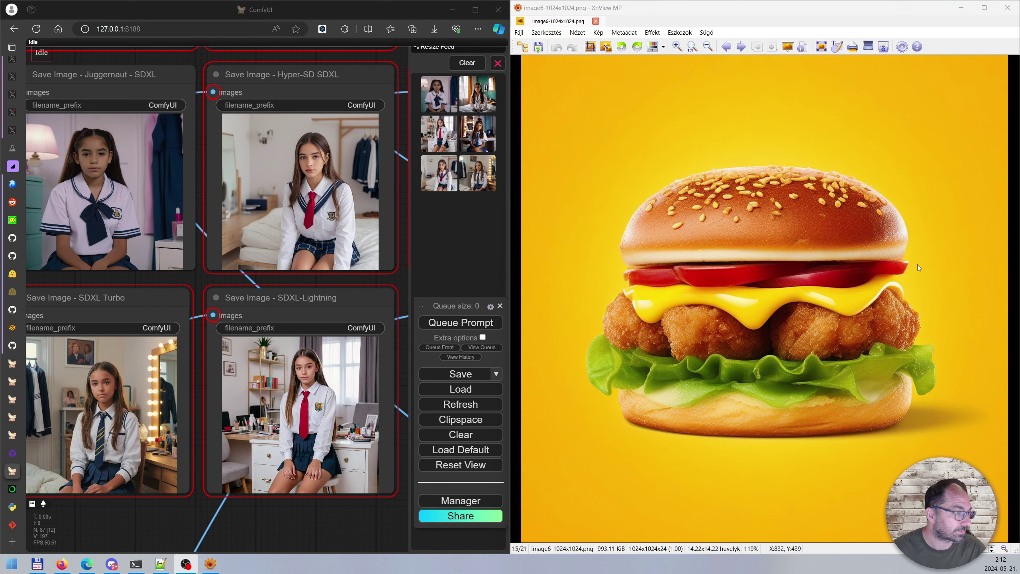
pyautogui.scroll(-1, 918, 265)
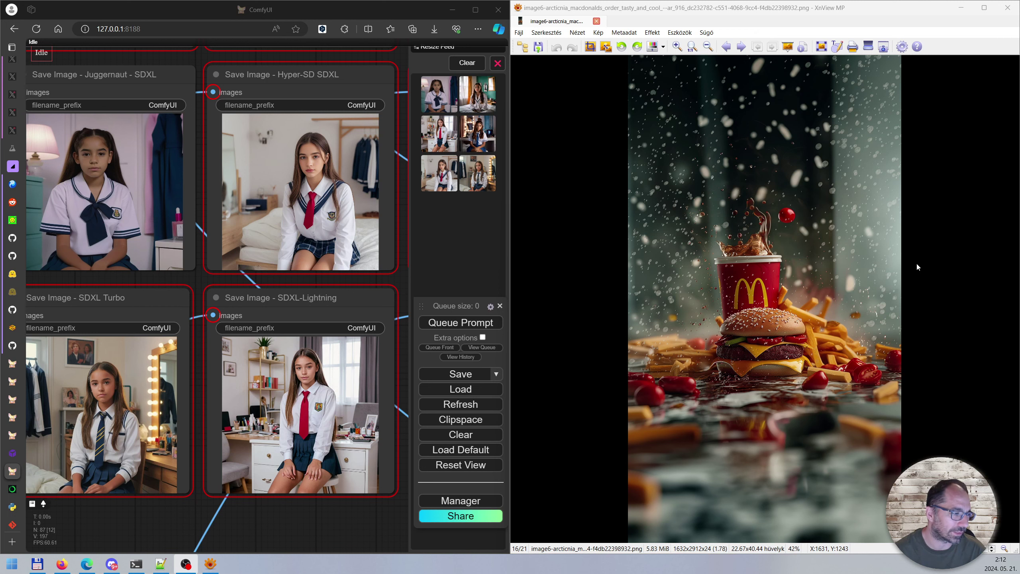
pyautogui.scroll(1, 918, 278)
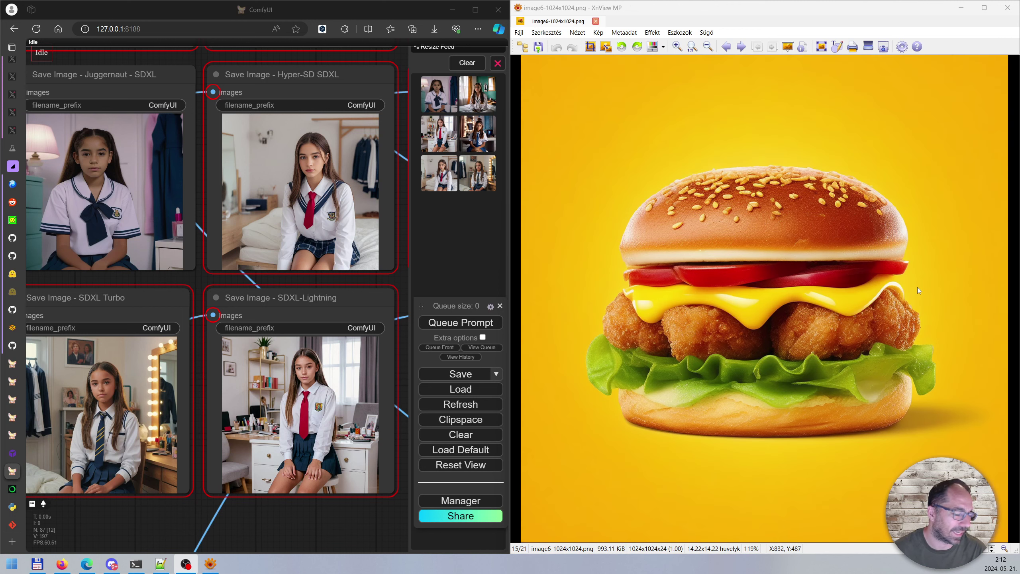
pyautogui.scroll(-1, 918, 291)
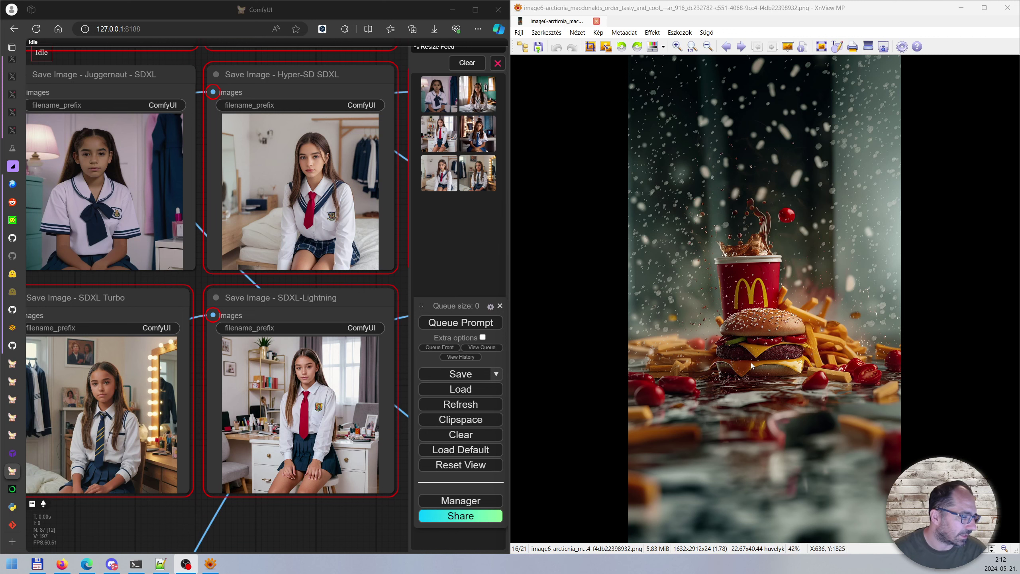
pyautogui.scroll(-1, 826, 318)
pyautogui.scroll(1, 853, 302)
pyautogui.scroll(1, 839, 309)
pyautogui.scroll(-1, 813, 311)
pyautogui.scroll(-1, 813, 312)
pyautogui.scroll(1, 836, 257)
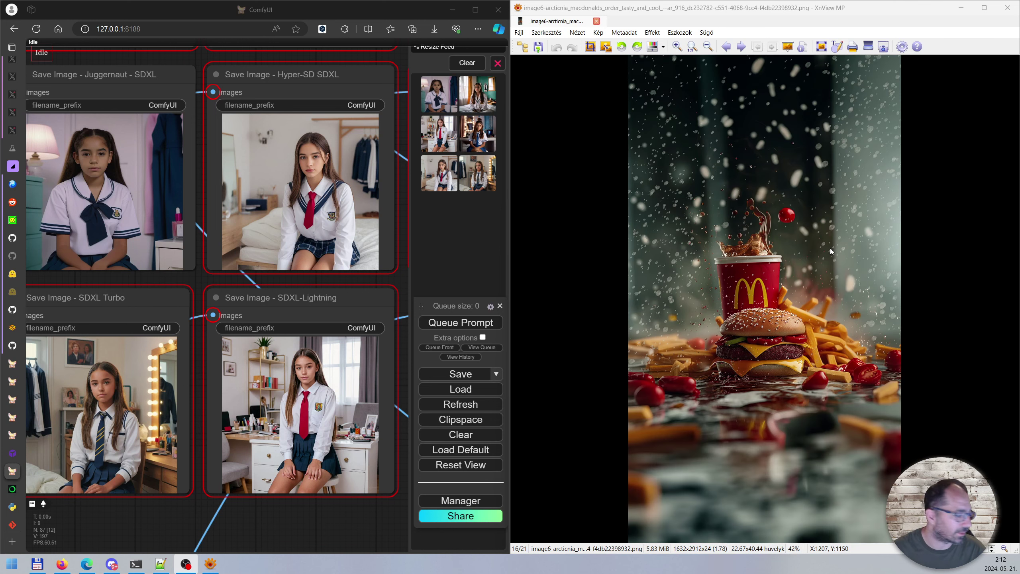
# Step: Switch to the ComfyUI browser tab holding the burger results and display image6-1024x1024.png beside it in XnView MP
pyautogui.scroll(-7, 321, 540)
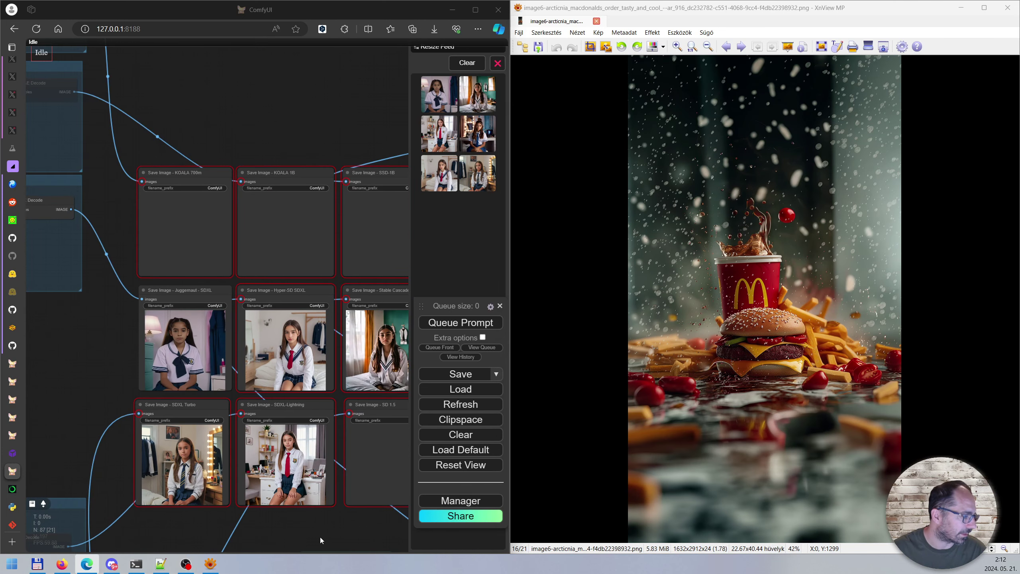
pyautogui.moveTo(321, 540); pyautogui.dragTo(261, 485)
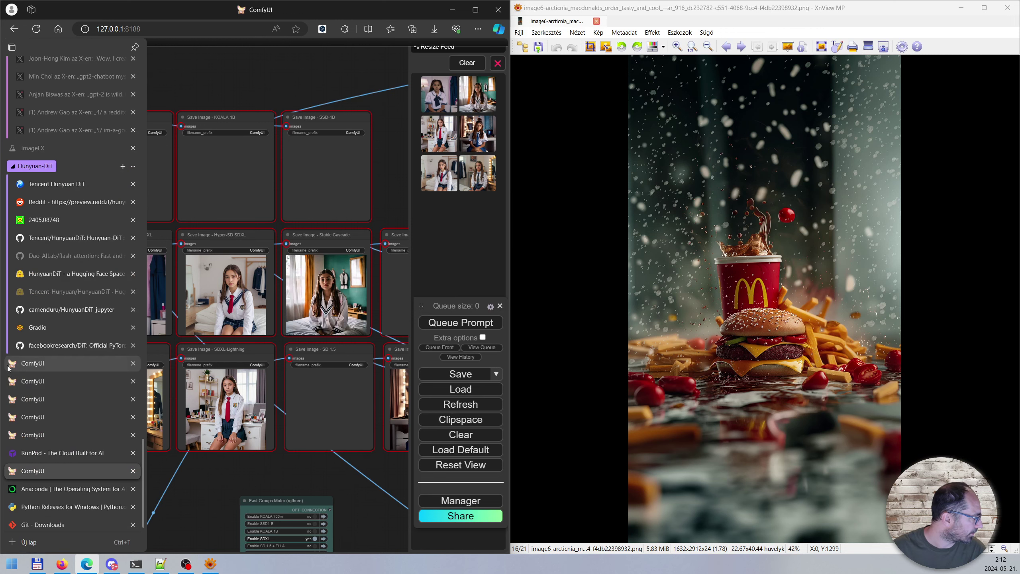
pyautogui.click(36, 369)
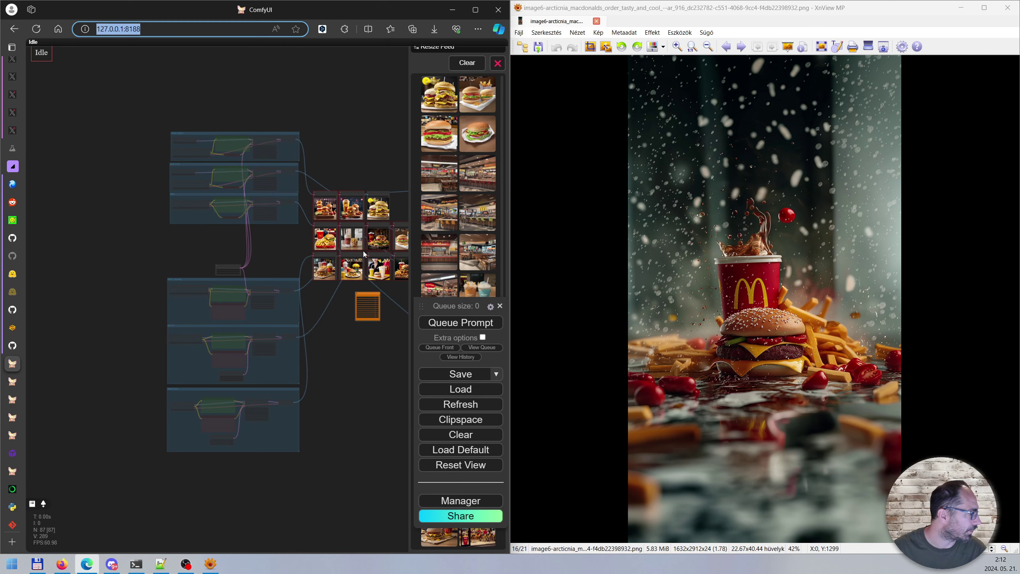
pyautogui.scroll(1, 727, 357)
pyautogui.scroll(-1, 727, 357)
pyautogui.scroll(1, 763, 317)
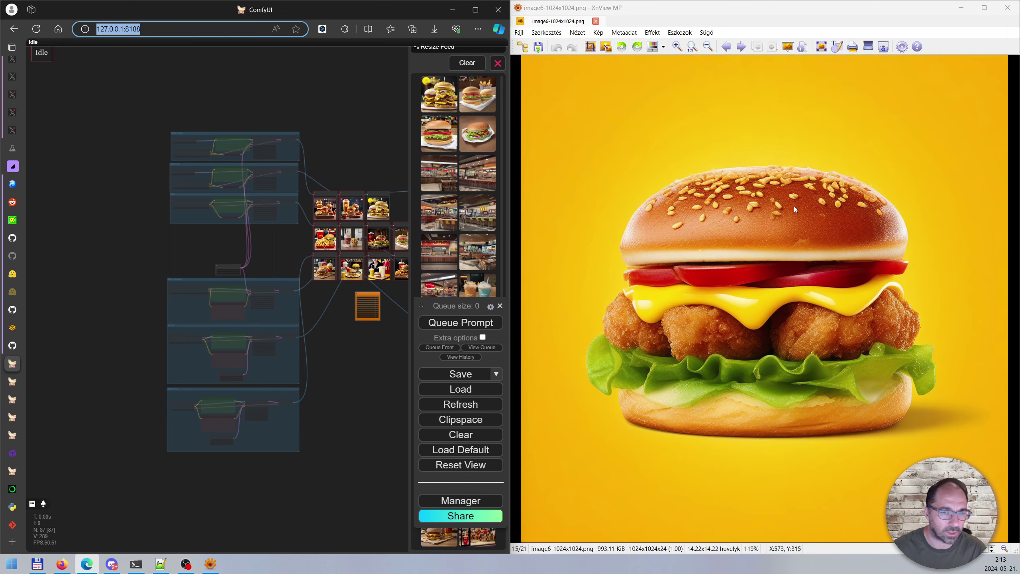
pyautogui.scroll(1, 352, 386)
# Step: Examine the burger image in the KOALA 700m save node up close against the Hunyuan-DiT burger
pyautogui.scroll(10, 352, 386)
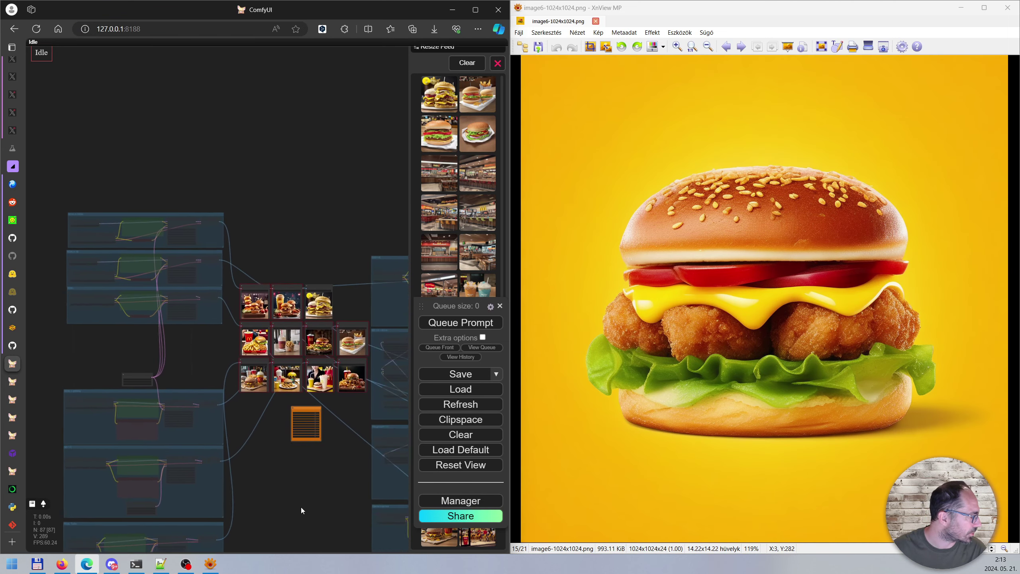
pyautogui.scroll(12, 289, 177)
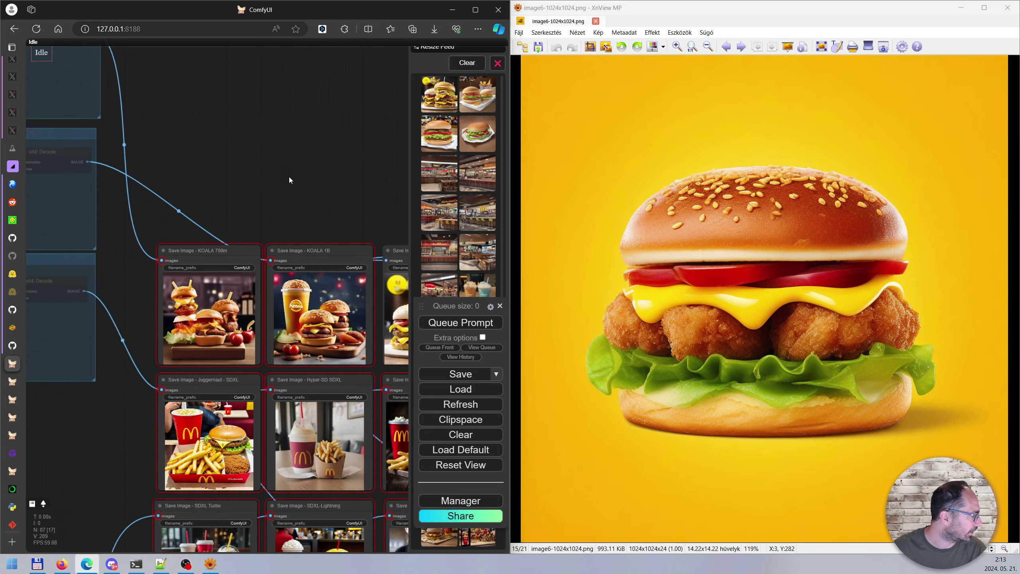
pyautogui.scroll(-3, 226, 138)
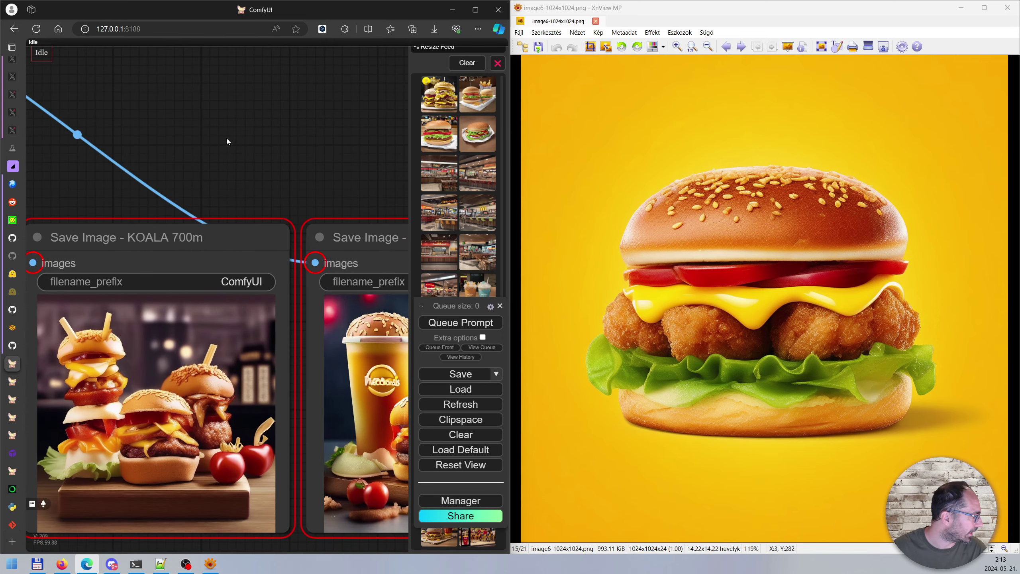
pyautogui.scroll(8, 205, 357)
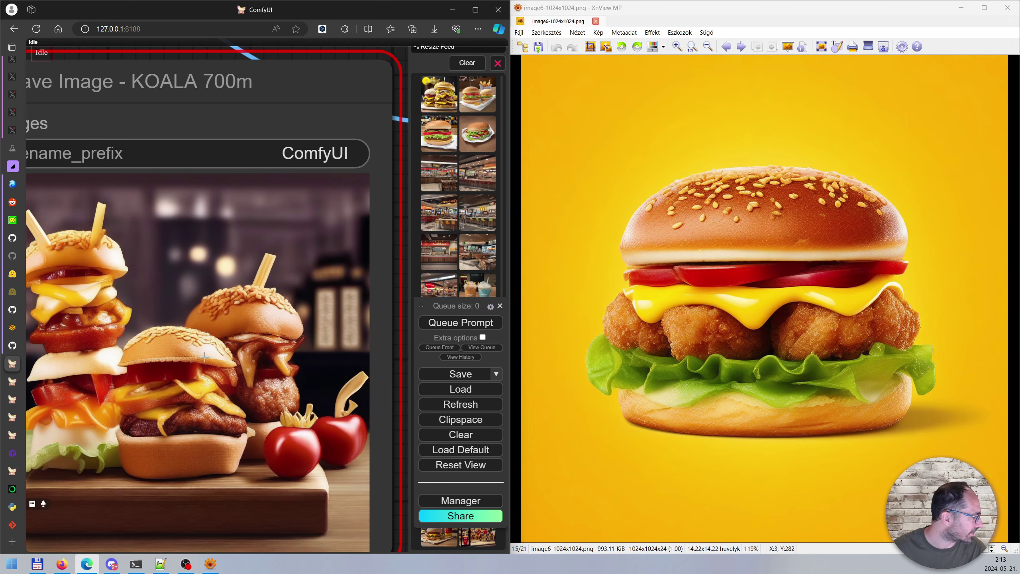
pyautogui.scroll(-2, 205, 356)
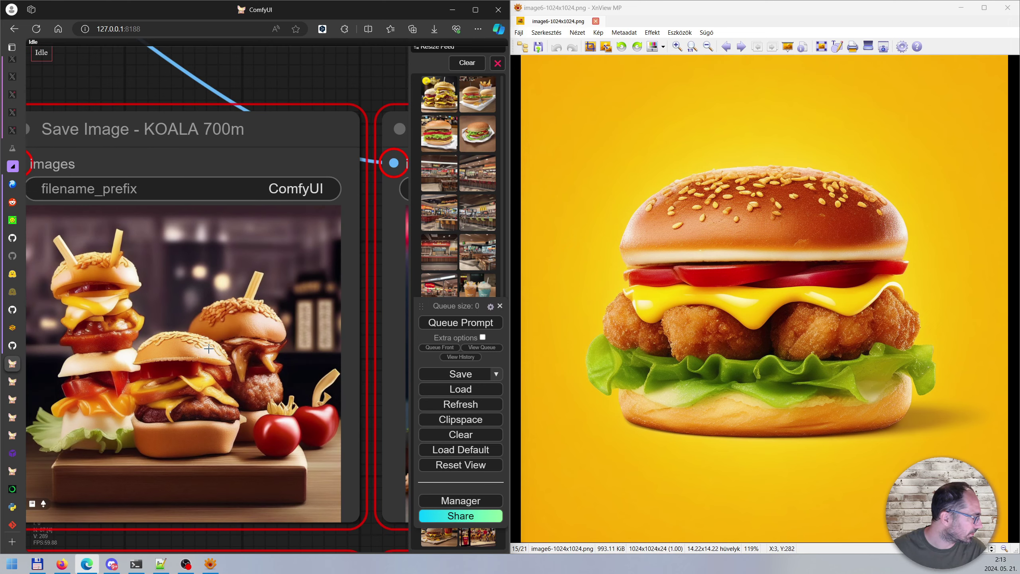
# Step: Bring the KOALA 1B save node into close view and examine its burger image
pyautogui.scroll(-3, 208, 349)
pyautogui.moveTo(310, 144); pyautogui.dragTo(203, 196)
pyautogui.scroll(5, 203, 196)
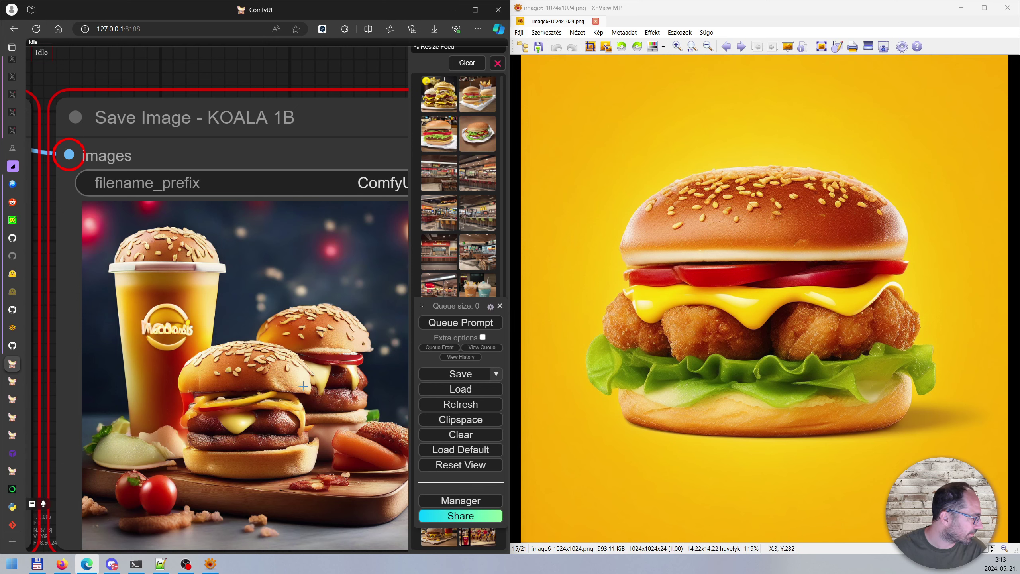
# Step: Bring the SSD1-B save node into close view and examine its stacked burgers against the Hunyuan-DiT burger
pyautogui.scroll(-5, 288, 383)
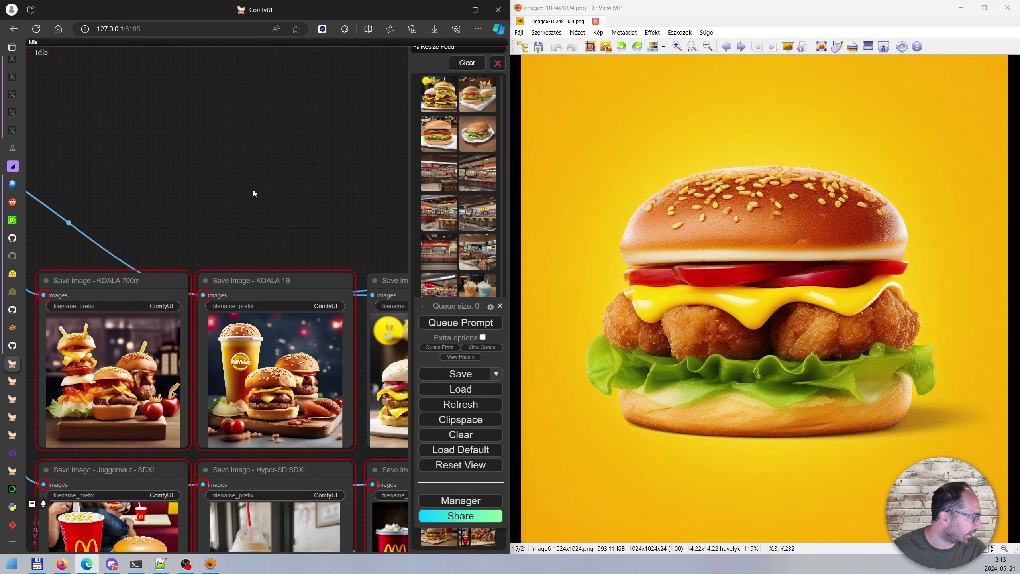
pyautogui.scroll(-1, 305, 123)
pyautogui.scroll(5, 282, 121)
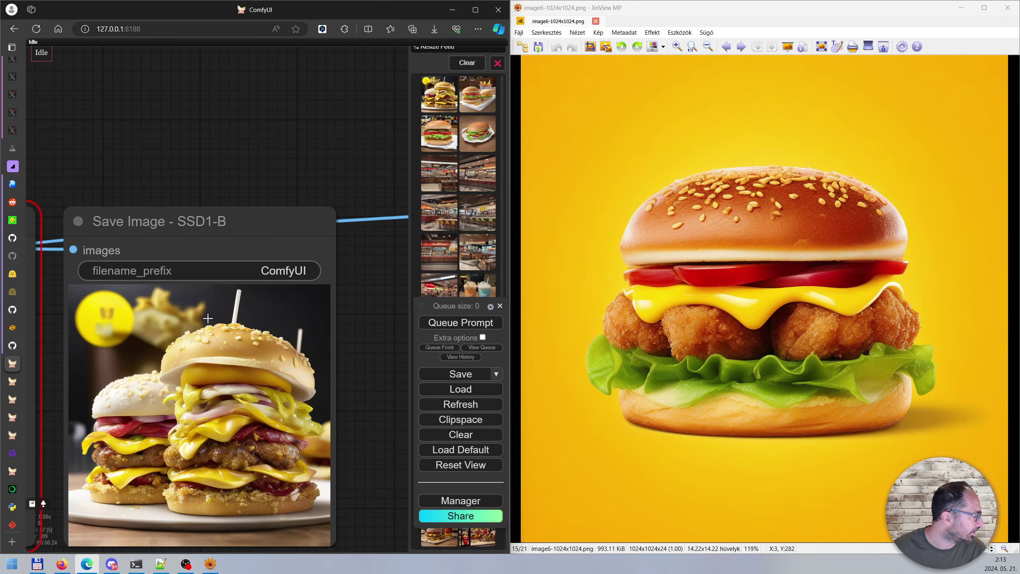
pyautogui.moveTo(248, 120); pyautogui.dragTo(201, 119)
pyautogui.scroll(1, 196, 117)
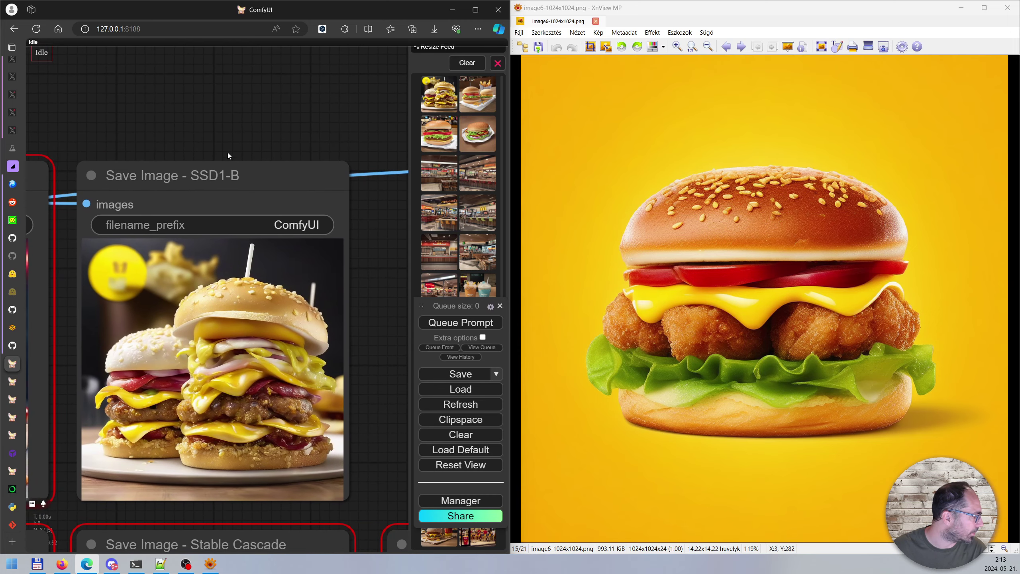
pyautogui.scroll(1, 228, 152)
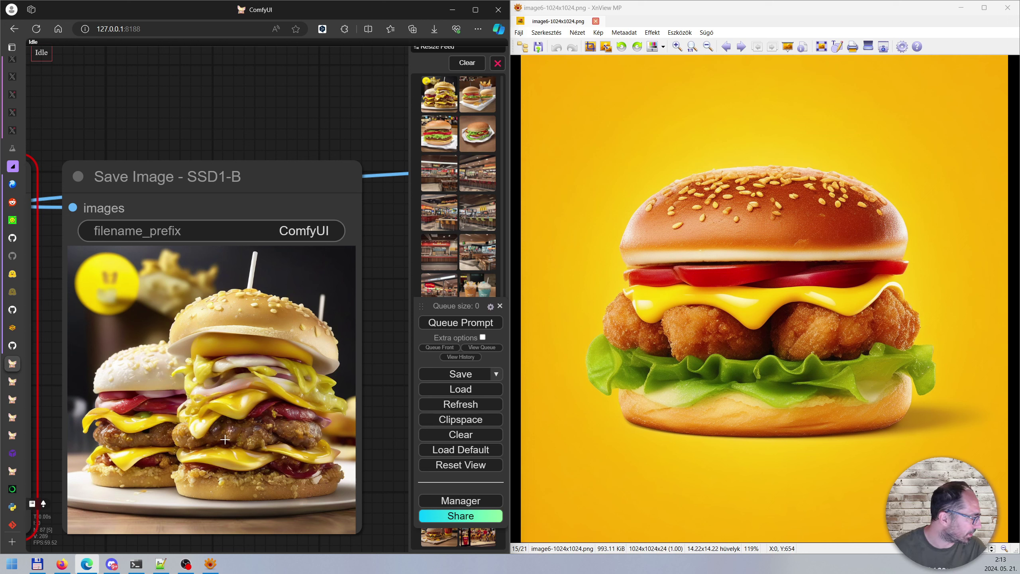
pyautogui.scroll(3, 258, 389)
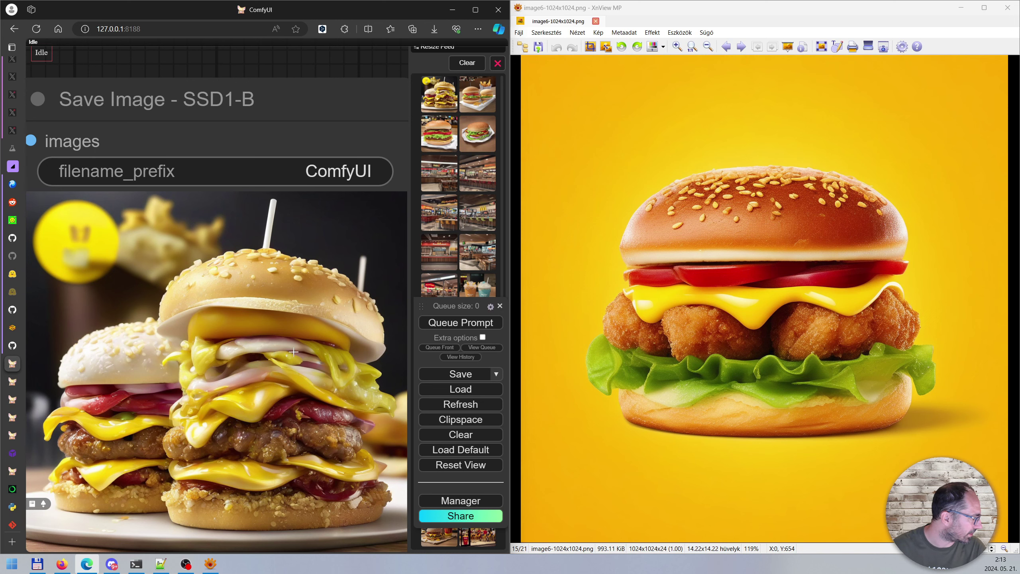
# Step: Go to the Juggernaut - SDXL save node in the next row and examine its burger meal image up close
pyautogui.scroll(-5, 297, 417)
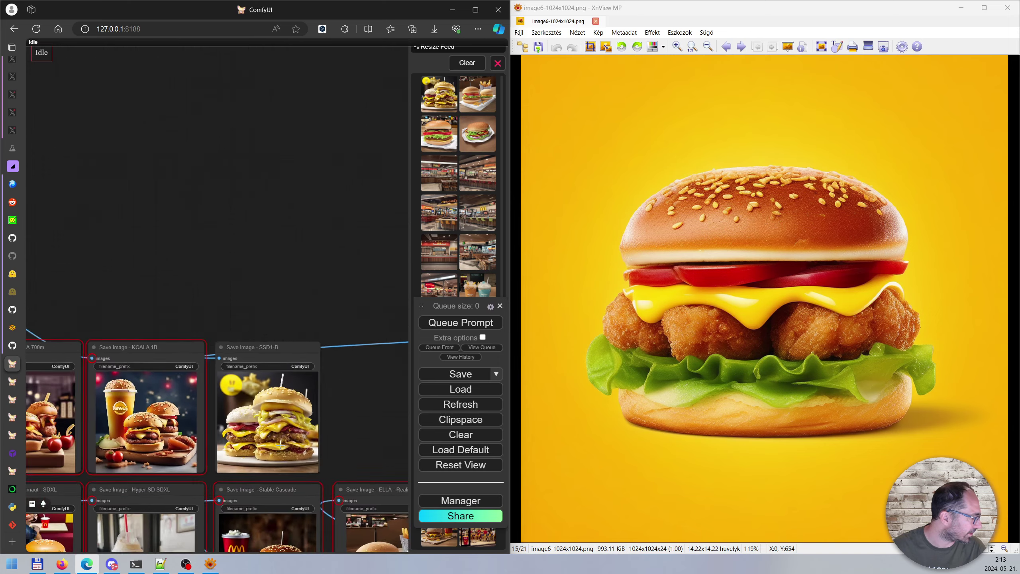
pyautogui.scroll(-2, 281, 445)
pyautogui.moveTo(230, 319); pyautogui.dragTo(287, 107)
pyautogui.moveTo(139, 515); pyautogui.dragTo(184, 529)
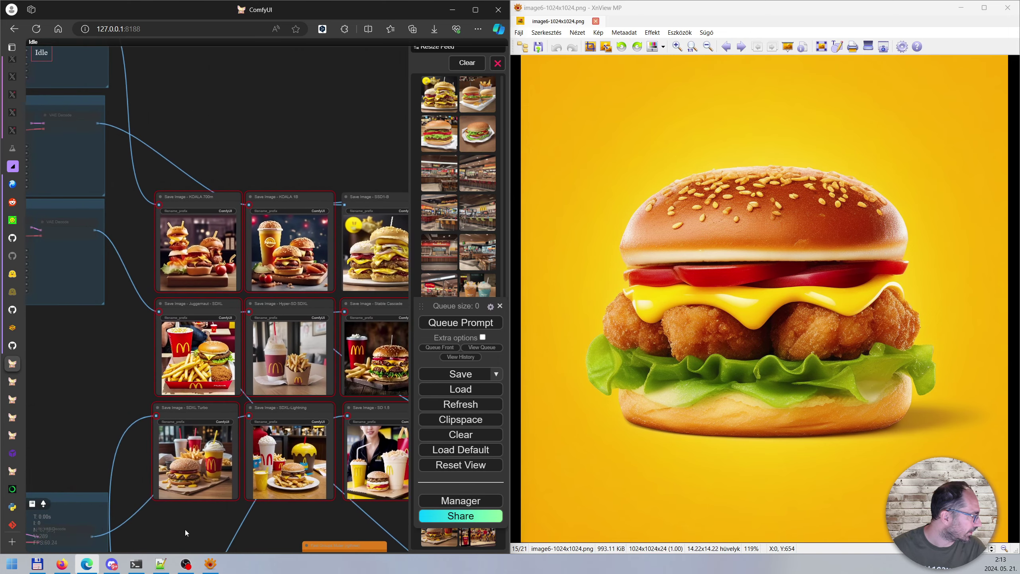
pyautogui.scroll(15, 197, 353)
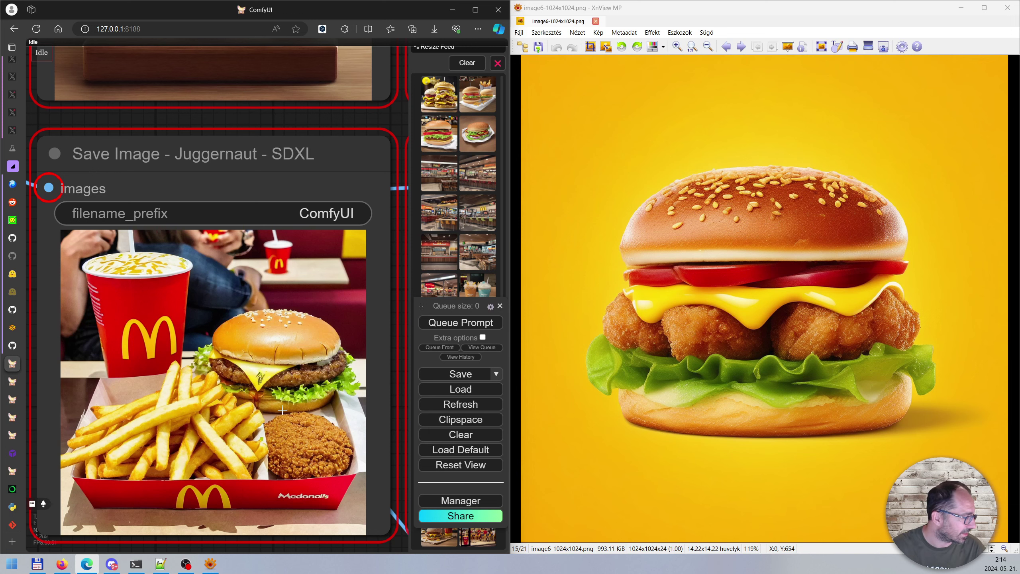
# Step: Move on to the Hyper-SD SDXL save node and examine its generated image up close
pyautogui.scroll(-1, 279, 408)
pyautogui.scroll(-1, 295, 446)
pyautogui.moveTo(354, 518); pyautogui.dragTo(74, 499)
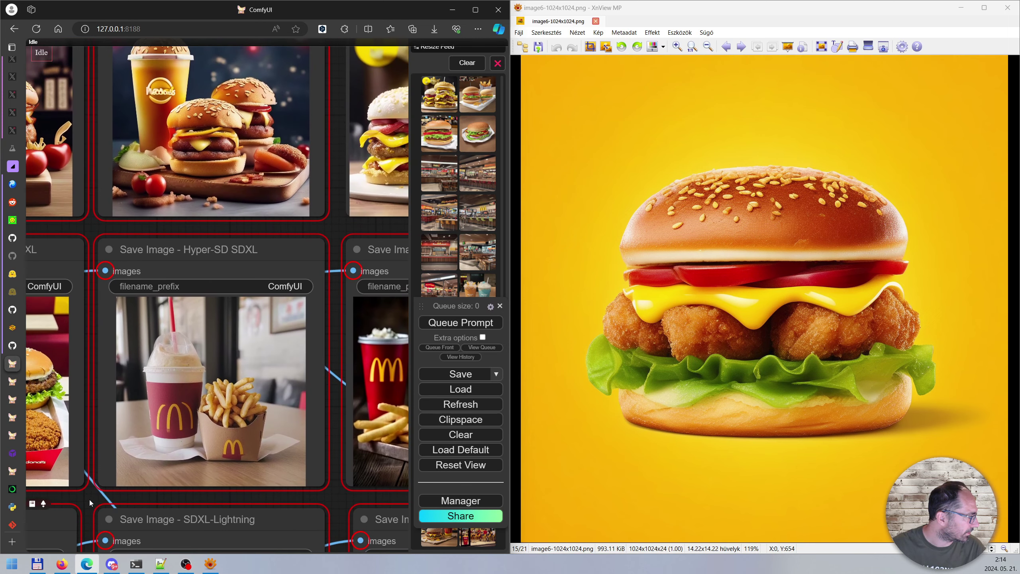
pyautogui.scroll(6, 138, 393)
pyautogui.scroll(1, 197, 397)
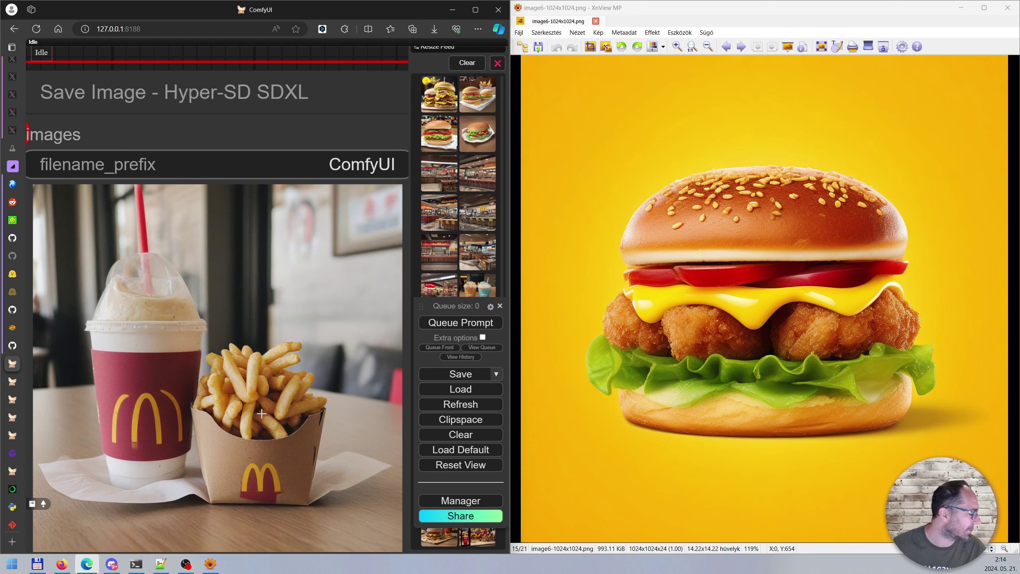
# Step: View the Hyper-SD SDXL image beside the Juggernaut result, and re-examine its cup and fries in detail
pyautogui.scroll(-7, 161, 313)
pyautogui.moveTo(66, 193); pyautogui.dragTo(188, 195)
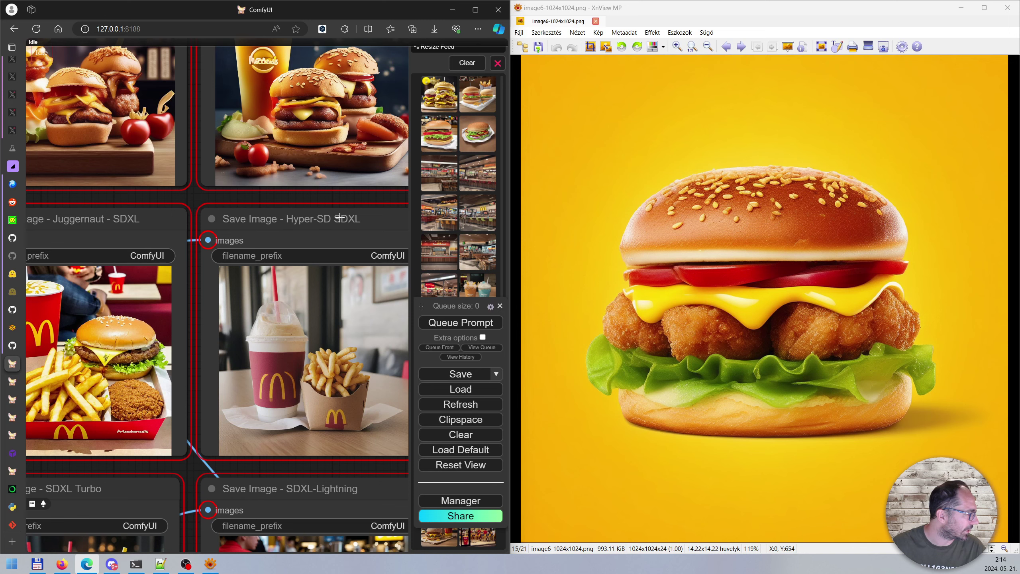
pyautogui.moveTo(184, 196); pyautogui.dragTo(94, 196)
pyautogui.scroll(10, 245, 384)
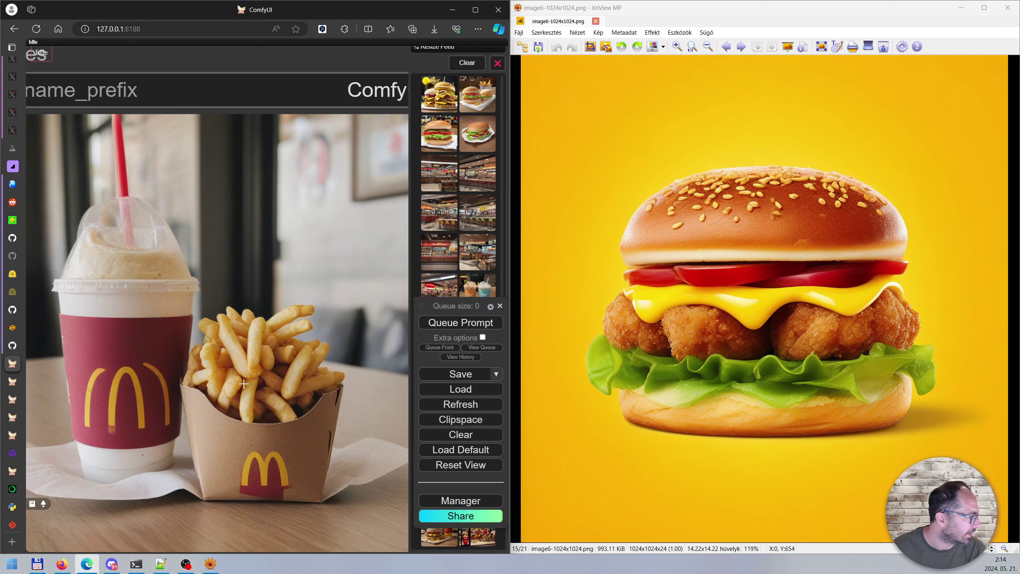
pyautogui.scroll(-6, 244, 383)
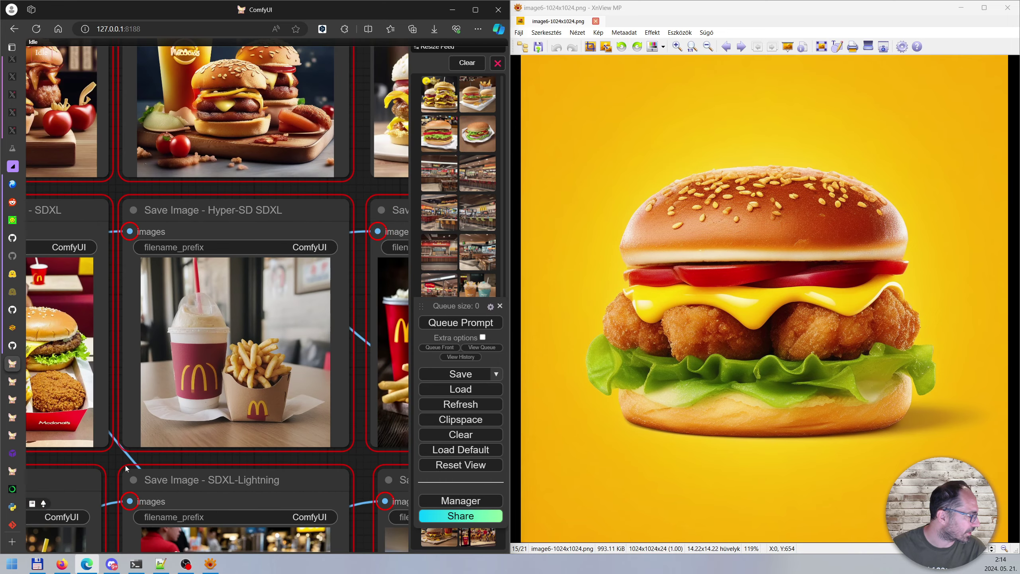
pyautogui.scroll(6, 131, 452)
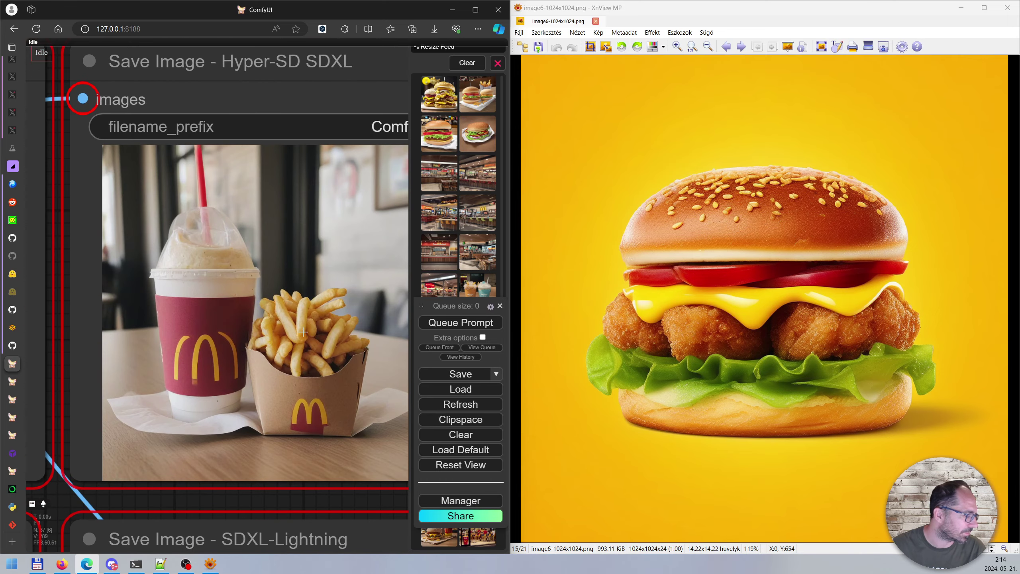
pyautogui.scroll(-7, 277, 351)
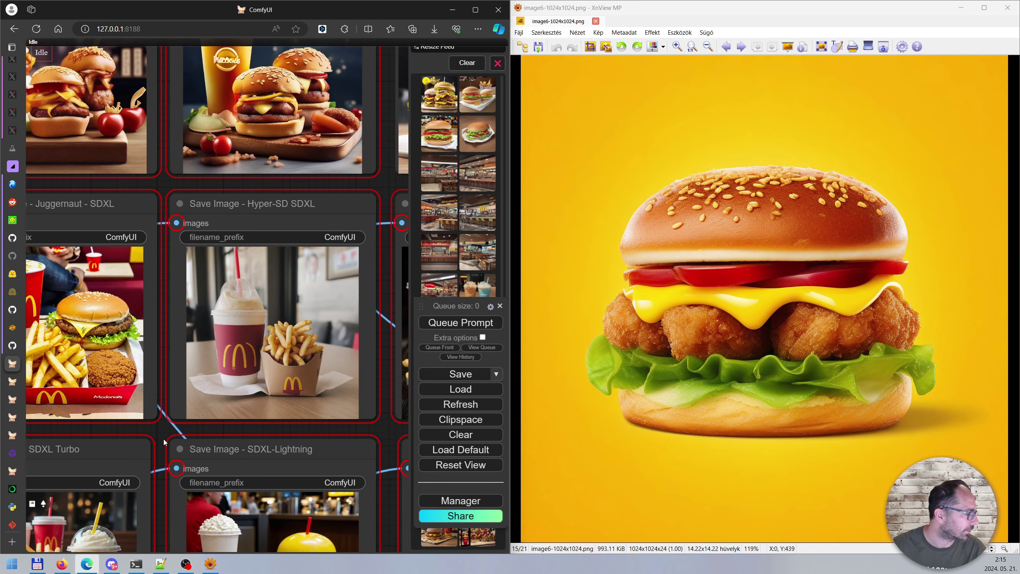
# Step: Bring the SDXL Turbo save node into close view and compare its image with the Hunyuan-DiT burger
pyautogui.moveTo(164, 438); pyautogui.dragTo(237, 378)
pyautogui.hotkey('alt', 'Tab')
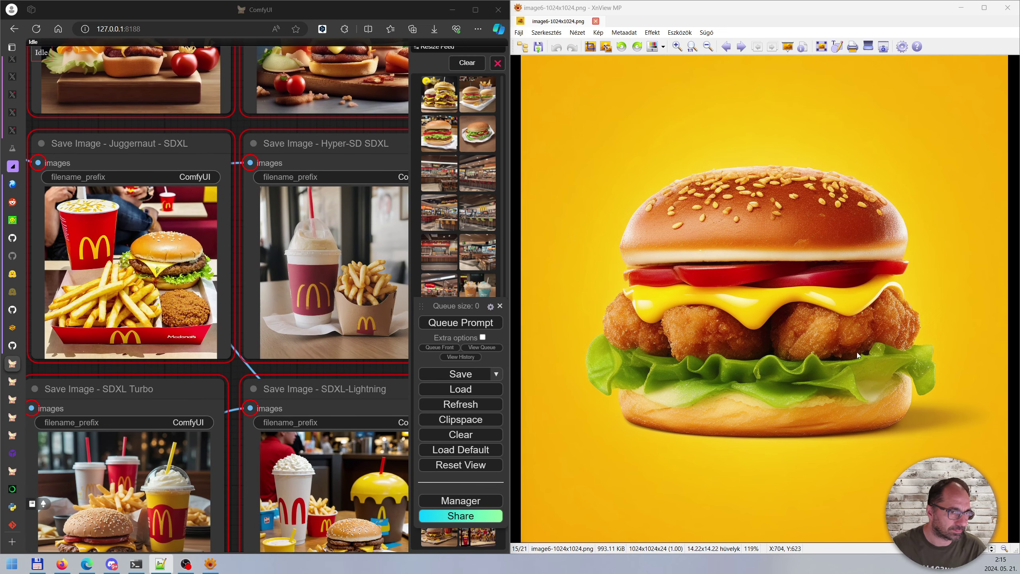
pyautogui.scroll(-3, 259, 333)
pyautogui.click(46, 349)
pyautogui.scroll(5, 47, 348)
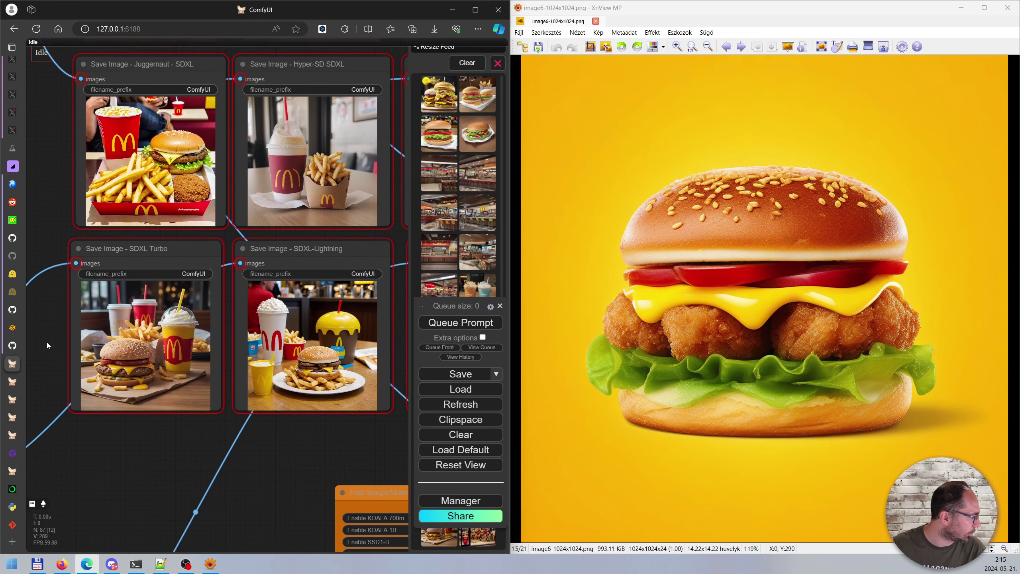
pyautogui.scroll(3, 213, 385)
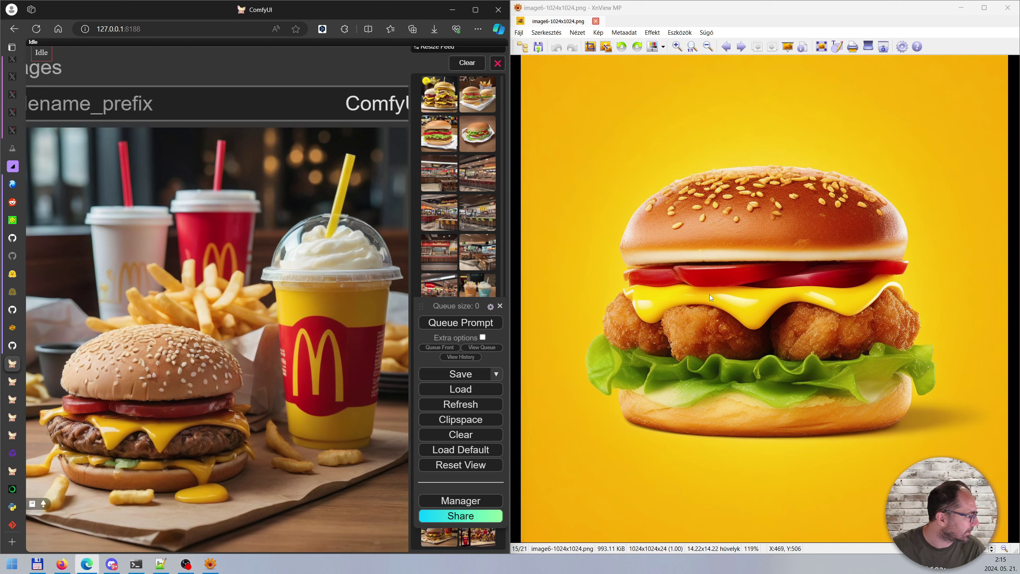
# Step: Move to the SDXL-Lightning save node and inspect the burger, fries and cups in its image up close
pyautogui.scroll(-3, 286, 418)
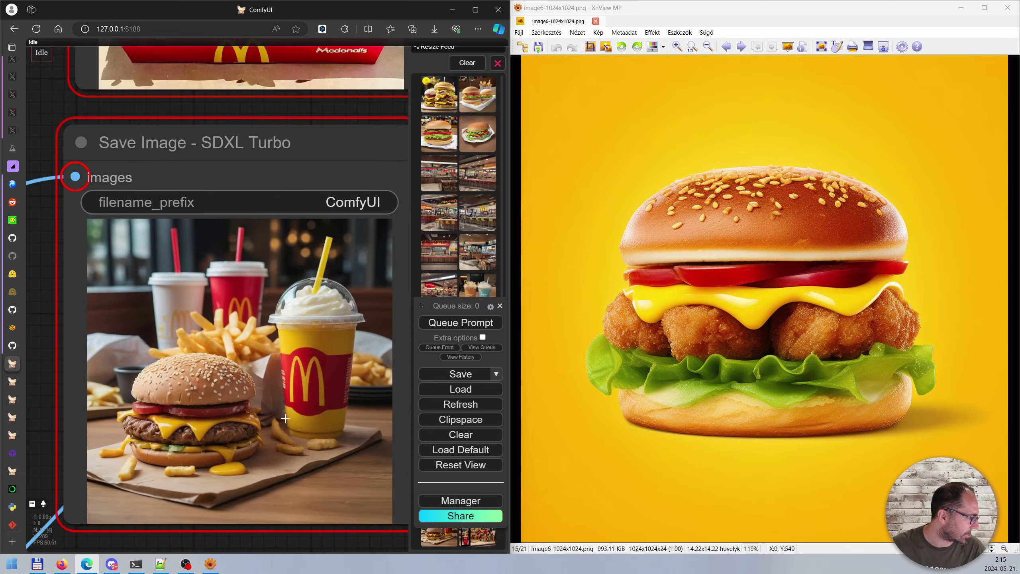
pyautogui.scroll(-2, 285, 418)
pyautogui.moveTo(346, 508); pyautogui.dragTo(190, 513)
pyautogui.scroll(2, 321, 512)
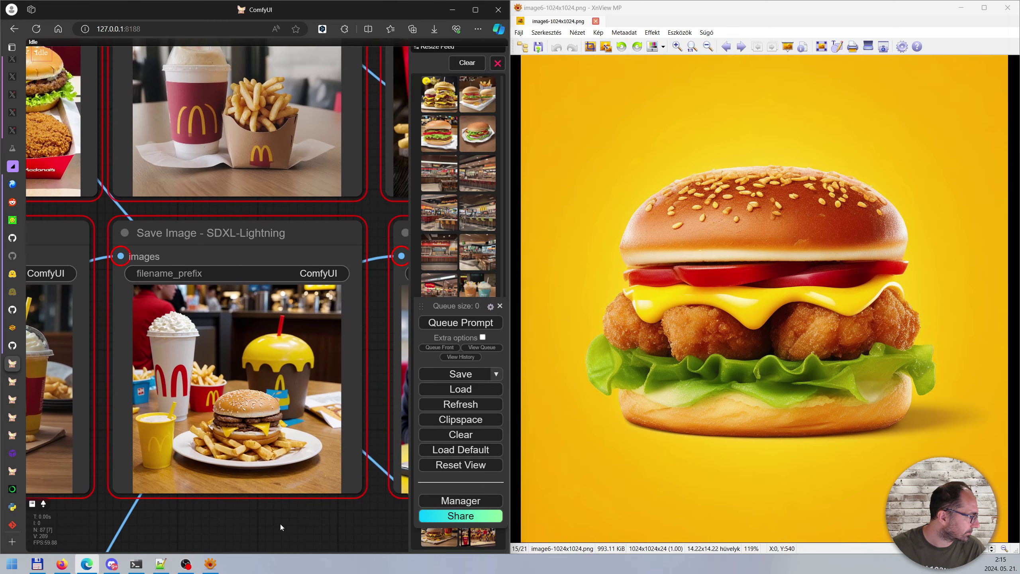
pyautogui.scroll(4, 280, 524)
pyautogui.scroll(3, 199, 389)
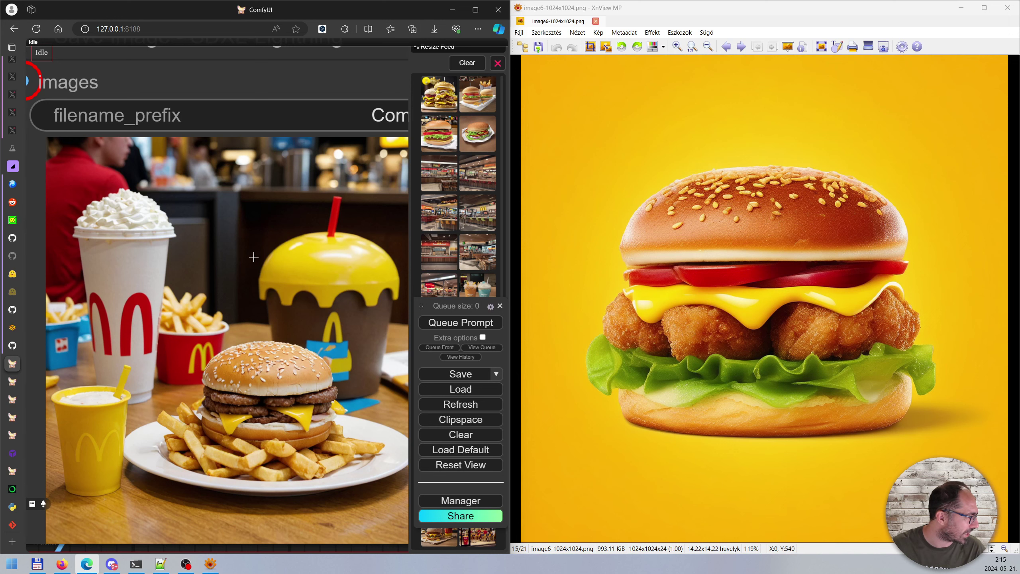
pyautogui.scroll(6, 281, 444)
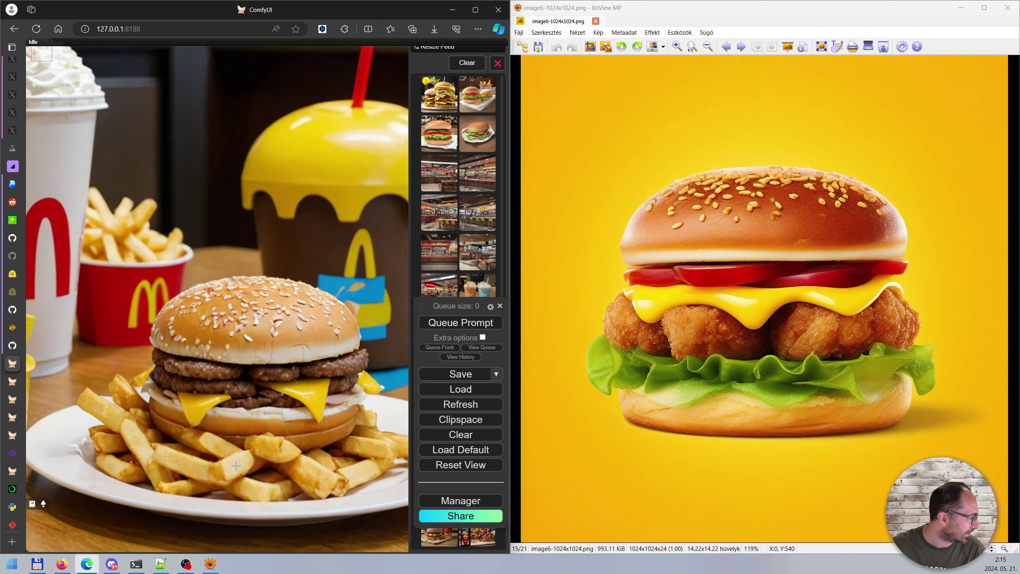
# Step: Move to the SD 1.5 save node and examine its burger tray image at several magnifications
pyautogui.scroll(-6, 261, 351)
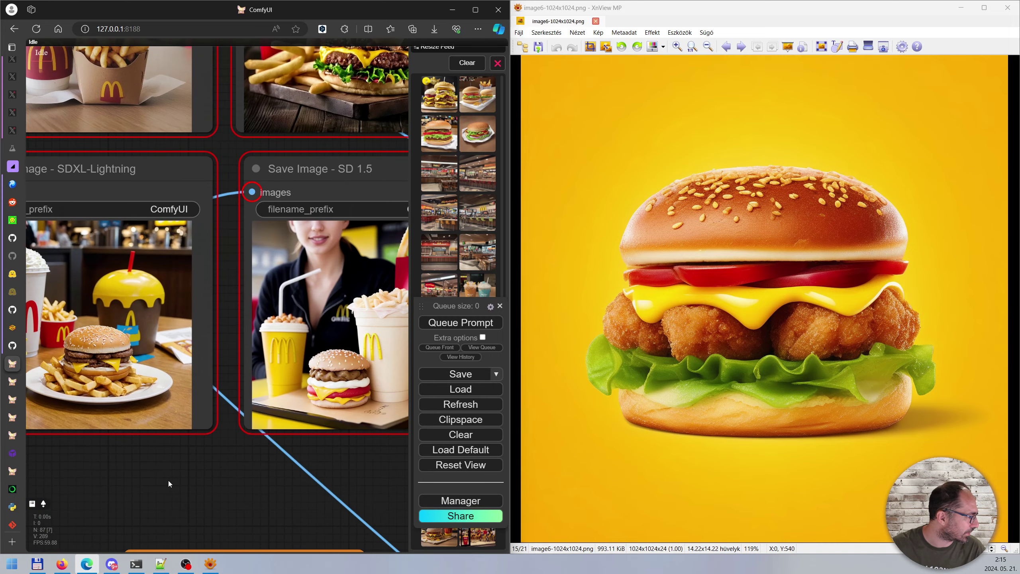
pyautogui.scroll(8, 263, 342)
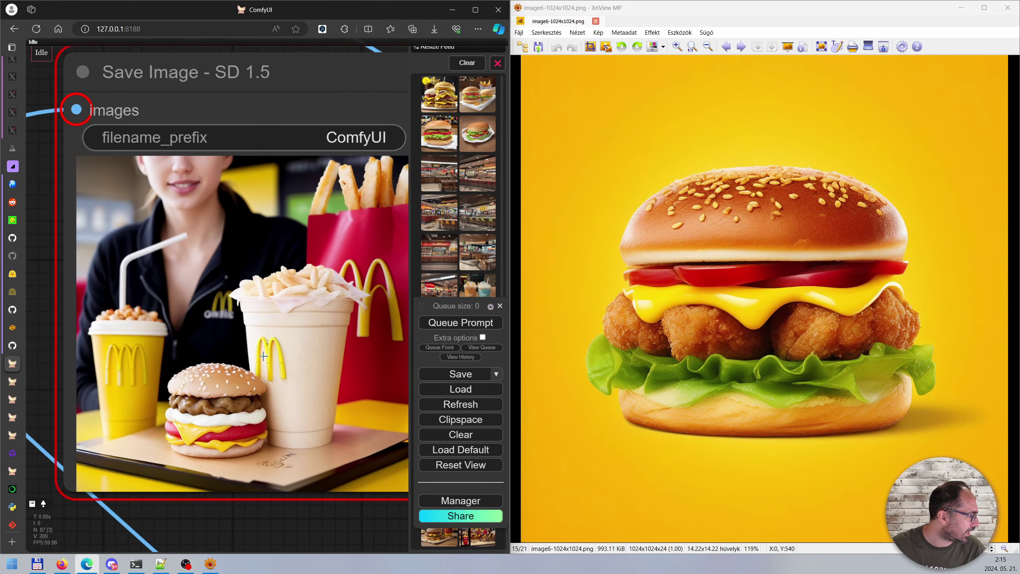
pyautogui.scroll(-2, 266, 339)
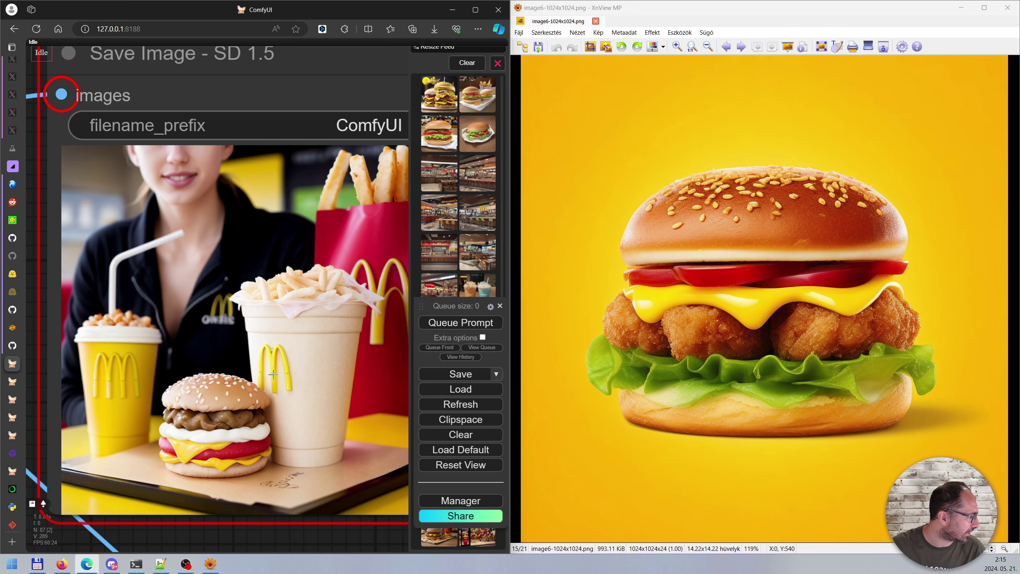
pyautogui.scroll(-2, 268, 482)
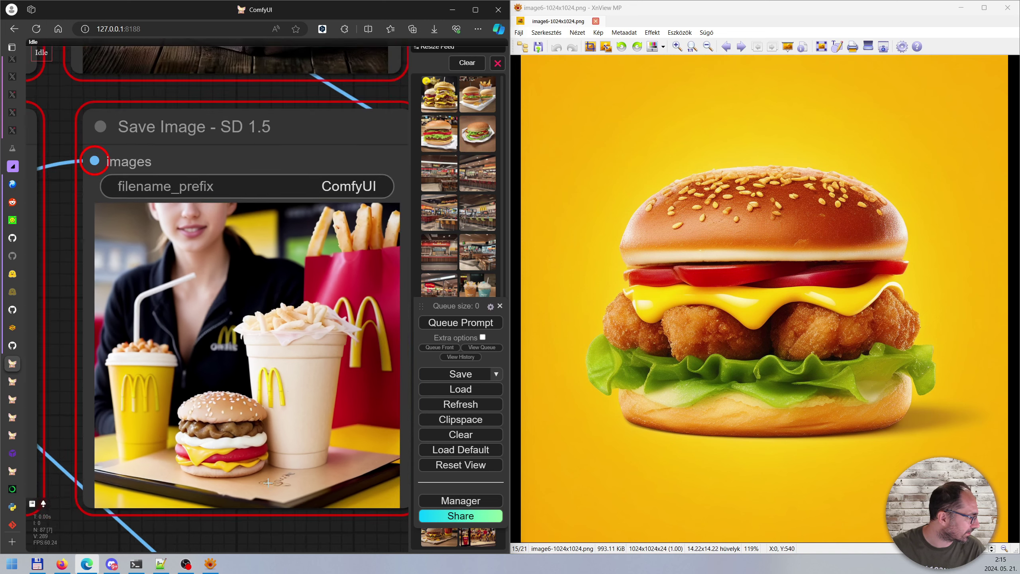
pyautogui.scroll(3, 268, 482)
pyautogui.scroll(-4, 359, 488)
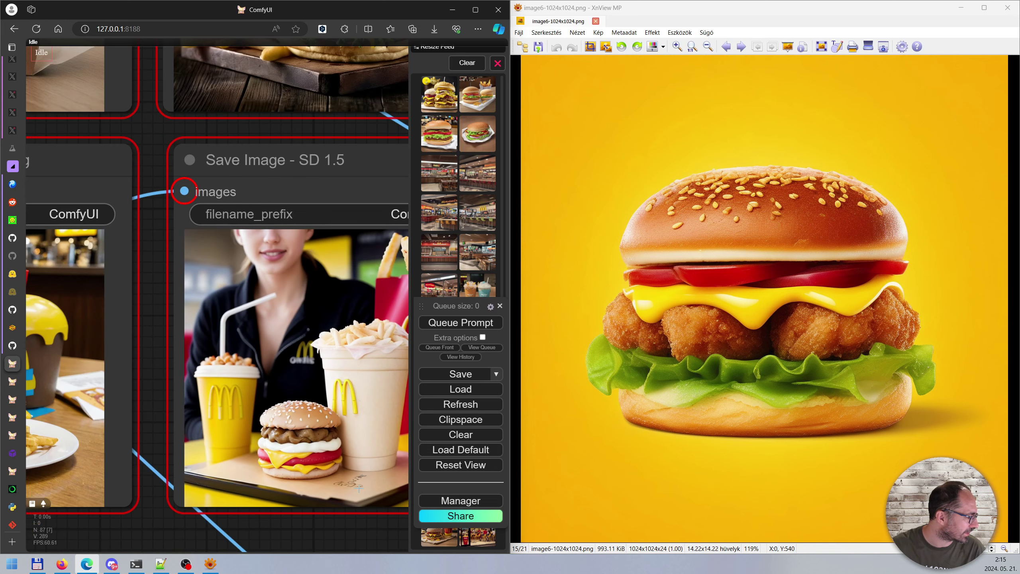
# Step: Bring the Playground v2.5 save node into close view and inspect the details of its burger
pyautogui.moveTo(379, 539); pyautogui.dragTo(192, 503)
pyautogui.scroll(3, 279, 420)
pyautogui.scroll(2, 350, 393)
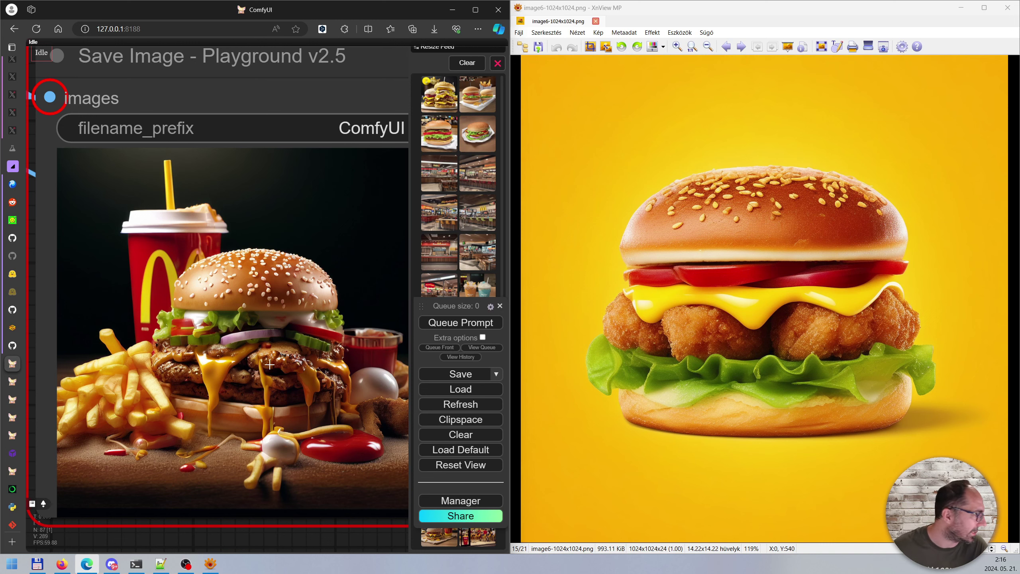
pyautogui.scroll(3, 247, 326)
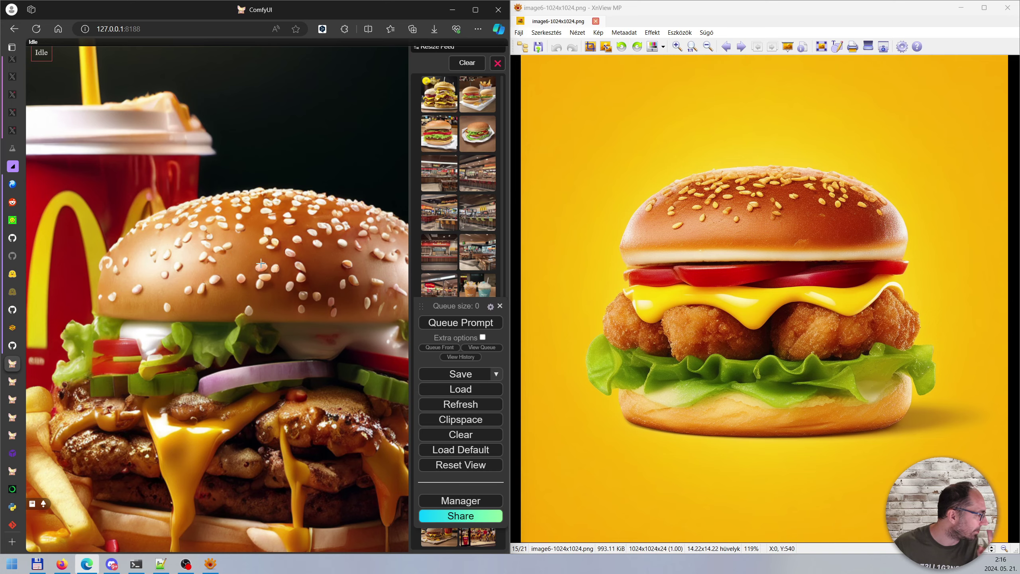
# Step: Go to the ELLA - RealisticVision1.5 save node above Playground v2.5 and examine its two burgers up close
pyautogui.scroll(-5, 342, 362)
pyautogui.scroll(-5, 387, 455)
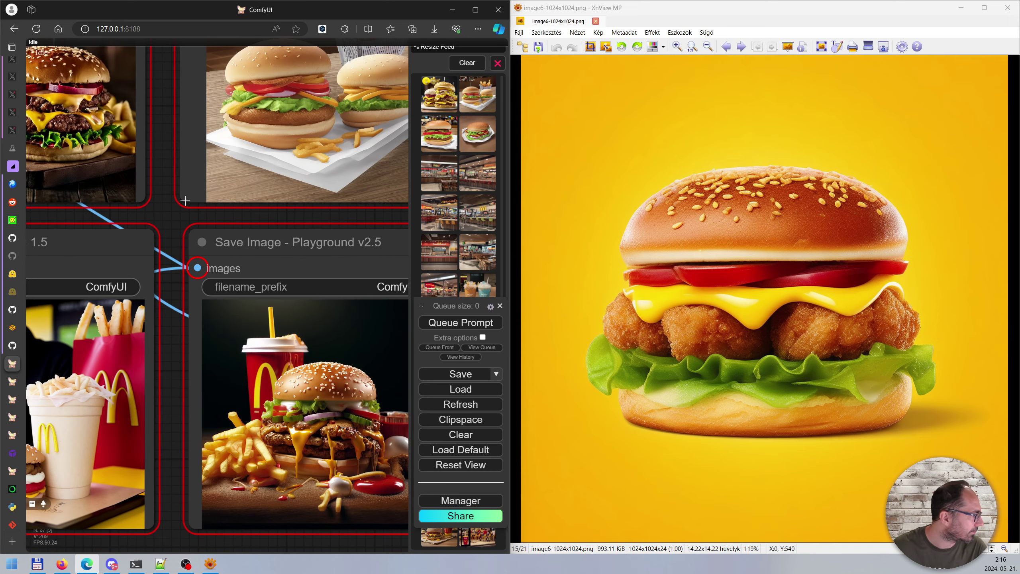
pyautogui.moveTo(160, 177); pyautogui.dragTo(34, 413)
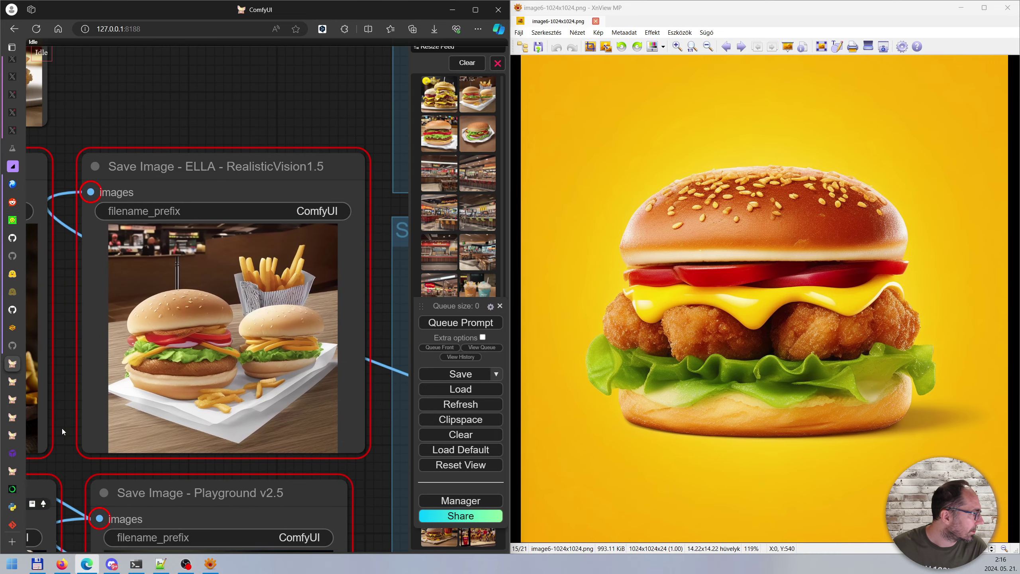
pyautogui.scroll(4, 175, 298)
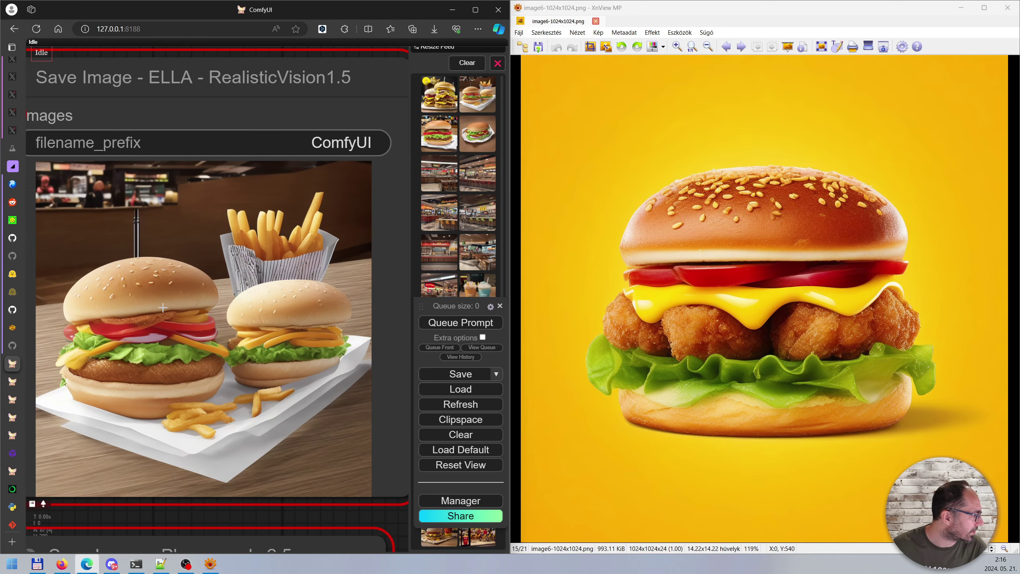
pyautogui.scroll(1, 112, 323)
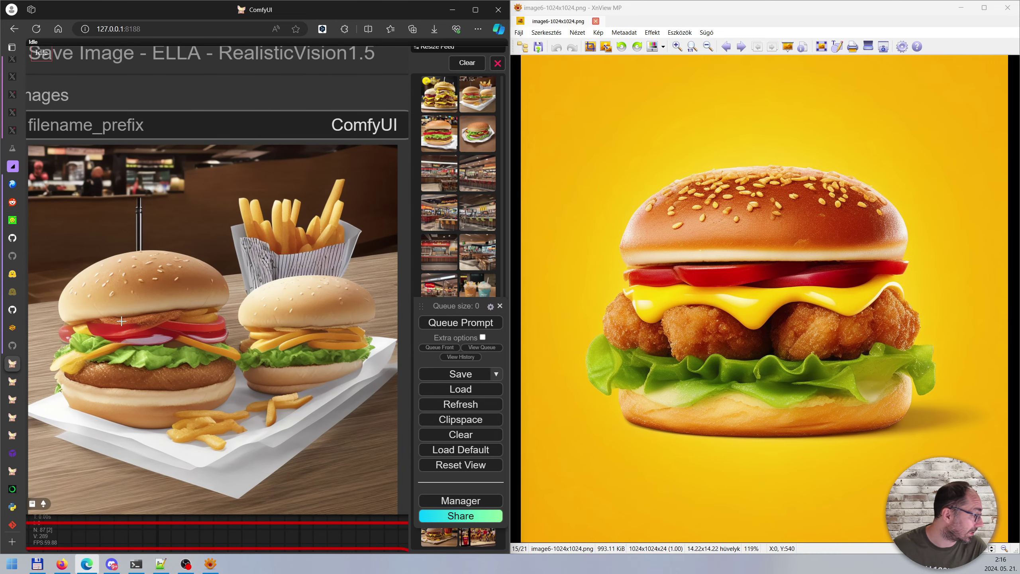
# Step: Examine the burger images from ELLA - RealisticVision1.5 and Stable Cascade up close in the workflow
pyautogui.scroll(-5, 117, 320)
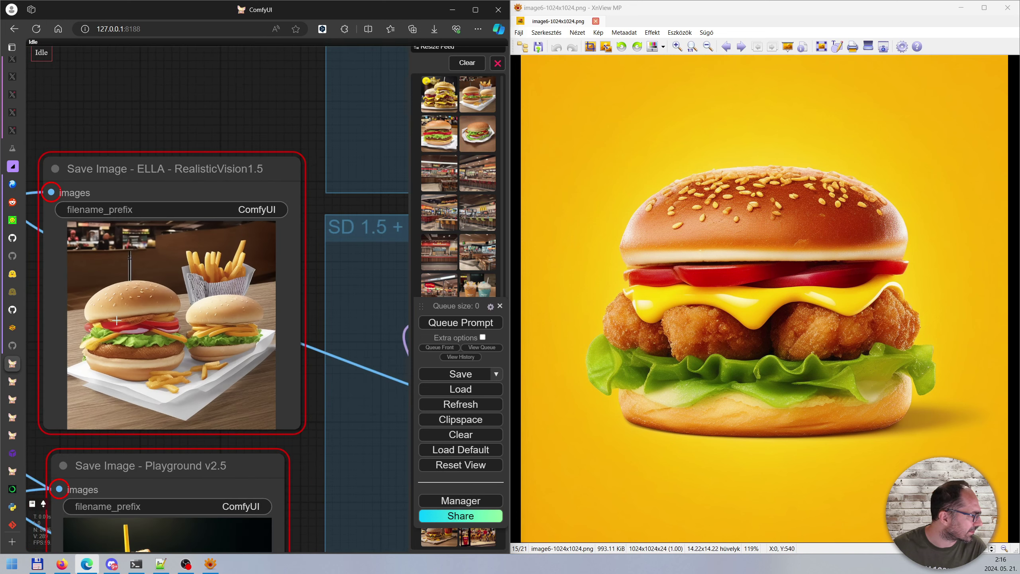
pyautogui.moveTo(98, 147); pyautogui.dragTo(382, 139)
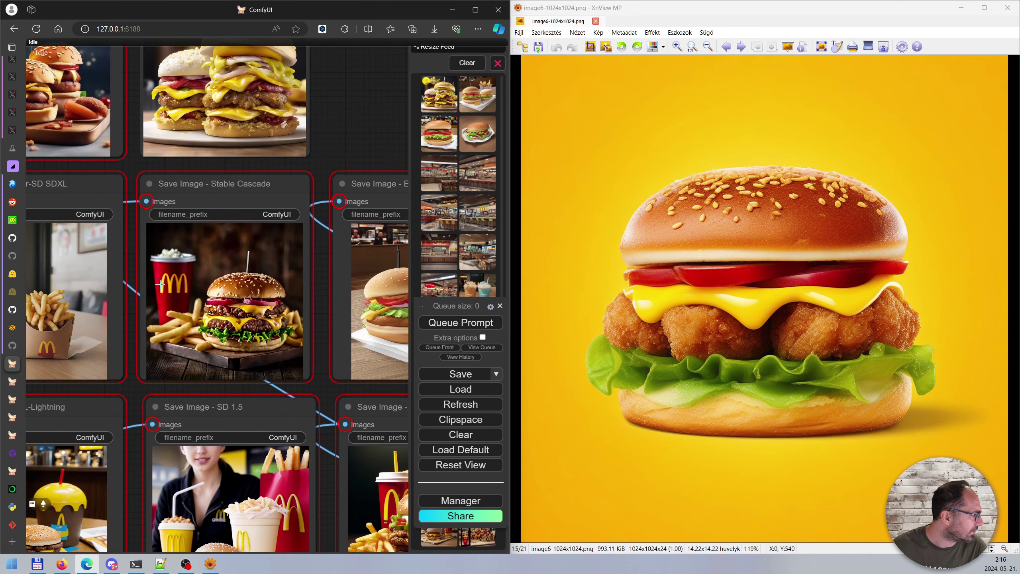
pyautogui.scroll(5, 257, 301)
pyautogui.scroll(1, 262, 271)
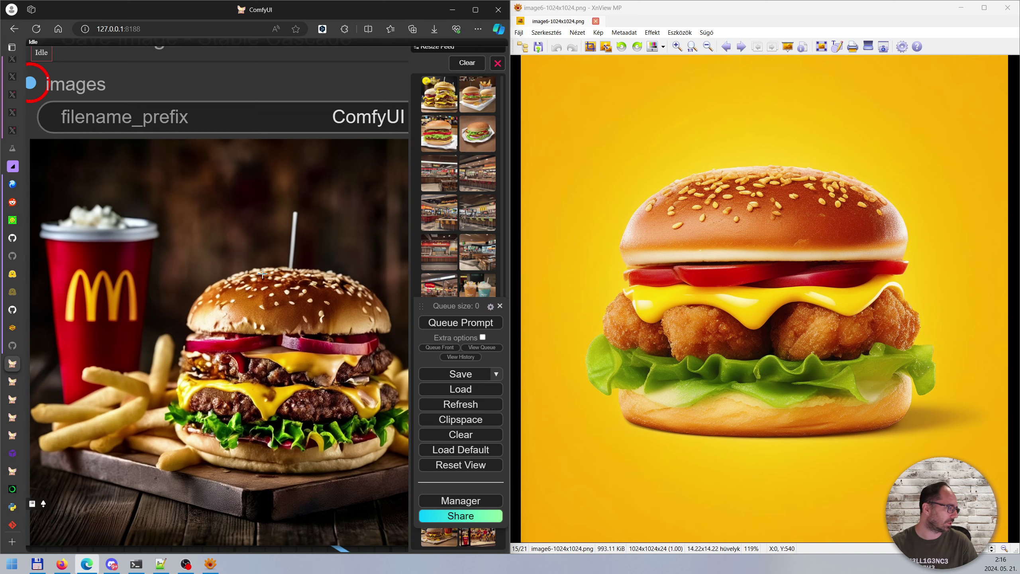
pyautogui.scroll(-10, 225, 346)
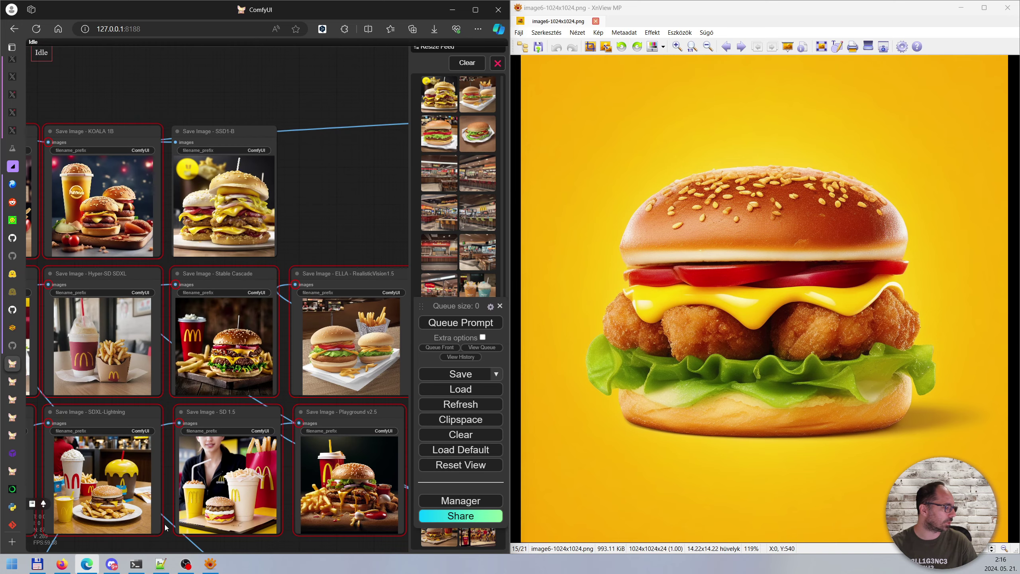
# Step: Compare the burger outputs of the other models, inspecting the SDXL Turbo and SDXL-Lightning images in detail
pyautogui.moveTo(157, 546); pyautogui.dragTo(331, 541)
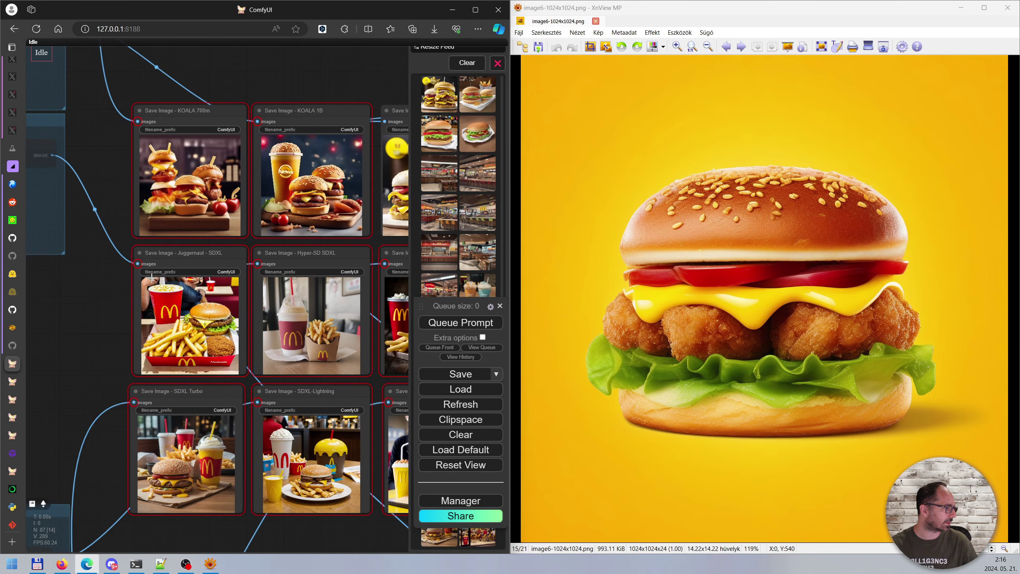
pyautogui.moveTo(91, 369); pyautogui.dragTo(30, 370)
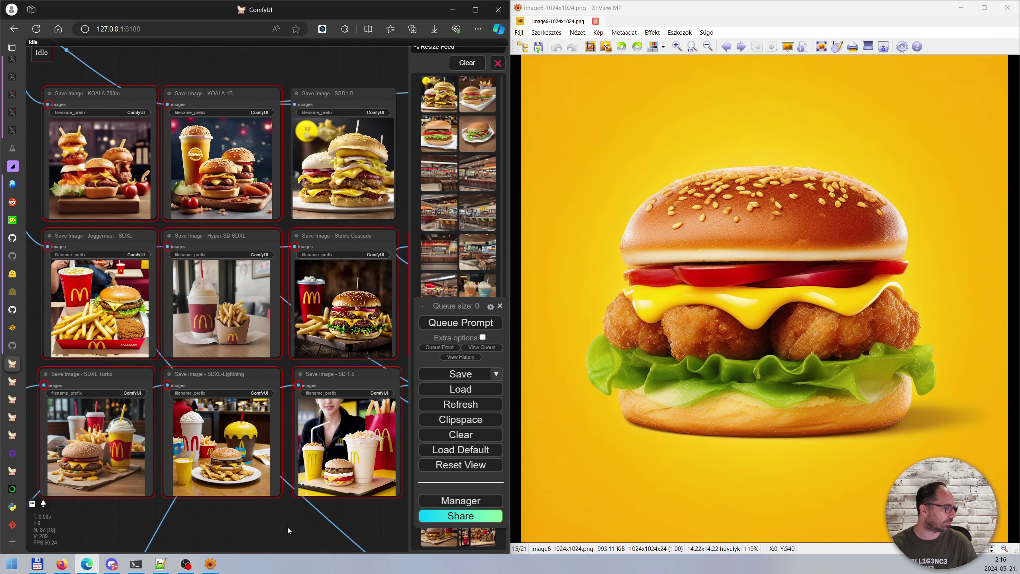
pyautogui.moveTo(287, 528); pyautogui.dragTo(360, 521)
pyautogui.scroll(1, 196, 466)
pyautogui.scroll(5, 197, 465)
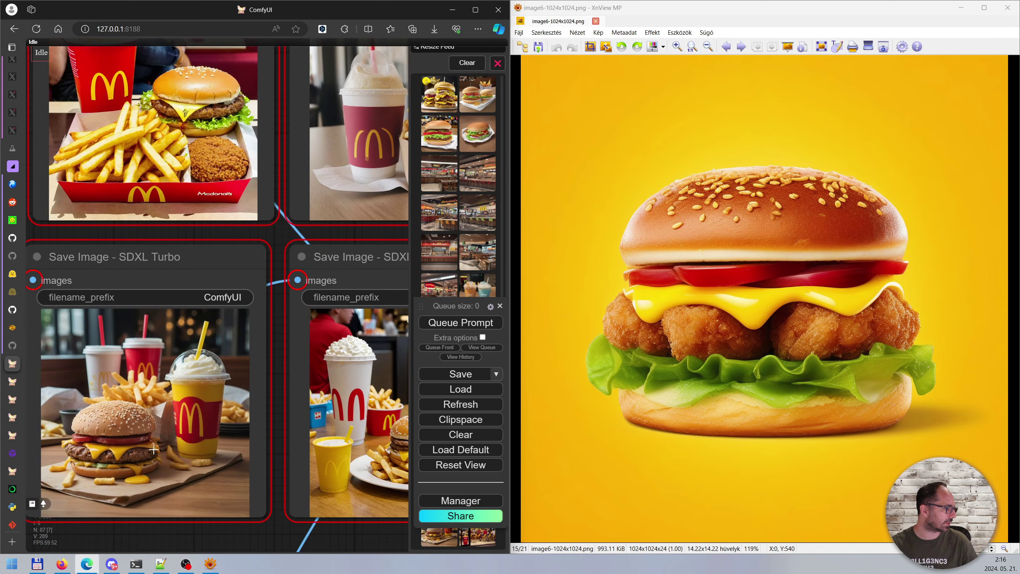
pyautogui.scroll(-8, 313, 488)
pyautogui.moveTo(313, 488); pyautogui.dragTo(161, 515)
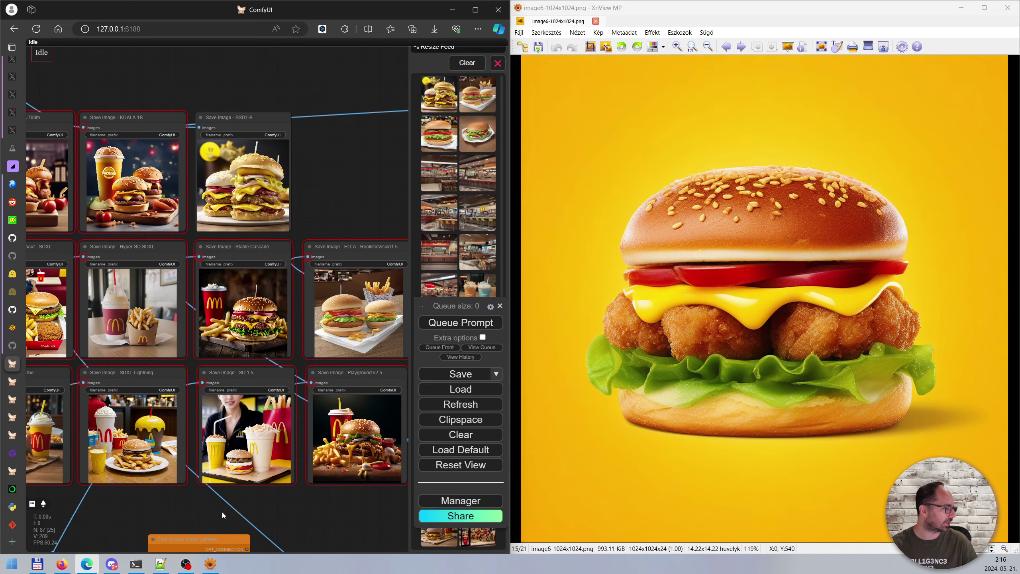
pyautogui.scroll(8, 228, 491)
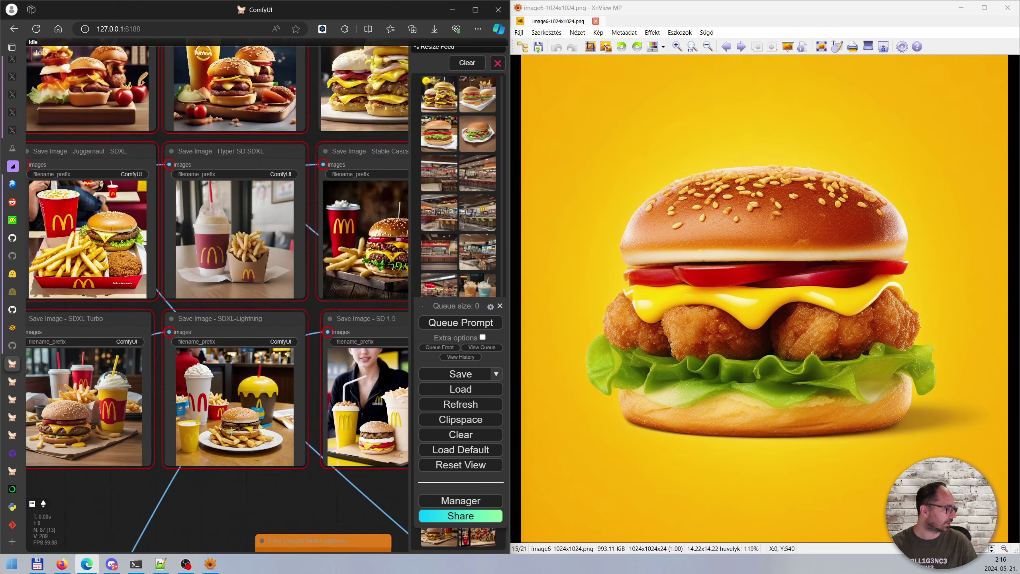
pyautogui.scroll(5, 234, 407)
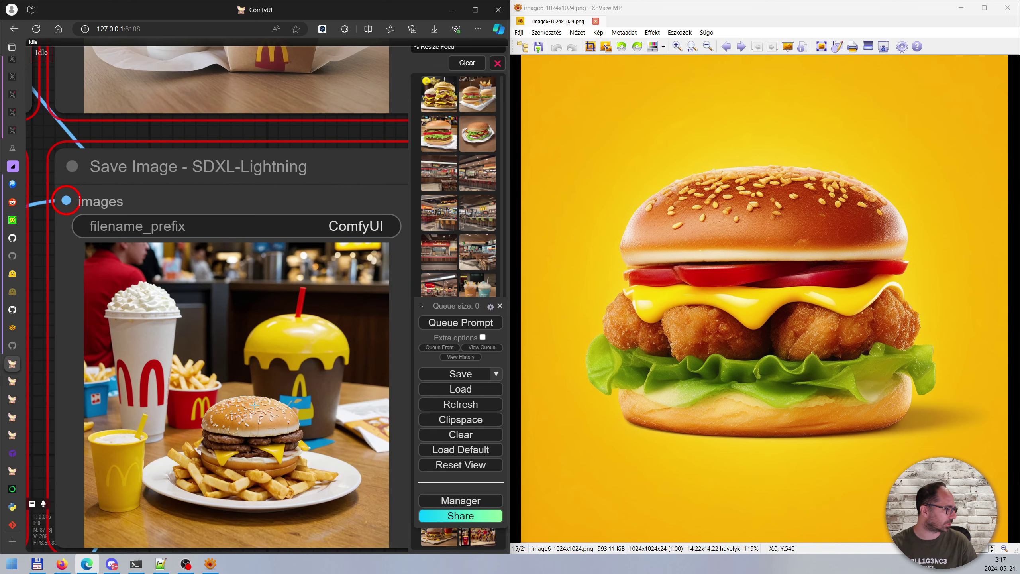
pyautogui.scroll(5, 253, 408)
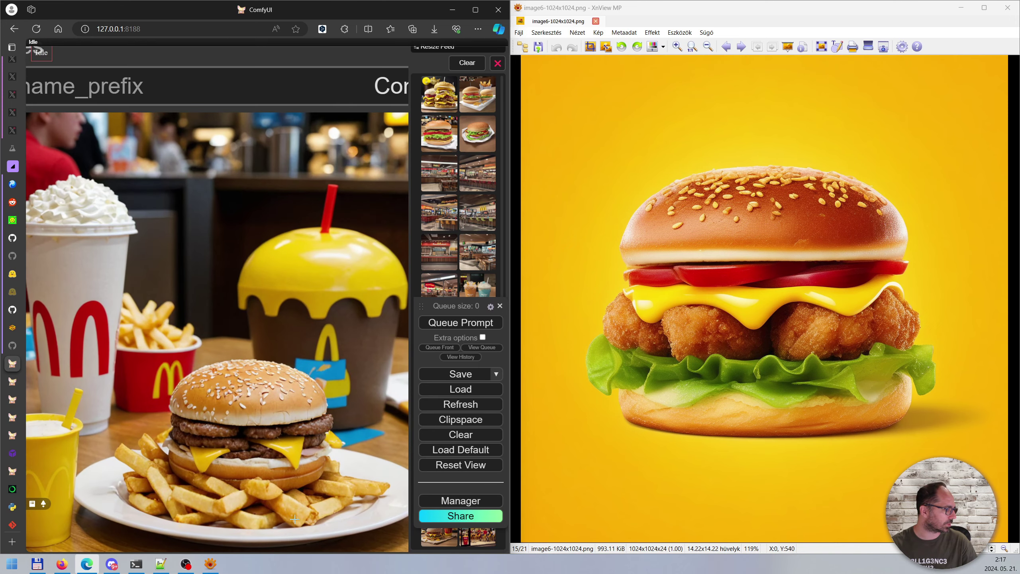
pyautogui.scroll(-12, 266, 471)
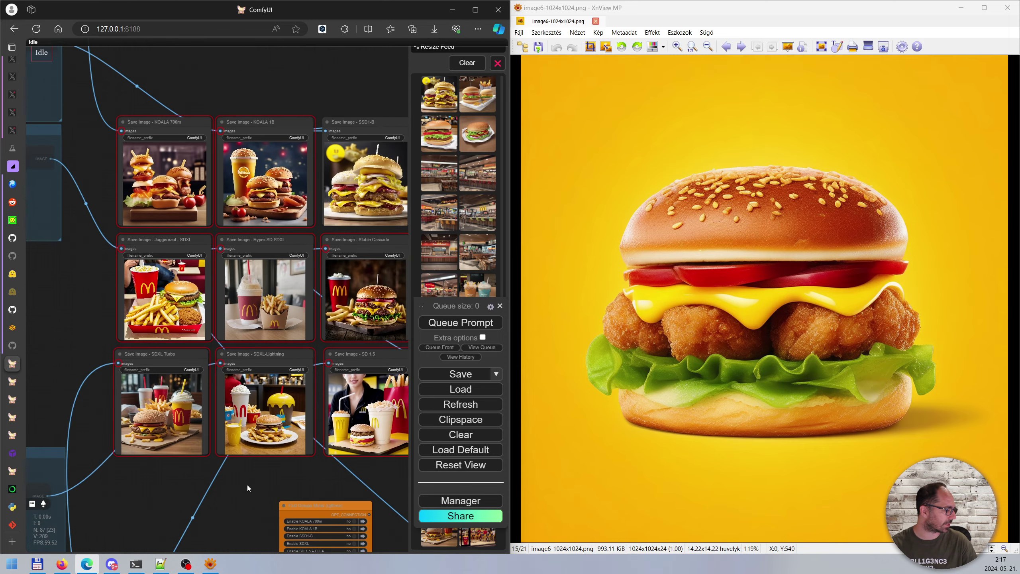
# Step: Enable the SDXL Lightning group in the Fast Groups Muter node and queue the prompt
pyautogui.moveTo(247, 485); pyautogui.dragTo(213, 302)
pyautogui.scroll(5, 327, 387)
pyautogui.click(324, 375)
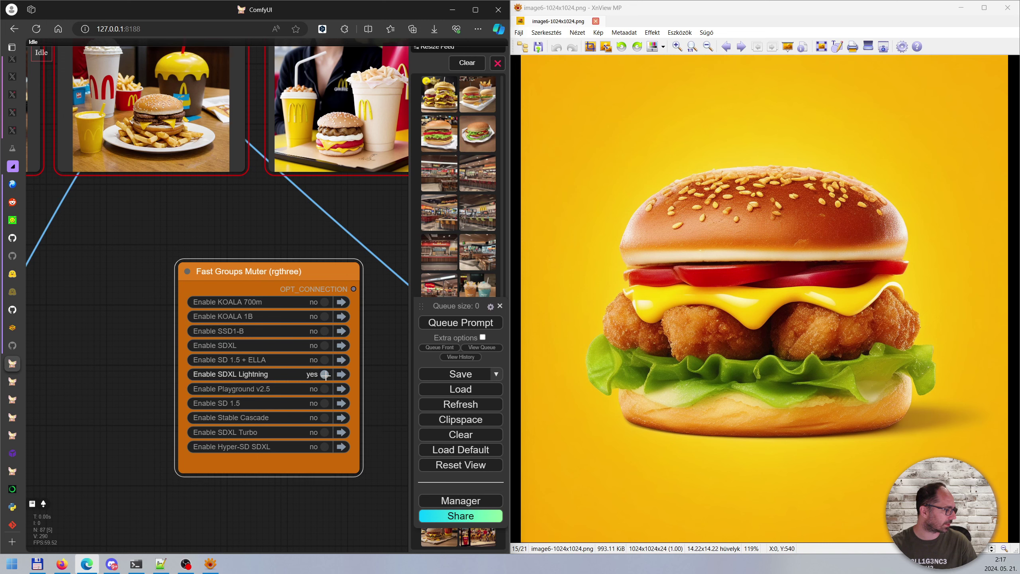
pyautogui.hotkey('ctrl', 'Return')
# Step: Examine the newly generated SDXL-Lightning image closely and compare it with the reference burger image
pyautogui.scroll(-3, 305, 452)
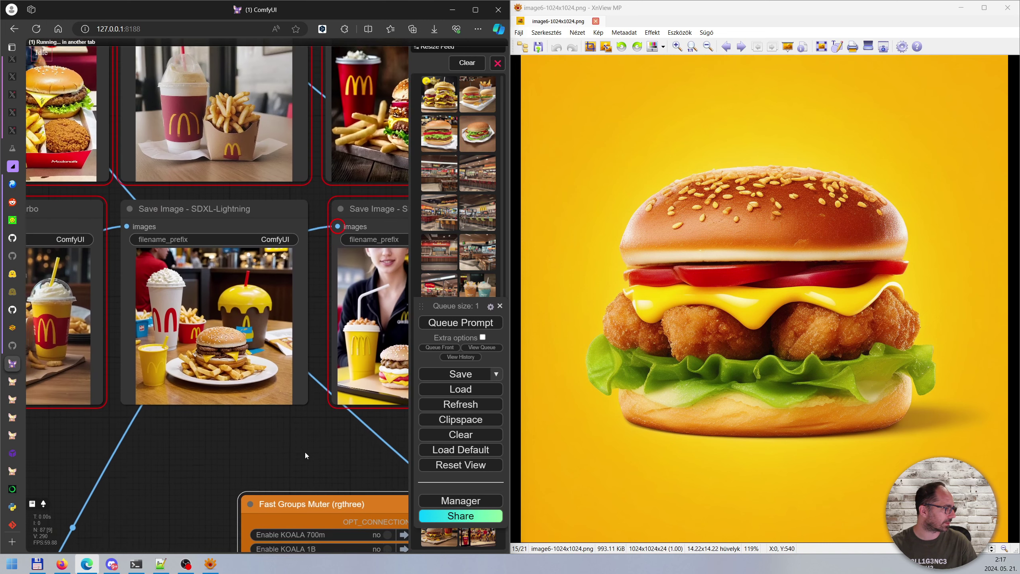
pyautogui.moveTo(304, 452); pyautogui.dragTo(333, 472)
pyautogui.scroll(3, 235, 335)
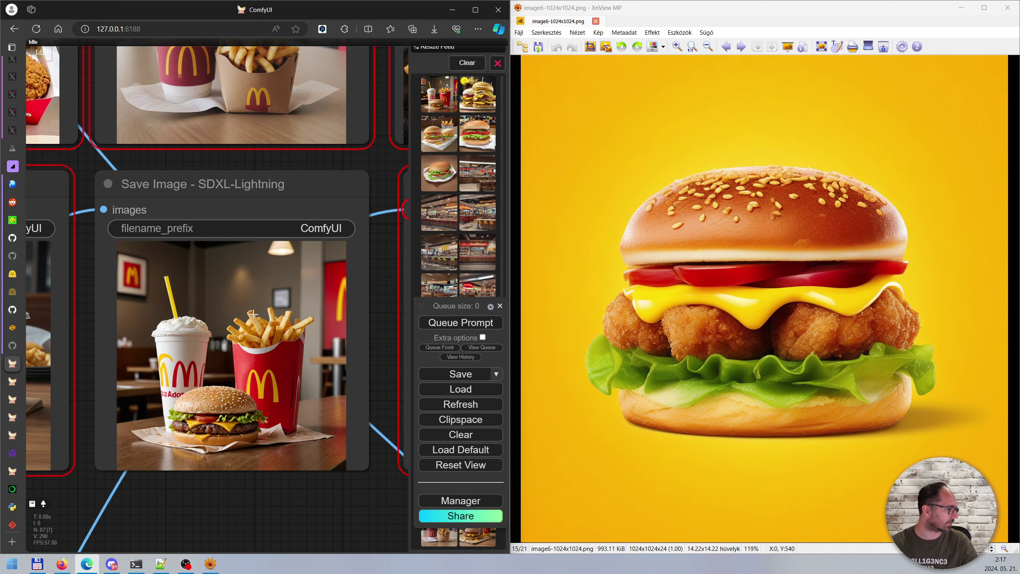
pyautogui.scroll(5, 209, 382)
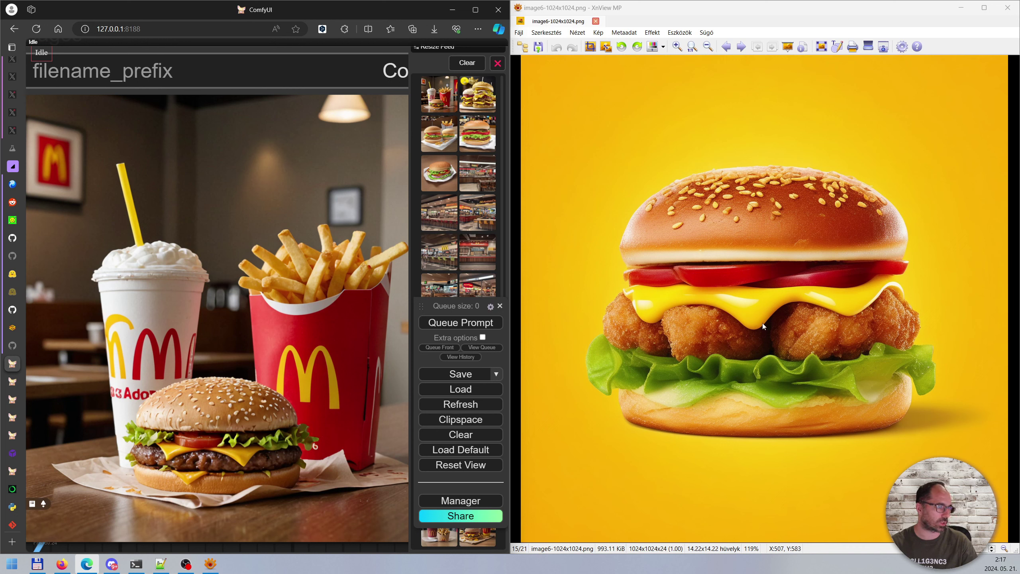
pyautogui.scroll(3, 261, 414)
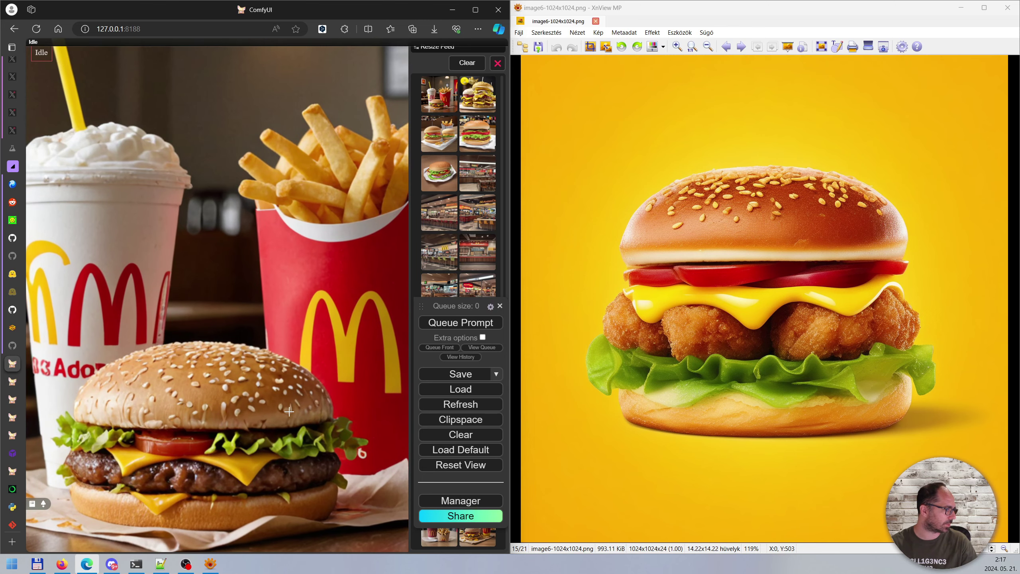
pyautogui.scroll(-2, 191, 461)
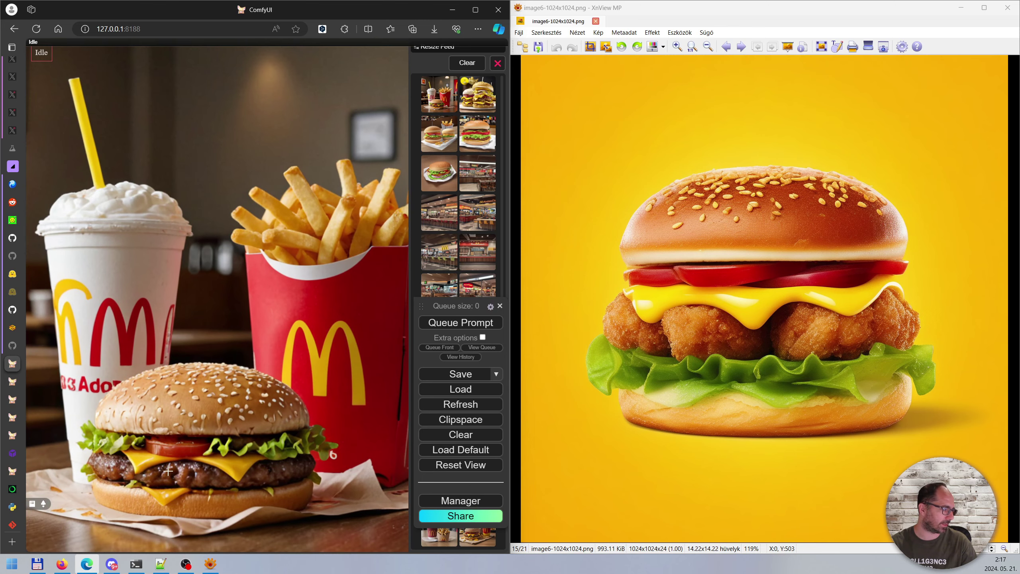
pyautogui.scroll(-4, 239, 480)
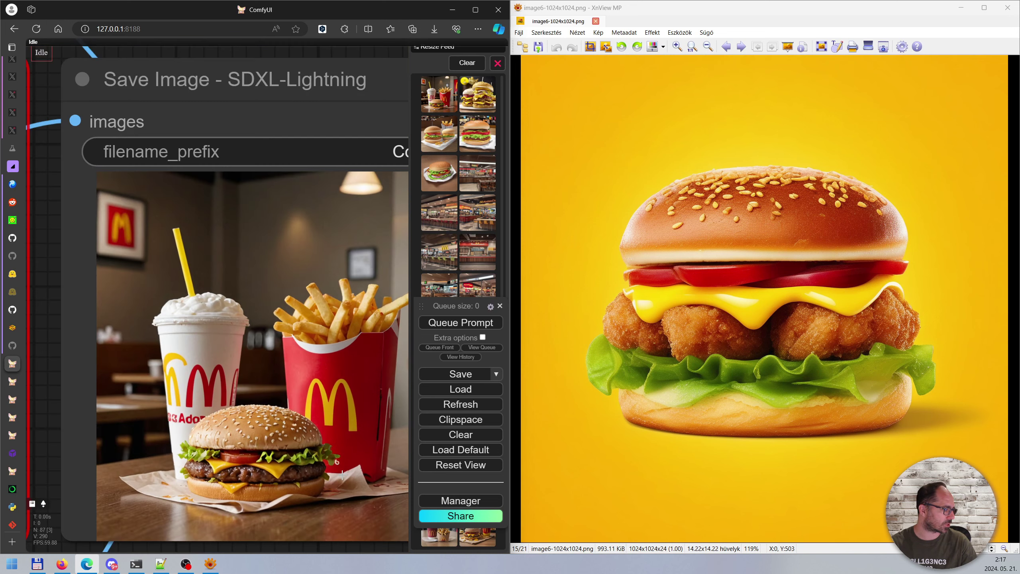
pyautogui.scroll(1, 305, 541)
pyautogui.scroll(-4, 321, 538)
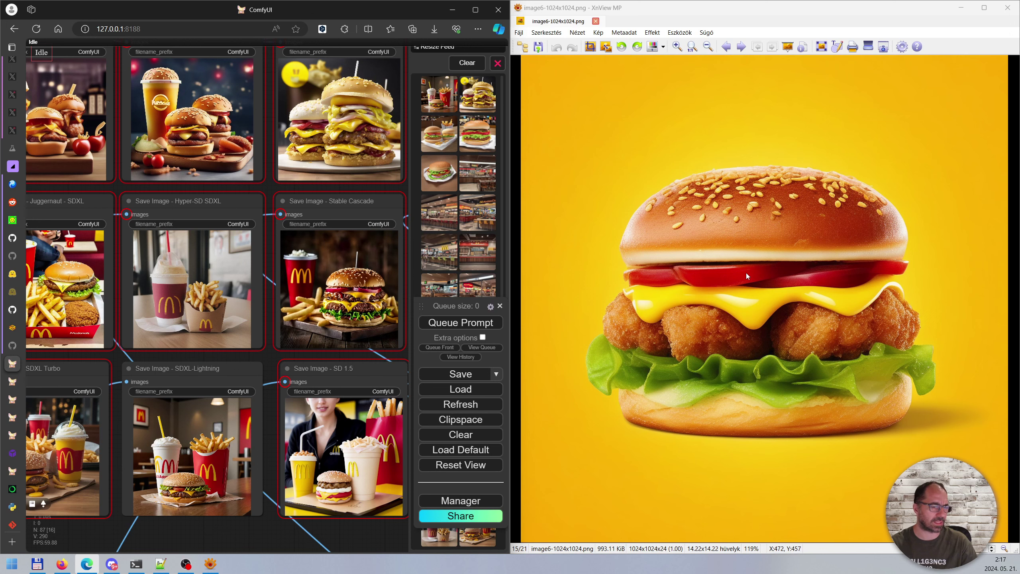
# Step: Switch to XnView MP and compare the unicorn picture image7.png with the picmaker unicorn birthday poster
pyautogui.scroll(-2, 747, 273)
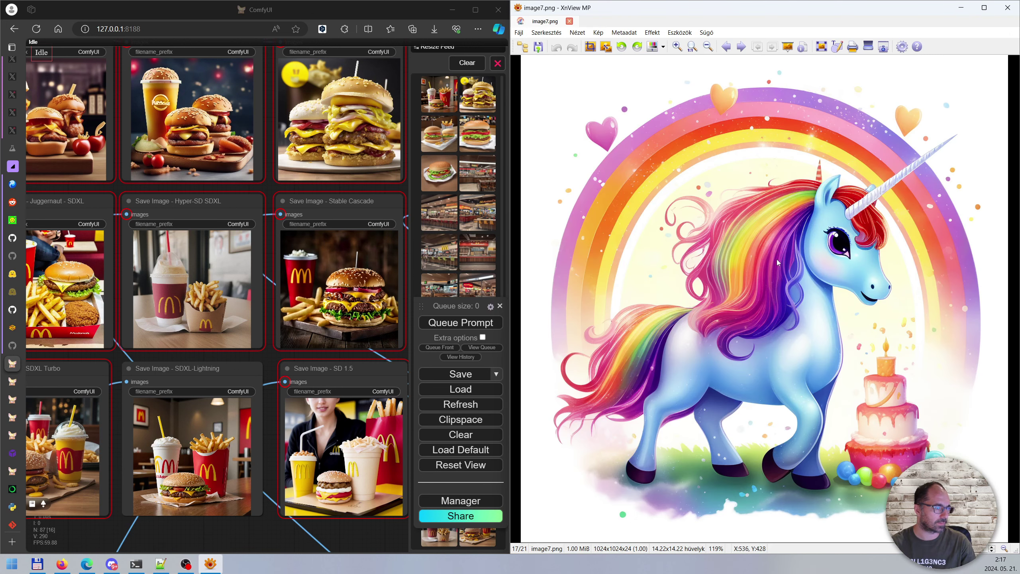
pyautogui.scroll(-1, 792, 245)
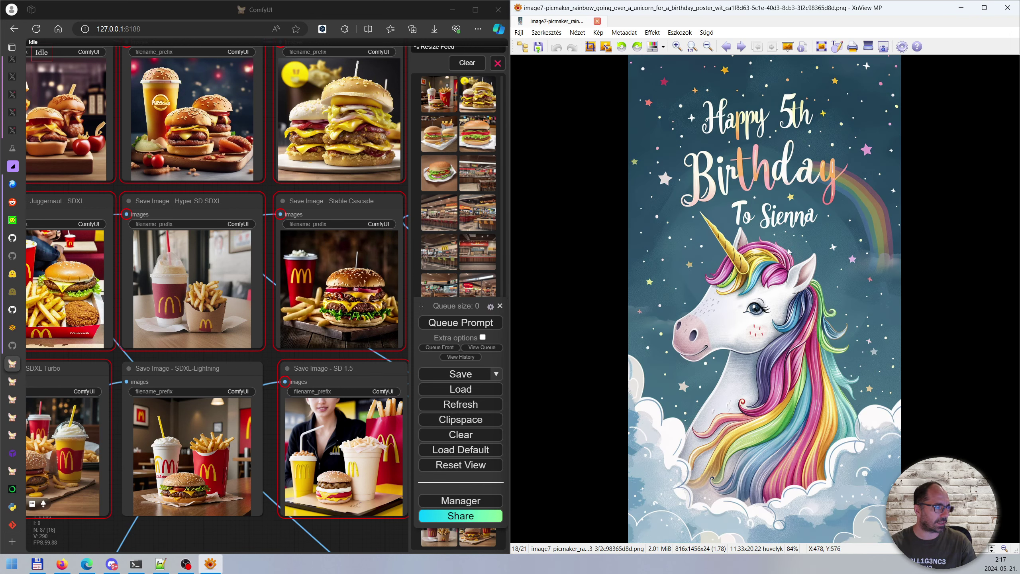
pyautogui.scroll(1, 785, 251)
pyautogui.scroll(1, 784, 251)
pyautogui.scroll(-1, 784, 251)
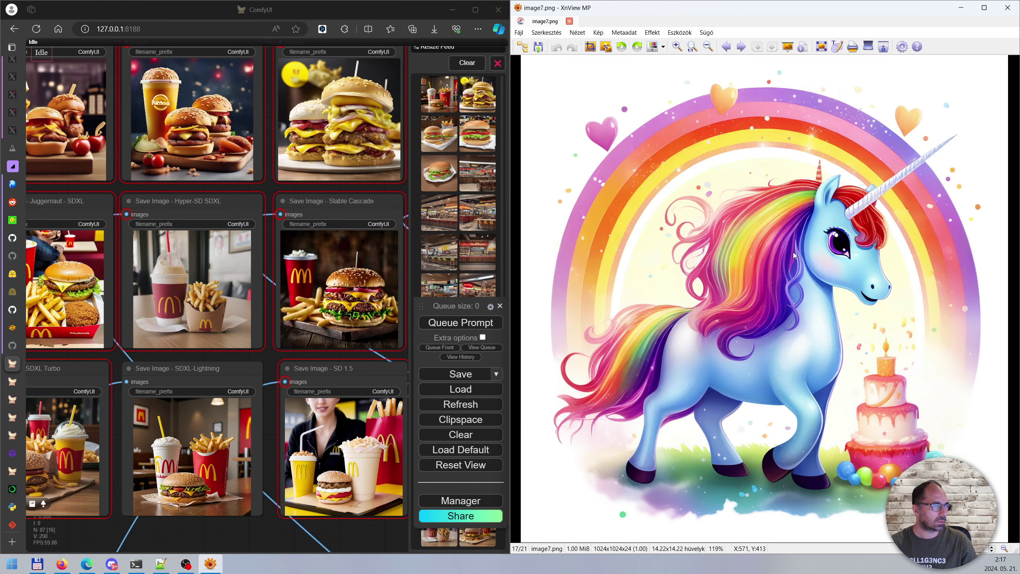
pyautogui.scroll(-1, 794, 252)
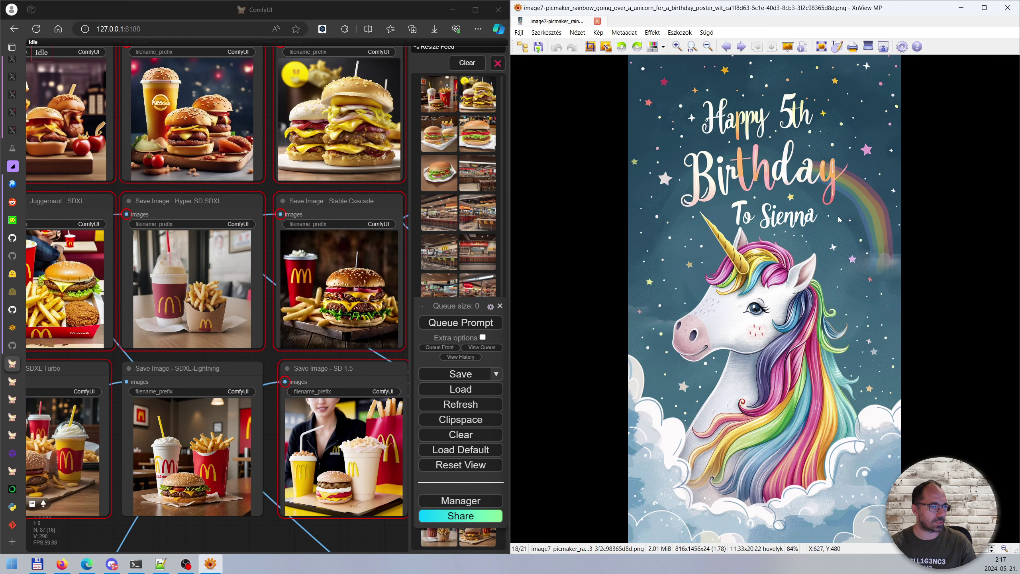
pyautogui.scroll(1, 826, 234)
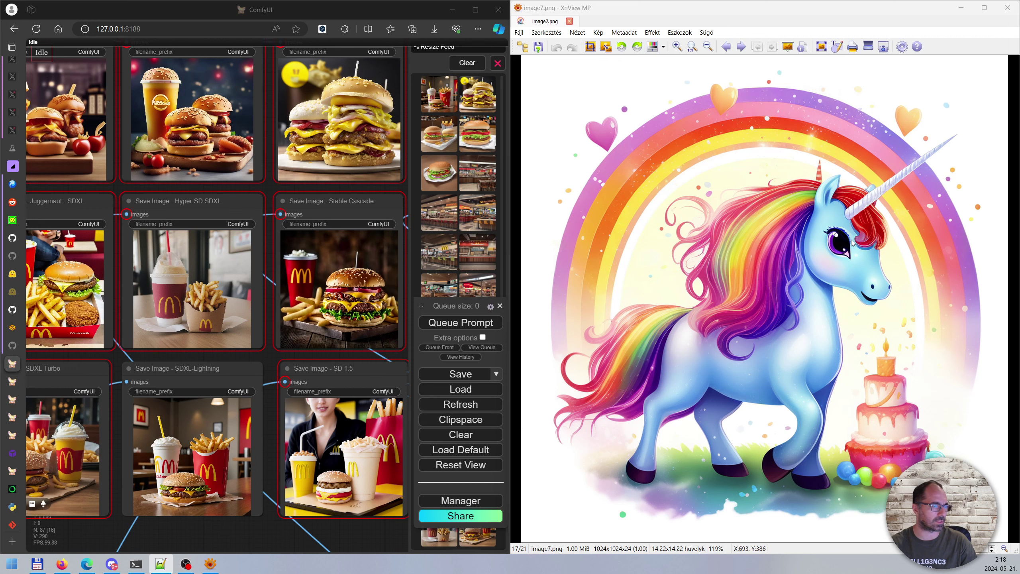
# Step: Browse the remaining reference images, viewing the bear-shaped house in image8.png and the couple in image9.png
pyautogui.scroll(-1, 864, 249)
pyautogui.scroll(-1, 862, 253)
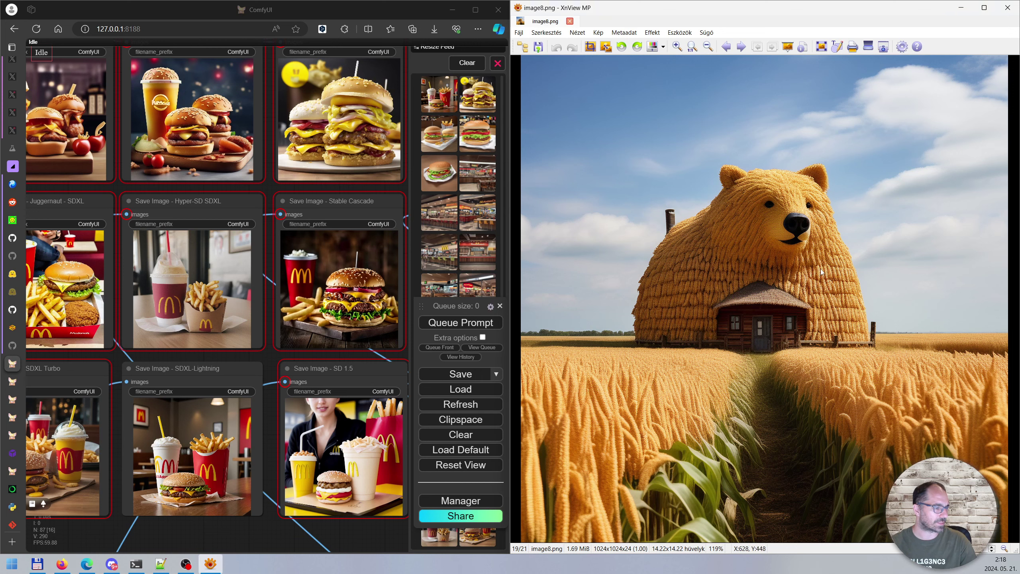
pyautogui.click(844, 214)
pyautogui.scroll(-1, 863, 228)
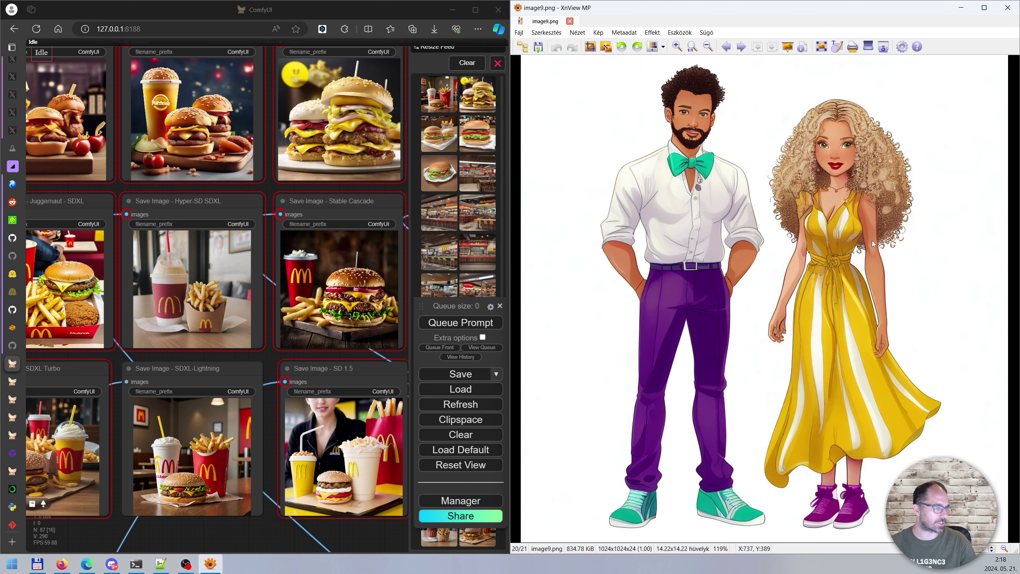
pyautogui.scroll(-1, 870, 243)
pyautogui.scroll(3, 870, 243)
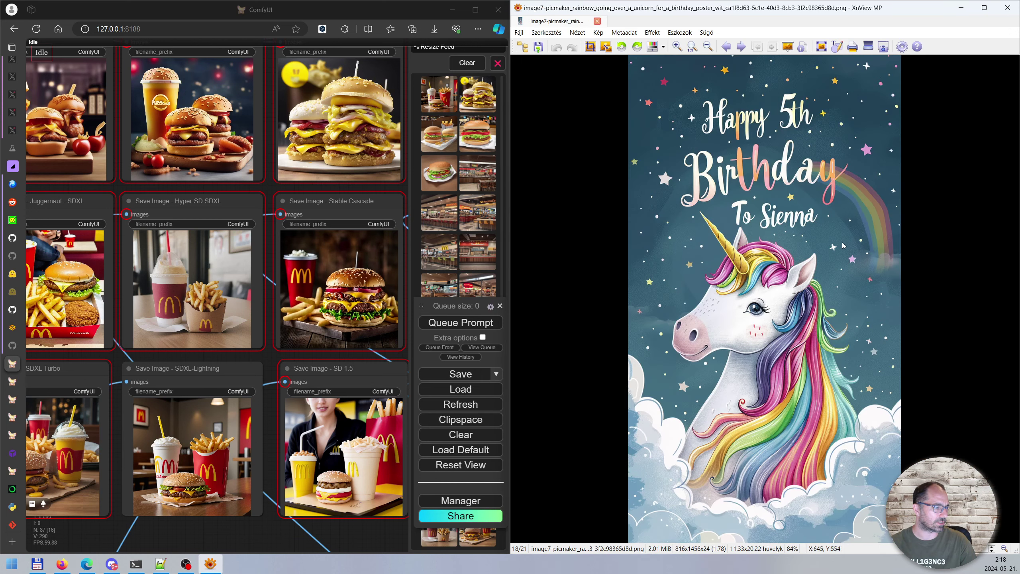
pyautogui.scroll(-1, 800, 264)
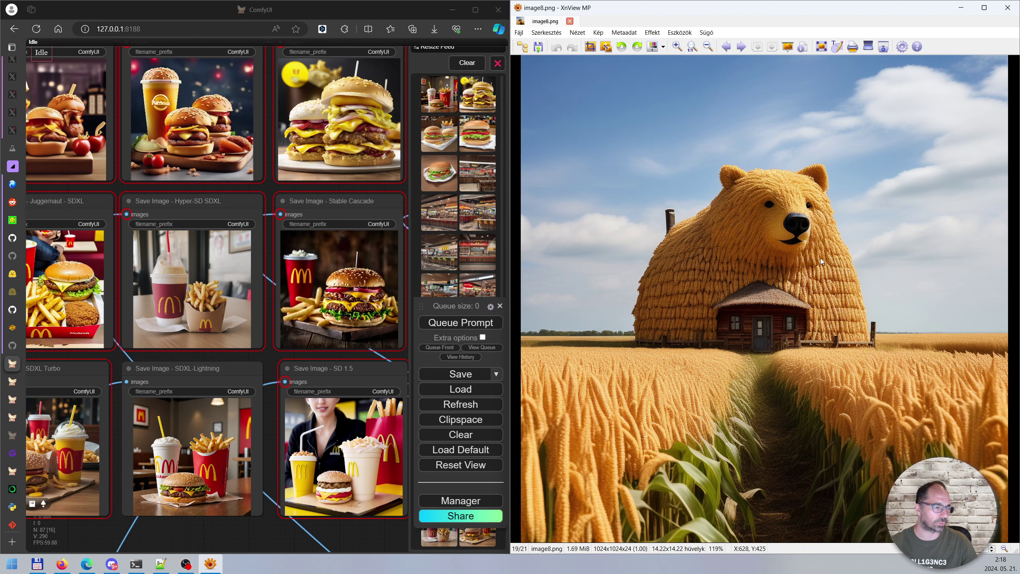
pyautogui.scroll(-1, 821, 258)
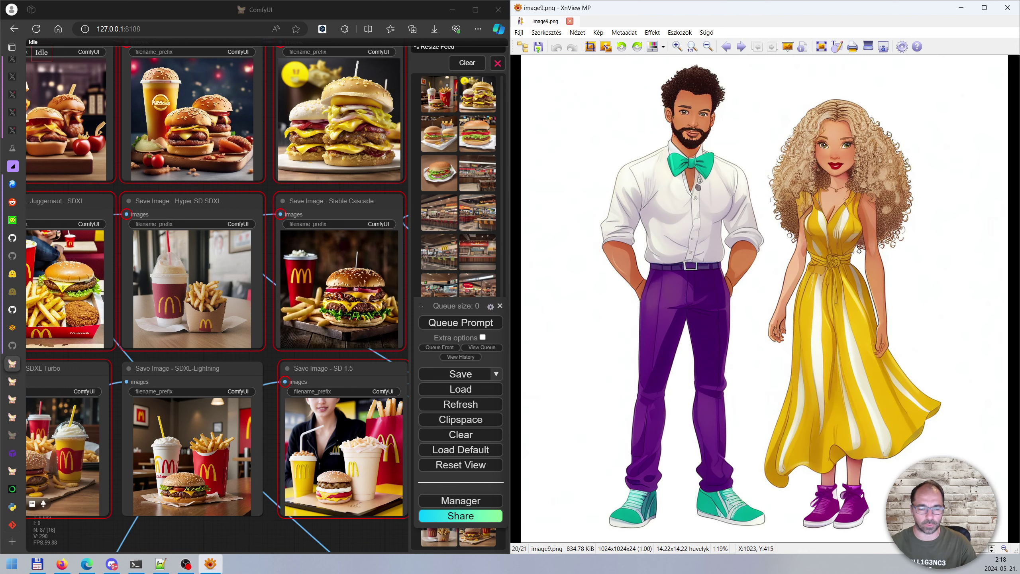
pyautogui.hotkey('alt', 'Tab')
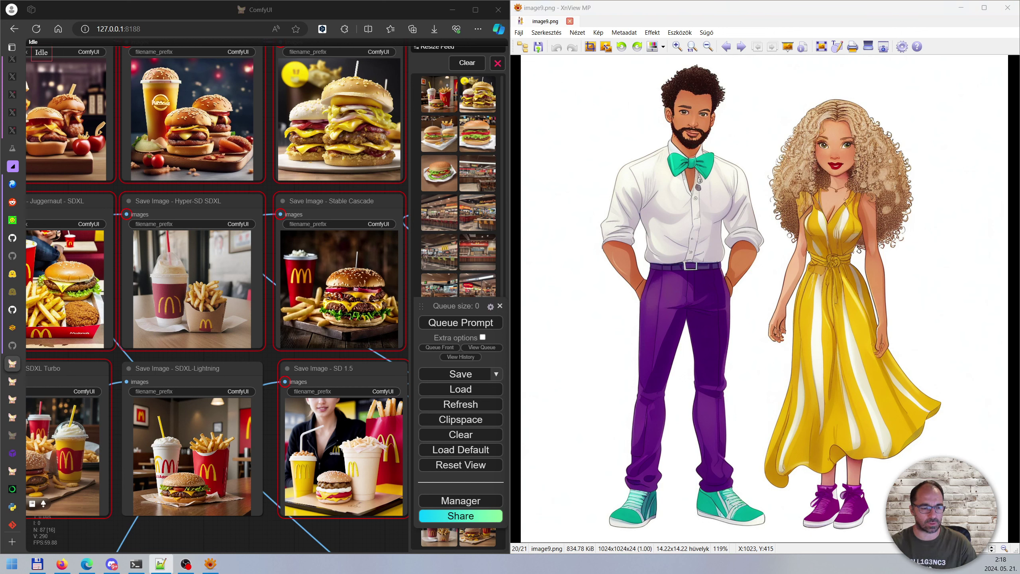
pyautogui.hotkey('alt', 'Tab')
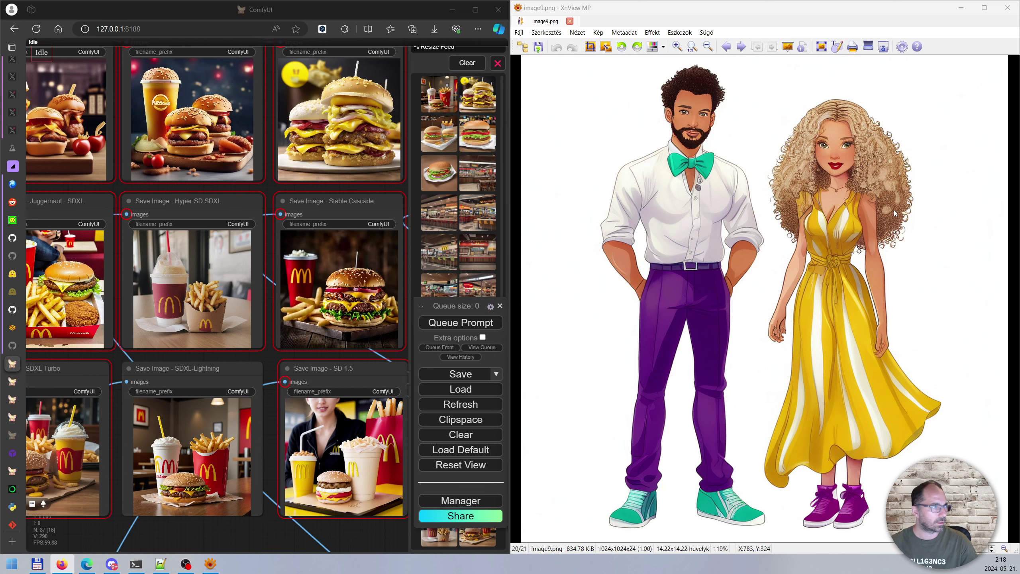
pyautogui.scroll(-1, 897, 213)
pyautogui.scroll(1, 802, 265)
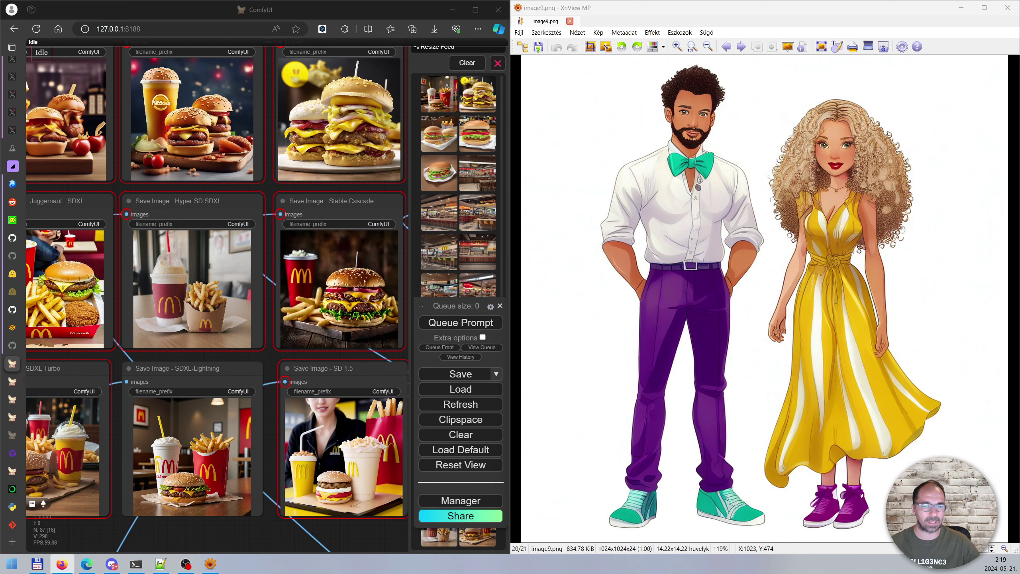
# Step: Select the area around the man's green bow tie in image9.png and clear the selection
pyautogui.moveTo(639, 133); pyautogui.dragTo(734, 198)
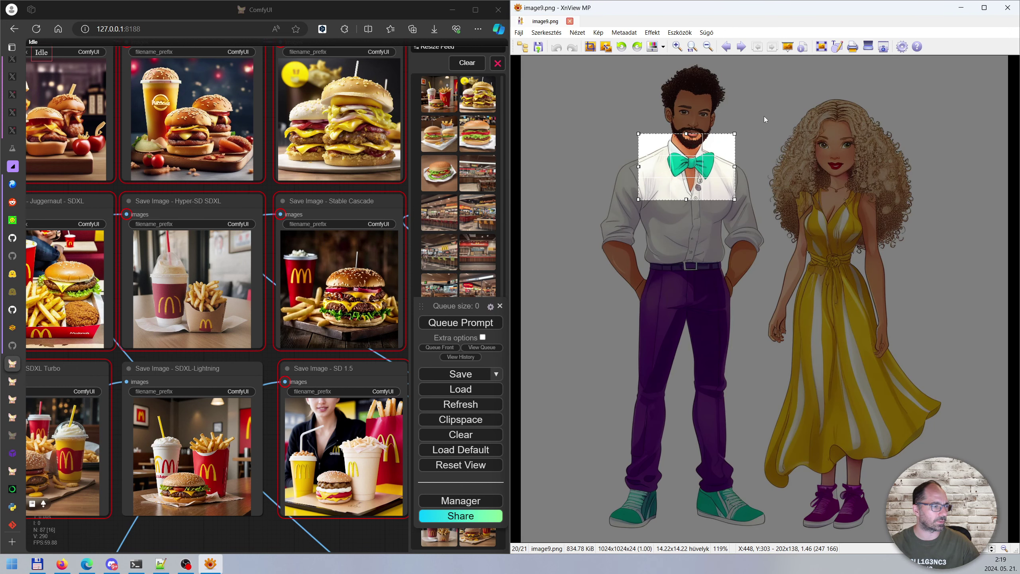
pyautogui.click(766, 119)
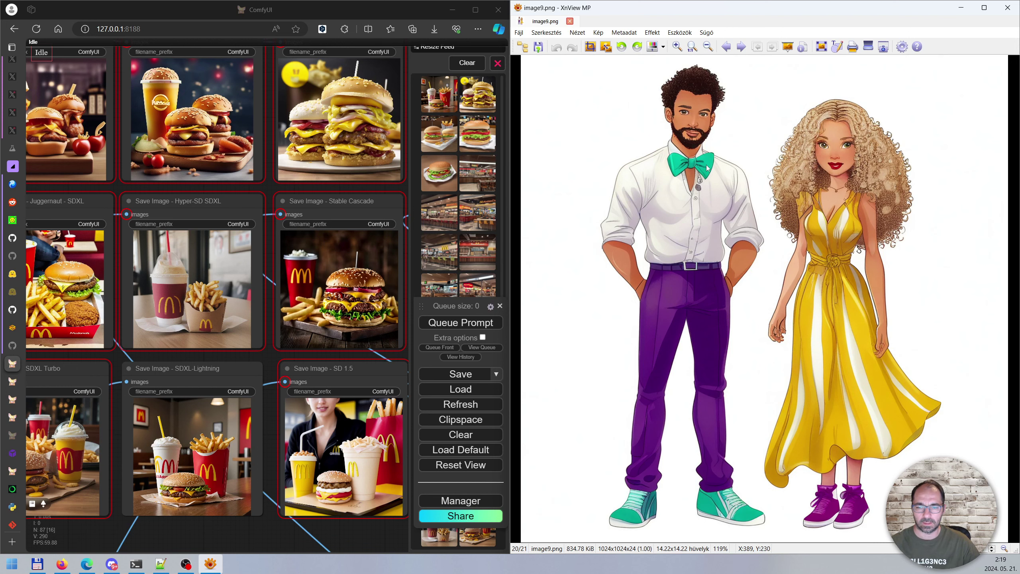
# Step: Highlight the man's purple trousers, his green shoes and the woman's purple shoes in image9.png, clearing each selection
pyautogui.moveTo(599, 227); pyautogui.dragTo(745, 497)
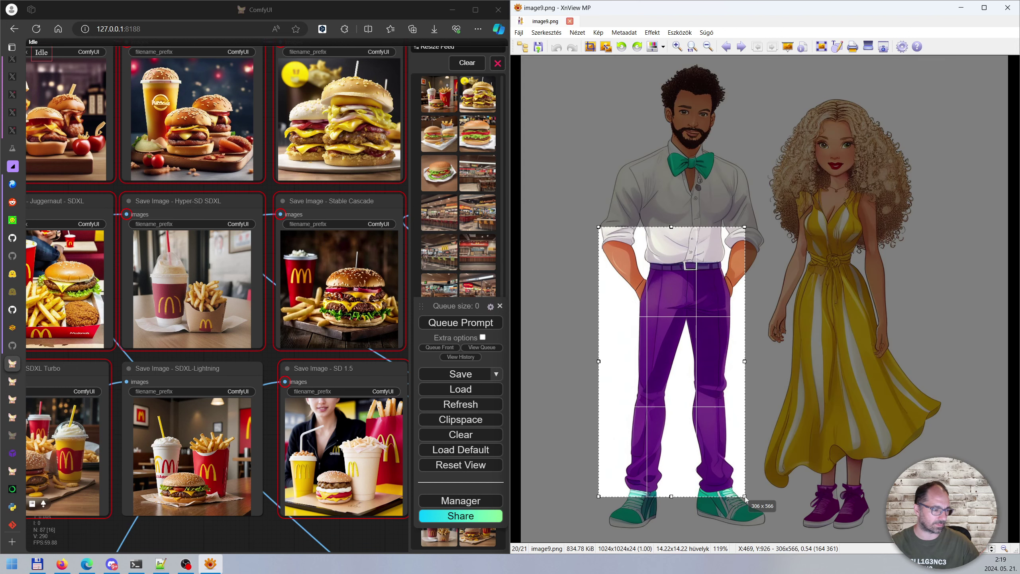
pyautogui.click(770, 329)
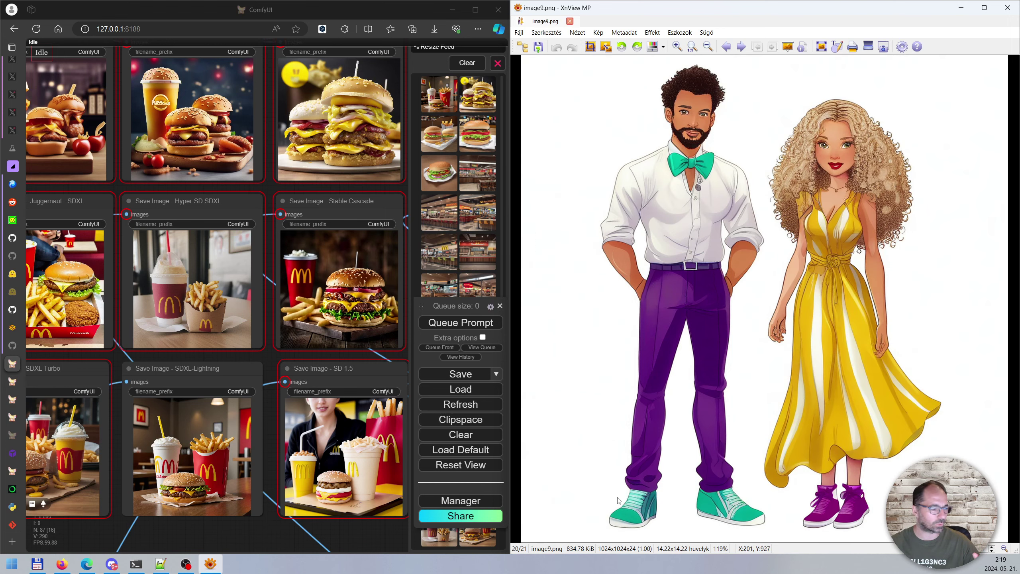
pyautogui.moveTo(580, 457); pyautogui.dragTo(766, 547)
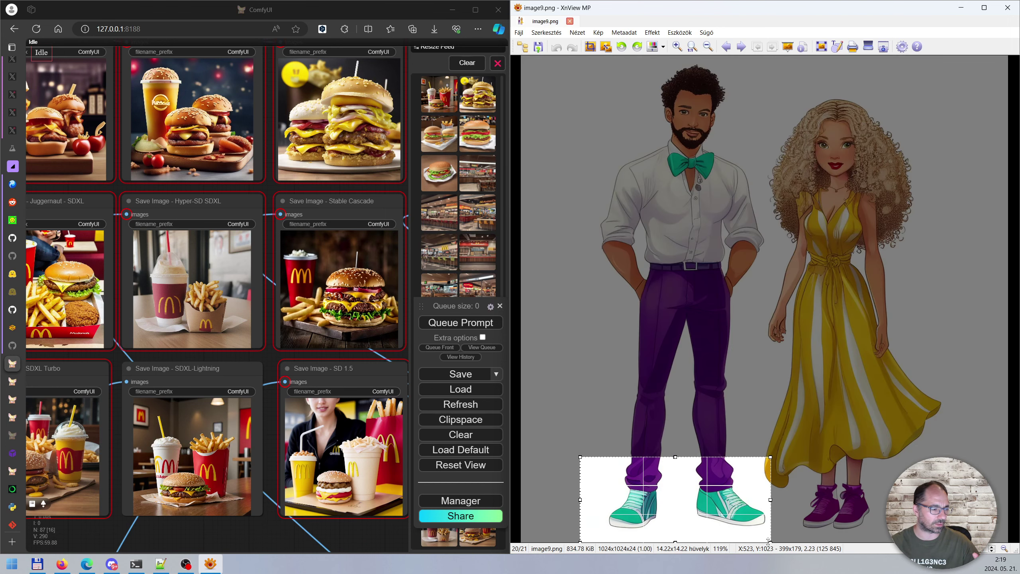
pyautogui.click(924, 255)
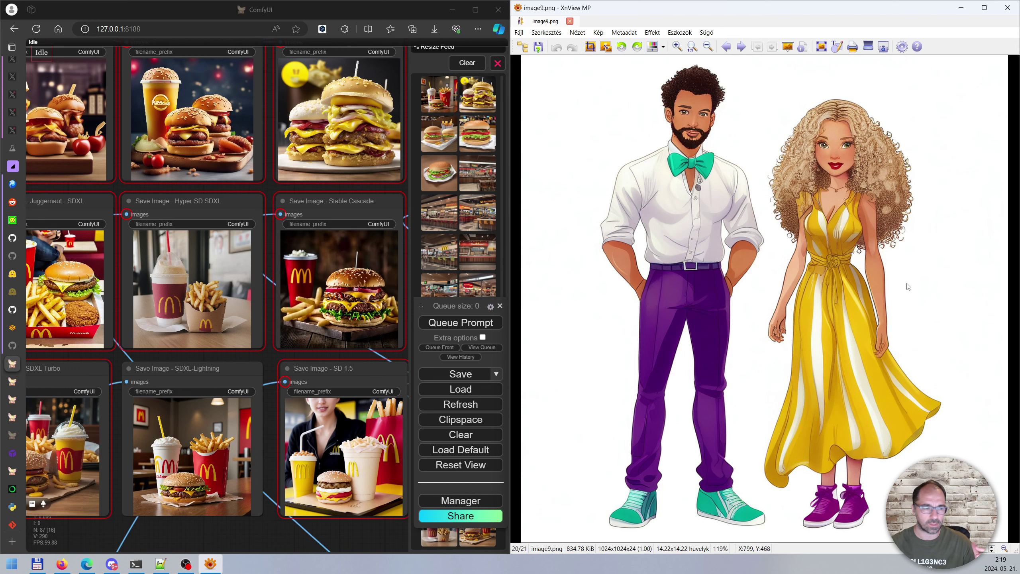
pyautogui.moveTo(790, 472); pyautogui.dragTo(883, 542)
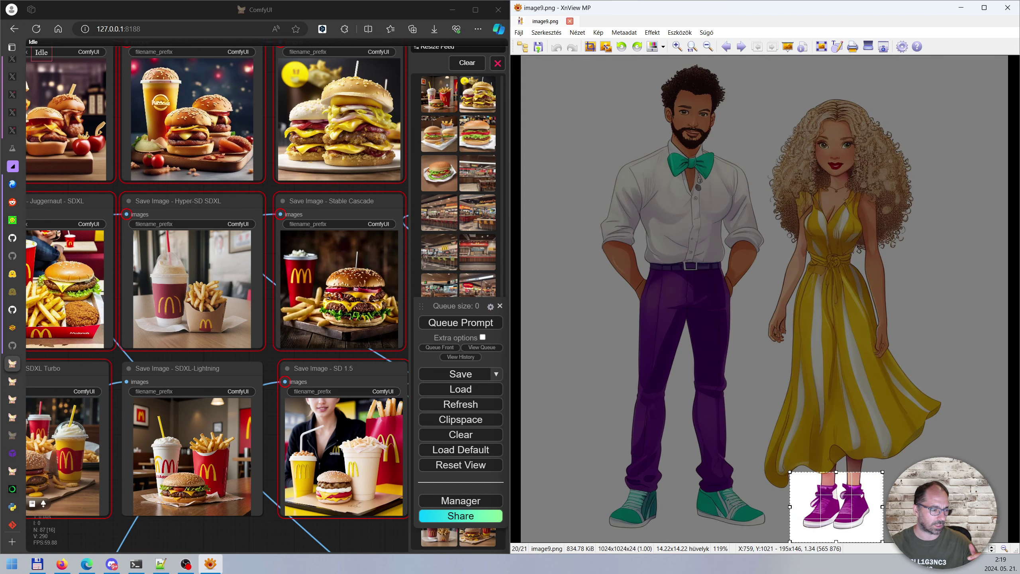
pyautogui.press('Escape')
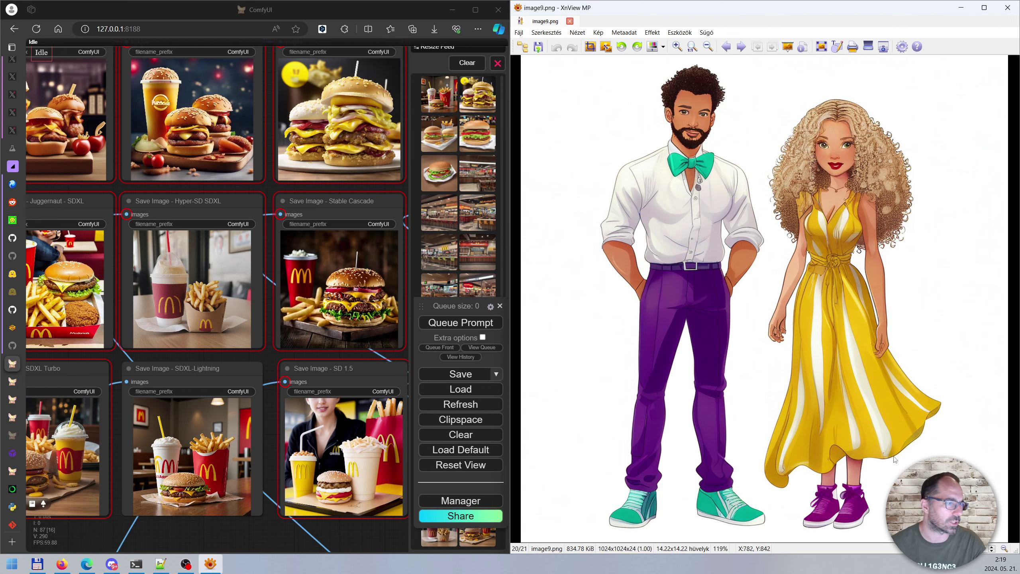
# Step: View image-tiltott.png and return to the couple illustration in image9.png
pyautogui.scroll(-1, 801, 348)
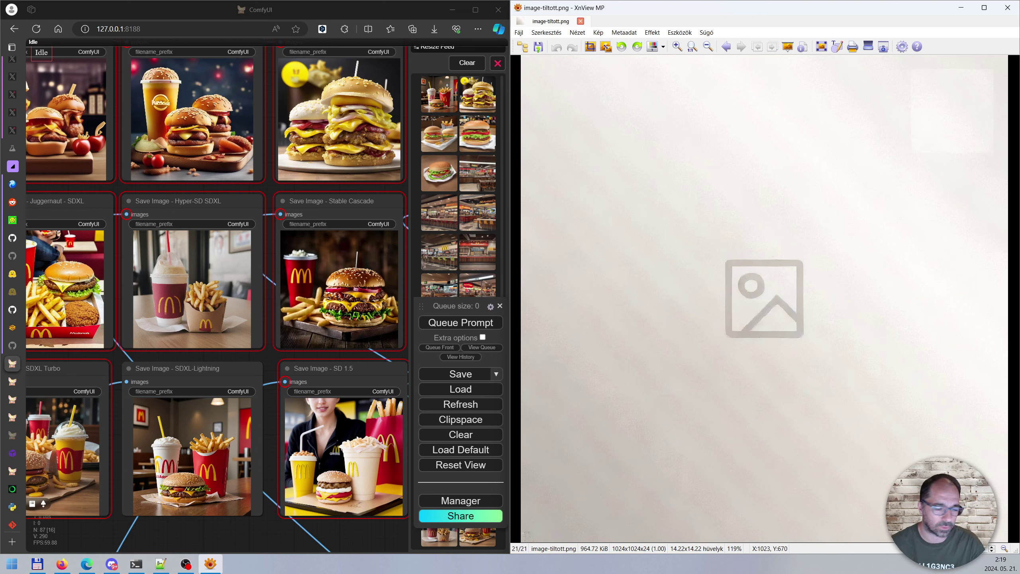
pyautogui.hotkey('alt', 'Tab')
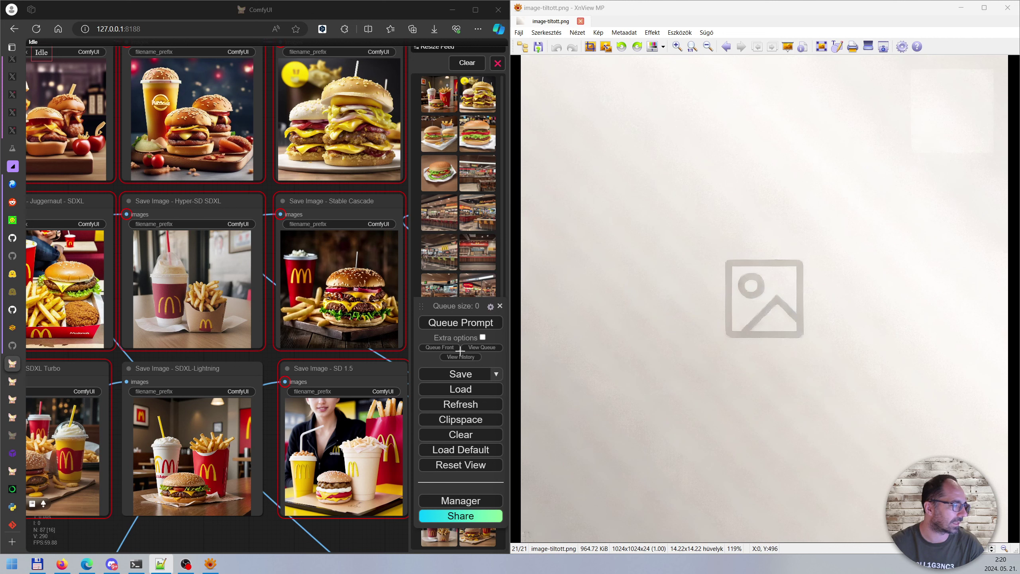
pyautogui.click(800, 297)
pyautogui.scroll(1, 826, 379)
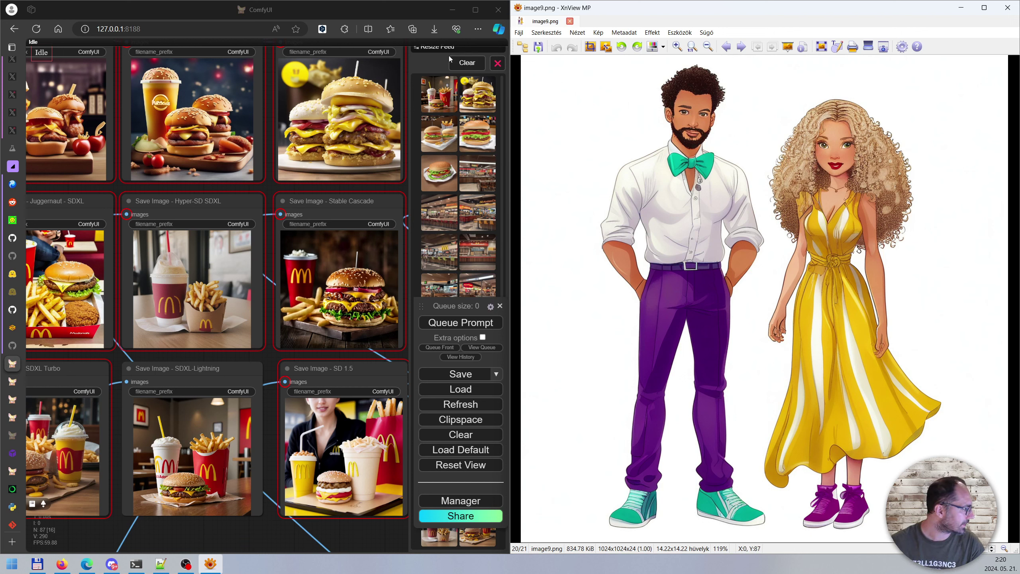
# Step: Switch to the ComfyUI browser tab whose workflow holds the generated couple images
pyautogui.moveTo(40, 381)
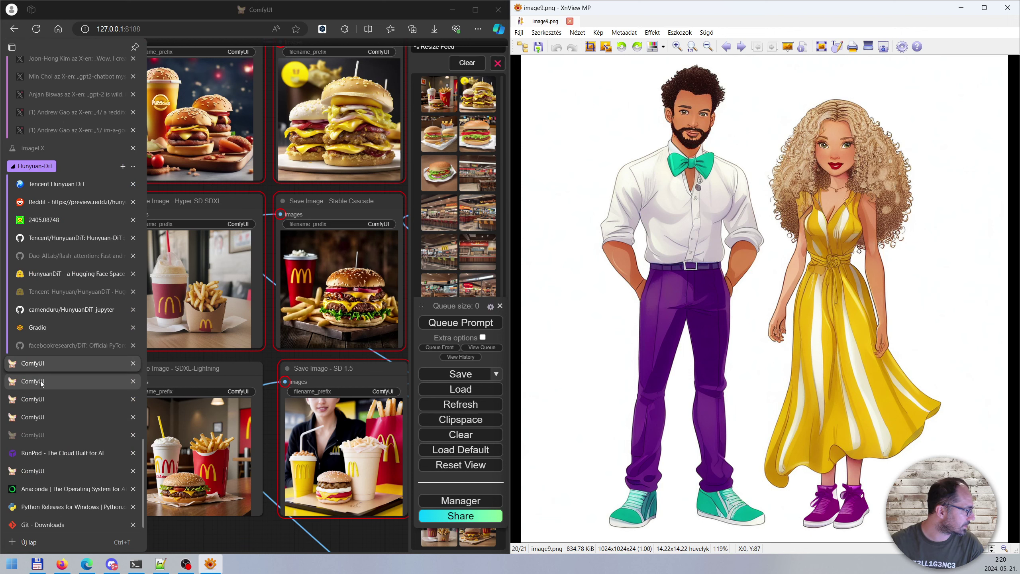
pyautogui.click(38, 402)
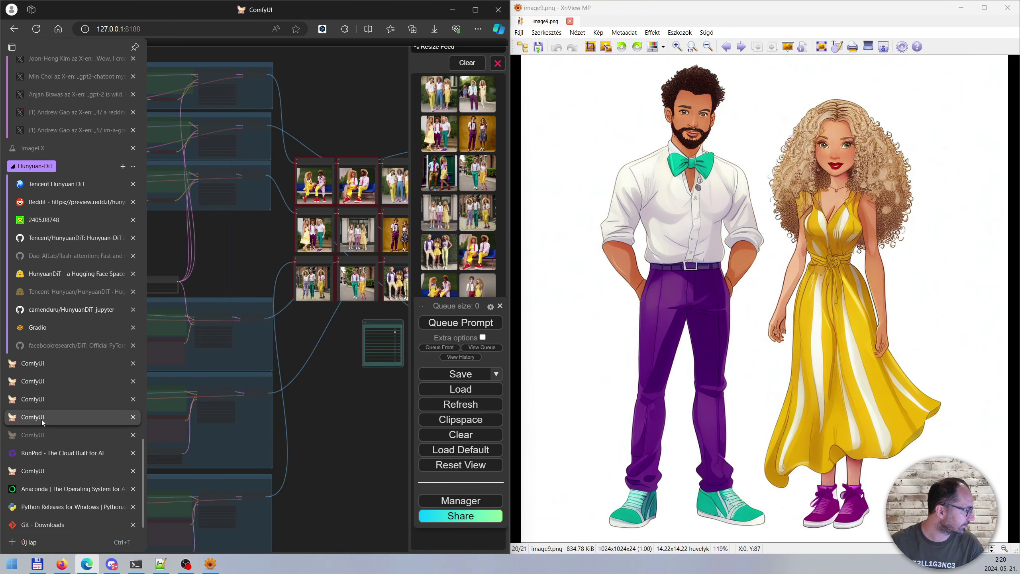
pyautogui.click(42, 435)
pyautogui.click(42, 423)
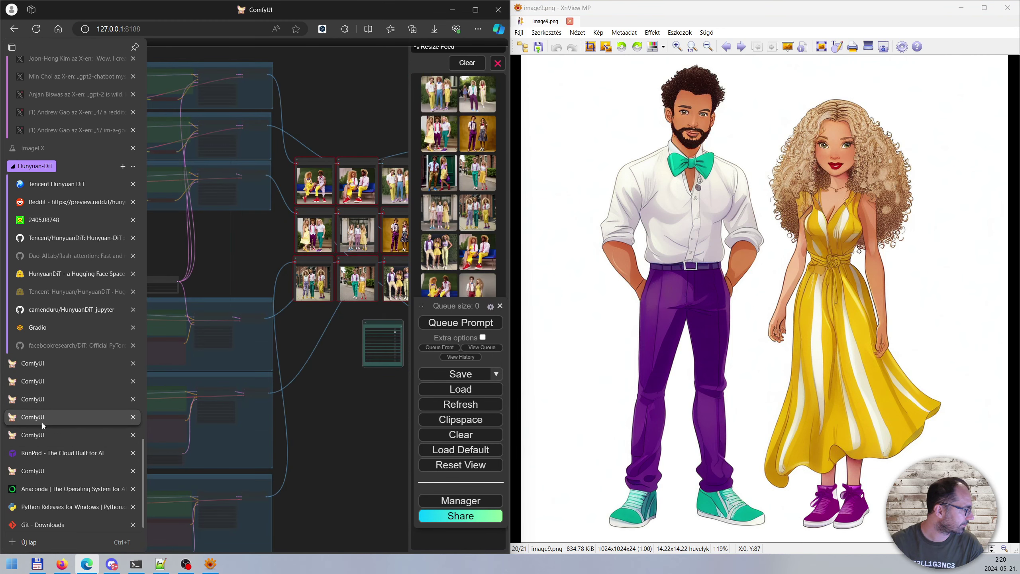
# Step: Examine the KOALA 700m and KOALA 1B couple images closely and compare them with image9.png
pyautogui.moveTo(362, 367); pyautogui.dragTo(278, 393)
pyautogui.scroll(15, 278, 393)
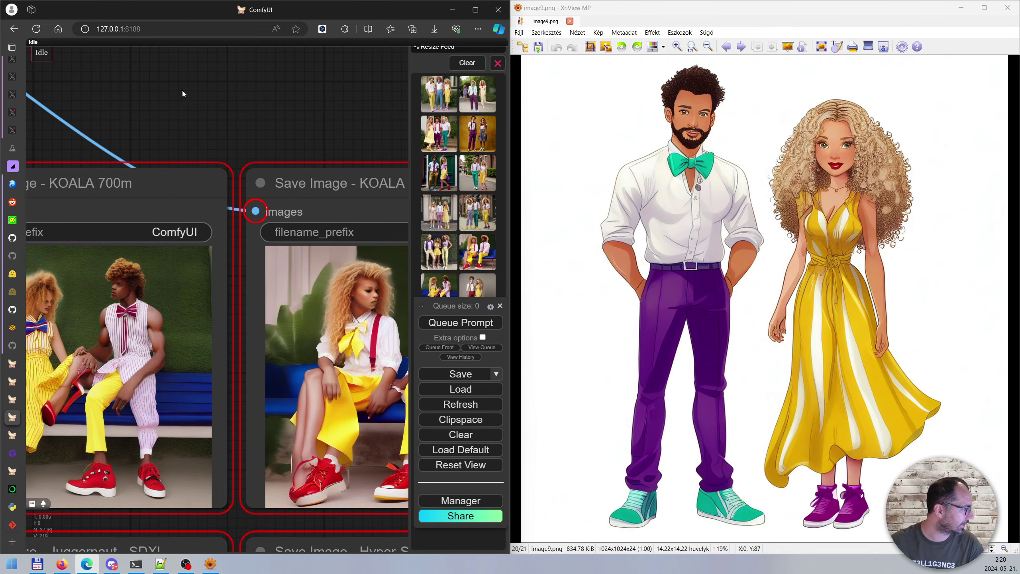
pyautogui.scroll(2, 182, 91)
pyautogui.moveTo(182, 92); pyautogui.dragTo(209, 81)
pyautogui.moveTo(340, 88); pyautogui.dragTo(240, 76)
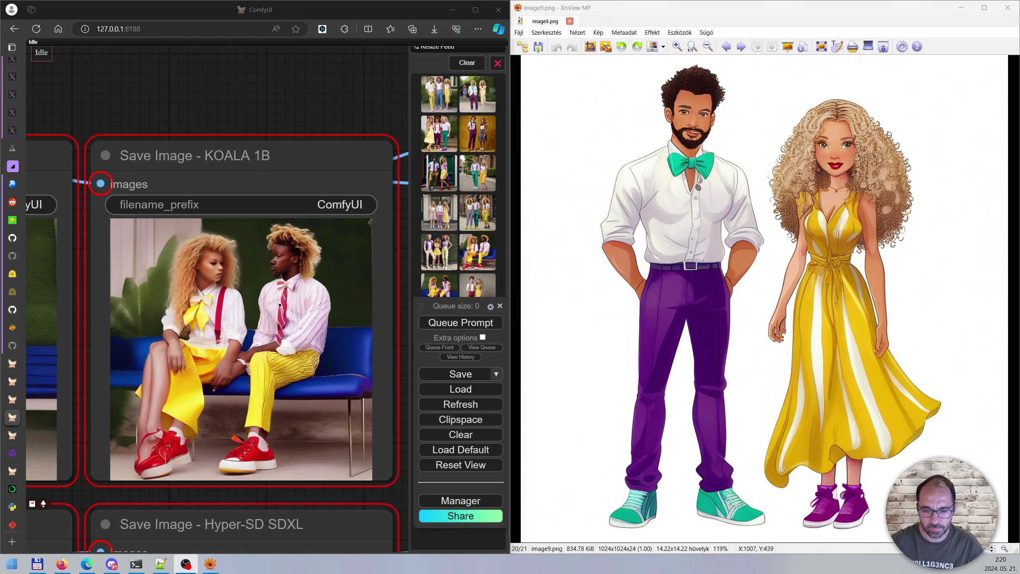
pyautogui.scroll(1, 215, 375)
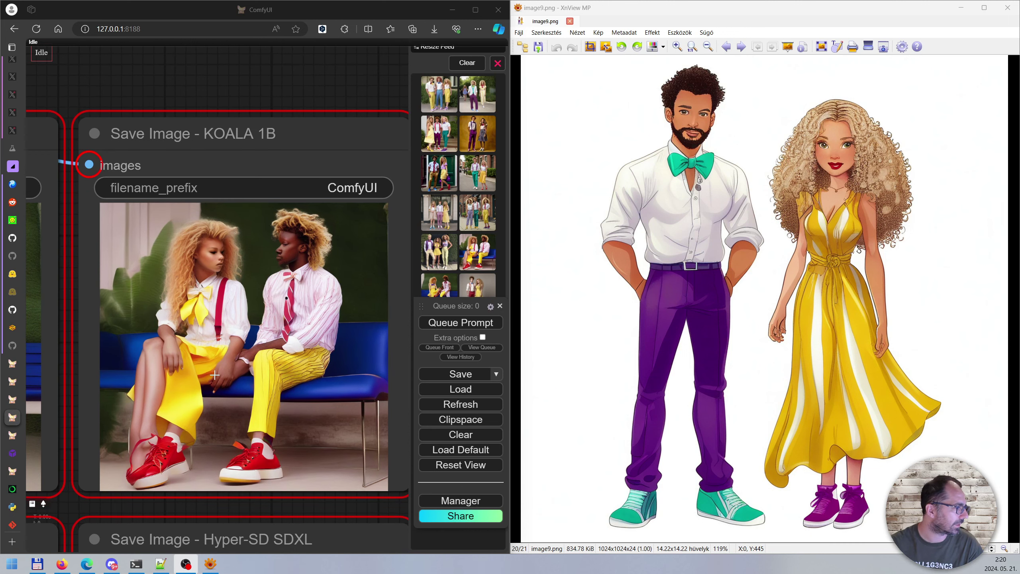
pyautogui.scroll(-1, 215, 376)
pyautogui.scroll(-5, 128, 397)
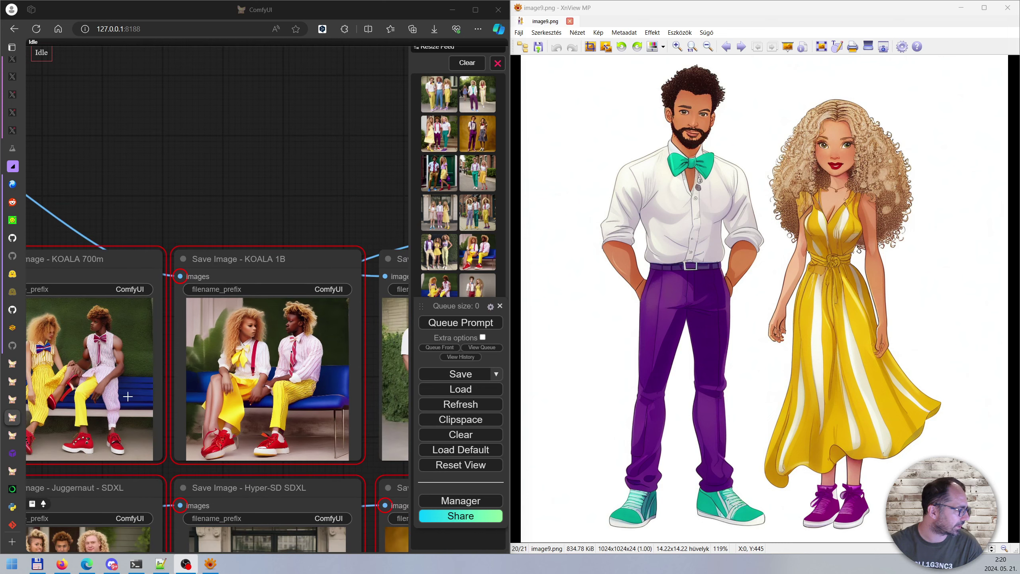
pyautogui.moveTo(230, 209); pyautogui.dragTo(321, 139)
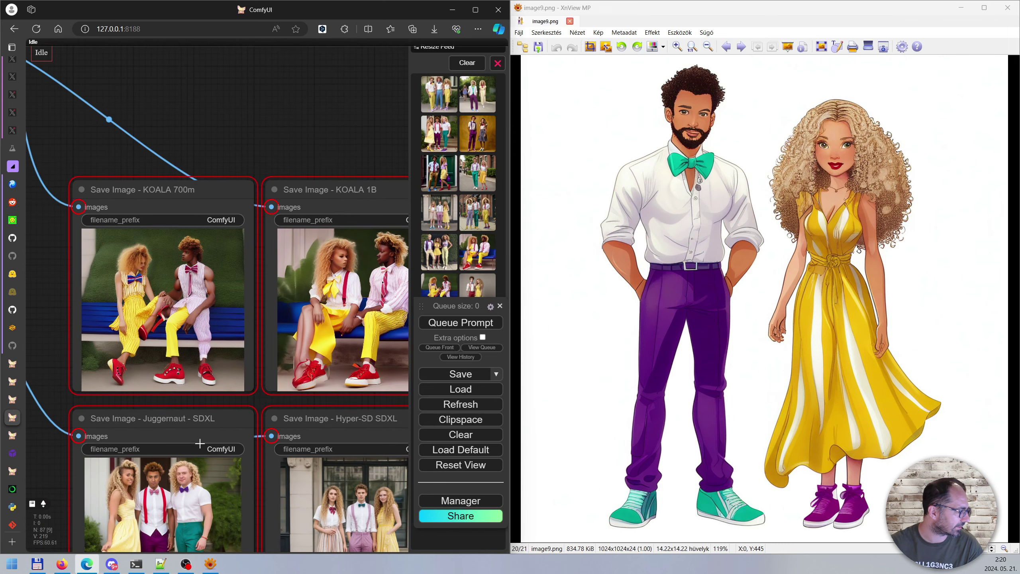
pyautogui.scroll(-2, 200, 443)
pyautogui.moveTo(69, 452); pyautogui.dragTo(137, 331)
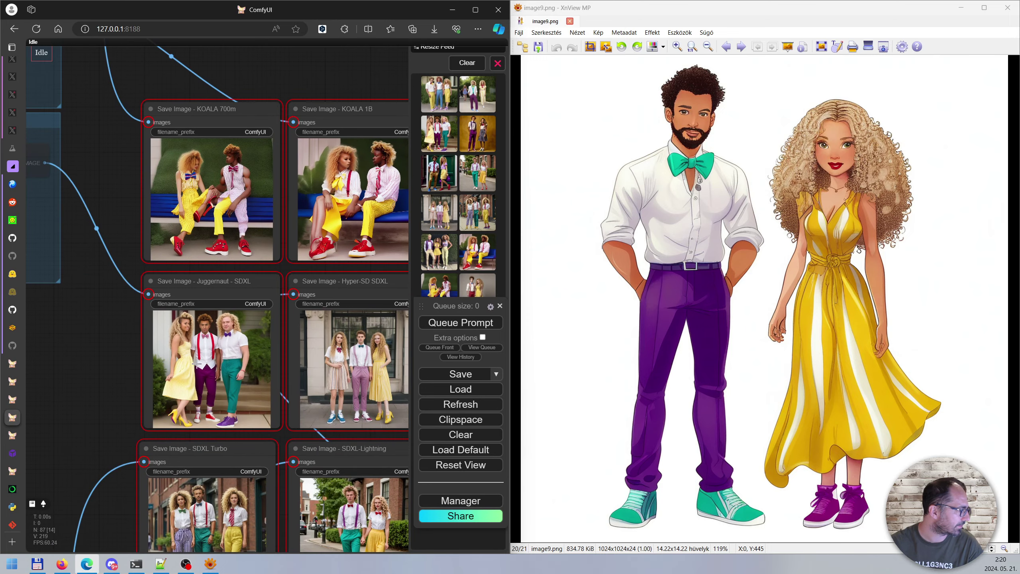
pyautogui.scroll(8, 197, 364)
# Step: Disable the SSD1-B group and enable the SDXL group in the Fast Groups Muter, and queue the prompt
pyautogui.scroll(-9, 180, 406)
pyautogui.scroll(-2, 180, 406)
pyautogui.moveTo(114, 448); pyautogui.dragTo(83, 309)
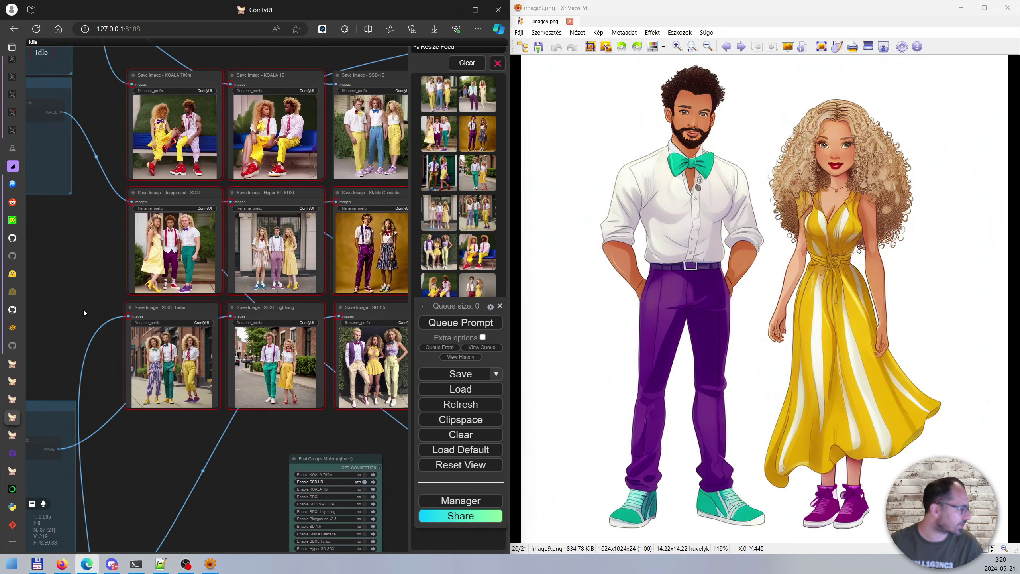
pyautogui.click(364, 482)
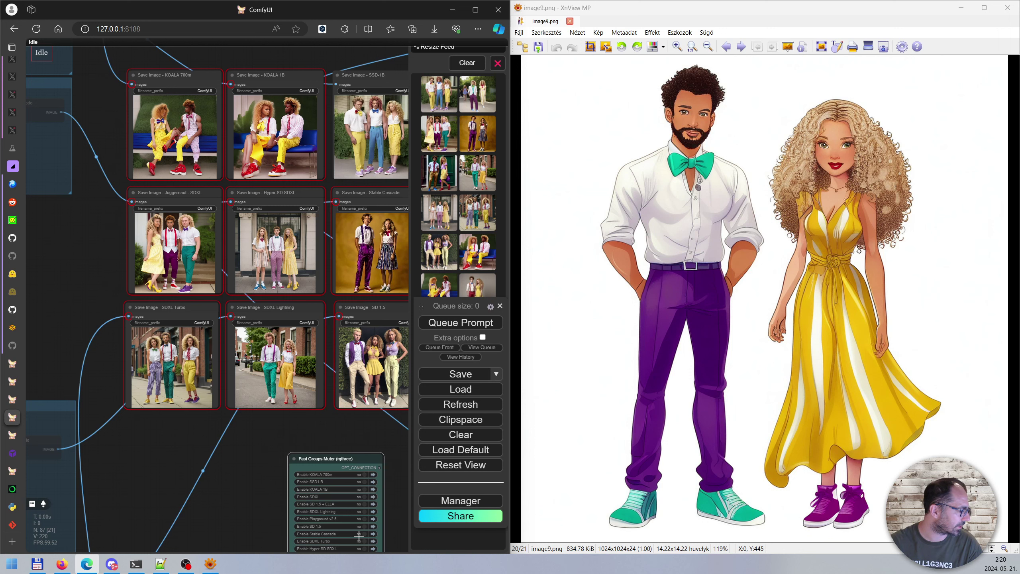
pyautogui.click(364, 497)
pyautogui.click(461, 323)
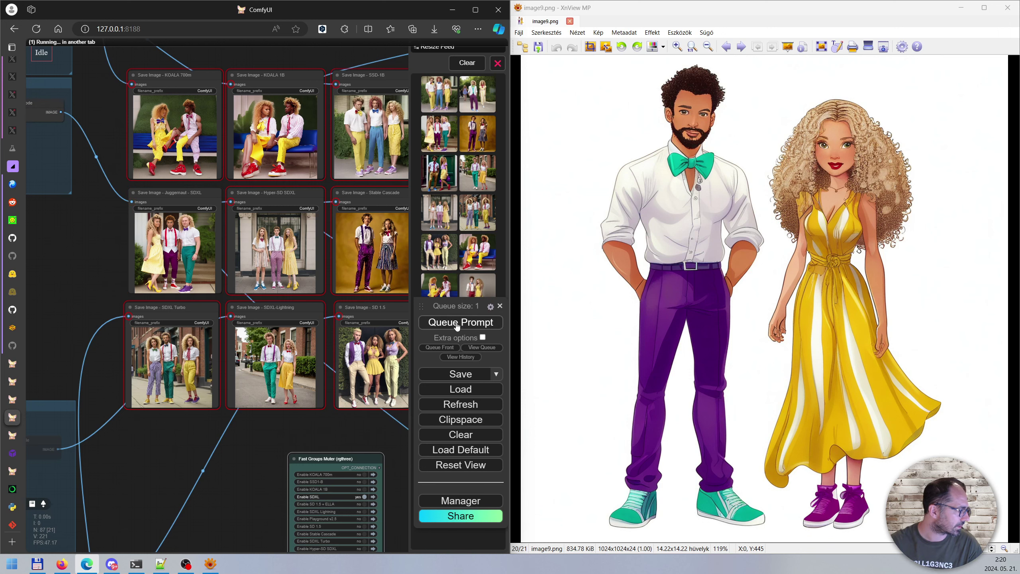
# Step: Examine the Juggernaut - SDXL couple image closely and compare it with image9.png
pyautogui.moveTo(81, 247); pyautogui.dragTo(138, 325)
pyautogui.scroll(2, 139, 325)
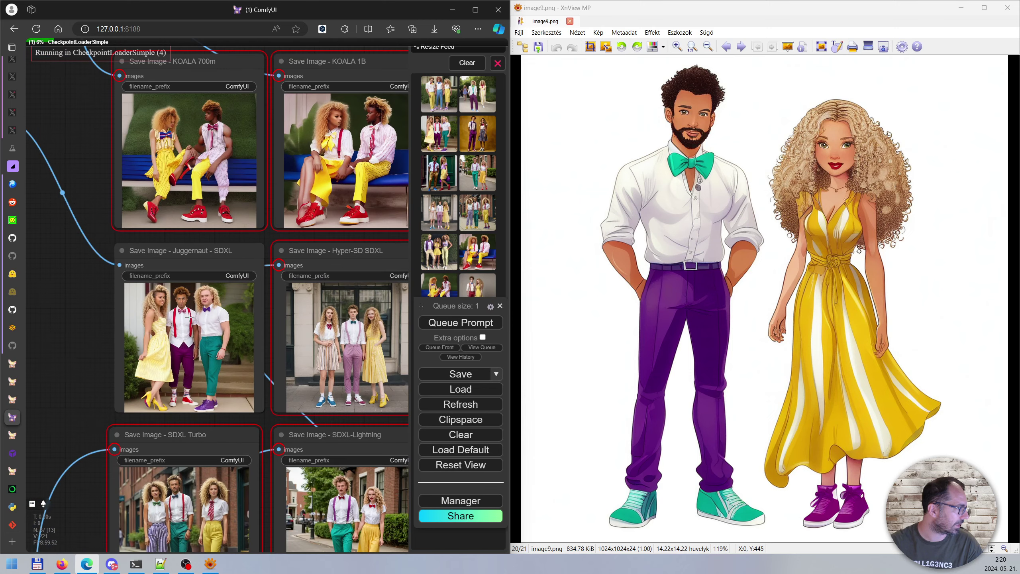
pyautogui.scroll(6, 172, 324)
pyautogui.scroll(5, 171, 325)
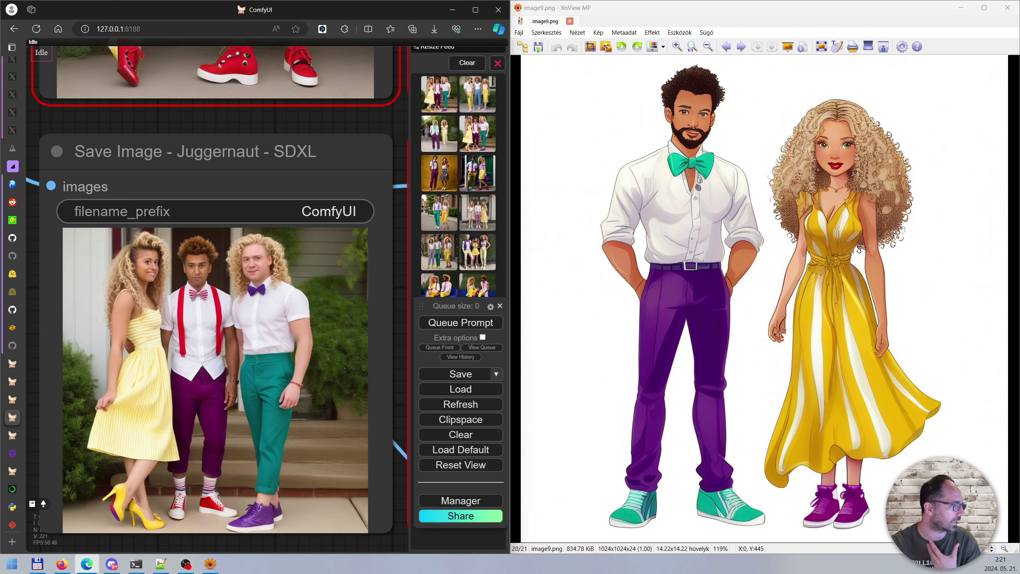
# Step: Set the SDXL KSampler's seed to 12348 and control_after_generate to randomize, and queue the prompt
pyautogui.scroll(-5, 156, 346)
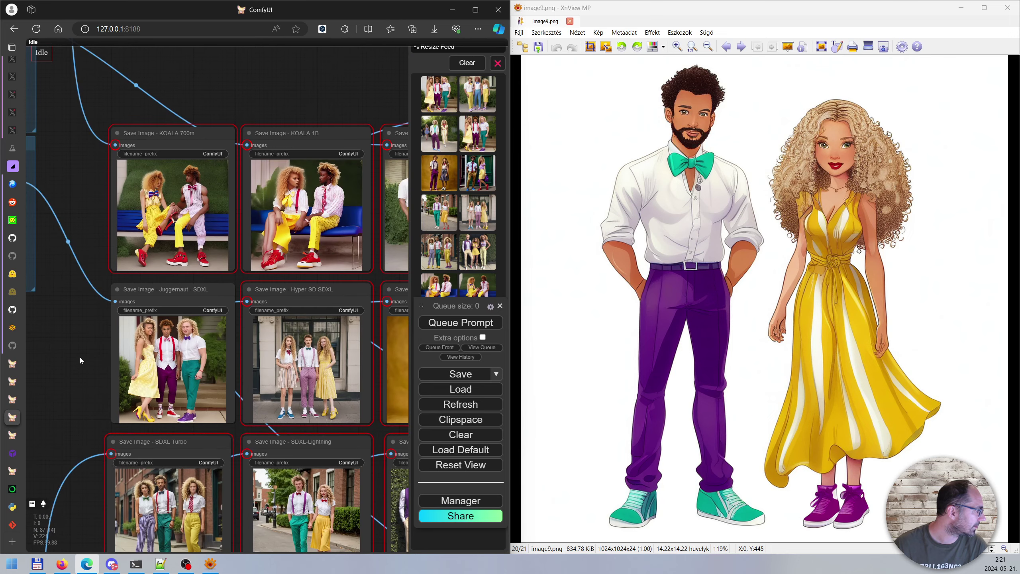
pyautogui.moveTo(80, 357); pyautogui.dragTo(397, 445)
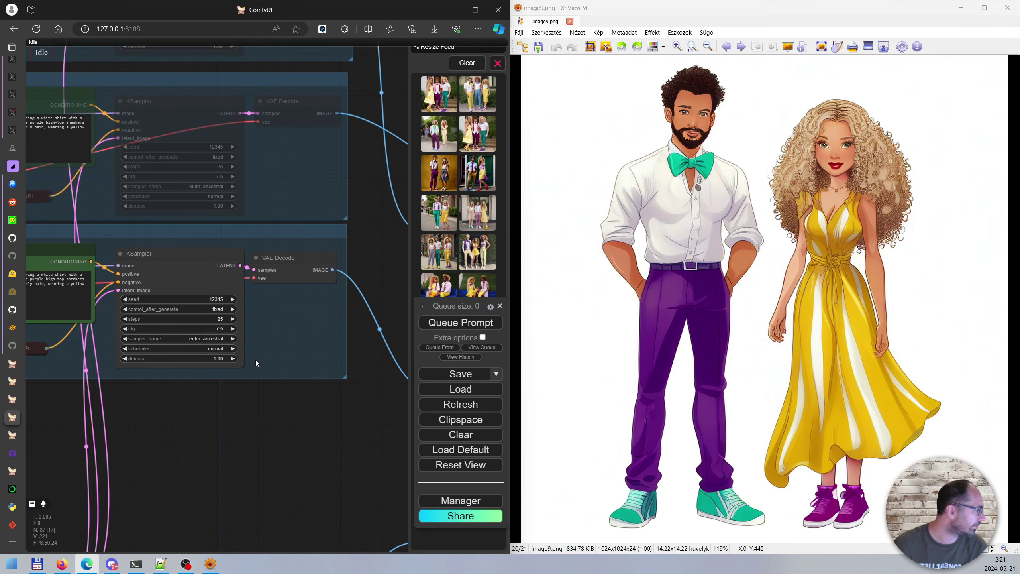
pyautogui.click(232, 308)
pyautogui.click(233, 299)
pyautogui.click(232, 299)
pyautogui.click(233, 299)
pyautogui.click(233, 308)
pyautogui.click(233, 309)
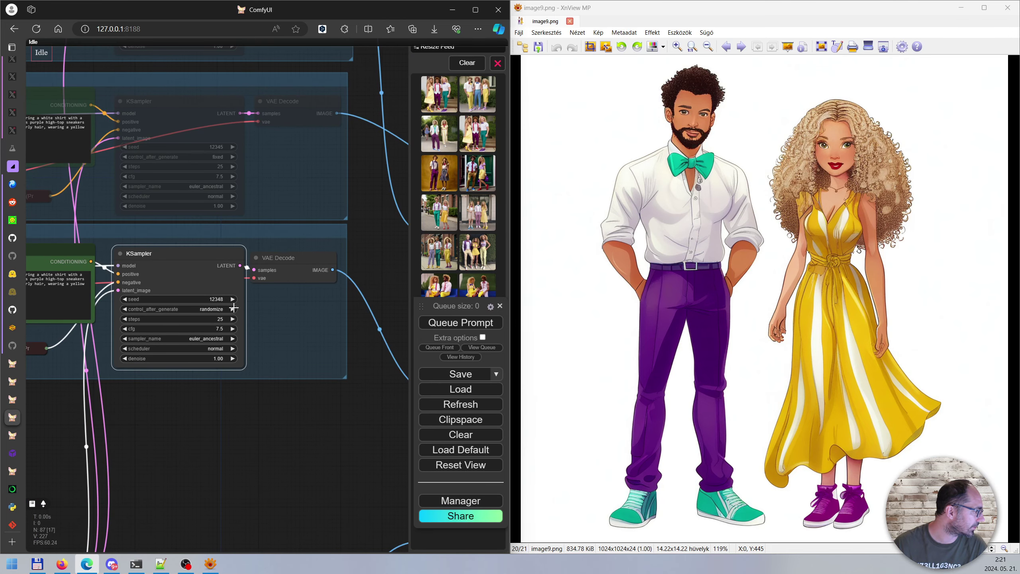
pyautogui.click(452, 325)
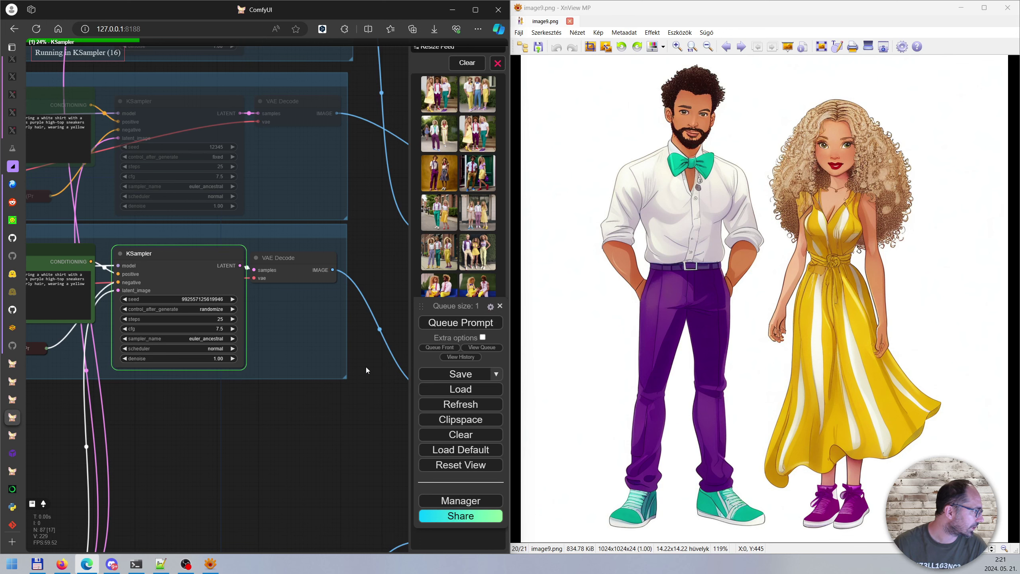
# Step: Inspect the regenerated Juggernaut - SDXL couple image and queue another generation
pyautogui.scroll(-4, 325, 464)
pyautogui.scroll(12, 153, 404)
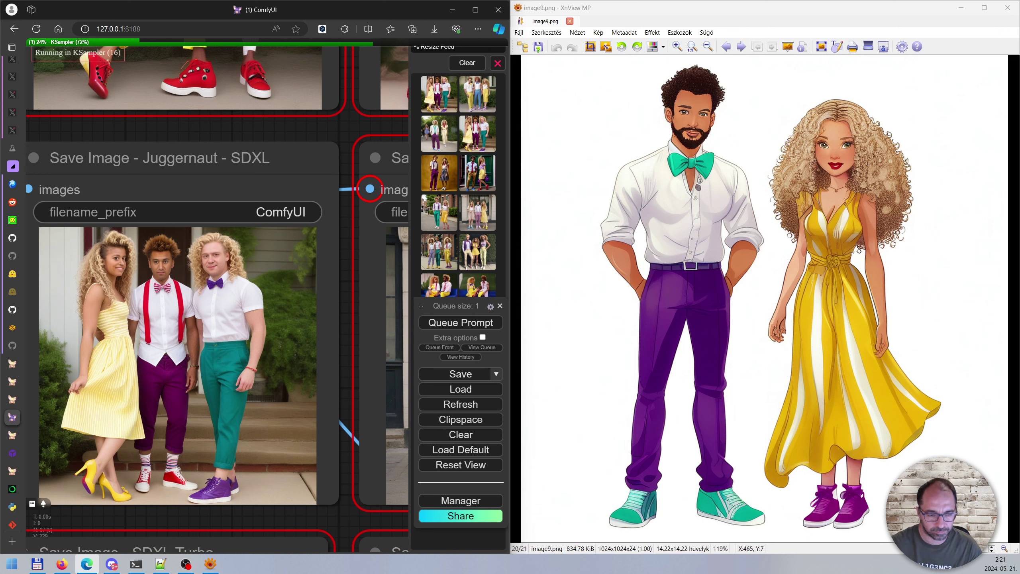
pyautogui.click(61, 564)
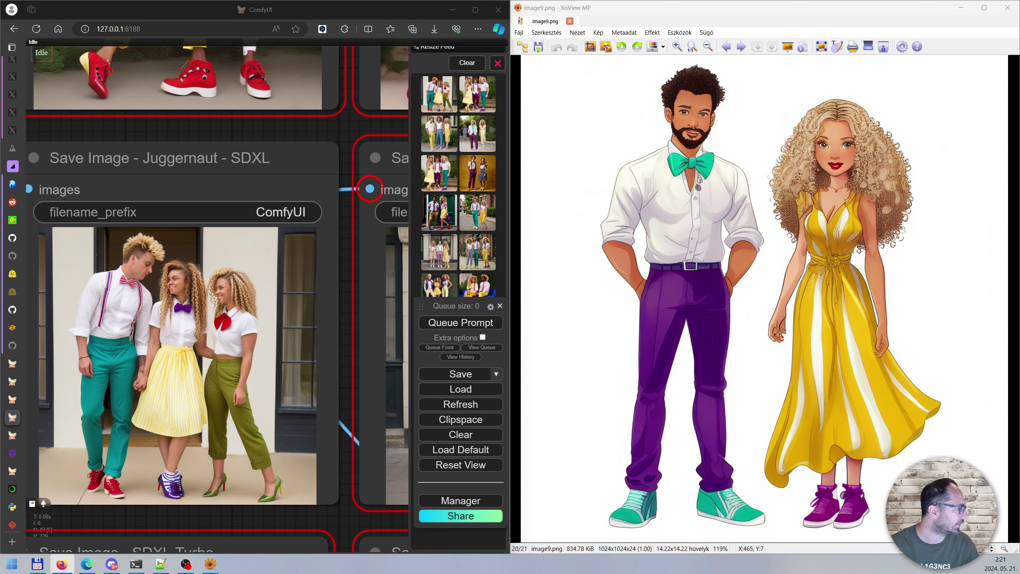
pyautogui.click(473, 322)
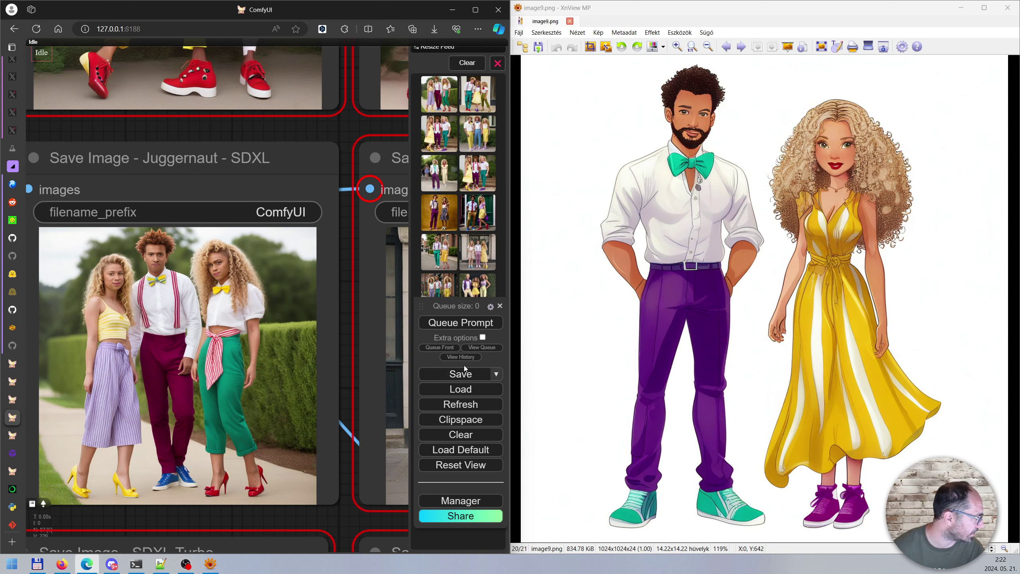
# Step: Examine the SDXL Turbo and SDXL-Lightning couple images closely and compare them with image9.png
pyautogui.scroll(-2, 180, 365)
pyautogui.scroll(-2, 179, 364)
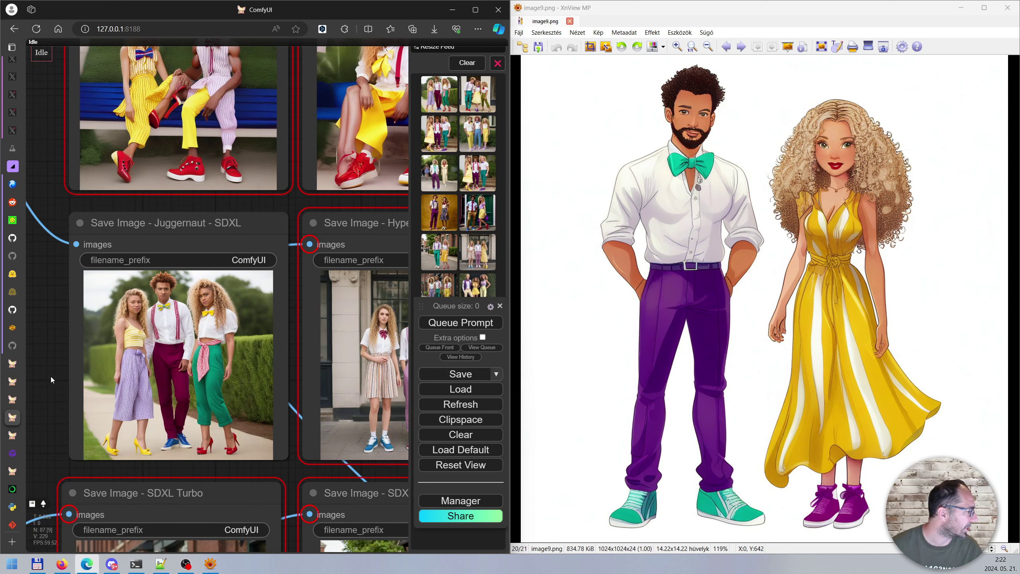
pyautogui.moveTo(44, 410); pyautogui.dragTo(99, 146)
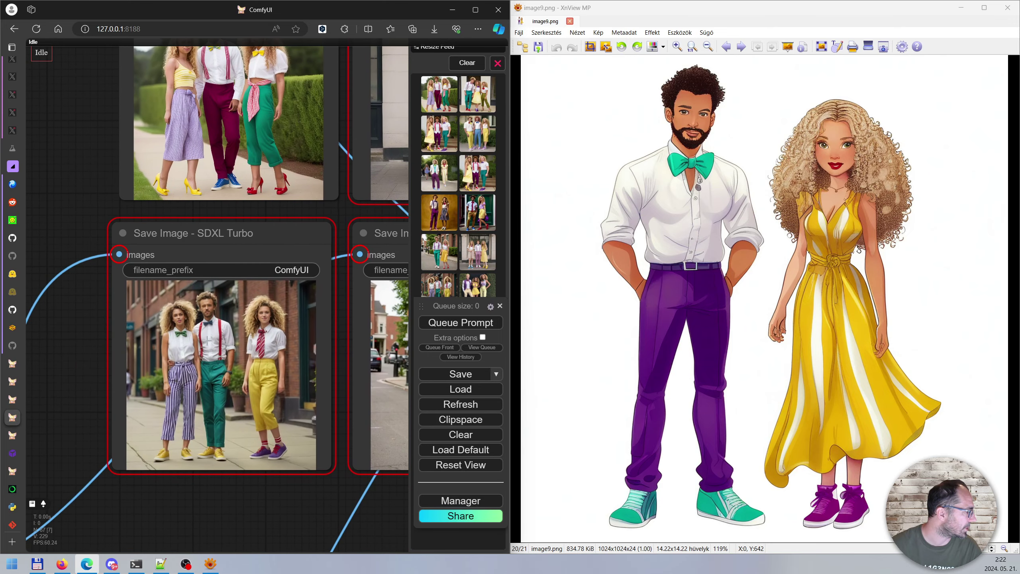
pyautogui.scroll(4, 246, 401)
pyautogui.scroll(2, 246, 401)
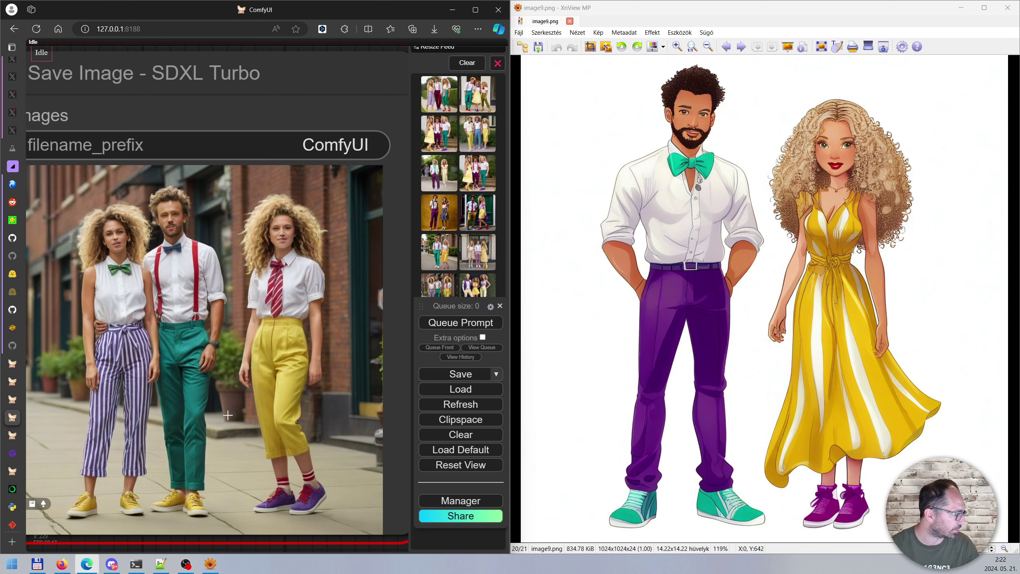
pyautogui.scroll(-5, 228, 416)
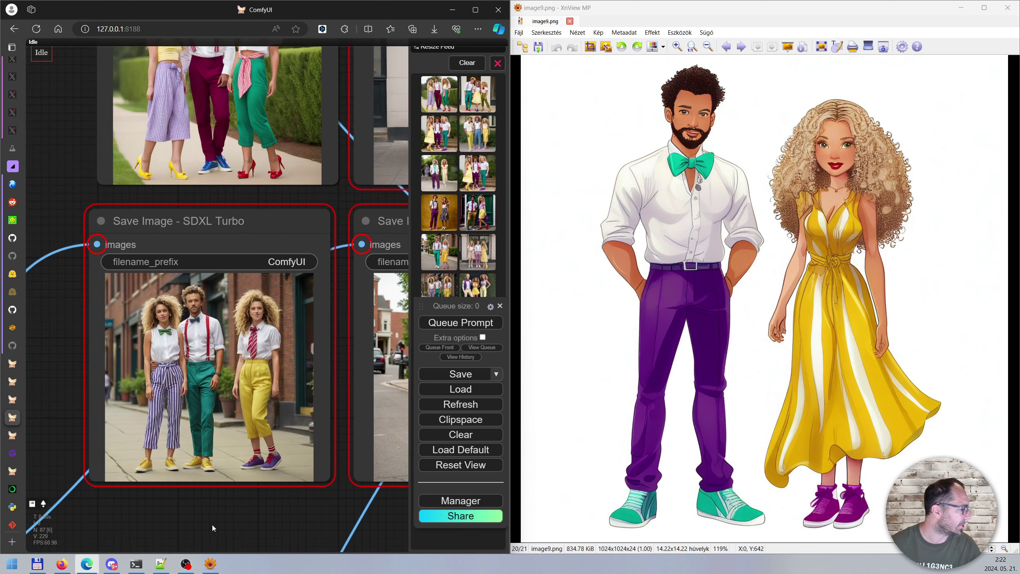
pyautogui.moveTo(382, 527); pyautogui.dragTo(94, 518)
pyautogui.scroll(6, 134, 407)
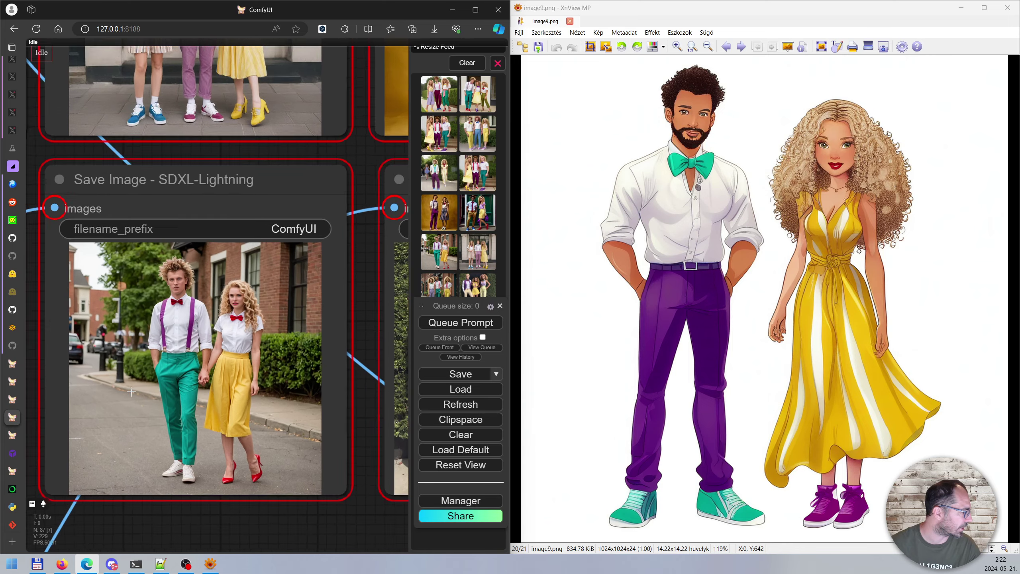
# Step: Examine the SDXL-Lightning and Hyper-SD SDXL couple images closely and compare them with image9.png
pyautogui.scroll(-2, 259, 463)
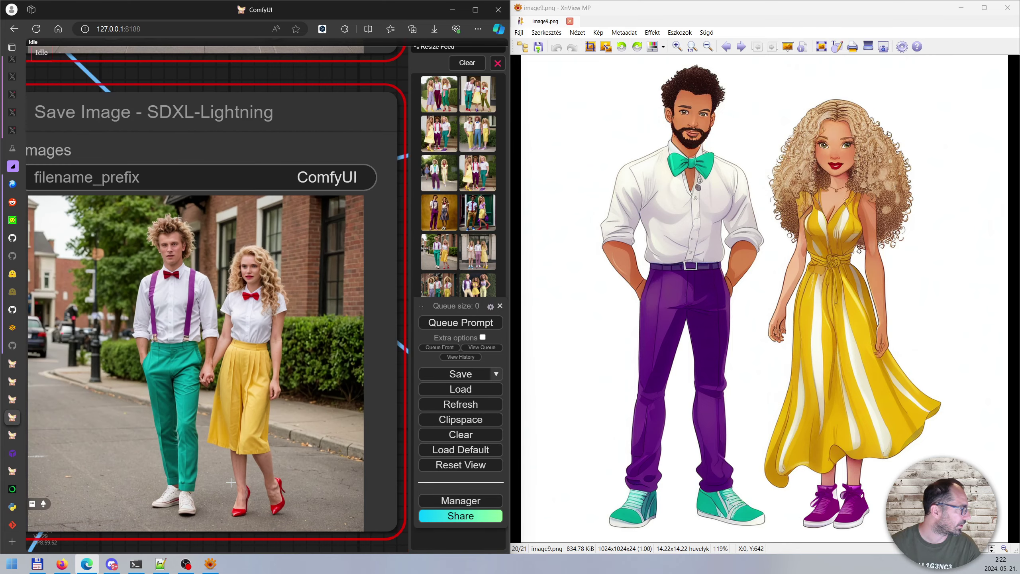
pyautogui.scroll(1, 254, 494)
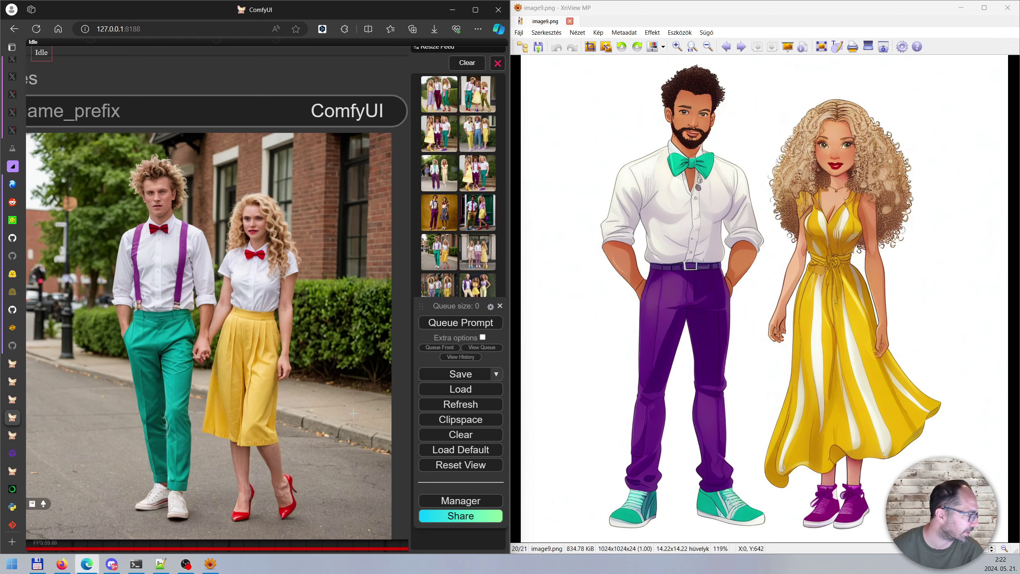
pyautogui.scroll(-10, 321, 405)
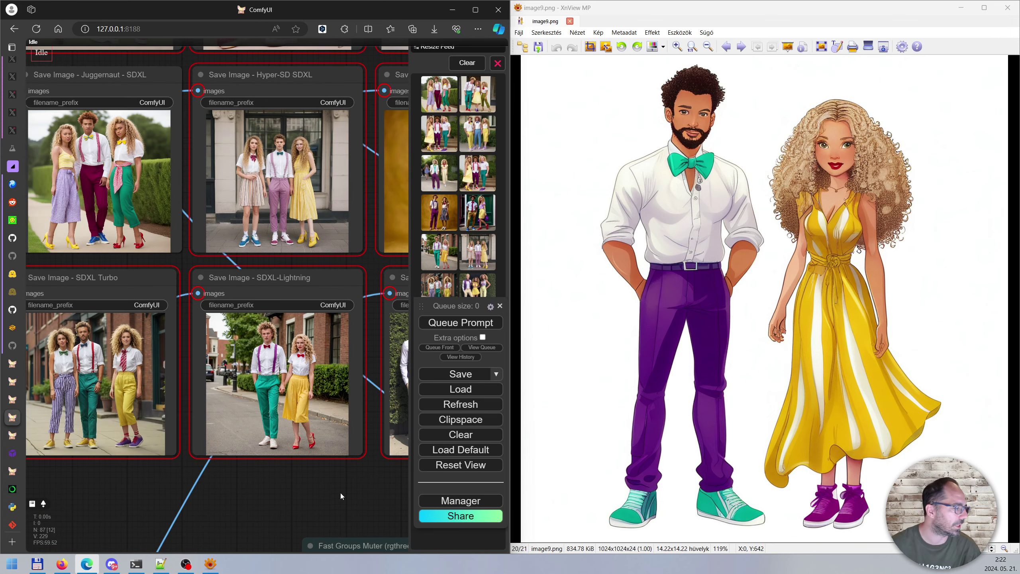
pyautogui.scroll(-3, 340, 493)
pyautogui.scroll(-2, 295, 526)
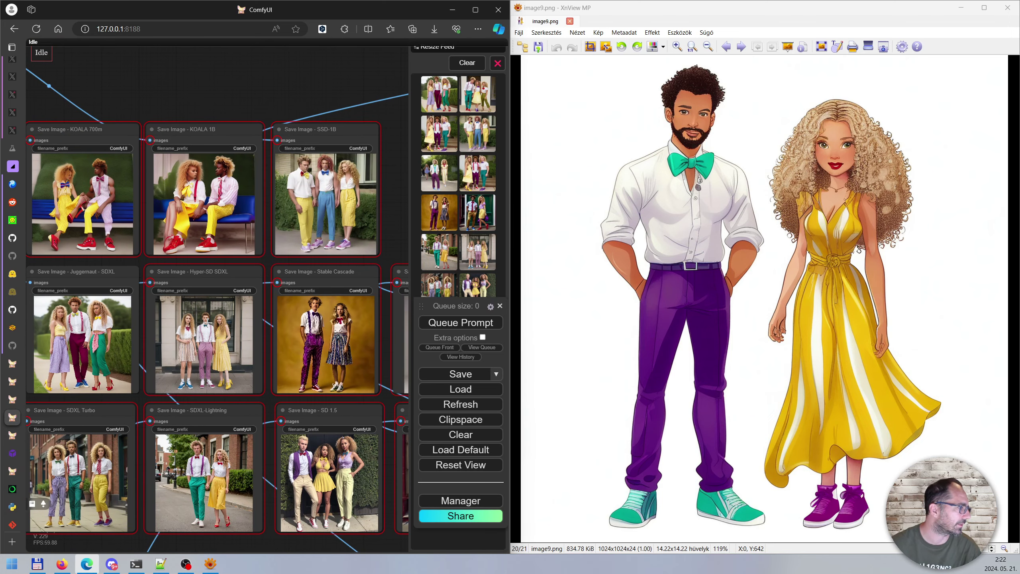
pyautogui.scroll(8, 206, 344)
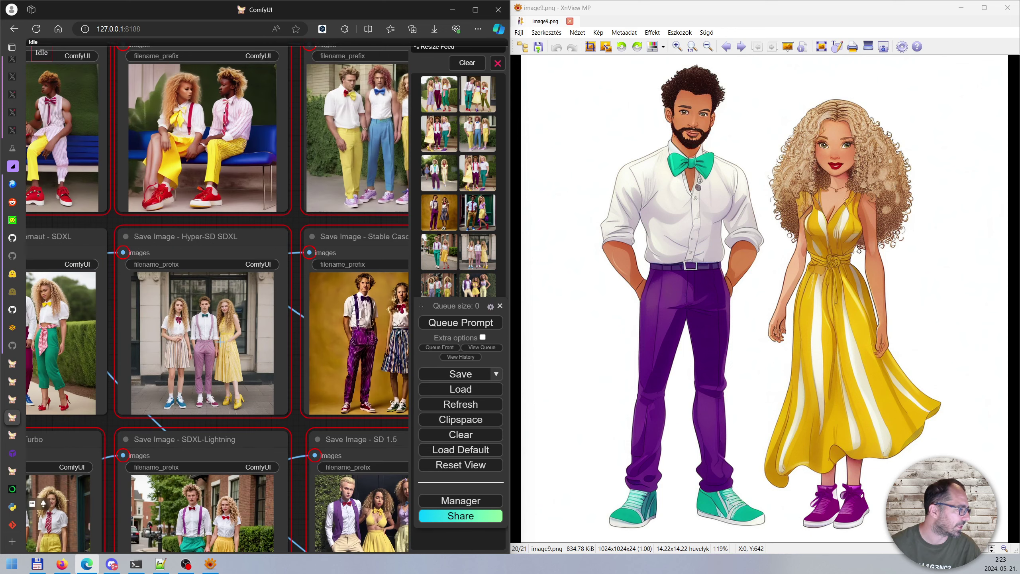
pyautogui.scroll(1, 198, 344)
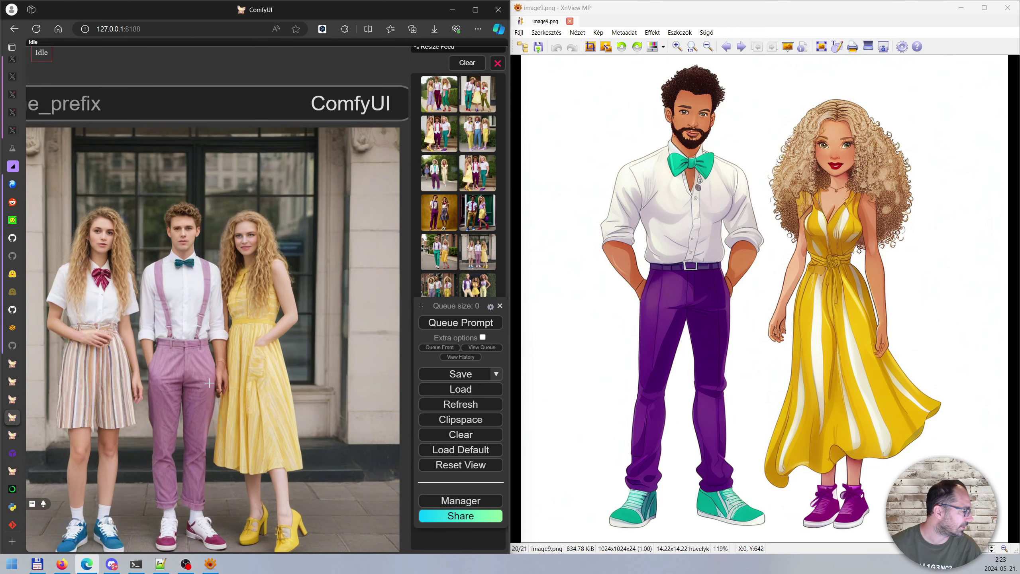
pyautogui.scroll(1, 209, 383)
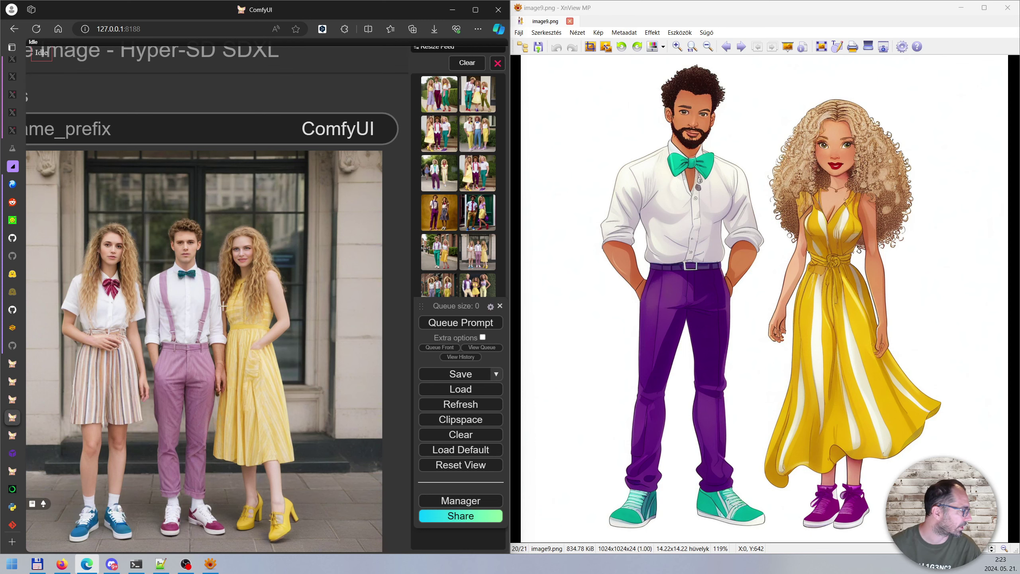
pyautogui.scroll(-3, 192, 219)
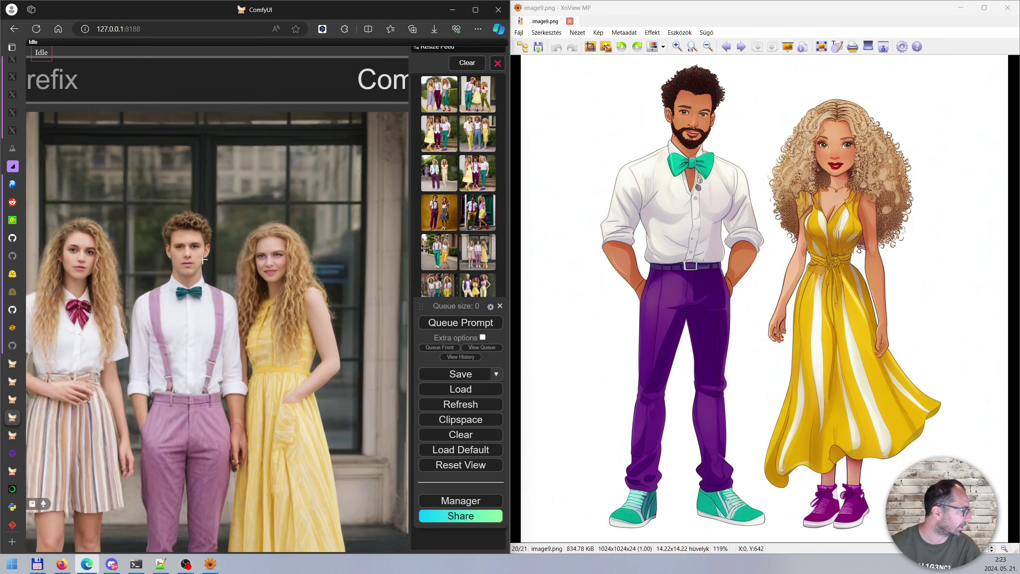
pyautogui.scroll(-5, 261, 316)
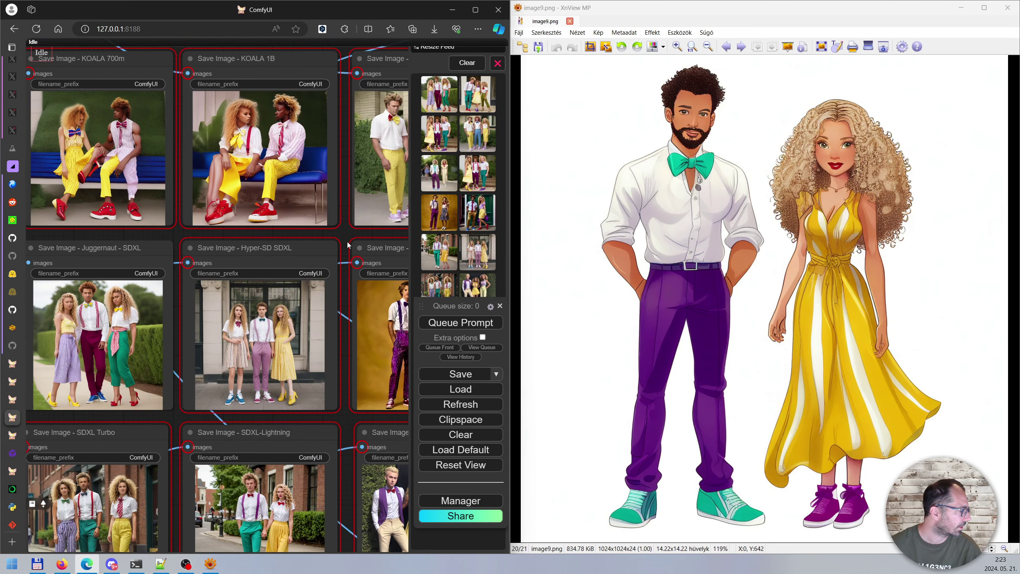
# Step: Examine the SSD-1B and Stable Cascade couple images up close and compare their clothing and characters with image9.png
pyautogui.moveTo(346, 236); pyautogui.dragTo(298, 302)
pyautogui.scroll(4, 241, 308)
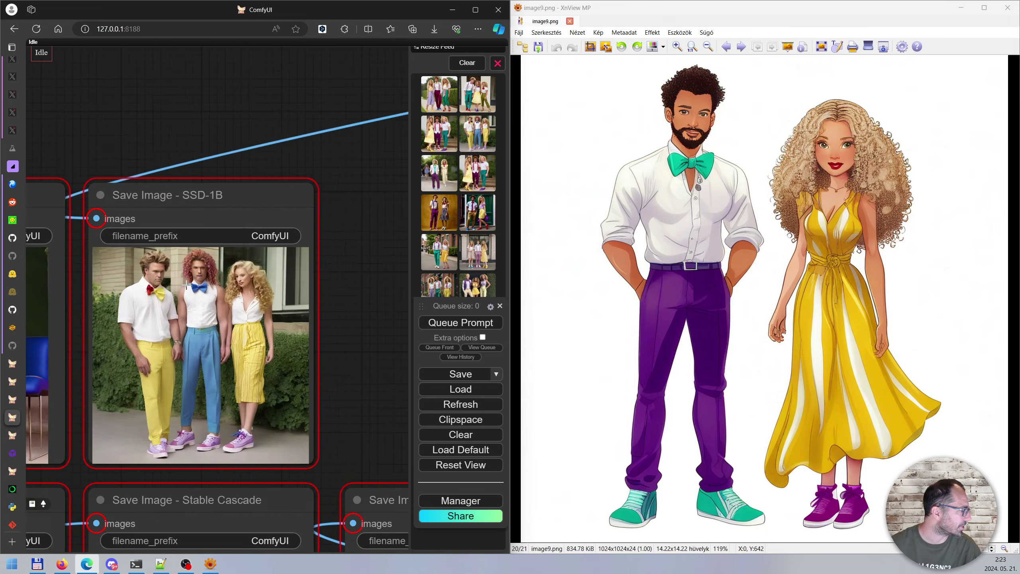
pyautogui.scroll(-2, 221, 361)
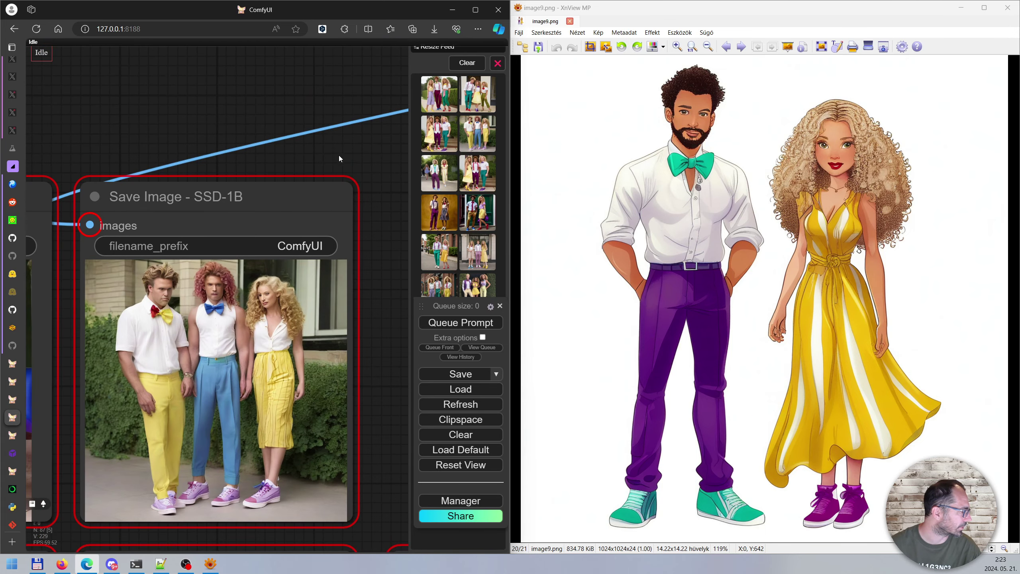
pyautogui.moveTo(377, 368); pyautogui.dragTo(377, 322)
pyautogui.scroll(4, 243, 393)
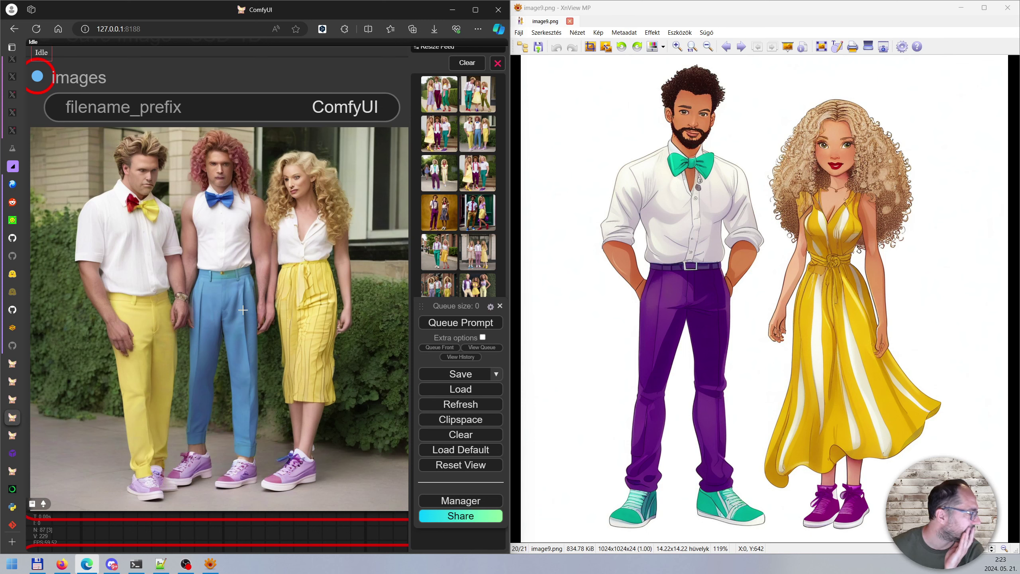
pyautogui.scroll(-9, 298, 354)
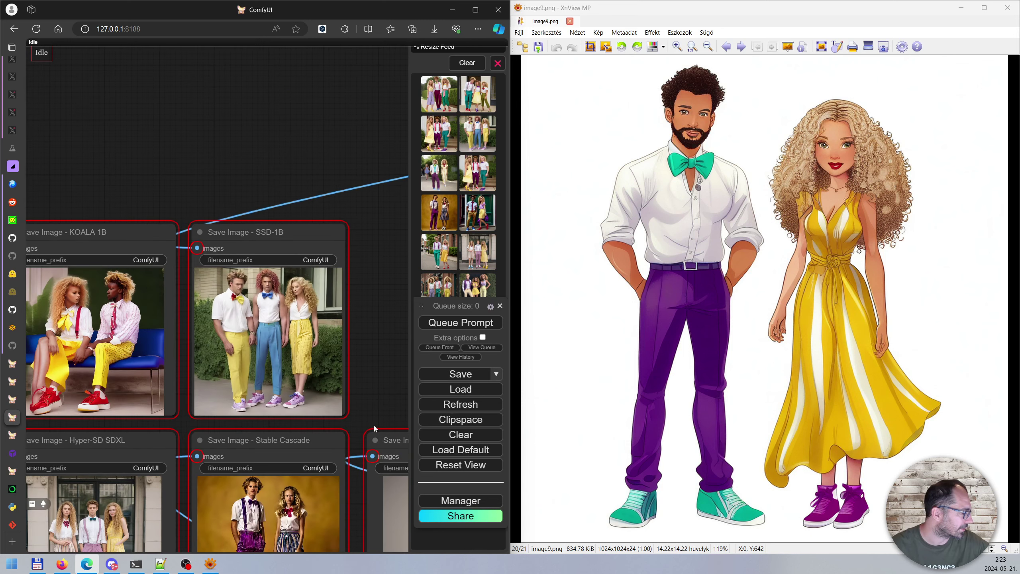
pyautogui.moveTo(374, 426); pyautogui.dragTo(372, 97)
pyautogui.scroll(5, 299, 341)
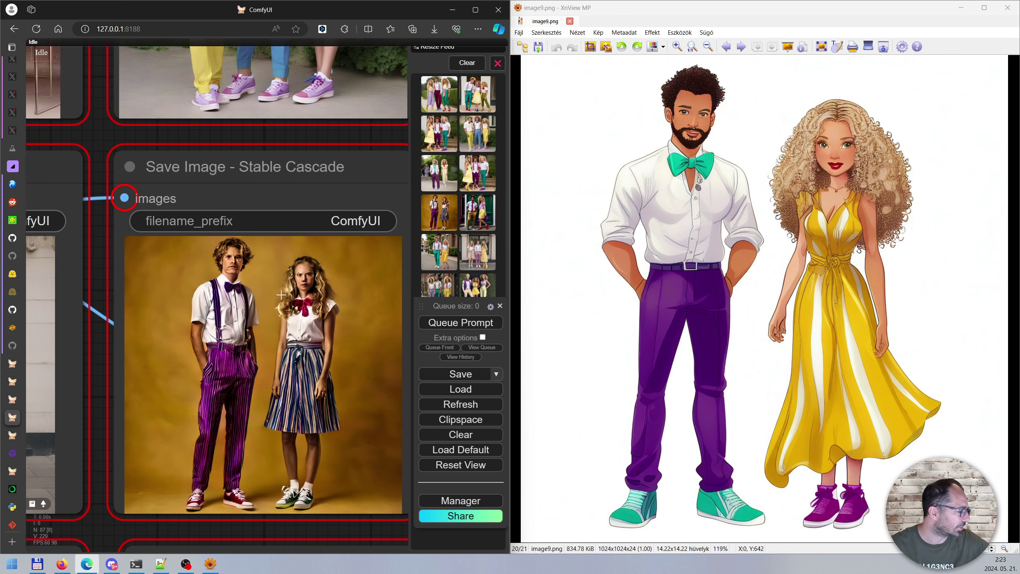
pyautogui.scroll(2, 273, 294)
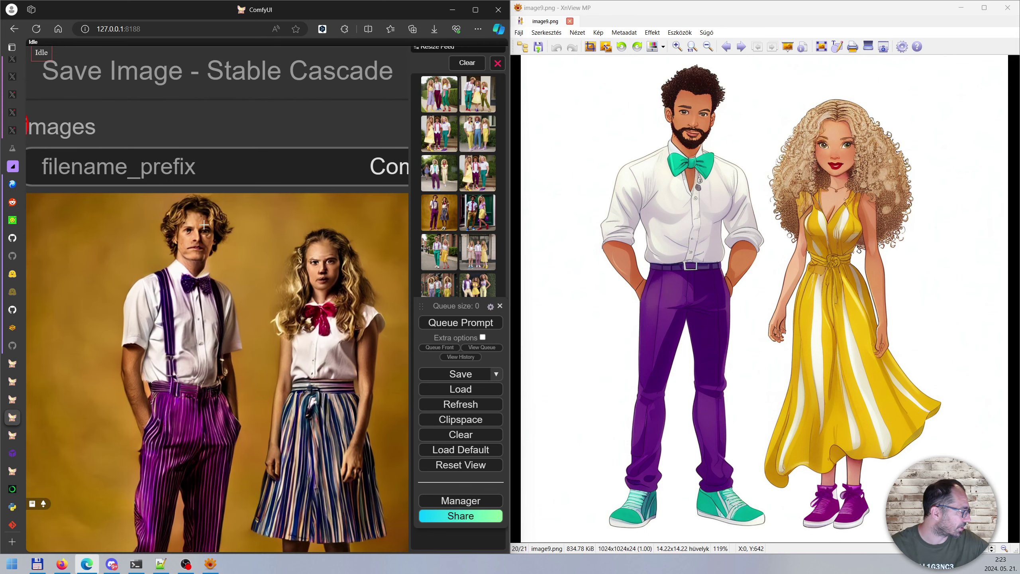
pyautogui.scroll(-6, 357, 378)
pyautogui.scroll(2, 185, 482)
pyautogui.scroll(2, 317, 449)
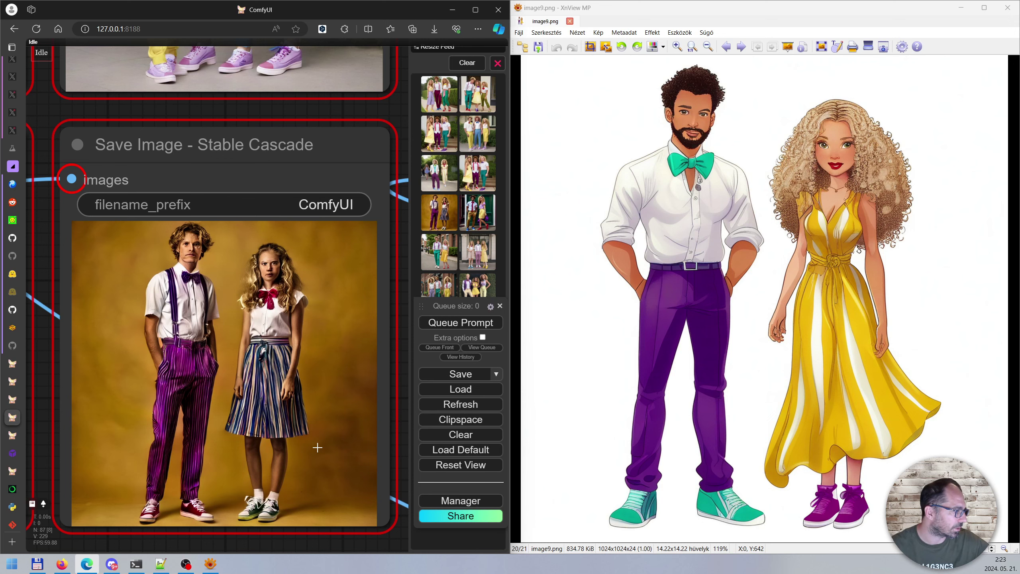
pyautogui.scroll(-5, 331, 414)
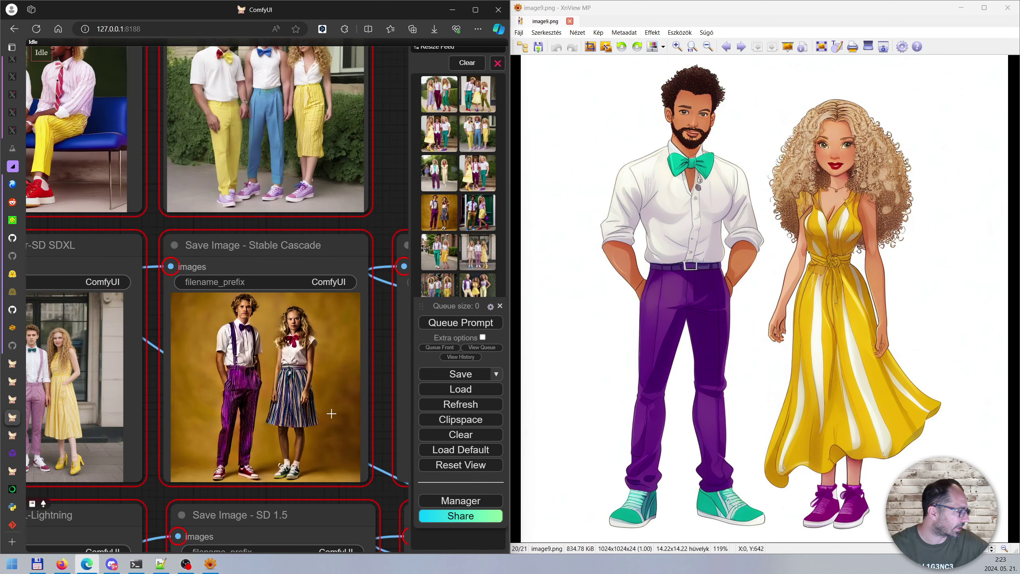
pyautogui.scroll(-3, 331, 414)
pyautogui.scroll(5, 287, 382)
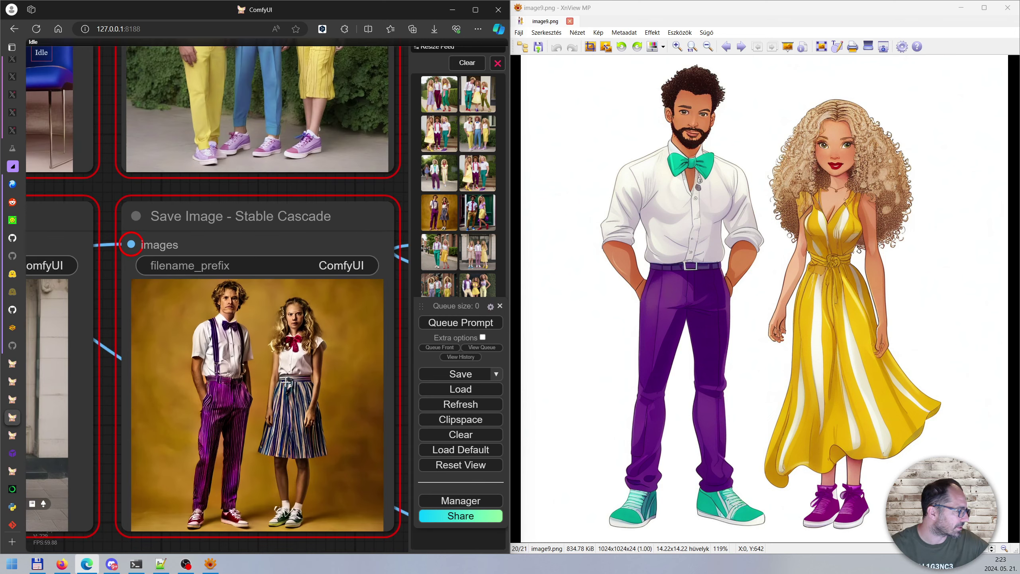
pyautogui.scroll(-5, 287, 382)
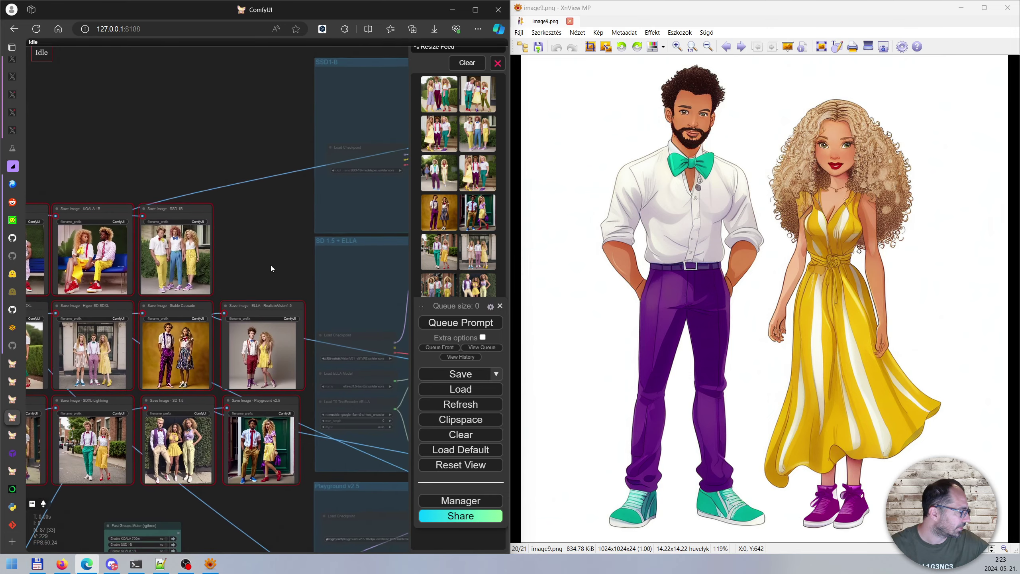
# Step: Examine the SD 1.5 and Playground v2.5 couple images up close and compare them with image9.png
pyautogui.moveTo(267, 267); pyautogui.dragTo(315, 250)
pyautogui.moveTo(147, 492); pyautogui.dragTo(196, 473)
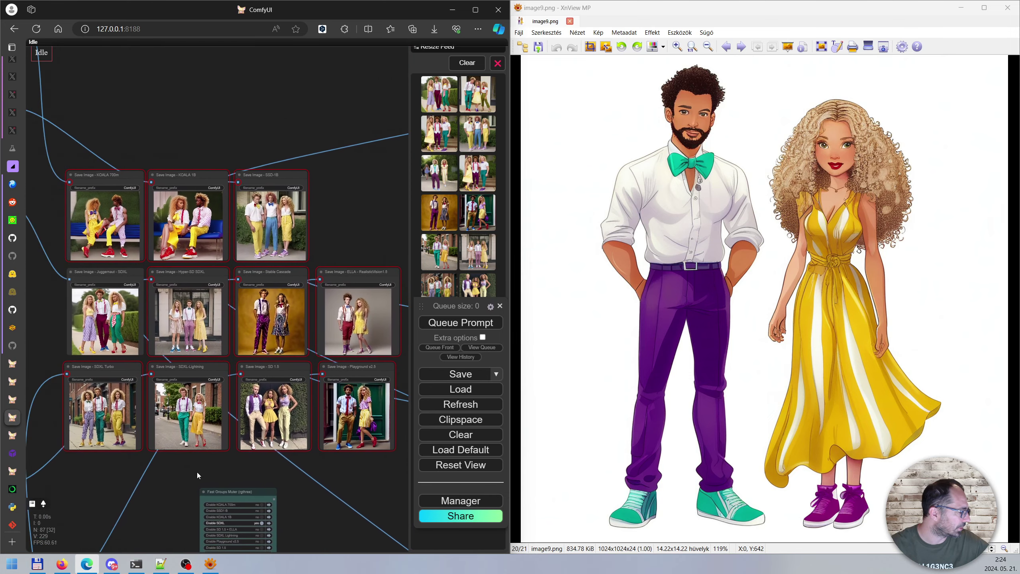
pyautogui.scroll(5, 294, 400)
pyautogui.scroll(6, 294, 400)
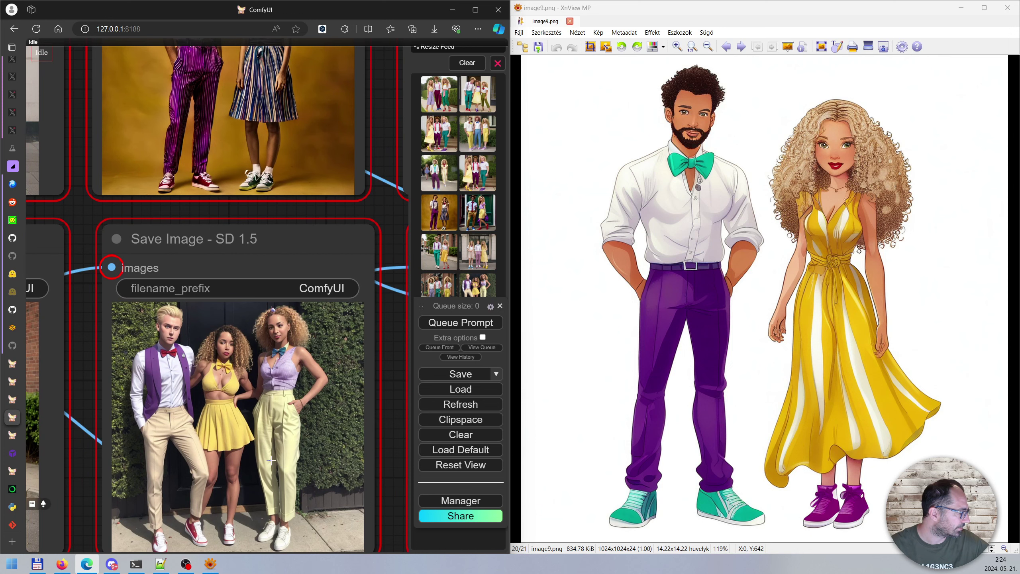
pyautogui.scroll(-4, 286, 415)
pyautogui.scroll(-1, 286, 415)
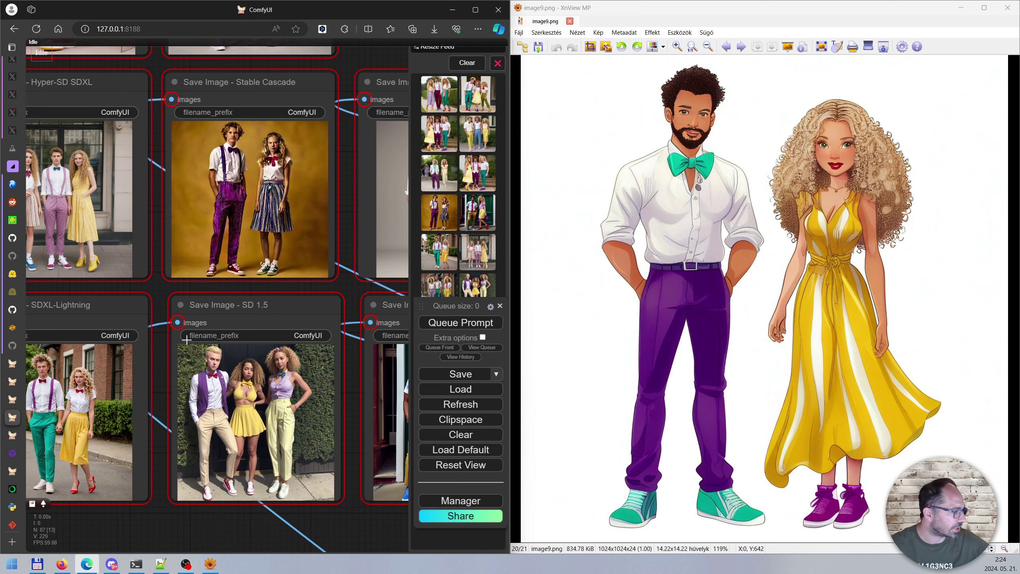
pyautogui.moveTo(380, 529); pyautogui.dragTo(161, 531)
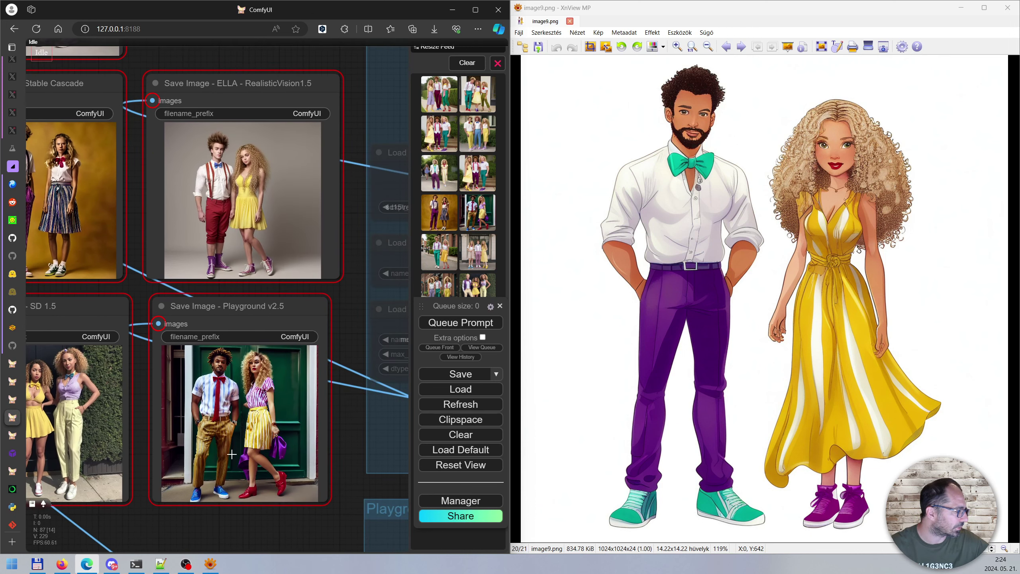
pyautogui.scroll(3, 279, 477)
pyautogui.scroll(1, 279, 477)
pyautogui.scroll(2, 293, 446)
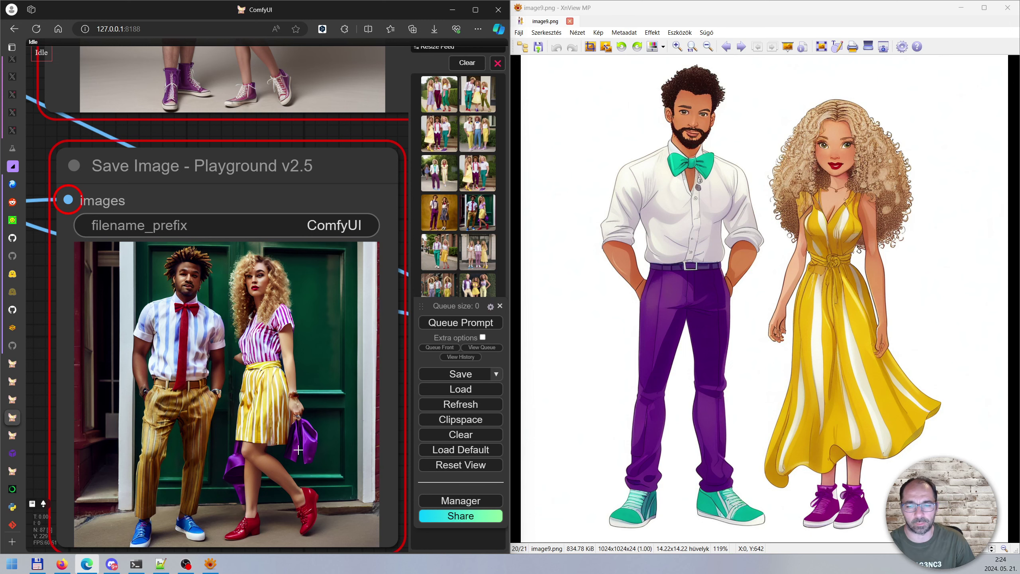
pyautogui.scroll(-3, 299, 449)
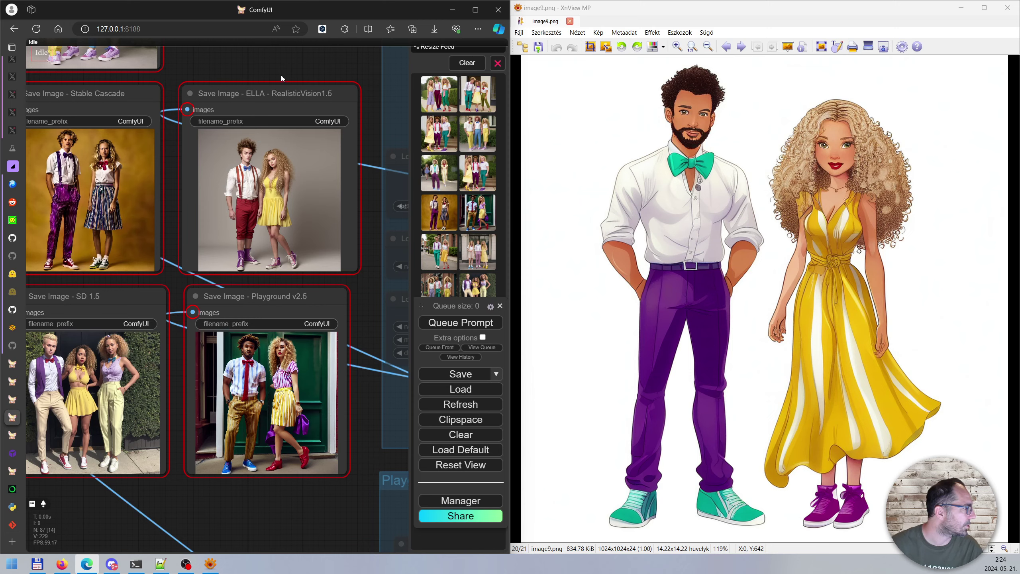
# Step: Examine the ELLA - RealisticVision1.5 couple image against image9.png and review it alongside the other models' outputs
pyautogui.moveTo(280, 75); pyautogui.dragTo(316, 231)
pyautogui.scroll(8, 316, 231)
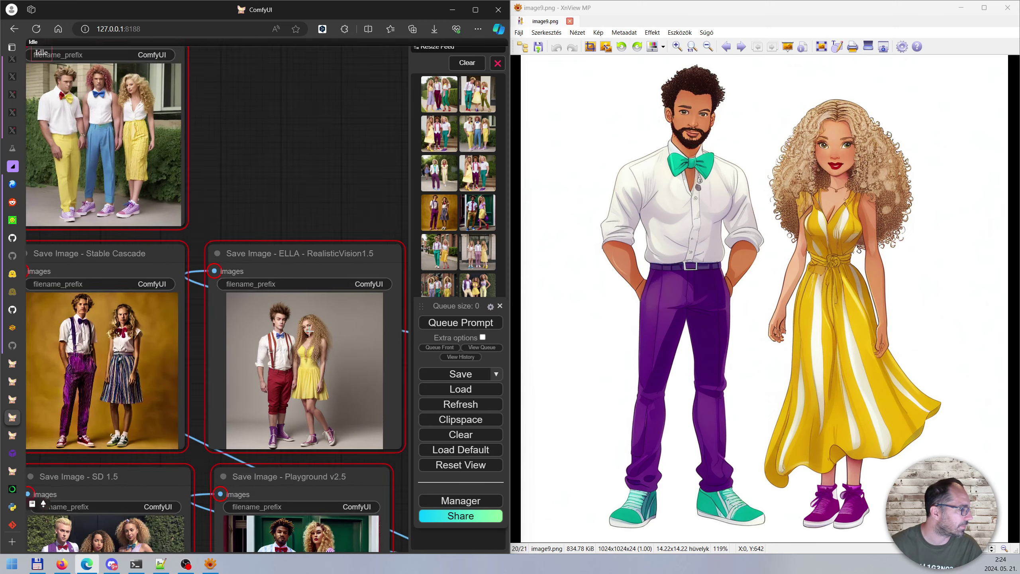
pyautogui.scroll(-3, 346, 80)
pyautogui.moveTo(354, 79); pyautogui.dragTo(268, 123)
pyautogui.scroll(1, 239, 125)
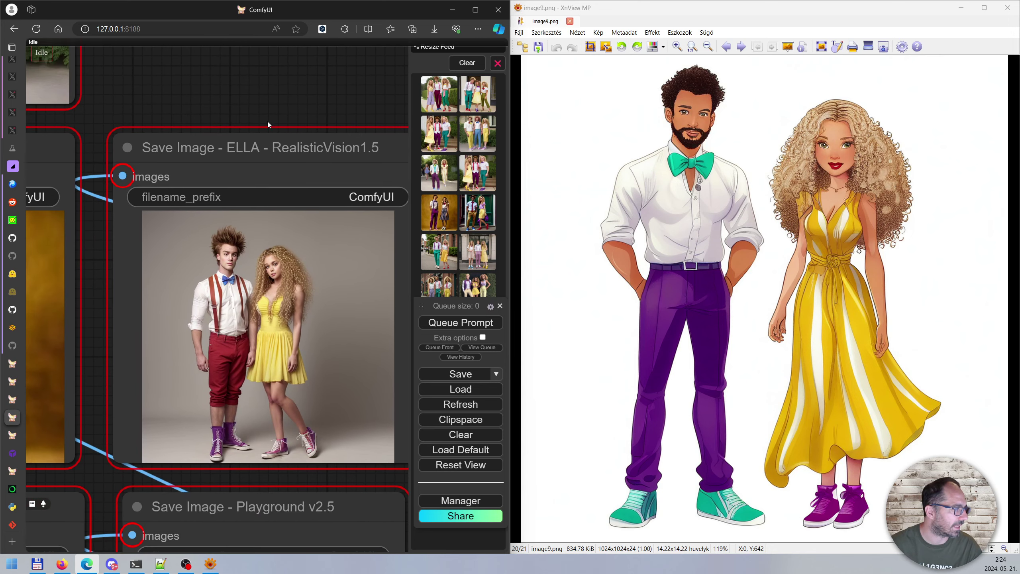
pyautogui.moveTo(345, 98); pyautogui.dragTo(301, 106)
pyautogui.scroll(2, 193, 284)
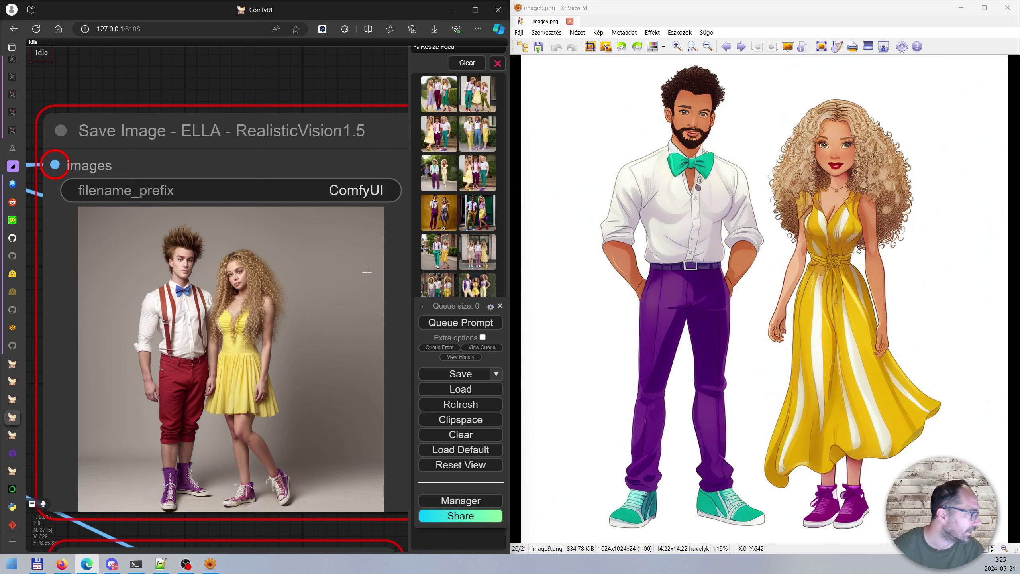
pyautogui.scroll(-1, 349, 265)
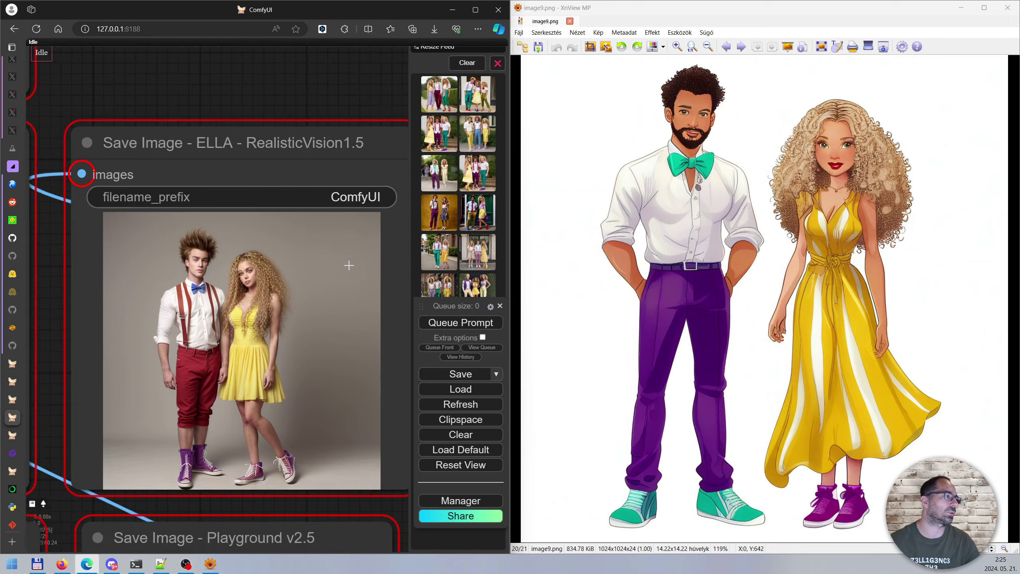
pyautogui.scroll(-8, 350, 264)
pyautogui.scroll(10, 341, 310)
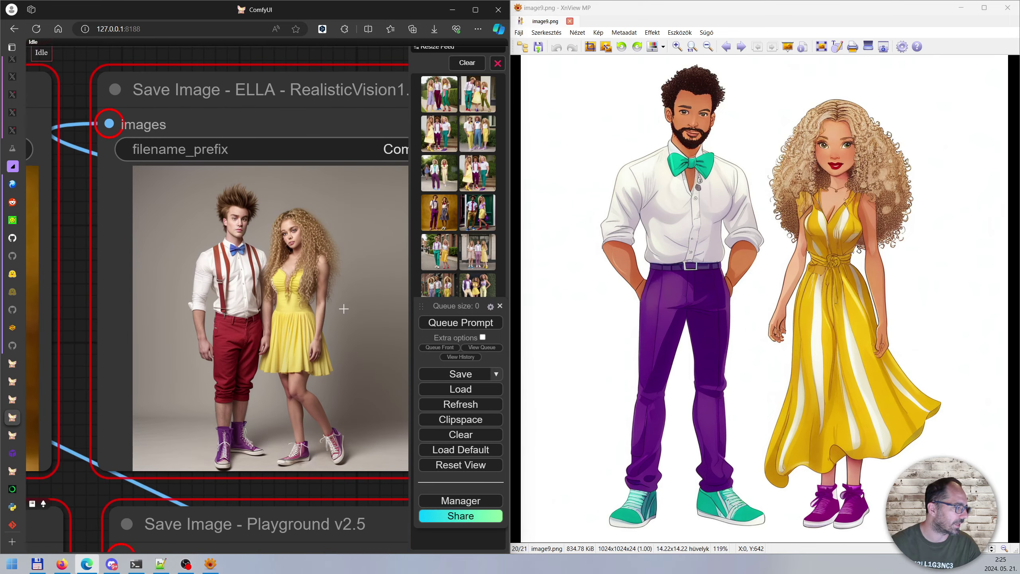
pyautogui.scroll(-7, 345, 307)
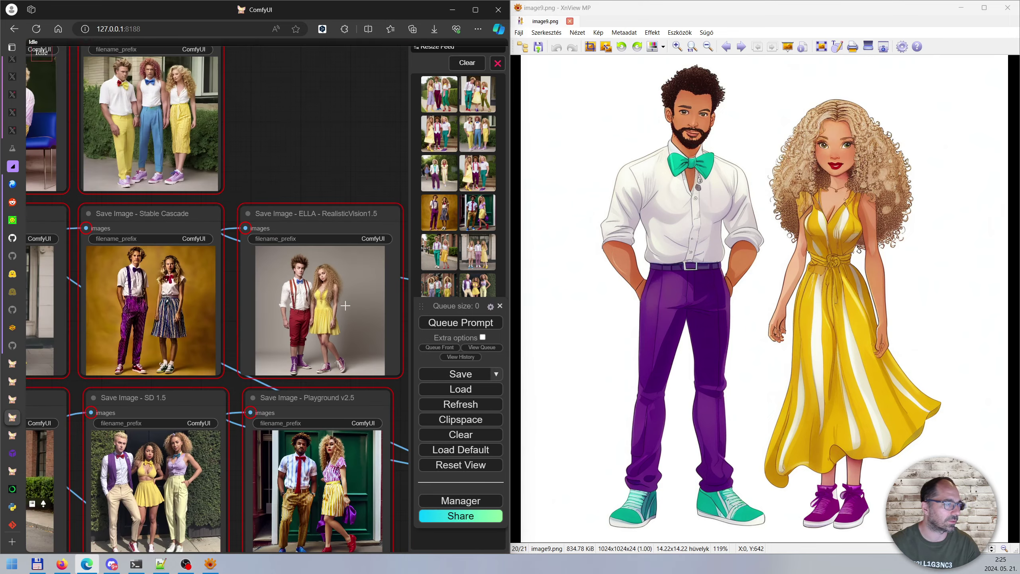
pyautogui.scroll(-8, 345, 305)
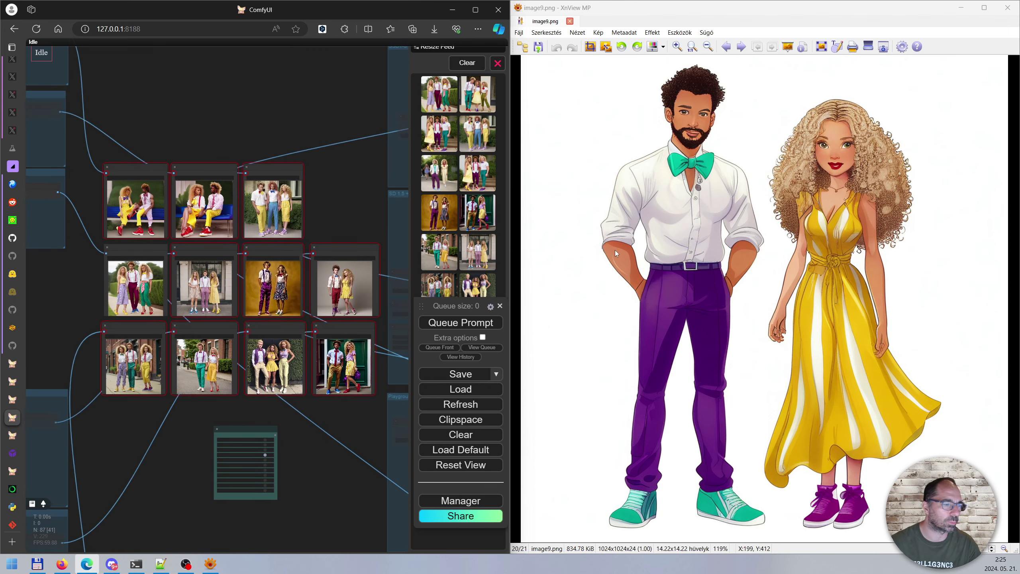
# Step: Advance the reference image viewer from image9.png to image-tiltott.png and close the viewer
pyautogui.click(161, 565)
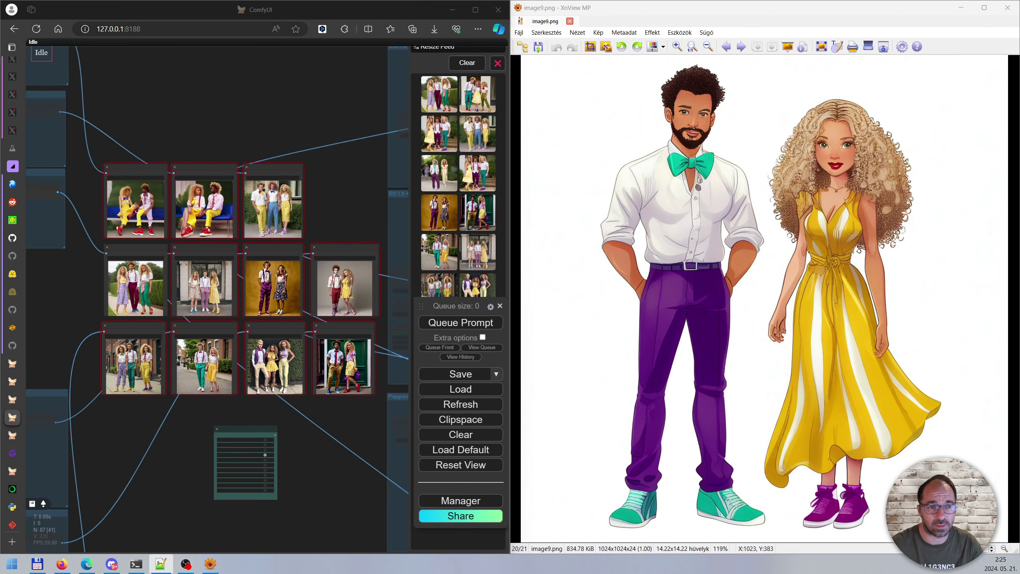
pyautogui.scroll(-1, 875, 268)
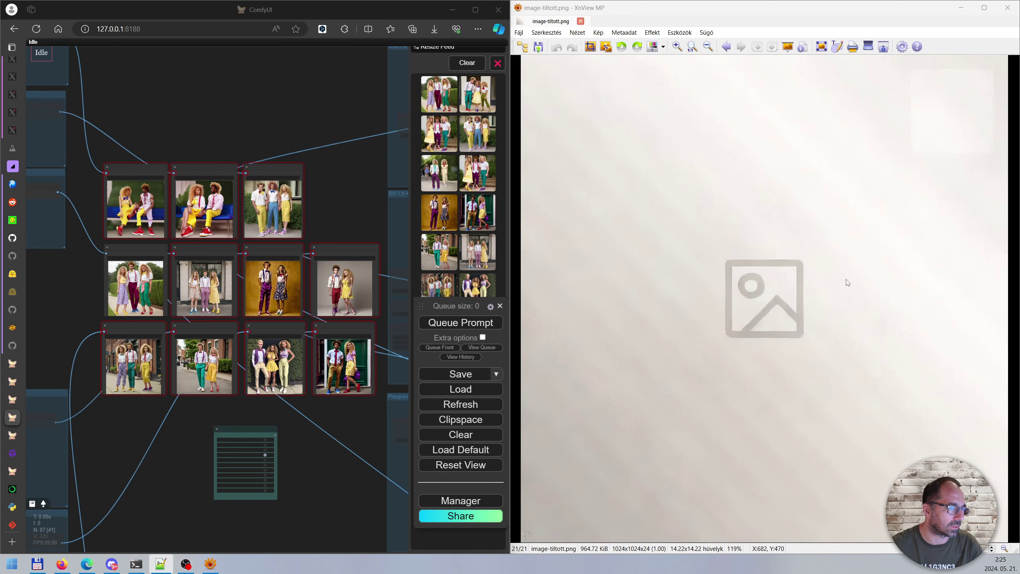
pyautogui.moveTo(856, 12); pyautogui.dragTo(1019, 12)
pyautogui.hotkey('alt', 'F4')
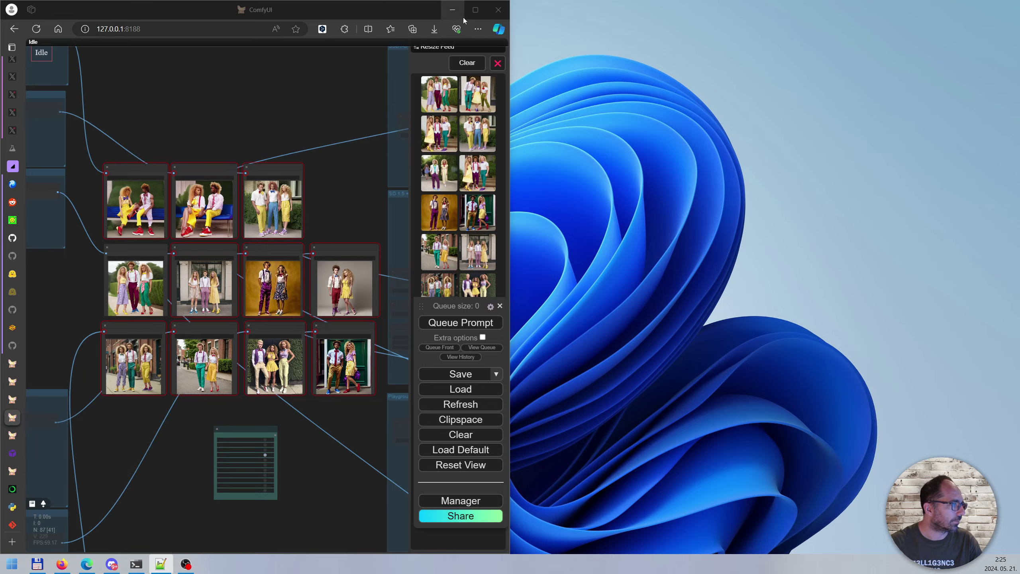
# Step: Maximize the ComfyUI window and review the saved couple images of all the models side by side
pyautogui.click(476, 10)
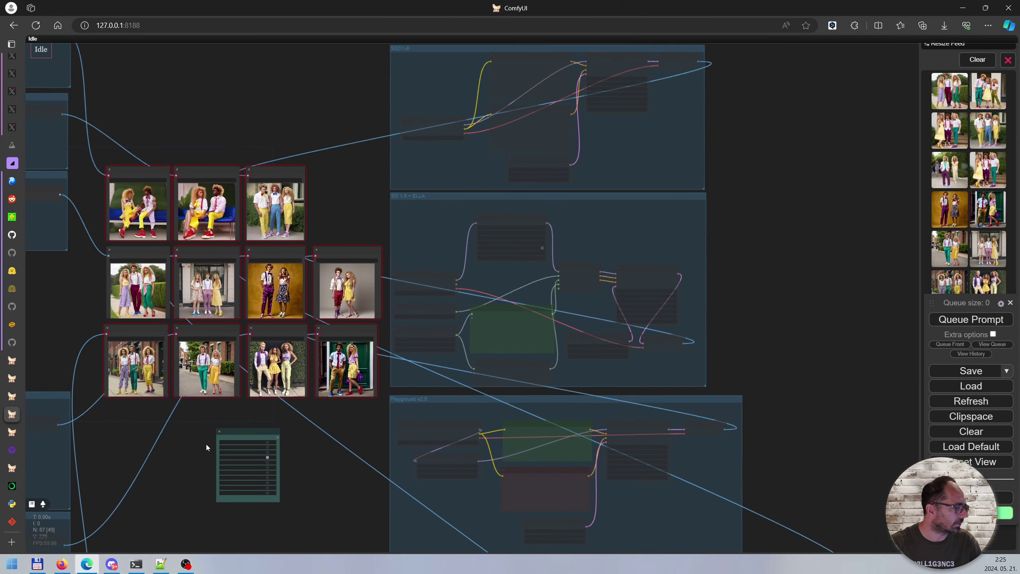
pyautogui.moveTo(206, 444); pyautogui.dragTo(397, 451)
pyautogui.scroll(6, 470, 319)
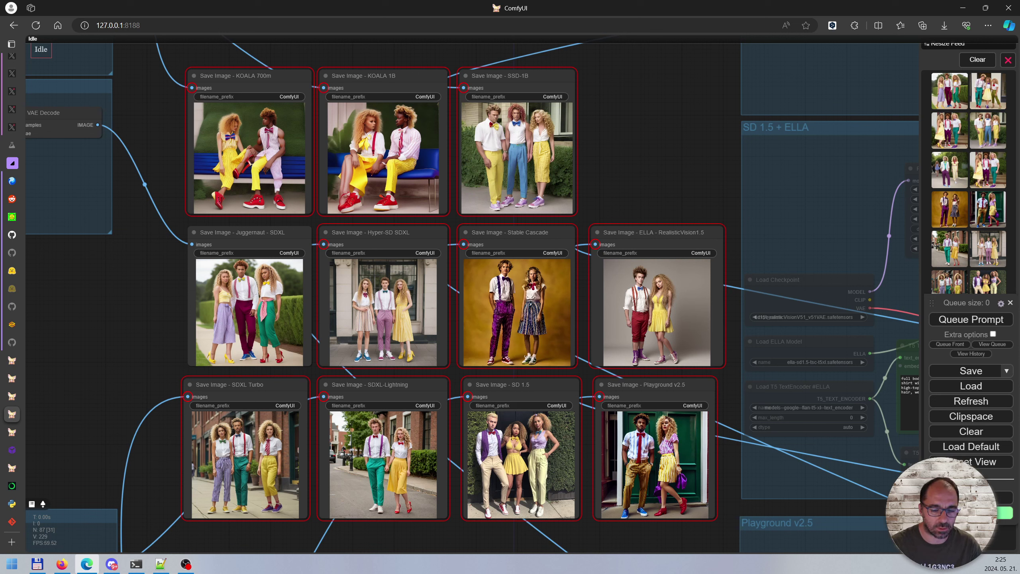
pyautogui.hotkey('alt', 'Tab')
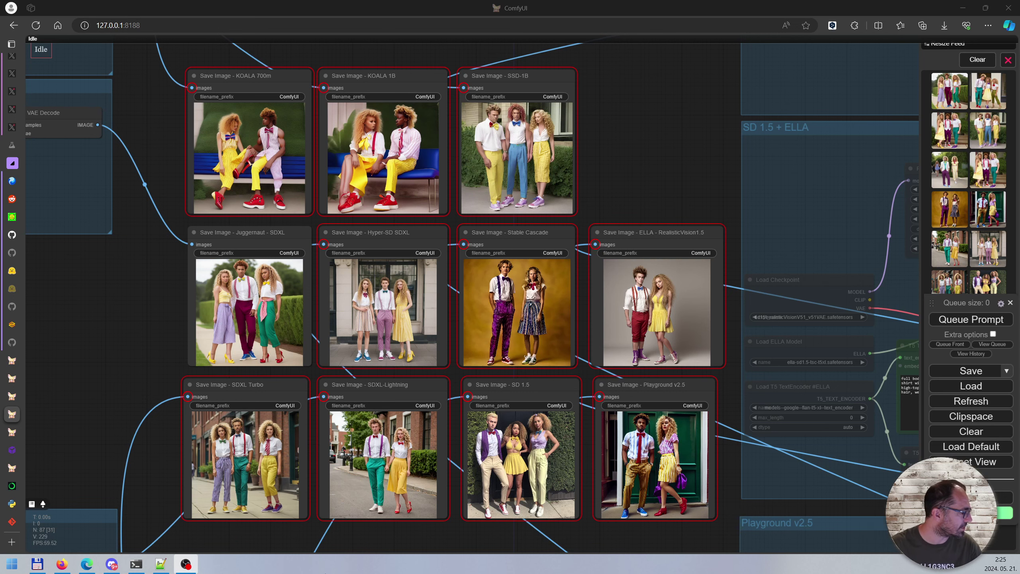
# Step: Keep the browser's tab list expanded and view the model comparison table in the Hunyuan-DiT paper 2405.08748
pyautogui.moveTo(2, 454)
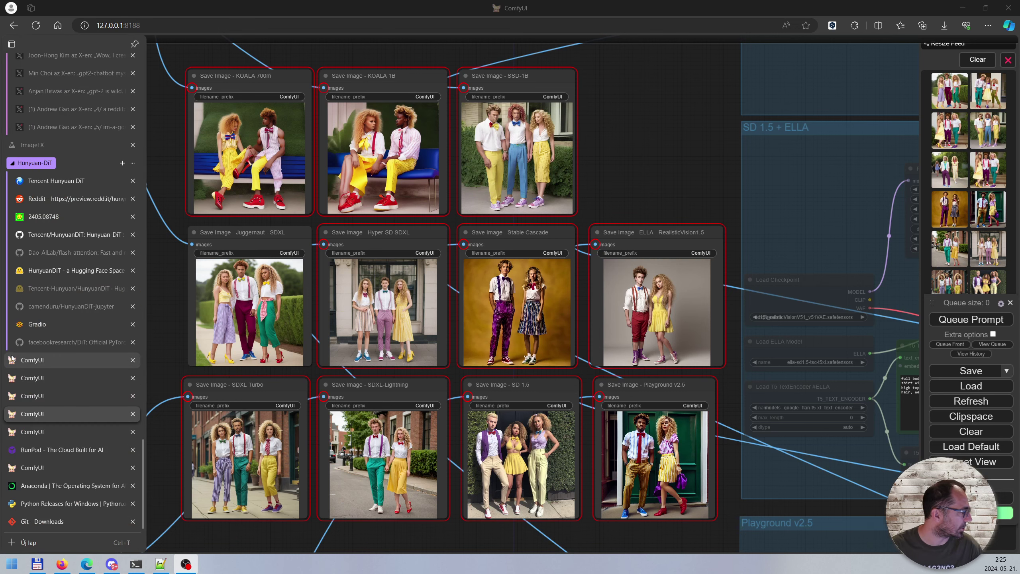
pyautogui.click(134, 44)
pyautogui.click(54, 230)
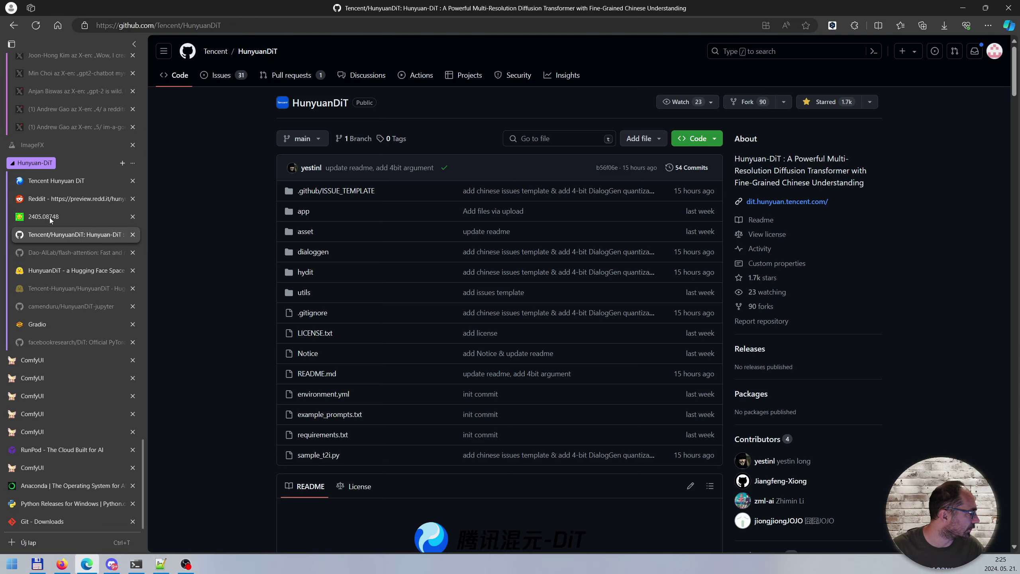
pyautogui.click(53, 222)
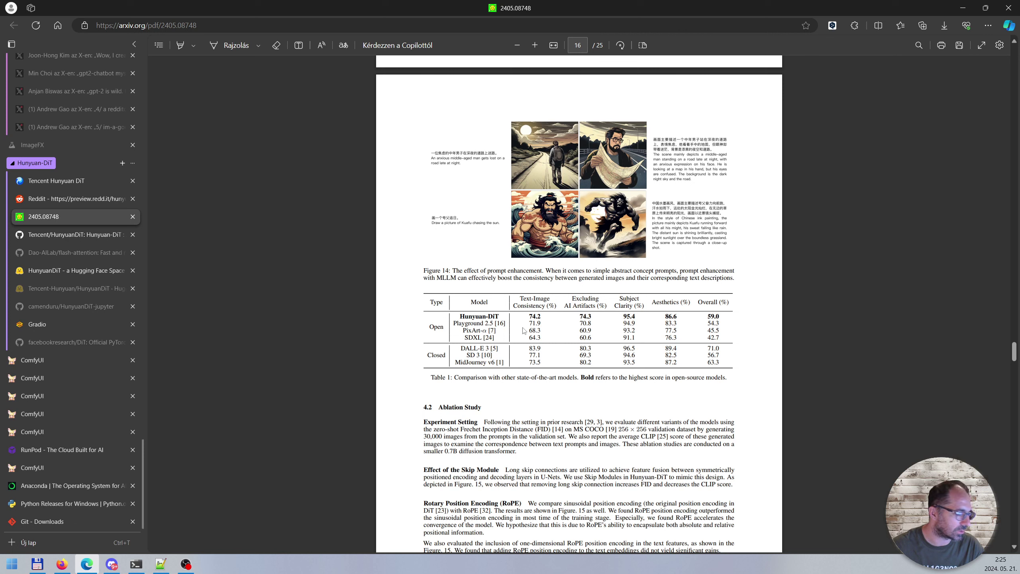
pyautogui.hotkey('alt', 'Tab')
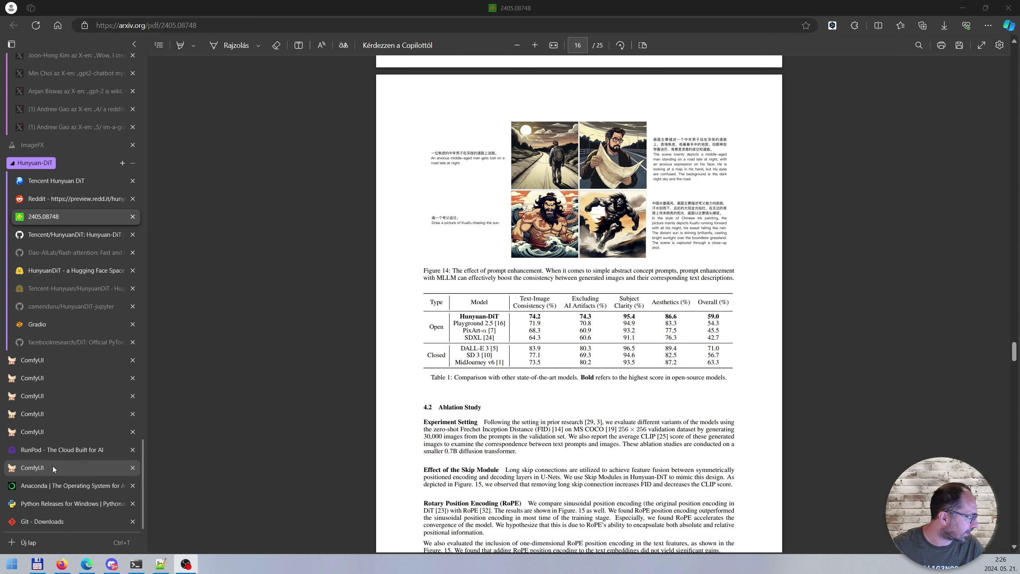
# Step: Open the PixArt Sigma workflow in ComfyUI and examine its Preview PixArt and Save Final Image outputs up close
pyautogui.click(46, 431)
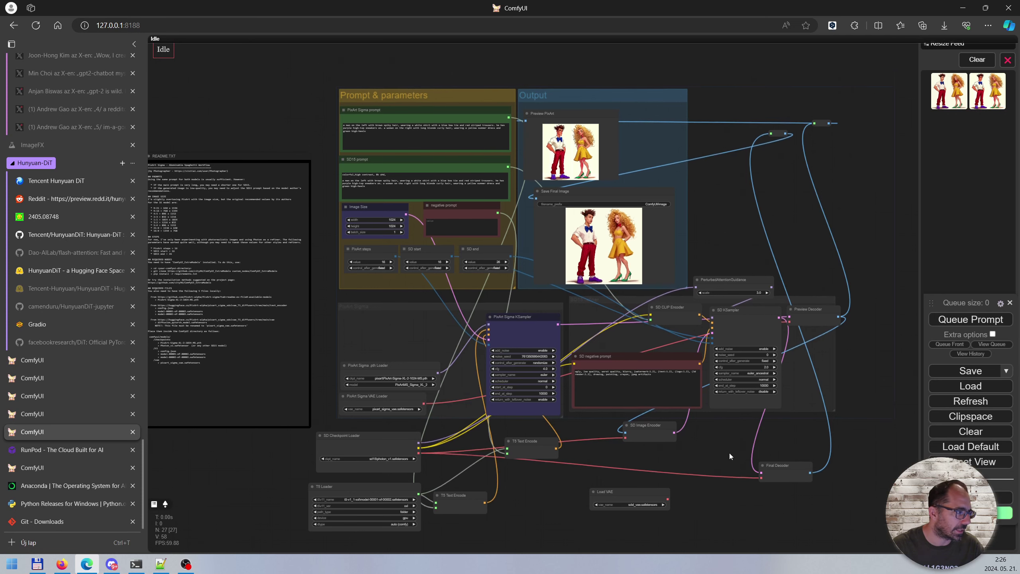
pyautogui.moveTo(729, 443); pyautogui.dragTo(727, 486)
pyautogui.scroll(2, 569, 313)
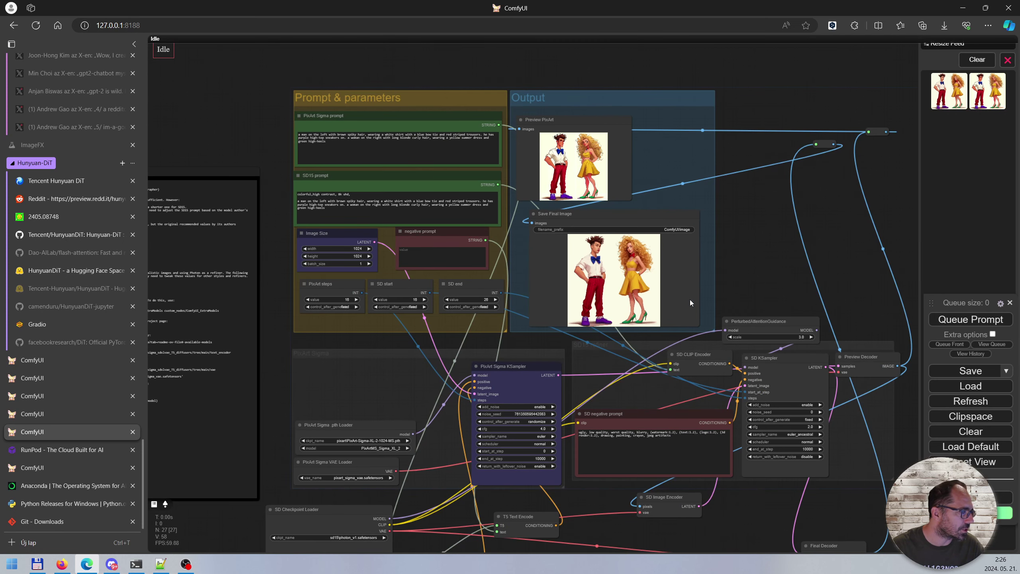
pyautogui.scroll(1, 627, 335)
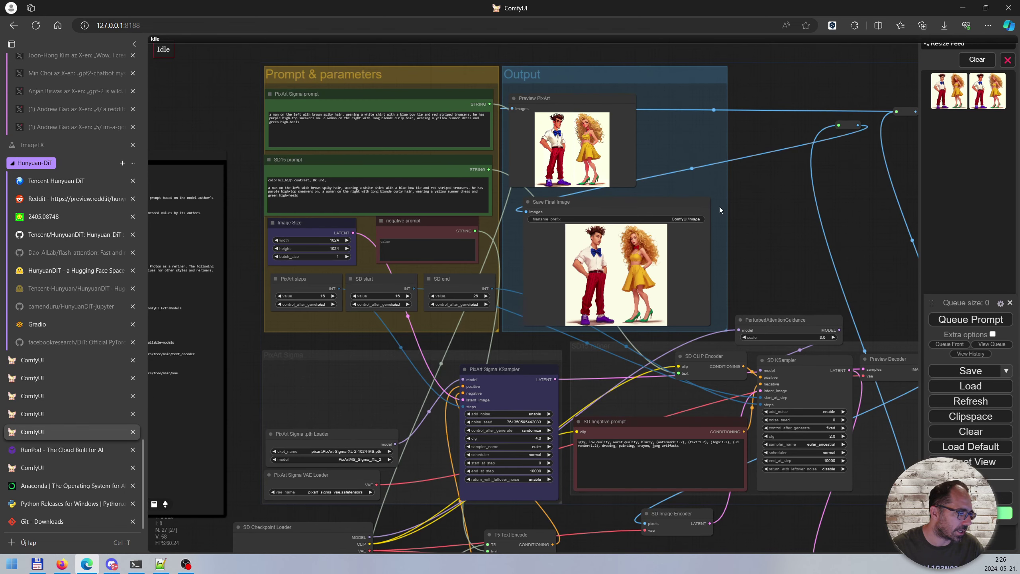
pyautogui.moveTo(767, 181); pyautogui.dragTo(768, 312)
pyautogui.scroll(6, 619, 337)
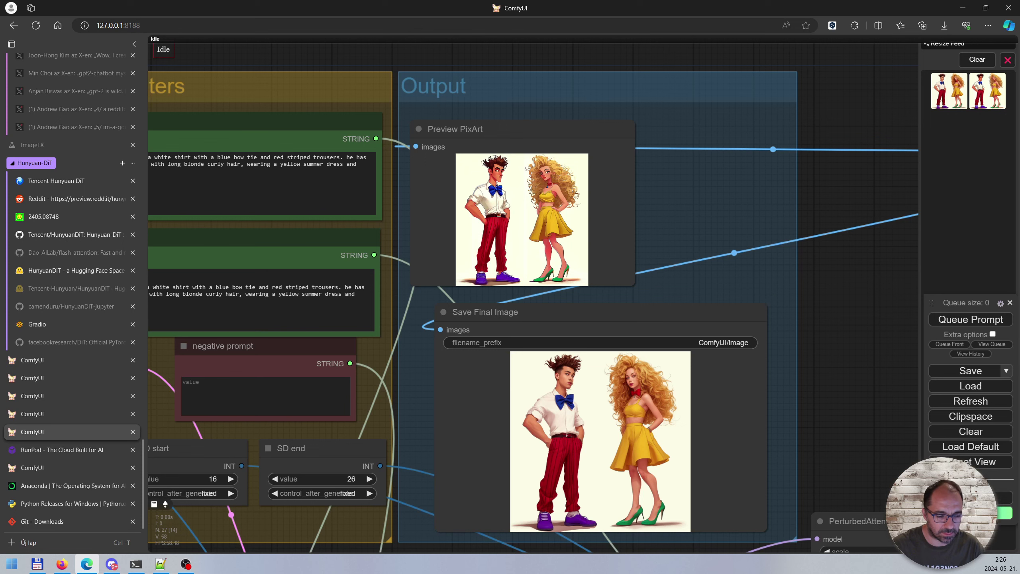
pyautogui.hotkey('alt', 'Tab')
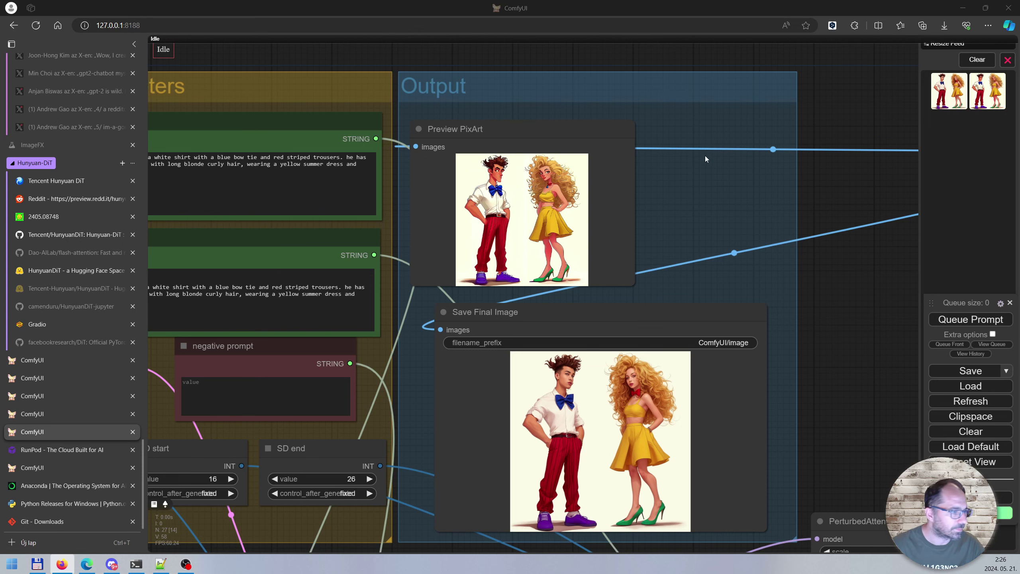
pyautogui.moveTo(844, 397); pyautogui.dragTo(817, 380)
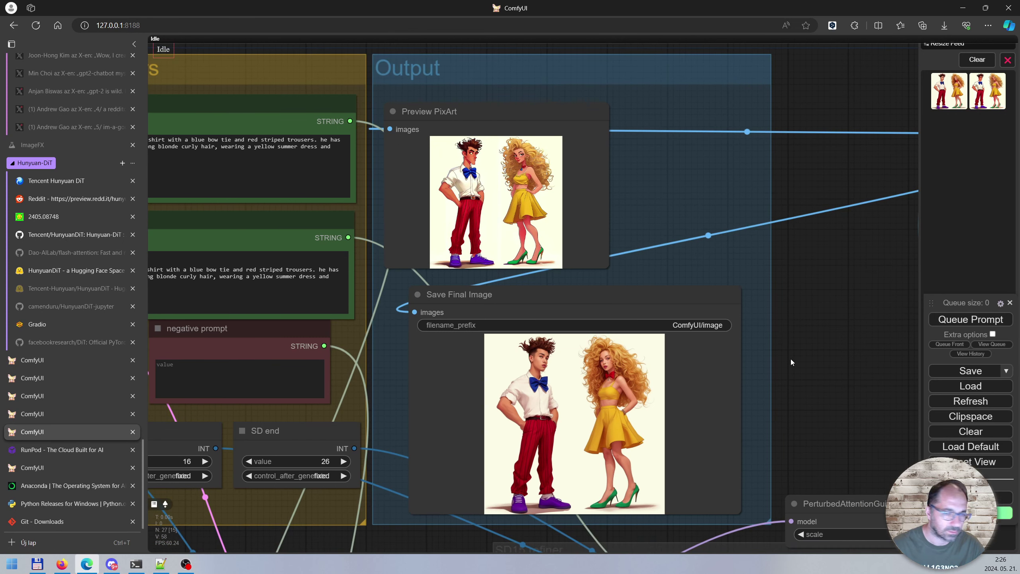
pyautogui.scroll(1, 791, 360)
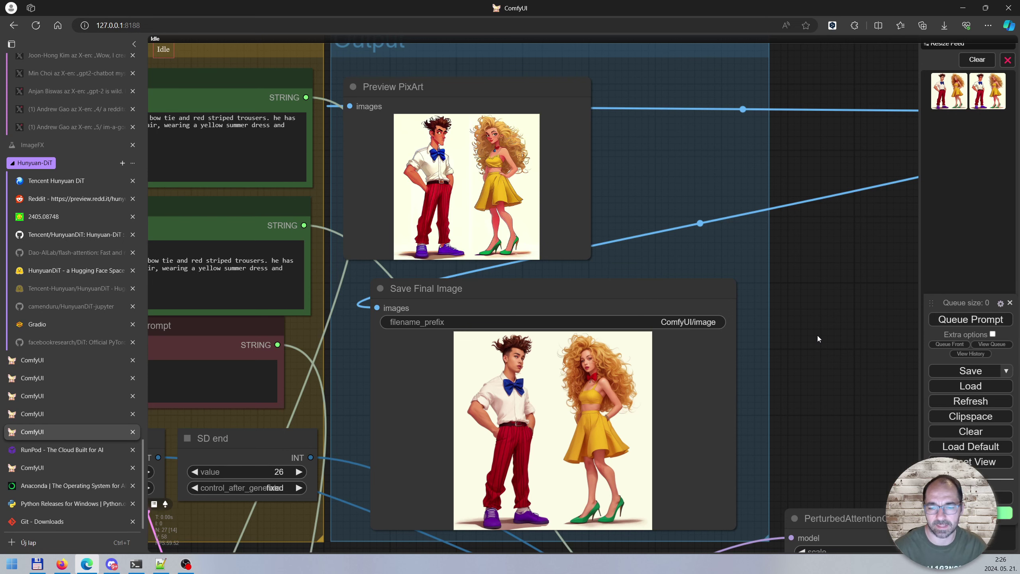
# Step: Look over the PixArt Sigma workflow's prompts, step settings, loaders and sampler nodes
pyautogui.scroll(-5, 766, 332)
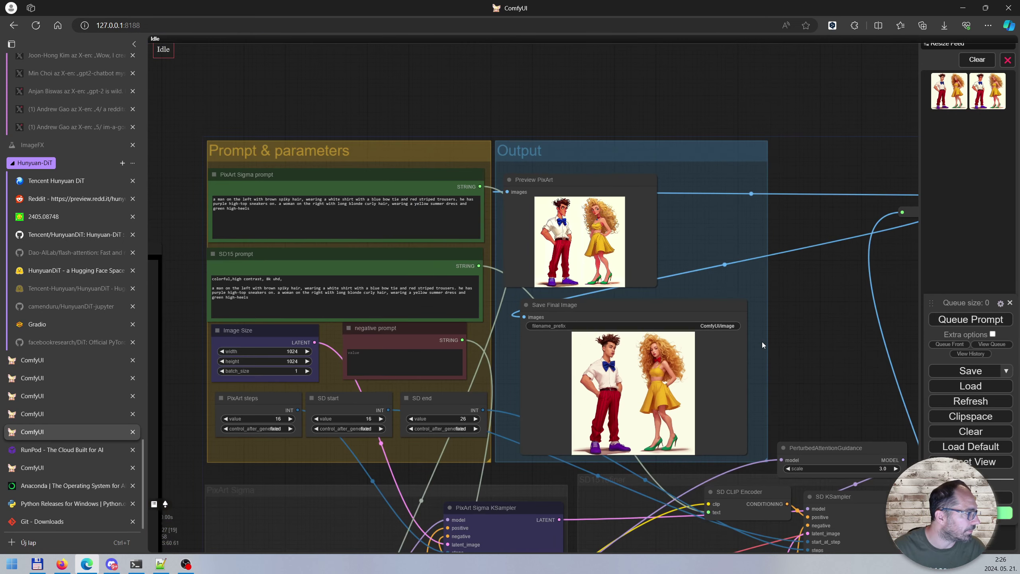
pyautogui.scroll(-2, 241, 337)
pyautogui.moveTo(421, 128); pyautogui.dragTo(504, 56)
pyautogui.moveTo(272, 413); pyautogui.dragTo(212, 294)
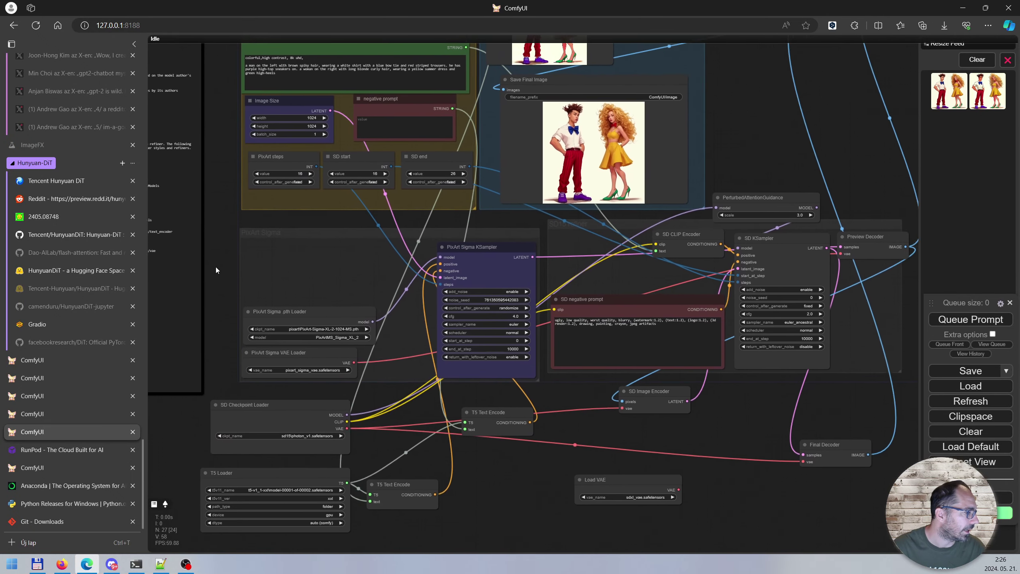
pyautogui.moveTo(688, 127); pyautogui.dragTo(780, 265)
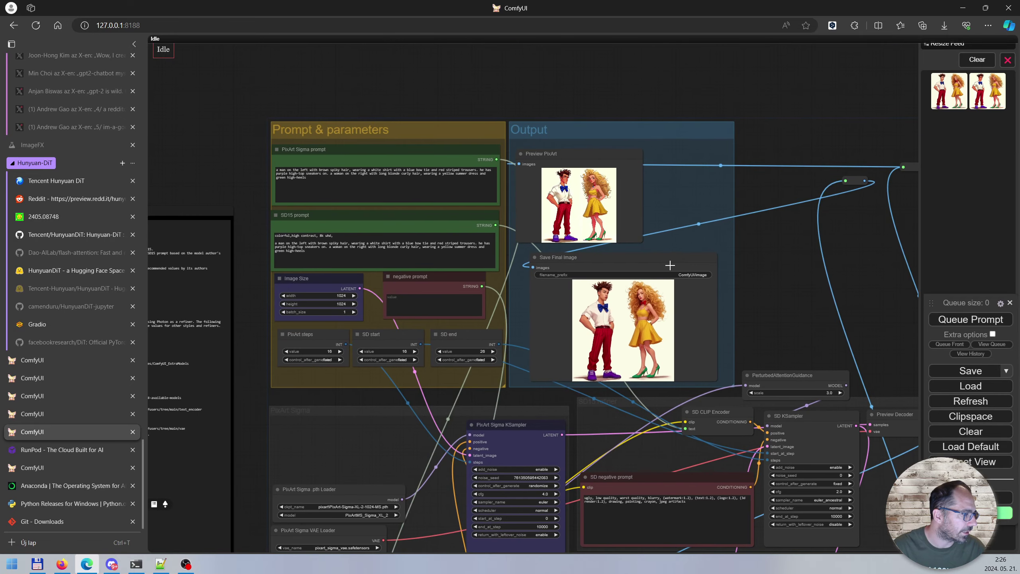
# Step: Examine the Preview PixArt image in detail, compare it with the final image, and return to the full workflow overview
pyautogui.scroll(3, 559, 170)
pyautogui.scroll(6, 574, 155)
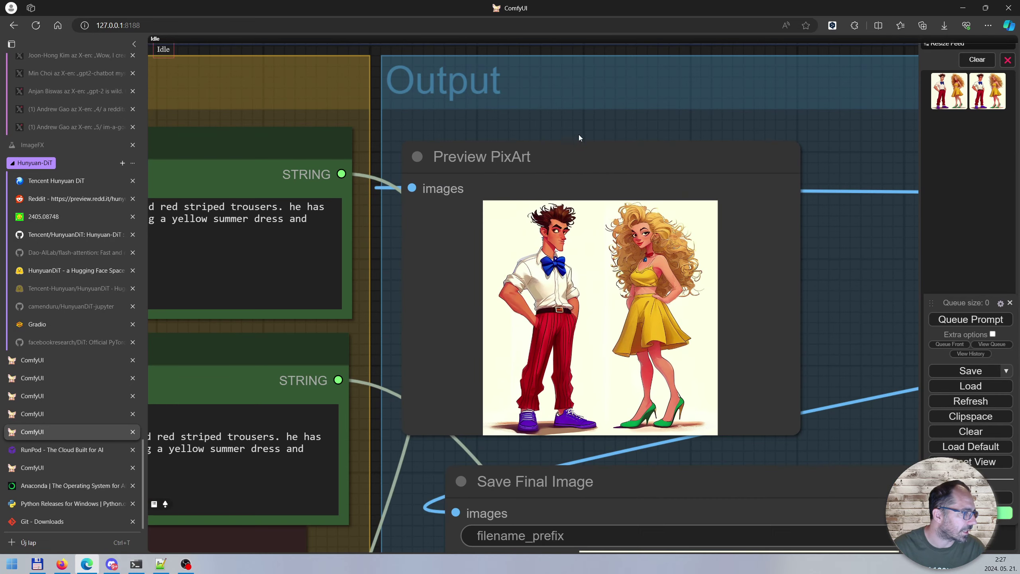
pyautogui.scroll(2, 659, 366)
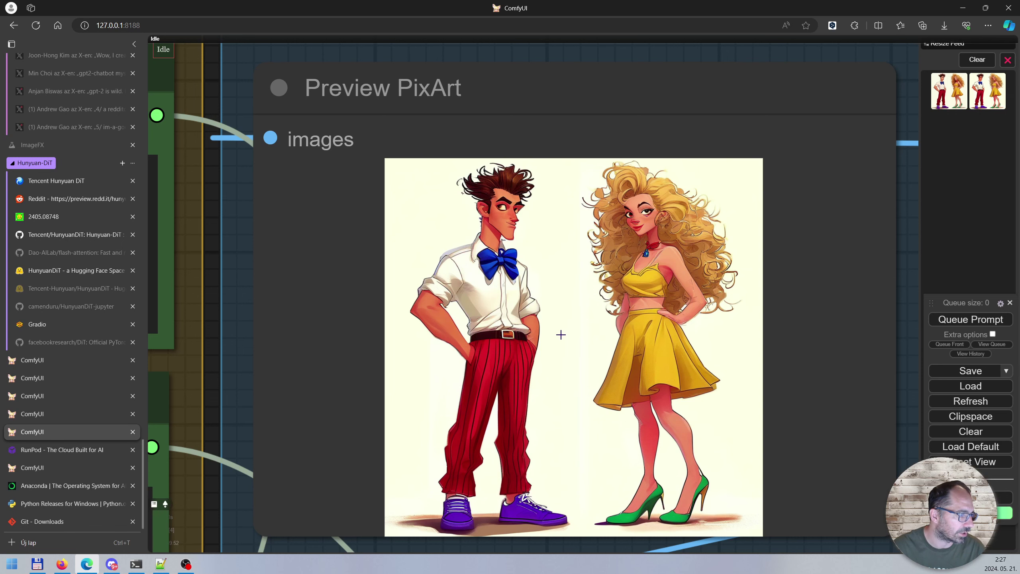
pyautogui.scroll(-3, 561, 335)
pyautogui.scroll(-10, 575, 282)
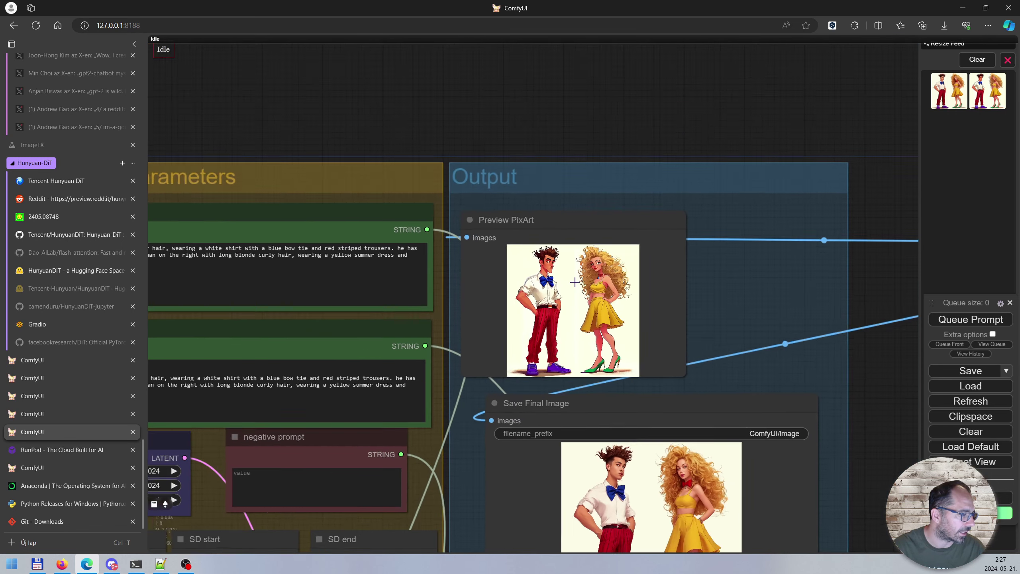
pyautogui.scroll(-2, 567, 302)
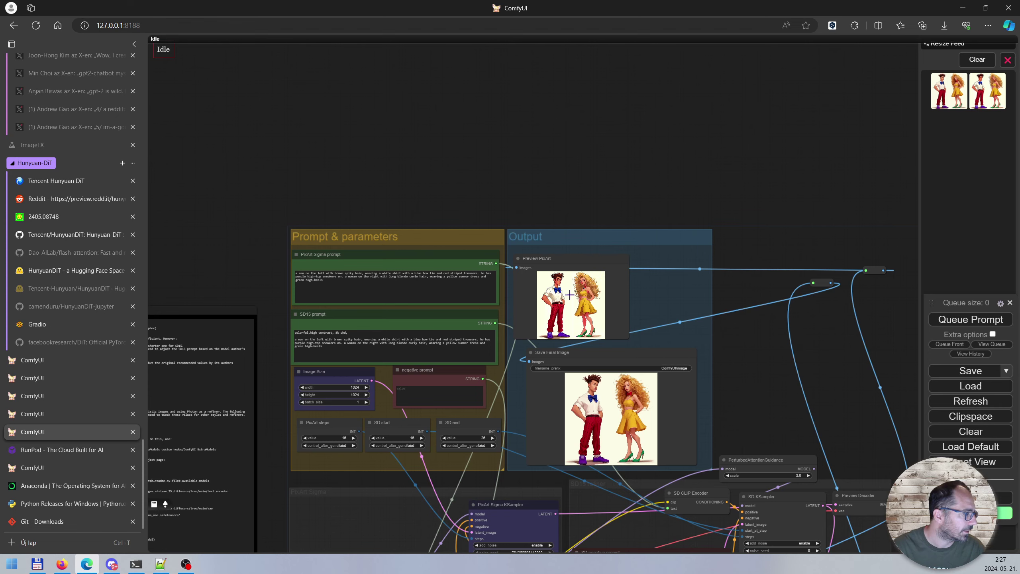
pyautogui.scroll(12, 602, 312)
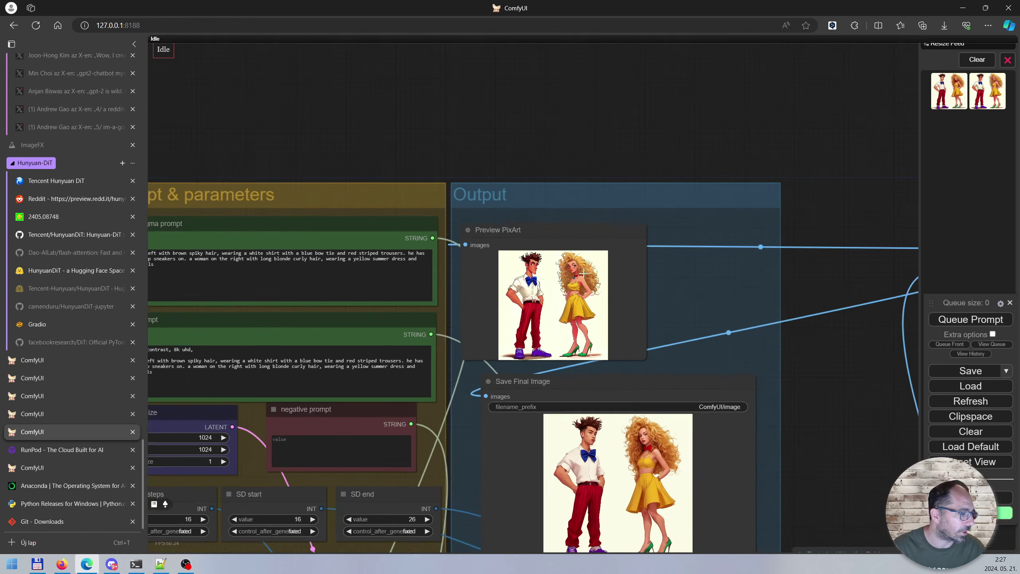
pyautogui.scroll(-12, 568, 296)
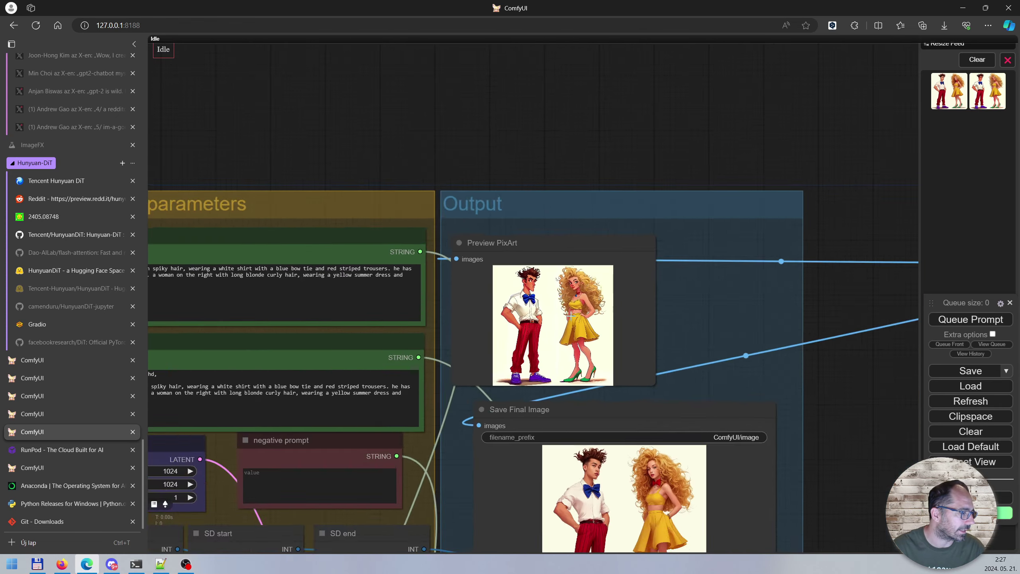
pyautogui.moveTo(732, 320); pyautogui.dragTo(736, 182)
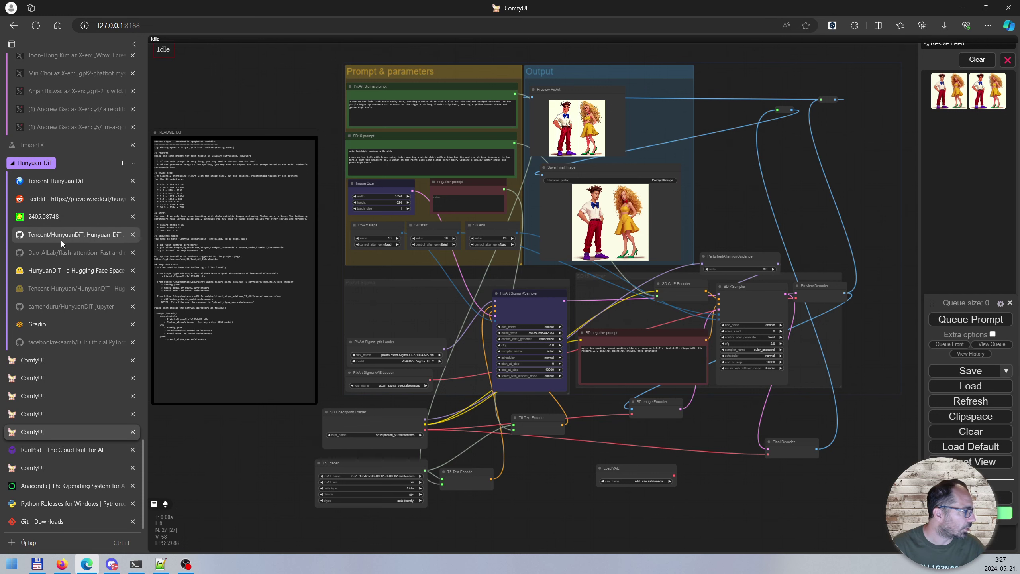
# Step: Open the camenduru/HunyuanDiT-jupyter repository and launch its HunyuanDiT_jupyter.ipynb notebook in Colab in a separate tab
pyautogui.click(66, 310)
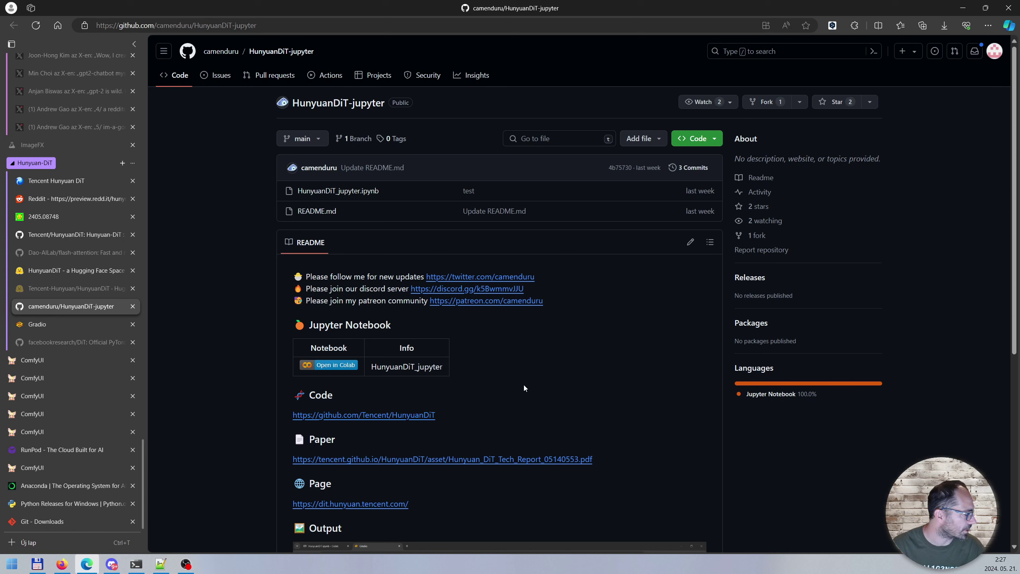
pyautogui.hotkey('alt', 'Tab')
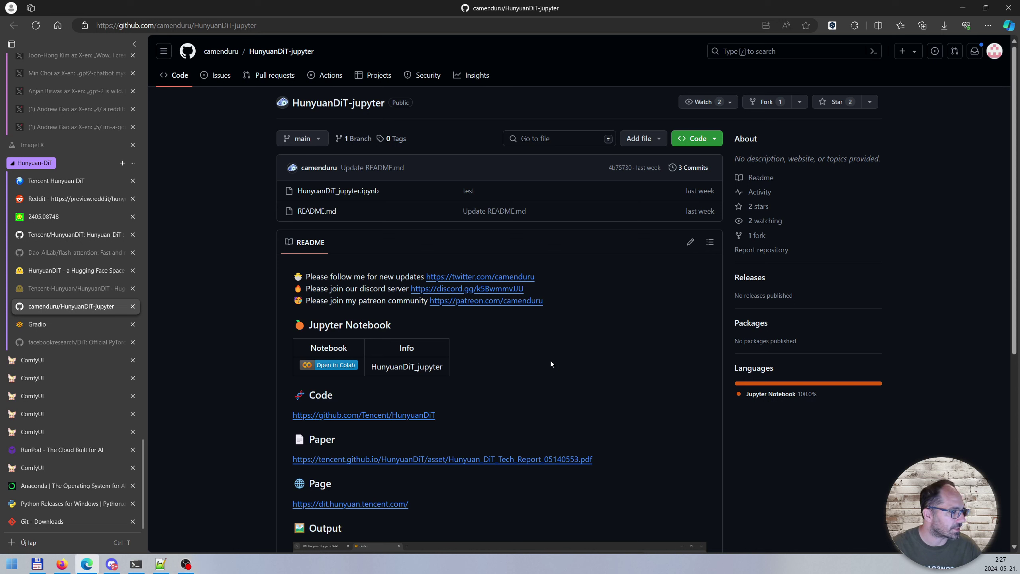
pyautogui.middleClick(331, 366)
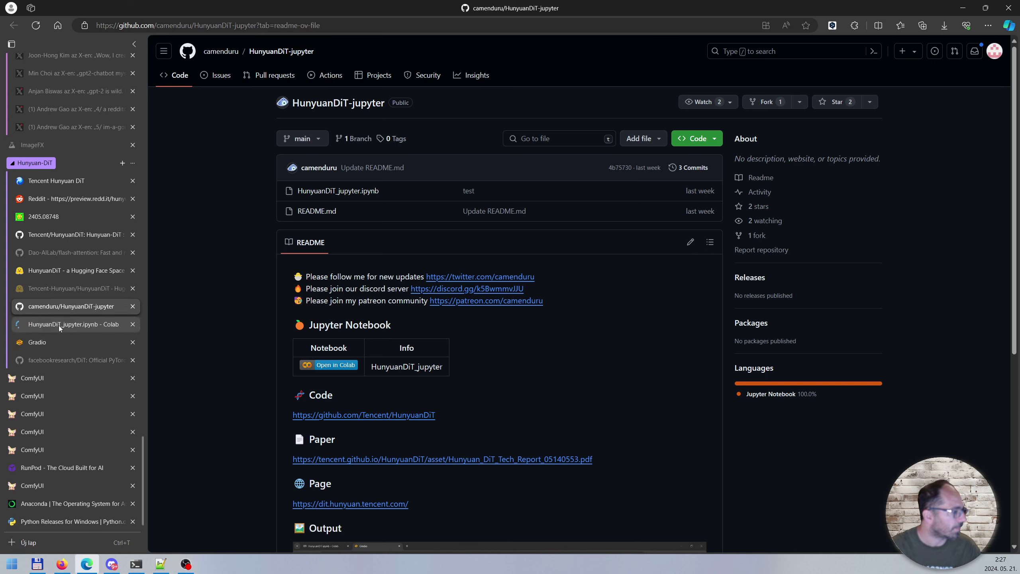
pyautogui.click(59, 326)
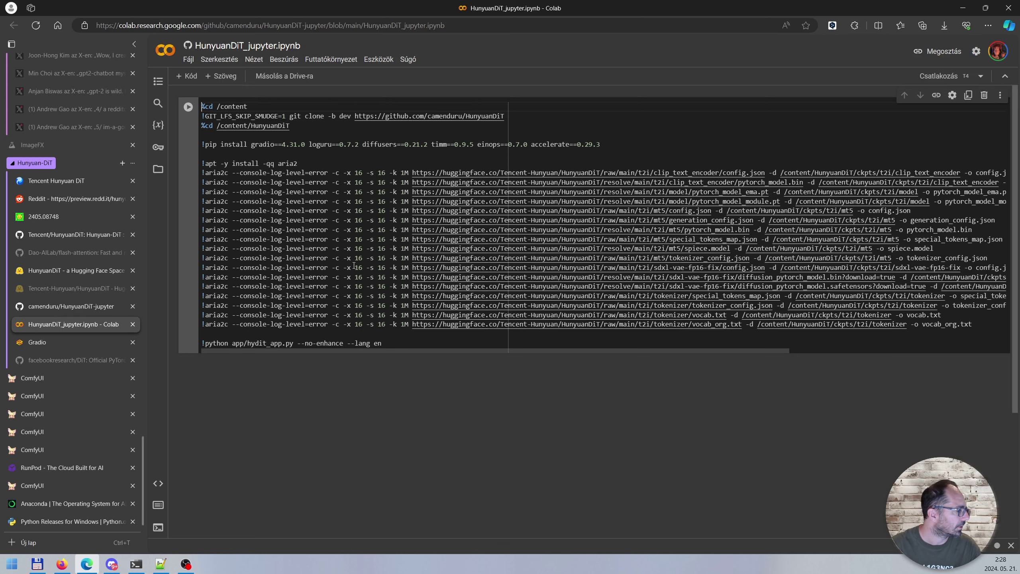
# Step: Run the HunyuanDiT notebook's setup cell, allow the GitHub-loaded notebook to run anyway, and look through its installation output
pyautogui.scroll(-2, 351, 261)
pyautogui.scroll(2, 342, 379)
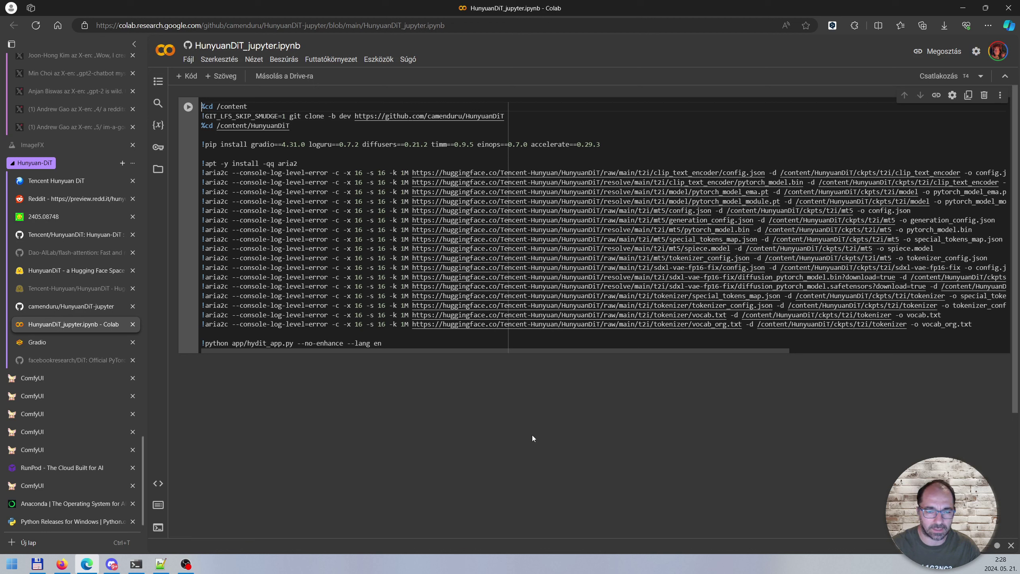
pyautogui.click(187, 108)
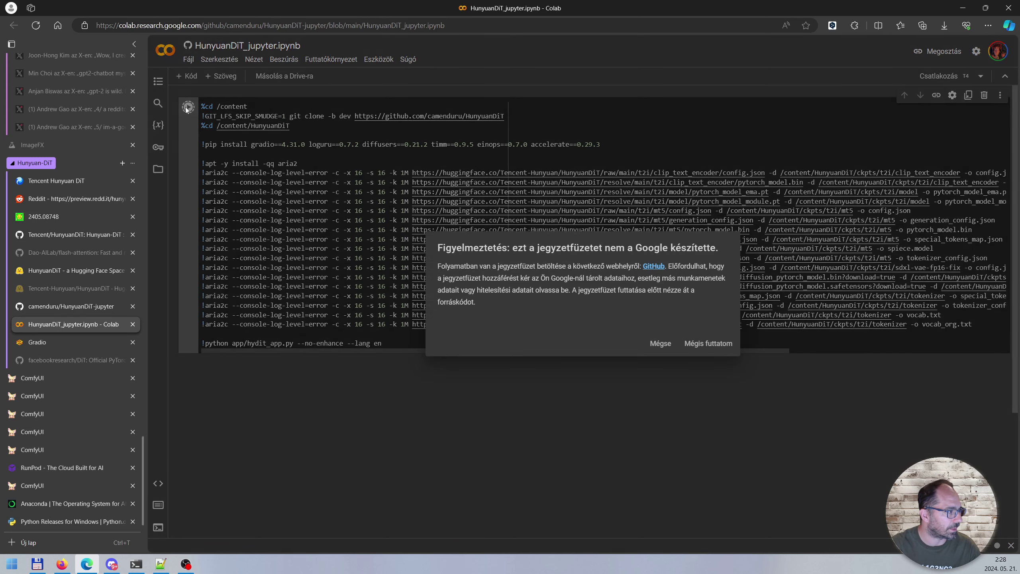
pyautogui.click(709, 344)
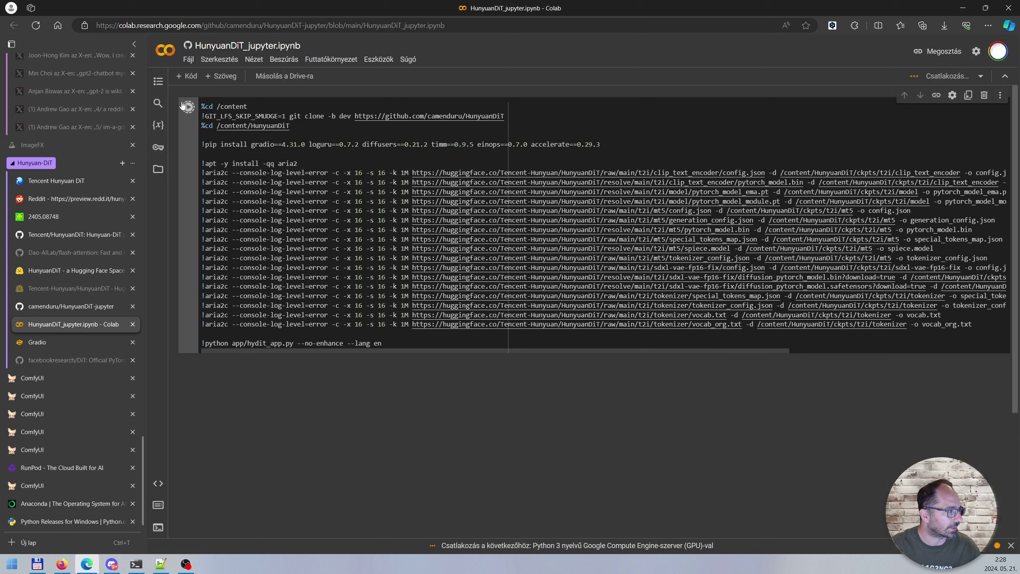
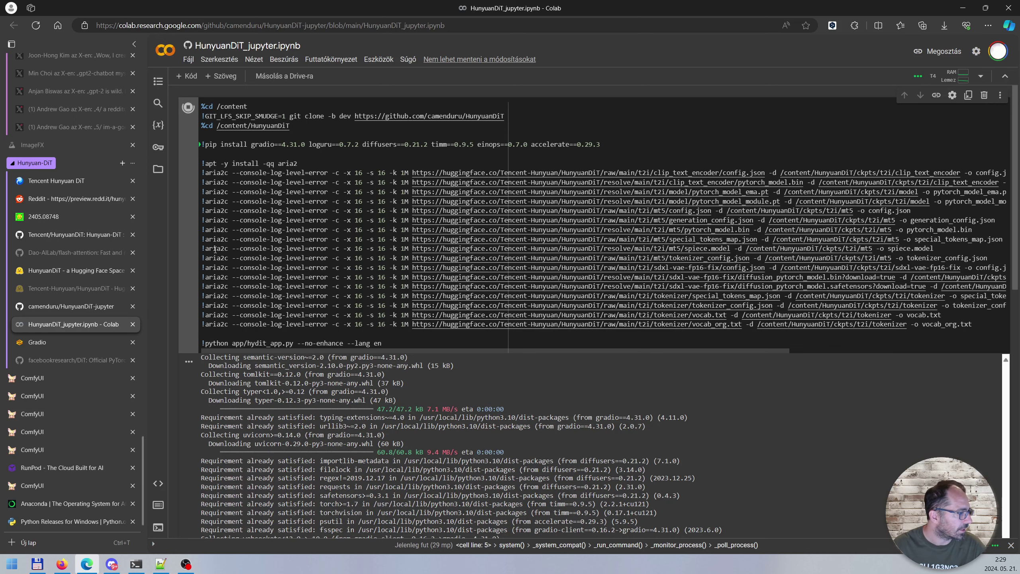
pyautogui.scroll(-3, 384, 300)
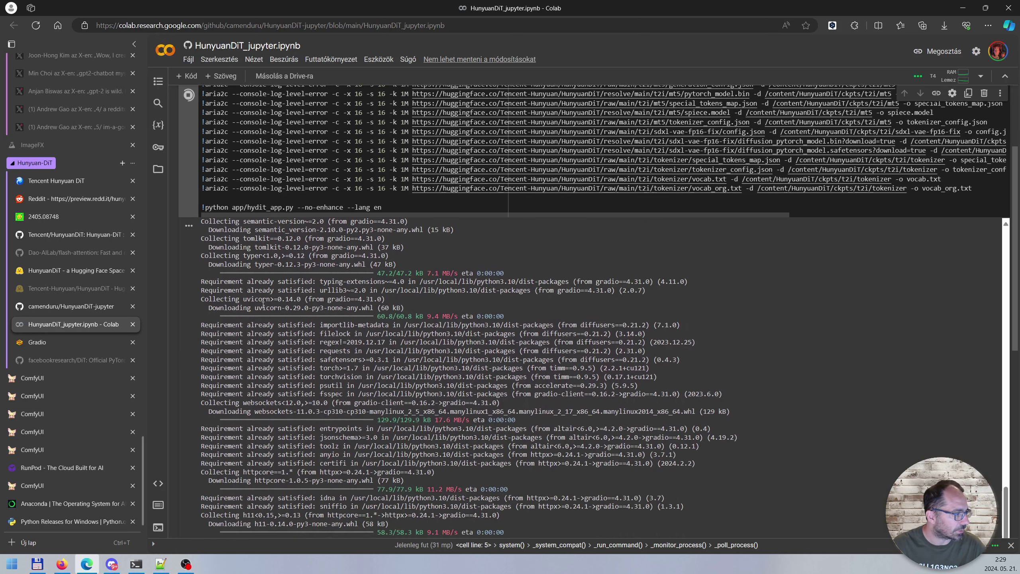
pyautogui.scroll(10, 385, 300)
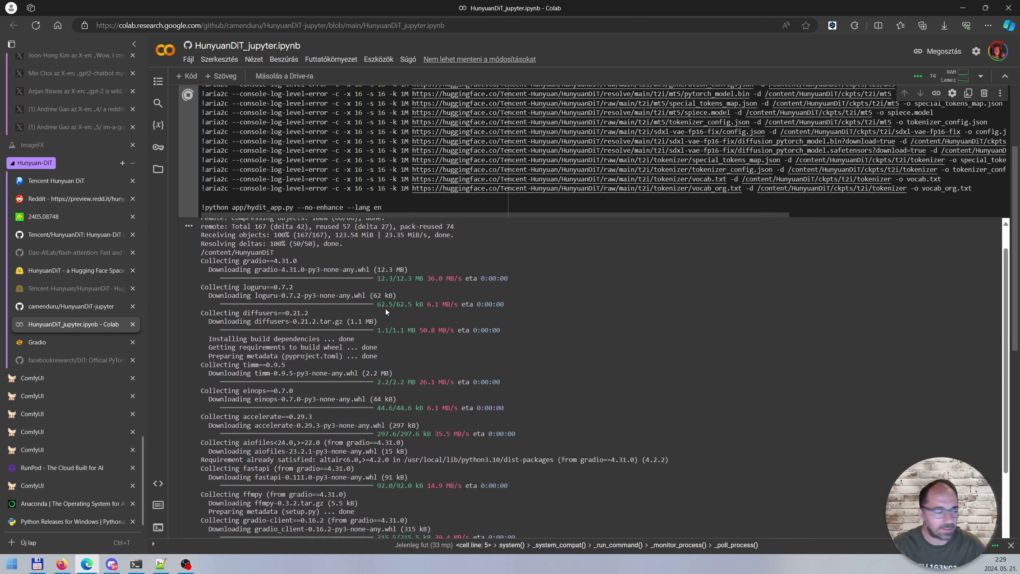
pyautogui.scroll(3, 190, 209)
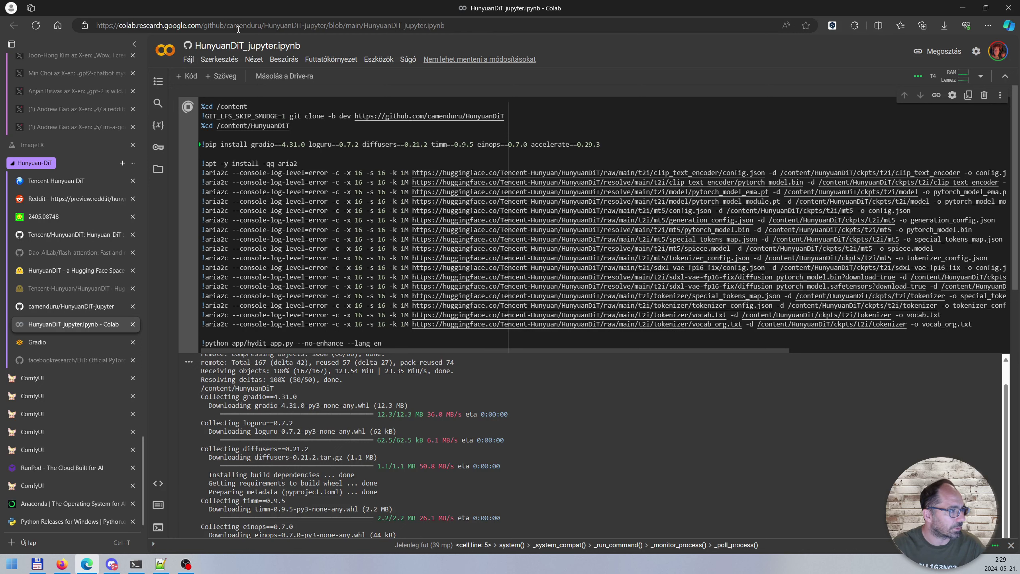
# Step: Check the HunyuanDiT_jupyter.ipynb notebook's web address and its source repository camenduru/HunyuanDiT-jupyter, then return to the notebook
pyautogui.click(500, 26)
pyautogui.click(499, 25)
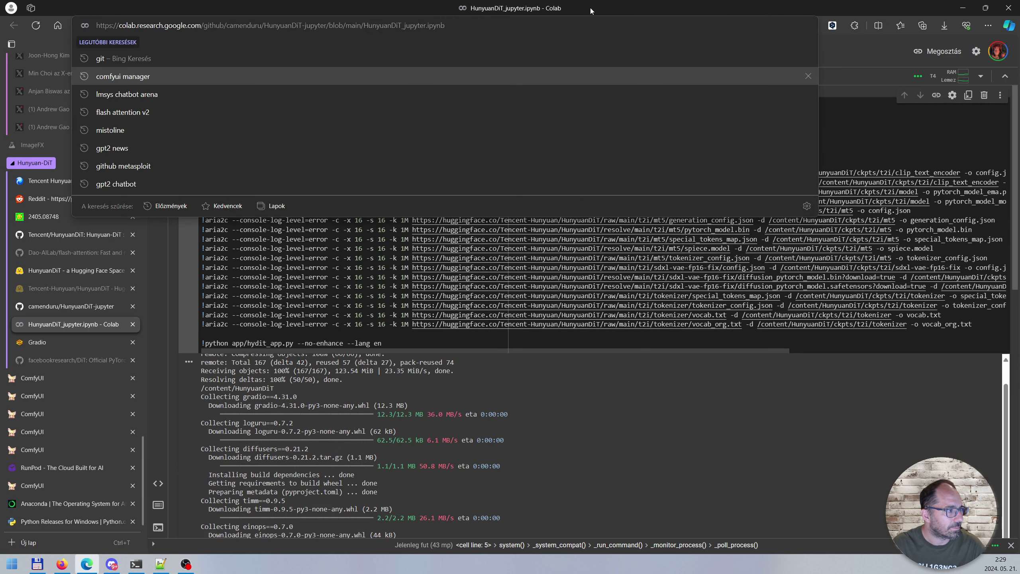
pyautogui.click(80, 324)
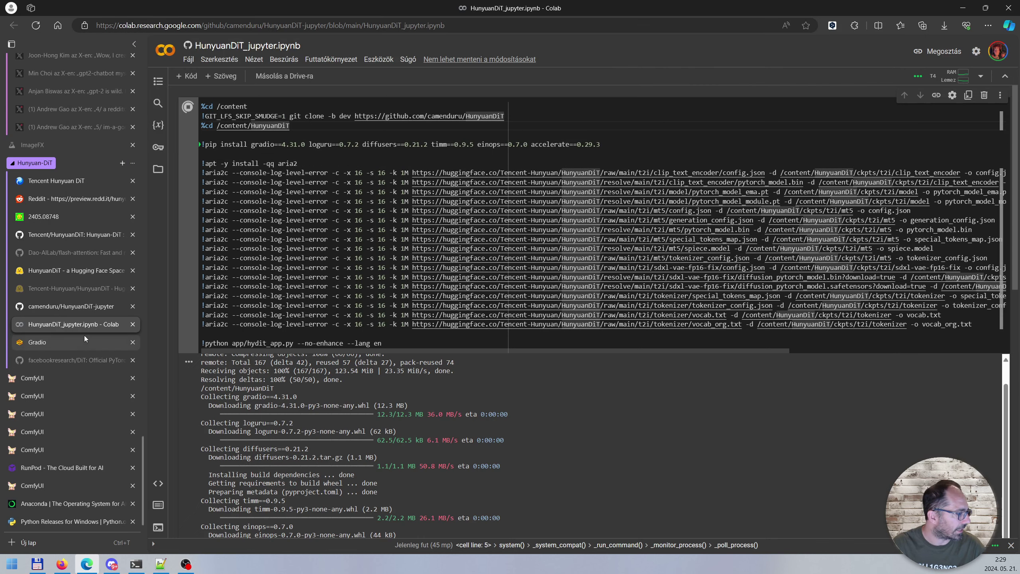
pyautogui.click(64, 307)
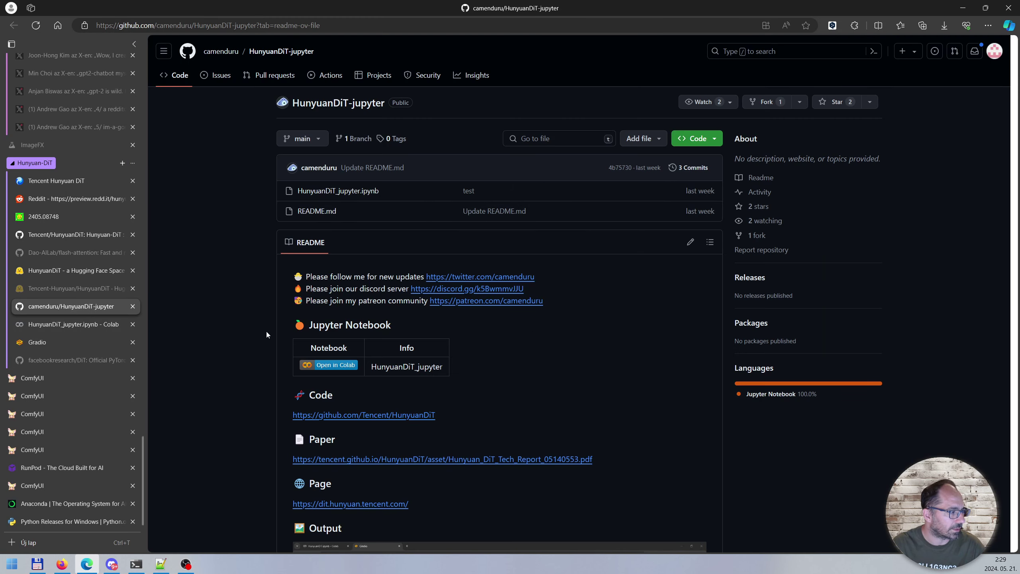
pyautogui.click(60, 327)
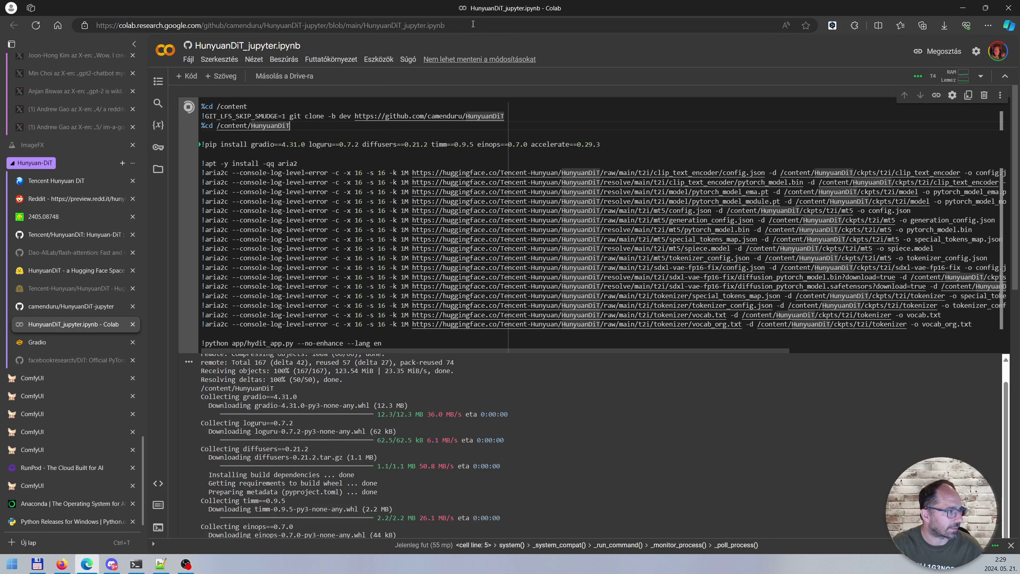
pyautogui.moveTo(462, 25); pyautogui.dragTo(106, 20)
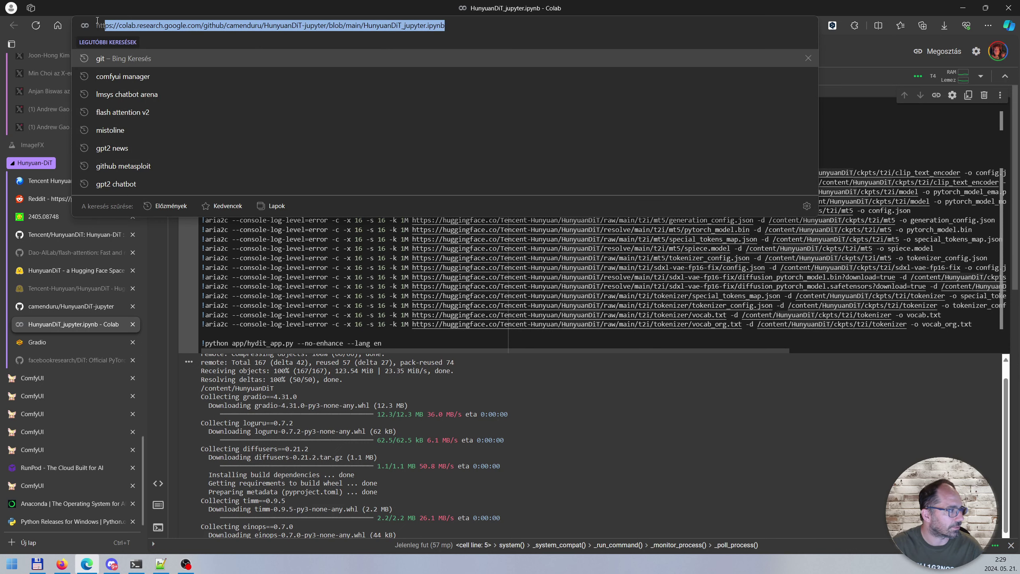
pyautogui.click(509, 26)
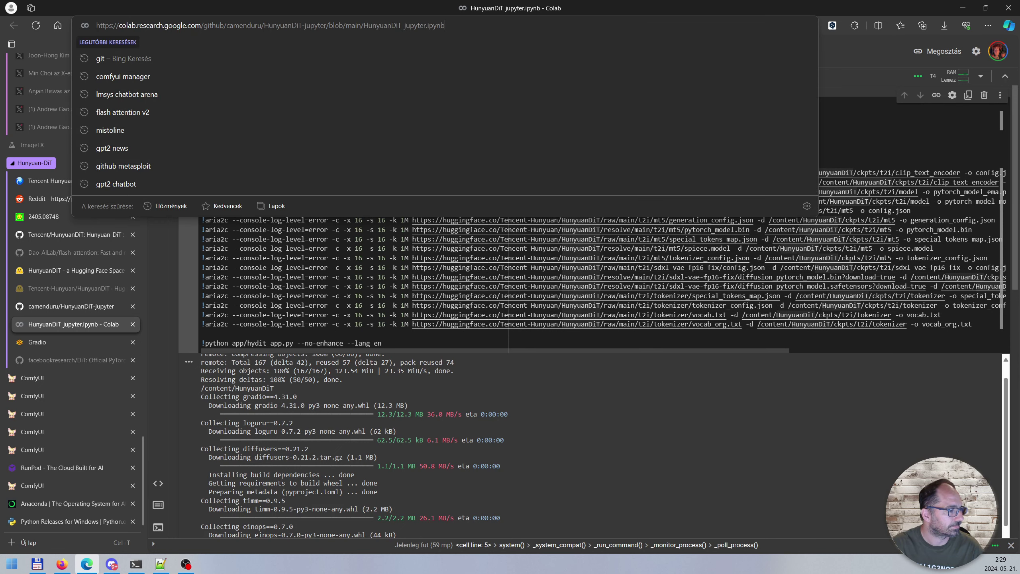
pyautogui.click(170, 389)
# Step: Look through the package downloads and wheel builds in the HunyuanDiT notebook's installation output
pyautogui.scroll(-10, 518, 345)
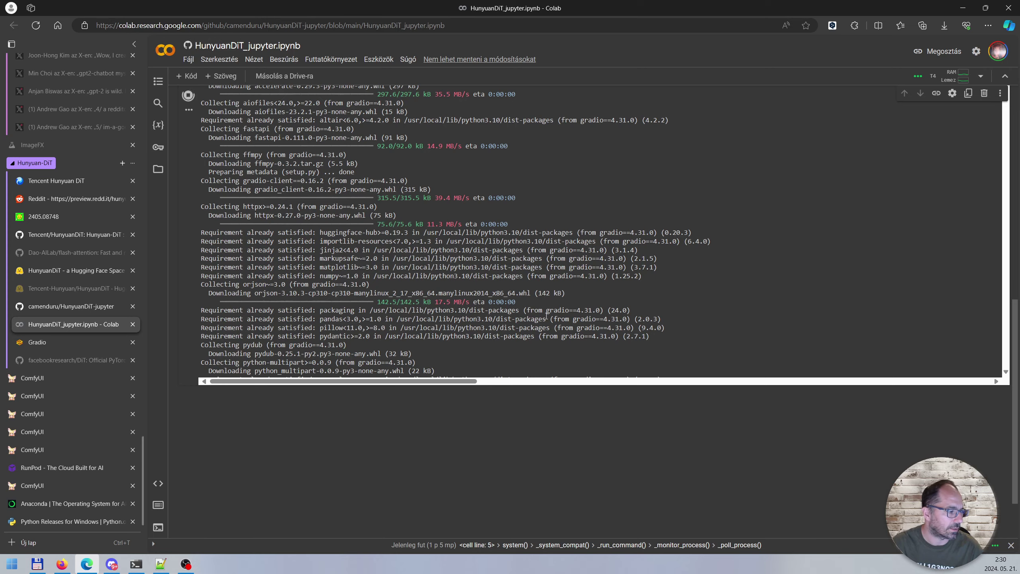
pyautogui.scroll(-5, 550, 262)
pyautogui.scroll(-10, 550, 261)
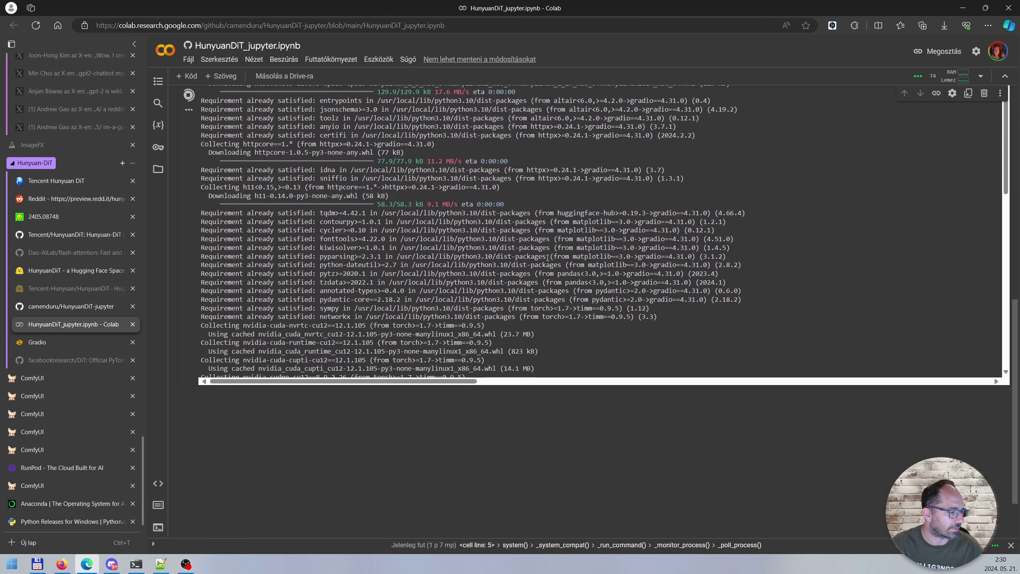
pyautogui.scroll(-10, 544, 238)
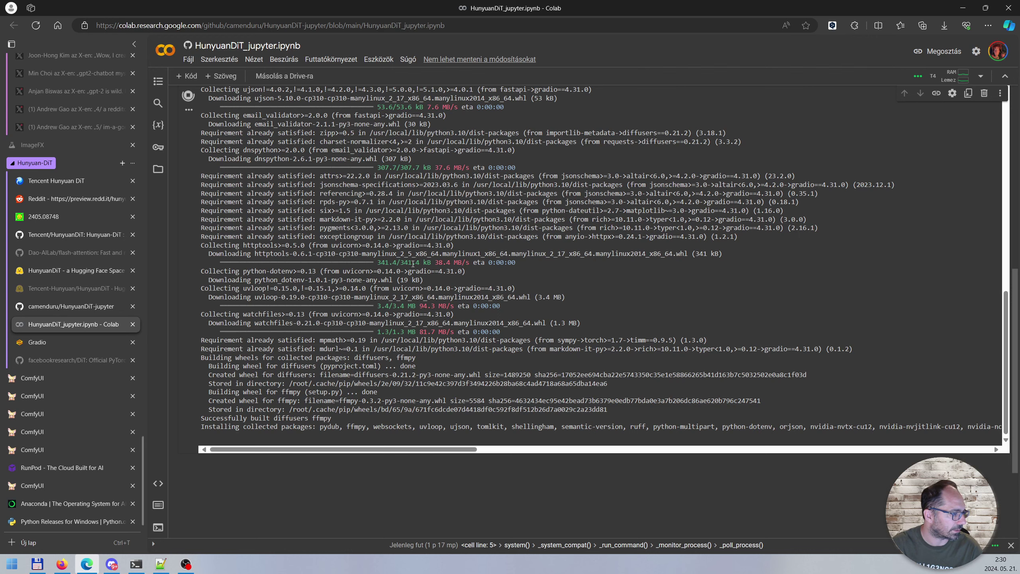
pyautogui.scroll(15, 473, 332)
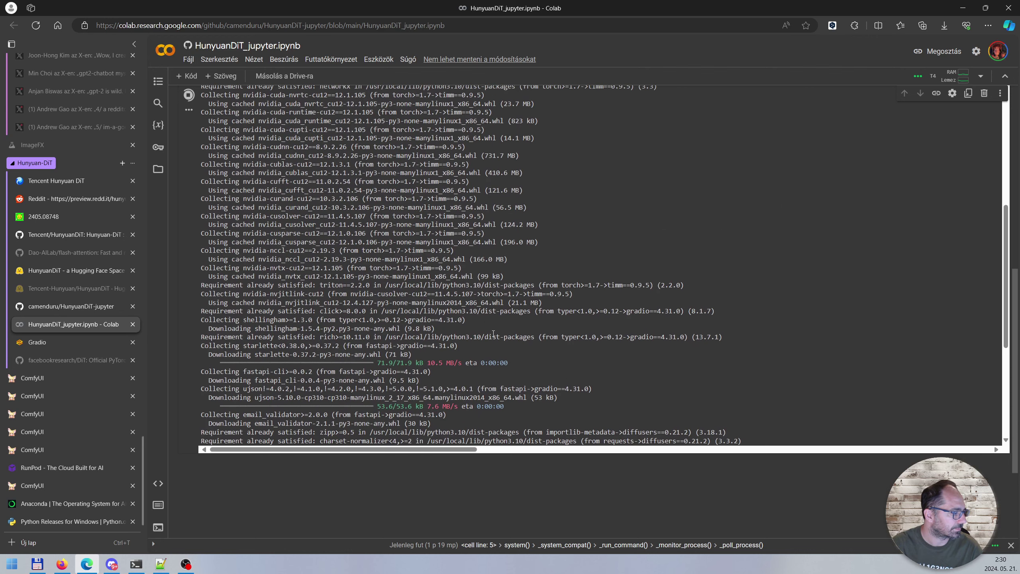
pyautogui.scroll(10, 493, 333)
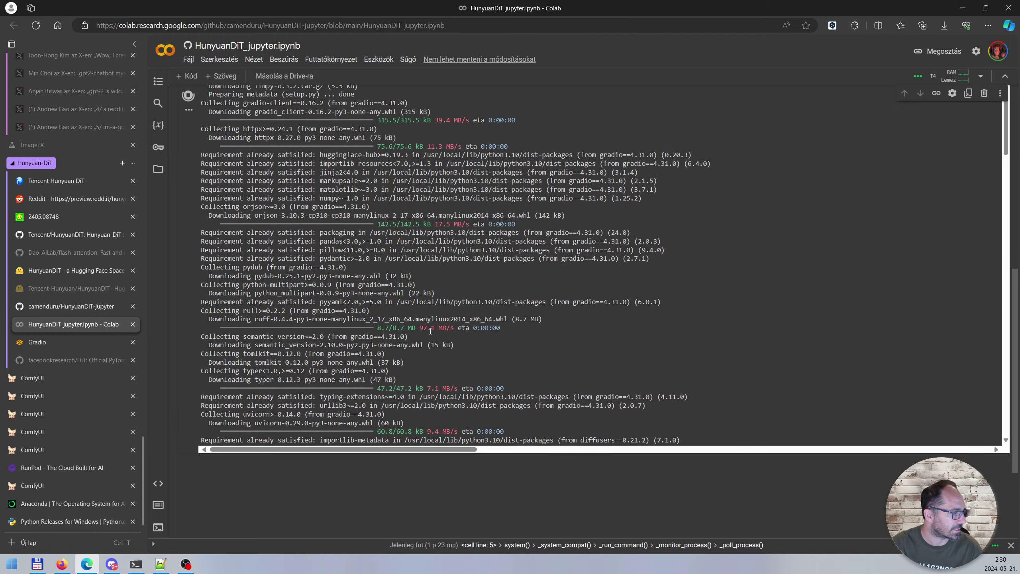
pyautogui.scroll(-20, 508, 284)
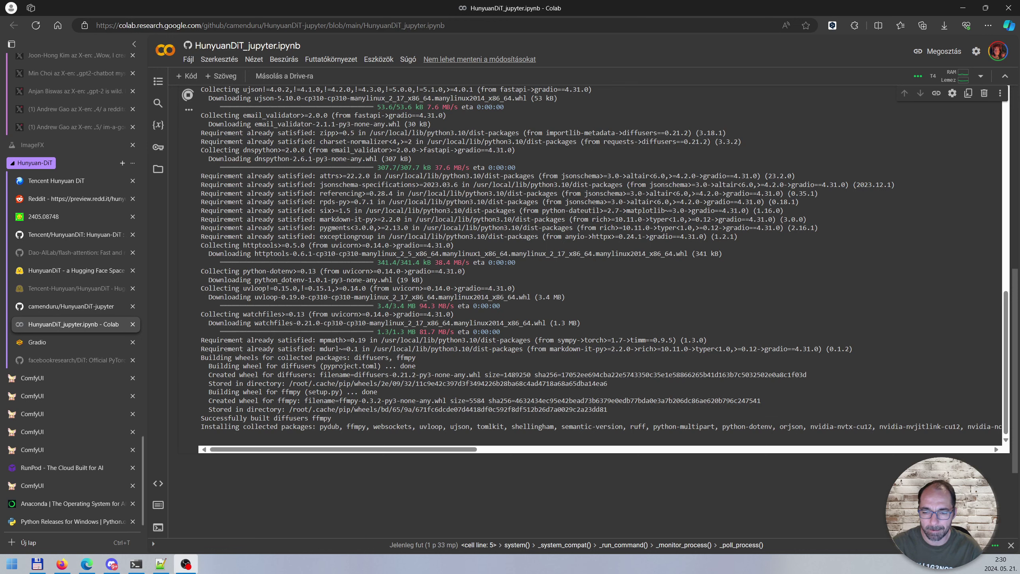
# Step: Look over the facebookresearch/DiT repository's files and its README, including sample images, setup, pre-trained checkpoints and evaluation
pyautogui.click(77, 360)
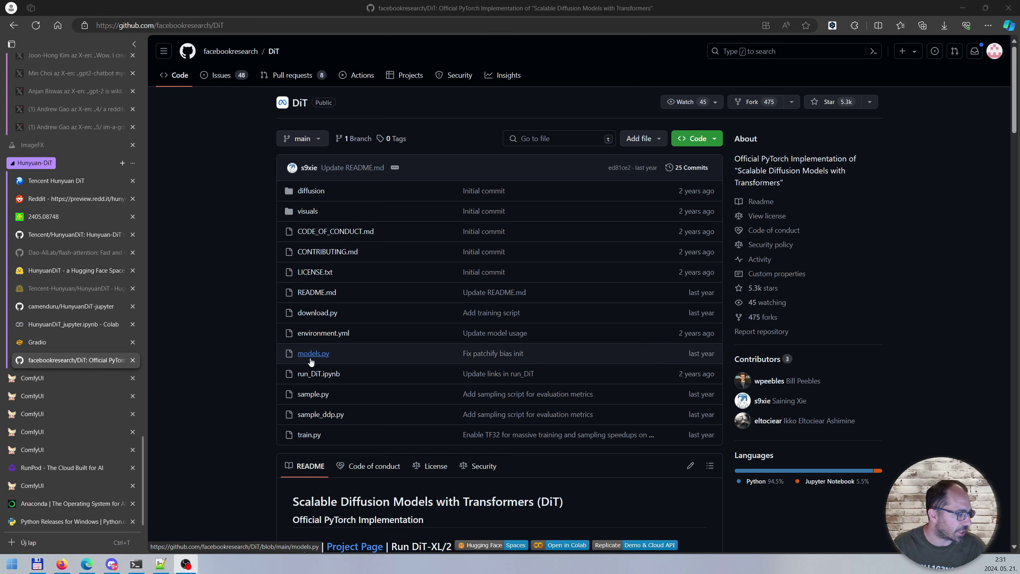
pyautogui.scroll(-3, 310, 359)
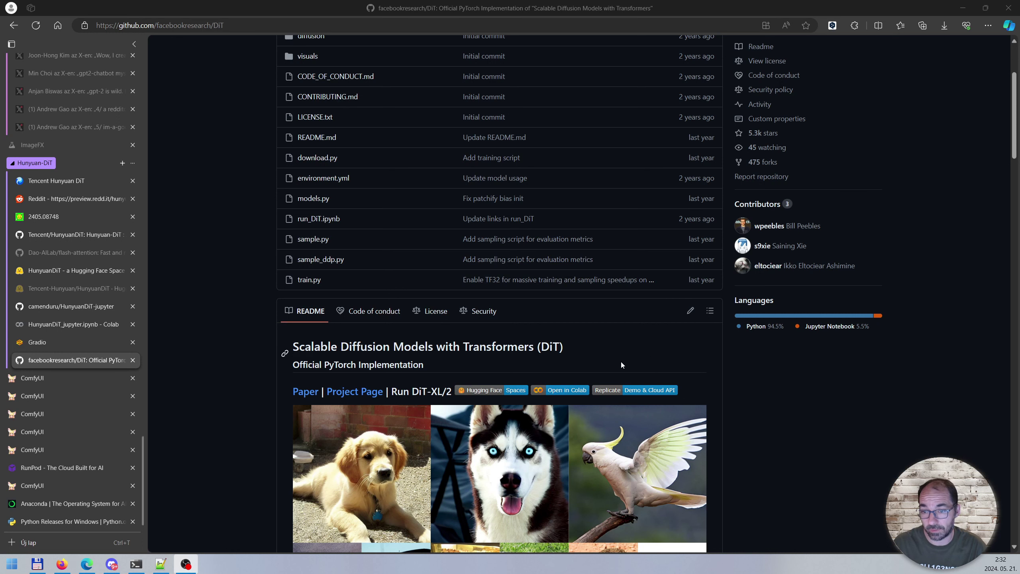
pyautogui.scroll(3, 595, 362)
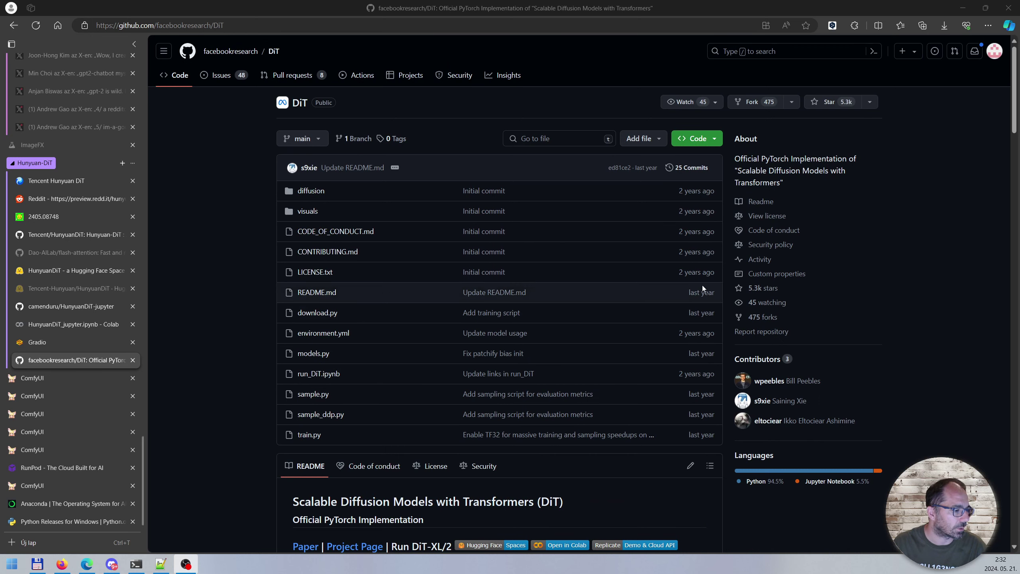
pyautogui.scroll(-8, 753, 284)
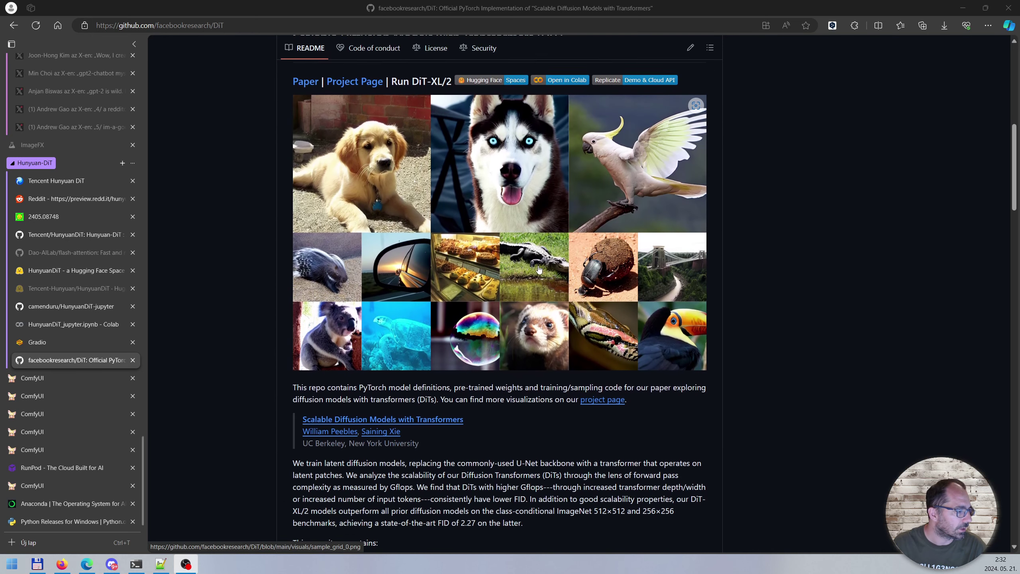
pyautogui.scroll(-13, 804, 294)
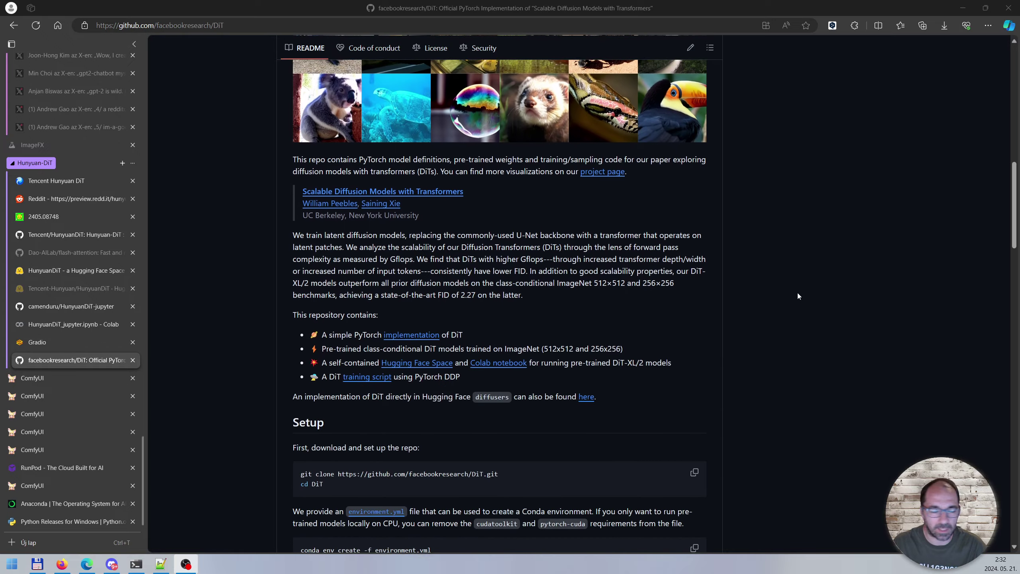
pyautogui.scroll(-5, 745, 270)
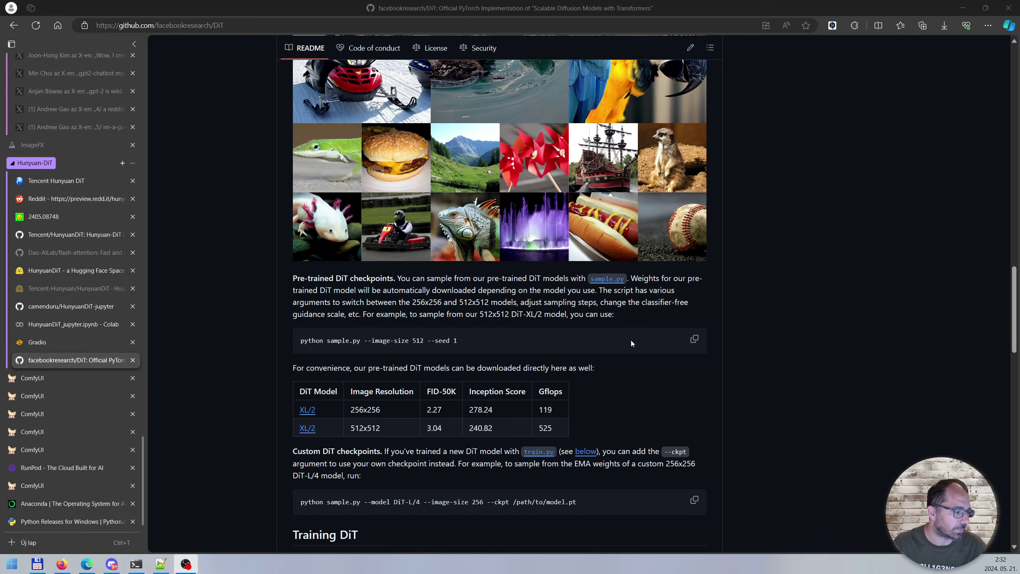
pyautogui.scroll(-20, 631, 344)
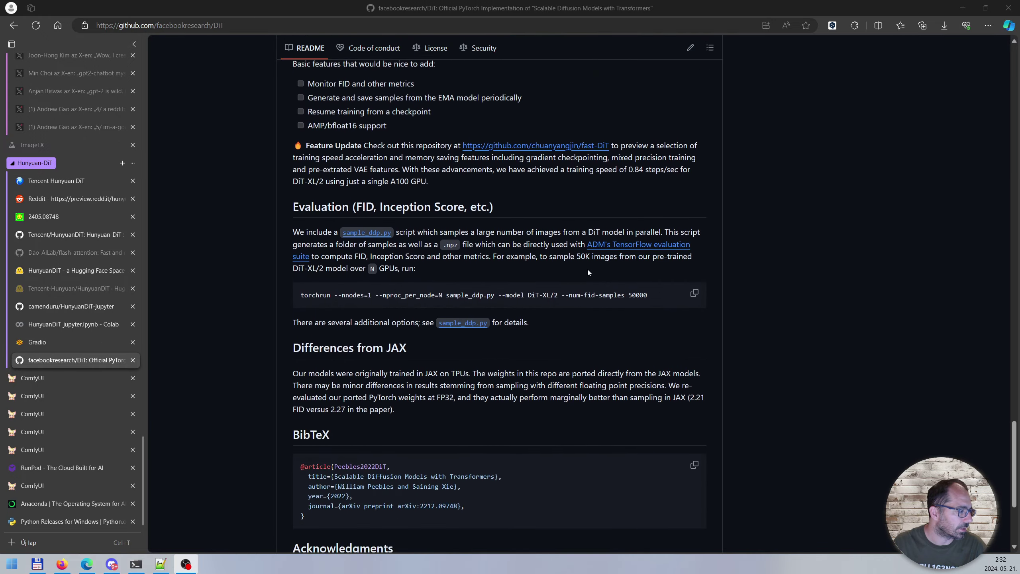
pyautogui.scroll(20, 588, 272)
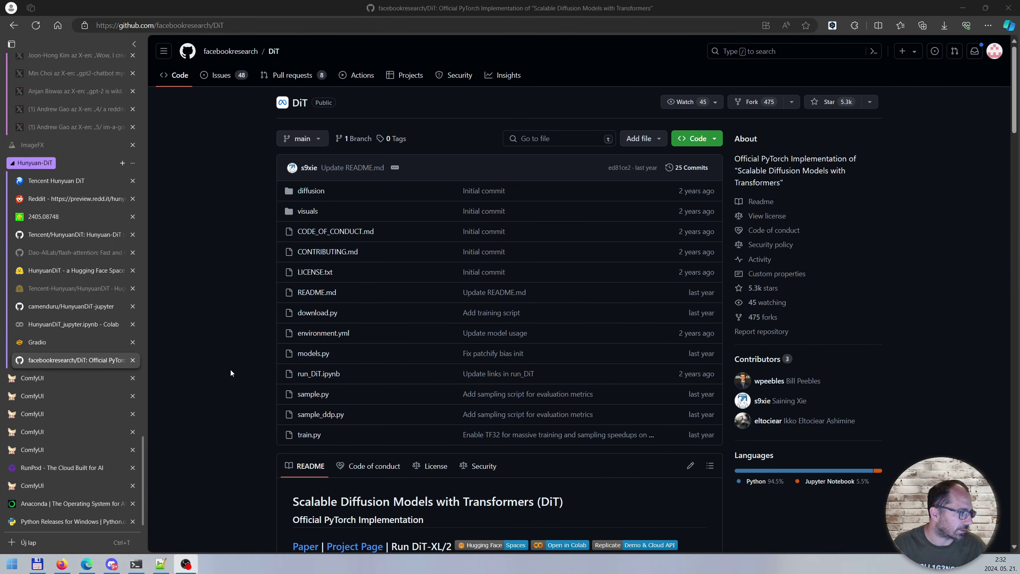
# Step: Open the public gradio.live URL from the HunyuanDiT Colab notebook's output in a separate tab and switch to it
pyautogui.click(60, 324)
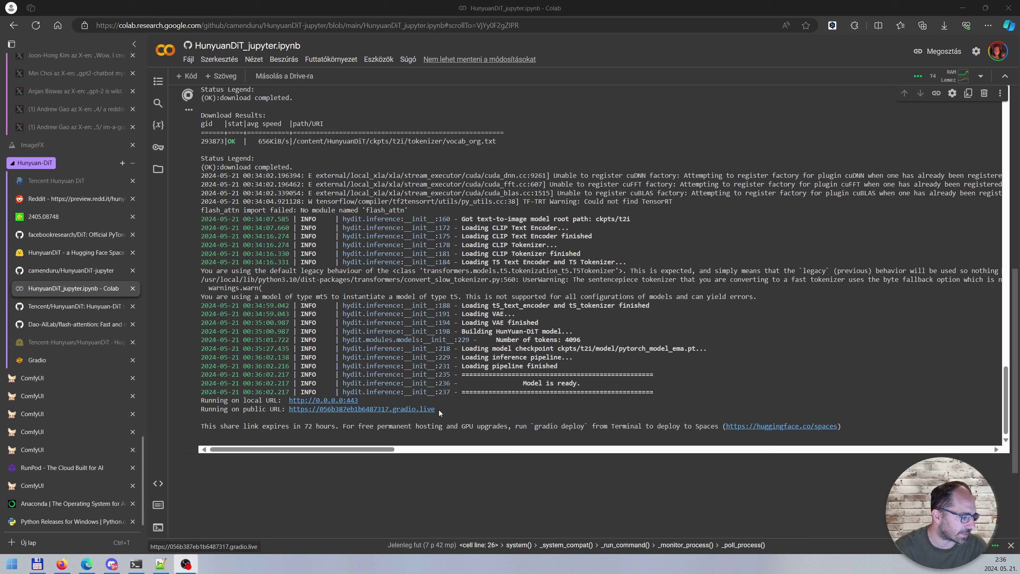
pyautogui.moveTo(438, 410); pyautogui.dragTo(305, 410)
pyautogui.click(473, 410)
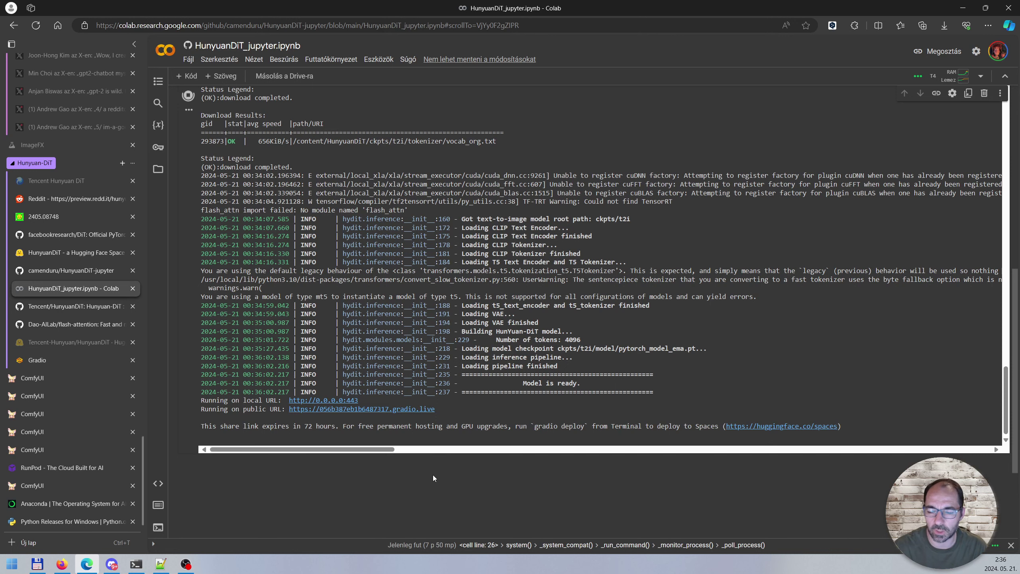
pyautogui.keyDown('ctrl'); pyautogui.click(407, 410); pyautogui.keyUp('ctrl')
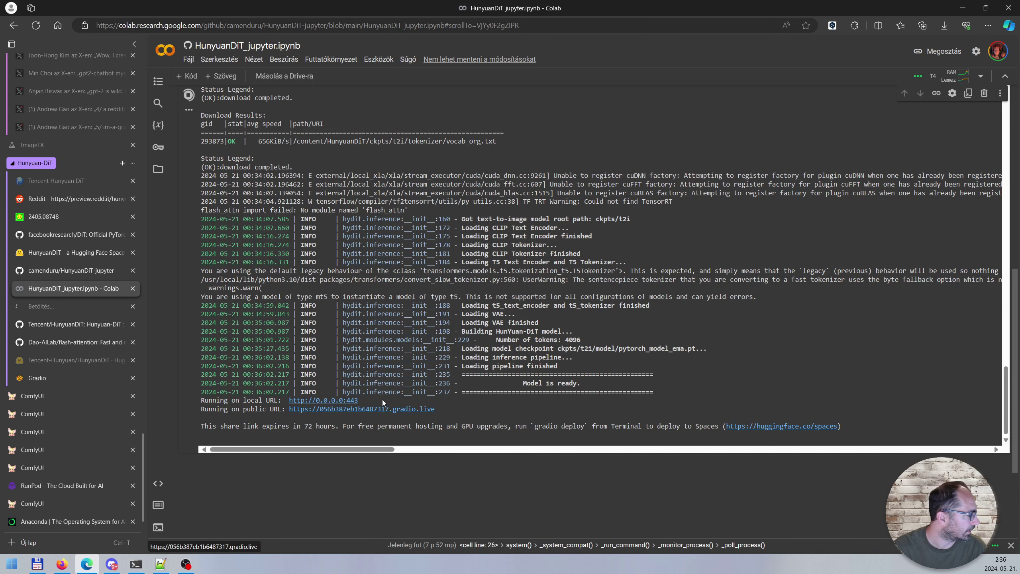
pyautogui.click(67, 311)
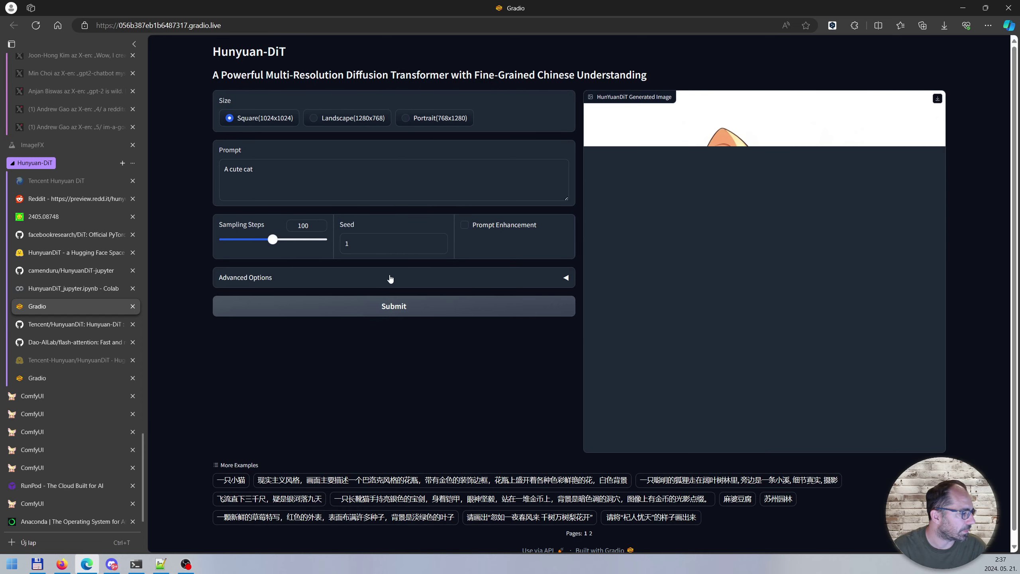
# Step: Expand the advanced options, replace the prompt with the copied text beginning "A Lively and cute Labrador stands on the edge", and submit it
pyautogui.click(390, 279)
pyautogui.click(340, 176)
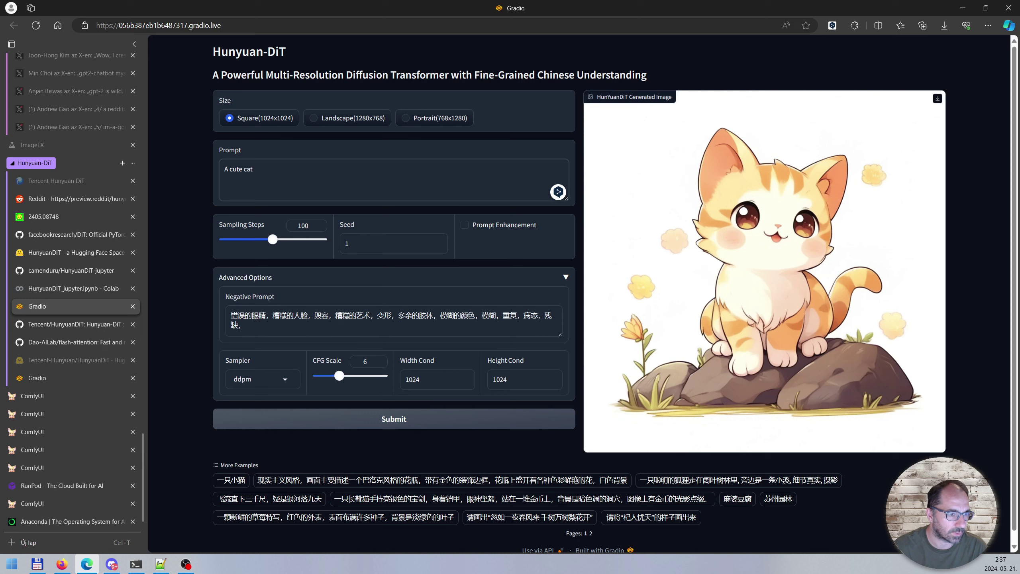
pyautogui.click(61, 564)
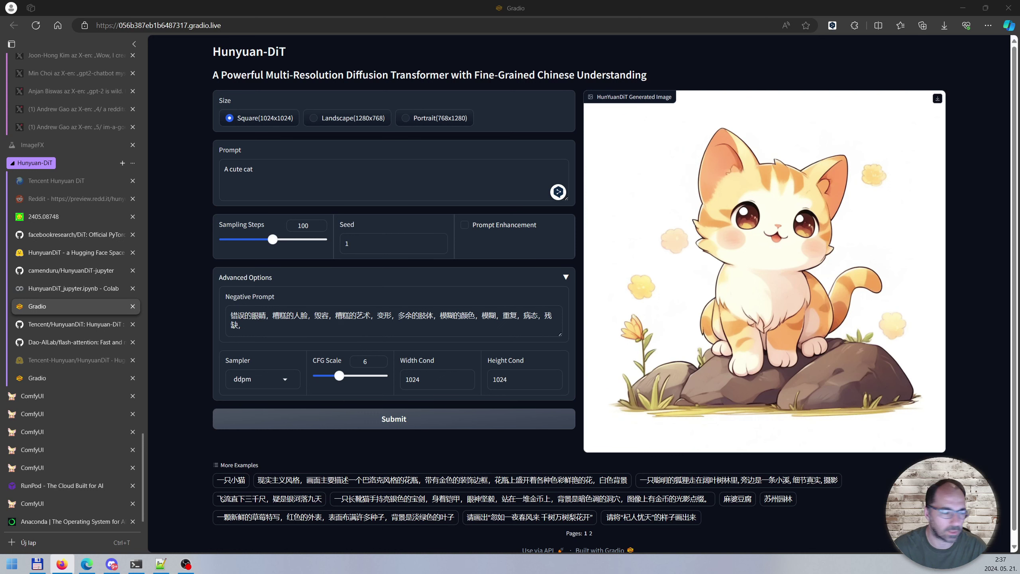
pyautogui.hotkey('ctrl', 'a')
pyautogui.write('A Lively and cute Labrador stands on the edge of an opening in front of you, smiling, looking into camera, its reflection is seen in the crystal clear water below. The style is reminiscent of The Lion King movie, in the Disney Pixar cartoon style. It is a high resolution, hyper quality, high detail, cinematic image. The artwork is beautiful, stunning, relaxing, peaceful and dreamy. It is a full body shot of the Labrador. Snow mountain lakeside.')
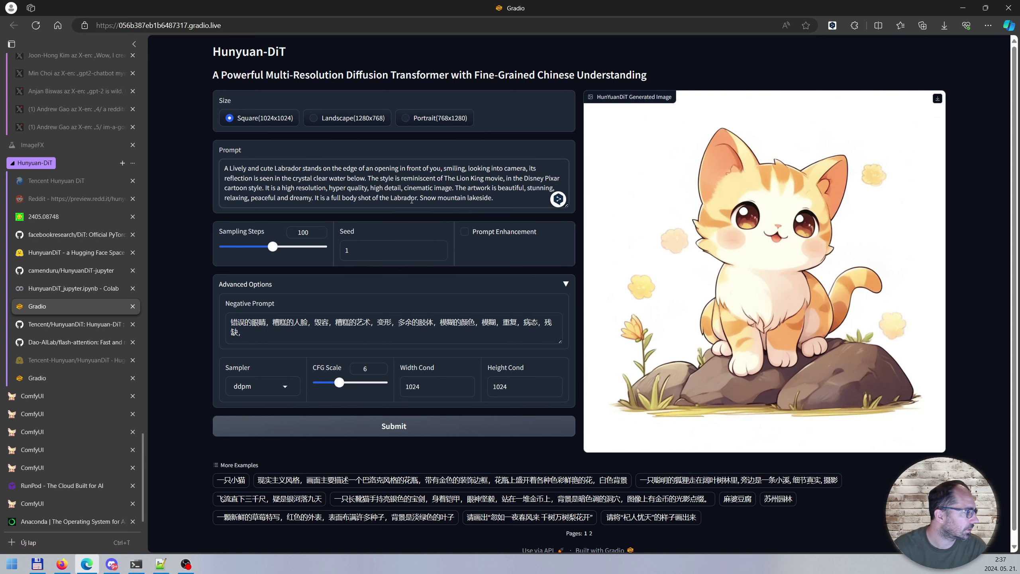
pyautogui.click(420, 430)
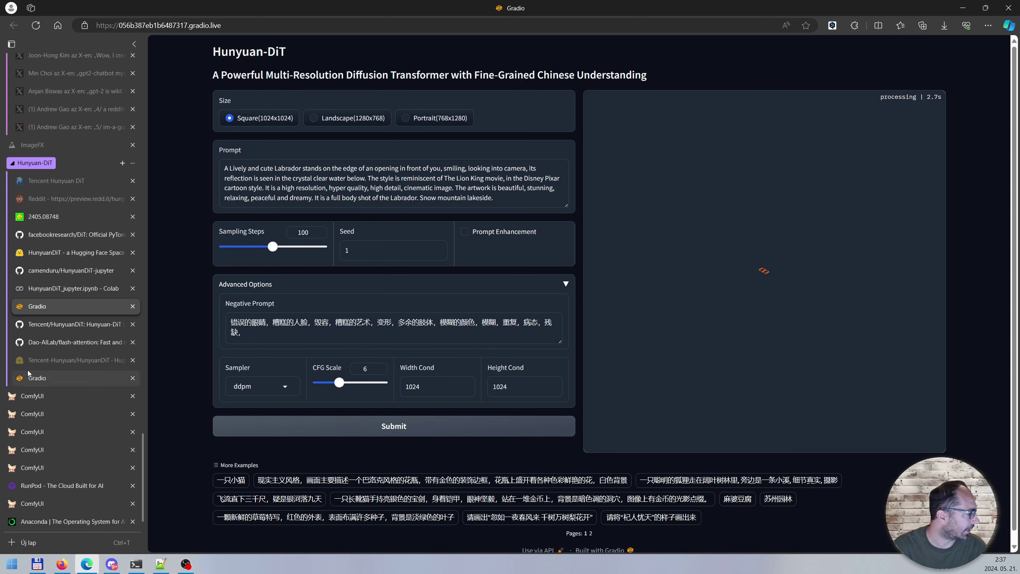
# Step: Check the image generation log in the Colab notebook and view the runtime's system RAM, GPU RAM and disk usage
pyautogui.click(50, 291)
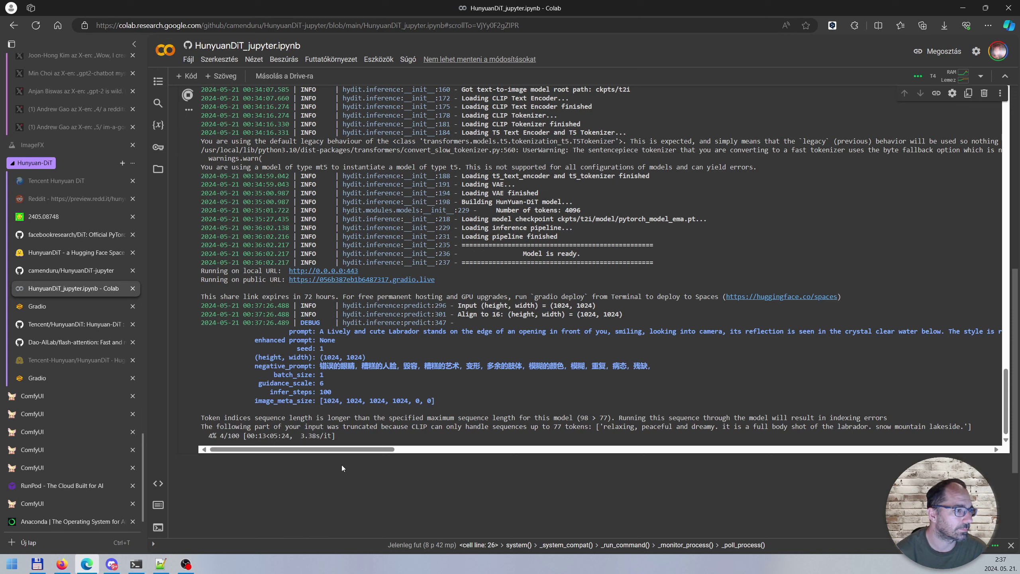
pyautogui.click(959, 76)
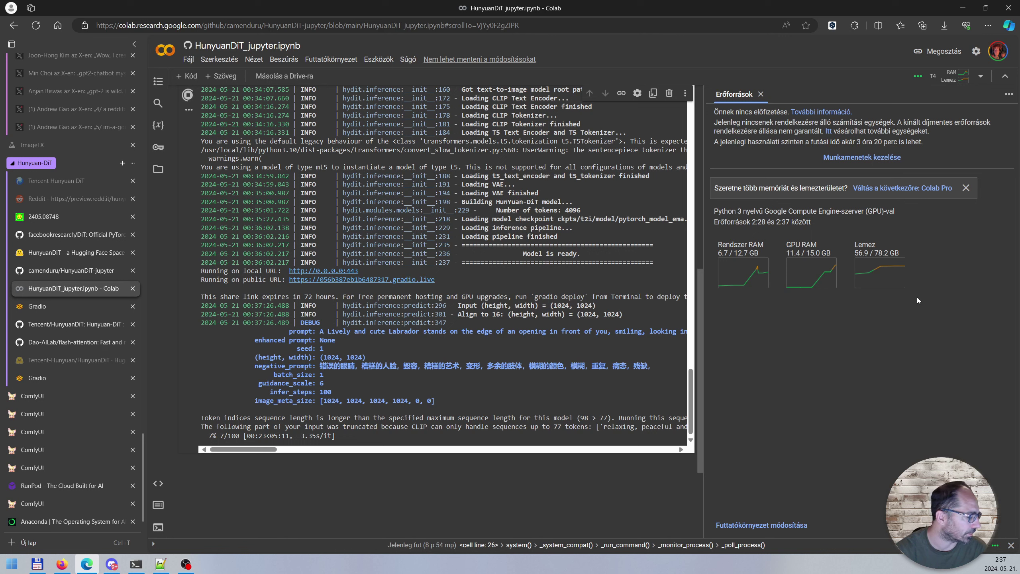
pyautogui.click(957, 76)
# Step: View the HunyuanDiT Hugging Face Space, the running Gradio job and the Tencent/HunyuanDiT repository, and return to the Colab generation log
pyautogui.click(70, 252)
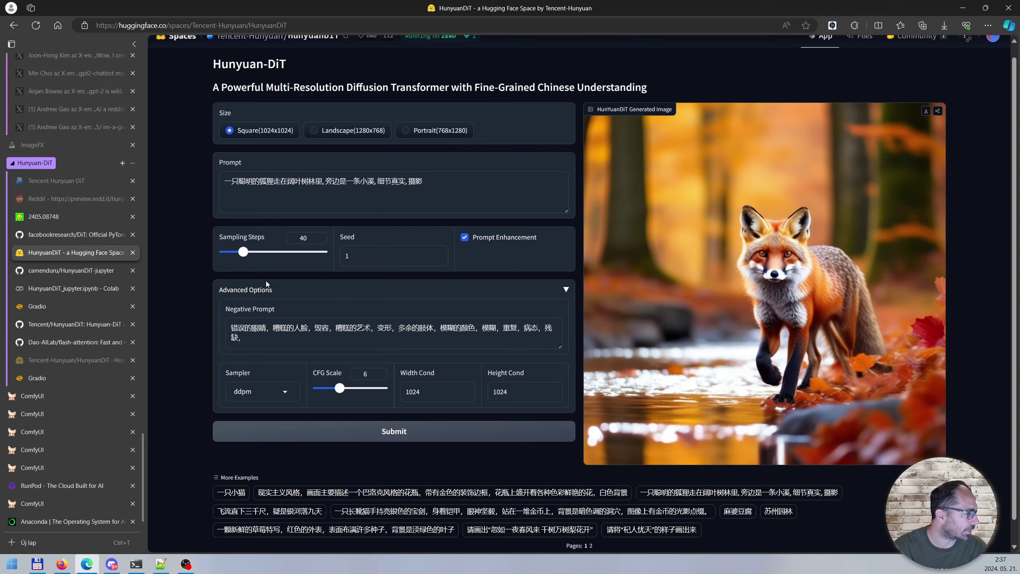
pyautogui.scroll(1, 690, 237)
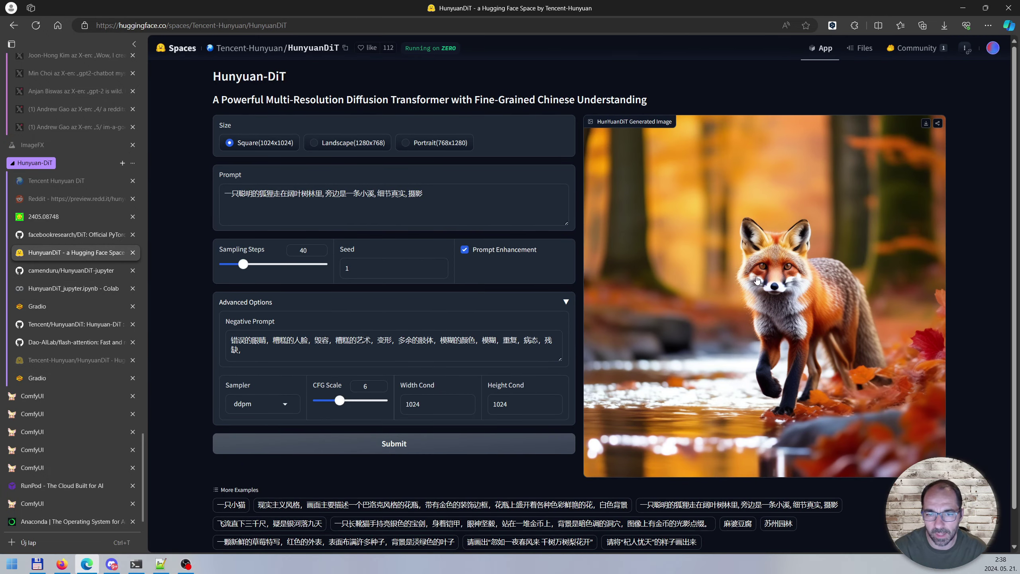
pyautogui.click(45, 307)
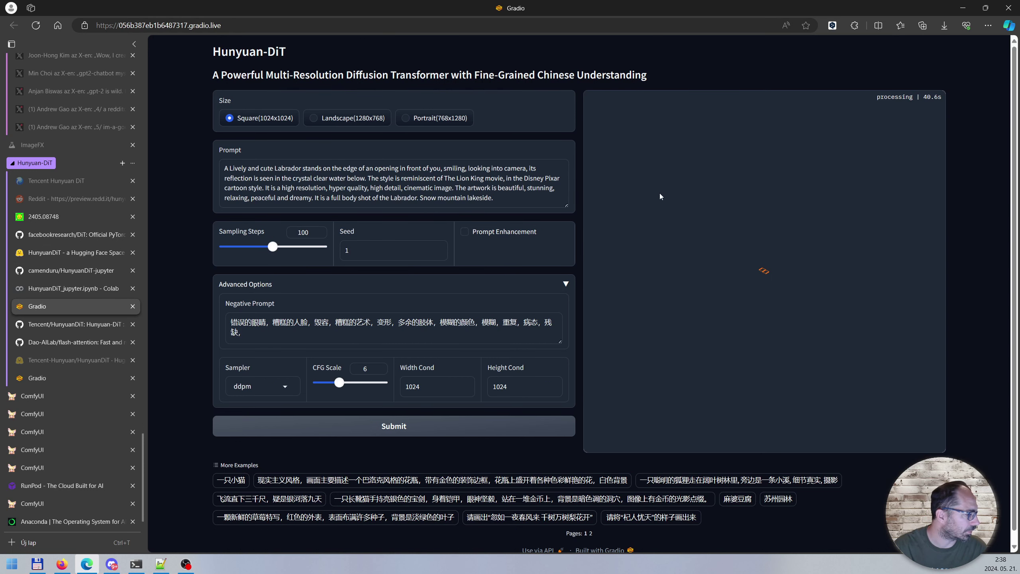
pyautogui.click(46, 325)
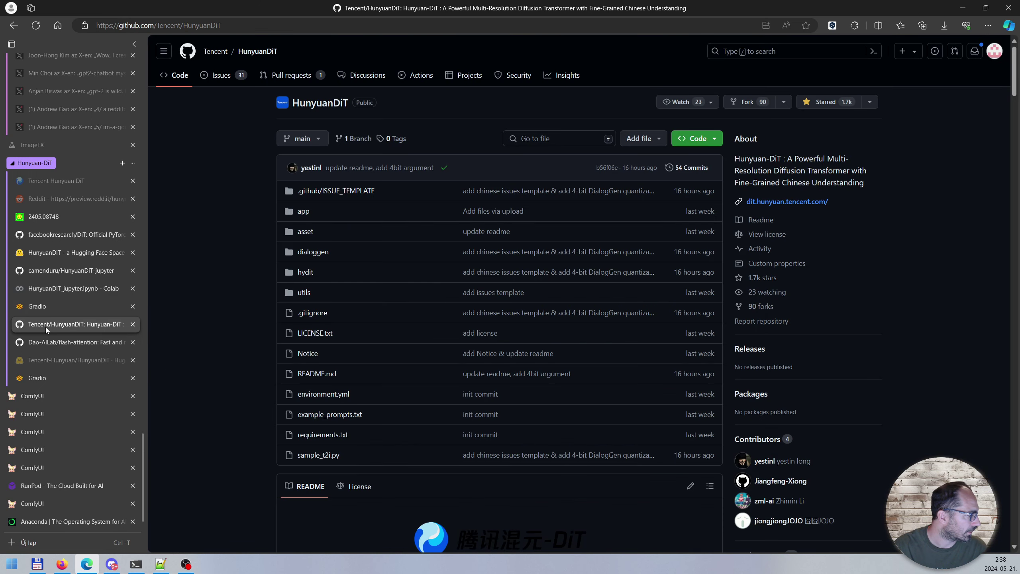
pyautogui.click(50, 295)
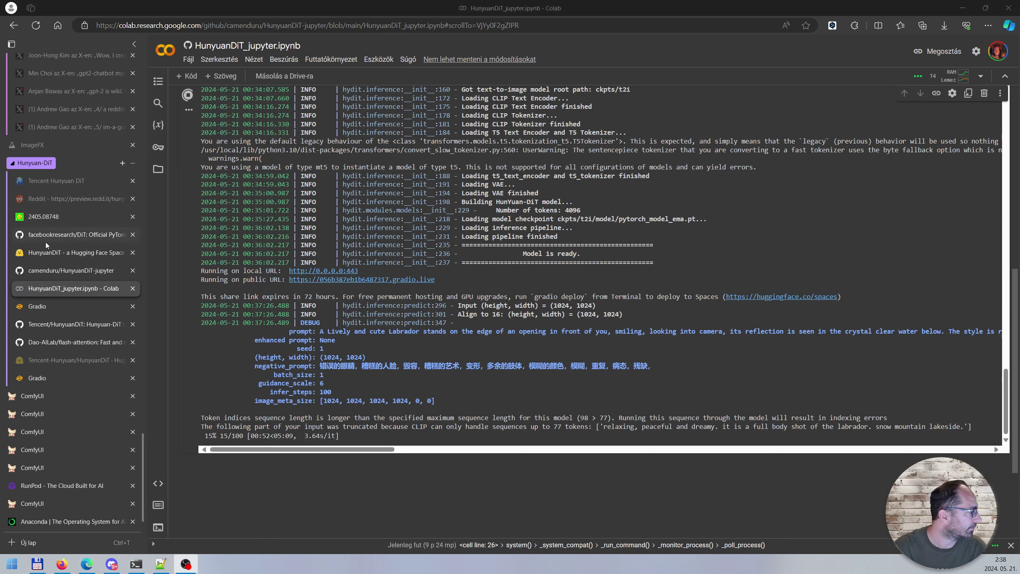
# Step: View the Tencent/HunyuanDiT repository, followed by the Anaconda, Python Releases for Windows and Git download pages
pyautogui.click(53, 325)
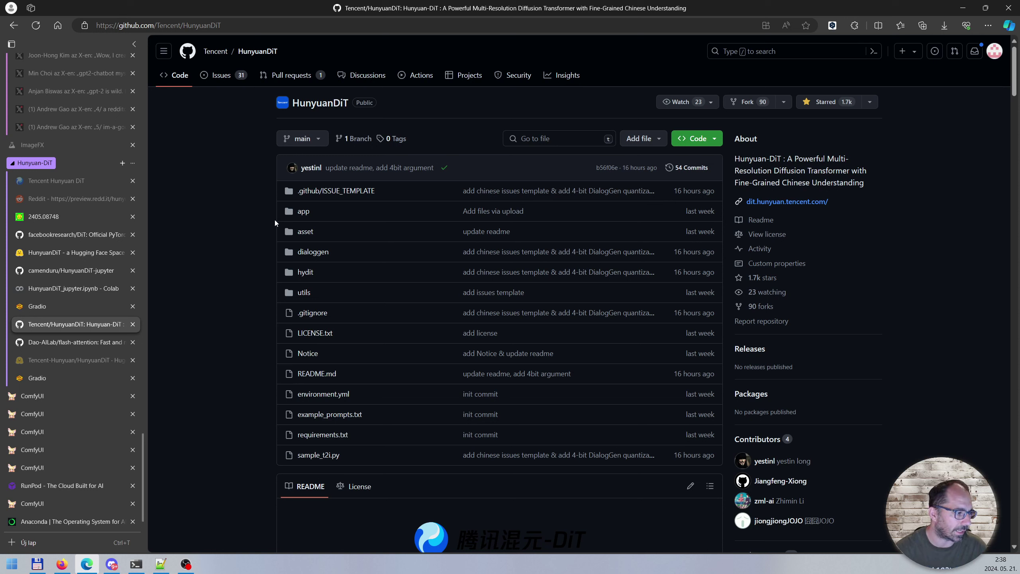
pyautogui.scroll(-1, 79, 396)
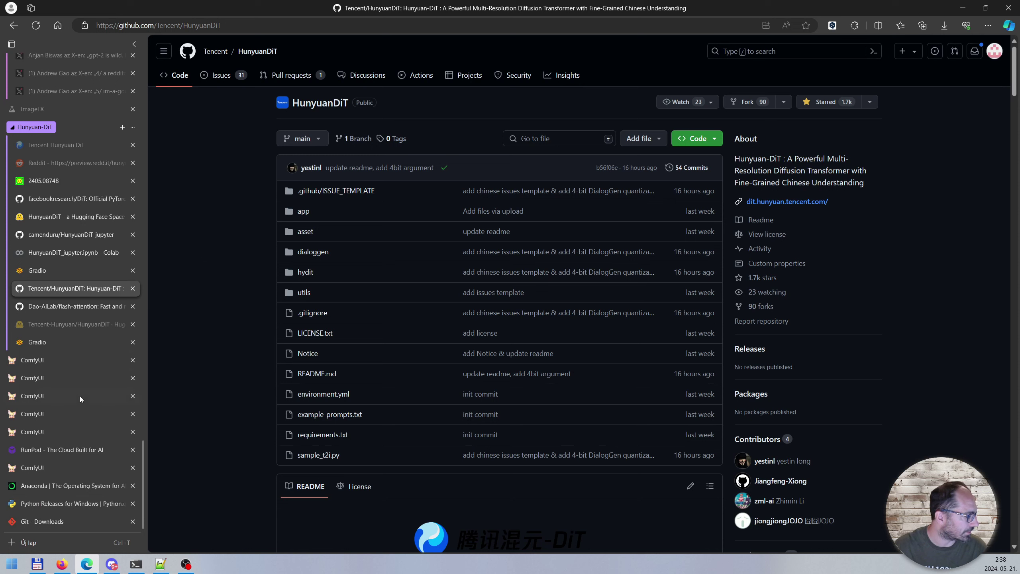
pyautogui.moveTo(78, 414)
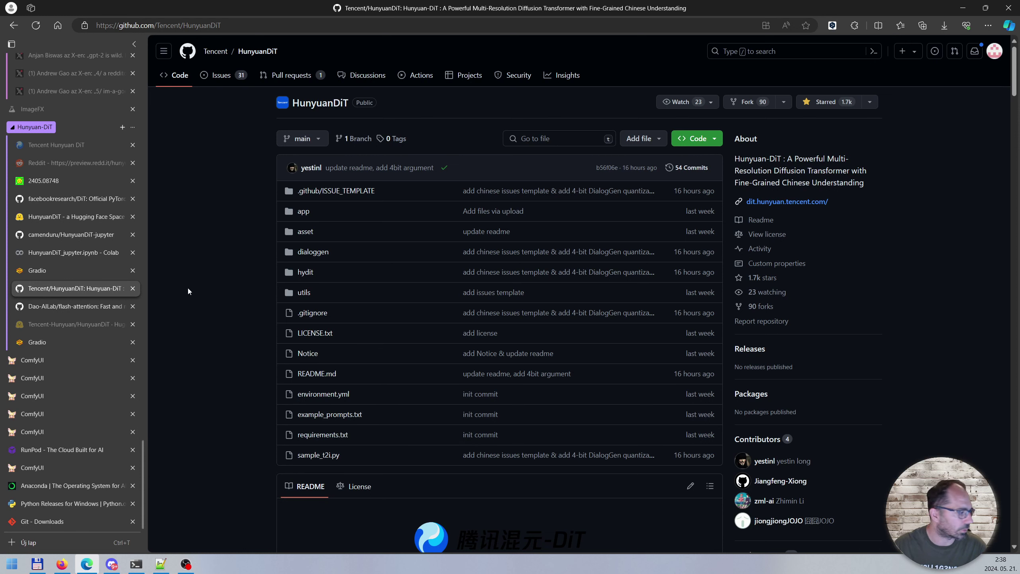
pyautogui.click(84, 482)
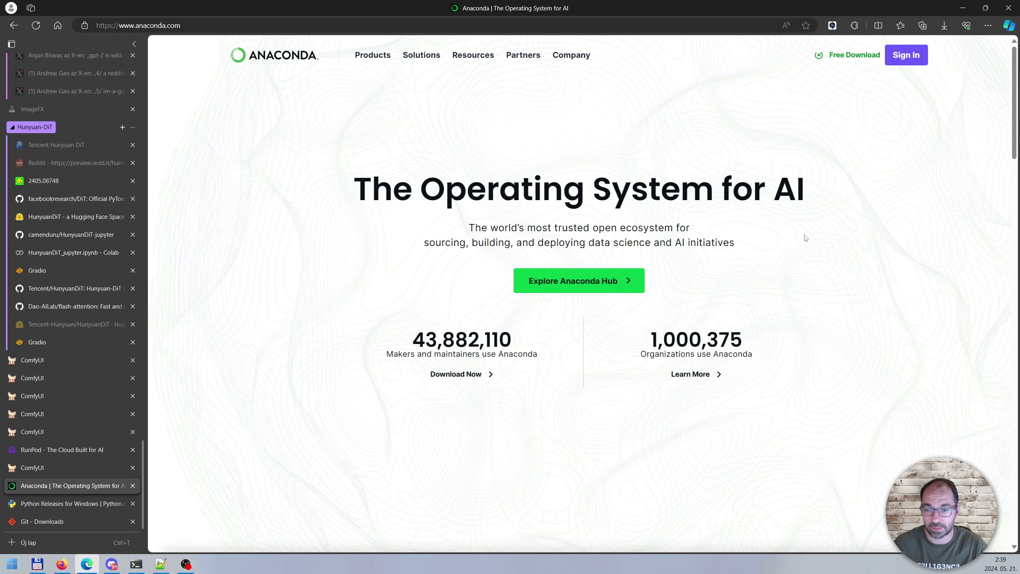
pyautogui.click(30, 504)
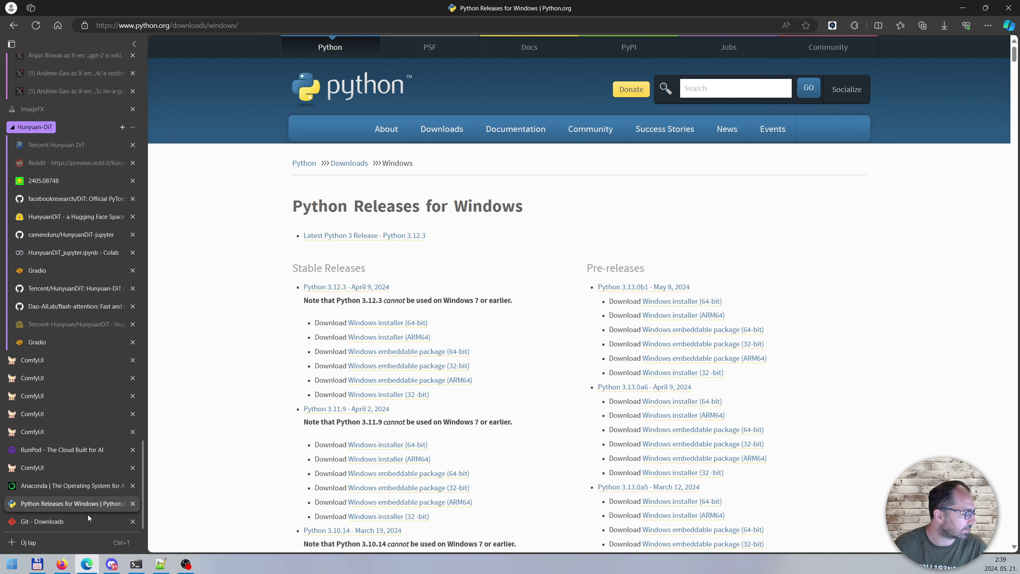
pyautogui.click(49, 522)
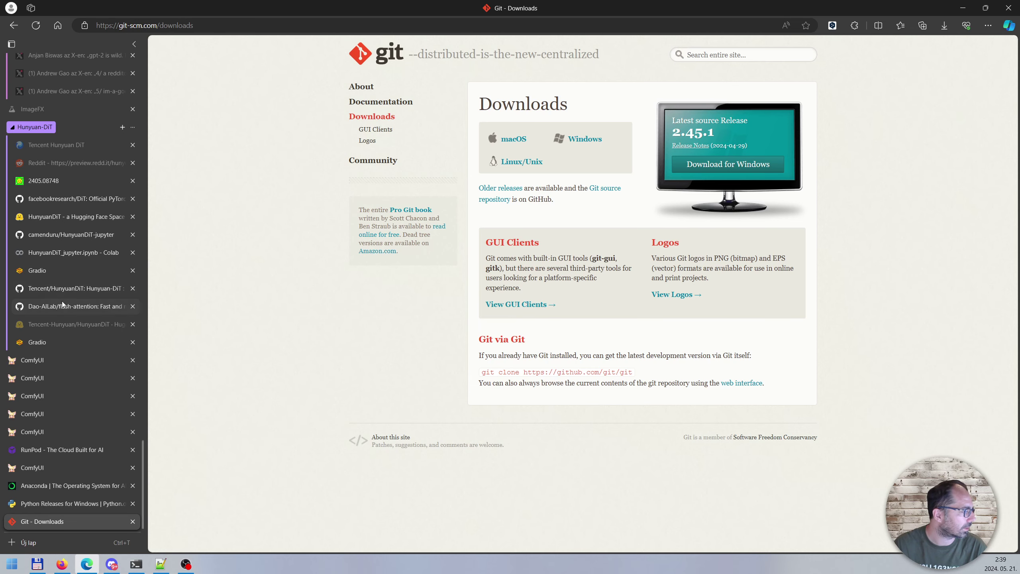
# Step: Return to the Tencent/HunyuanDiT repository and read the README's Open-source Plan, including the coming versions and the Gradio web demo entry
pyautogui.click(54, 289)
pyautogui.scroll(-5, 563, 242)
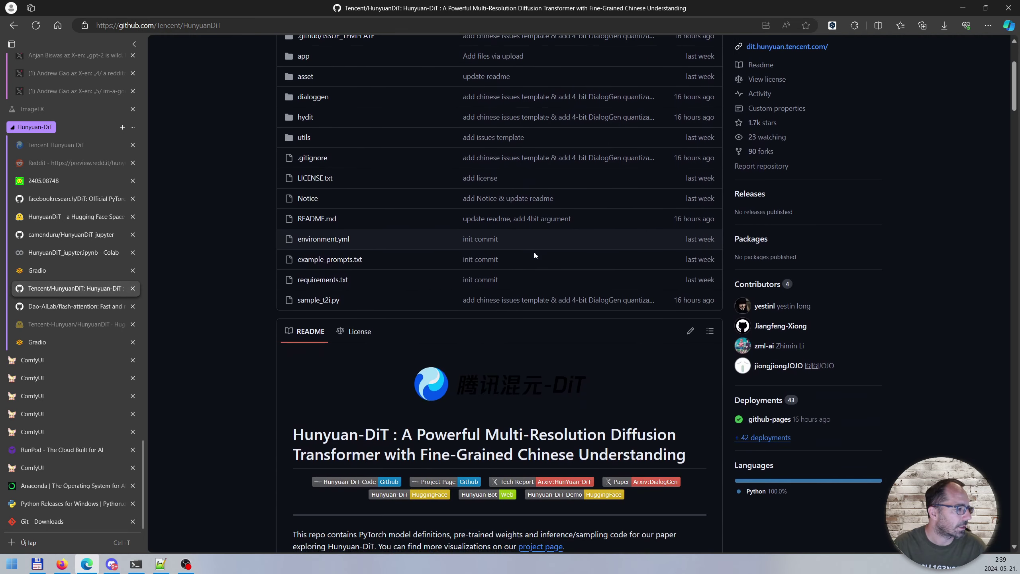
pyautogui.scroll(-15, 534, 252)
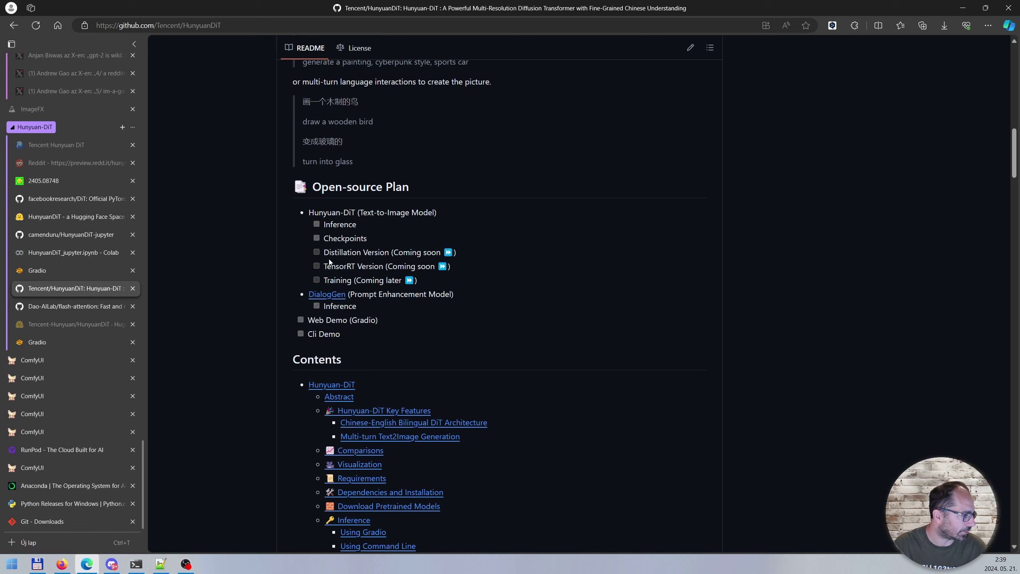
pyautogui.moveTo(429, 283); pyautogui.dragTo(318, 249)
pyautogui.click(388, 298)
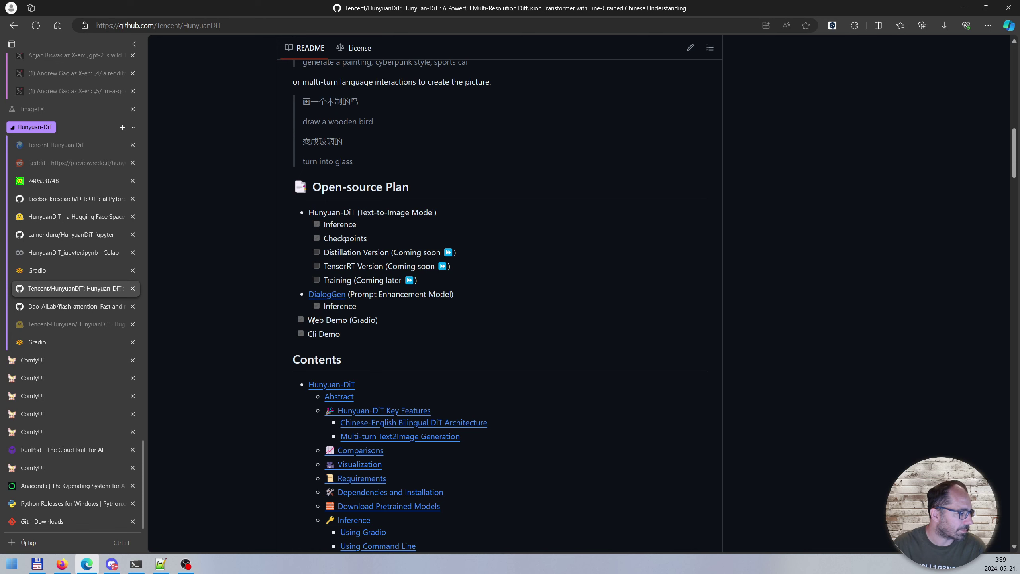
pyautogui.moveTo(306, 321); pyautogui.dragTo(380, 324)
pyautogui.click(418, 323)
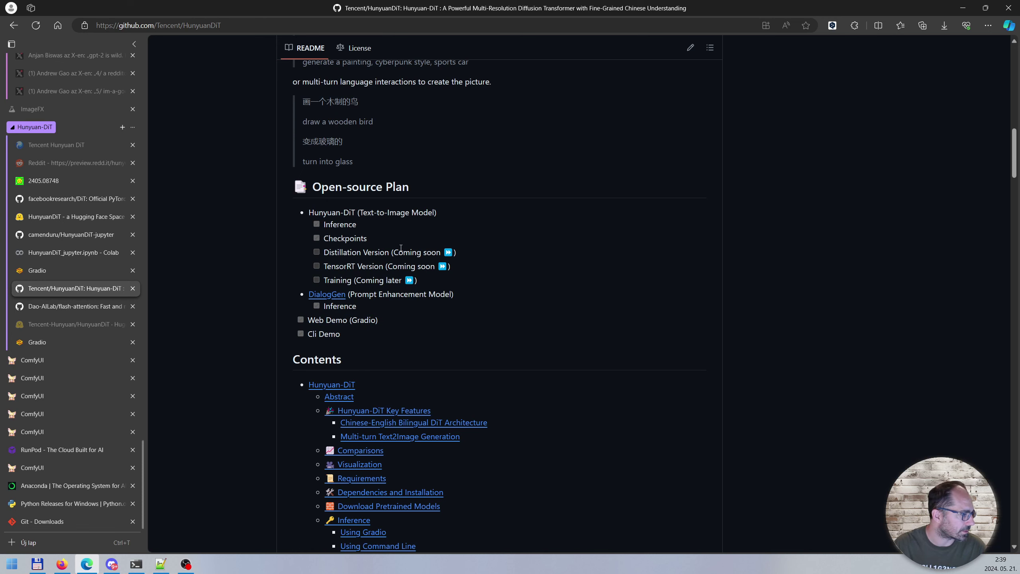
pyautogui.scroll(-5, 488, 273)
pyautogui.scroll(7, 464, 260)
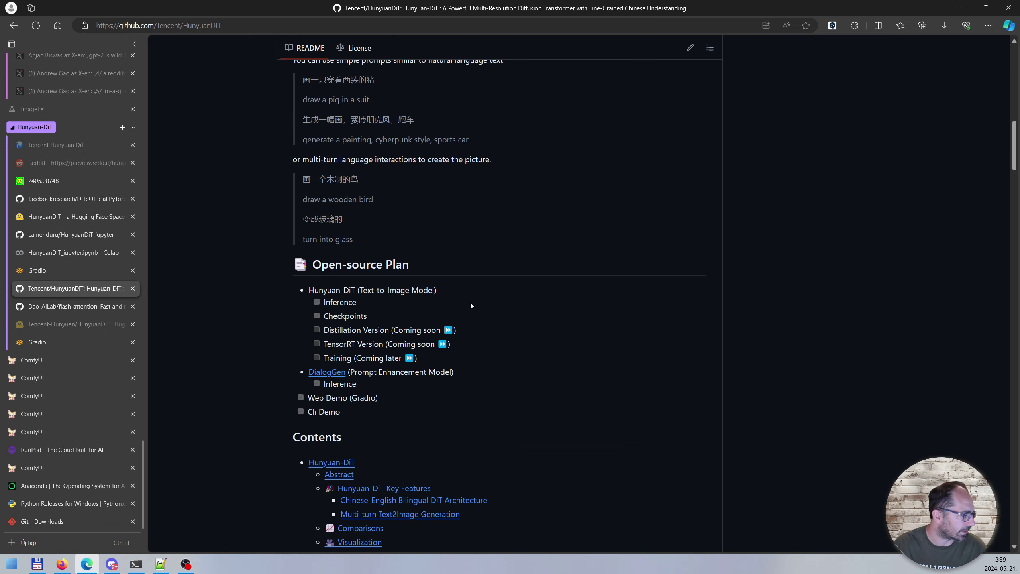
pyautogui.scroll(-5, 470, 299)
pyautogui.scroll(-18, 478, 223)
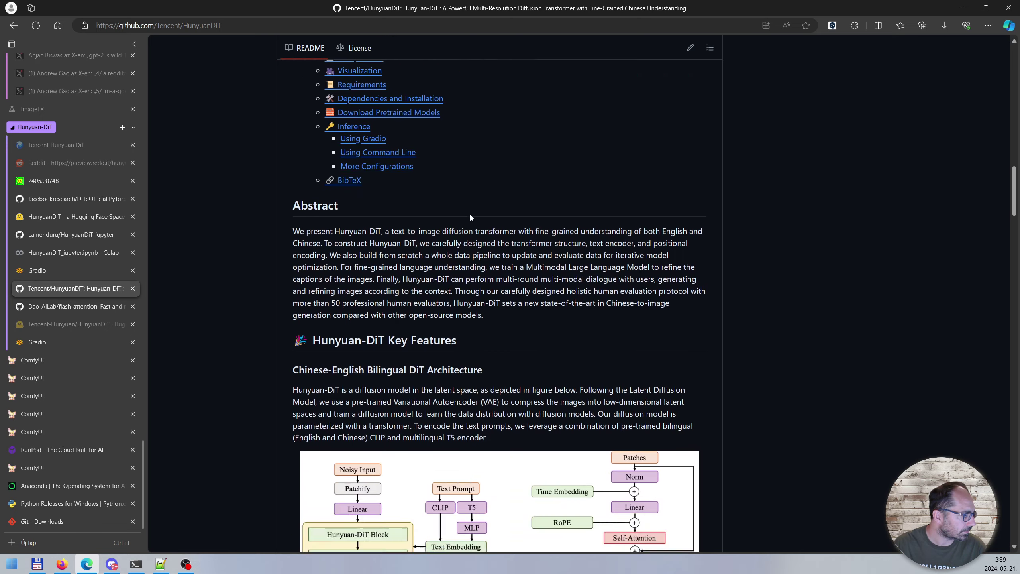
# Step: Examine the README's model comparison table, visualization samples, GPU memory requirements and installation commands
pyautogui.scroll(-2, 458, 207)
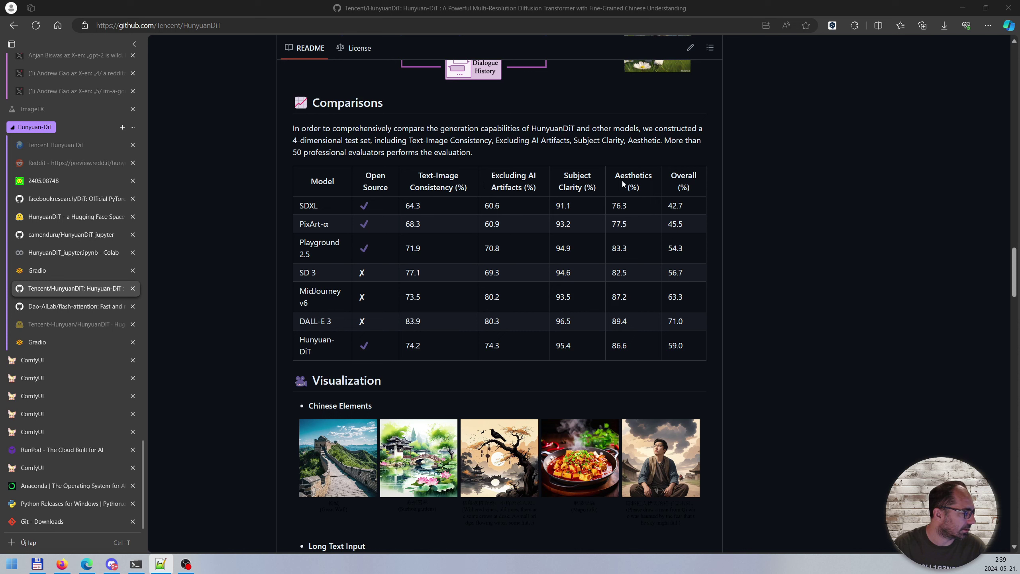
pyautogui.click(303, 212)
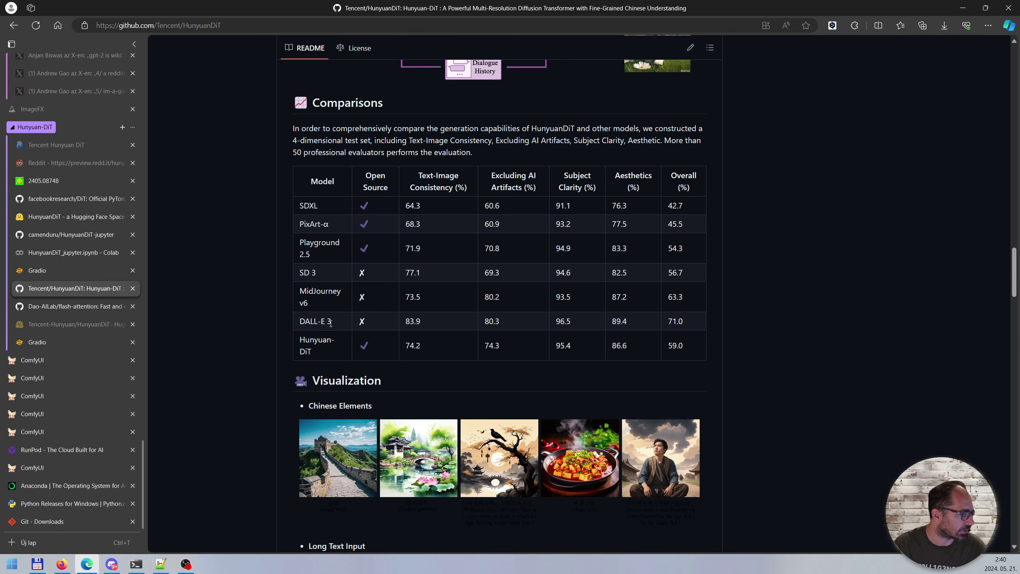
pyautogui.scroll(-10, 775, 283)
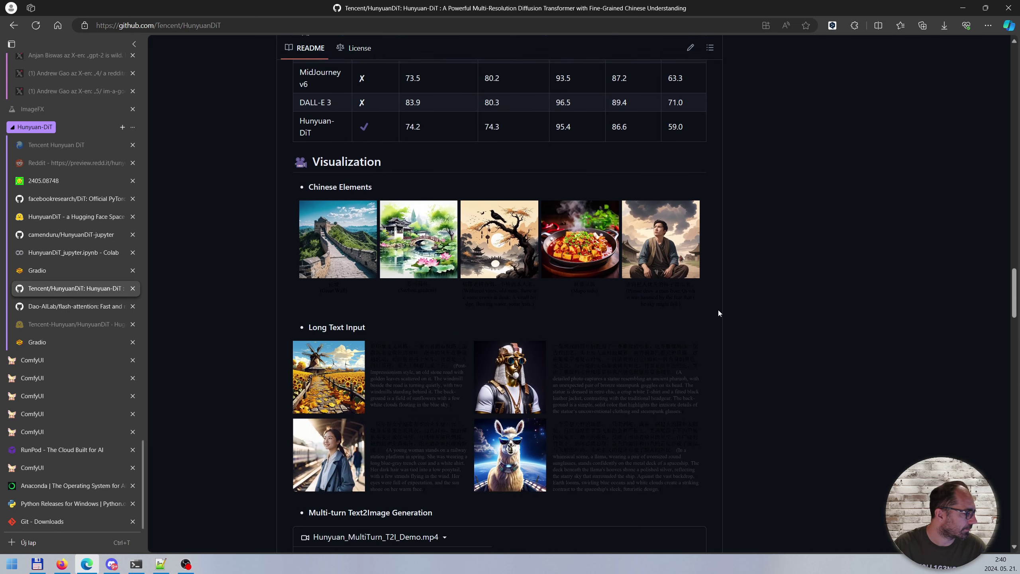
pyautogui.scroll(-10, 469, 249)
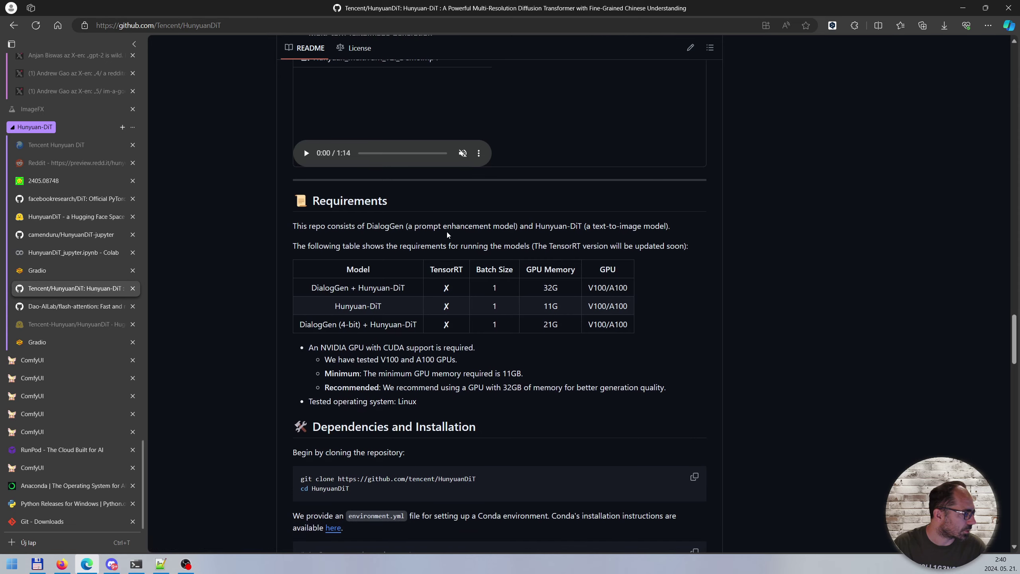
pyautogui.scroll(5, 437, 257)
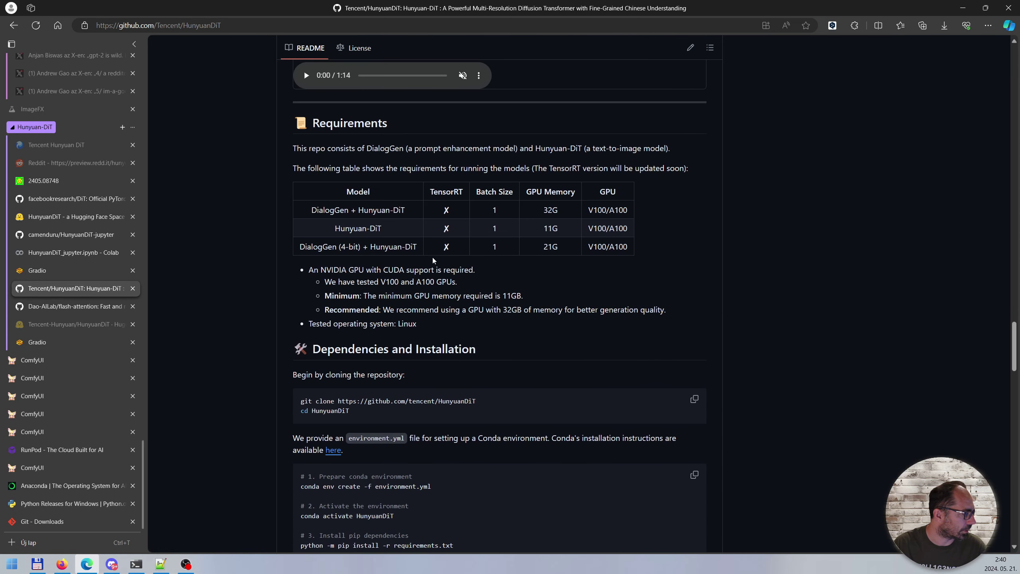
pyautogui.scroll(-2, 425, 253)
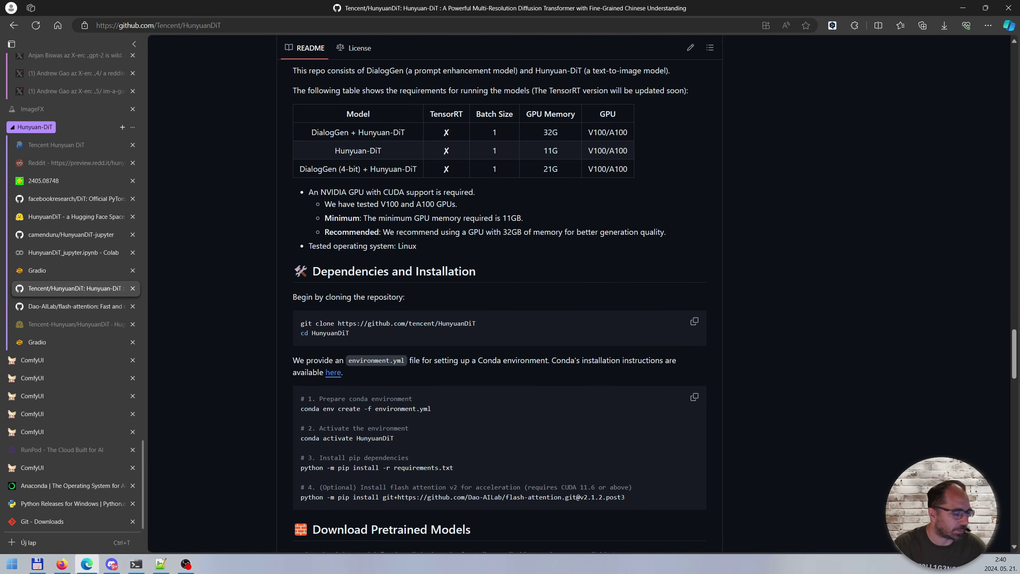
# Step: Switch to Total Commander, open the bemutato217-hunyuandit folder, activate the d:\AI folder pane and maximize the window
pyautogui.hotkey('alt', 'Tab')
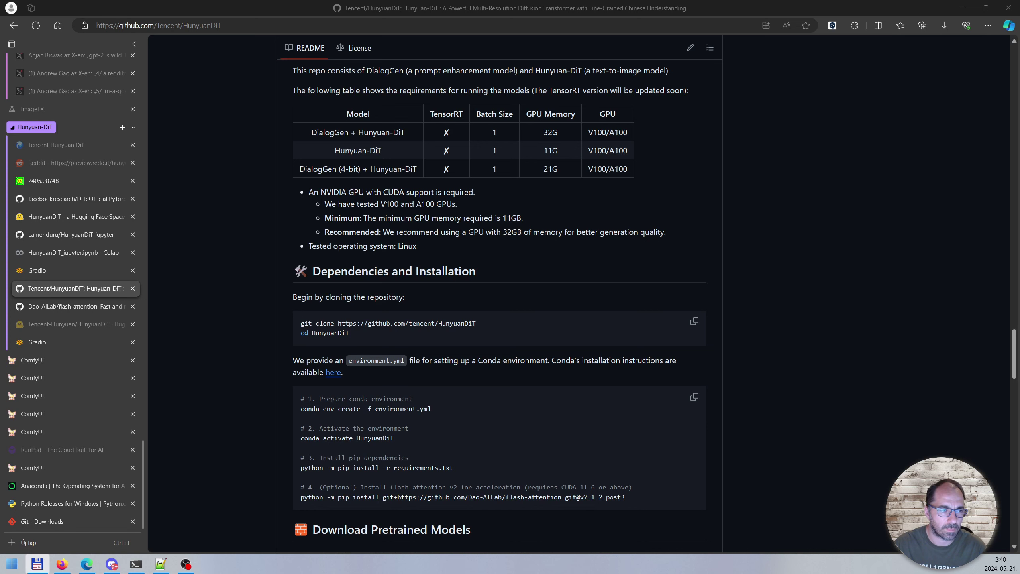
pyautogui.hotkey('alt', 'Tab')
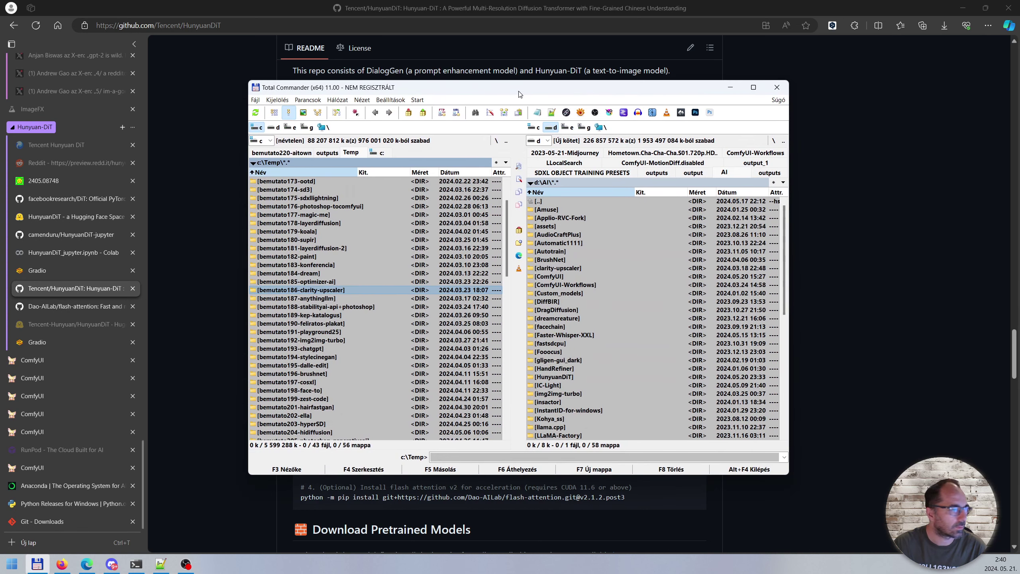
pyautogui.scroll(-2, 325, 388)
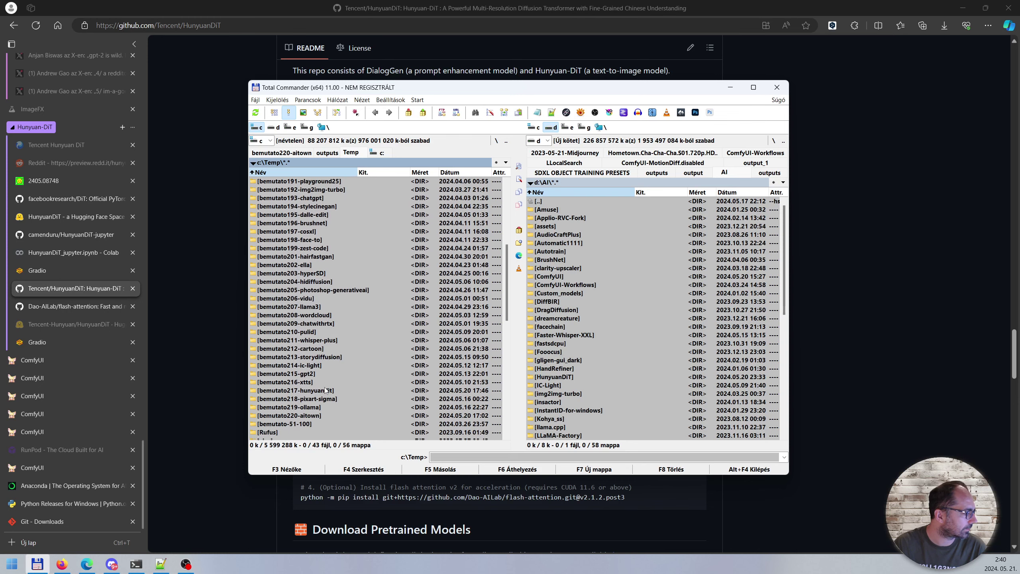
pyautogui.doubleClick(327, 365)
pyautogui.click(602, 256)
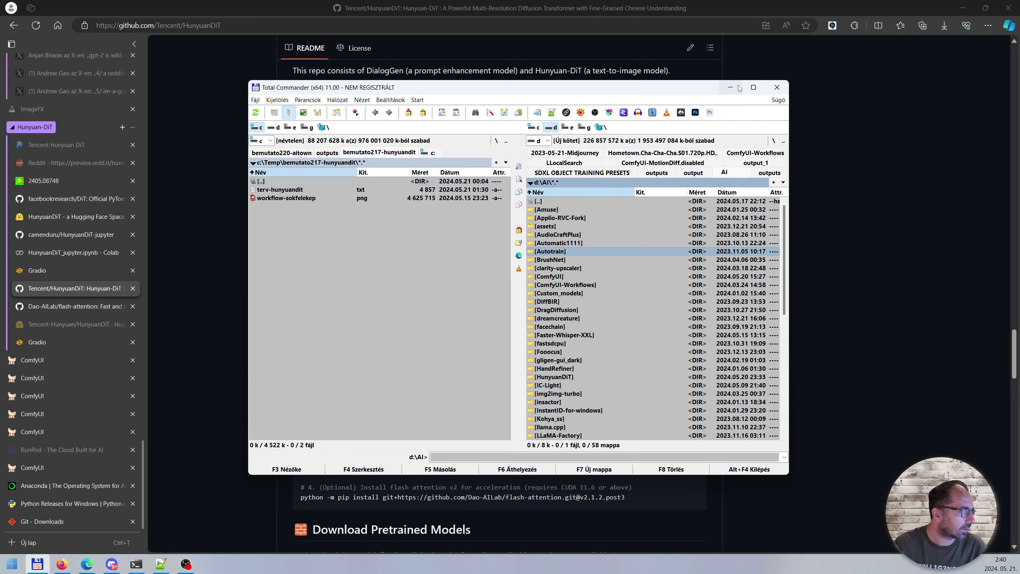
pyautogui.click(754, 88)
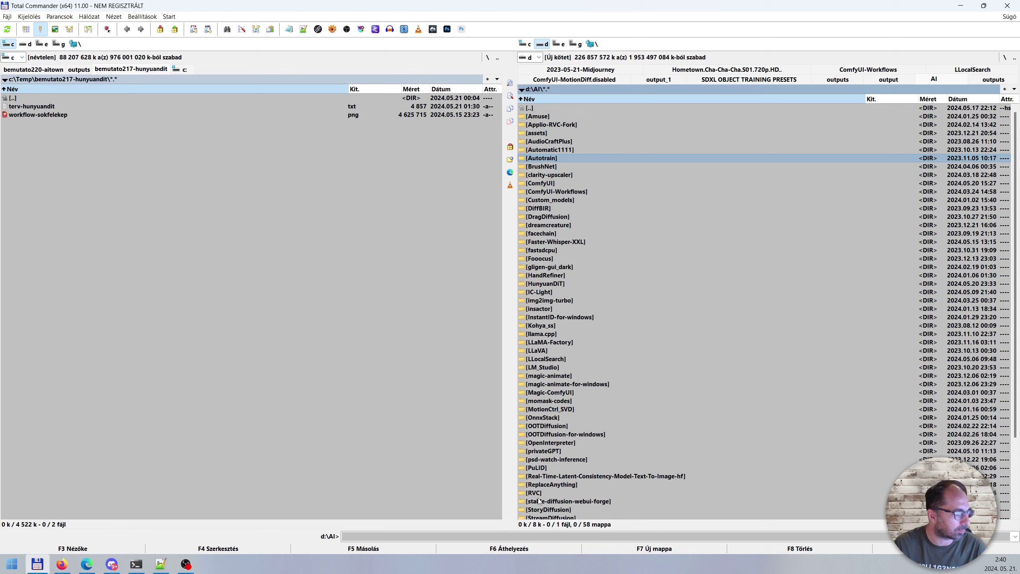
# Step: Open a command prompt in the d:\AI folder and reposition its window
pyautogui.click(561, 536)
pyautogui.write('cmd')
pyautogui.press('Return')
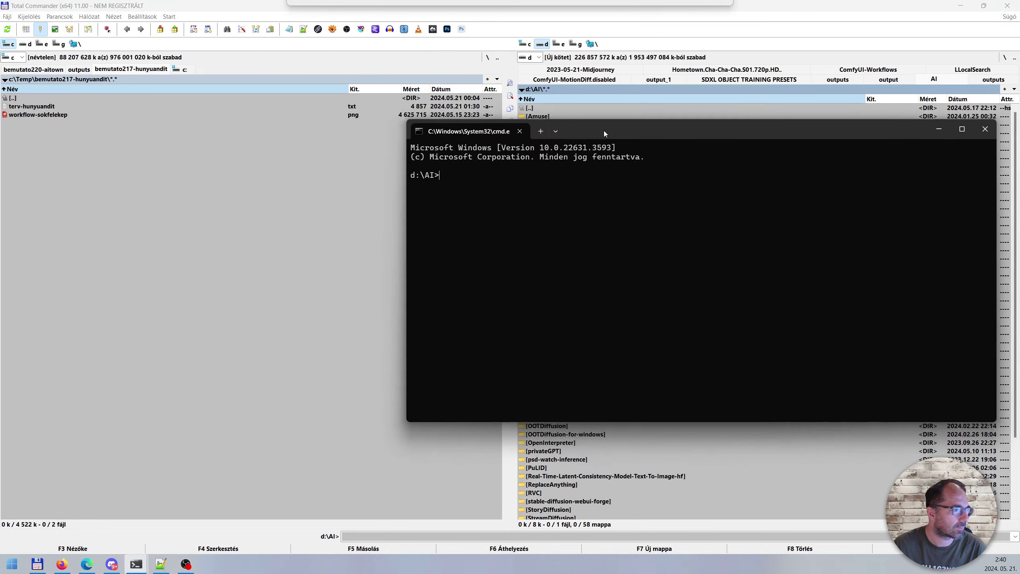
pyautogui.moveTo(603, 130); pyautogui.dragTo(435, 67)
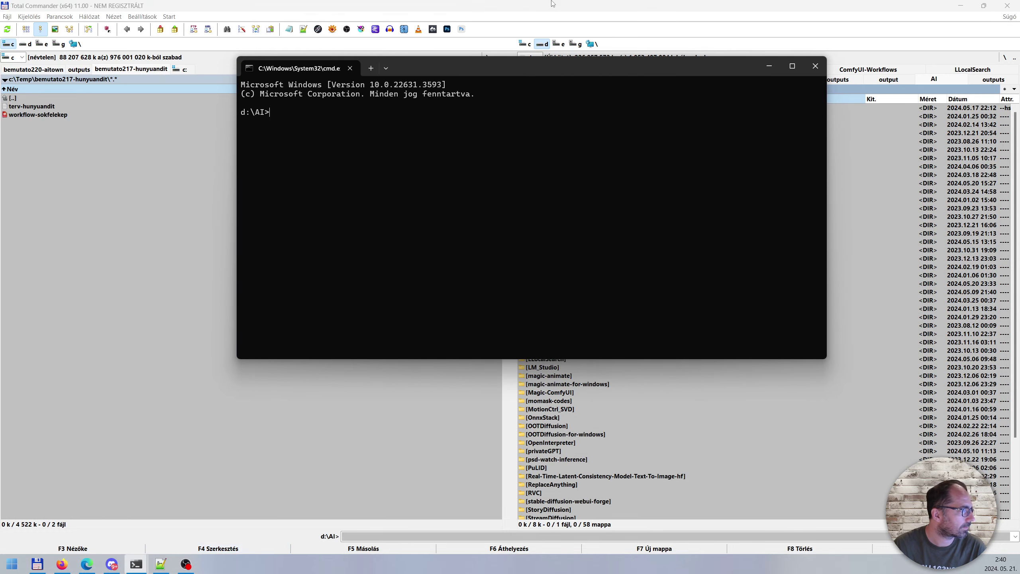
# Step: Return to the HunyuanDiT repository in the browser, highlight the README's git clone command and copy the repository's HTTPS clone URL
pyautogui.click(87, 564)
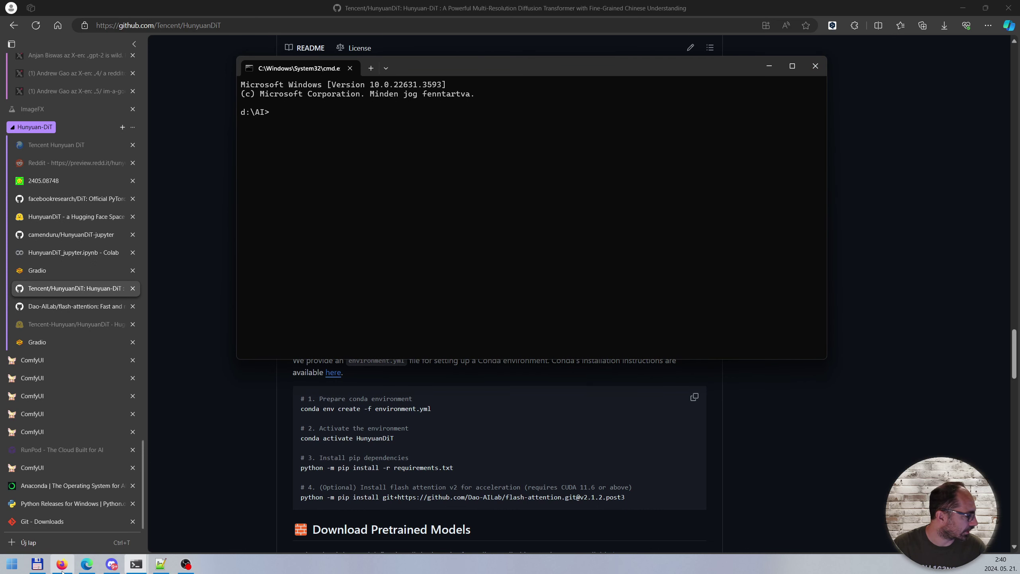
pyautogui.click(345, 405)
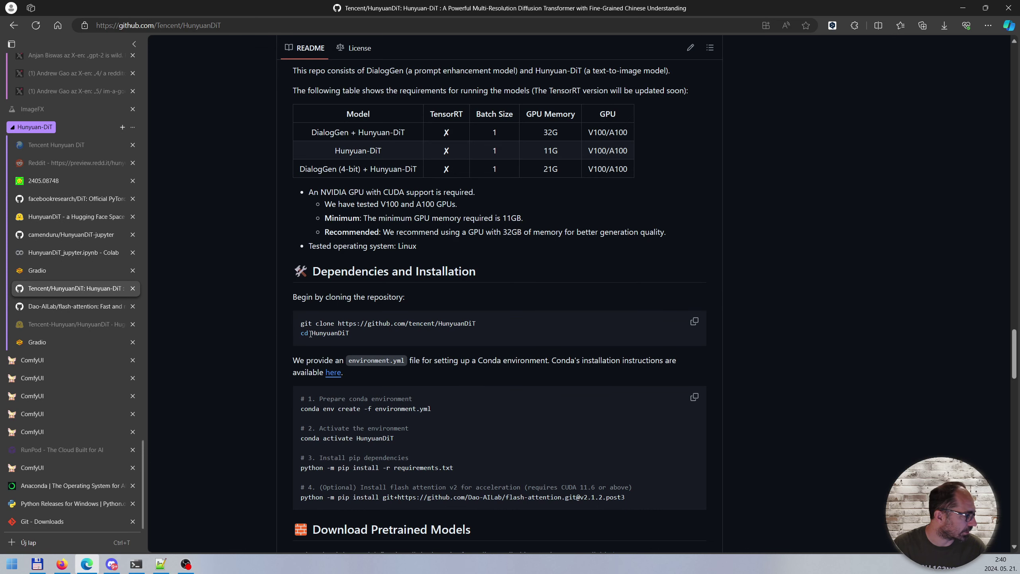
pyautogui.moveTo(301, 323); pyautogui.dragTo(485, 324)
pyautogui.click(484, 323)
pyautogui.scroll(10, 657, 322)
pyautogui.scroll(20, 657, 322)
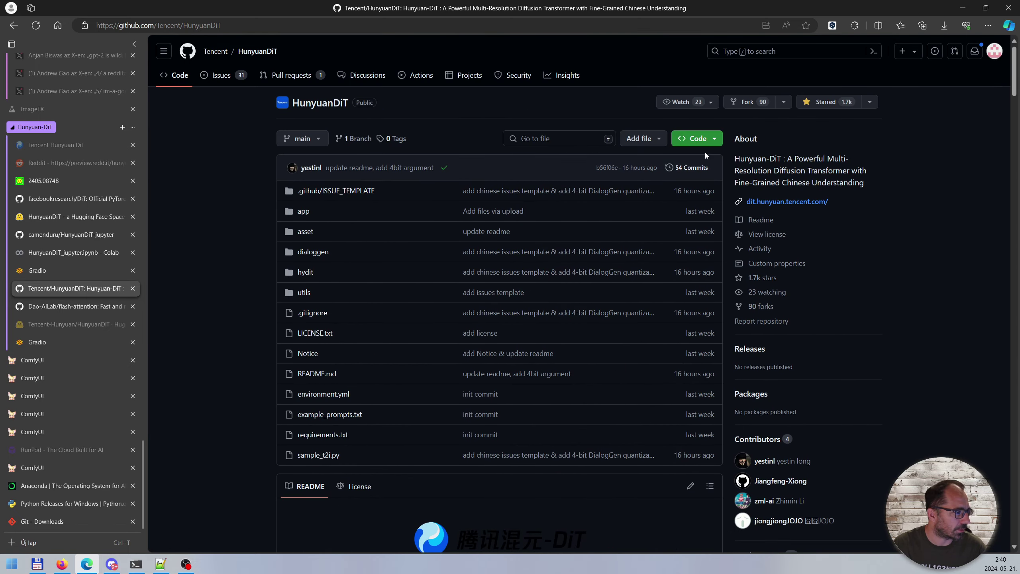
pyautogui.click(697, 138)
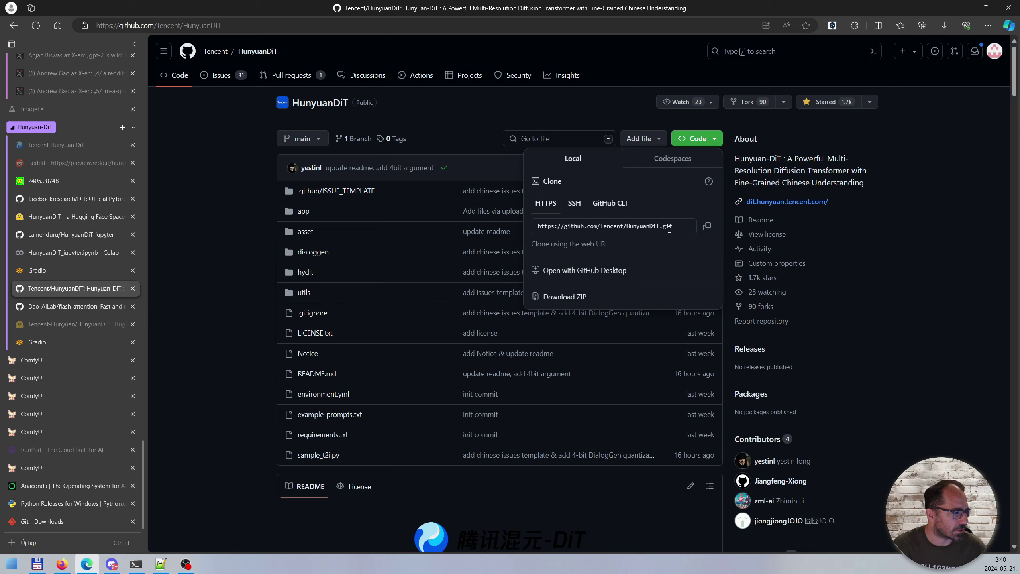
pyautogui.click(707, 227)
pyautogui.click(233, 350)
pyautogui.scroll(-5, 229, 349)
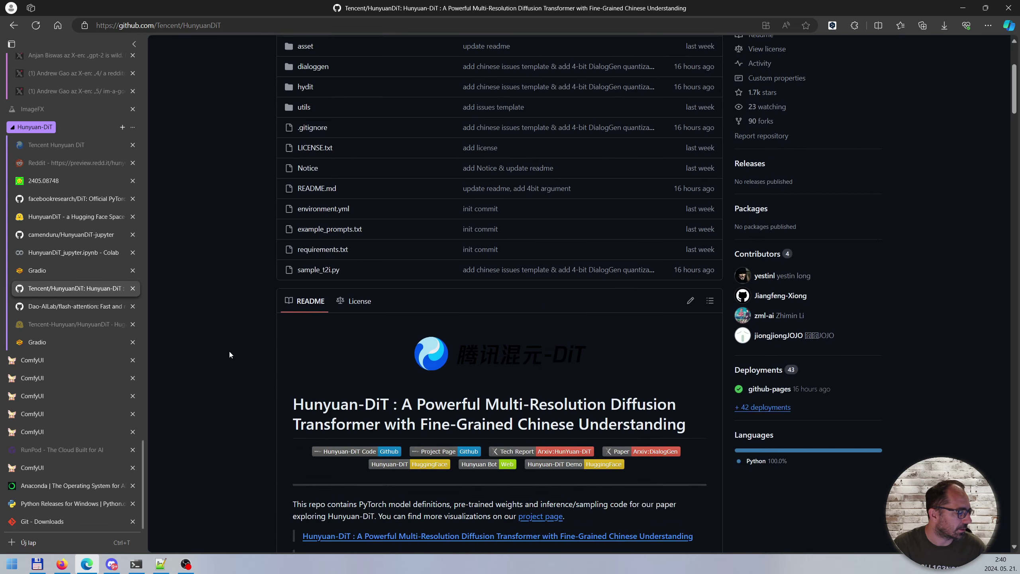
pyautogui.scroll(-20, 230, 353)
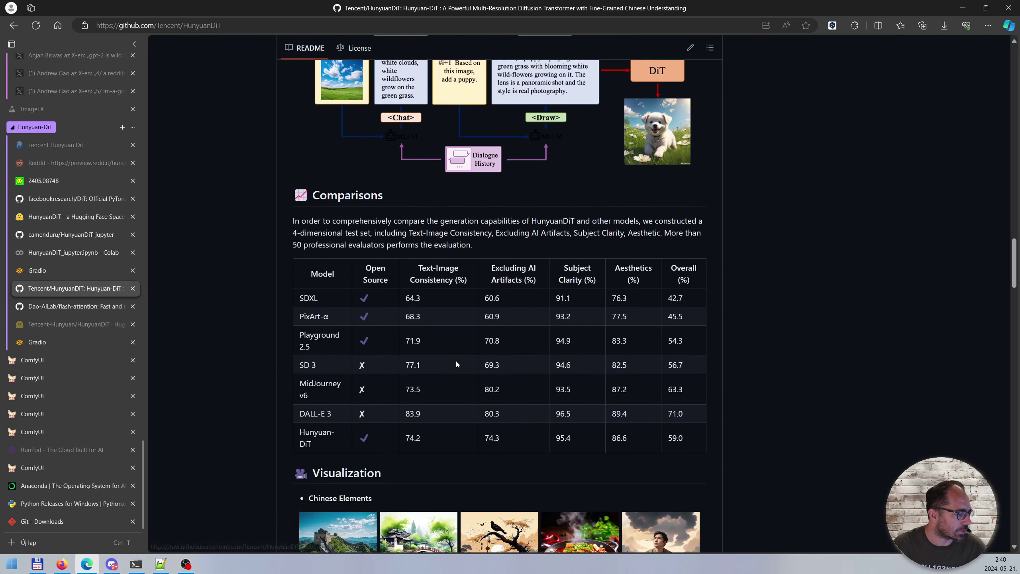
pyautogui.scroll(-15, 456, 364)
pyautogui.scroll(5, 525, 394)
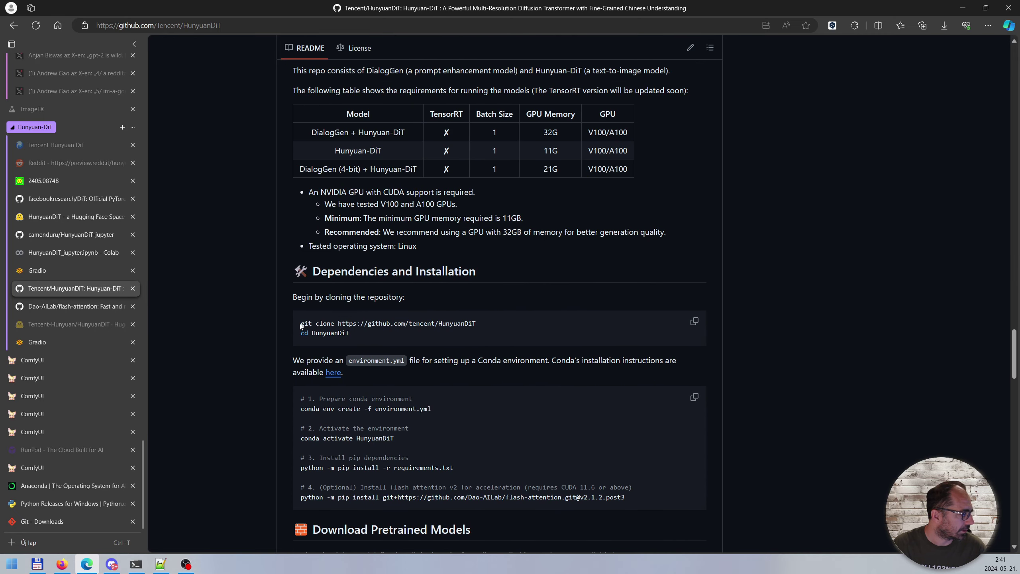
pyautogui.moveTo(300, 324); pyautogui.dragTo(477, 322)
pyautogui.moveTo(146, 571)
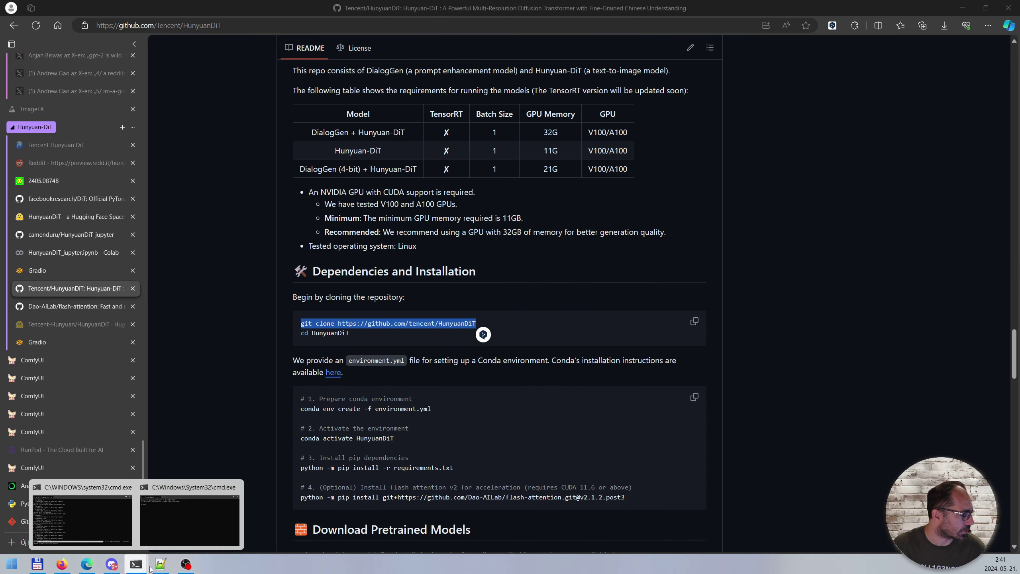
pyautogui.click(175, 540)
pyautogui.hotkey('ctrl', 'v')
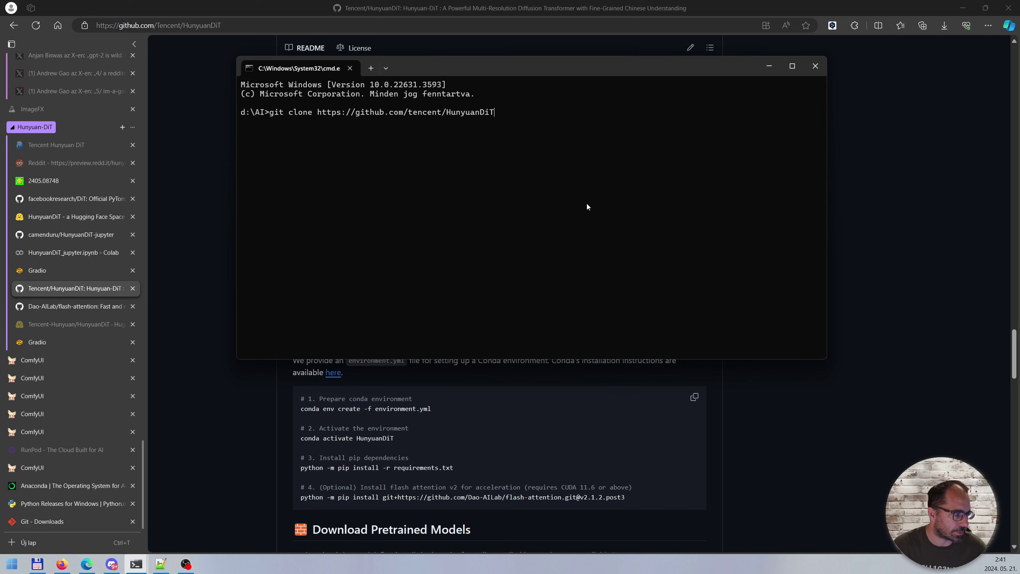
# Step: Clear the pasted git clone command from the d:\AI command prompt without running it
pyautogui.press('BackSpace')
pyautogui.press('BackSpace')
pyautogui.press('BackSpace')
pyautogui.press('BackSpace')
pyautogui.press('BackSpace')
pyautogui.press('BackSpace')
pyautogui.press('BackSpace')
pyautogui.press('BackSpace')
pyautogui.press('BackSpace')
pyautogui.press('BackSpace')
pyautogui.press('BackSpace')
pyautogui.press('BackSpace')
pyautogui.press('BackSpace')
pyautogui.press('BackSpace')
pyautogui.press('BackSpace')
pyautogui.press('BackSpace')
pyautogui.press('BackSpace')
pyautogui.press('BackSpace')
pyautogui.press('BackSpace')
pyautogui.press('BackSpace')
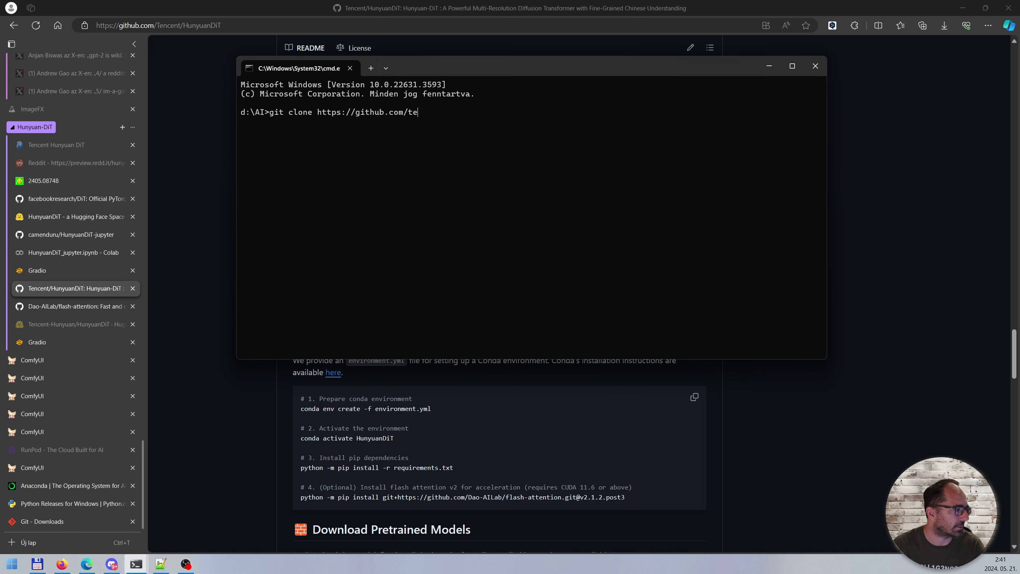
pyautogui.press('BackSpace')
pyautogui.press('BackSpace')
pyautogui.press('BackSpace')
pyautogui.press('BackSpace')
pyautogui.press('BackSpace')
pyautogui.press('BackSpace')
pyautogui.press('BackSpace')
pyautogui.press('BackSpace')
pyautogui.press('BackSpace')
pyautogui.press('BackSpace')
pyautogui.press('BackSpace')
pyautogui.press('BackSpace')
pyautogui.press('BackSpace')
pyautogui.press('BackSpace')
pyautogui.press('BackSpace')
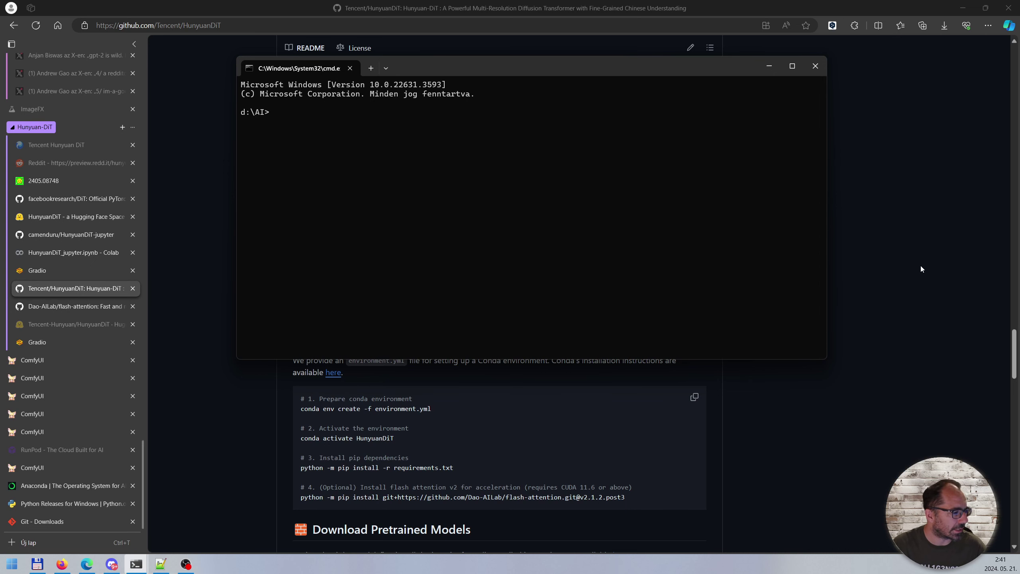
# Step: Copy "cd HunyuanDiT" from the README's installation section and run it at the d:\AI command prompt
pyautogui.click(922, 268)
pyautogui.moveTo(299, 336); pyautogui.dragTo(350, 334)
pyautogui.hotkey('ctrl', 'c')
pyautogui.hotkey('alt', 'Tab')
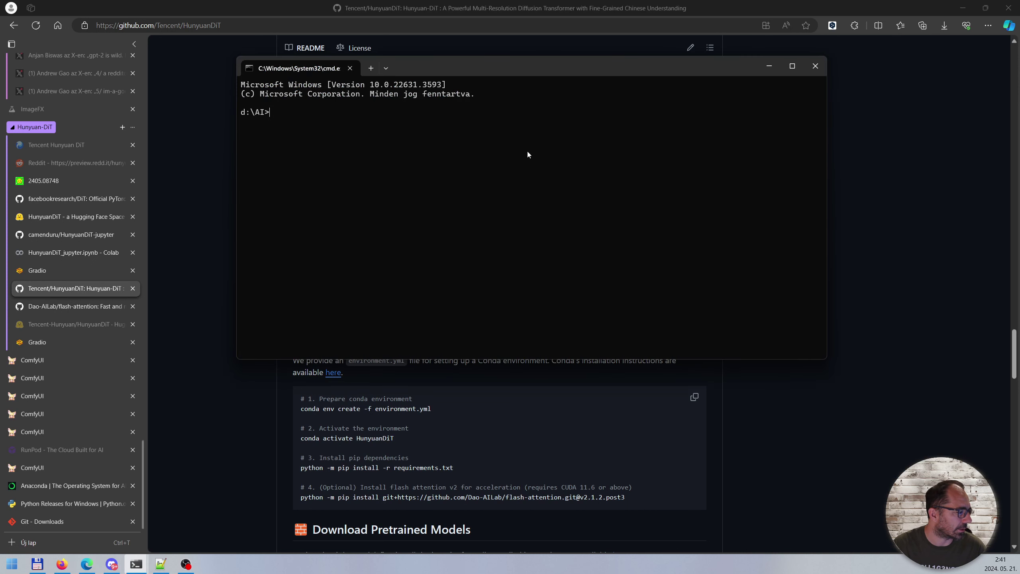
pyautogui.hotkey('ctrl', 'v')
pyautogui.press('Return')
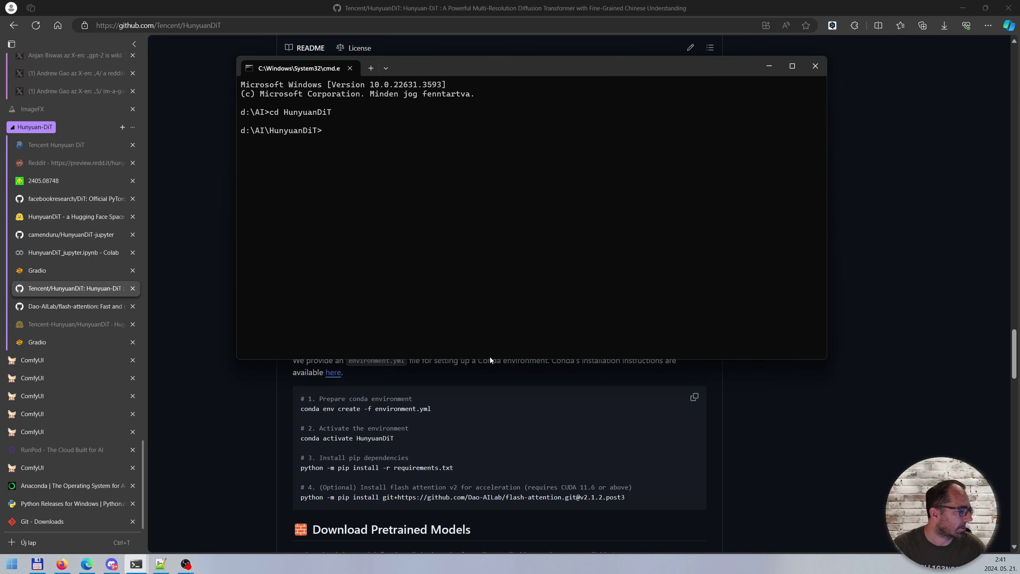
# Step: Return to the README in the browser and highlight the "conda env create -f environment.yml" command
pyautogui.hotkey('alt', 'Tab')
pyautogui.click(376, 383)
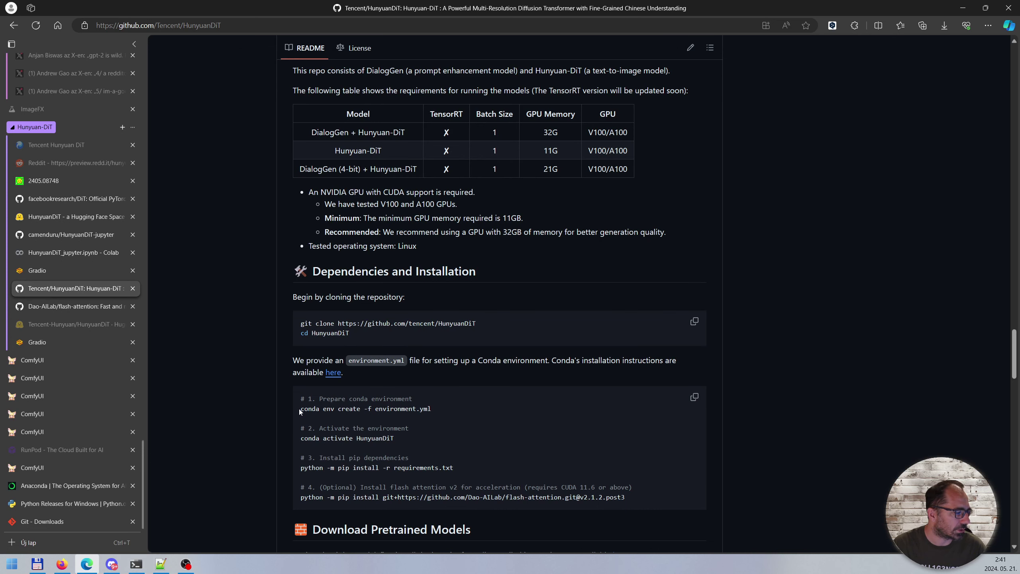
pyautogui.moveTo(299, 409); pyautogui.dragTo(422, 413)
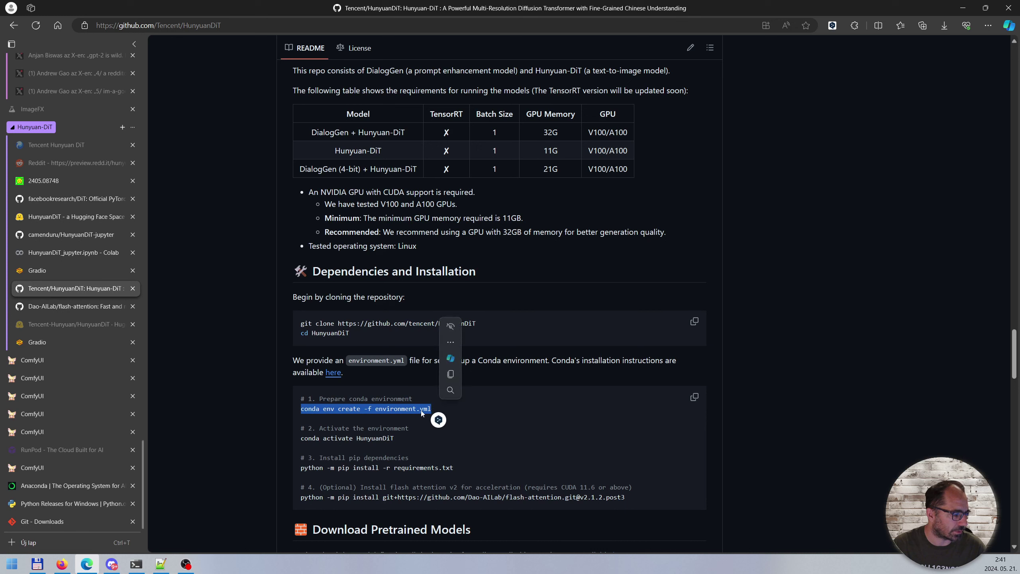
pyautogui.click(375, 409)
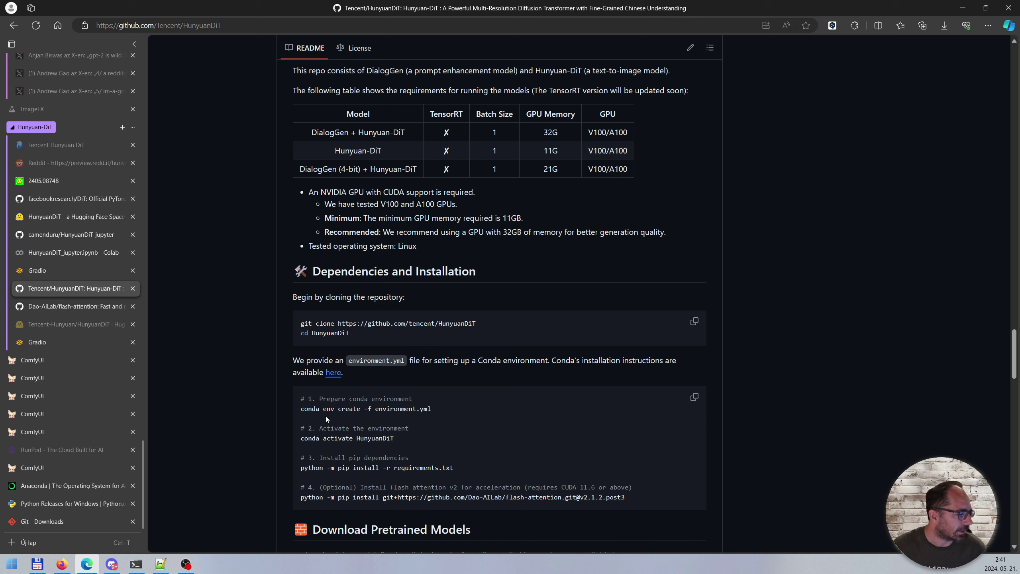
pyautogui.moveTo(303, 410); pyautogui.dragTo(431, 409)
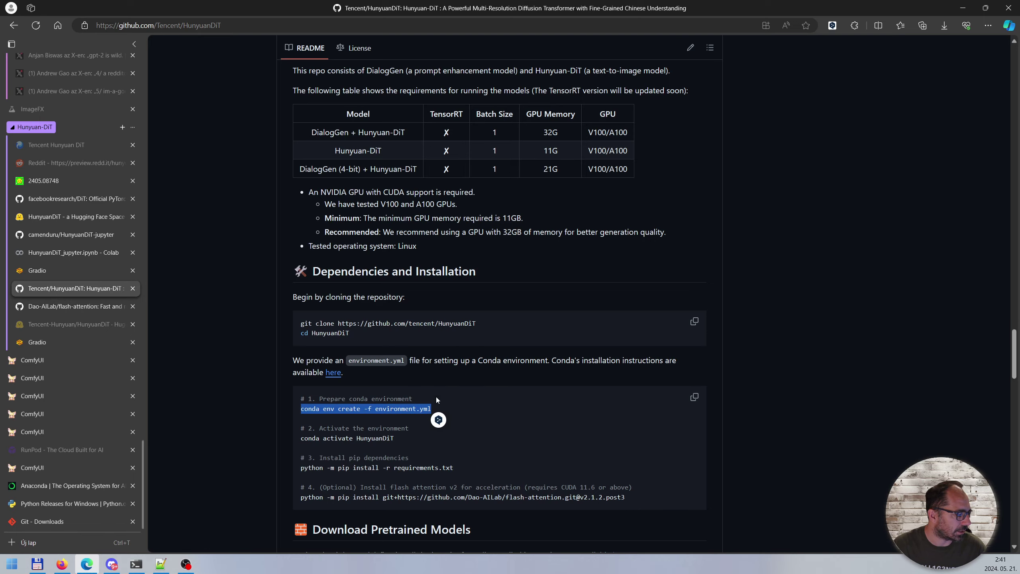
# Step: Open environment.yml from the repository's file list and examine its channels and dependencies, highlighting the pytorch entries
pyautogui.scroll(20, 461, 401)
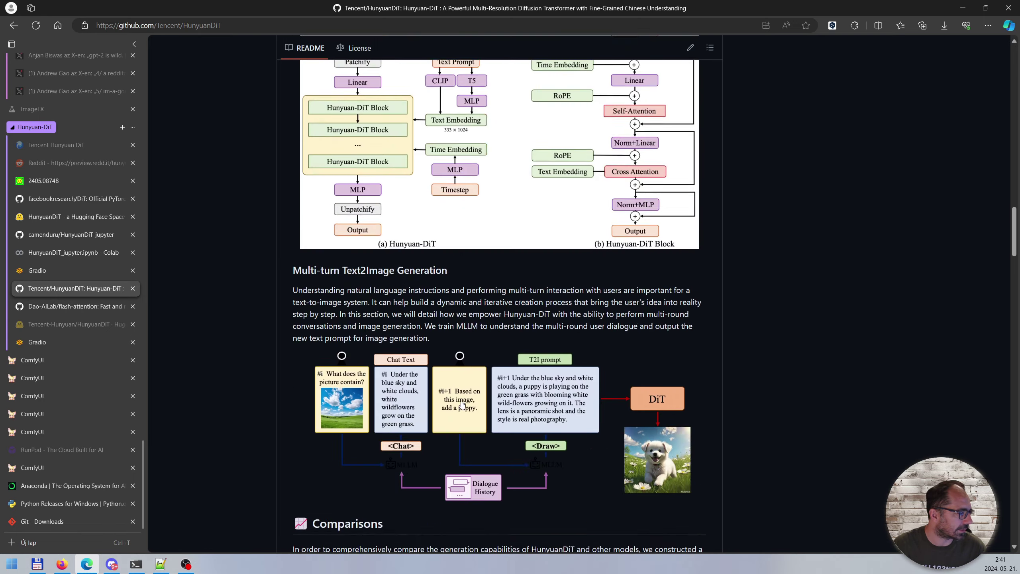
pyautogui.scroll(20, 460, 401)
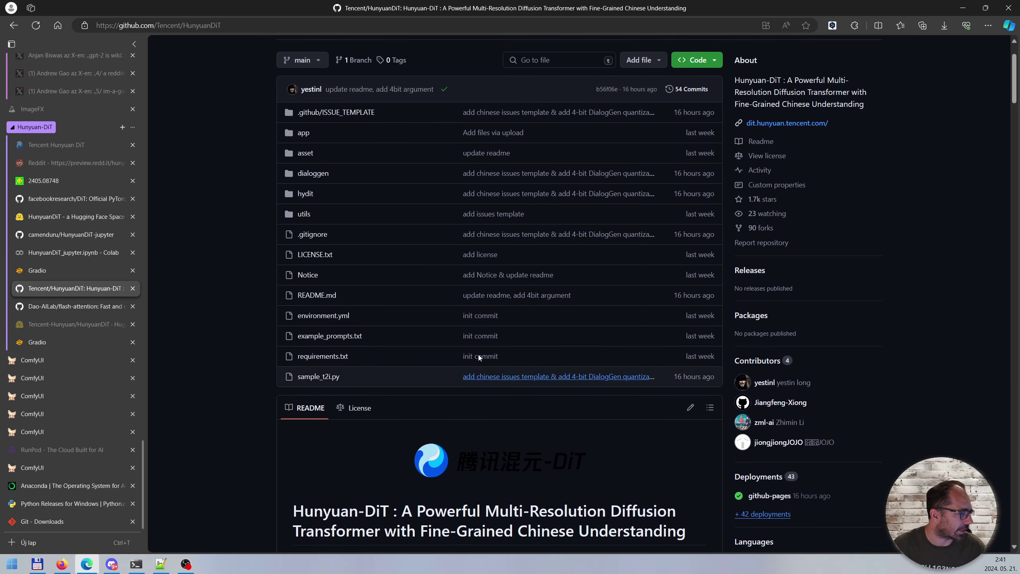
pyautogui.click(317, 318)
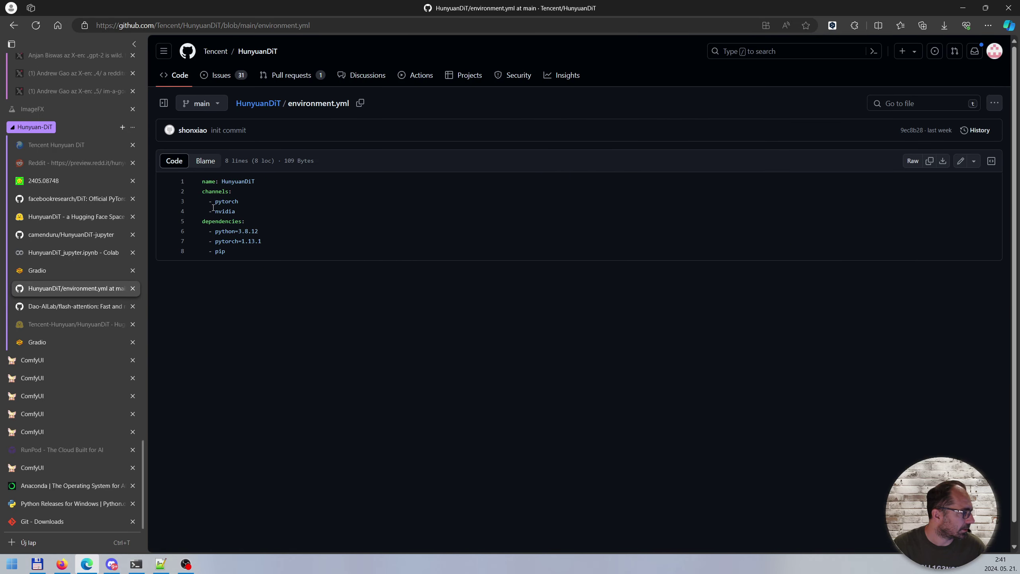
pyautogui.click(222, 201)
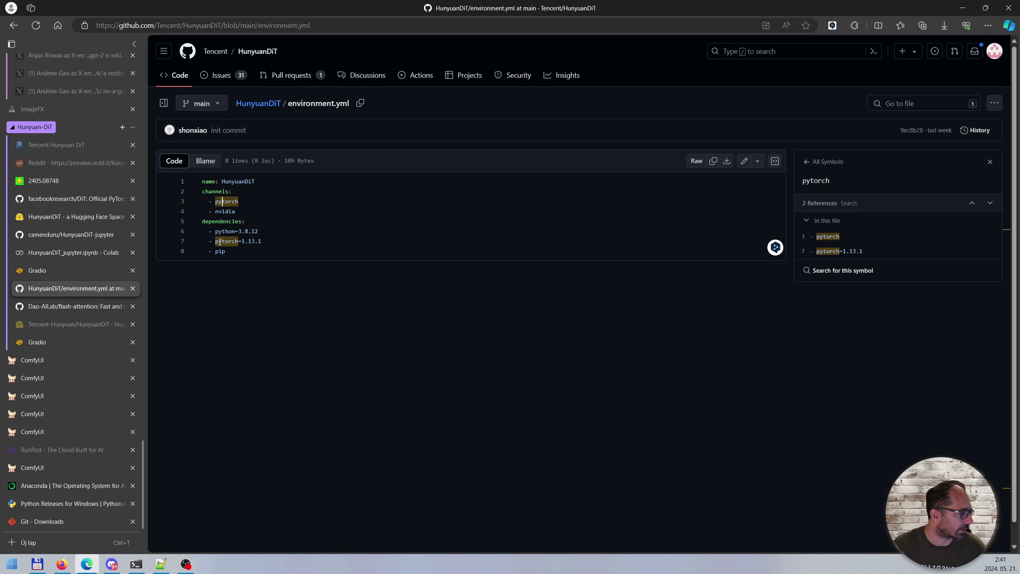
# Step: Go back to the README, copy "conda env create -f environment.yml" and paste it at the d:\AI\HunyuanDiT prompt without running it
pyautogui.click(22, 27)
pyautogui.scroll(-15, 494, 296)
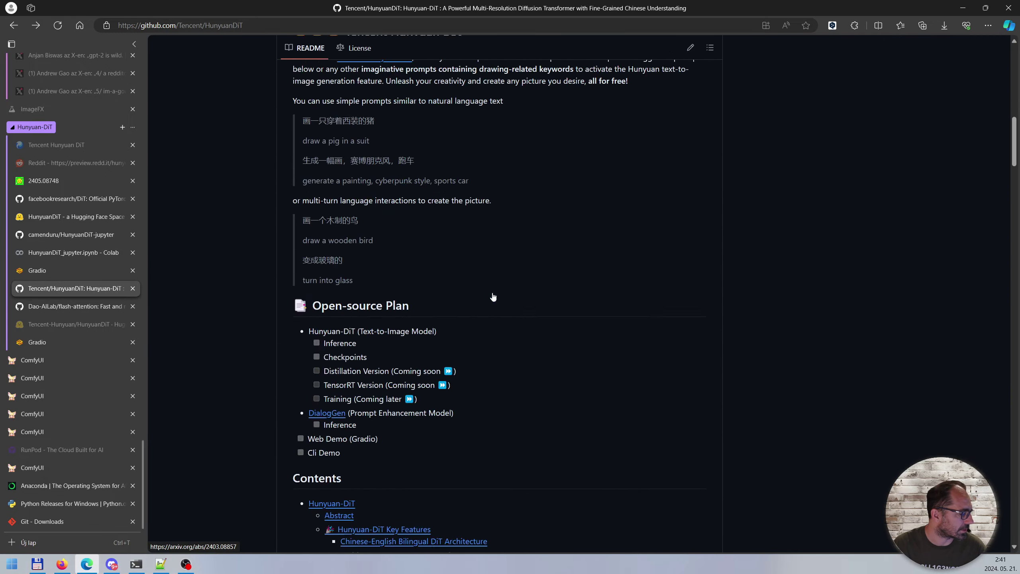
pyautogui.scroll(-20, 493, 296)
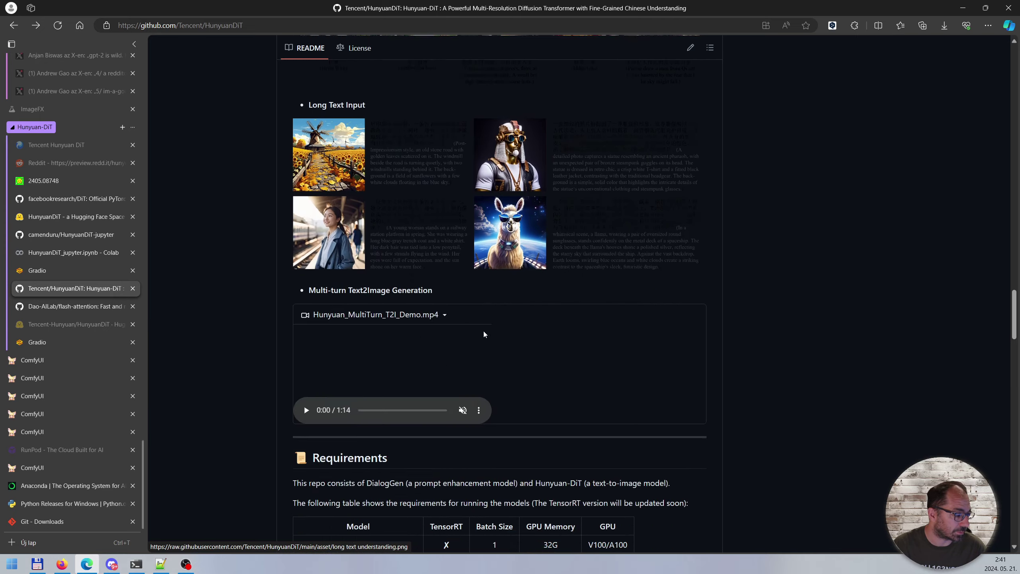
pyautogui.scroll(-12, 484, 333)
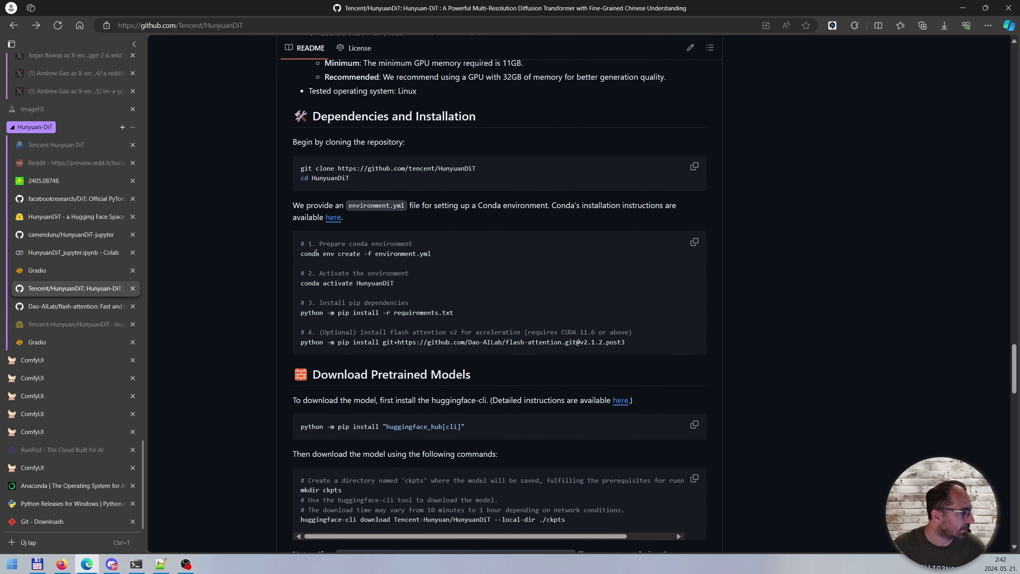
pyautogui.moveTo(300, 253); pyautogui.dragTo(453, 252)
pyautogui.hotkey('ctrl', 'c')
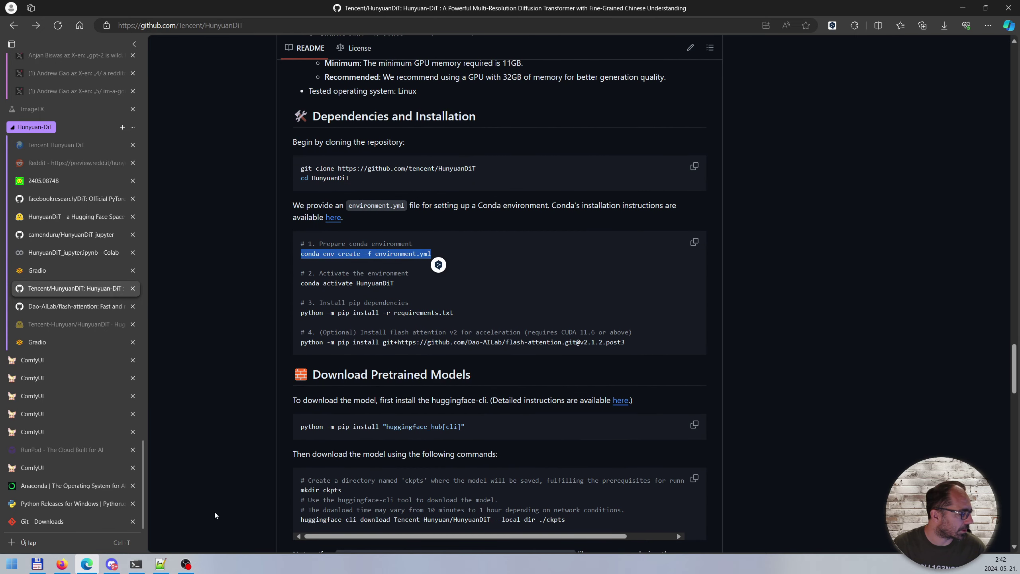
pyautogui.click(137, 564)
pyautogui.click(190, 515)
pyautogui.hotkey('ctrl', 'v')
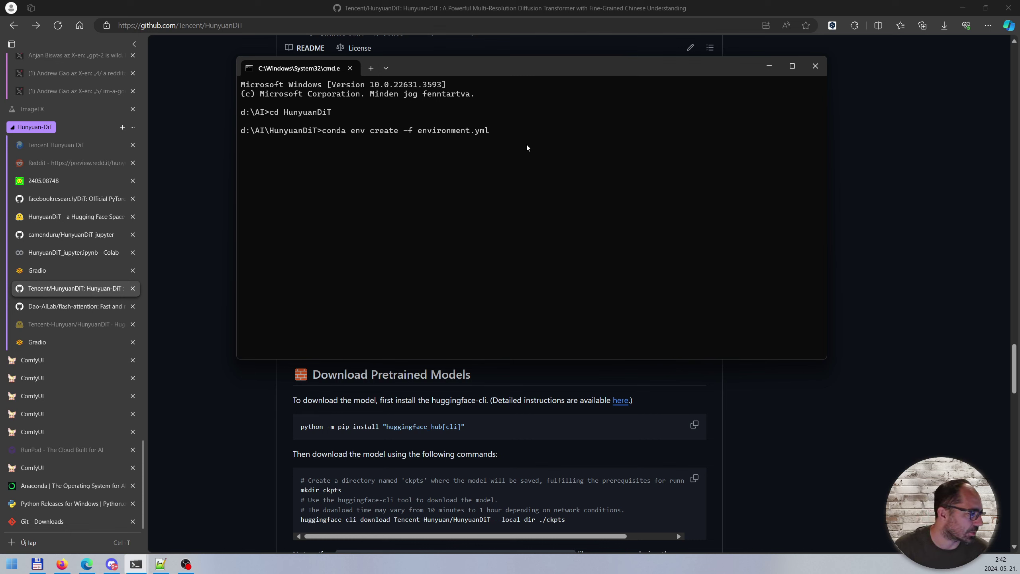
# Step: Clear the pasted conda env create command from the d:\AI\HunyuanDiT prompt
pyautogui.press('BackSpace')
pyautogui.press('BackSpace')
pyautogui.press('BackSpace')
pyautogui.press('BackSpace')
pyautogui.press('BackSpace')
pyautogui.press('BackSpace')
pyautogui.press('BackSpace')
pyautogui.press('BackSpace')
pyautogui.press('BackSpace')
pyautogui.press('BackSpace')
pyautogui.press('BackSpace')
pyautogui.press('BackSpace')
pyautogui.press('BackSpace')
pyautogui.press('BackSpace')
pyautogui.press('BackSpace')
pyautogui.press('BackSpace')
pyautogui.press('BackSpace')
pyautogui.press('BackSpace')
pyautogui.press('BackSpace')
pyautogui.press('BackSpace')
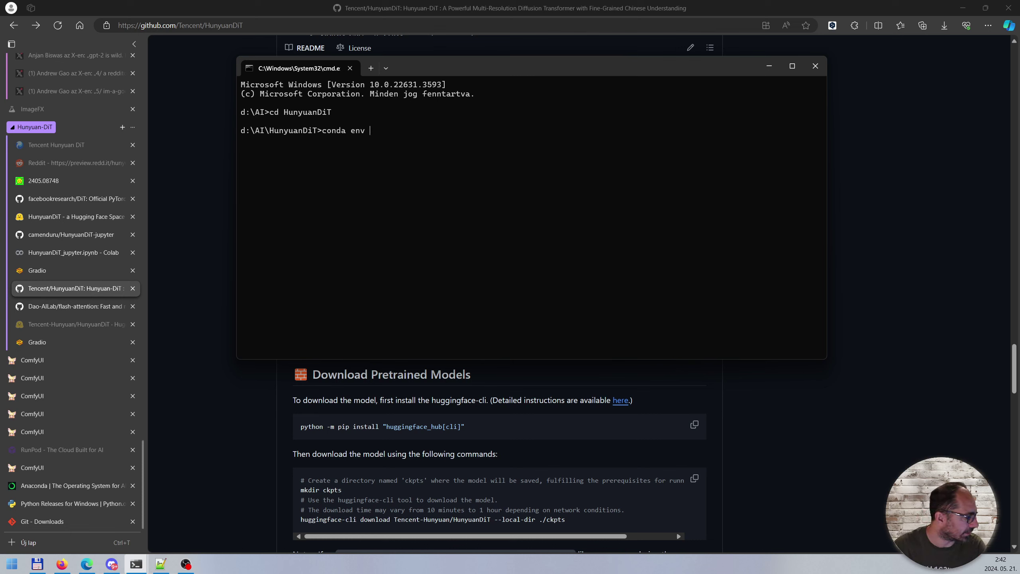
pyautogui.press('BackSpace')
pyautogui.press('BackSpace')
pyautogui.press('BackSpace')
pyautogui.press('BackSpace')
pyautogui.press('BackSpace')
pyautogui.press('BackSpace')
pyautogui.press('BackSpace')
pyautogui.press('BackSpace')
pyautogui.press('BackSpace')
pyautogui.press('BackSpace')
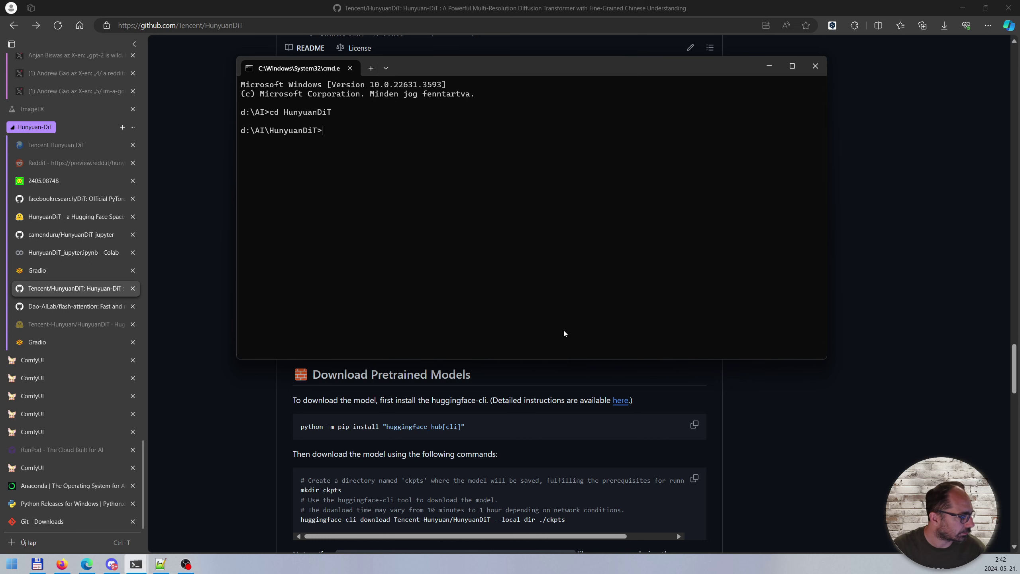
# Step: Copy "conda activate HunyuanDiT" from the README's second setup step and run it at the d:\AI\HunyuanDiT prompt
pyautogui.hotkey('alt', 'Tab')
pyautogui.tripleClick(356, 253)
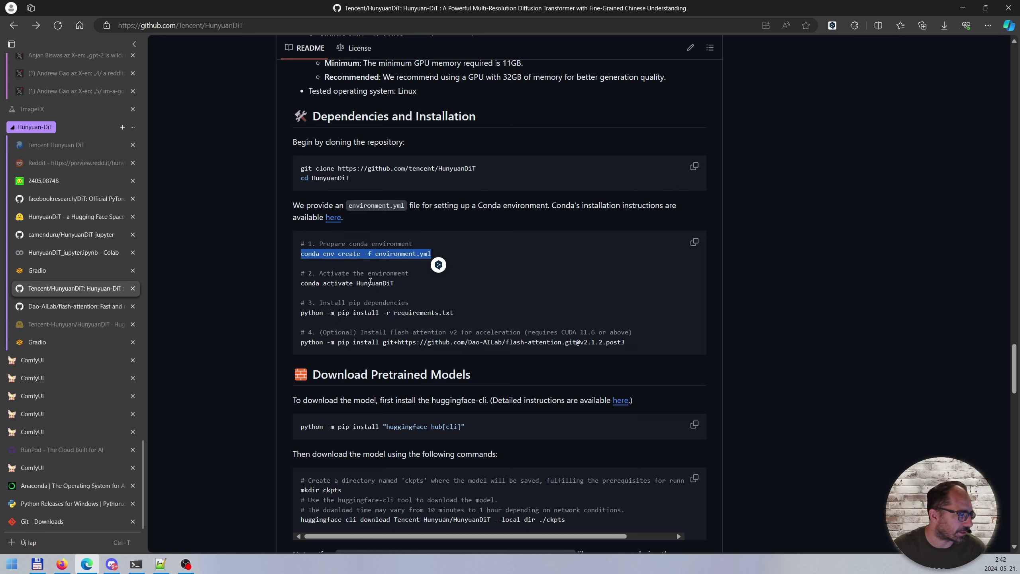
pyautogui.tripleClick(351, 283)
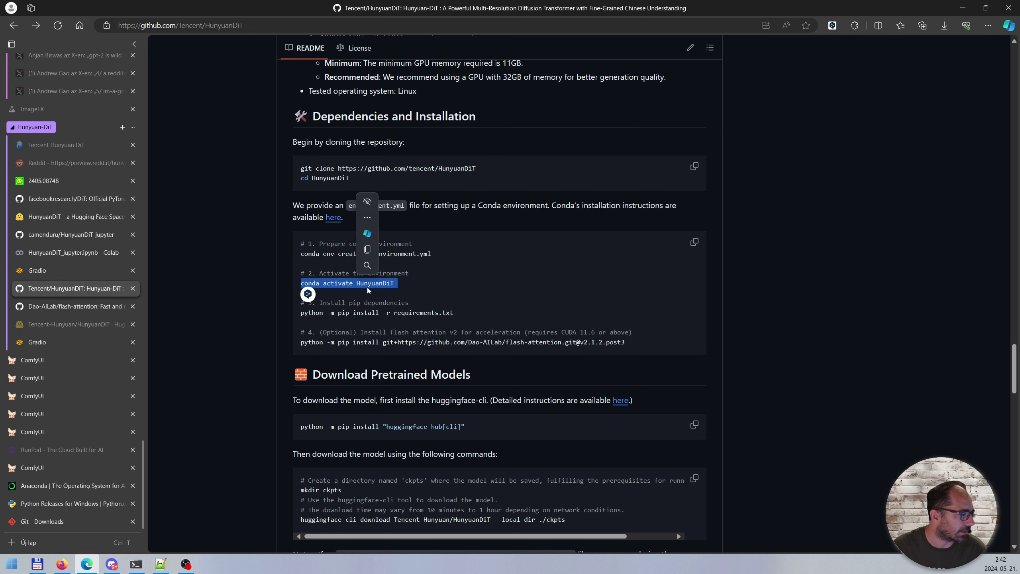
pyautogui.hotkey('ctrl', 'c')
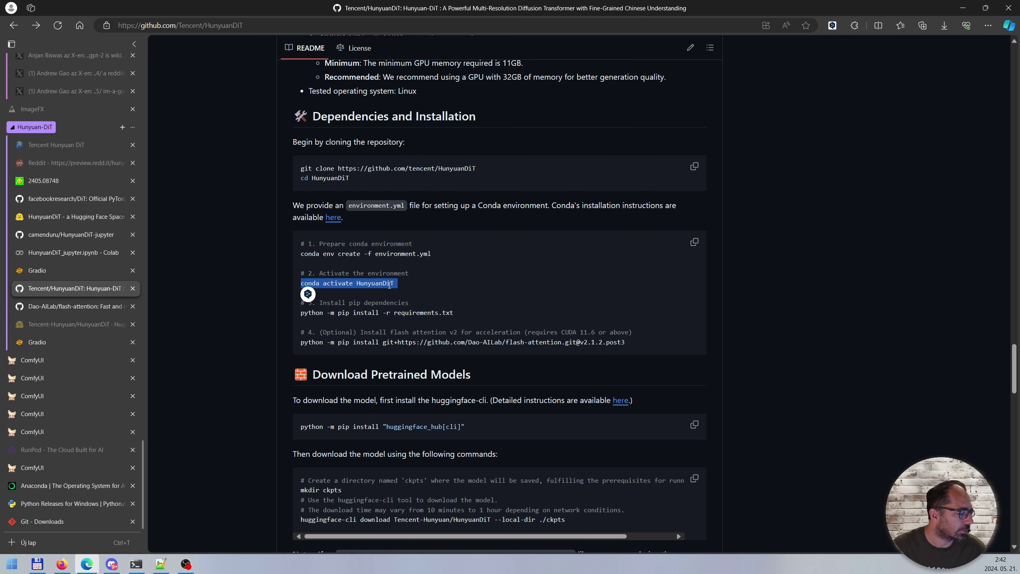
pyautogui.hotkey('alt', 'Tab')
pyautogui.hotkey('ctrl', 'v')
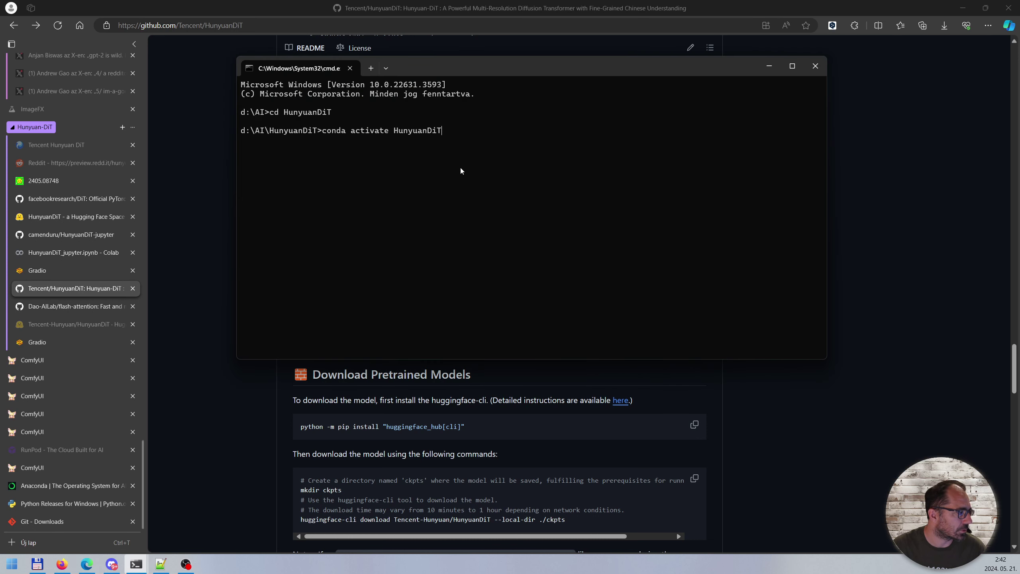
pyautogui.press('Return')
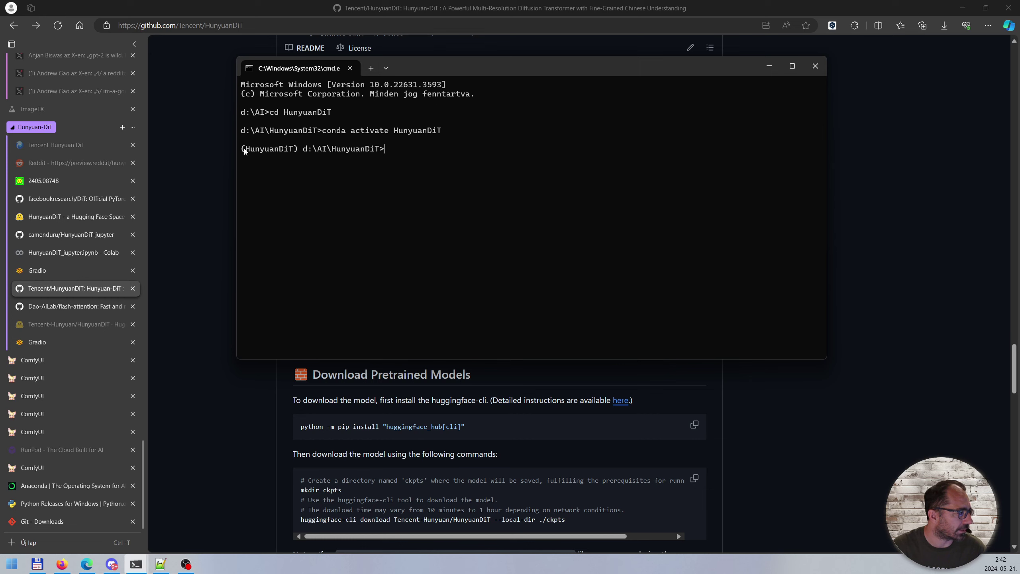
# Step: Highlight the (HunyuanDiT) environment name at the start of the command prompt line
pyautogui.moveTo(242, 150); pyautogui.dragTo(296, 153)
pyautogui.click(296, 152)
pyautogui.moveTo(242, 149); pyautogui.dragTo(299, 153)
# Step: Copy "python -m pip install -r requirements.txt" from the README and paste it at the HunyuanDiT environment's prompt without running it
pyautogui.click(232, 387)
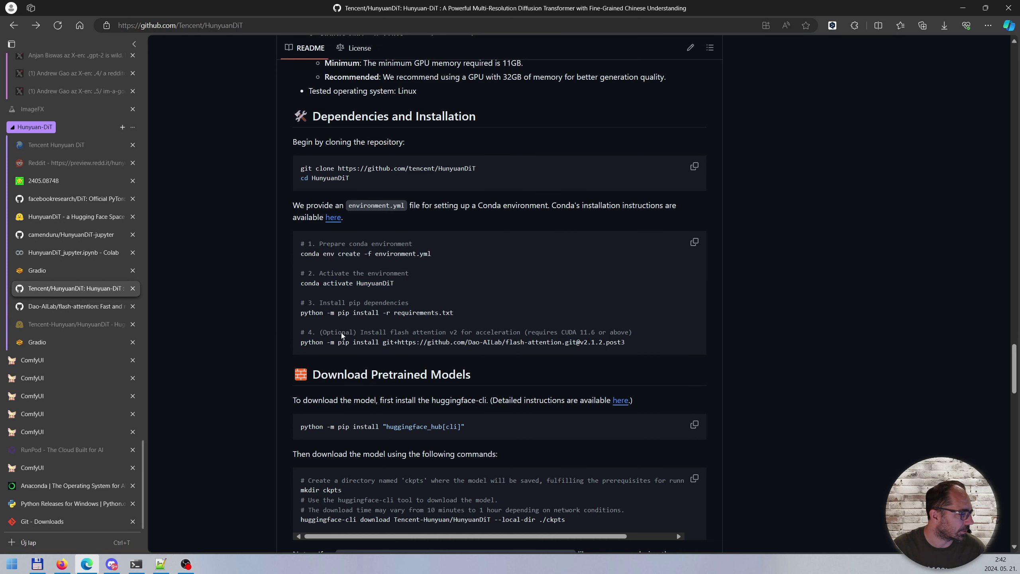
pyautogui.moveTo(298, 314); pyautogui.dragTo(480, 316)
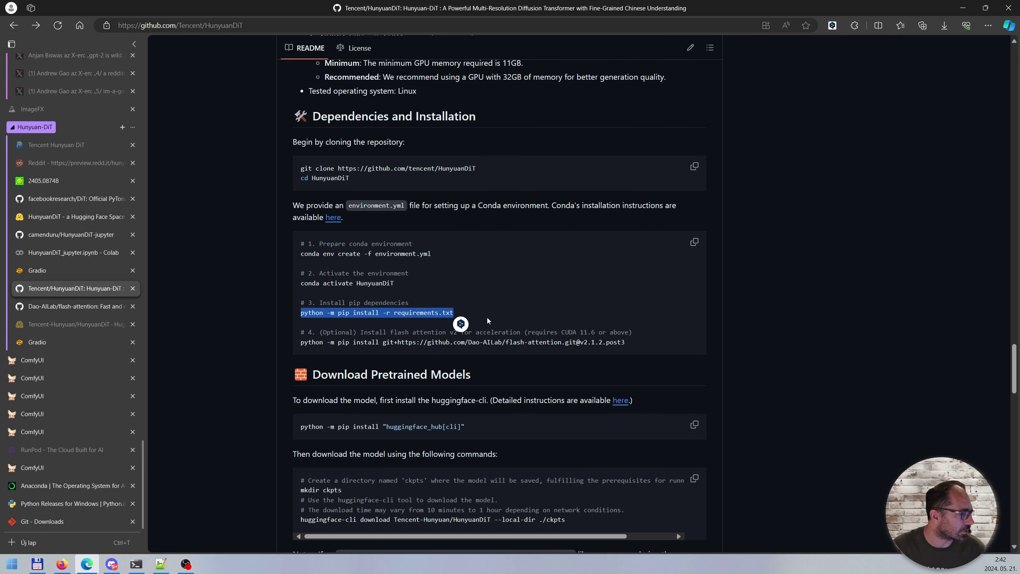
pyautogui.hotkey('alt', 'Tab')
pyautogui.hotkey('ctrl', 'v')
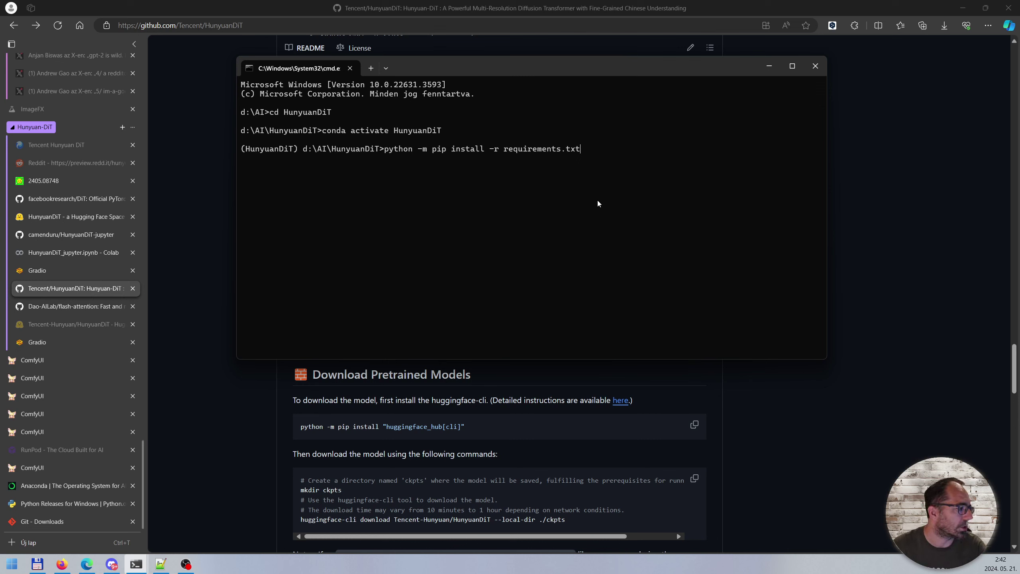
# Step: Clear the pasted pip install command from the HunyuanDiT environment's prompt
pyautogui.press('BackSpace')
pyautogui.press('BackSpace')
pyautogui.press('BackSpace')
pyautogui.press('BackSpace')
pyautogui.press('BackSpace')
pyautogui.press('BackSpace')
pyautogui.press('BackSpace')
pyautogui.press('BackSpace')
pyautogui.press('BackSpace')
pyautogui.press('BackSpace')
pyautogui.press('BackSpace')
pyautogui.press('BackSpace')
pyautogui.press('BackSpace')
pyautogui.press('BackSpace')
pyautogui.press('BackSpace')
pyautogui.press('BackSpace')
pyautogui.press('BackSpace')
pyautogui.press('BackSpace')
pyautogui.press('BackSpace')
pyautogui.press('BackSpace')
pyautogui.press('BackSpace')
pyautogui.press('BackSpace')
pyautogui.press('BackSpace')
pyautogui.press('BackSpace')
pyautogui.press('BackSpace')
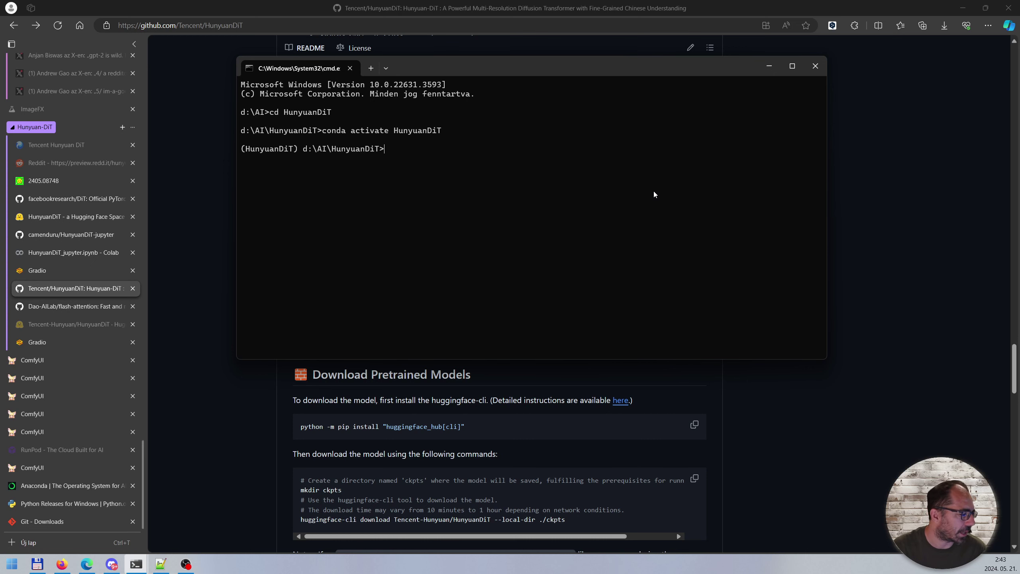
# Step: Review the README's optional flash attention step, examine the Dao-AILab/flash-attention repository page and return to the HunyuanDiT README
pyautogui.click(288, 406)
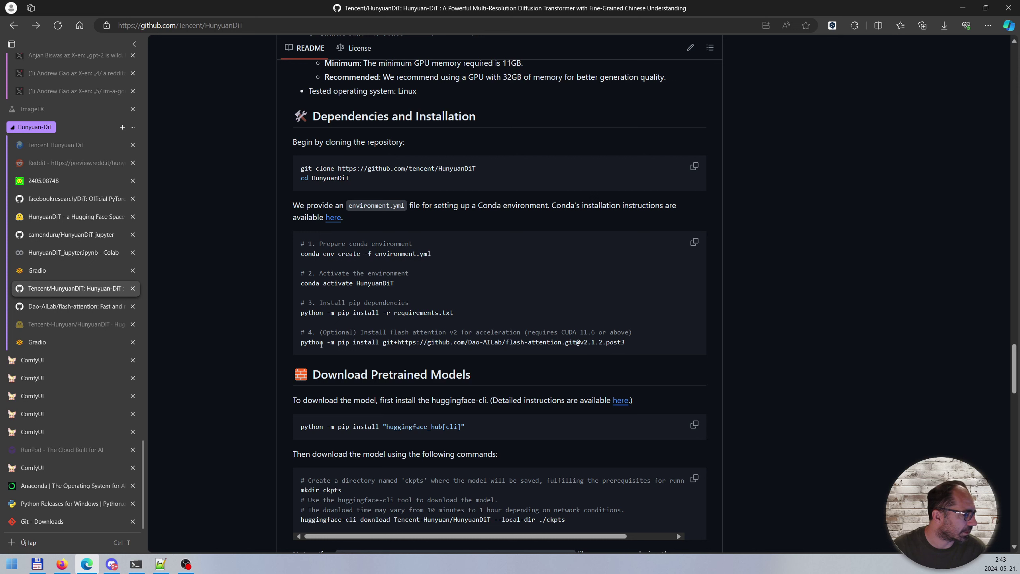
pyautogui.scroll(-2, 321, 322)
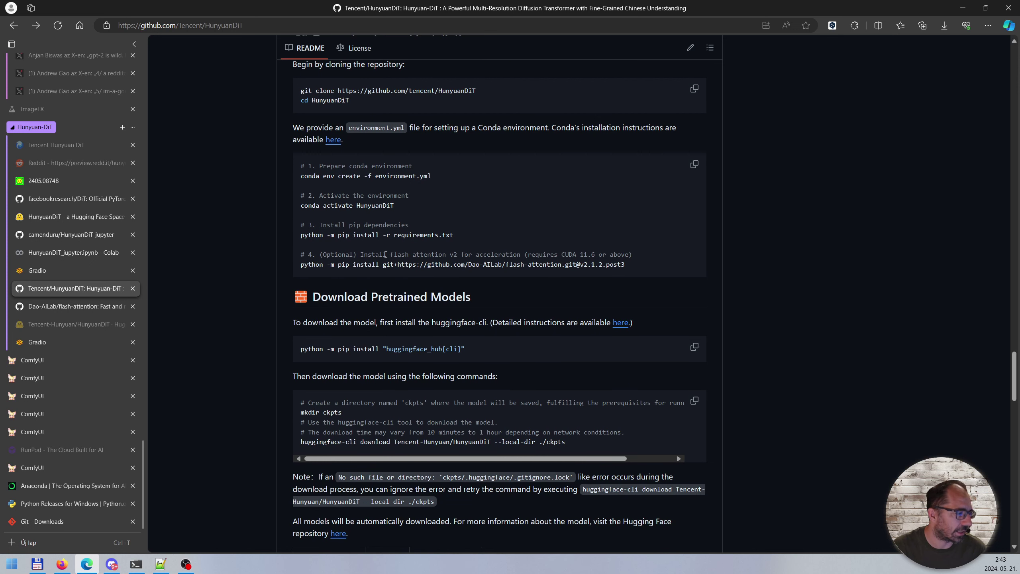
pyautogui.click(70, 306)
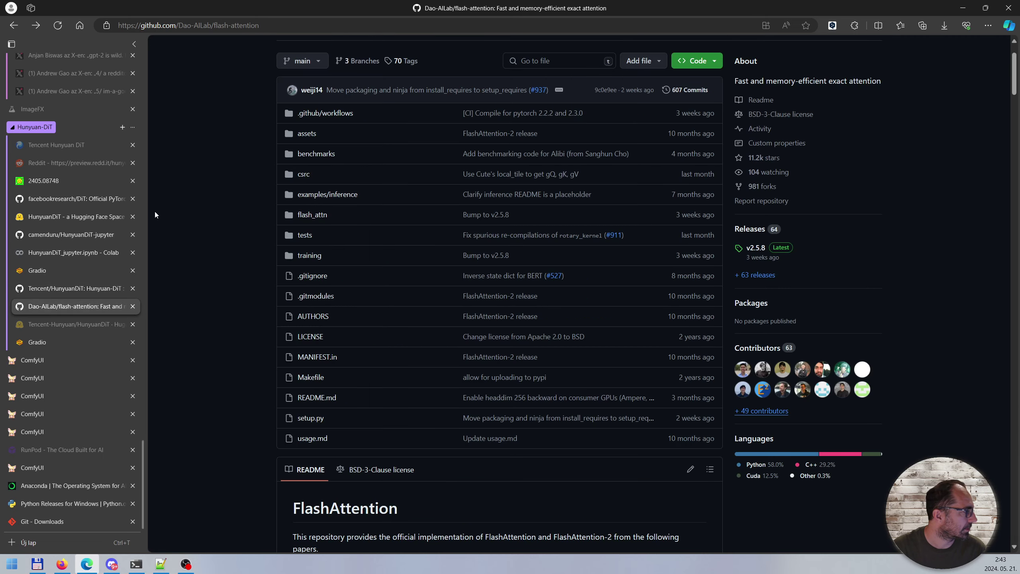
pyautogui.scroll(2, 298, 205)
pyautogui.scroll(-10, 435, 181)
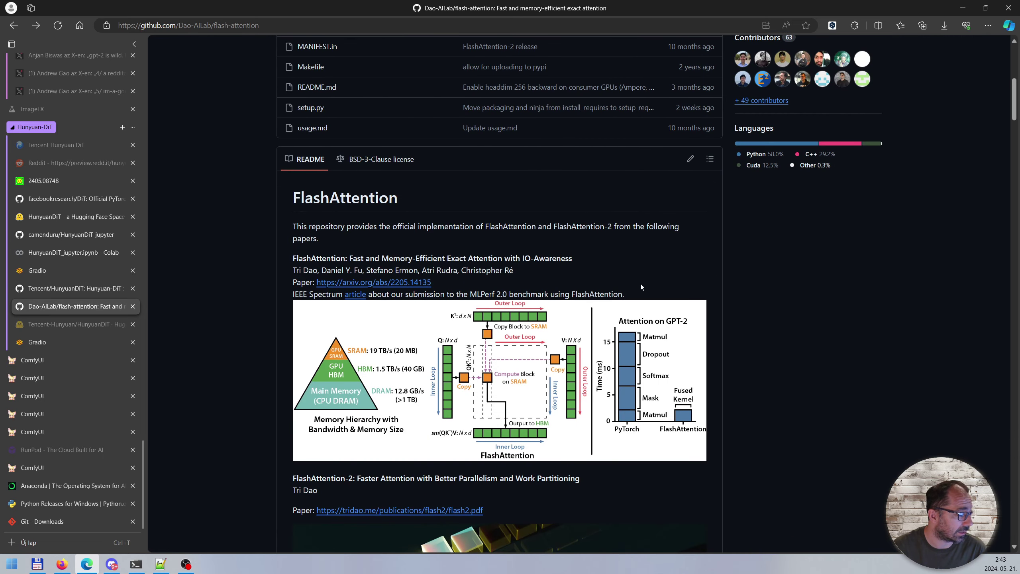
pyautogui.scroll(2, 610, 289)
pyautogui.scroll(-18, 645, 349)
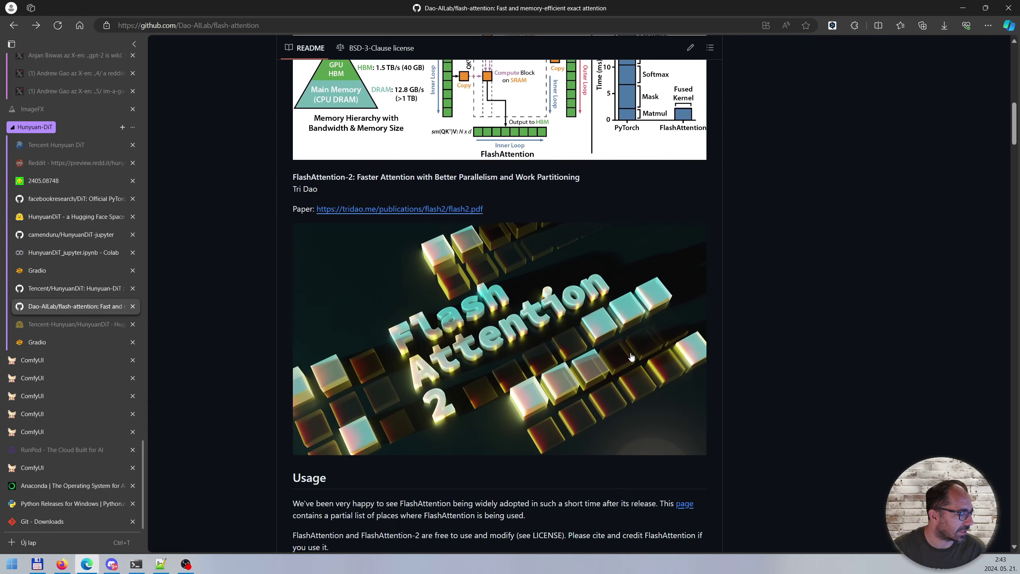
pyautogui.scroll(8, 621, 350)
pyautogui.scroll(15, 621, 350)
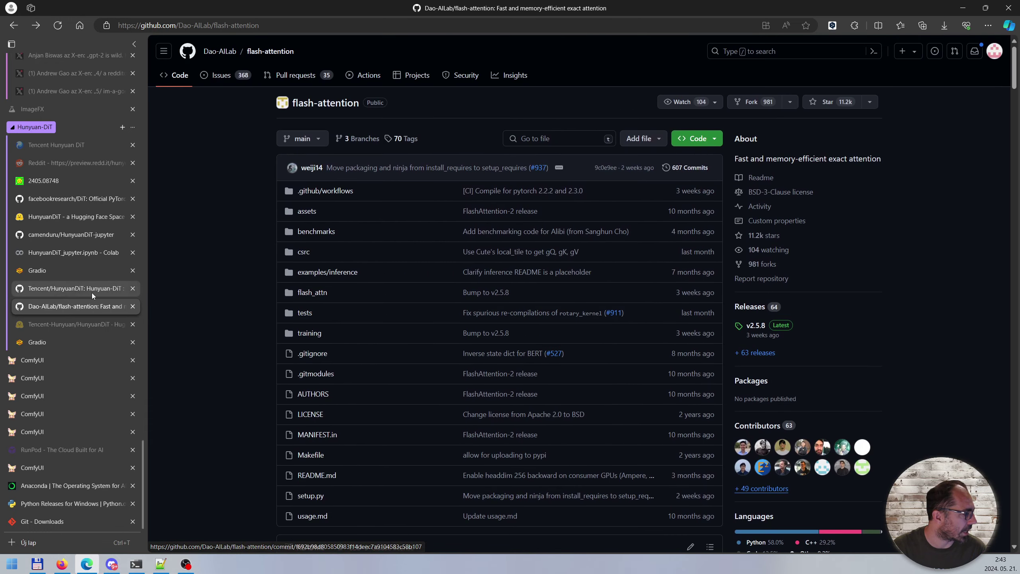
pyautogui.click(78, 289)
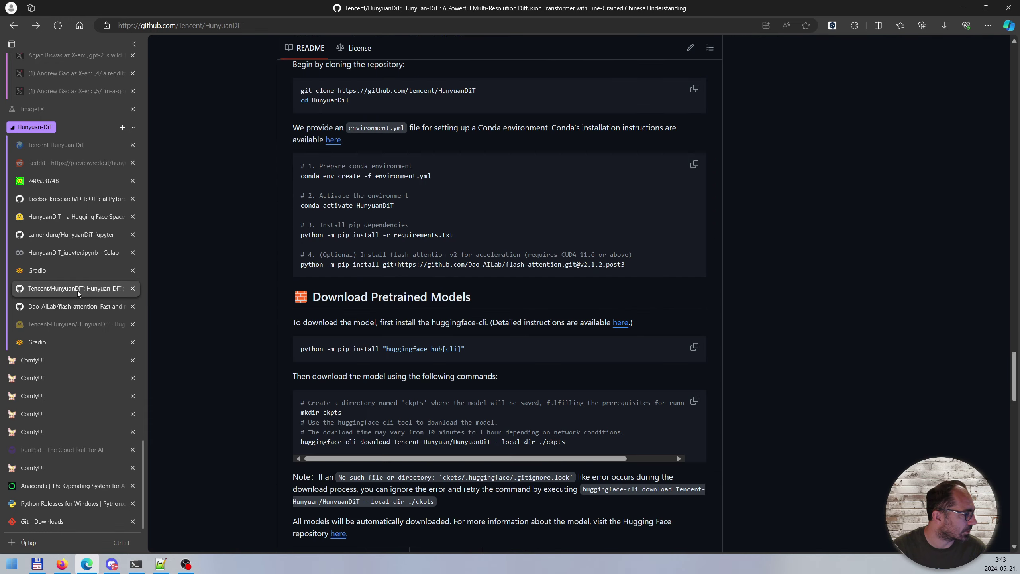
# Step: Highlight the CUDA 11.6 or above requirement in the README's optional flash attention step
pyautogui.click(472, 268)
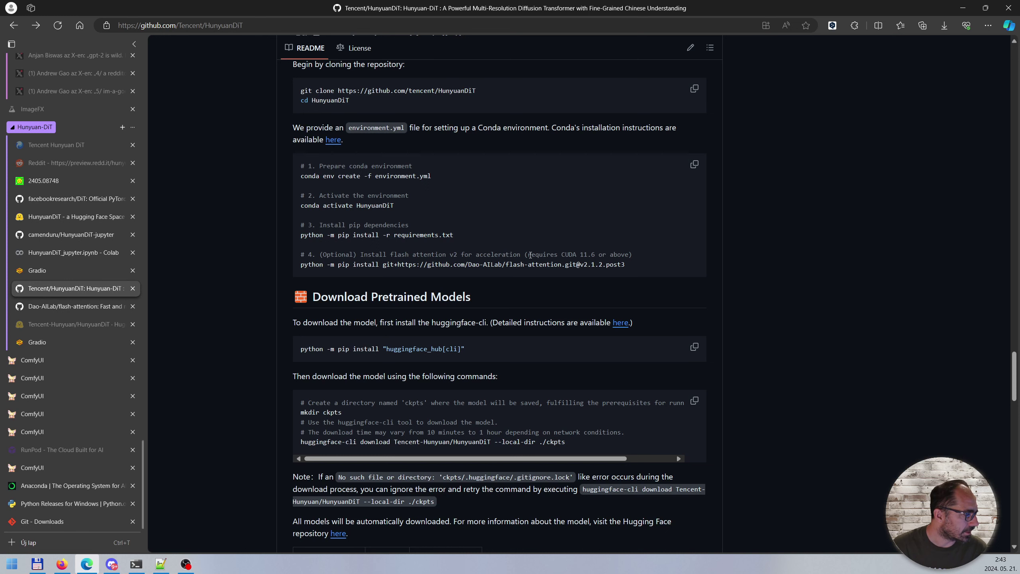
pyautogui.moveTo(529, 254); pyautogui.dragTo(594, 255)
pyautogui.click(603, 256)
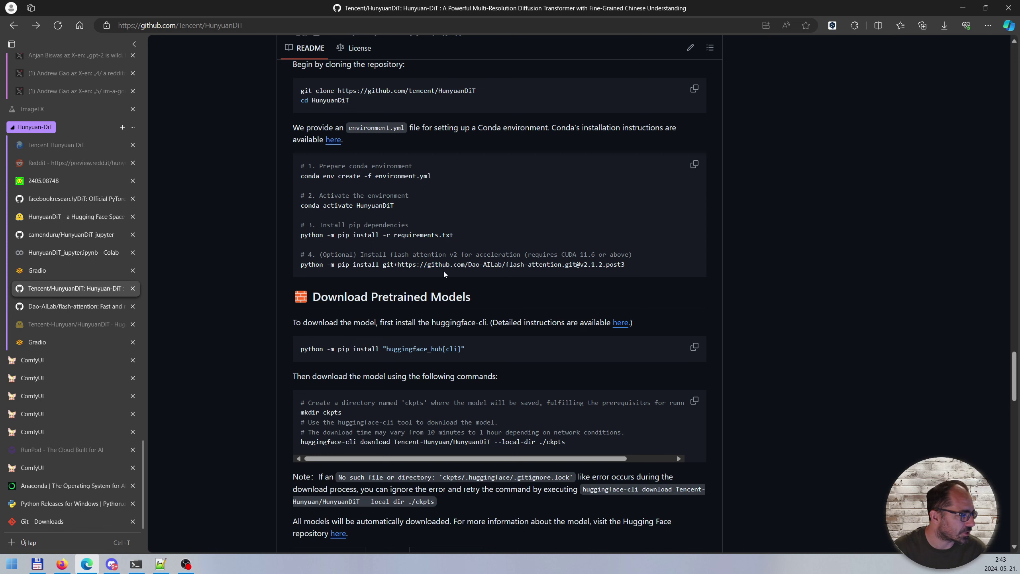
# Step: Open the v2.5.8 release from the flash-attention repository, expand its full asset list and examine the platforms of the wheel files
pyautogui.click(63, 308)
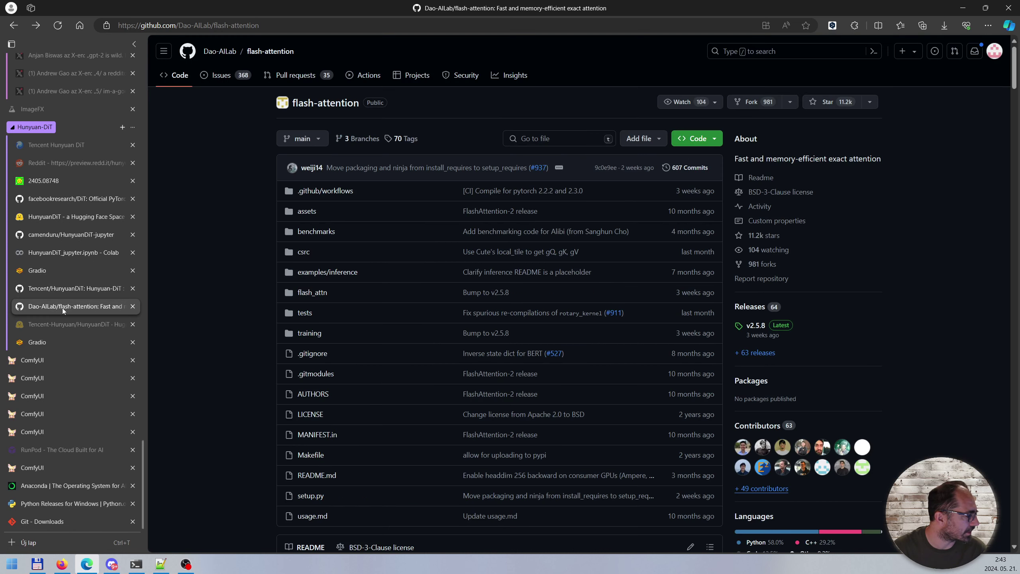
pyautogui.click(757, 313)
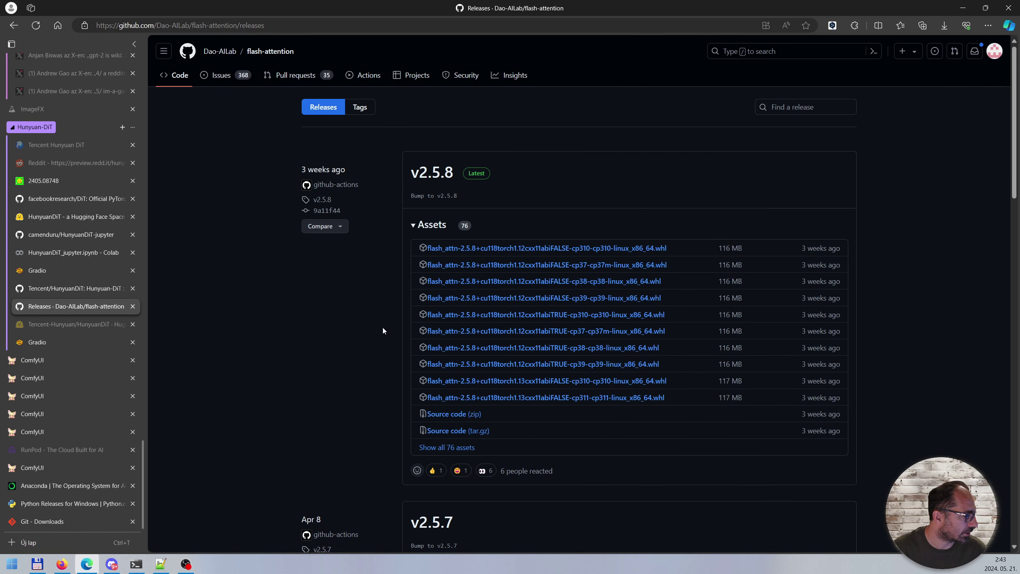
pyautogui.click(462, 449)
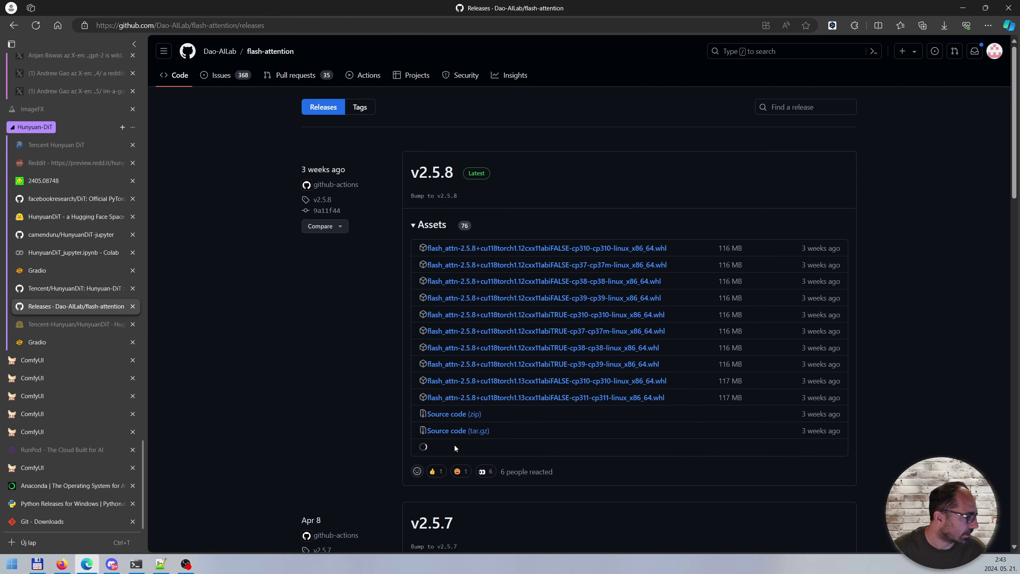
pyautogui.scroll(-6, 362, 341)
pyautogui.scroll(-10, 356, 331)
pyautogui.scroll(-1, 486, 279)
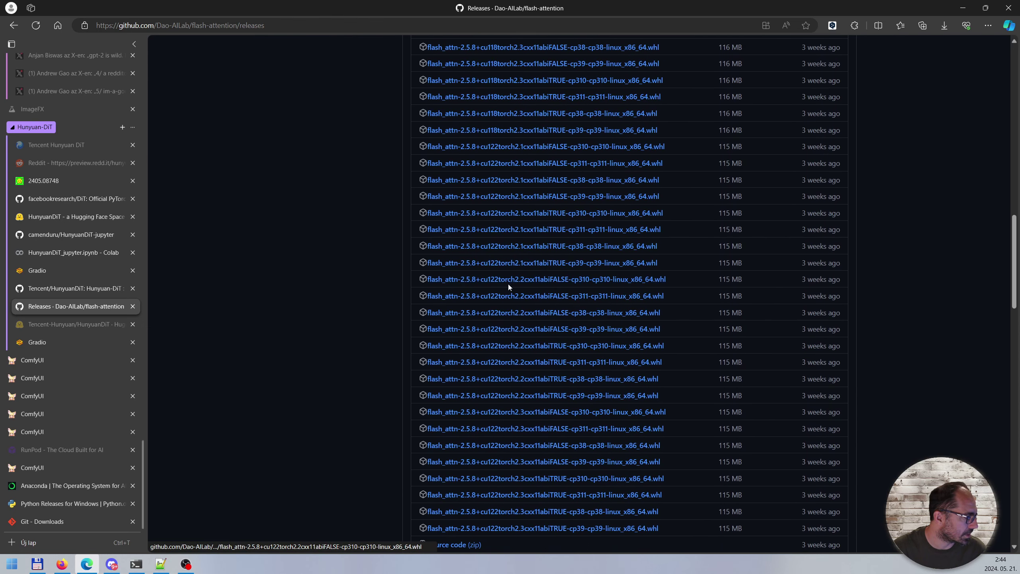
pyautogui.scroll(-2, 498, 285)
pyautogui.scroll(8, 498, 286)
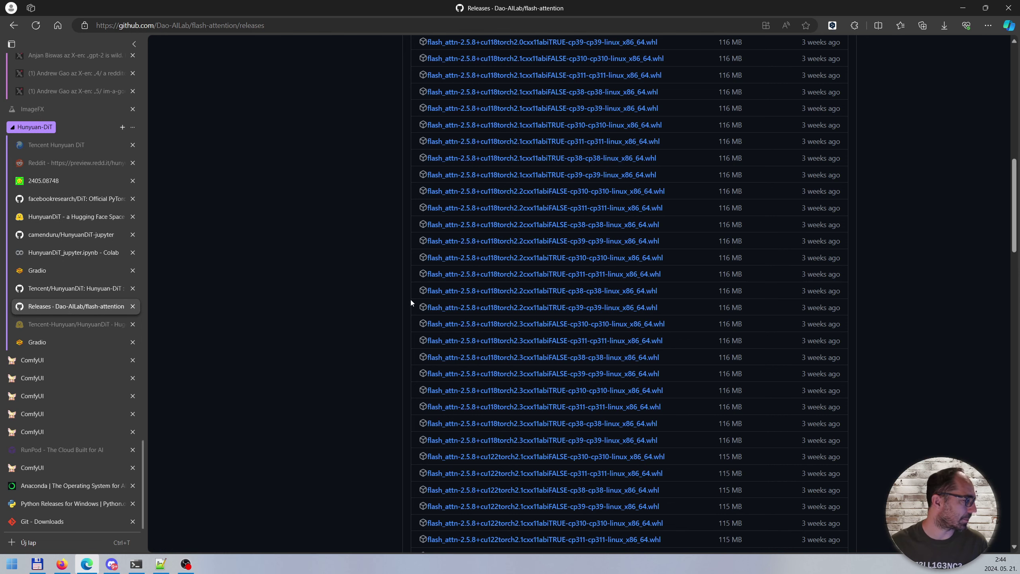
pyautogui.scroll(10, 346, 309)
pyautogui.scroll(-7, 354, 308)
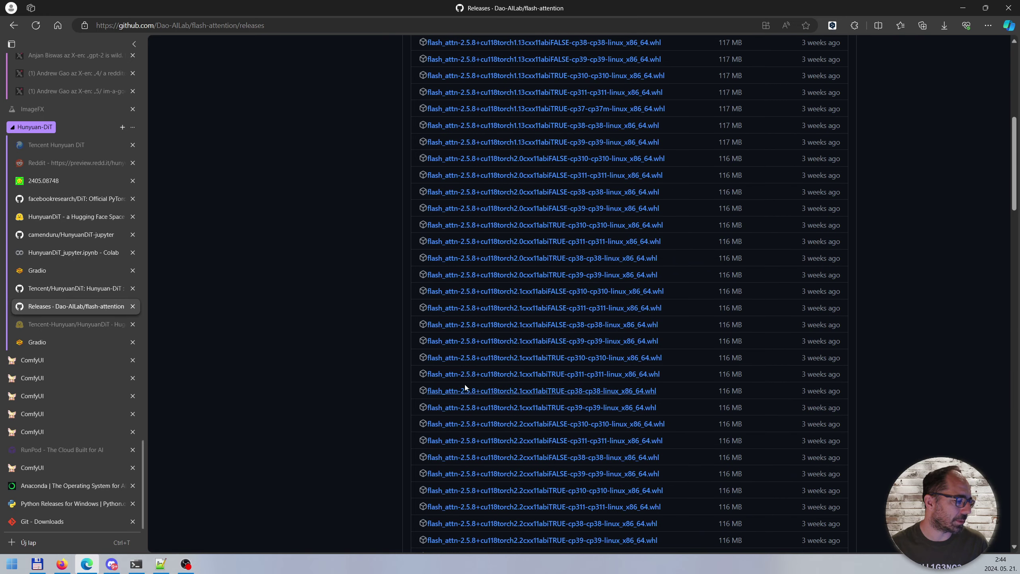
# Step: Return to the HunyuanDiT README and highlight the flash attention pip install command
pyautogui.click(44, 296)
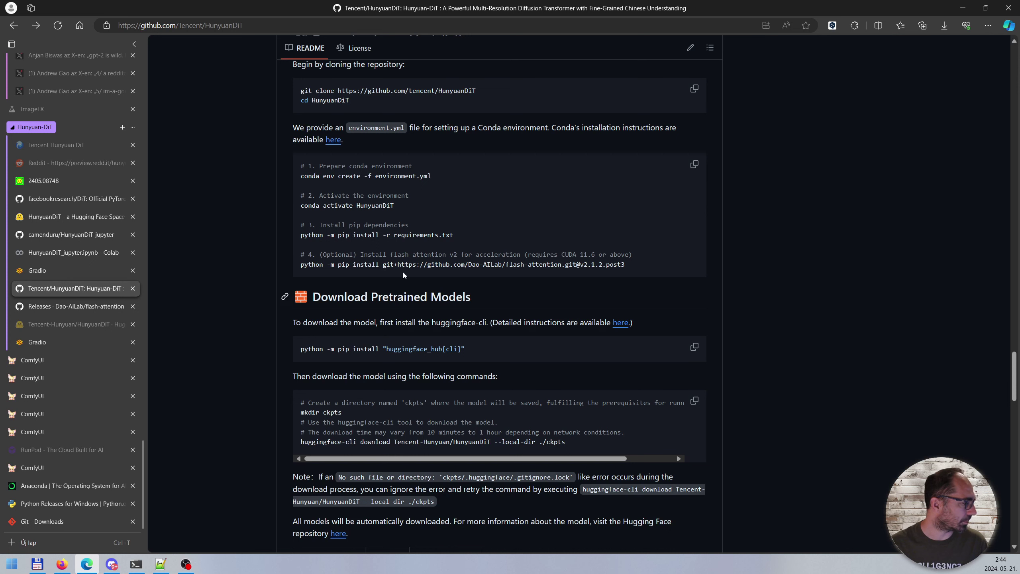
pyautogui.moveTo(297, 265); pyautogui.dragTo(629, 267)
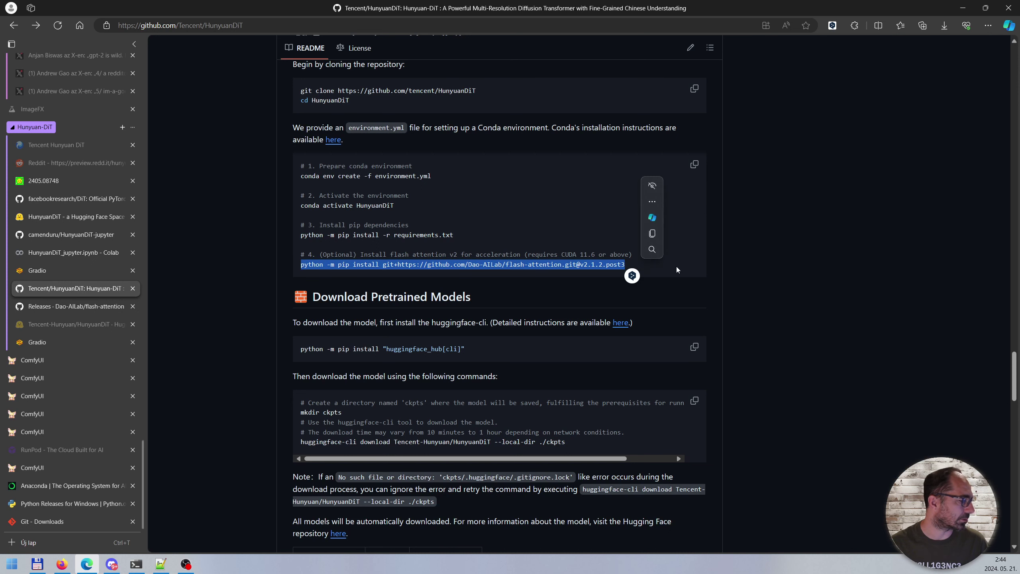
pyautogui.click(744, 280)
# Step: Copy python -m pip install "huggingface_hub[cli]" from the README and run it in the HunyuanDiT environment's command prompt
pyautogui.scroll(-4, 400, 329)
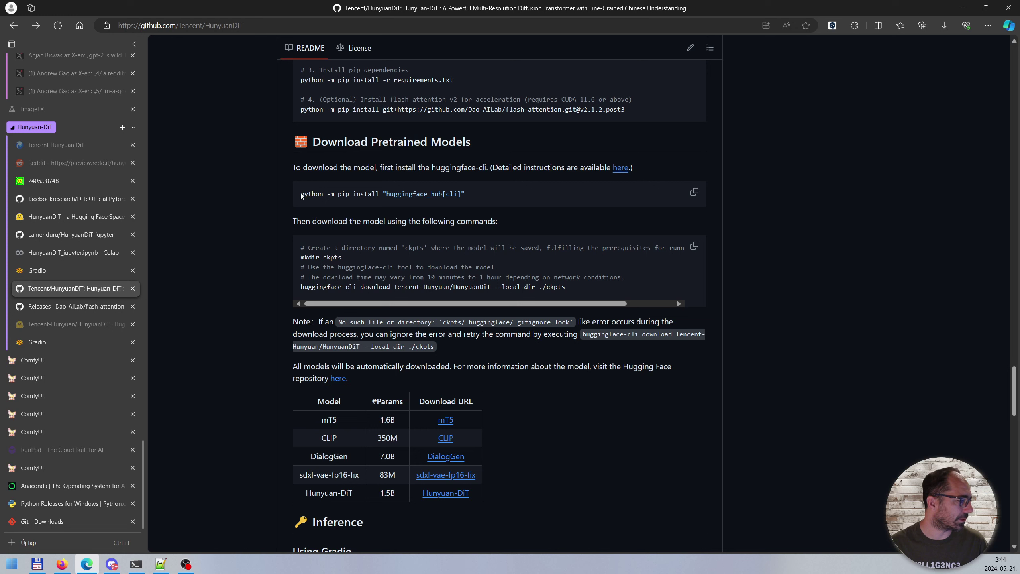
pyautogui.moveTo(301, 195); pyautogui.dragTo(468, 188)
pyautogui.hotkey('ctrl', 'c')
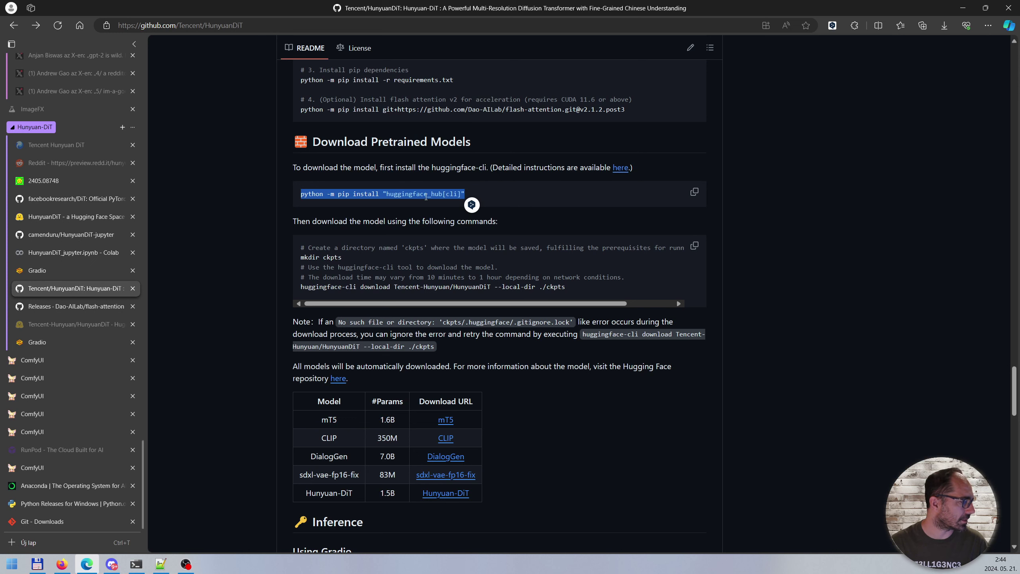
pyautogui.moveTo(137, 564)
pyautogui.click(189, 517)
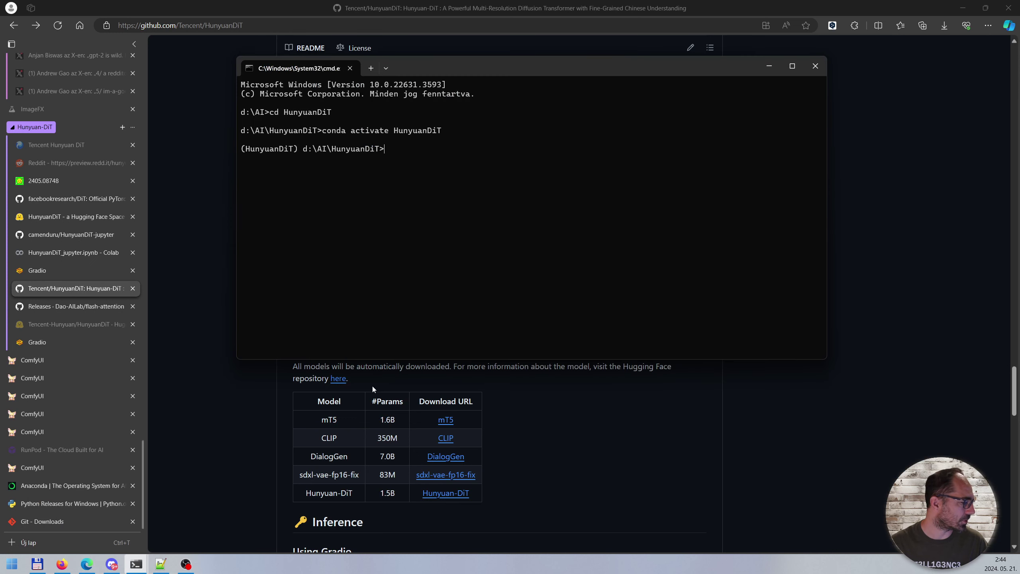
pyautogui.hotkey('ctrl', 'v')
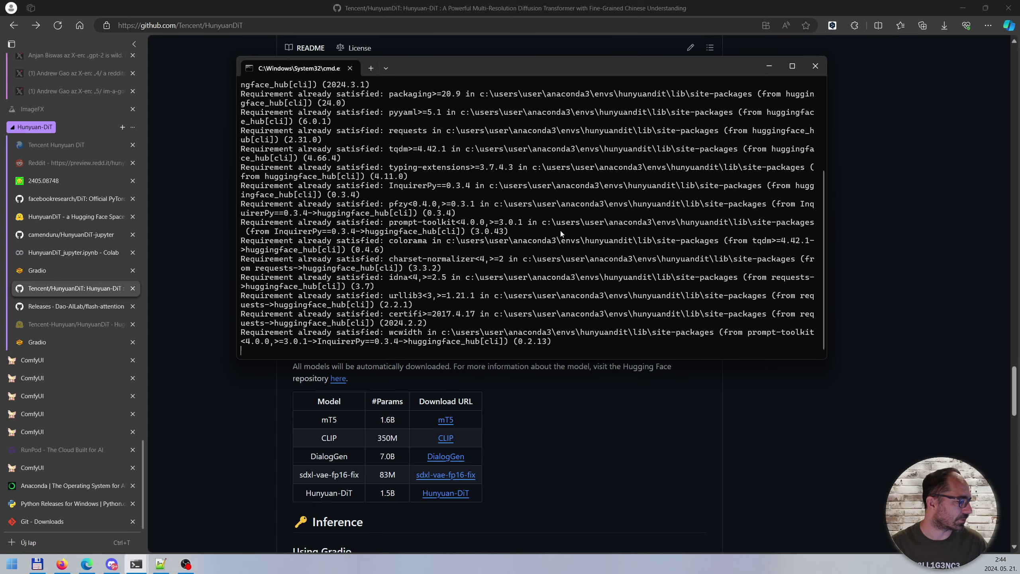
# Step: Highlight "mkdir ckpts" in the README, switch to Total Commander and select the ckpts folder in d:\AI\HunyuanDiT
pyautogui.click(560, 382)
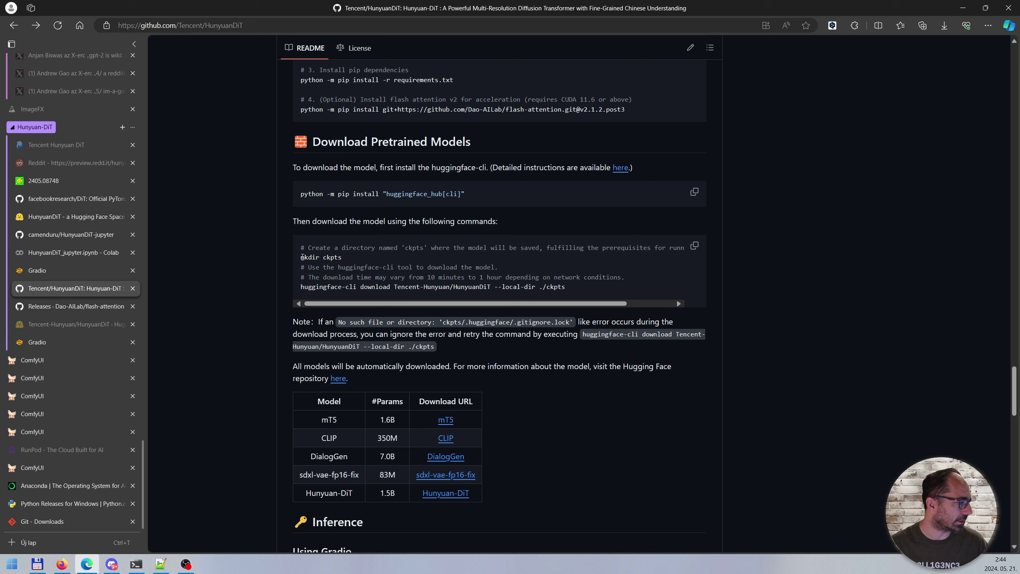
pyautogui.moveTo(303, 257); pyautogui.dragTo(350, 257)
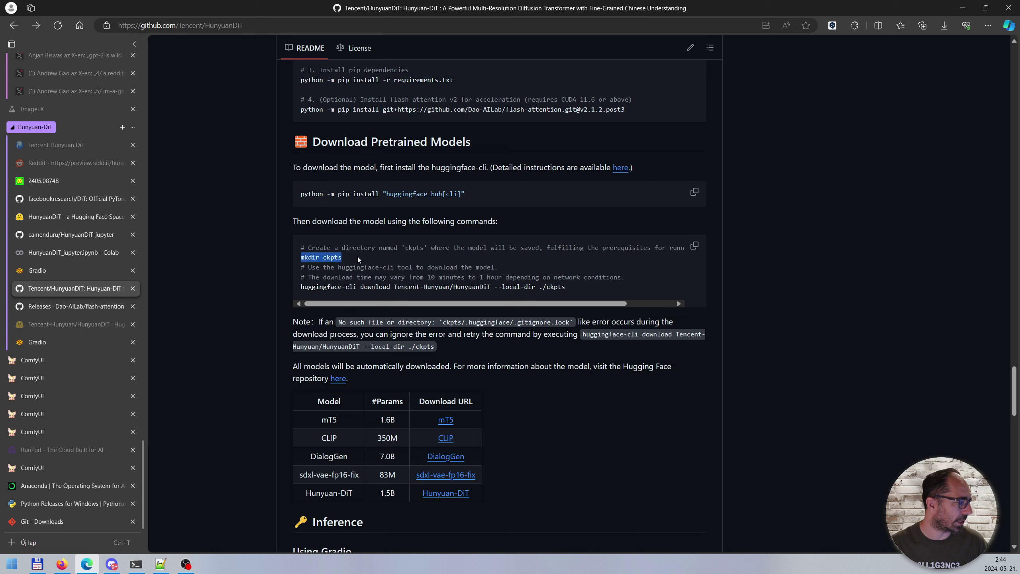
pyautogui.doubleClick(333, 257)
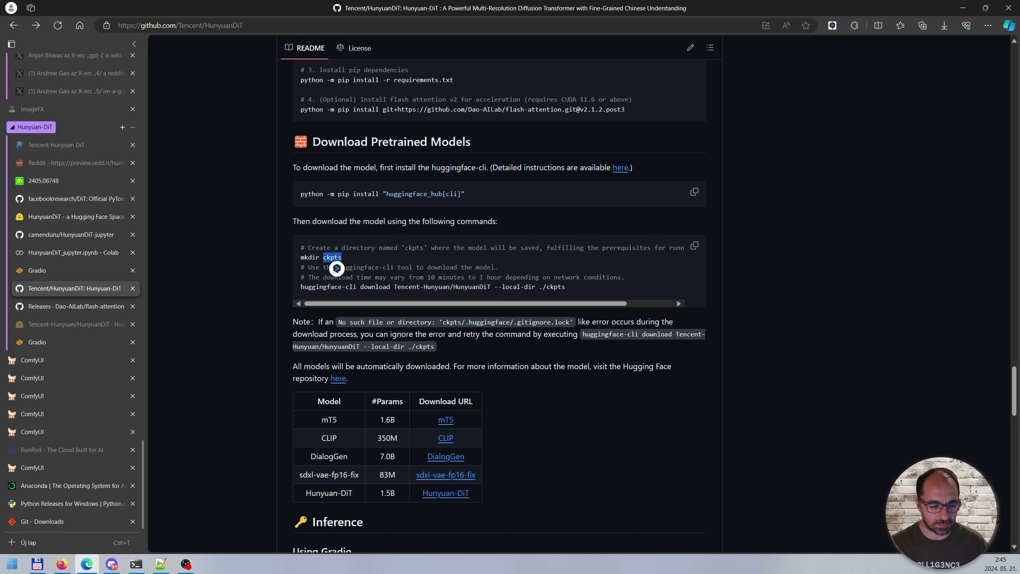
pyautogui.hotkey('alt', 'Tab')
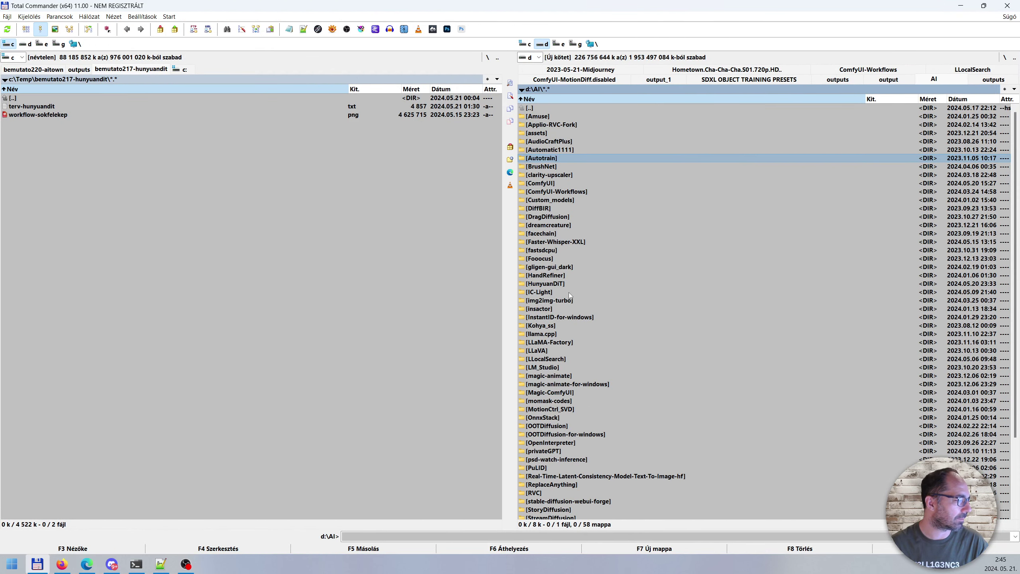
pyautogui.doubleClick(557, 283)
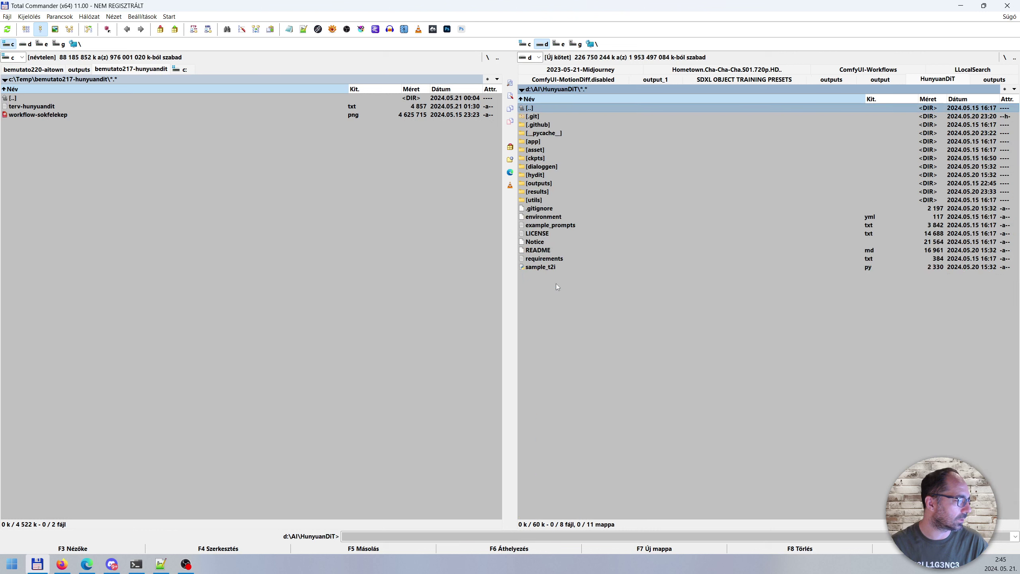
pyautogui.click(539, 161)
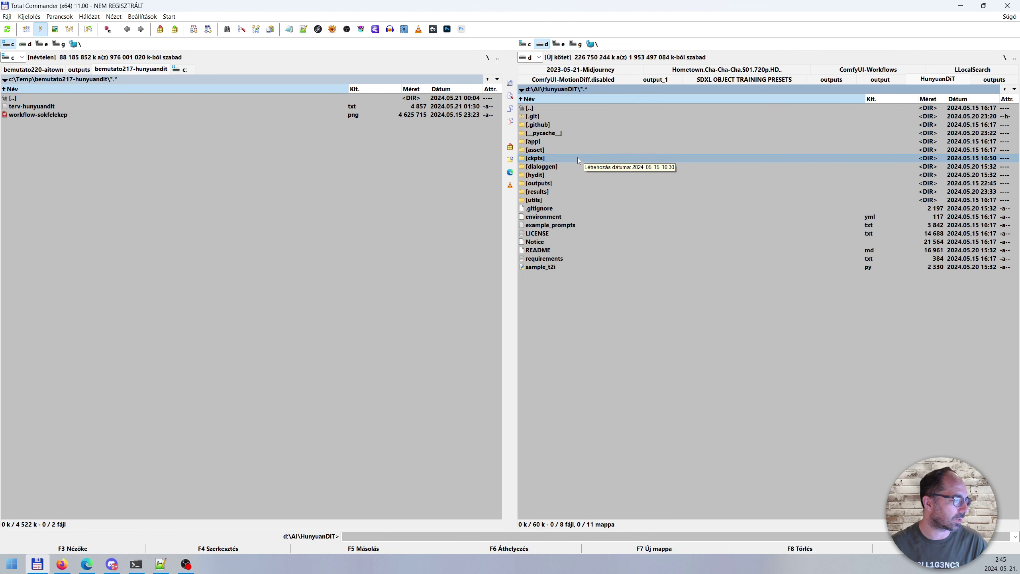
# Step: Return to the README in the browser and highlight "huggingface-cli download Tencent-Hunyuan/HunyuanDiT --local-dir ./ckpts"
pyautogui.click(87, 564)
pyautogui.click(373, 257)
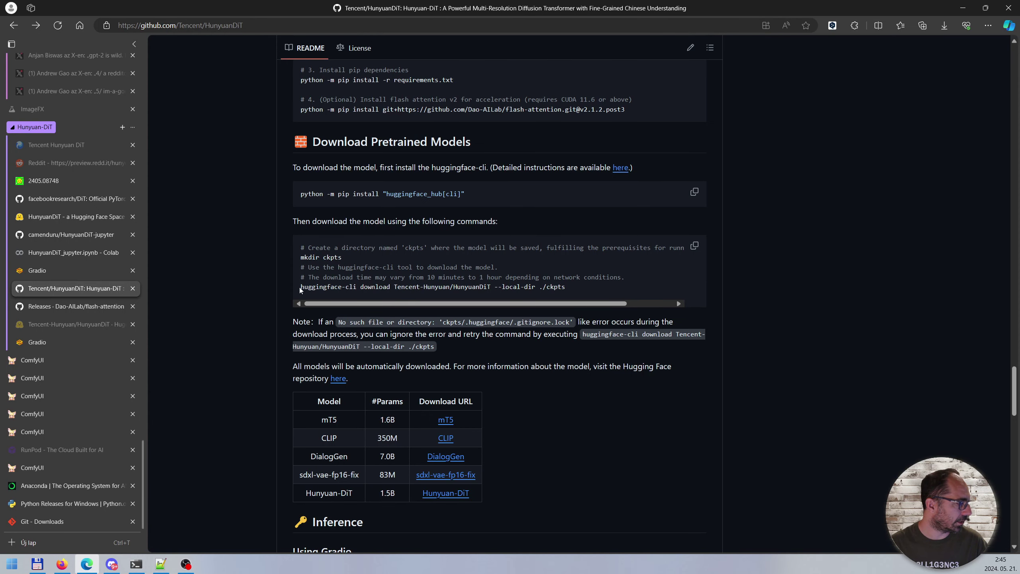
pyautogui.moveTo(301, 287); pyautogui.dragTo(575, 291)
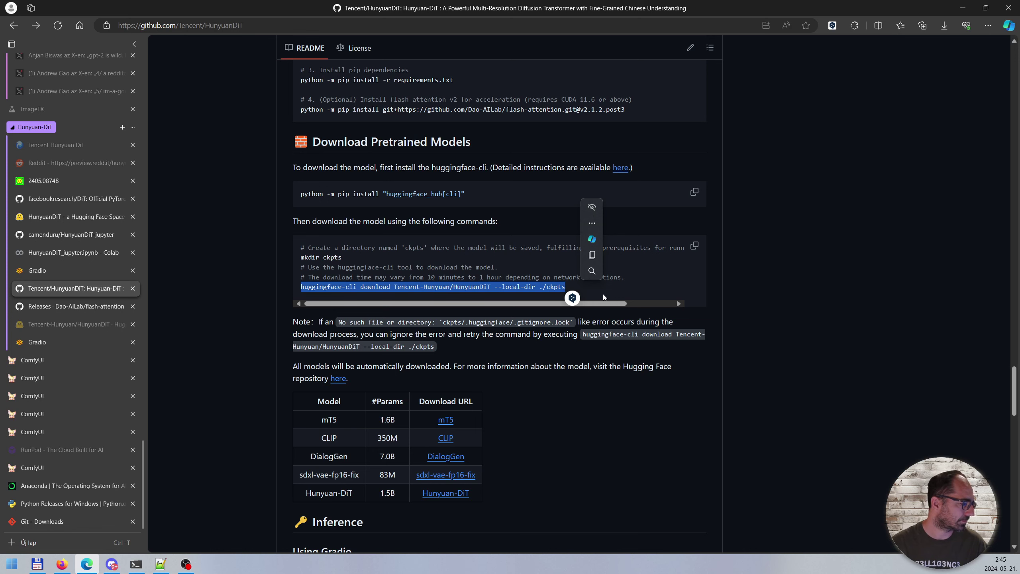
# Step: Review the README's pretrained model table and Inference commands, highlighting the Using Gradio heading
pyautogui.scroll(-2, 440, 295)
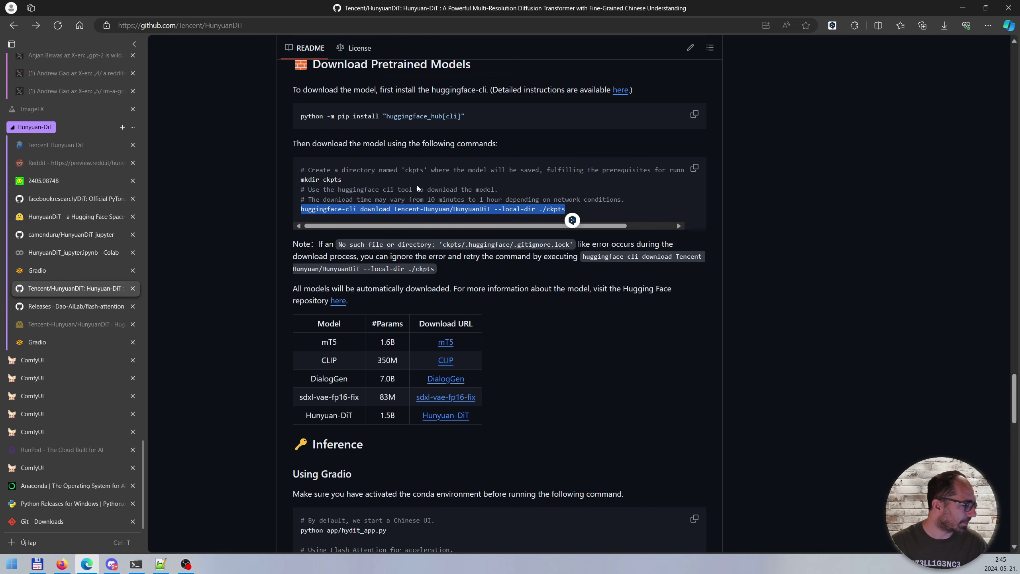
pyautogui.scroll(-4, 526, 285)
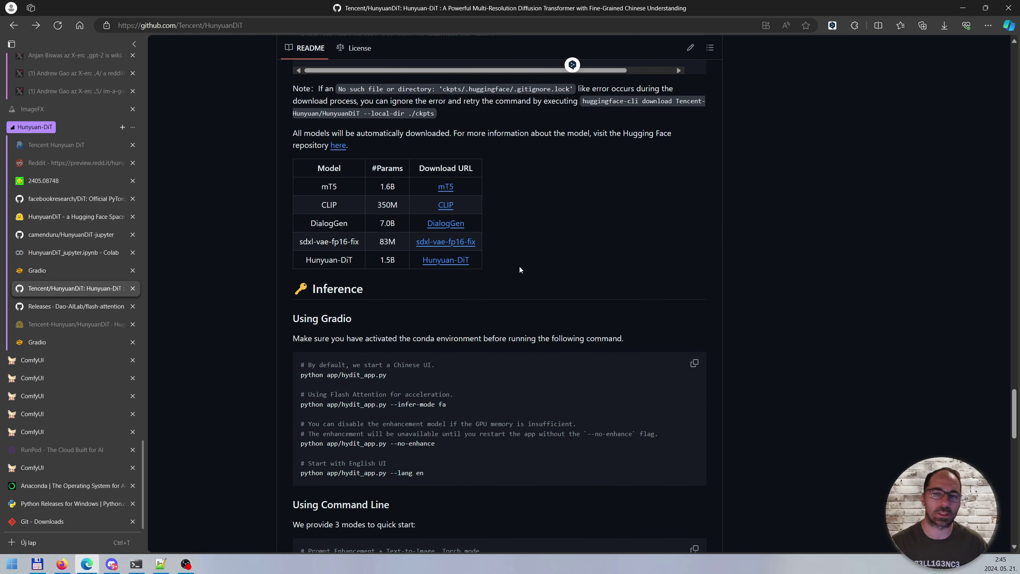
pyautogui.scroll(-4, 519, 270)
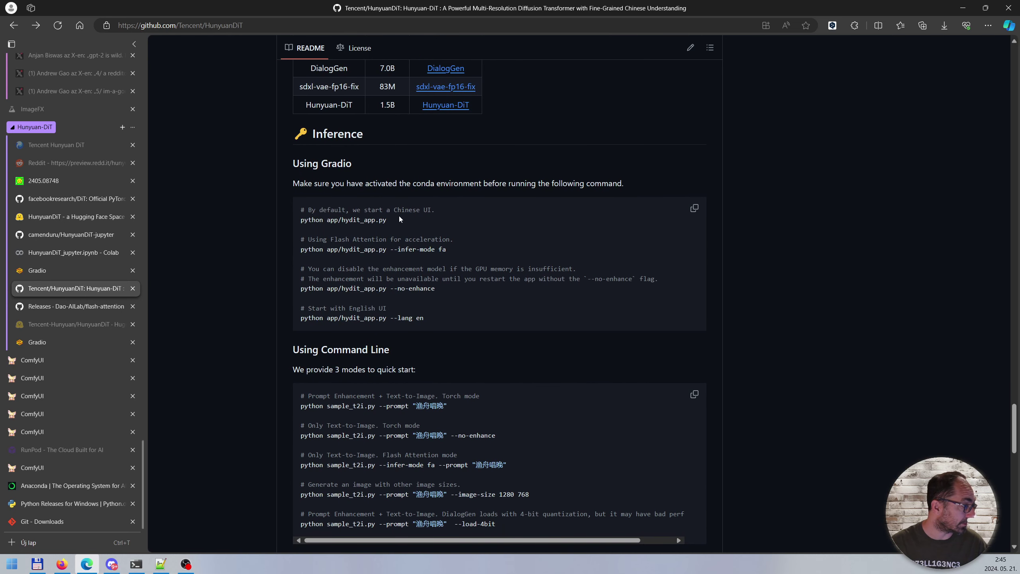
pyautogui.scroll(2, 400, 219)
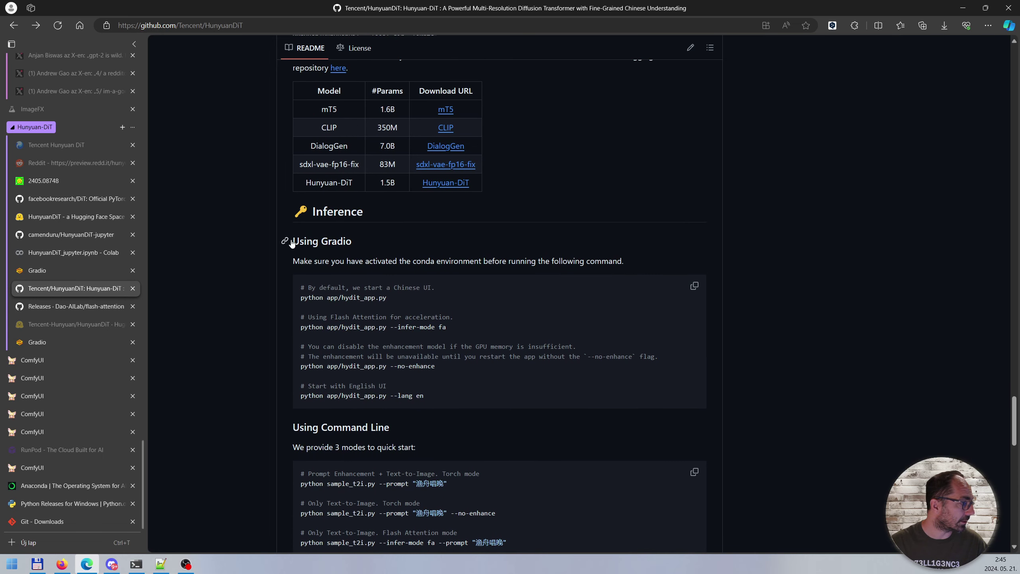
pyautogui.moveTo(389, 242); pyautogui.dragTo(297, 247)
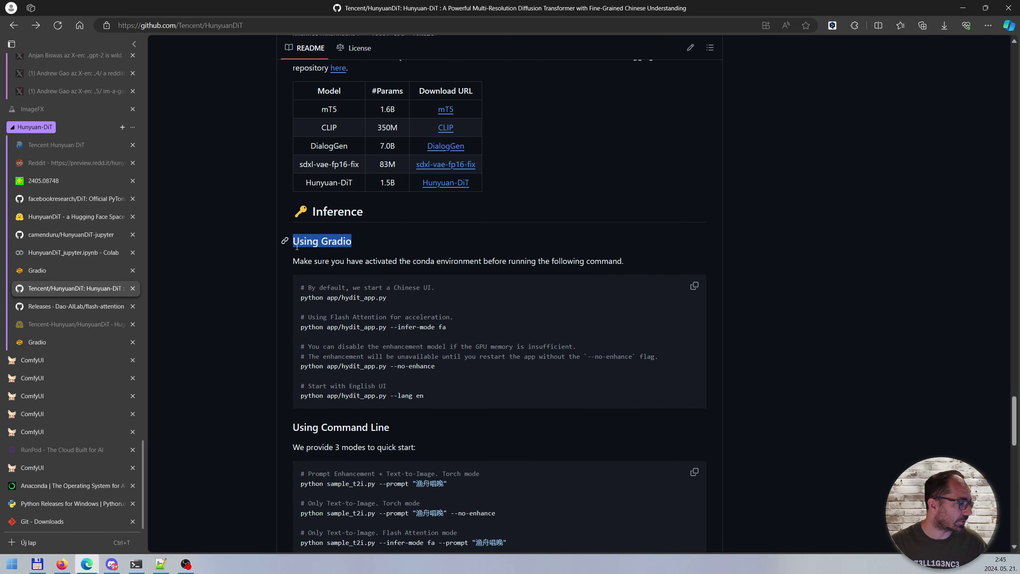
pyautogui.click(313, 246)
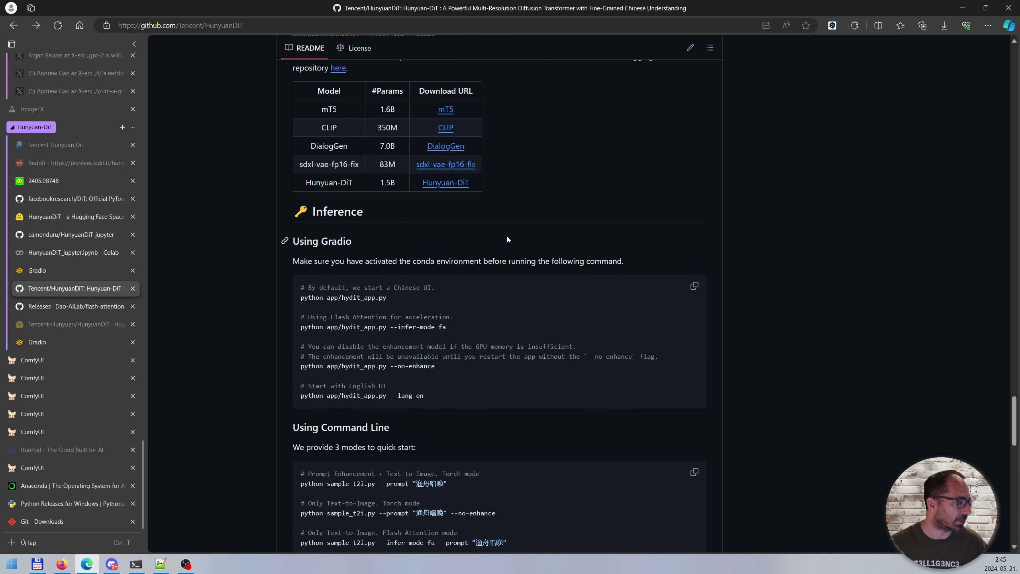
# Step: View the Hugging Face Space, the Colab notebook output and its Gradio page, and return to the HunyuanDiT README
pyautogui.click(50, 216)
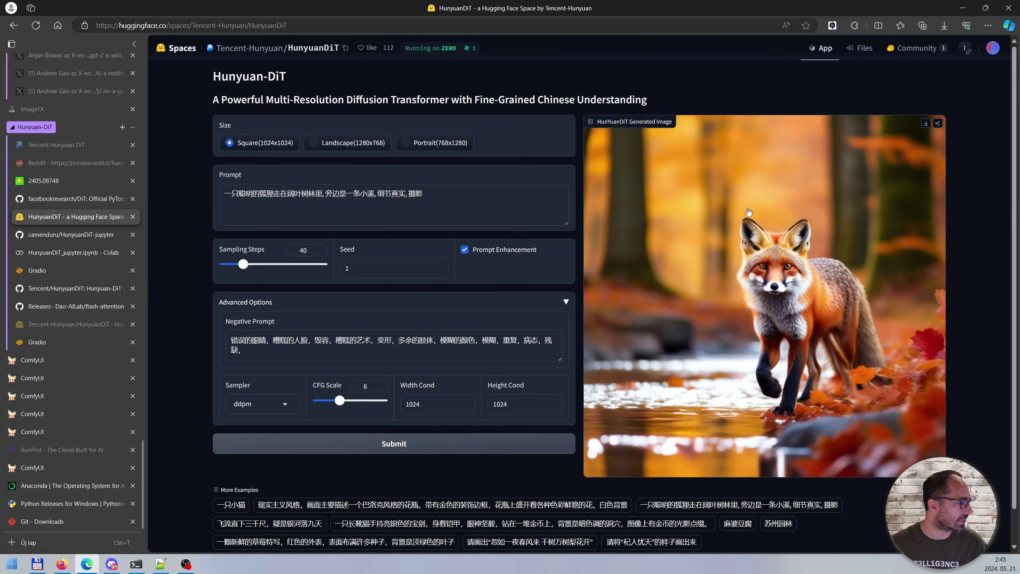
pyautogui.click(40, 257)
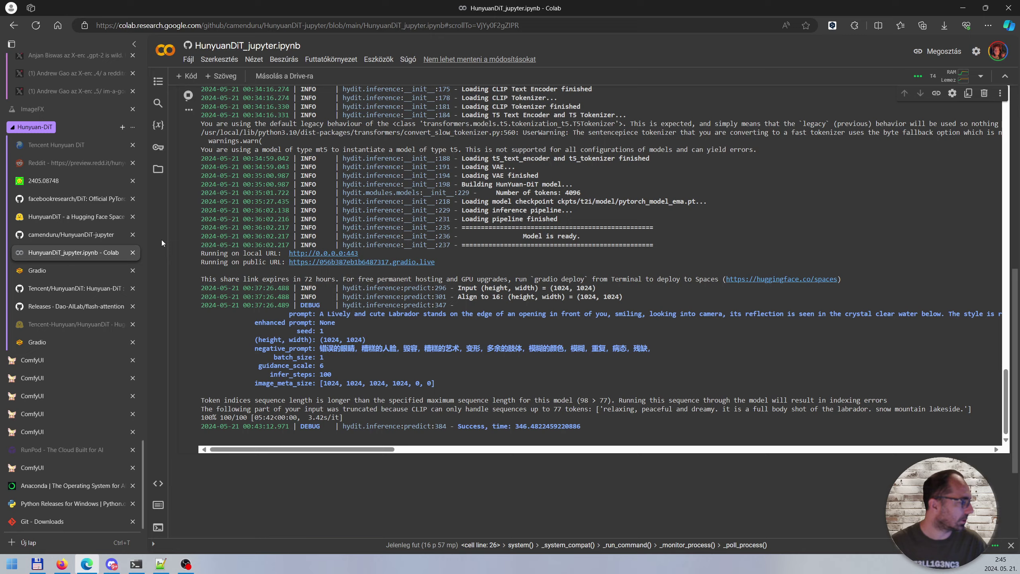
pyautogui.click(44, 271)
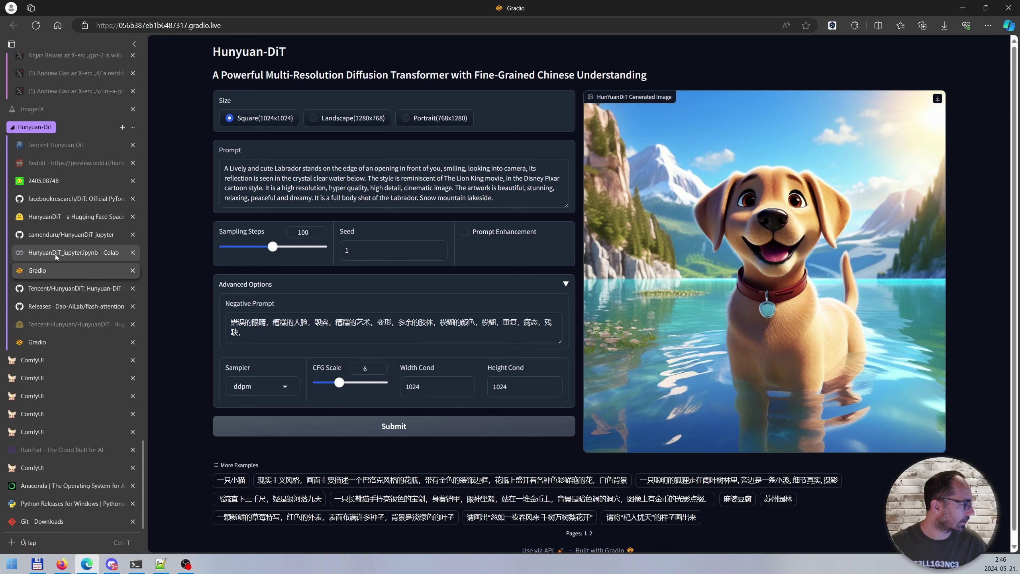
pyautogui.click(56, 288)
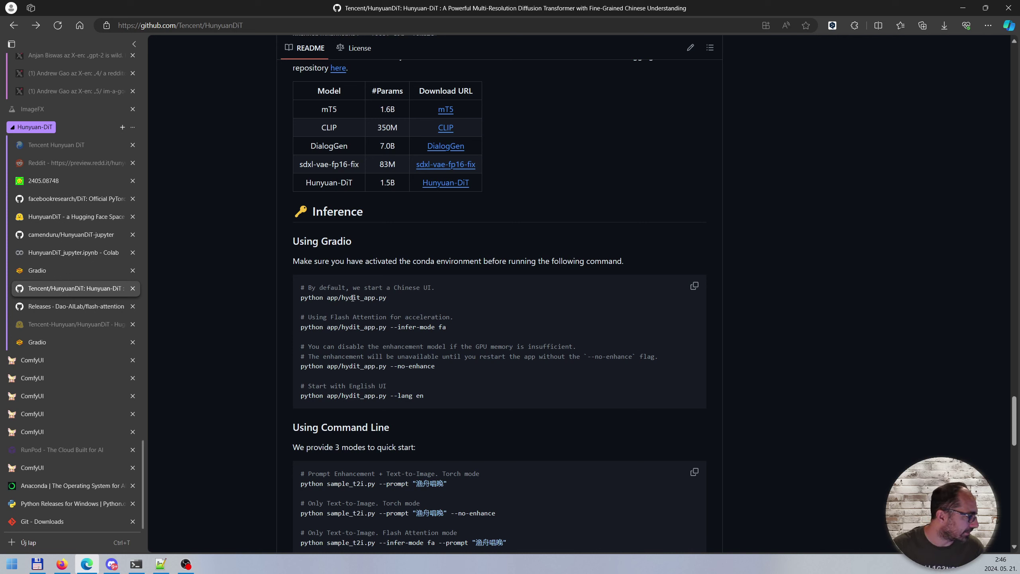
# Step: Copy the README's English UI launch command "python app/hydit_app.py --lang en" and paste it into the HunyuanDiT command prompt
pyautogui.moveTo(402, 298); pyautogui.dragTo(296, 299)
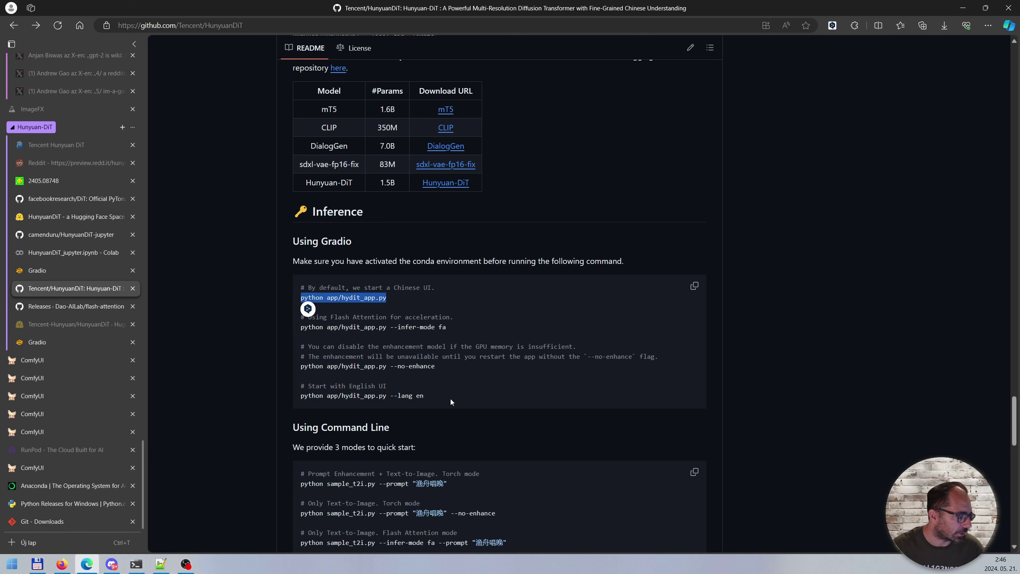
pyautogui.moveTo(442, 397); pyautogui.dragTo(306, 398)
pyautogui.hotkey('ctrl', 'c')
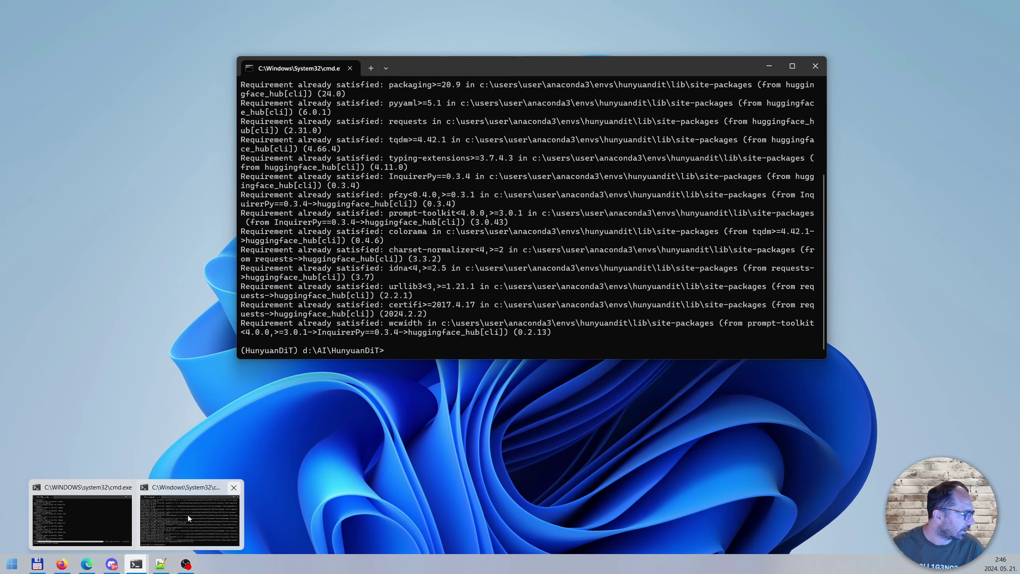
pyautogui.click(197, 514)
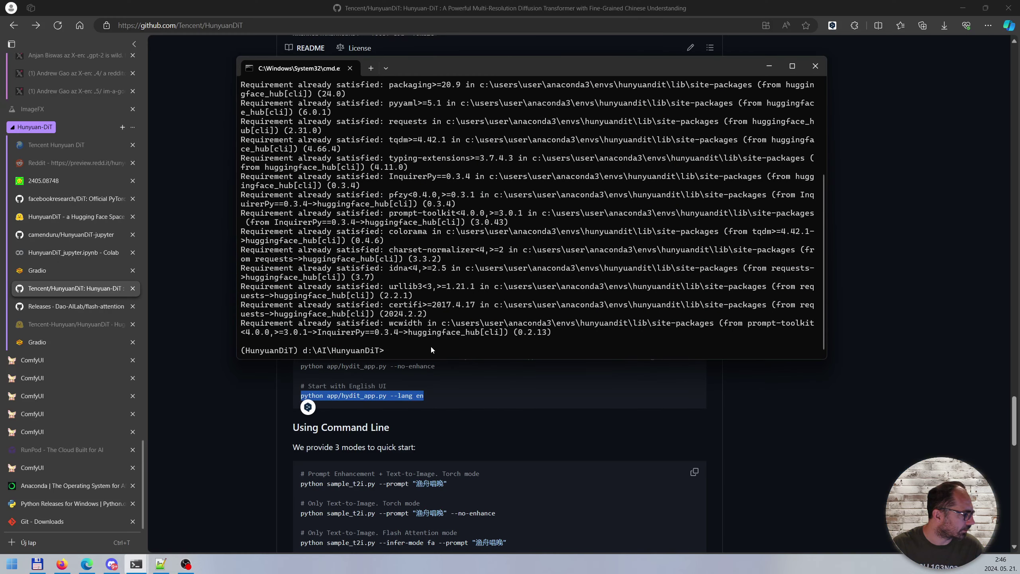
pyautogui.hotkey('ctrl', 'v')
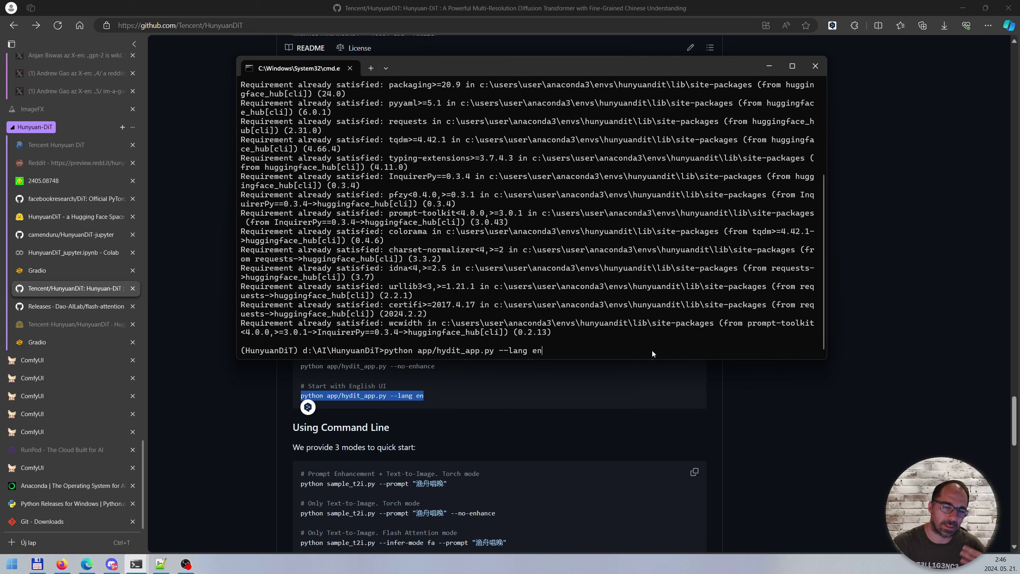
# Step: Return to the README, highlight "conda activate HunyuanDiT" and "python app/hydit_app.py --lang en", and switch back to the command prompt
pyautogui.click(517, 401)
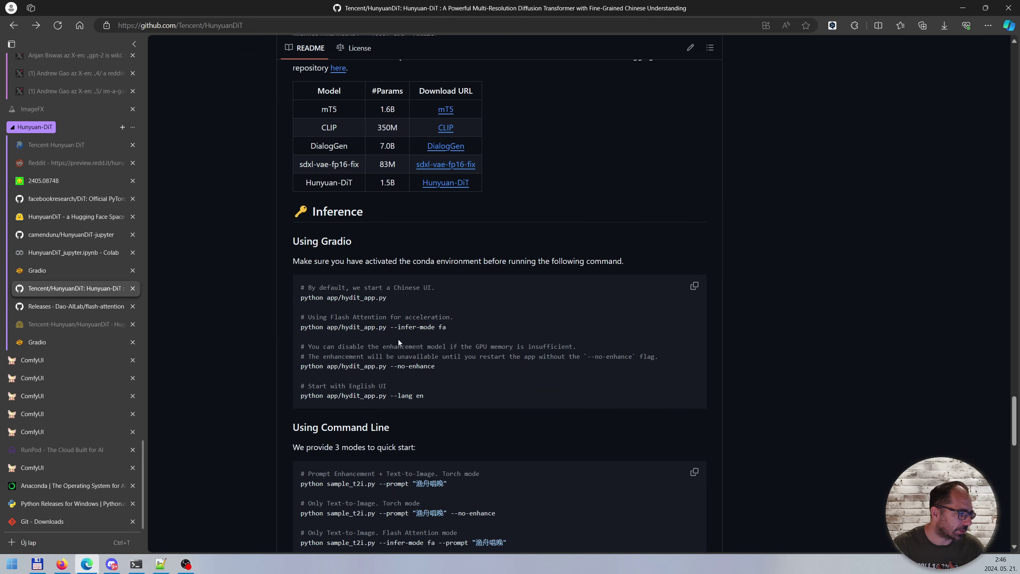
pyautogui.scroll(10, 399, 339)
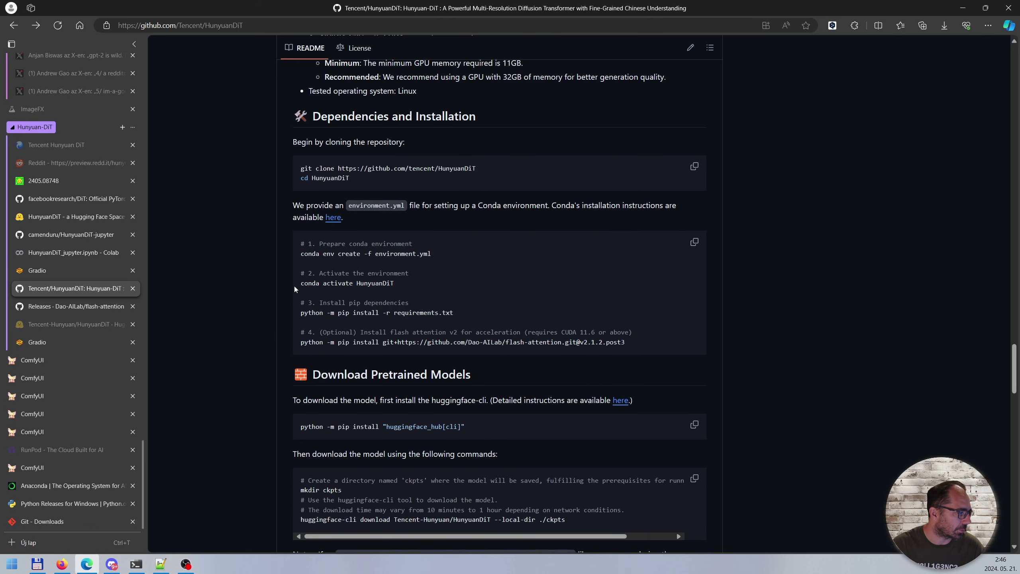
pyautogui.moveTo(295, 286); pyautogui.dragTo(410, 290)
pyautogui.scroll(-10, 410, 288)
pyautogui.moveTo(300, 396); pyautogui.dragTo(425, 396)
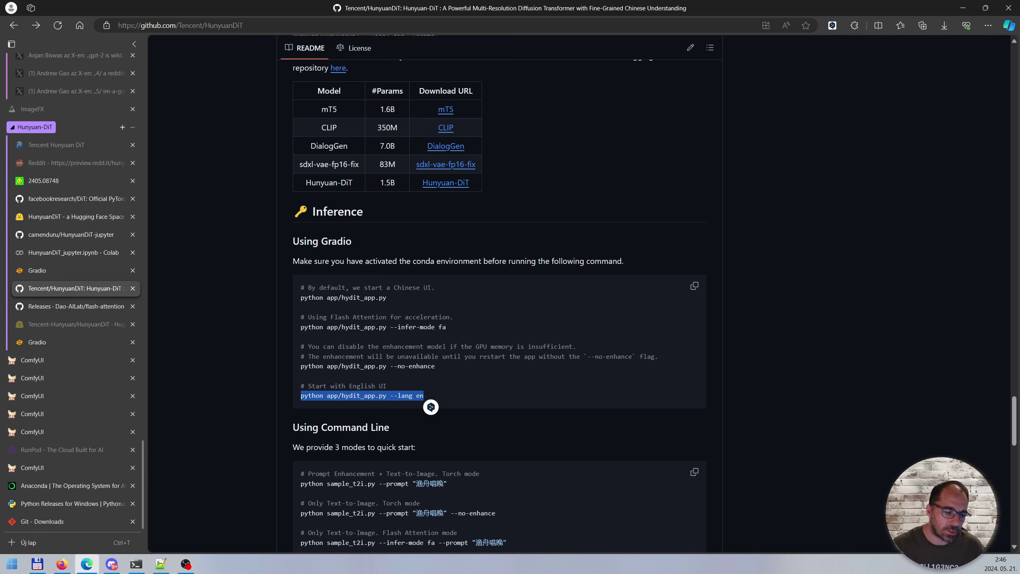
pyautogui.click(523, 399)
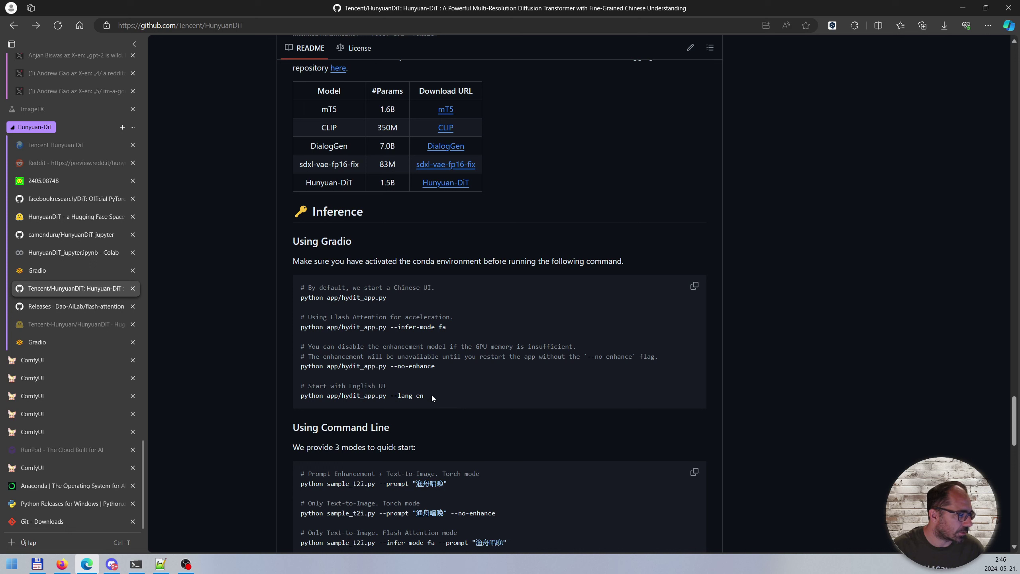
pyautogui.hotkey('alt', 'Tab')
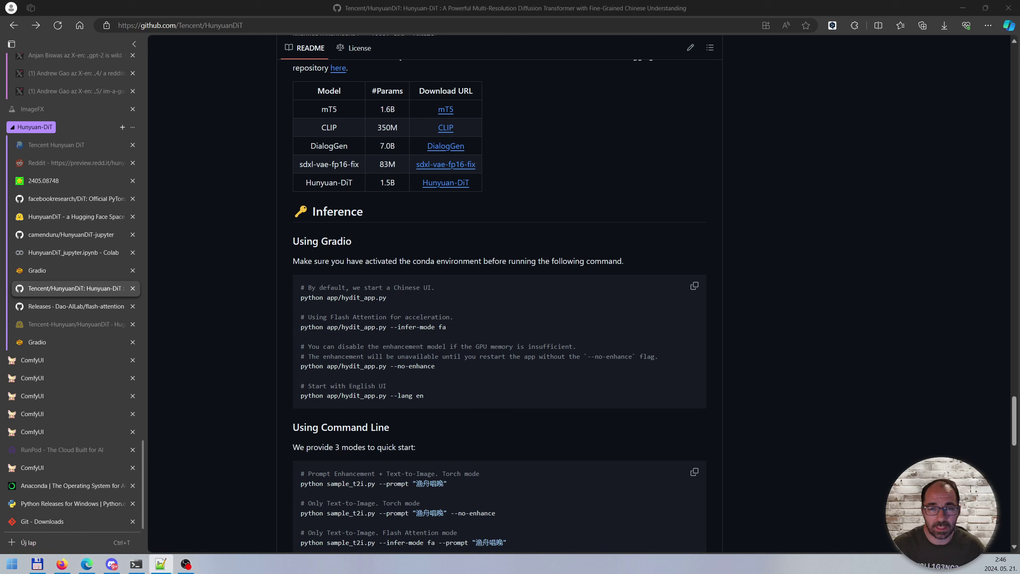
pyautogui.hotkey('alt', 'Tab')
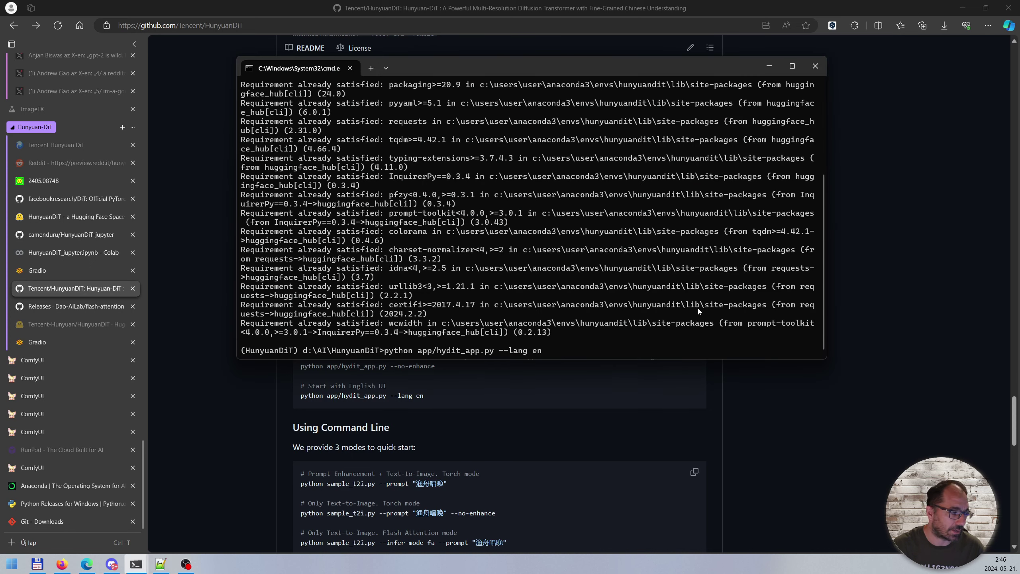
# Step: Review the README in the browser and highlight the DialogGen + Hunyuan-DiT GPU memory entry in the Requirements table
pyautogui.click(758, 397)
pyautogui.scroll(-15, 555, 363)
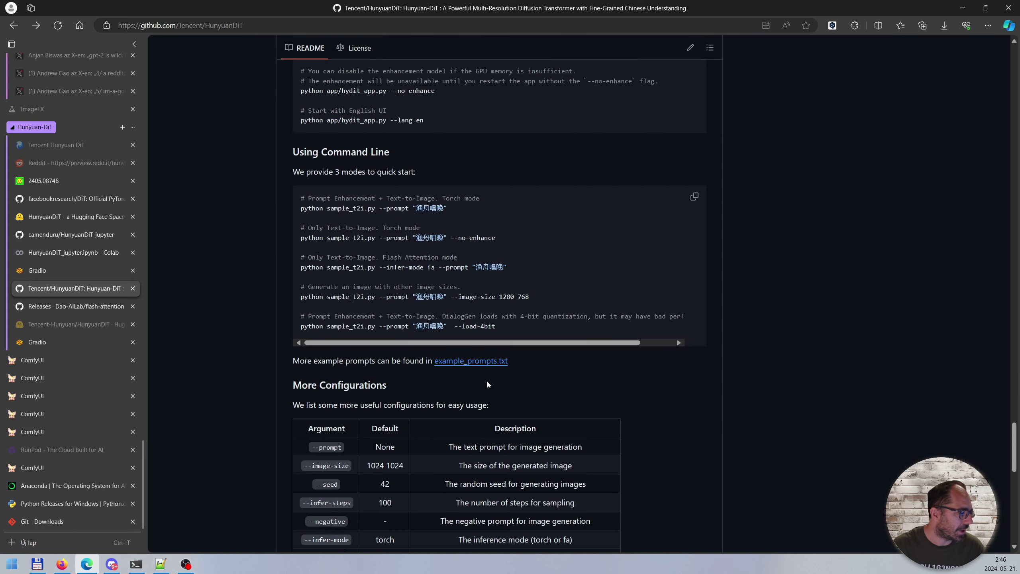
pyautogui.scroll(-5, 448, 347)
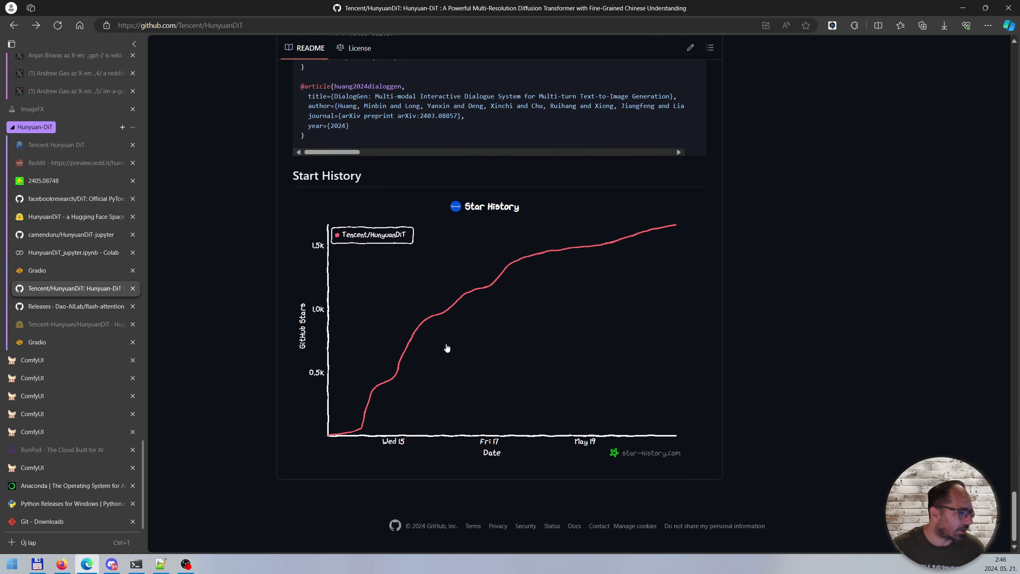
pyautogui.scroll(15, 447, 348)
pyautogui.scroll(12, 447, 348)
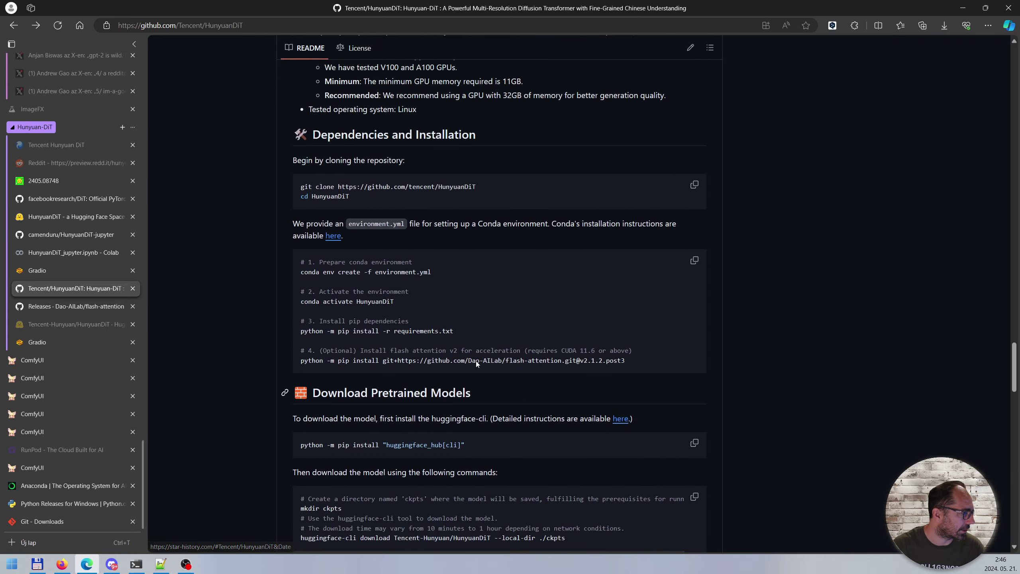
pyautogui.scroll(-5, 466, 349)
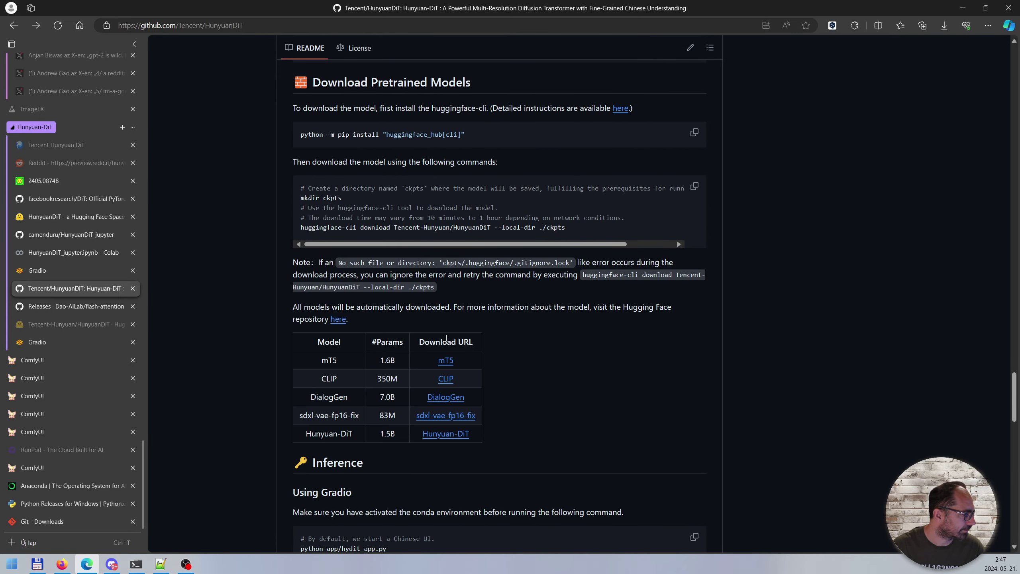
pyautogui.scroll(10, 453, 335)
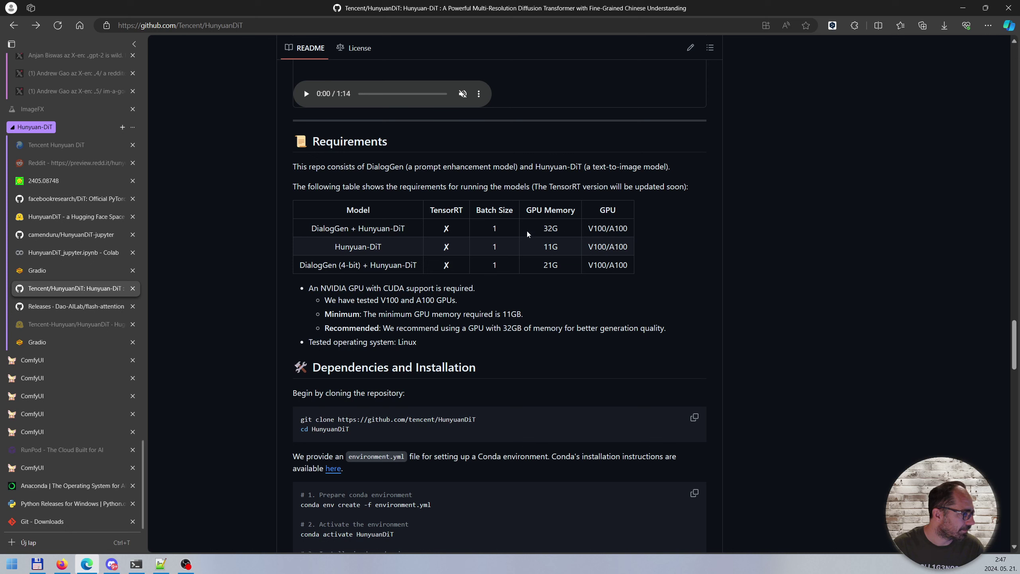
pyautogui.moveTo(533, 231); pyautogui.dragTo(564, 232)
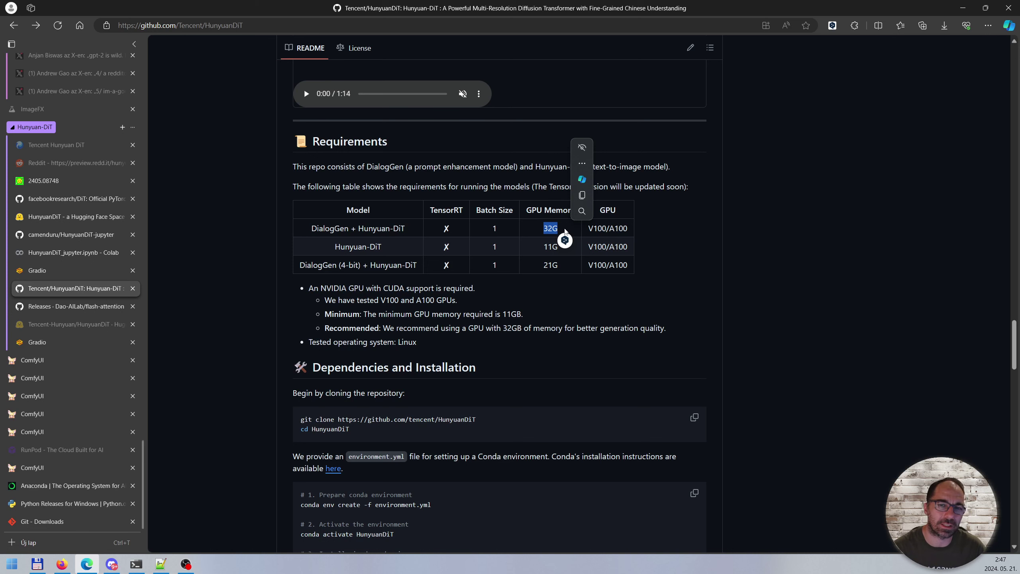
# Step: Highlight the "--no-enhance" and "--infer-mode fa" options in the README's Using Gradio commands
pyautogui.scroll(-4, 565, 232)
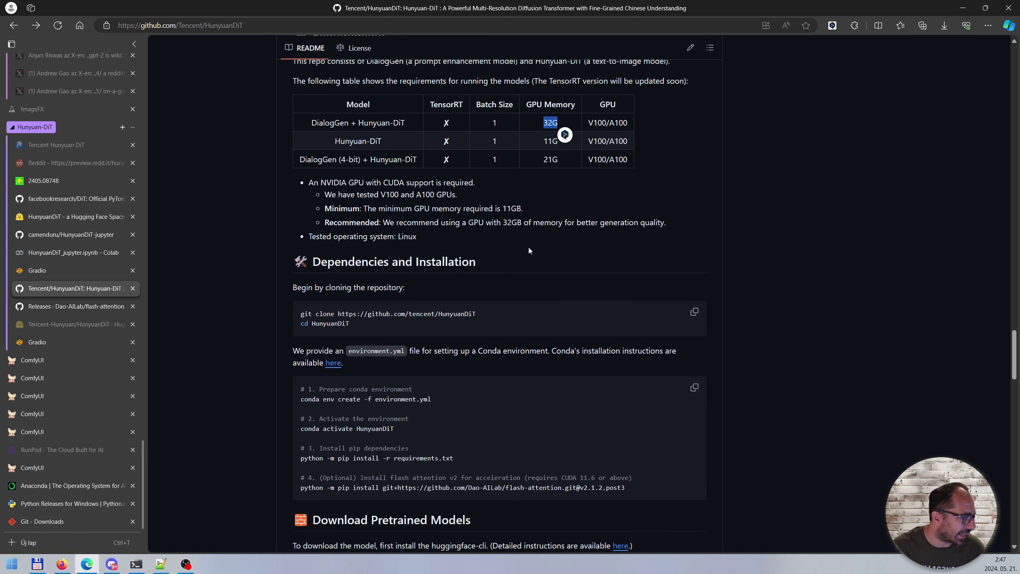
pyautogui.scroll(-10, 502, 399)
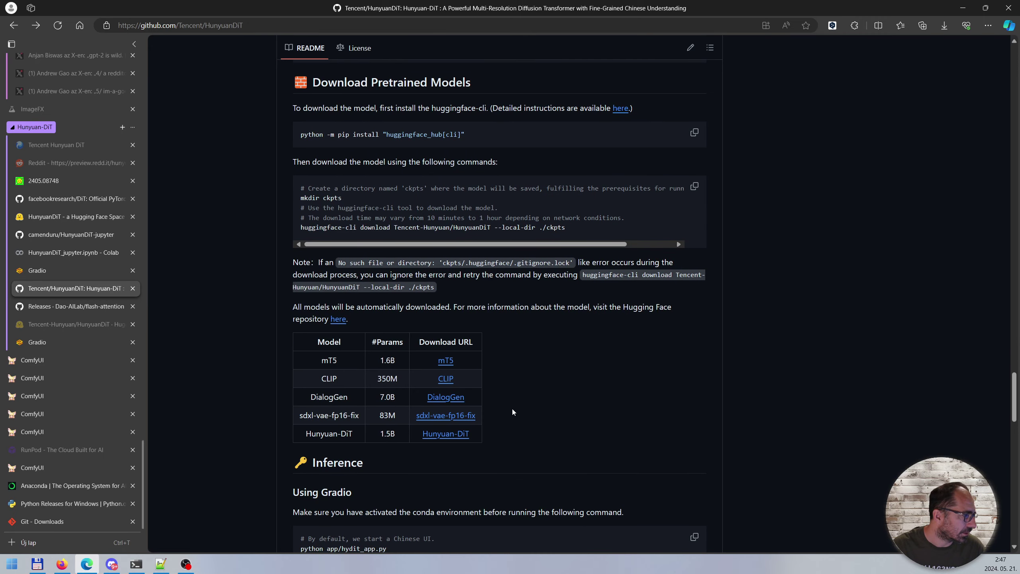
pyautogui.scroll(-6, 515, 413)
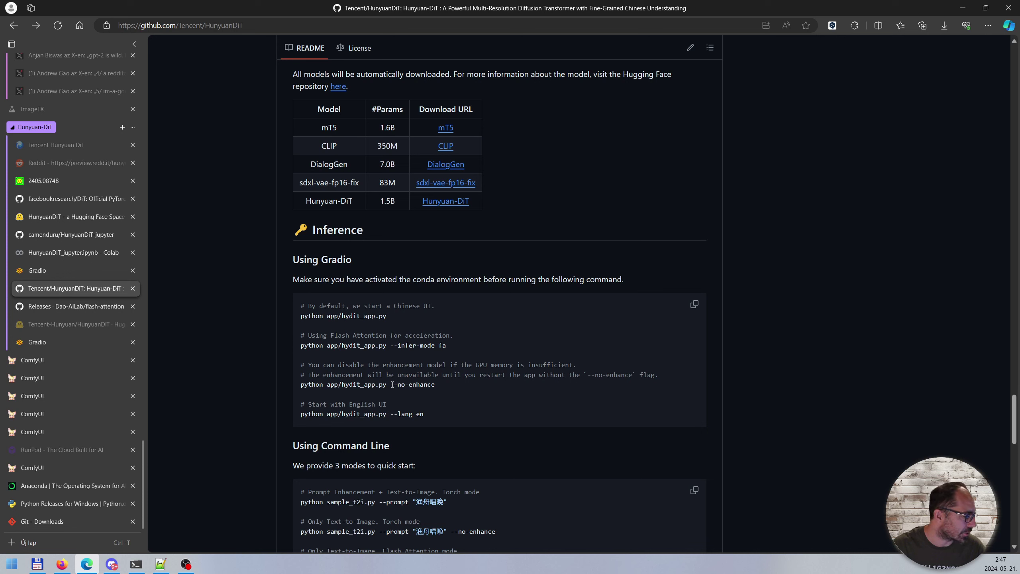
pyautogui.moveTo(393, 385); pyautogui.dragTo(440, 387)
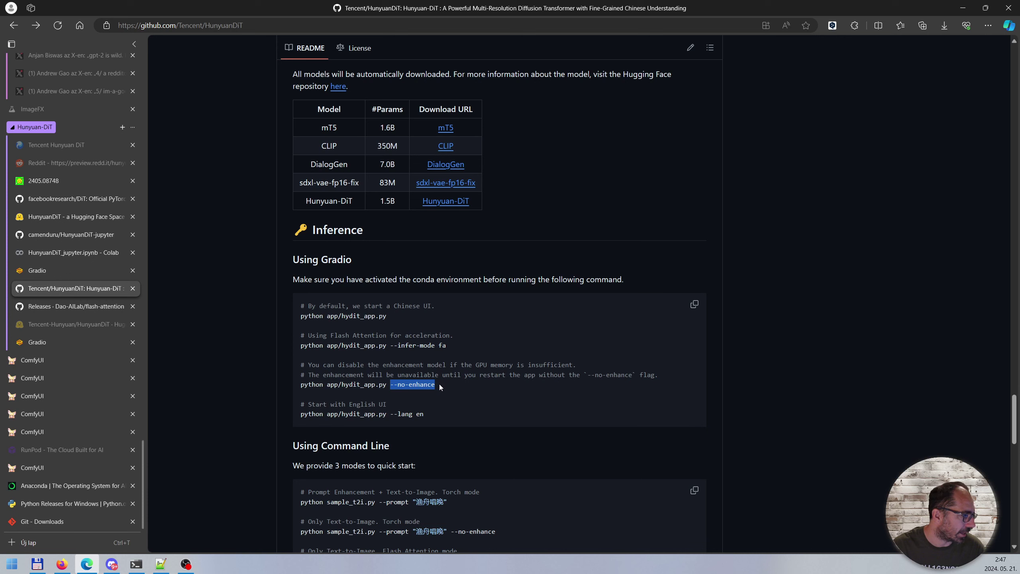
pyautogui.click(345, 336)
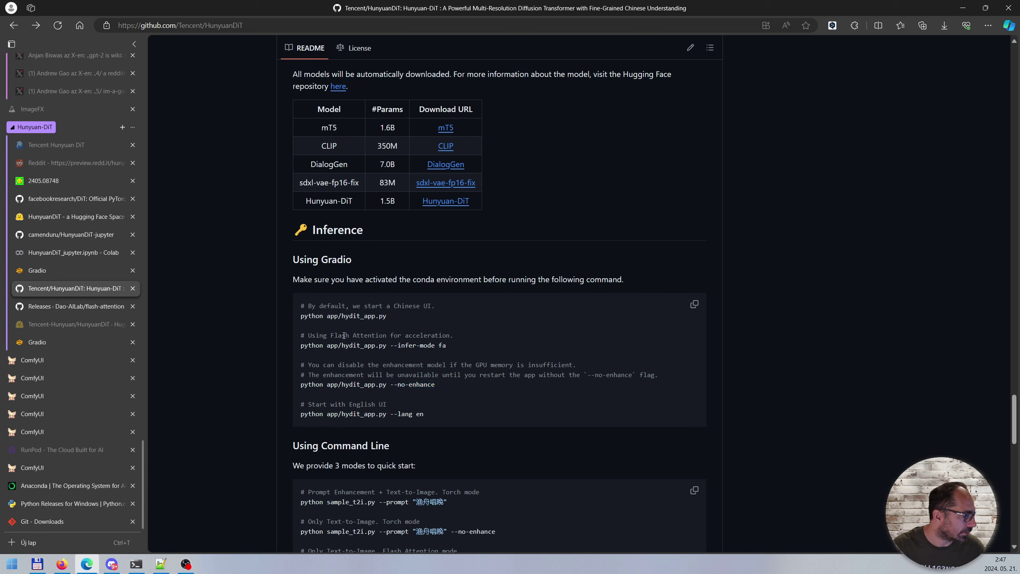
pyautogui.moveTo(332, 335); pyautogui.dragTo(434, 349)
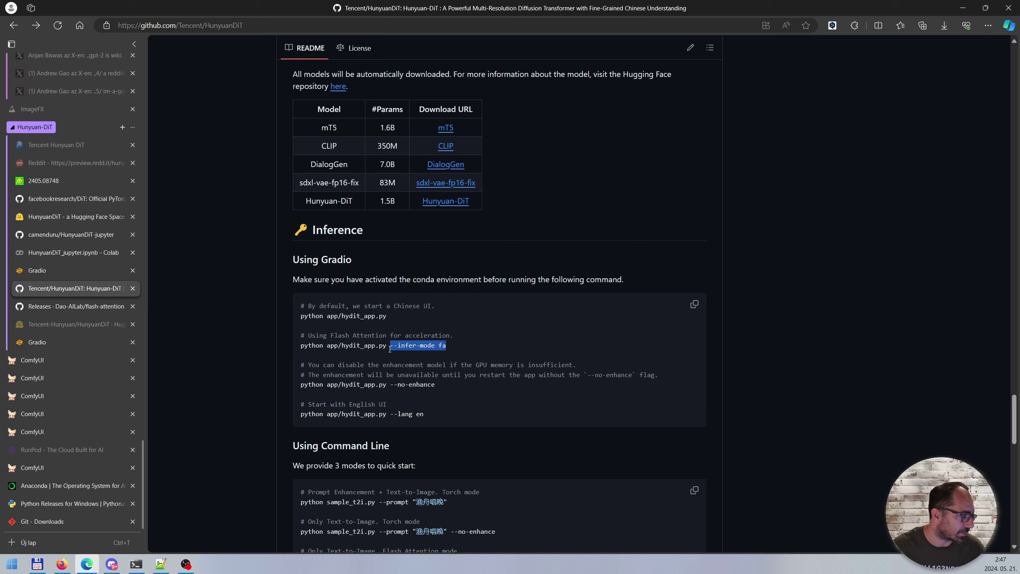
pyautogui.click(348, 423)
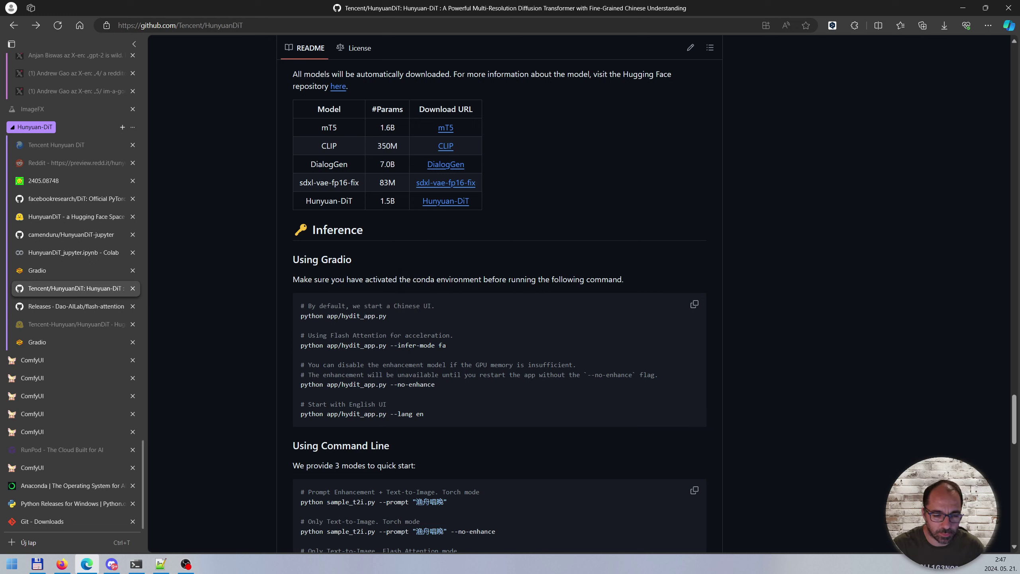
# Step: In the HunyuanDiT command prompt, erase the pending command, clear the screen with cls, and run "python app/hydit_app.py --lang en --no-enhance"
pyautogui.hotkey('alt', 'Tab')
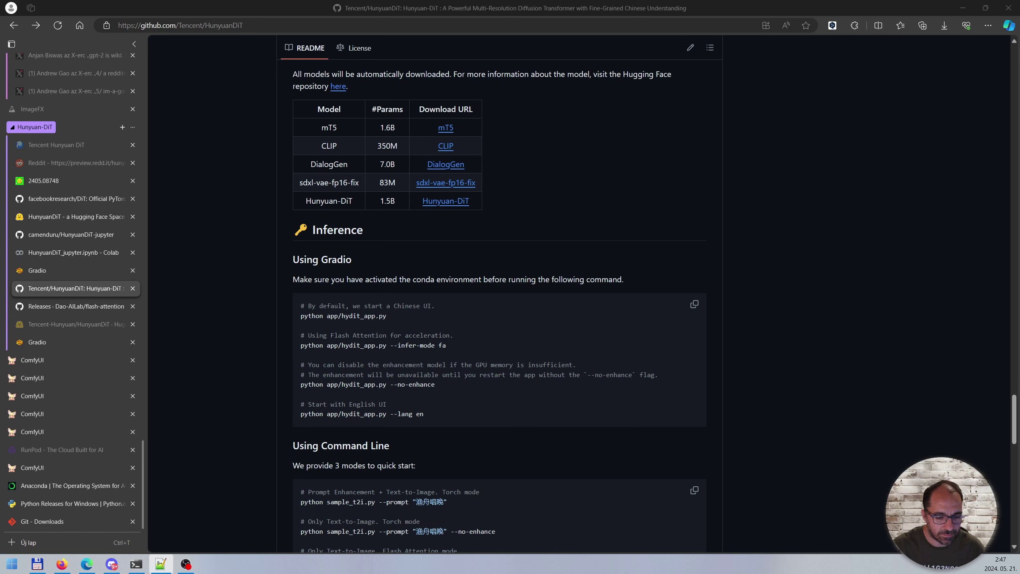
pyautogui.hotkey('alt', 'Tab')
pyautogui.write('python app/hydit_app.py --lang en')
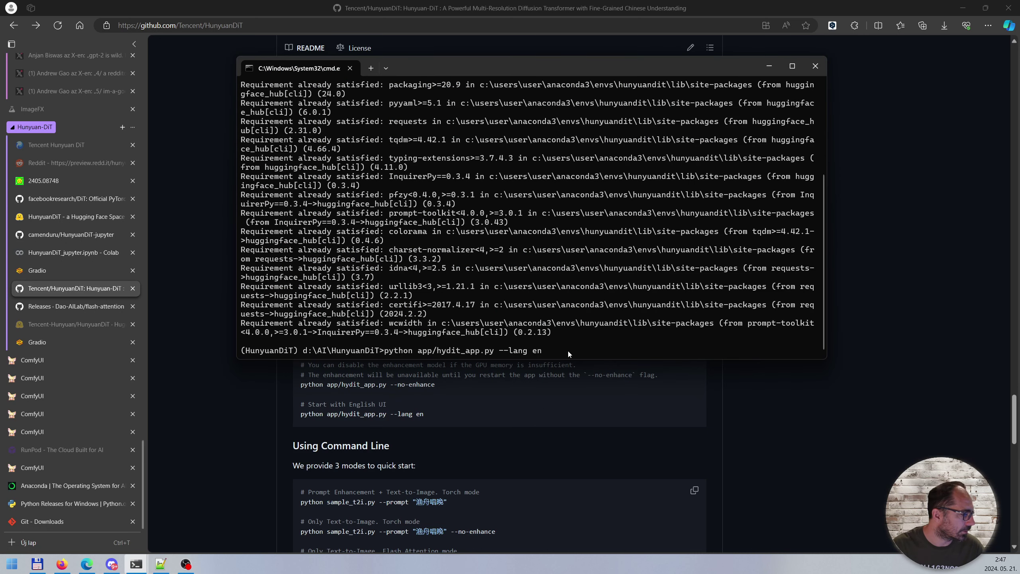
pyautogui.press('BackSpace')
pyautogui.press('BackSpace')
pyautogui.press('BackSpace')
pyautogui.press('BackSpace')
pyautogui.press('BackSpace')
pyautogui.press('BackSpace')
pyautogui.press('BackSpace')
pyautogui.press('BackSpace')
pyautogui.press('BackSpace')
pyautogui.press('BackSpace')
pyautogui.press('BackSpace')
pyautogui.press('BackSpace')
pyautogui.press('BackSpace')
pyautogui.press('BackSpace')
pyautogui.press('BackSpace')
pyautogui.press('BackSpace')
pyautogui.press('BackSpace')
pyautogui.press('BackSpace')
pyautogui.press('BackSpace')
pyautogui.press('BackSpace')
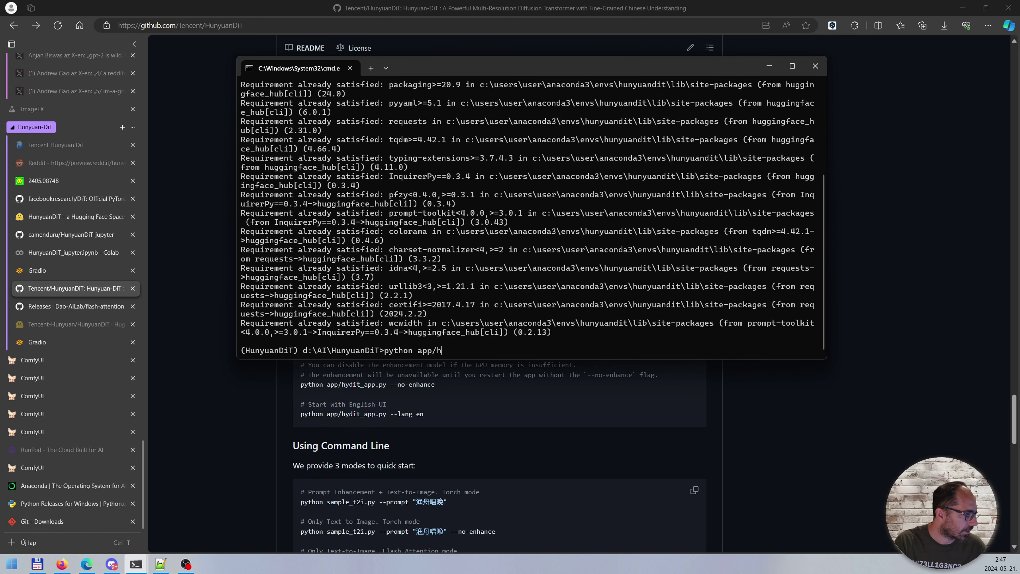
pyautogui.write('cls')
pyautogui.press('Return')
pyautogui.write('python app/hydit_app.py --lang en --no-enhance')
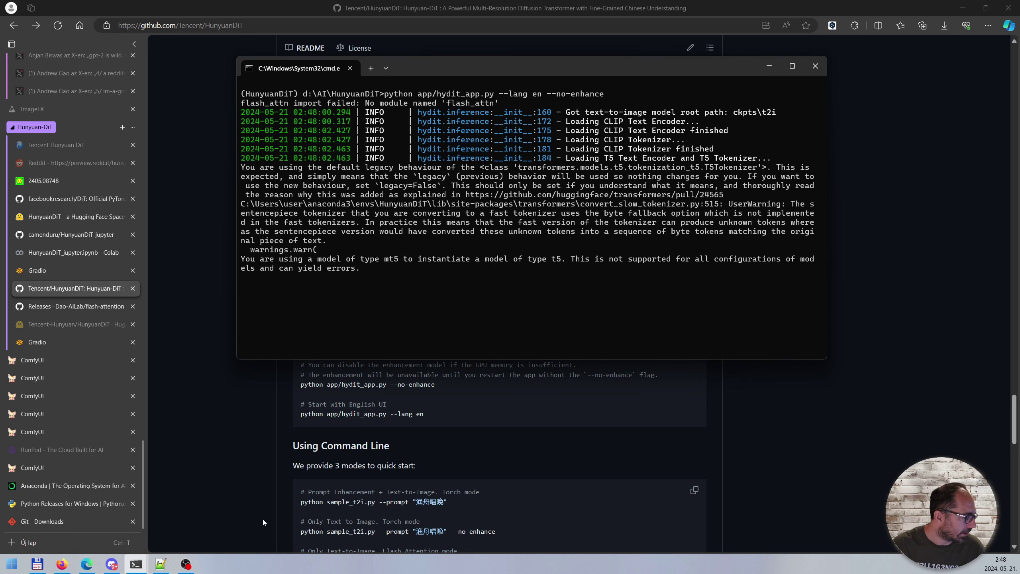
# Step: Return to the README and highlight and copy the Using Command Line example python sample_t2i.py --prompt "渔舟唱晚"
pyautogui.click(494, 450)
pyautogui.scroll(-5, 495, 449)
pyautogui.scroll(2, 482, 449)
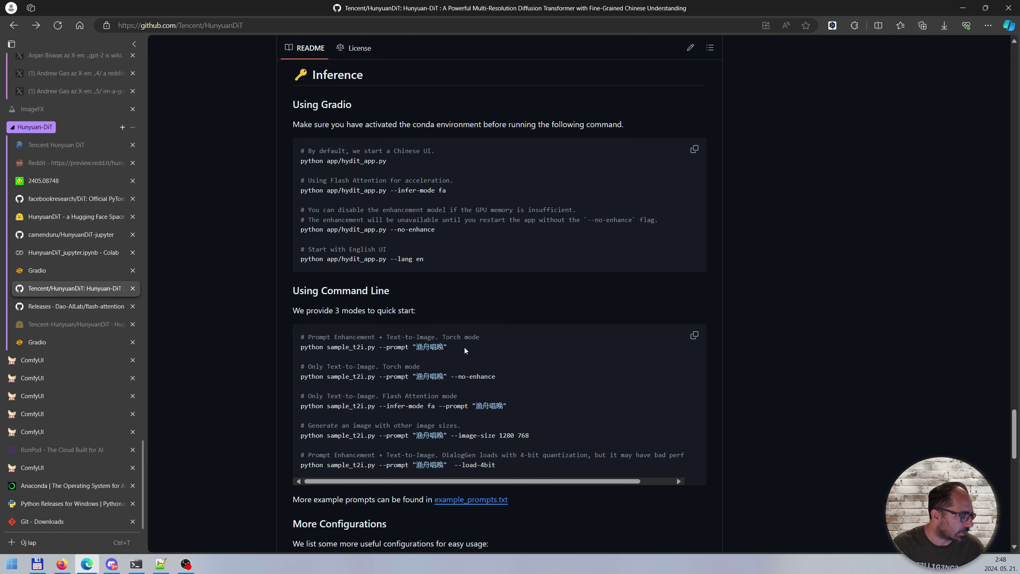
pyautogui.moveTo(464, 348); pyautogui.dragTo(295, 349)
pyautogui.hotkey('ctrl', 'c')
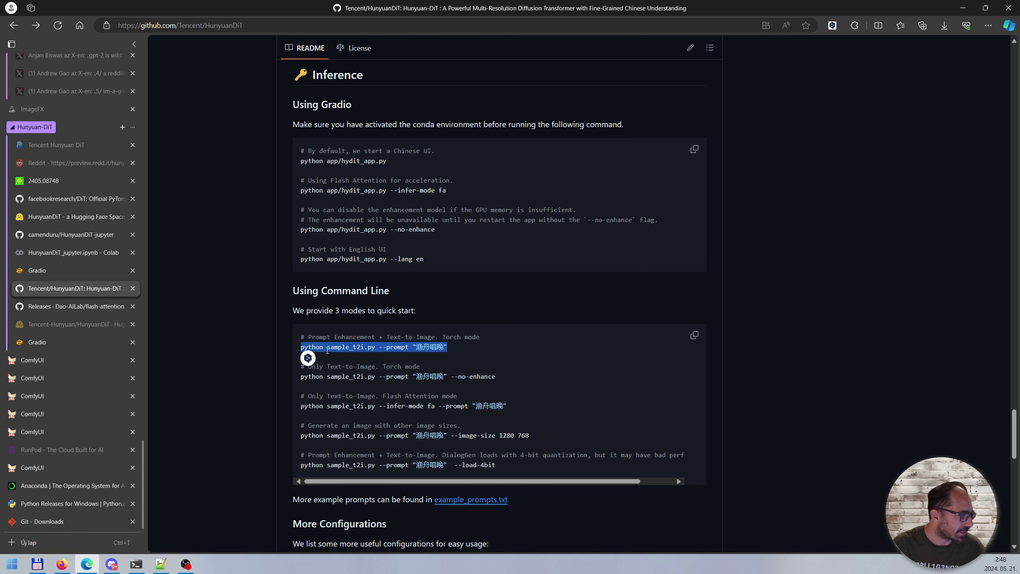
pyautogui.click(464, 350)
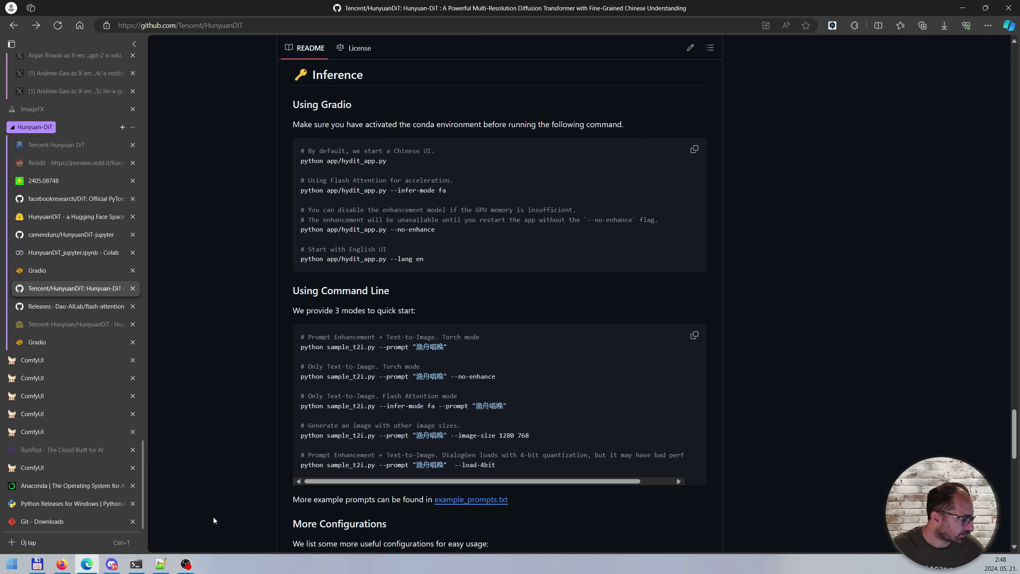
# Step: Check the launch output in the command prompt and compare the gradio.live and localhost:443 Hunyuan-DiT pages in the browser
pyautogui.moveTo(137, 567)
pyautogui.click(171, 534)
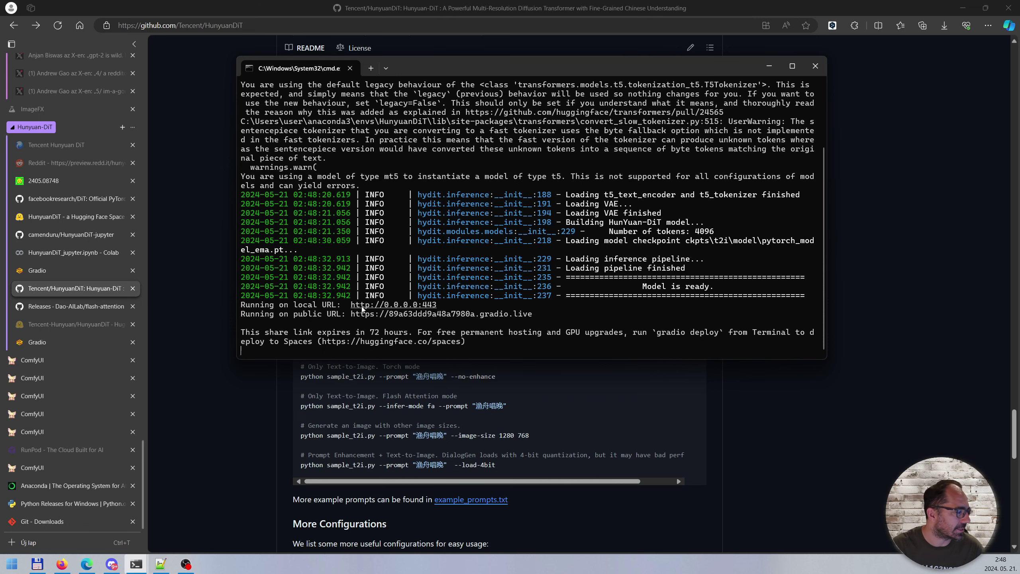
pyautogui.click(67, 272)
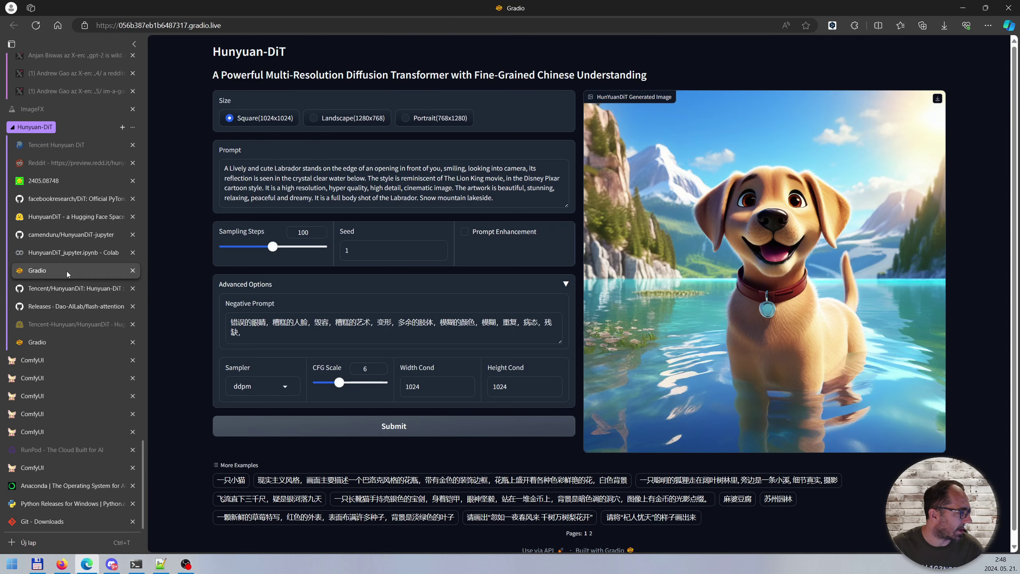
pyautogui.click(54, 342)
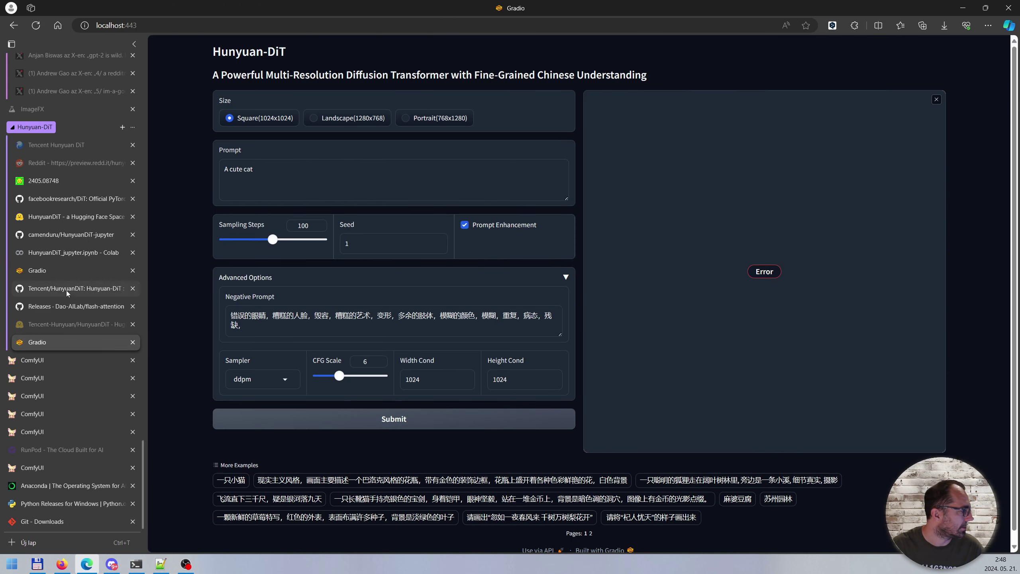
pyautogui.click(48, 271)
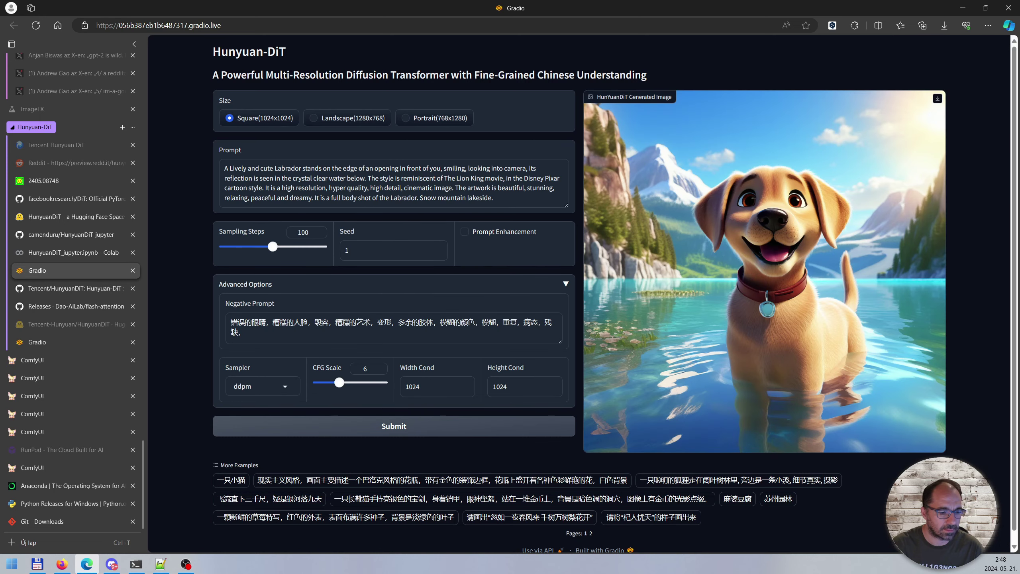
pyautogui.hotkey('alt', 'Tab')
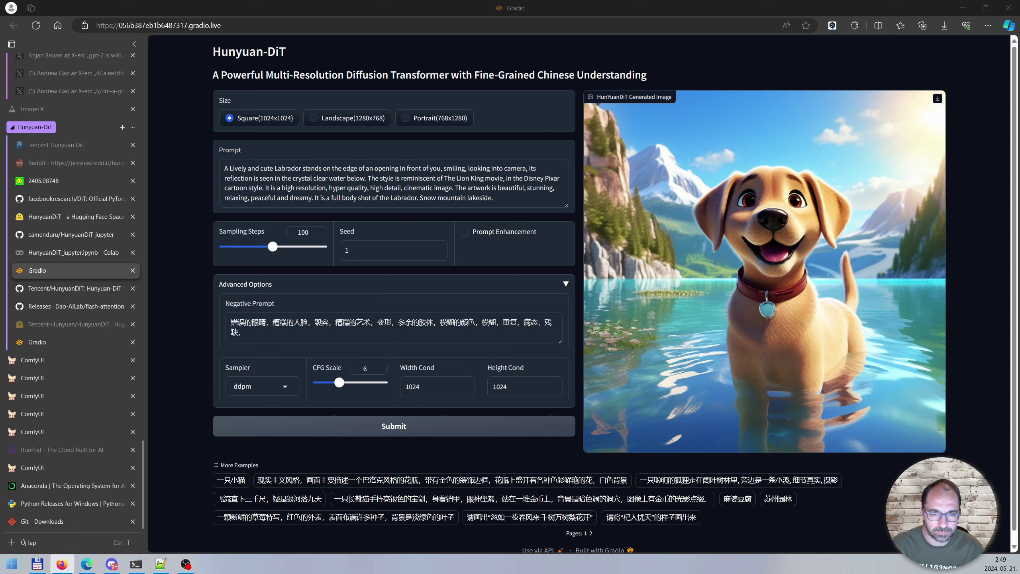
# Step: Open the Labrador PNG from c:\Temp\bemutato217-hunyuandit in XnView MP, maximize it, and compare it with the generated image on the gradio.live page
pyautogui.click(37, 564)
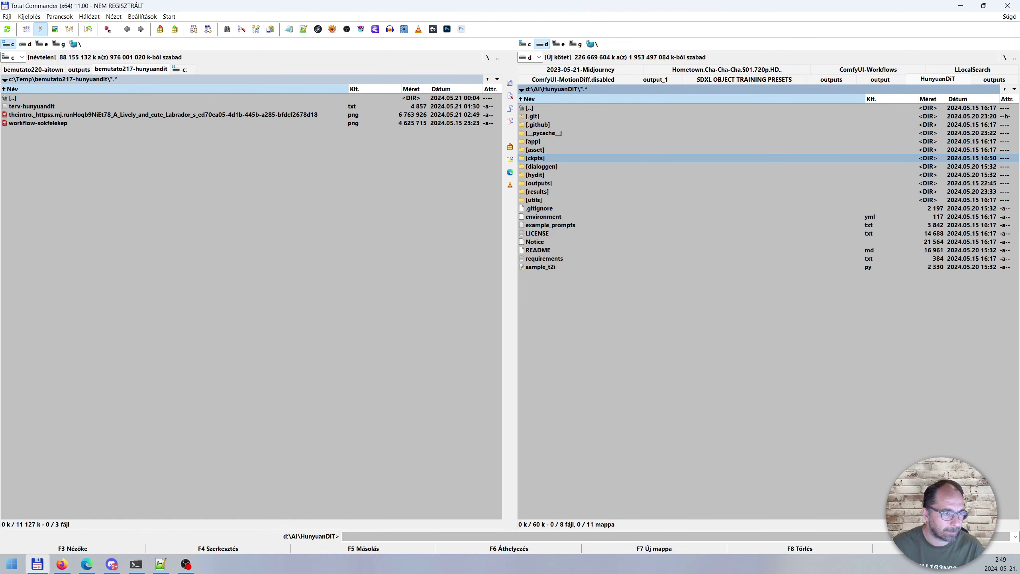
pyautogui.doubleClick(50, 114)
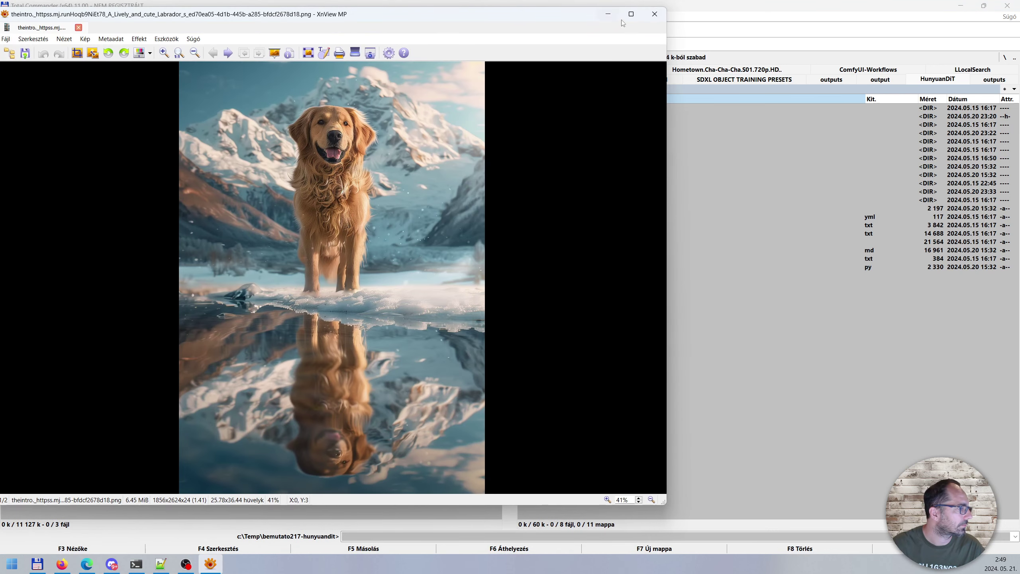
pyautogui.click(631, 15)
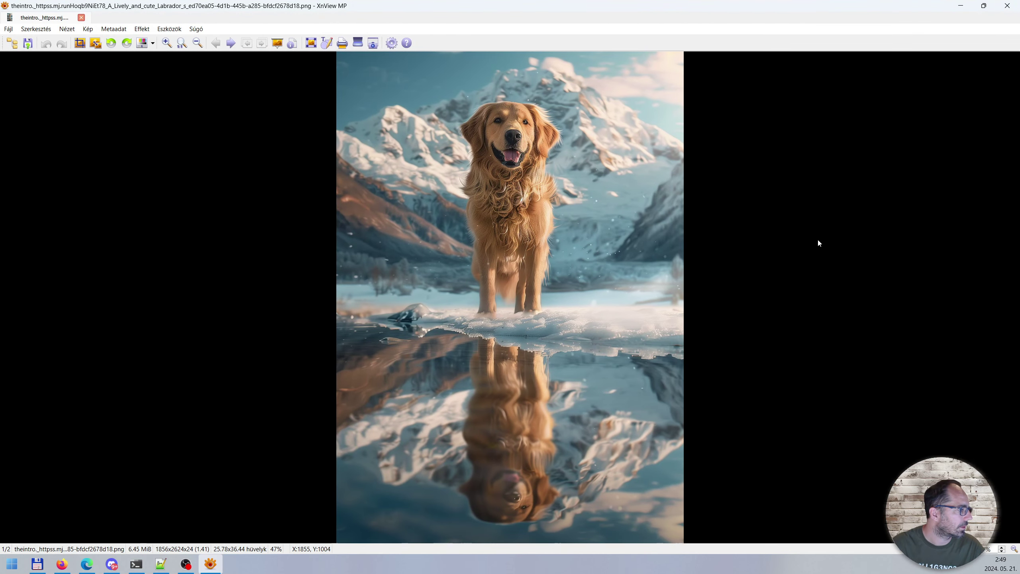
pyautogui.click(89, 562)
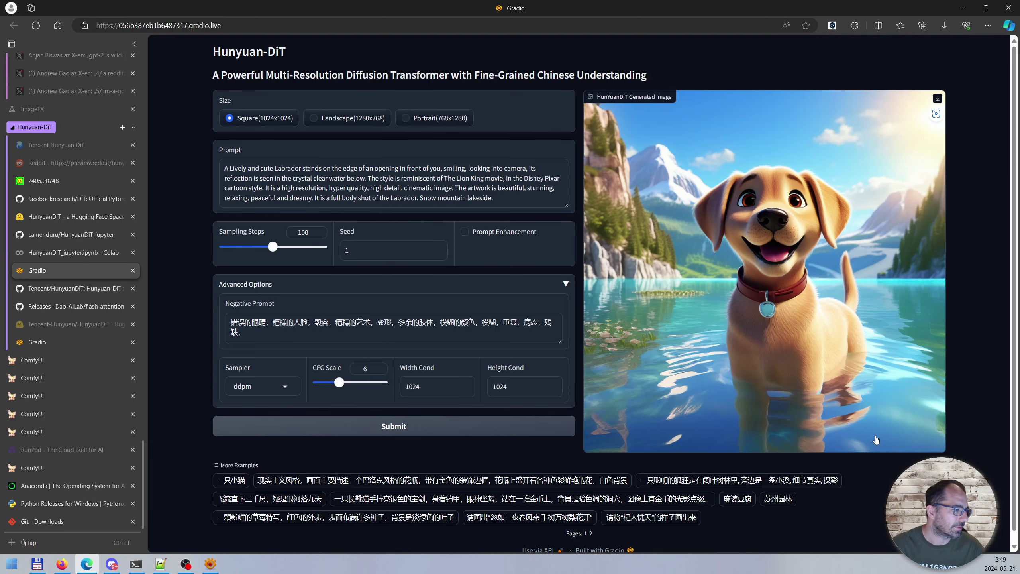
pyautogui.hotkey('alt', 'Tab')
pyautogui.hotkey('alt', 'Tab')
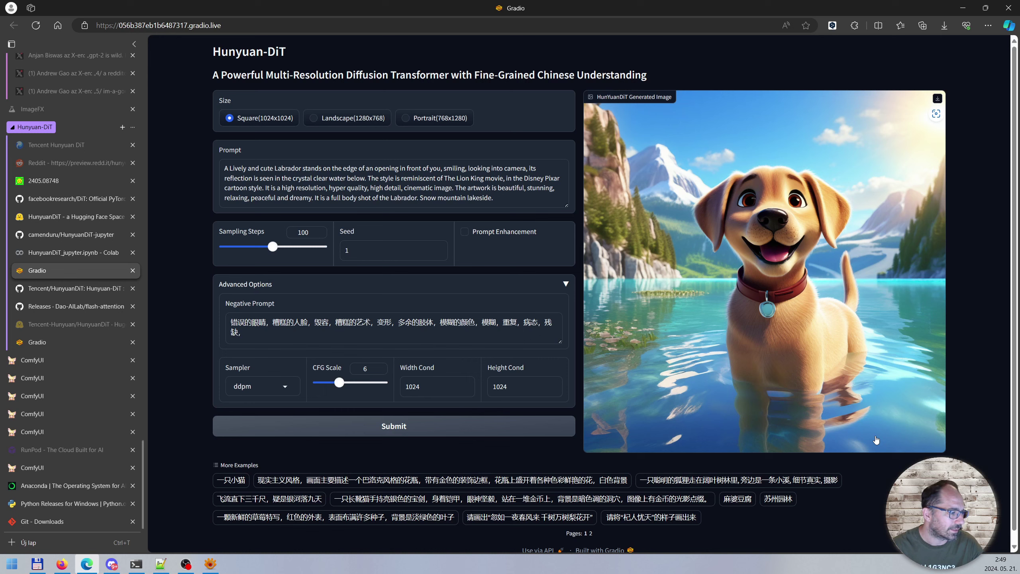
pyautogui.hotkey('alt', 'Tab')
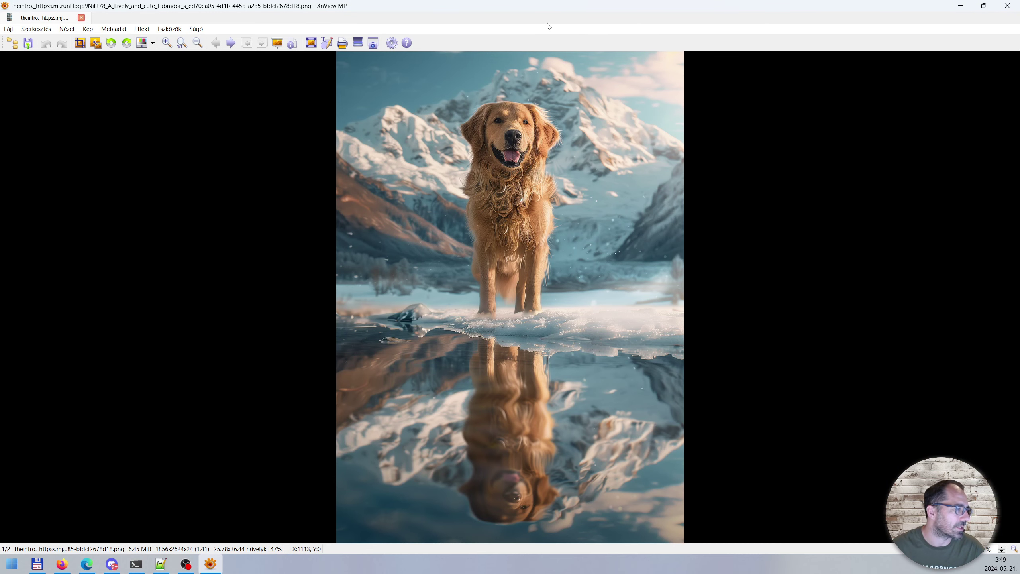
pyautogui.hotkey('alt', 'Tab')
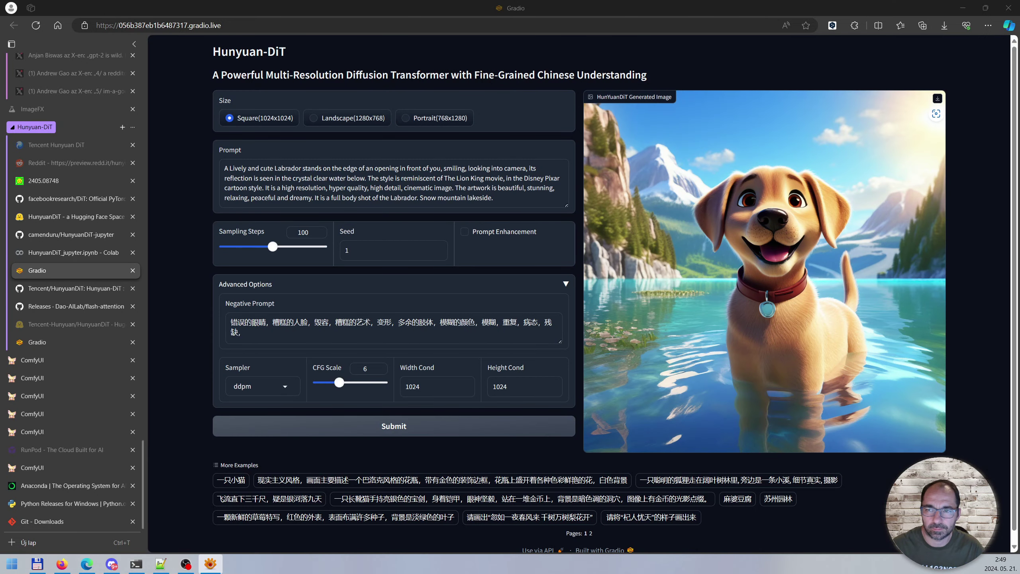
# Step: On the localhost:443 Hunyuan-DiT page, set the size to Square(1024x1024) and select the whole Chinese negative prompt
pyautogui.click(69, 342)
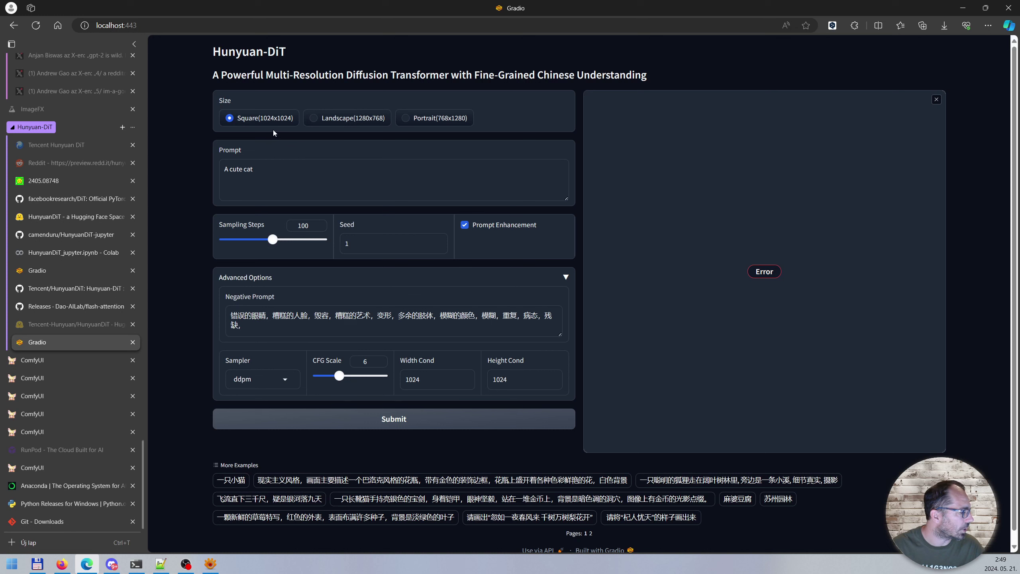
pyautogui.click(365, 121)
pyautogui.click(262, 121)
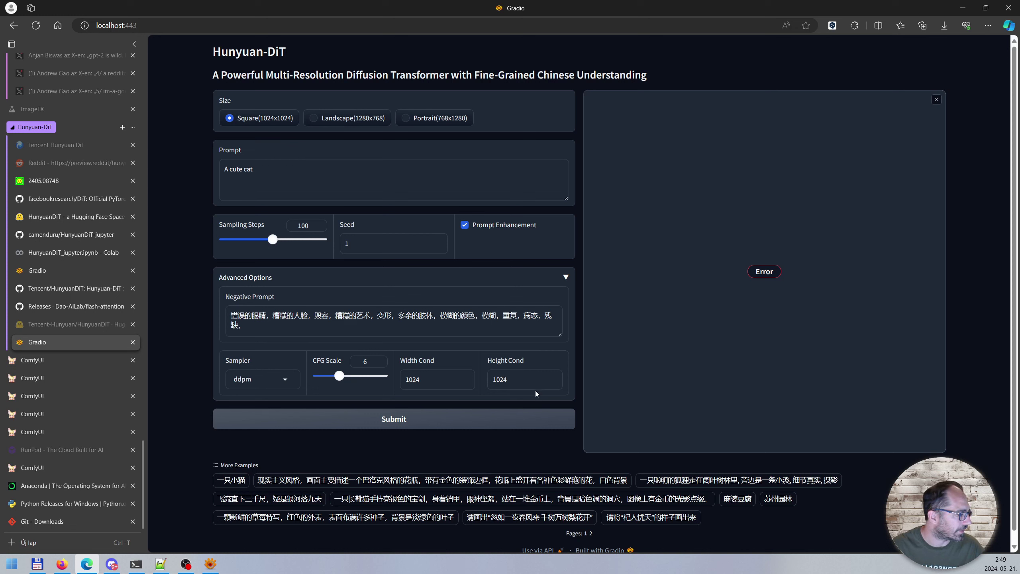
pyautogui.tripleClick(405, 321)
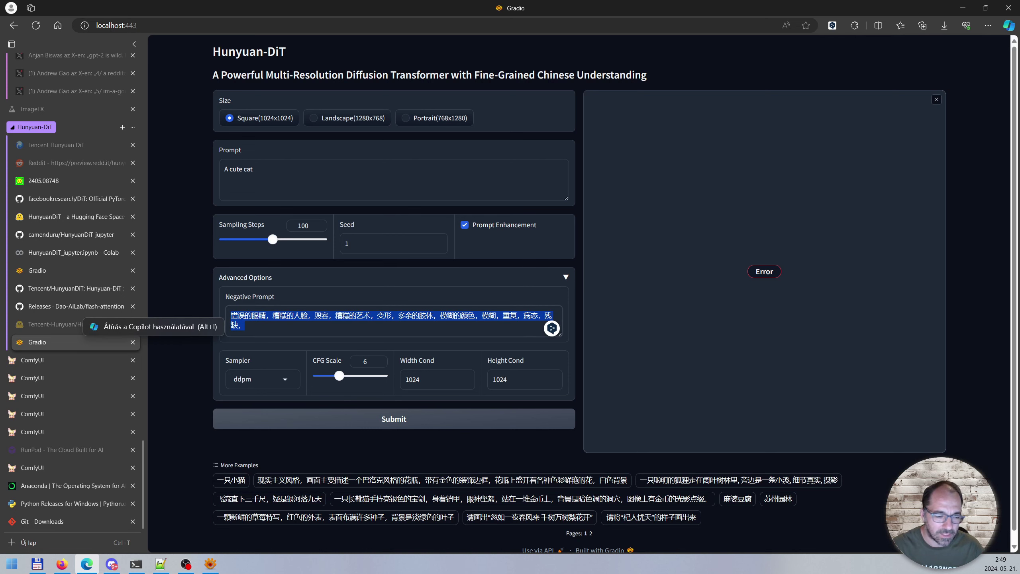
# Step: Copy "text, watermark, low quality, normal quality, worst quality" from ComfyUI's collapsed red CLIP Text Encode node and replace the localhost page's negative prompt with it
pyautogui.click(40, 360)
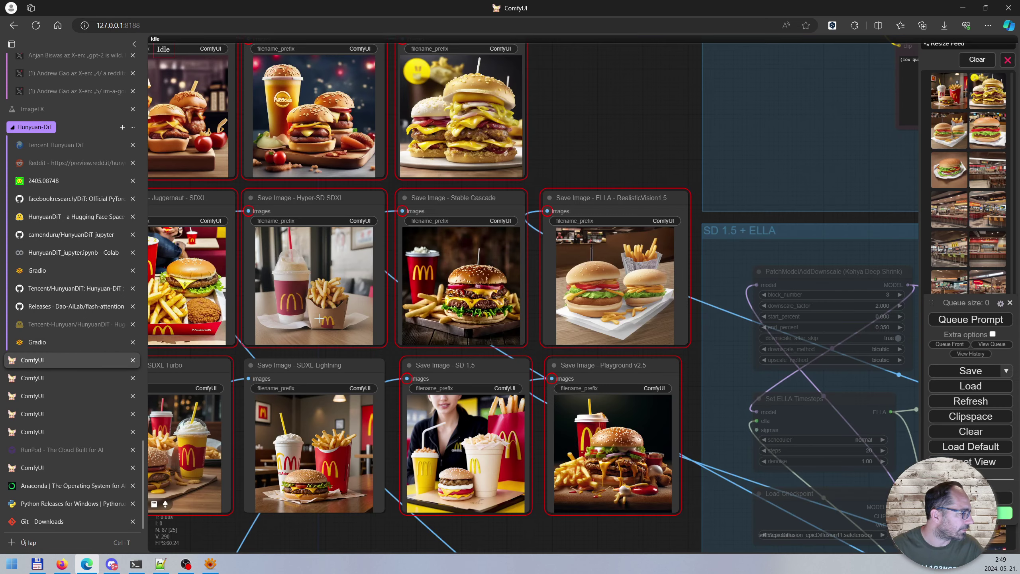
pyautogui.moveTo(609, 103); pyautogui.dragTo(702, 109)
pyautogui.moveTo(235, 305); pyautogui.dragTo(656, 322)
pyautogui.moveTo(163, 419); pyautogui.dragTo(453, 432)
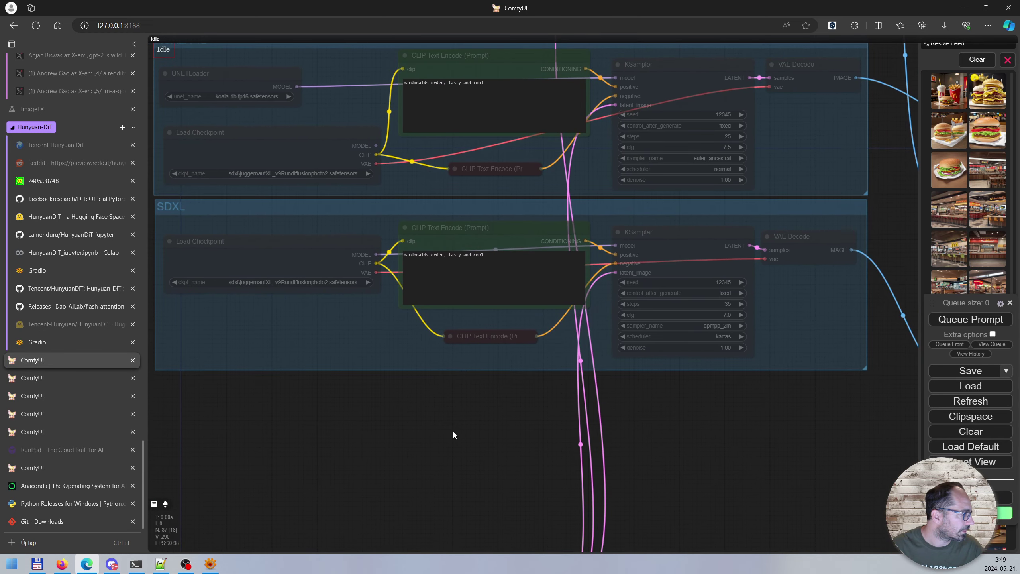
pyautogui.click(455, 169)
pyautogui.tripleClick(484, 195)
pyautogui.hotkey('ctrl', 'c')
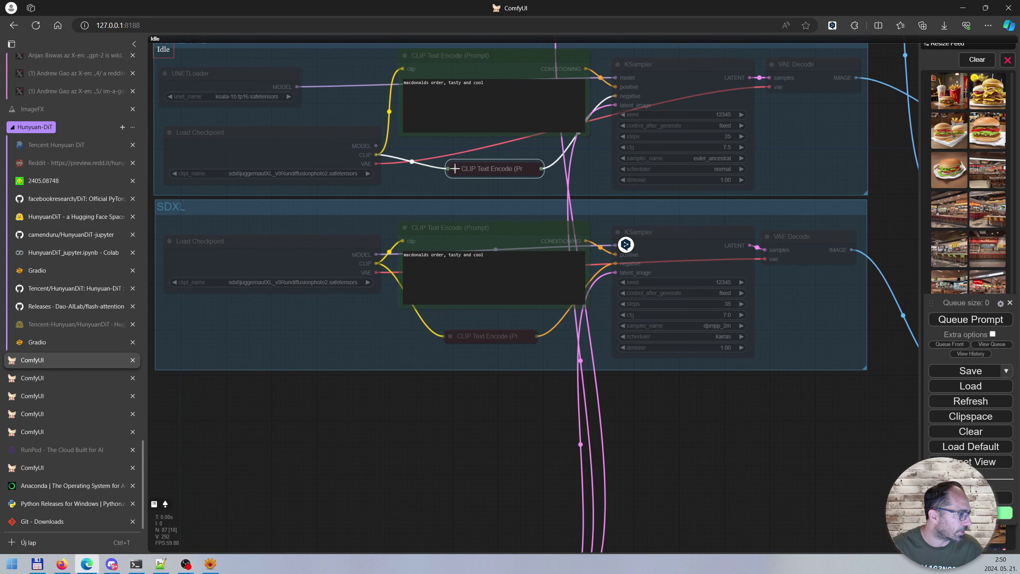
pyautogui.click(39, 346)
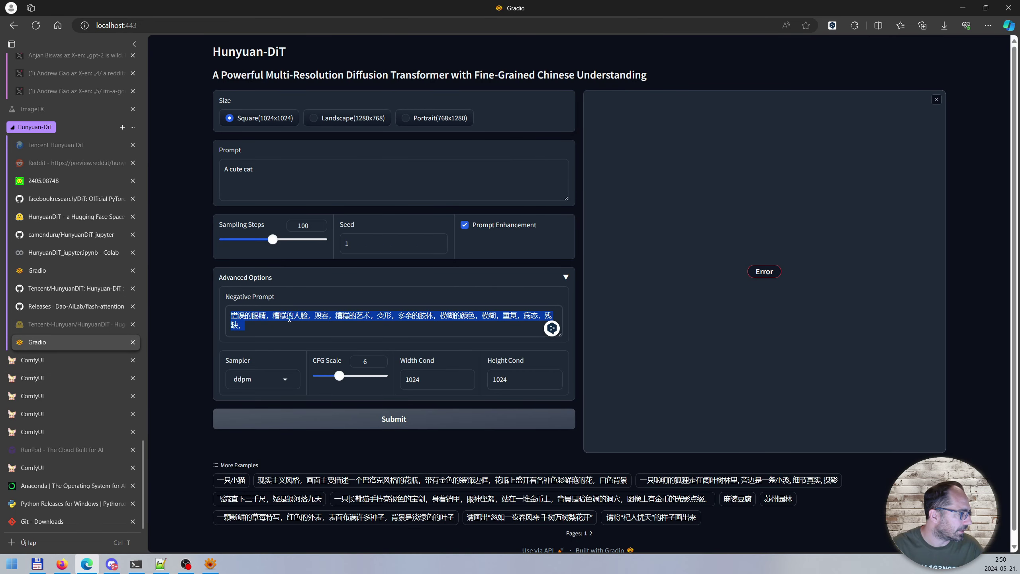
pyautogui.hotkey('ctrl', 'v')
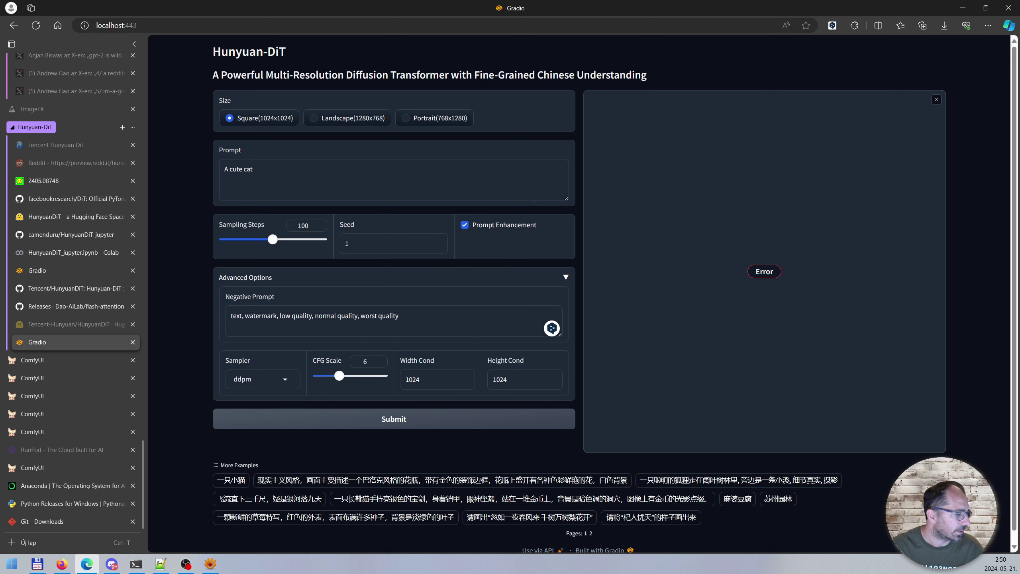
# Step: Replace the prompt with "A cute black and white Border collie and a cute Golden Retriever dog,Lie on the grass,..." and submit the generation
pyautogui.click(61, 564)
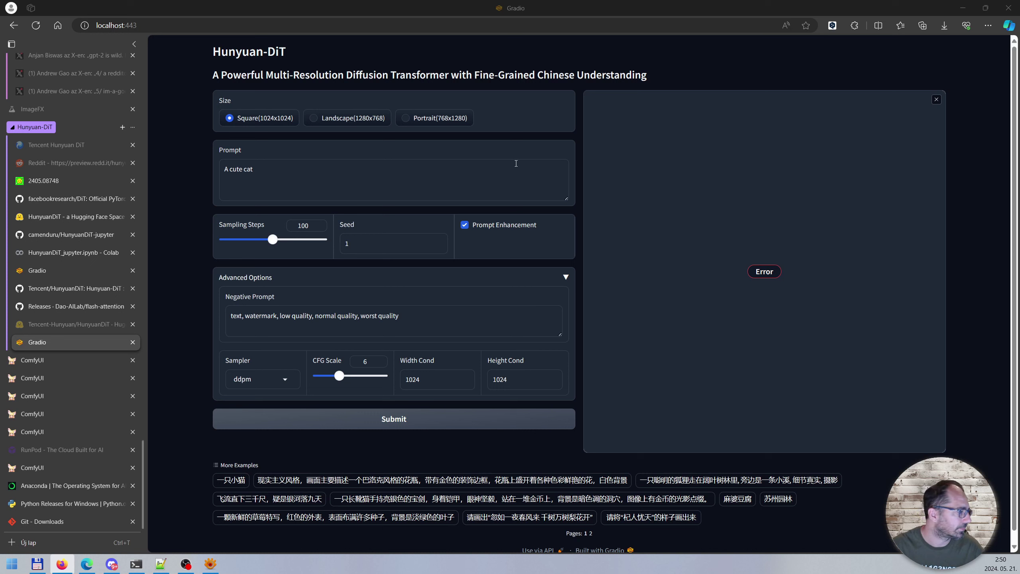
pyautogui.click(361, 177)
pyautogui.hotkey('ctrl', 'a')
pyautogui.write('A cute black and white Border collie and a cute Golden Retriever dog,Lie on the grass,The whole body,sunlight,Perfect composition, green and yellow,hard light, strong light sense,high-definition quality')
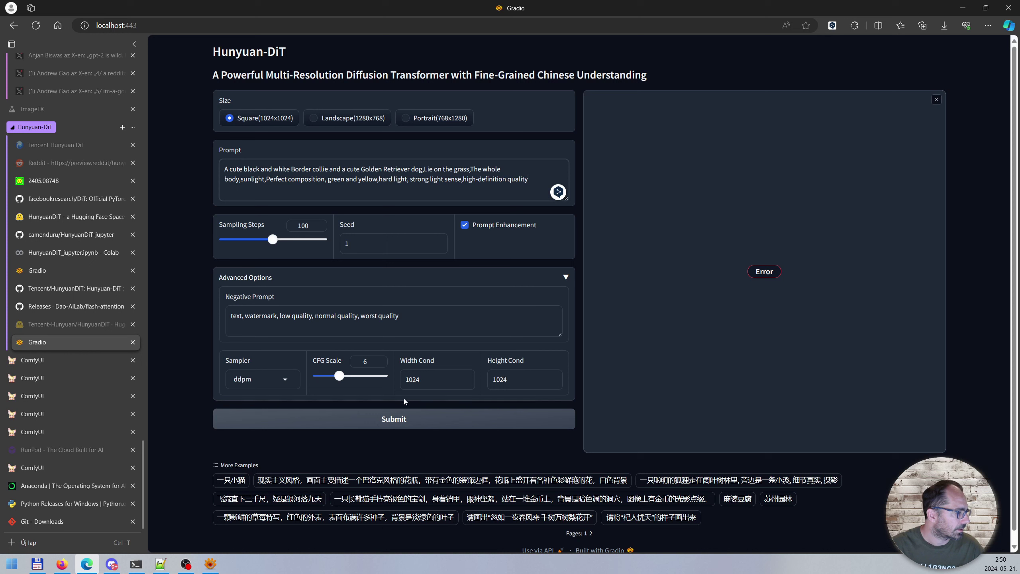
pyautogui.click(395, 420)
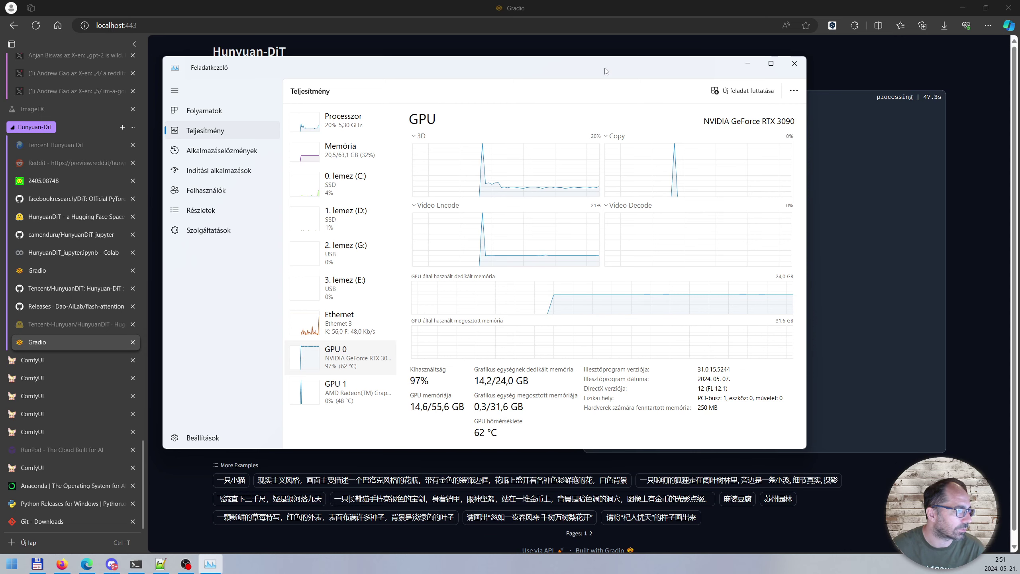
# Step: Minimize Task Manager, check the sampling progress in the command prompt, and minimize that window too
pyautogui.click(748, 63)
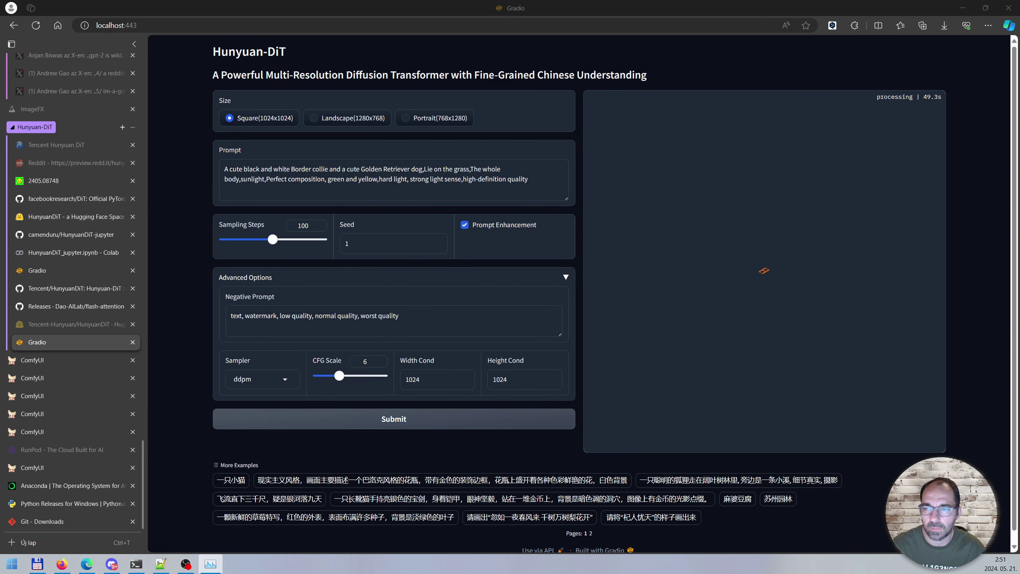
pyautogui.hotkey('alt', 'Tab')
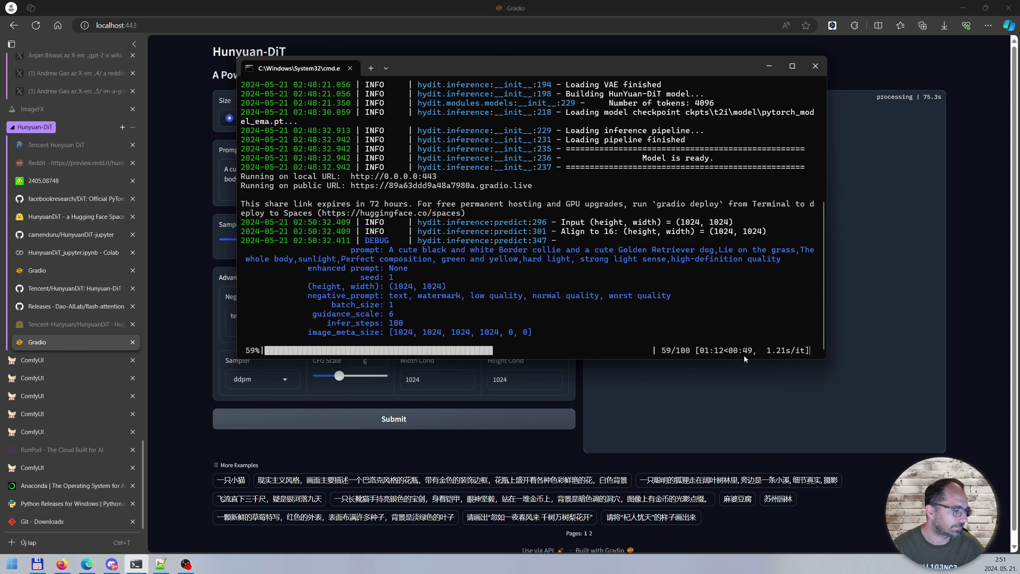
pyautogui.click(769, 65)
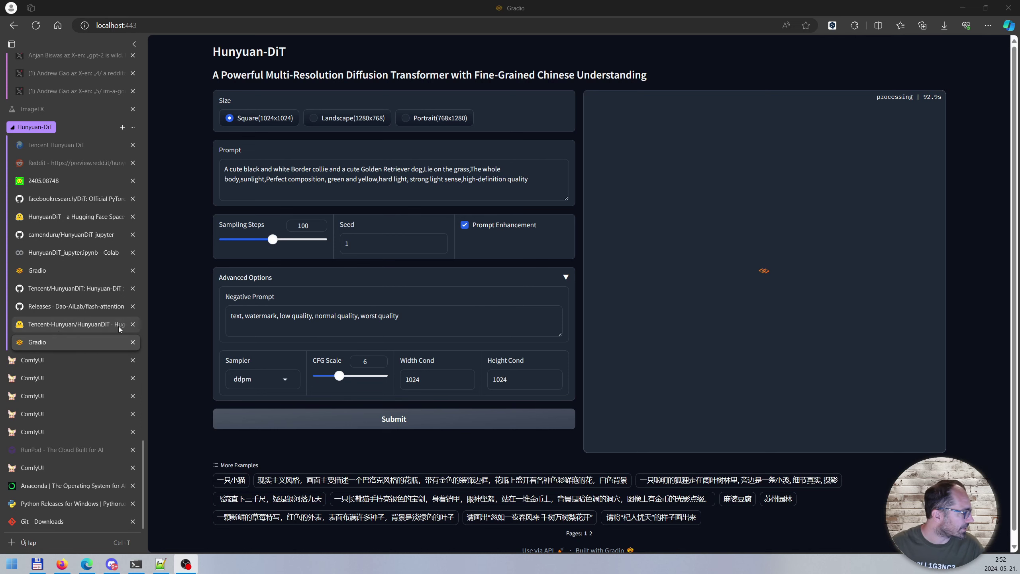
# Step: Review the Tencent-Hunyuan/HunyuanDiT model card on Hugging Face from features to installation, and open the repository's file list
pyautogui.click(57, 329)
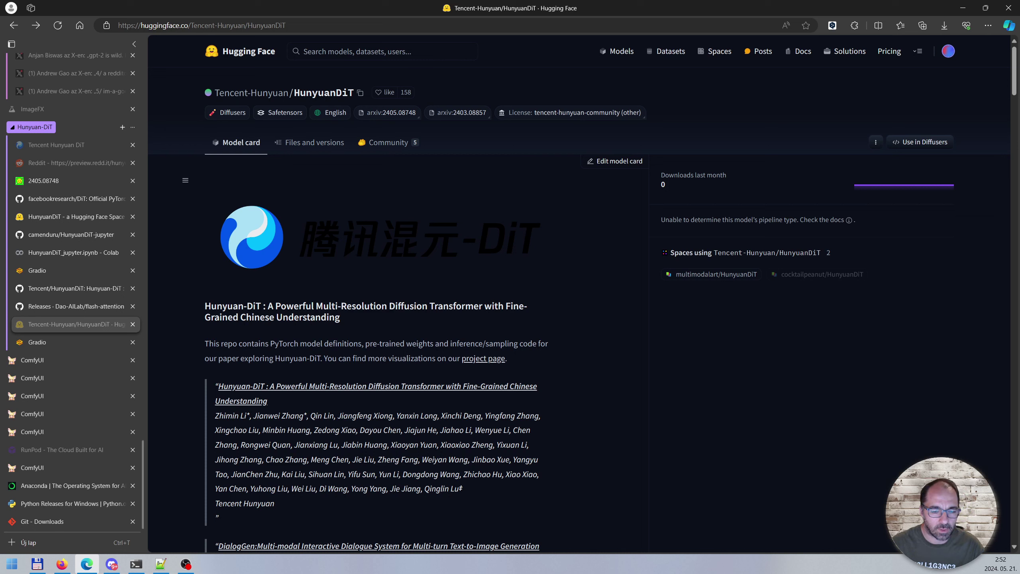
pyautogui.hotkey('alt', 'Tab')
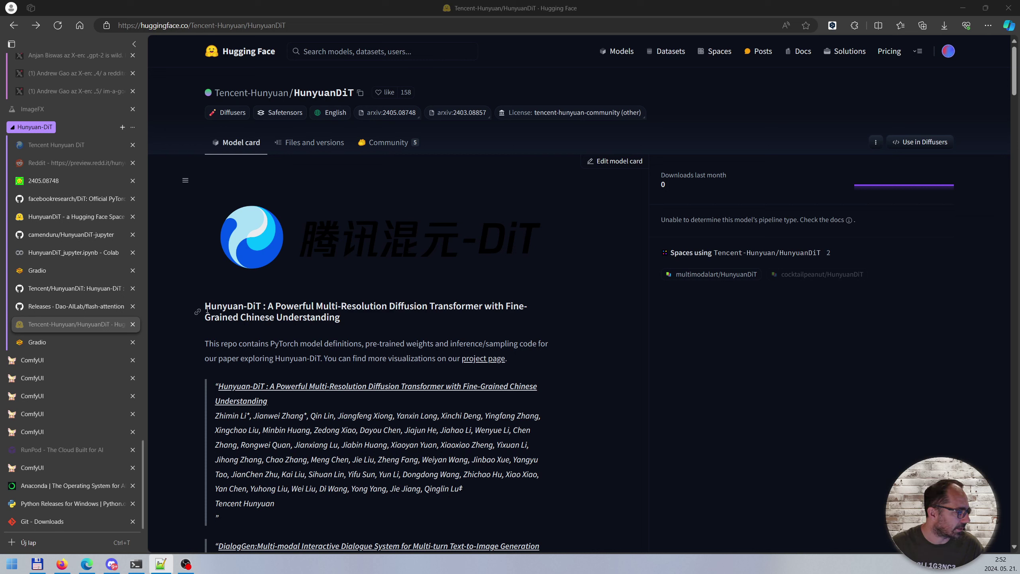
pyautogui.scroll(-15, 547, 308)
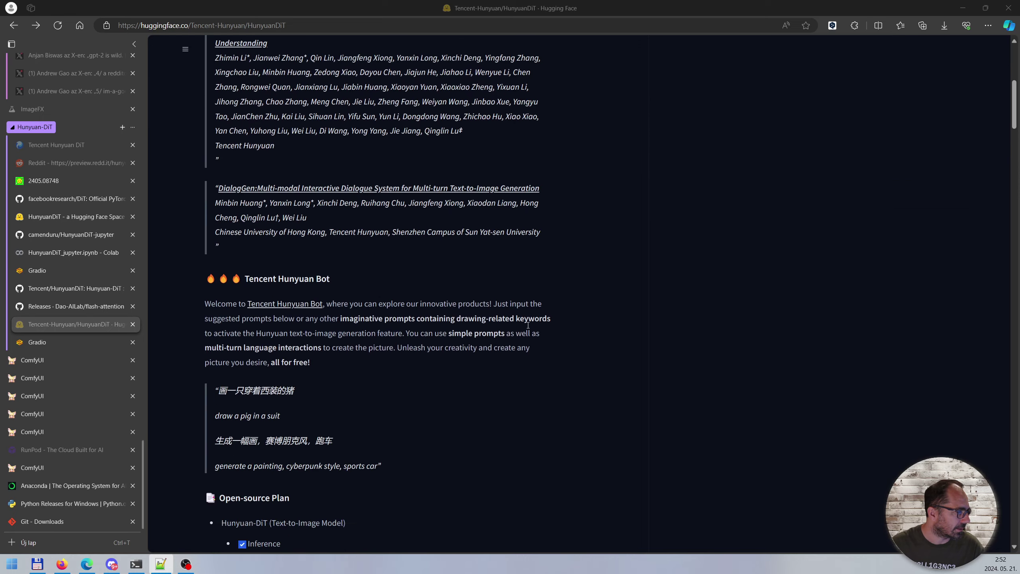
pyautogui.scroll(-8, 376, 228)
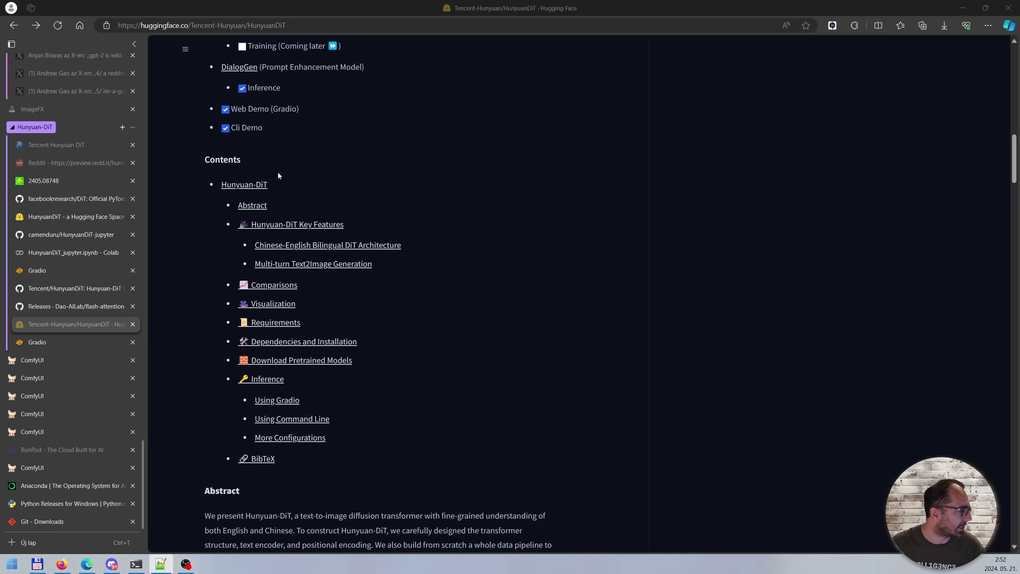
pyautogui.scroll(-15, 414, 267)
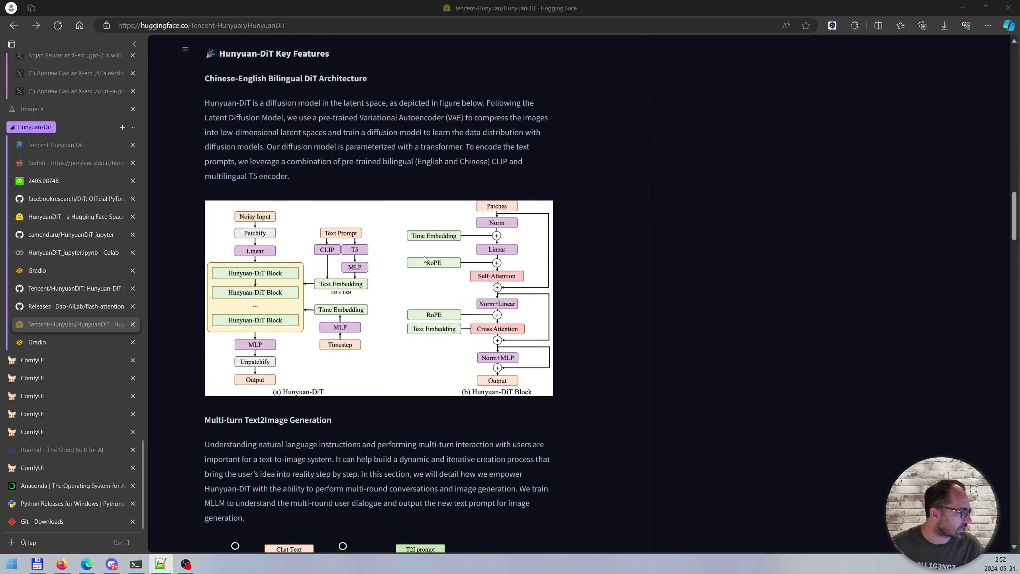
pyautogui.scroll(-15, 415, 268)
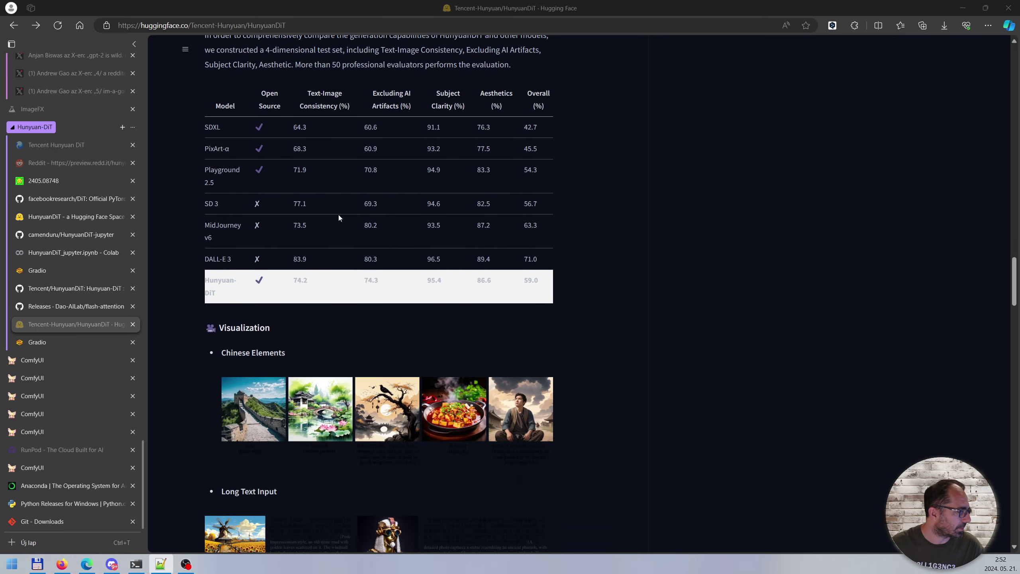
pyautogui.scroll(-15, 372, 215)
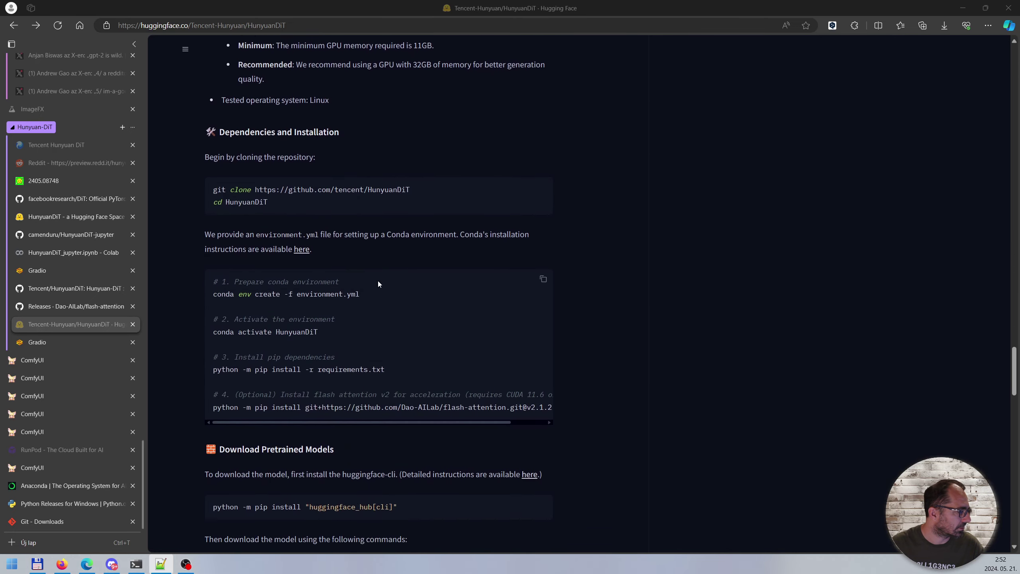
pyautogui.scroll(15, 378, 283)
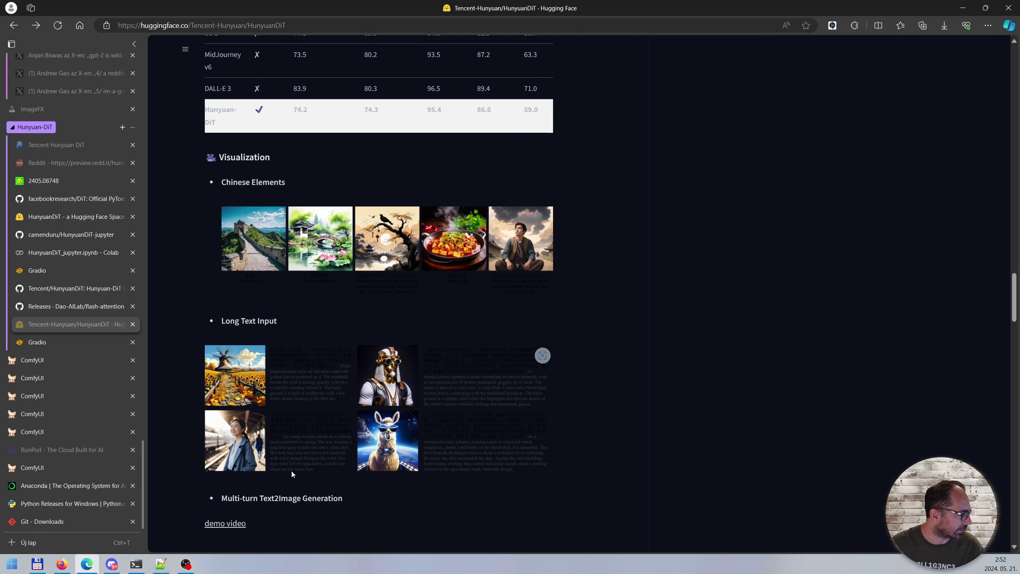
pyautogui.scroll(-15, 292, 473)
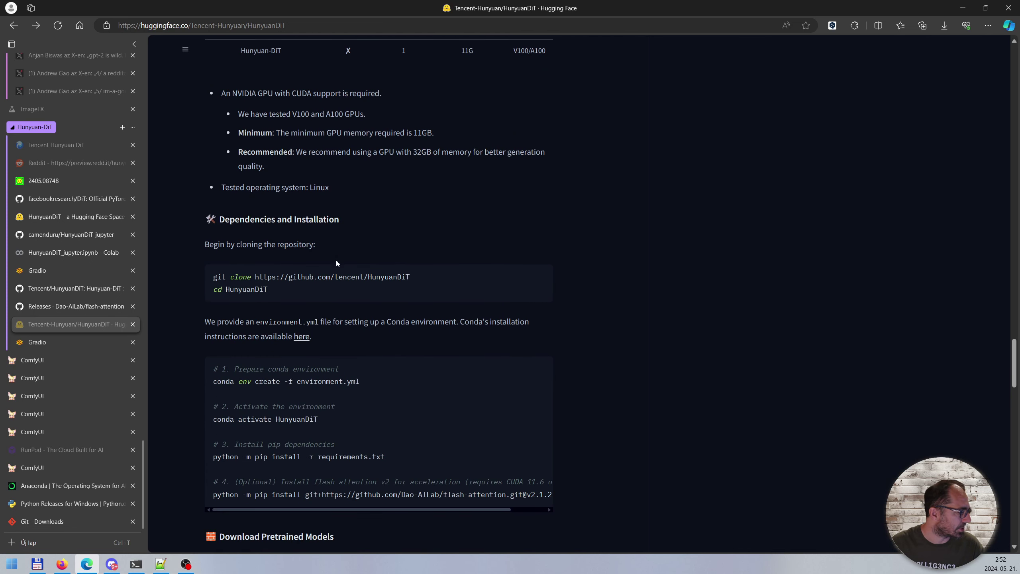
pyautogui.scroll(-3, 555, 391)
pyautogui.scroll(15, 551, 396)
pyautogui.scroll(20, 543, 390)
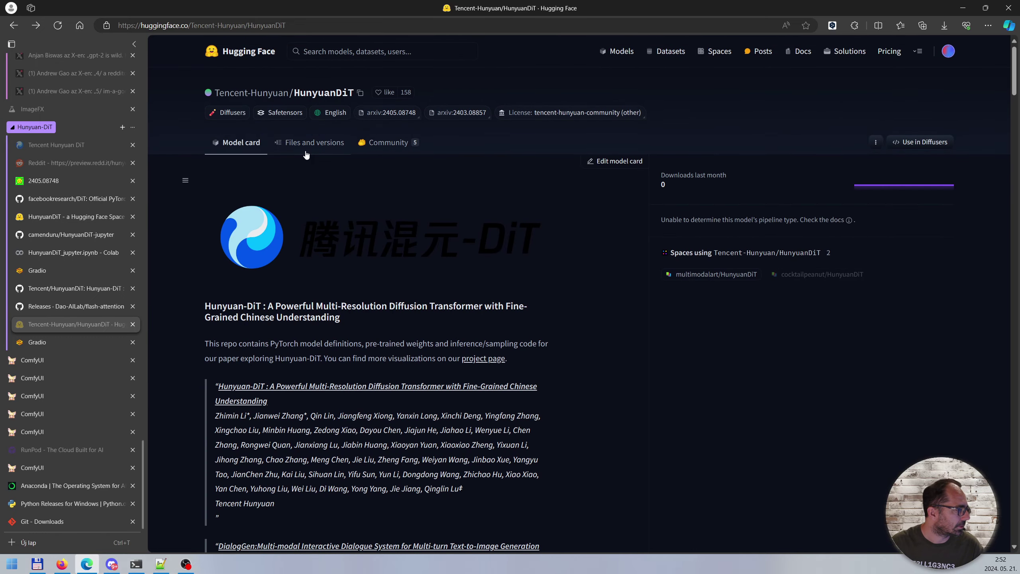
pyautogui.click(307, 154)
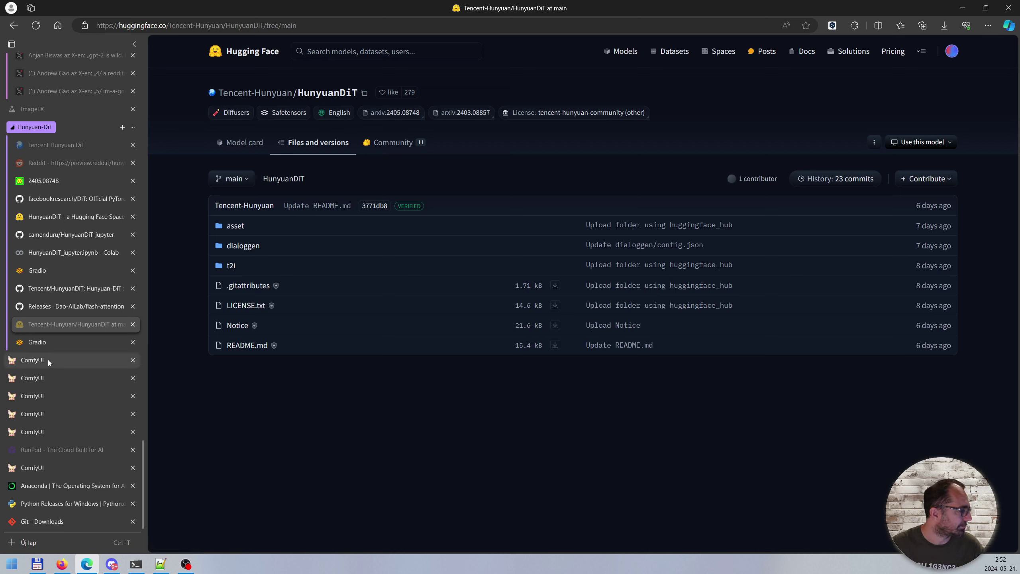
# Step: Look at the Labrador image on the gradio.live page and the Border collie image on the localhost page
pyautogui.moveTo(44, 346)
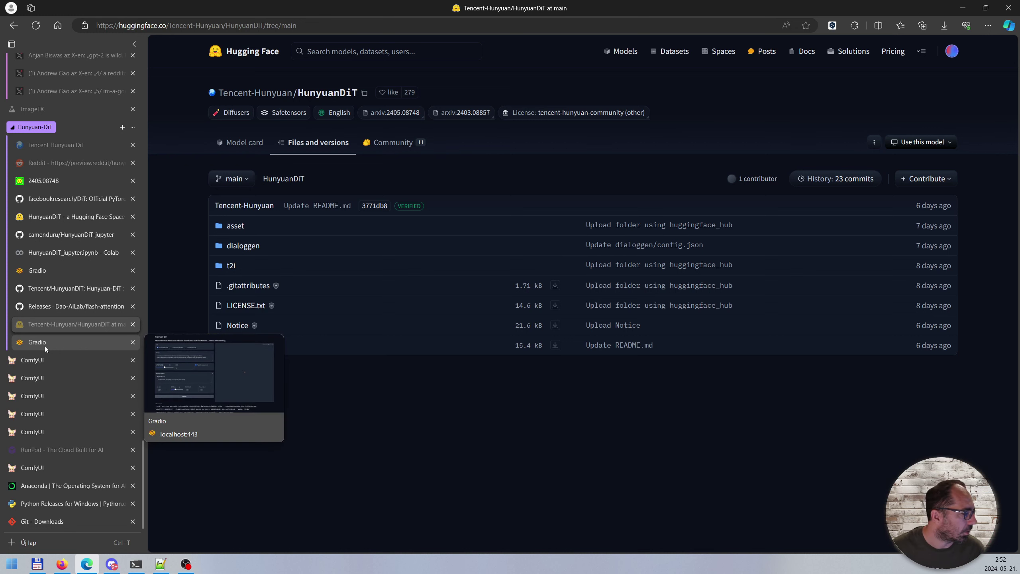
pyautogui.click(57, 267)
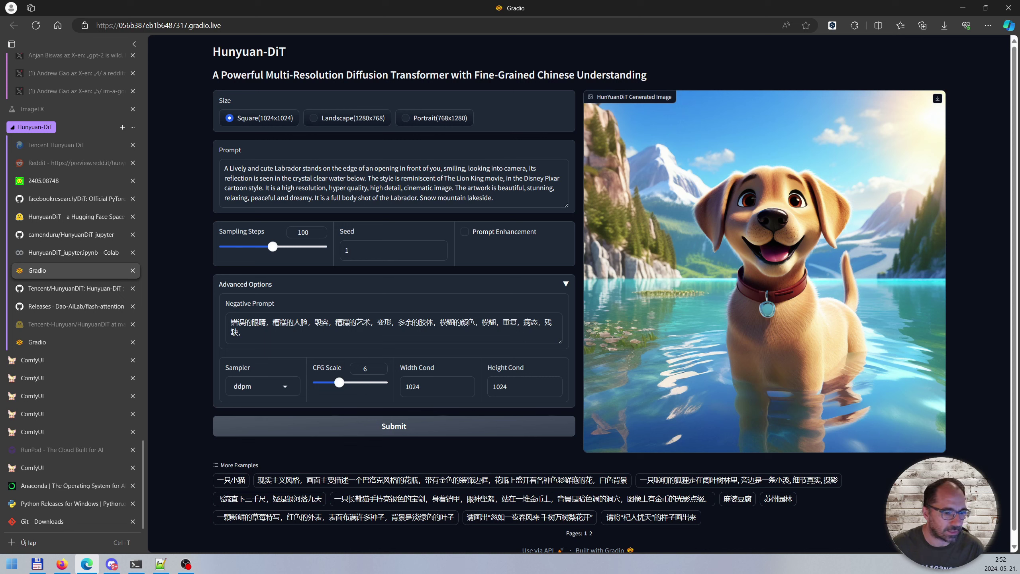
pyautogui.click(61, 564)
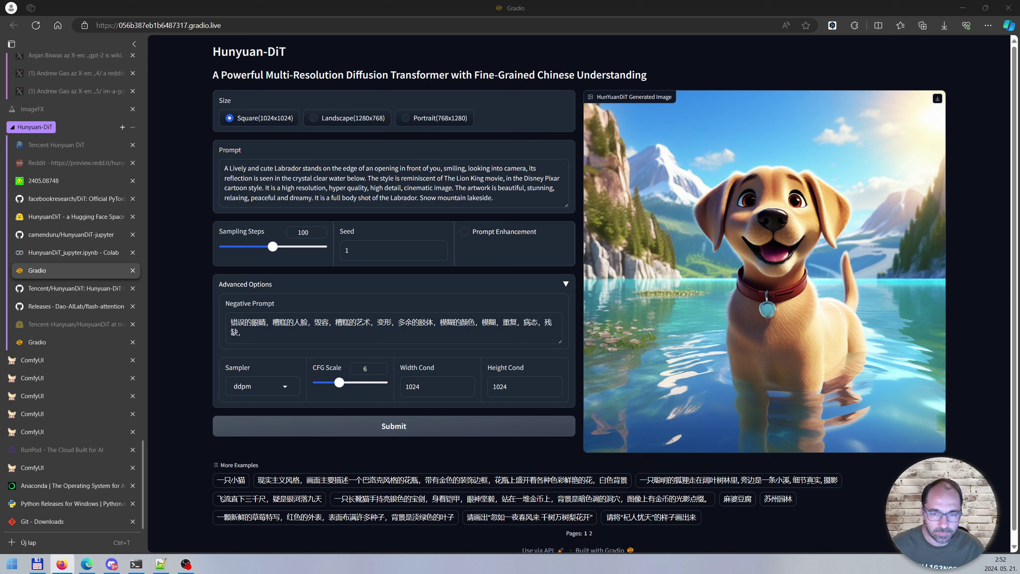
pyautogui.click(37, 342)
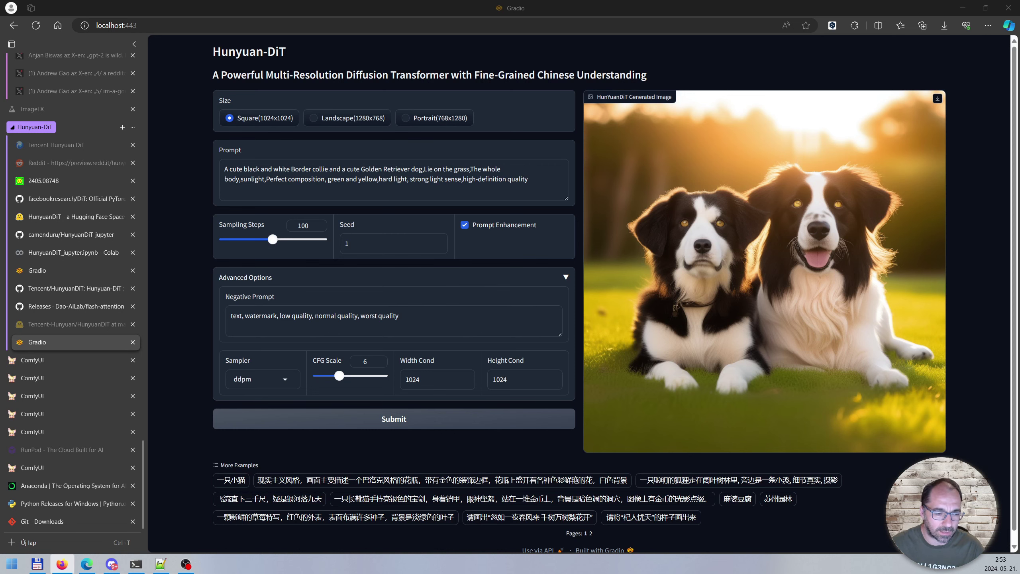
# Step: Open the Border collie PNG from c:\Temp\bemutato217-hunyuandit in XnView MP and tile it beside the localhost Gradio page's generated image
pyautogui.hotkey('alt', 'Tab')
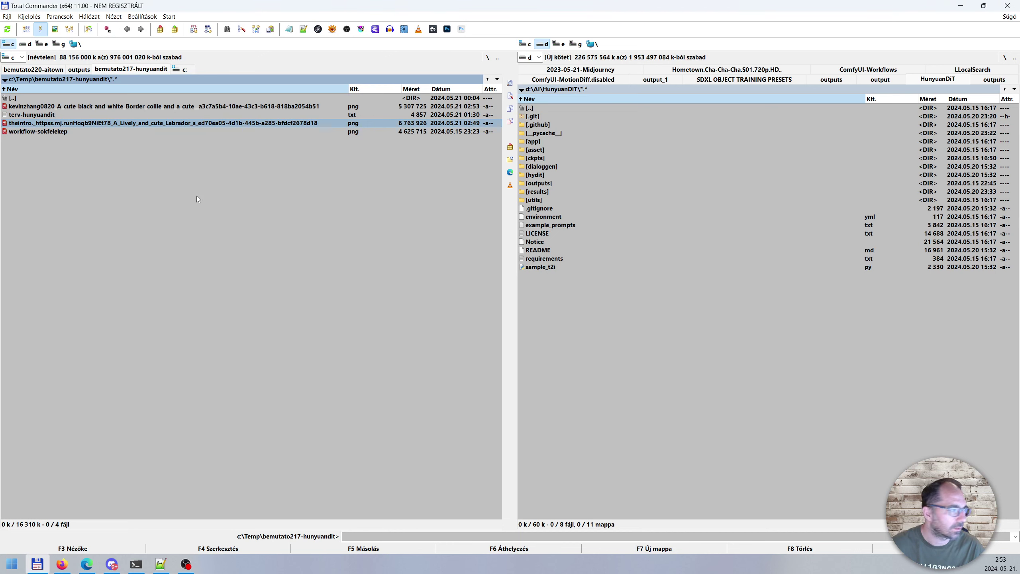
pyautogui.doubleClick(47, 107)
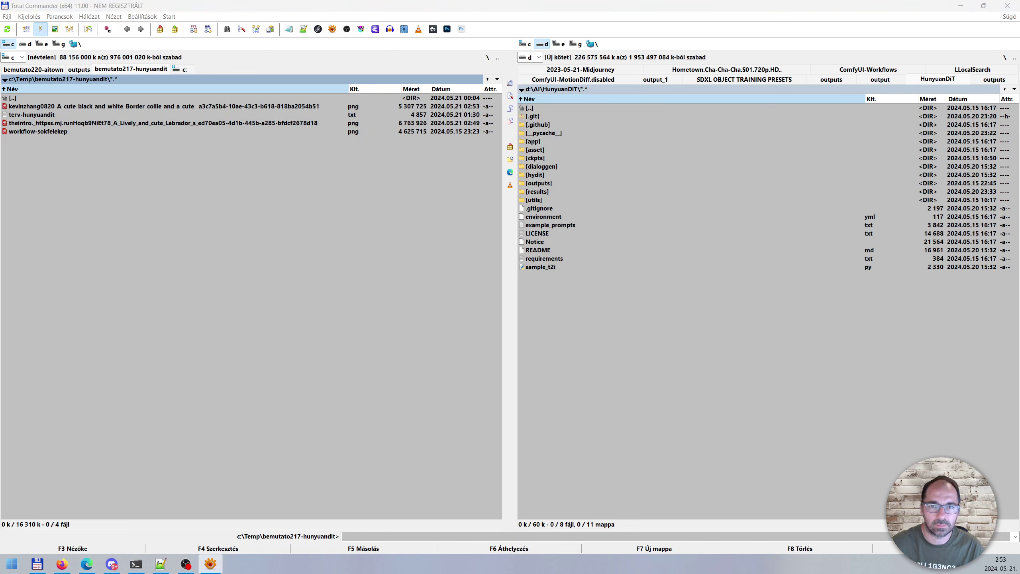
pyautogui.hotkey('alt', 'Tab')
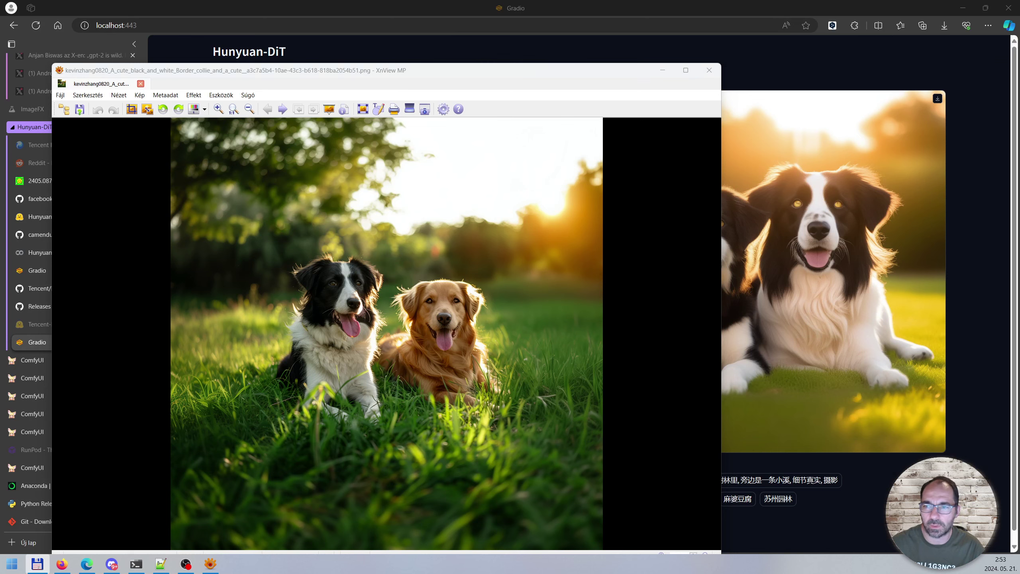
pyautogui.click(602, 77)
pyautogui.press('super+Left')
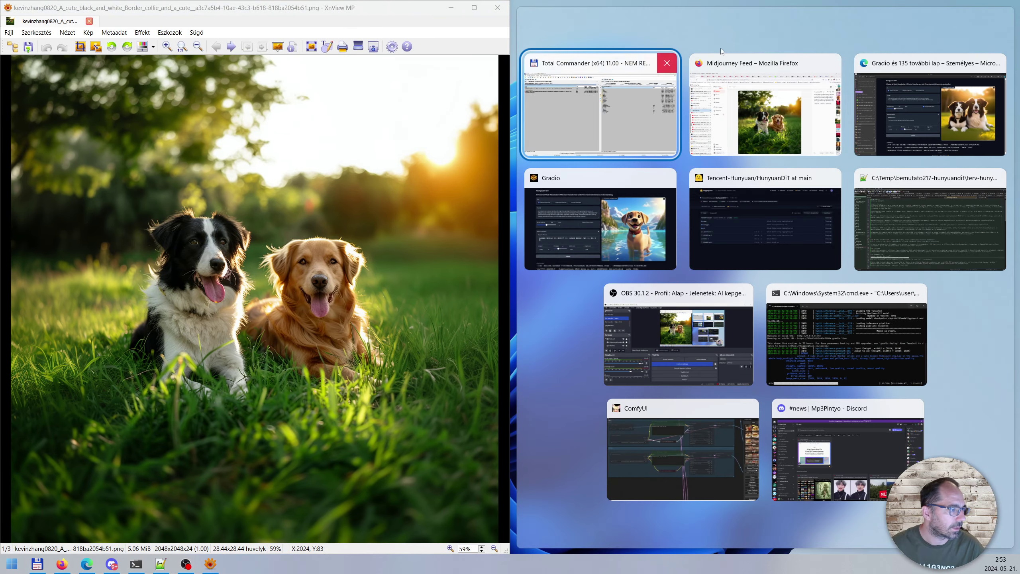
pyautogui.click(960, 128)
pyautogui.scroll(-8, 899, 380)
pyautogui.scroll(1, 899, 379)
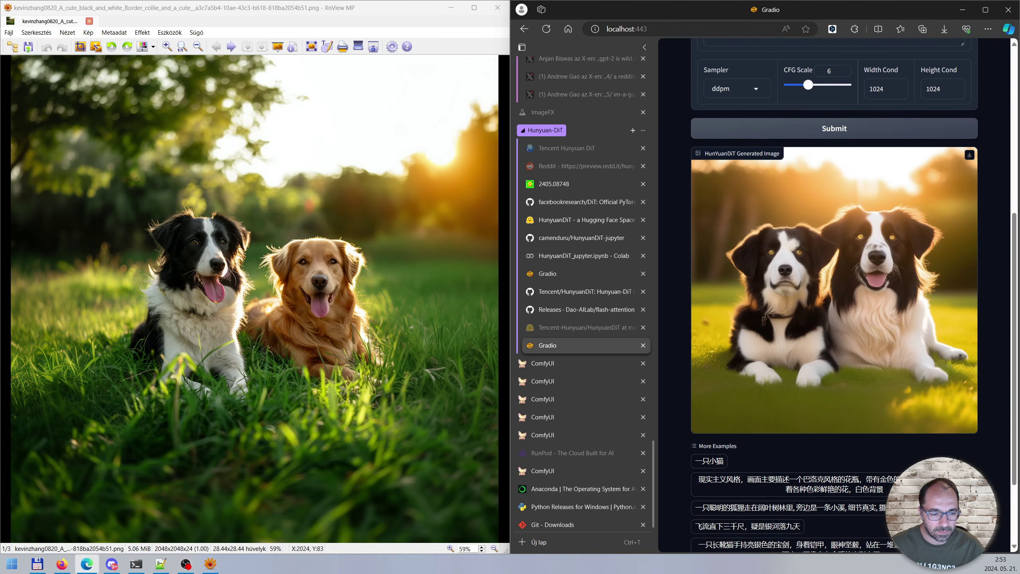
# Step: Compare the Midjourney dog picture with the Hunyuan-DiT generated image side by side
pyautogui.press('super+2')
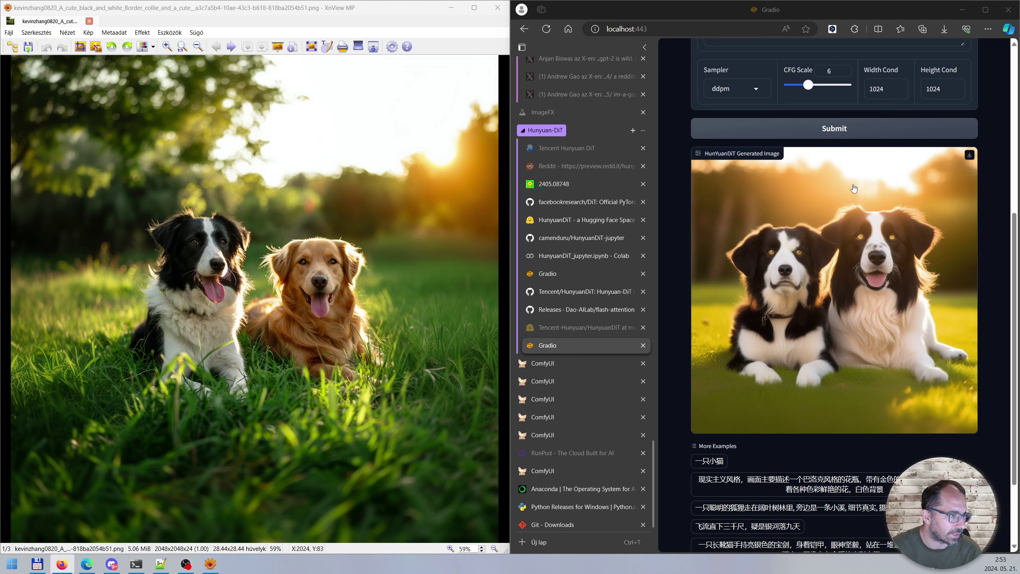
pyautogui.scroll(4, 855, 188)
pyautogui.scroll(-6, 869, 274)
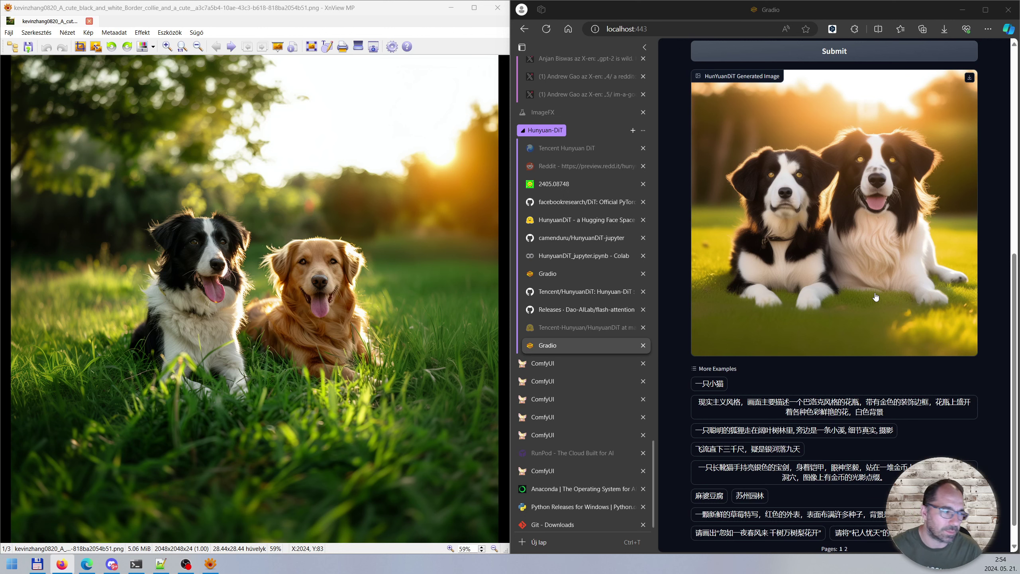
pyautogui.scroll(2, 877, 298)
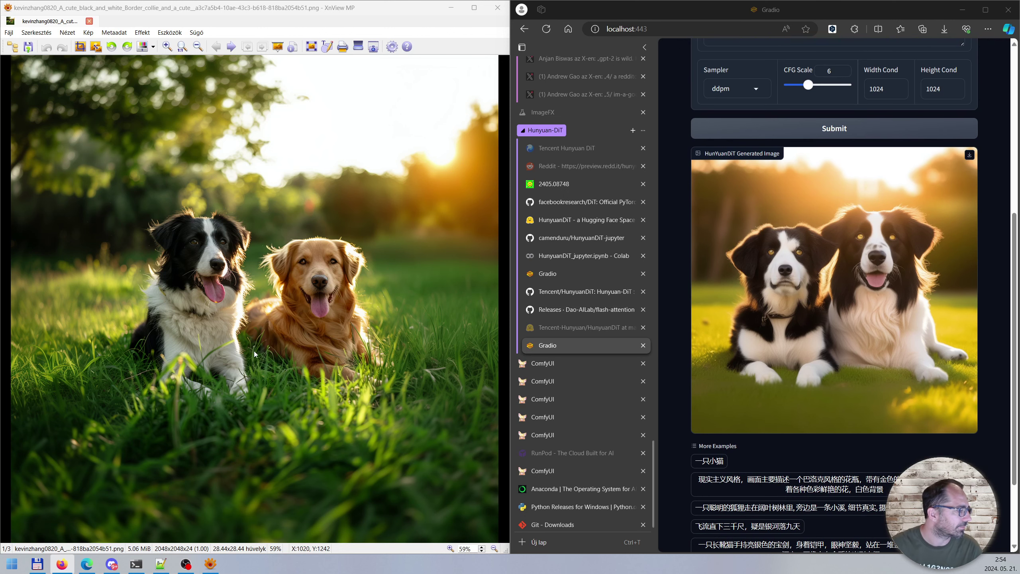
pyautogui.click(363, 342)
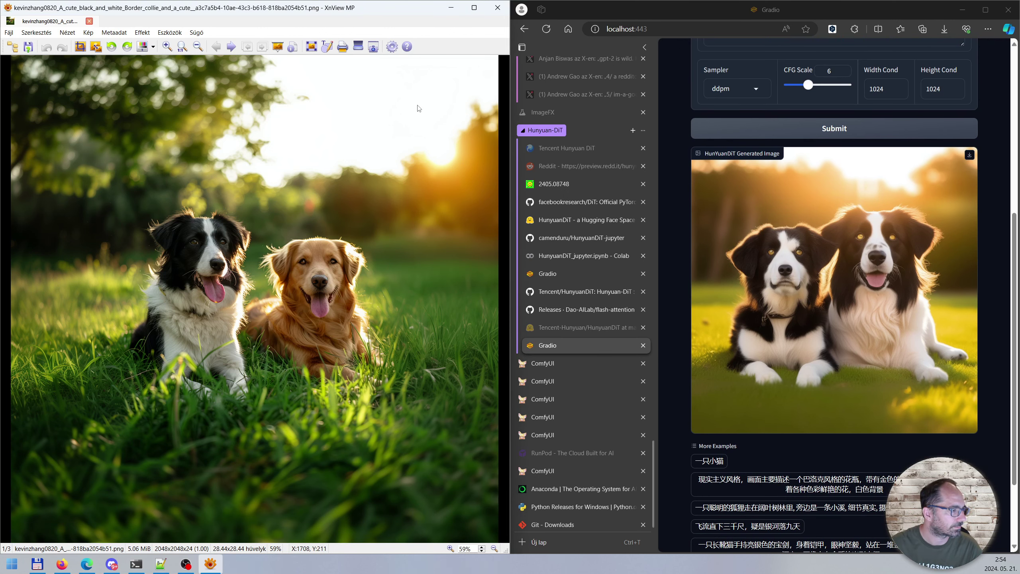
# Step: Minimize the image viewer, maximize the browser, and revisit the gradio.live and localhost results
pyautogui.click(451, 8)
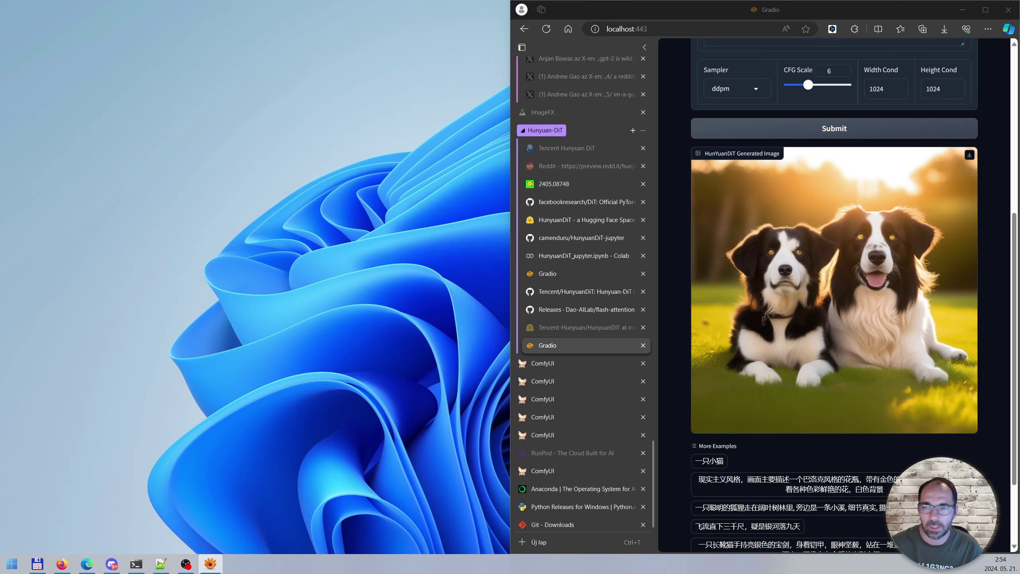
pyautogui.click(986, 9)
pyautogui.scroll(1, 791, 299)
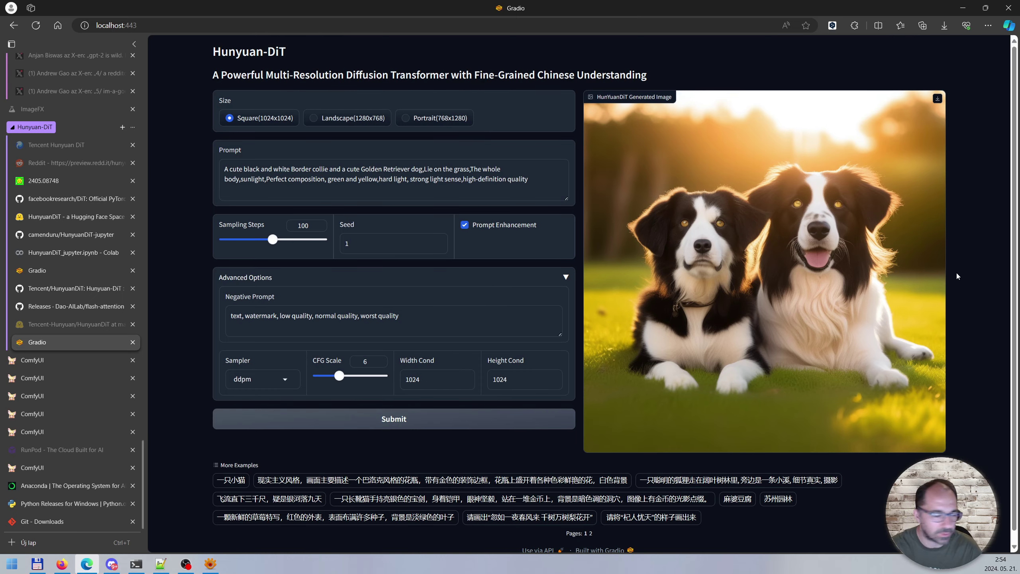
pyautogui.click(40, 278)
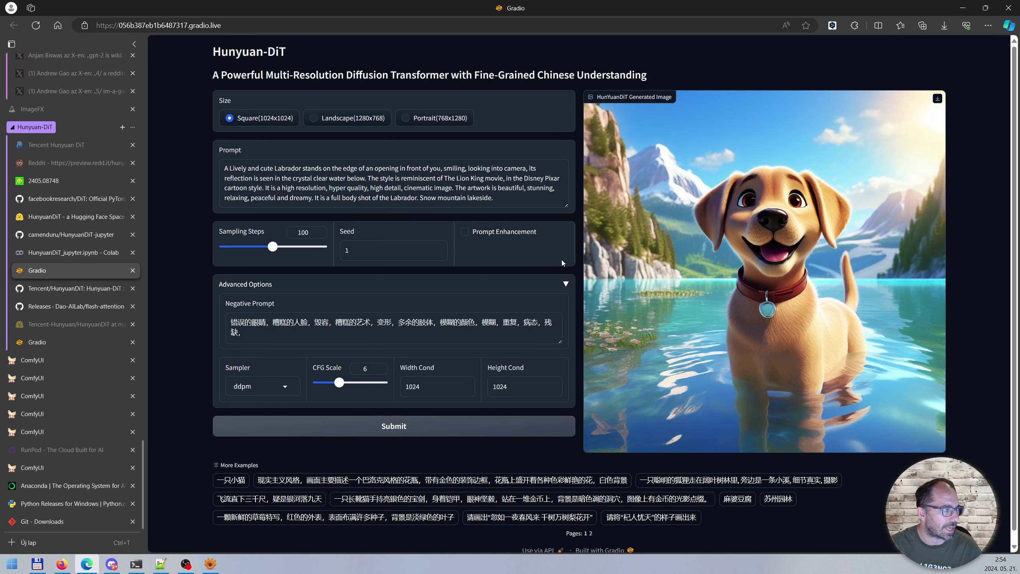
pyautogui.click(63, 343)
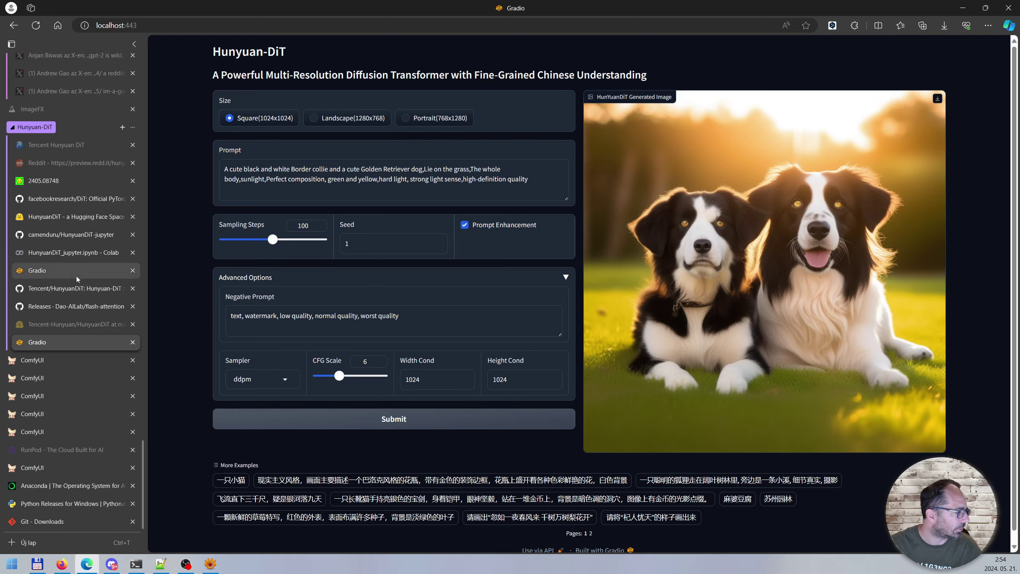
# Step: Open the issues list of the Tencent/HunyuanDiT GitHub repository and look through the open issues
pyautogui.click(56, 290)
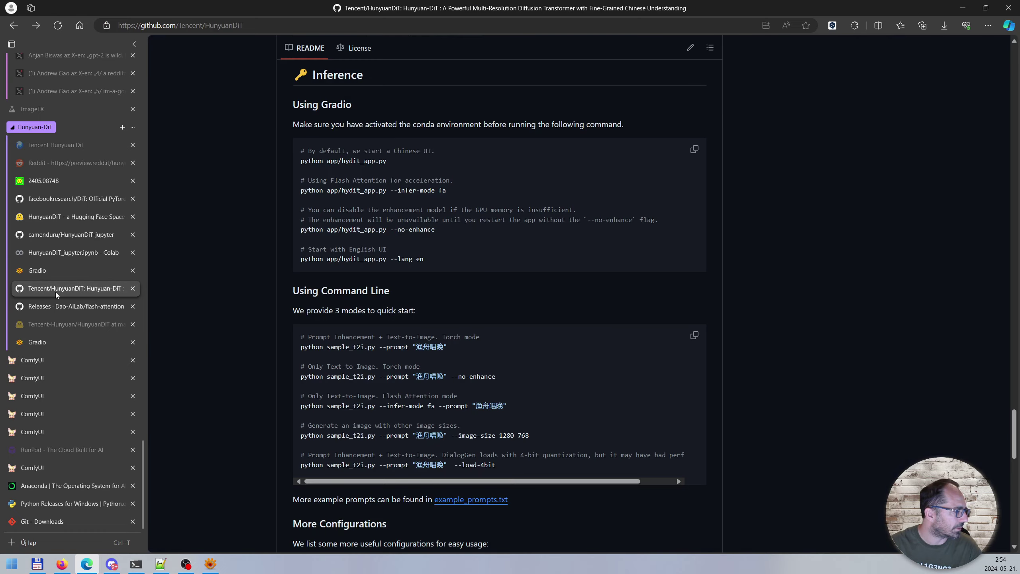
pyautogui.scroll(20, 250, 342)
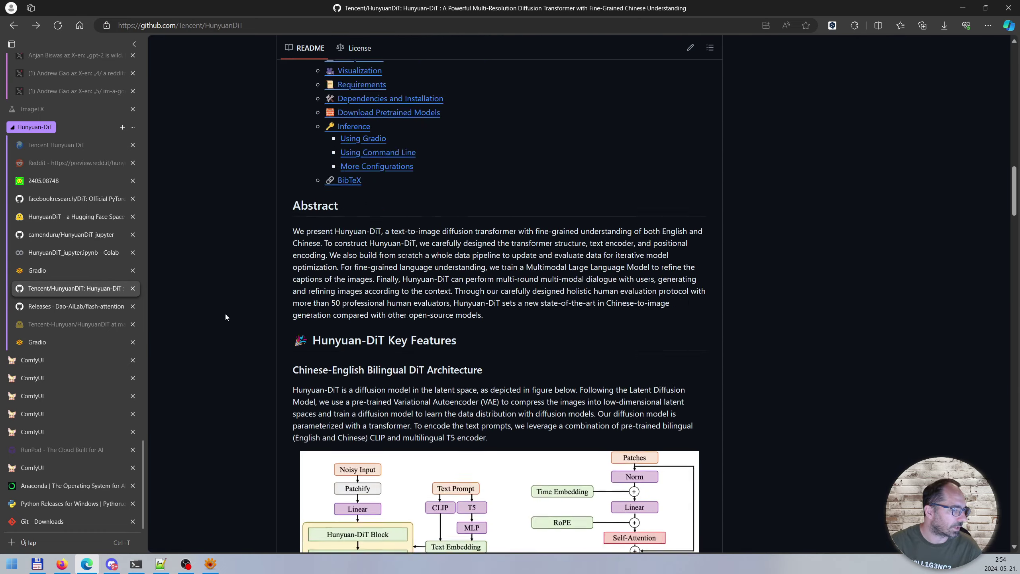
pyautogui.scroll(8, 217, 305)
pyautogui.click(217, 77)
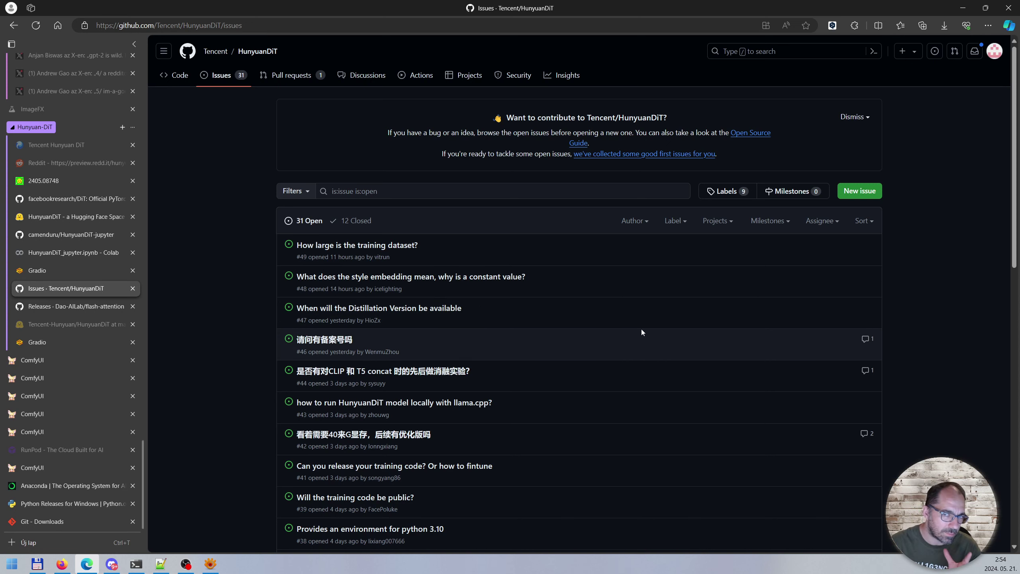
pyautogui.scroll(-8, 587, 340)
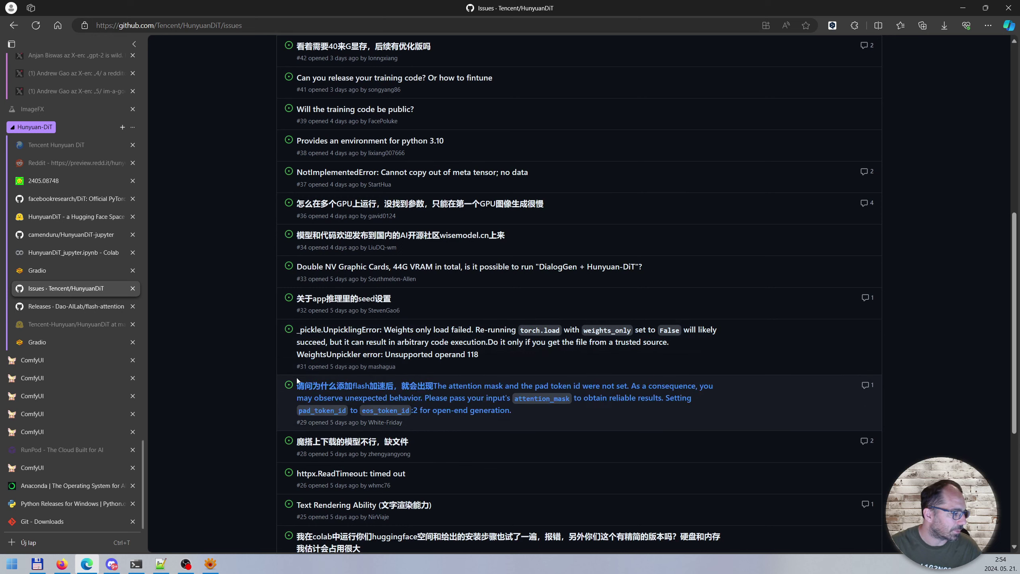
pyautogui.scroll(-5, 507, 339)
pyautogui.scroll(5, 575, 357)
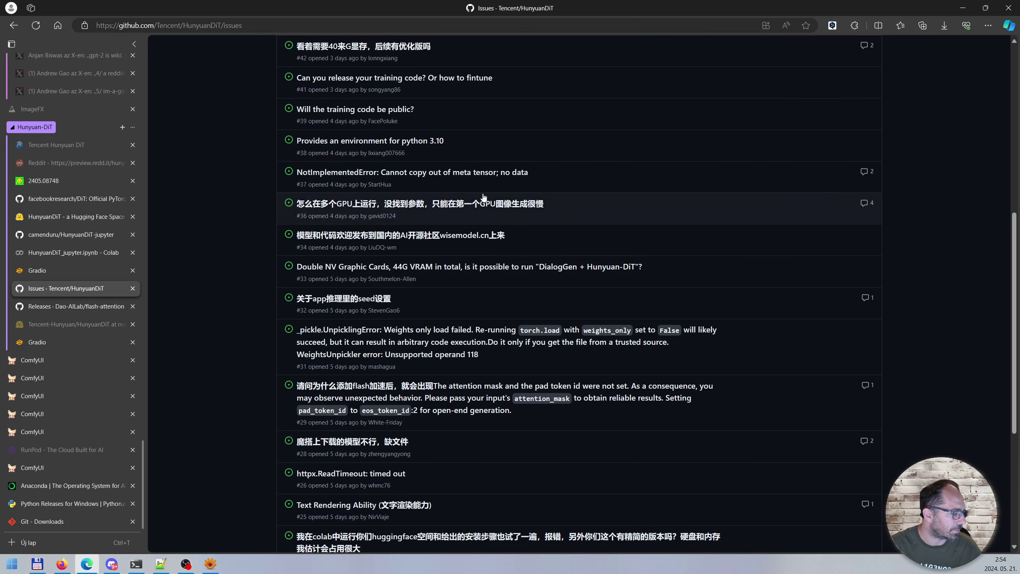
# Step: Revisit the localhost Gradio page, the HunyuanDiT Hugging Face Space, and the Colab notebook's output log
pyautogui.click(48, 341)
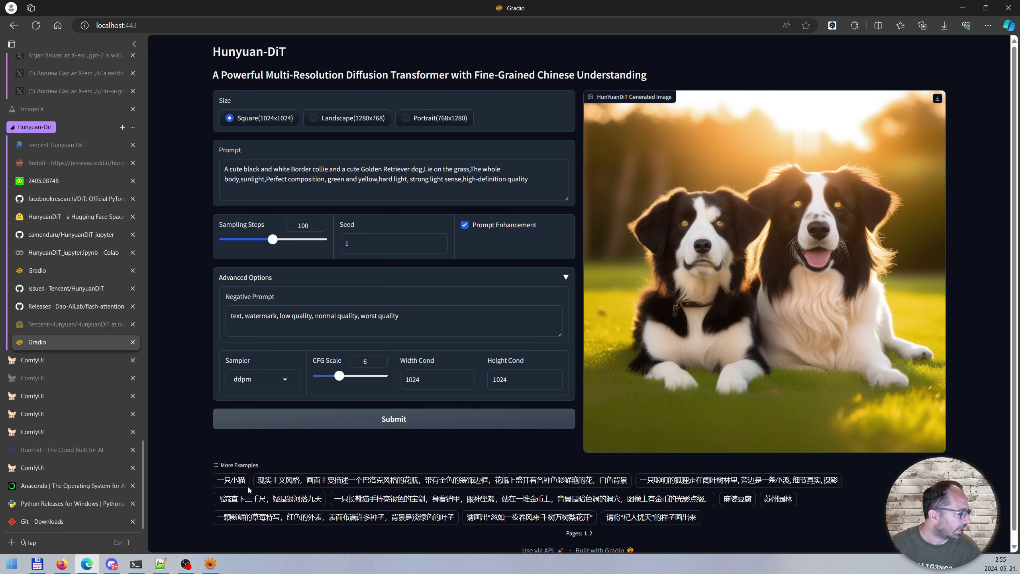
pyautogui.moveTo(112, 566)
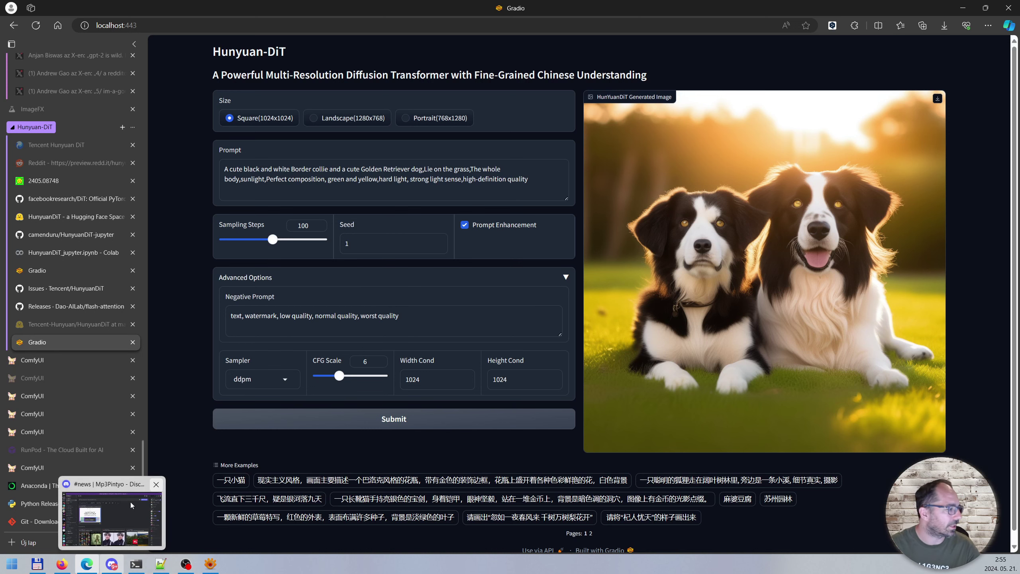
pyautogui.click(40, 217)
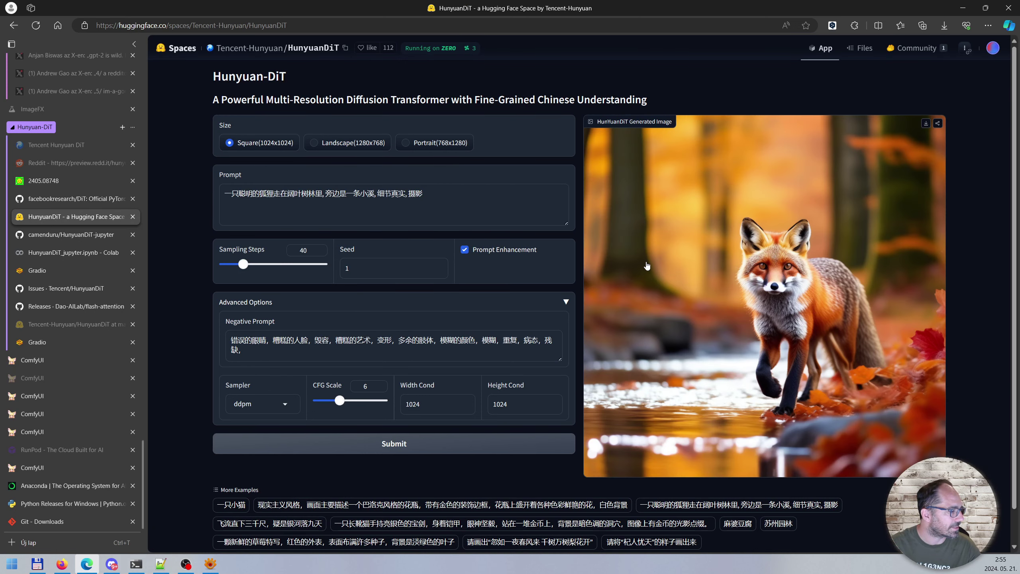
pyautogui.click(59, 252)
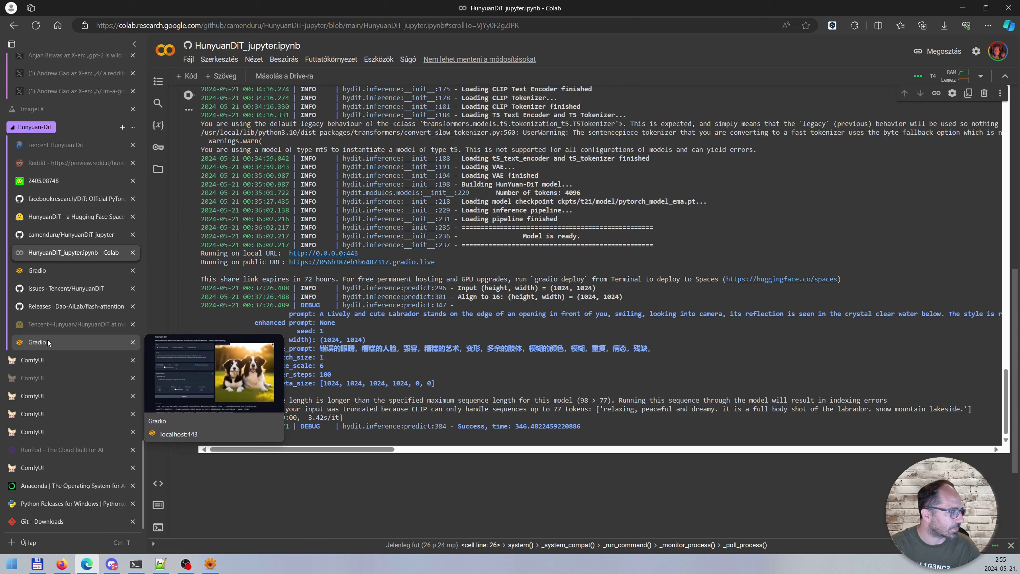
# Step: Go back from the GitHub issues to the HunyuanDiT repository page, view the README introduction, and return to the localhost page
pyautogui.click(46, 289)
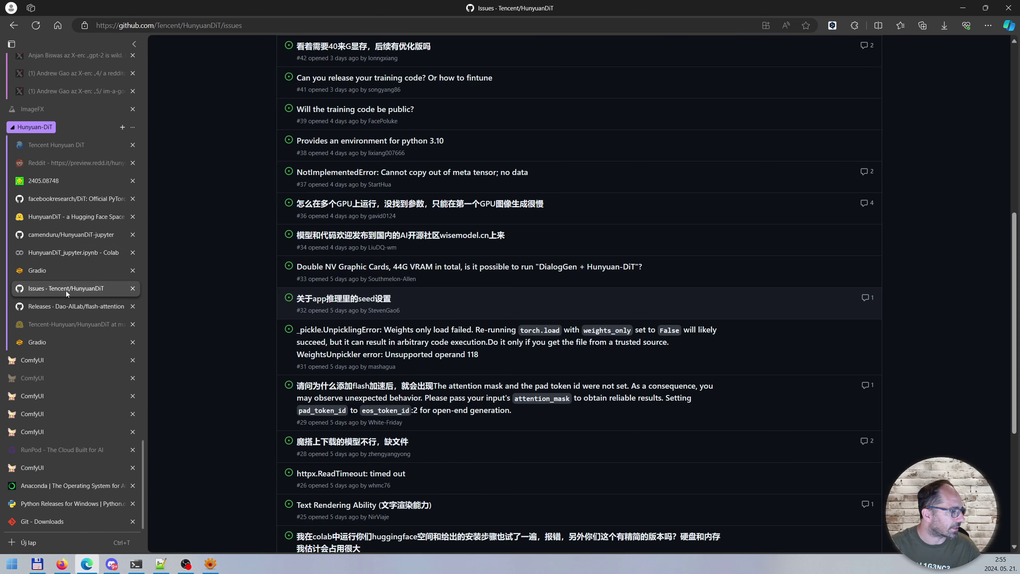
pyautogui.hotkey('alt', 'Left')
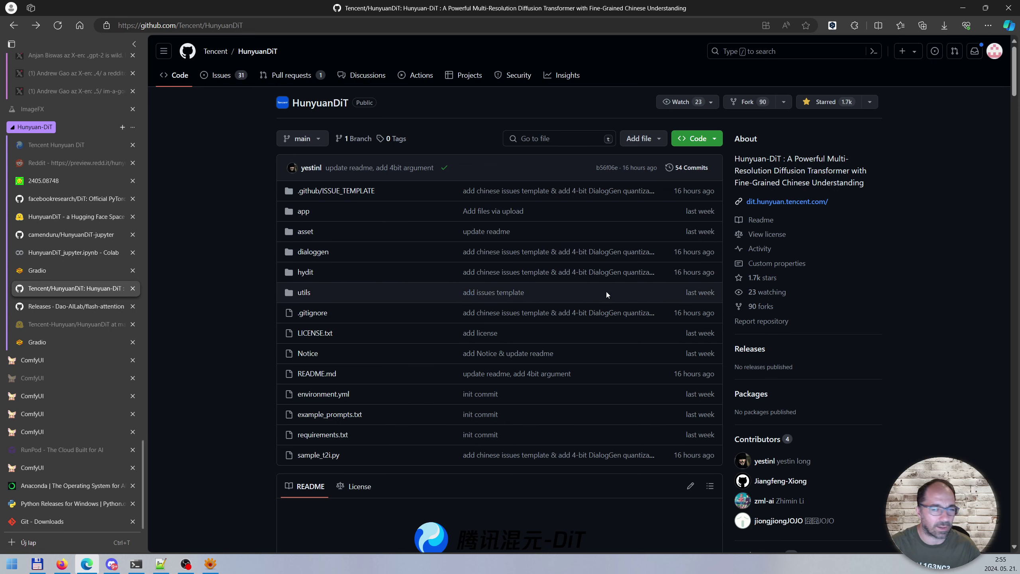
pyautogui.scroll(-7, 496, 231)
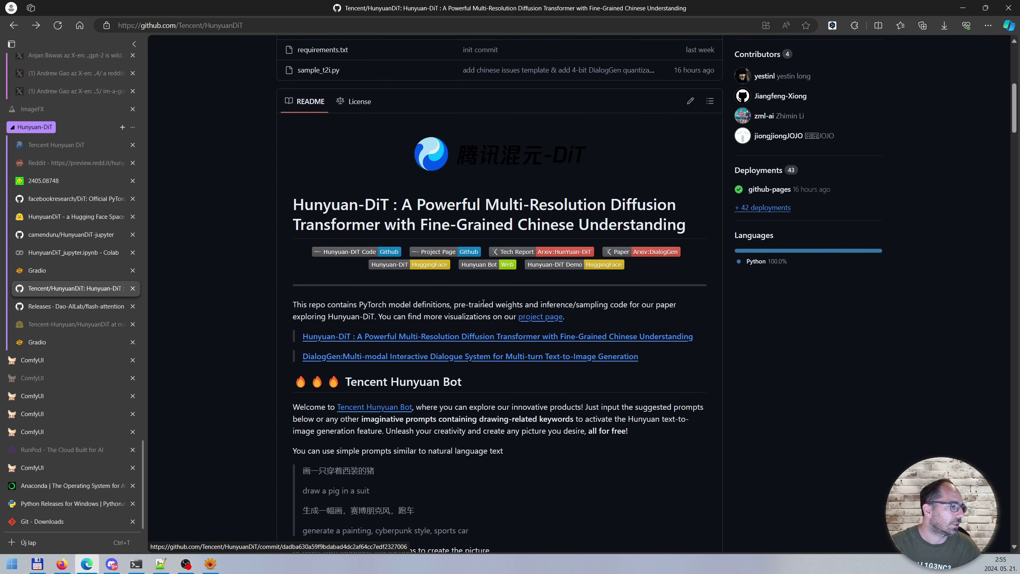
pyautogui.click(43, 341)
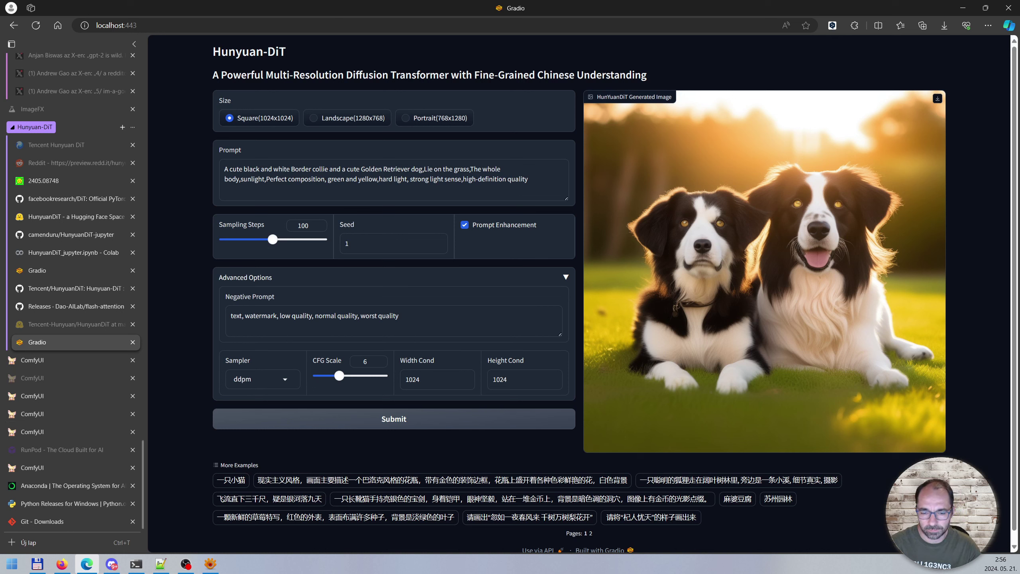
# Step: Switch to Discord, maximize its window, and open the általános channel of the Mp3Pintyo server
pyautogui.hotkey('alt', 'Tab')
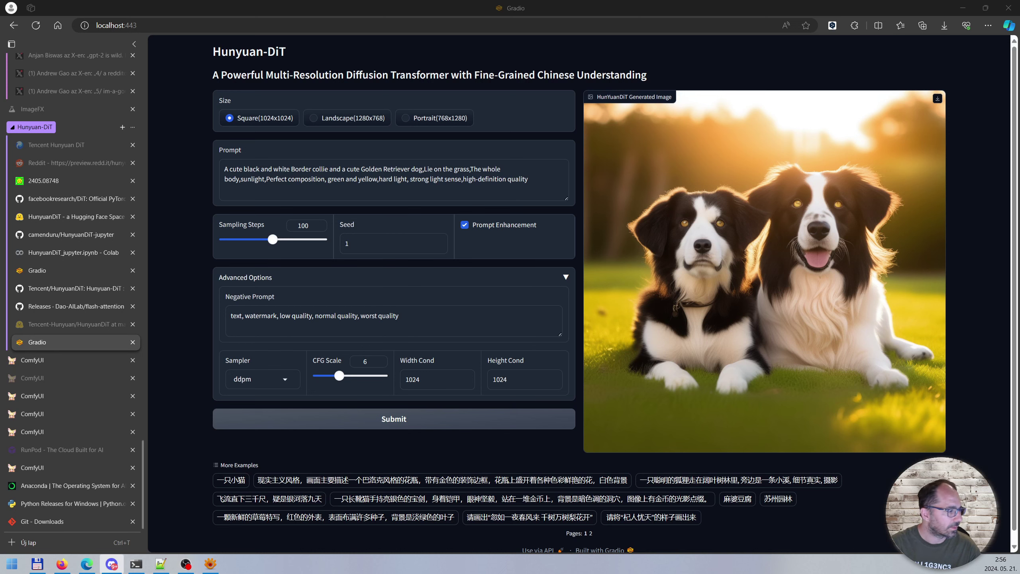
pyautogui.hotkey('alt', 'Tab')
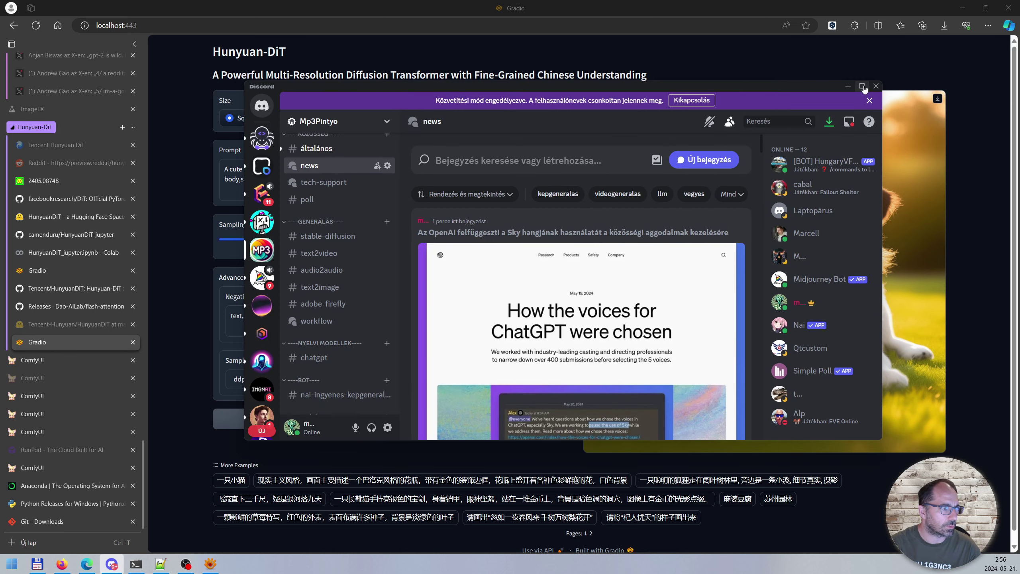
pyautogui.doubleClick(472, 87)
pyautogui.scroll(5, 80, 155)
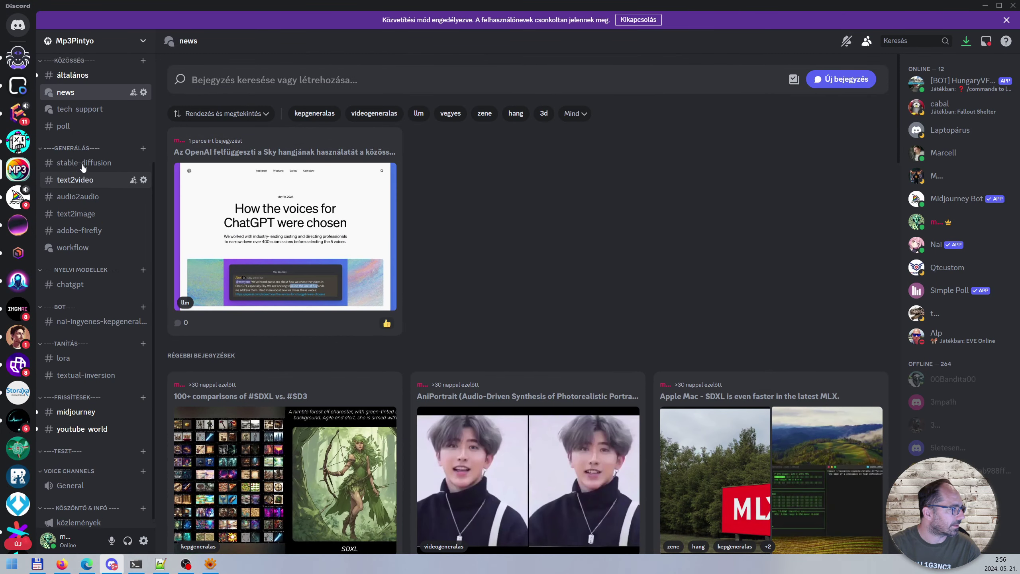
pyautogui.click(76, 218)
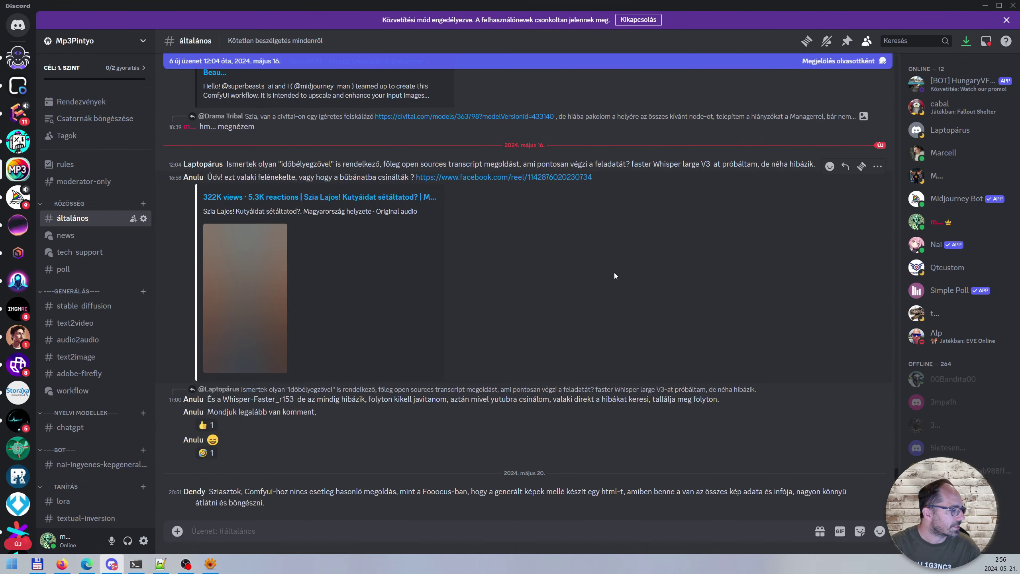
# Step: Browse the older messages in the általános channel and look through the server's channel list
pyautogui.scroll(5, 614, 326)
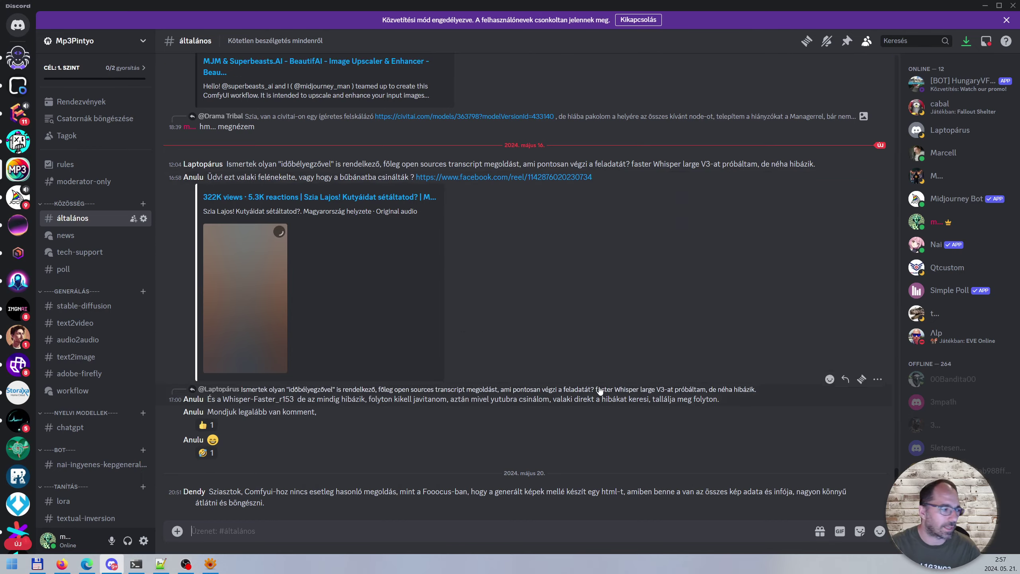
pyautogui.scroll(10, 600, 395)
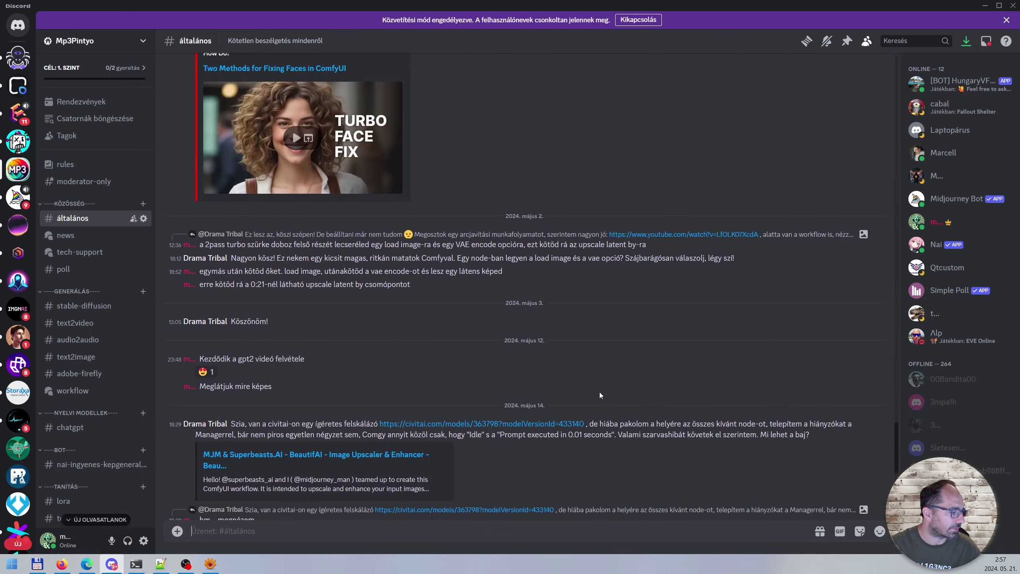
pyautogui.scroll(2, 601, 393)
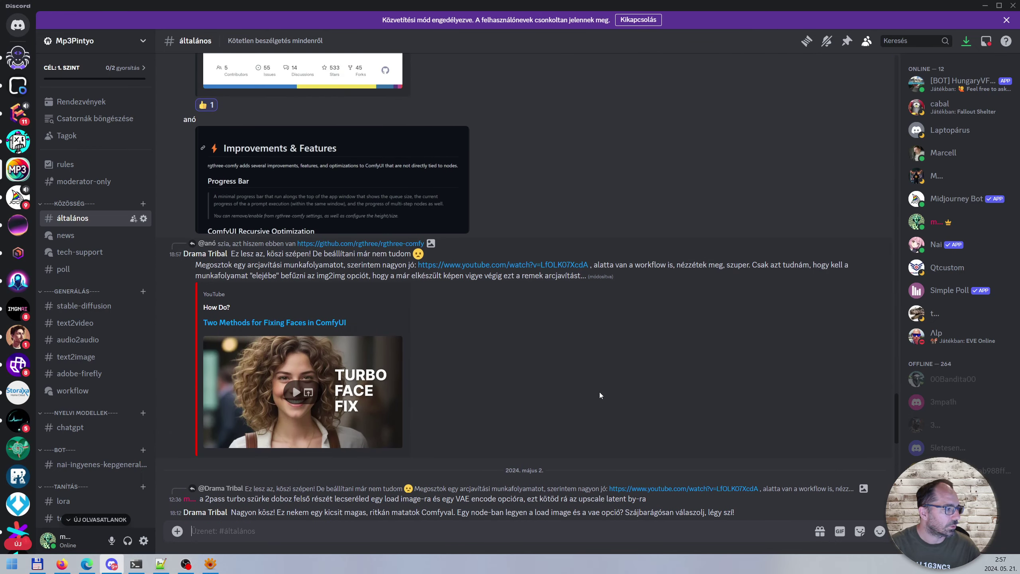
pyautogui.scroll(8, 601, 394)
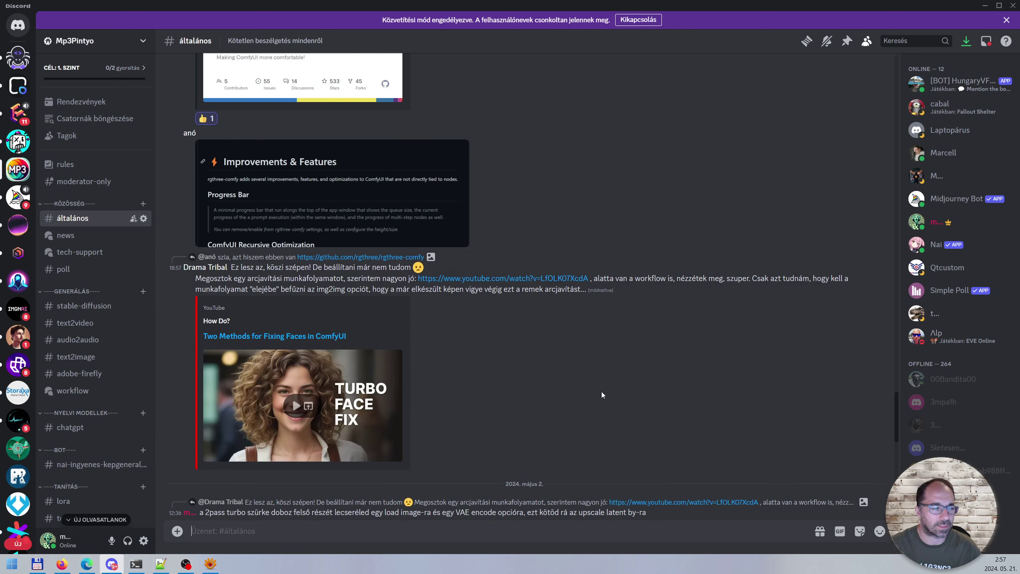
pyautogui.scroll(-4, 603, 396)
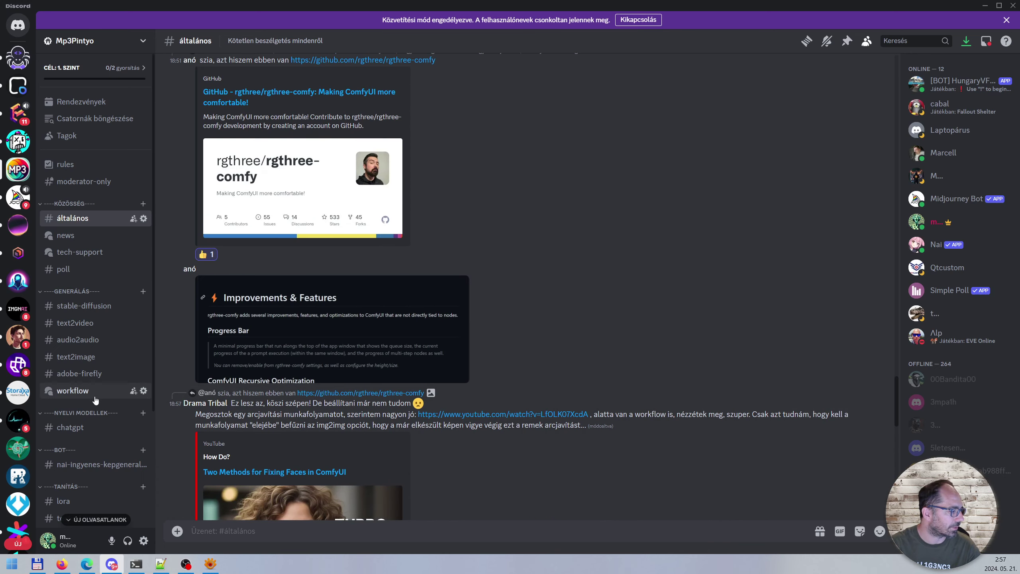
pyautogui.scroll(-4, 93, 358)
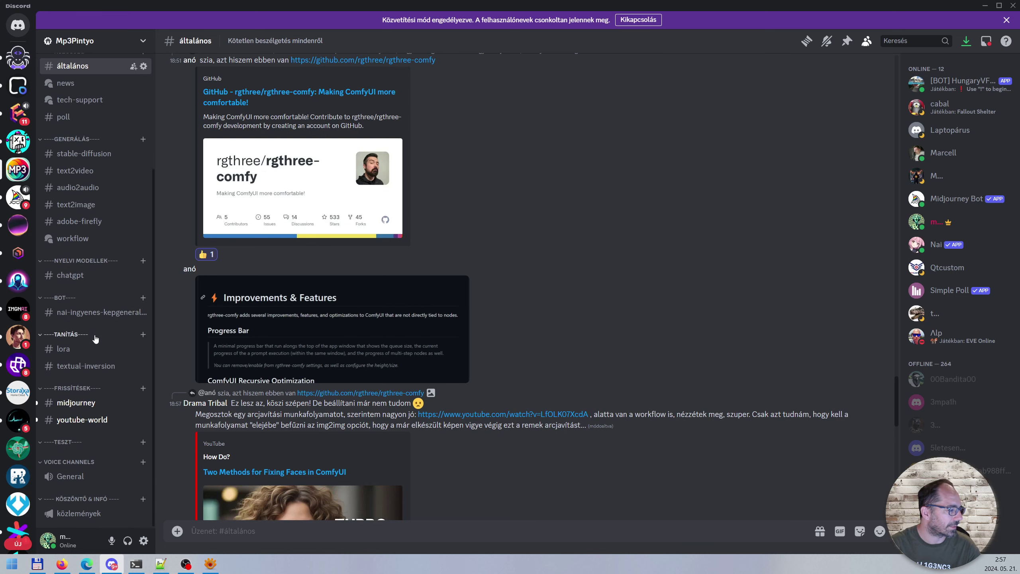